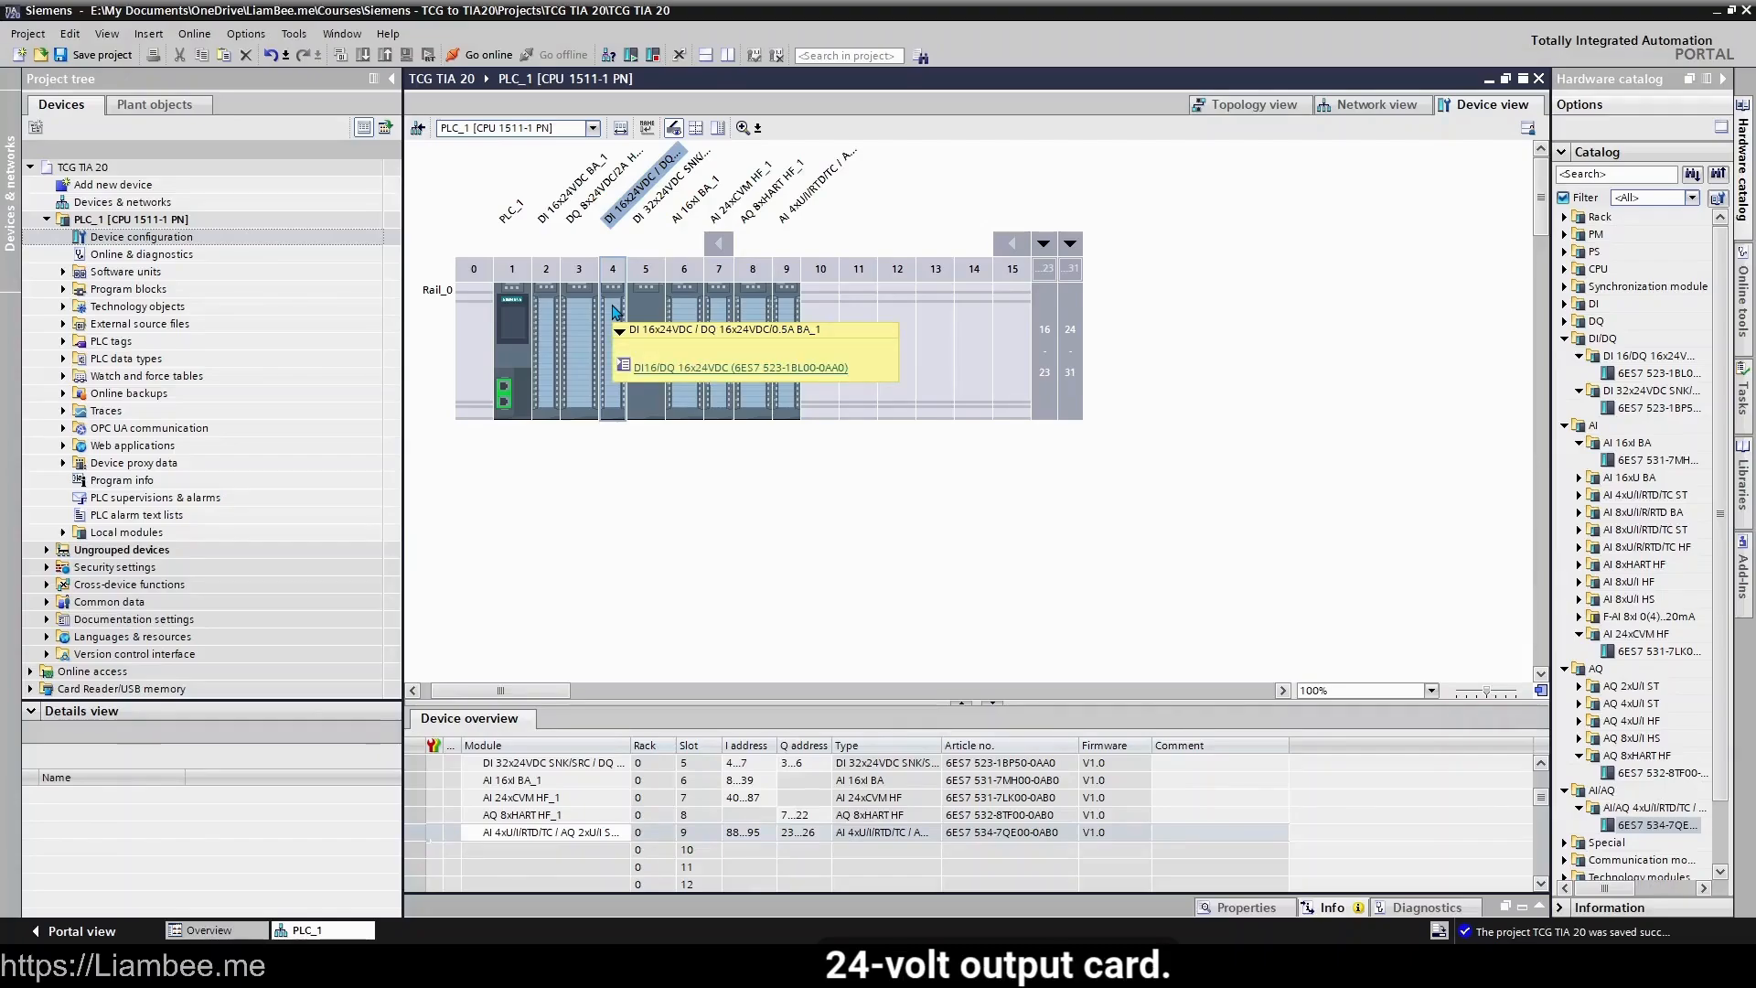
{"action": "left_click", "coordinate": [653, 289]}
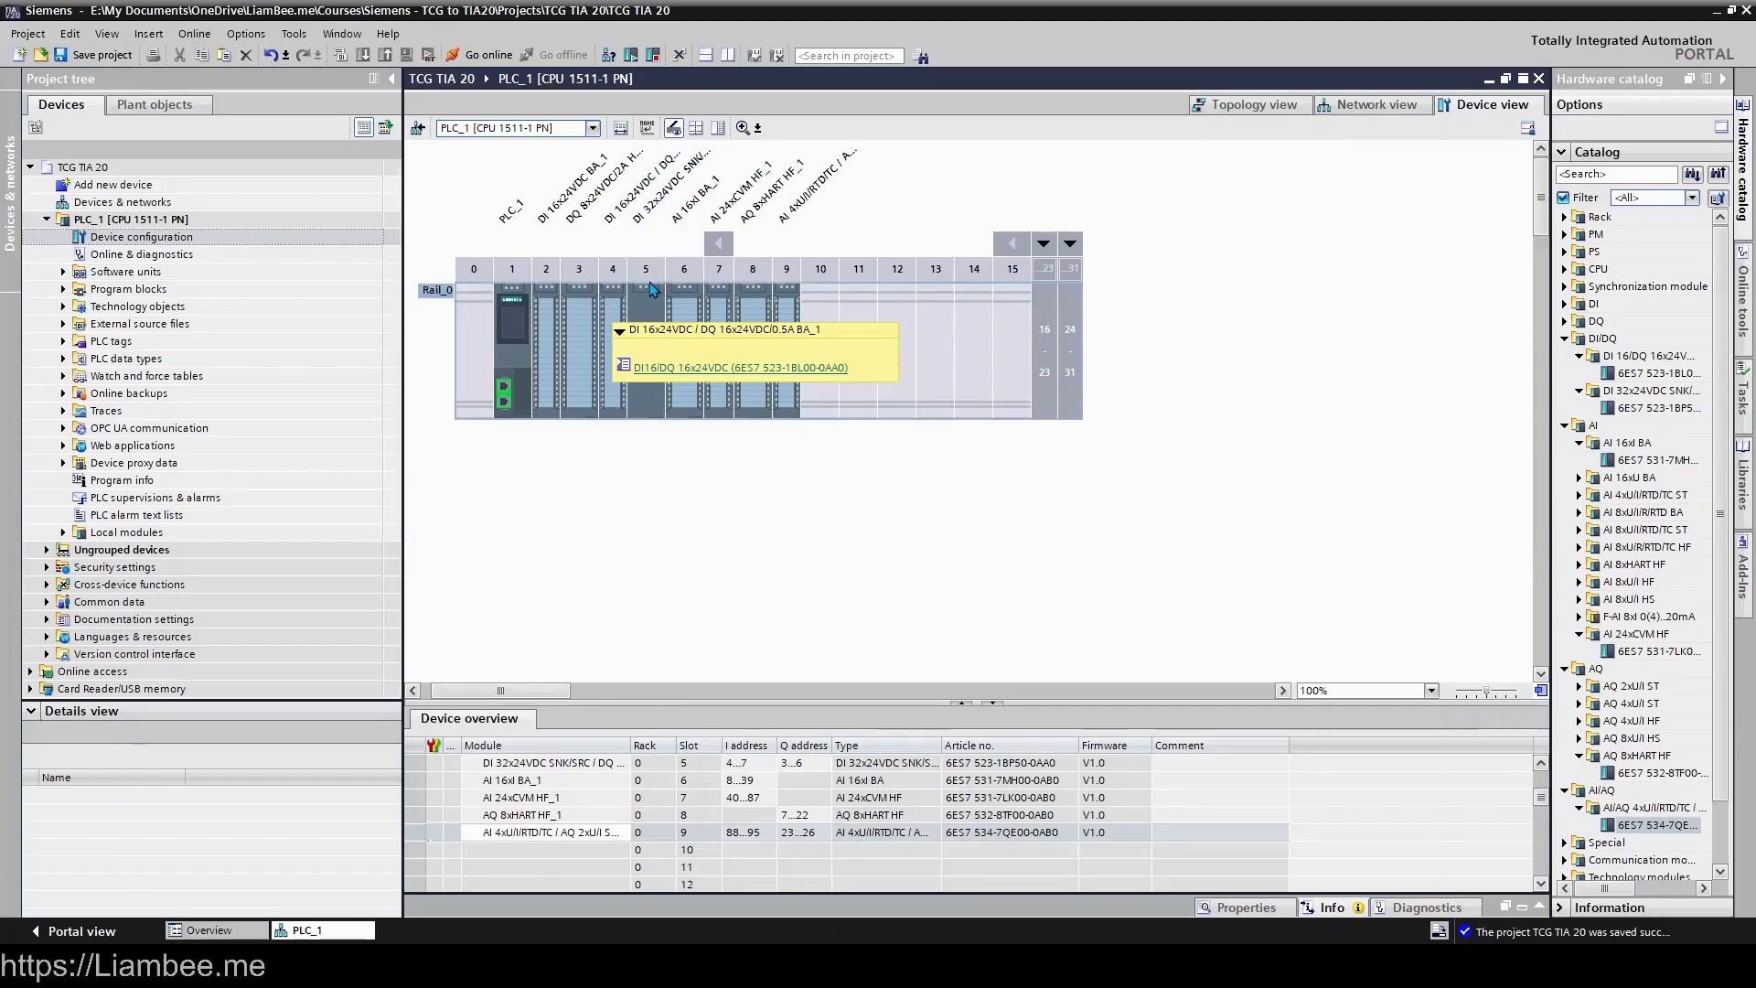
{"action": "left_click", "coordinate": [662, 331]}
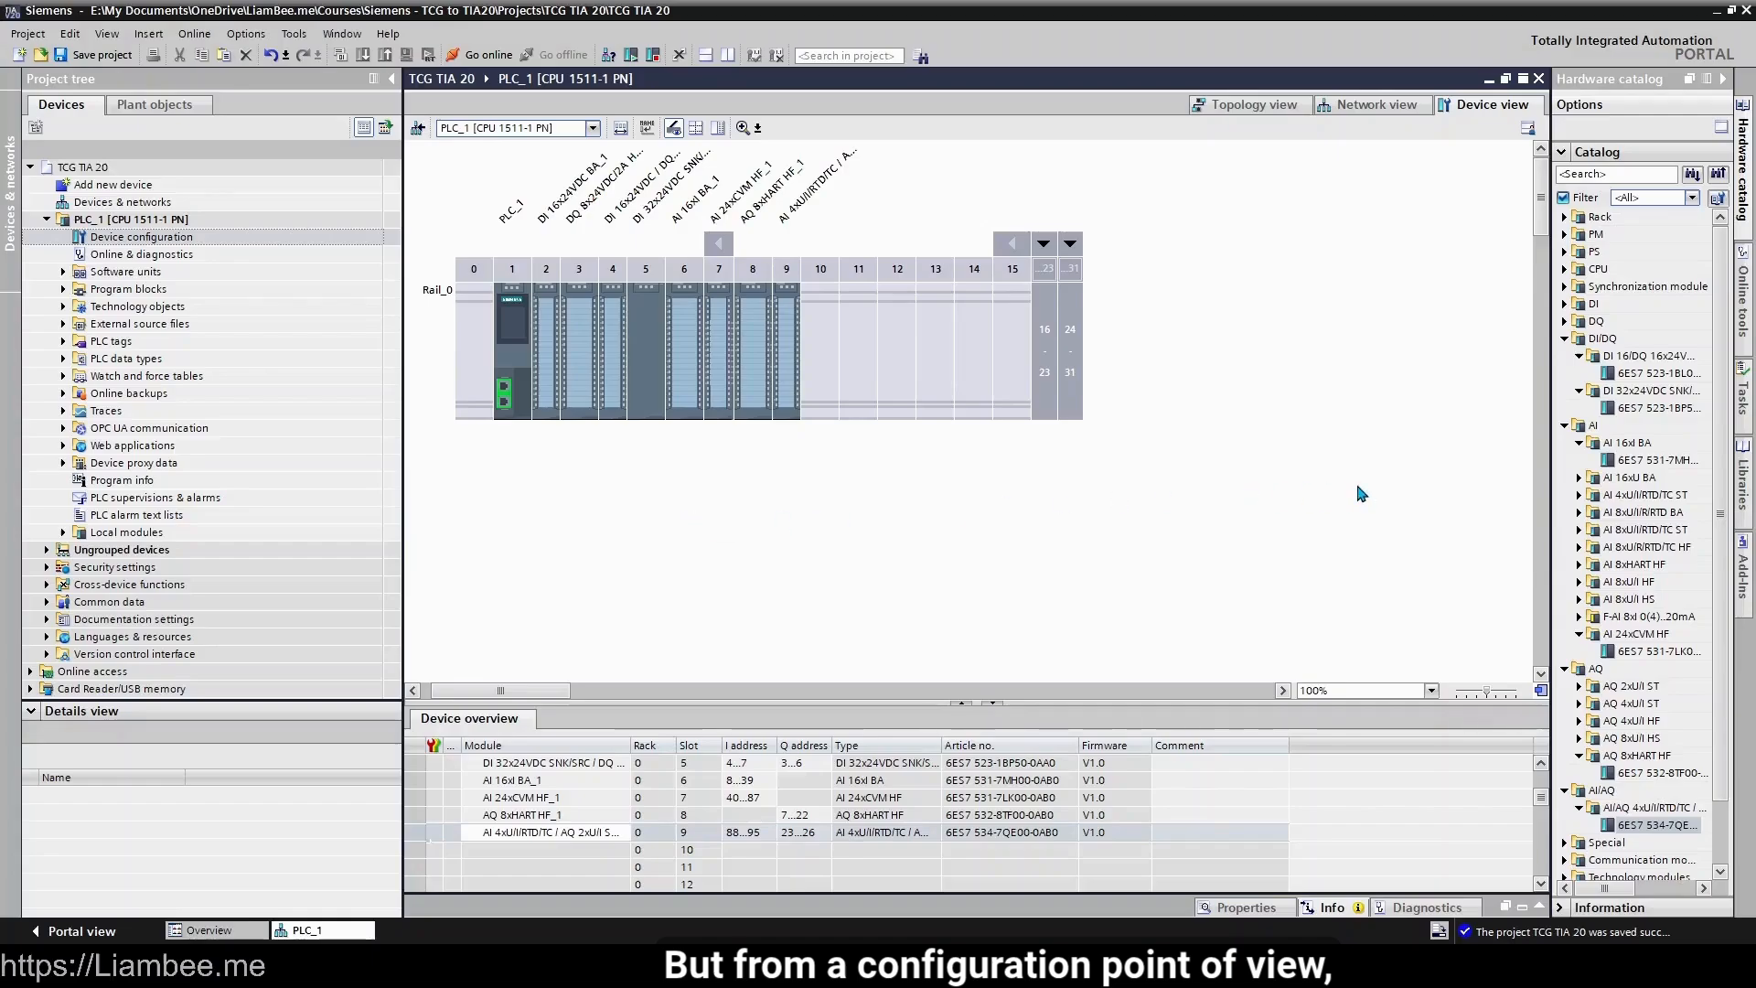
- Show the properties of the DI 16x24VDC module in slot 2, collapsing the device overview and enlarging the properties area
{"action": "left_click", "coordinate": [549, 361]}
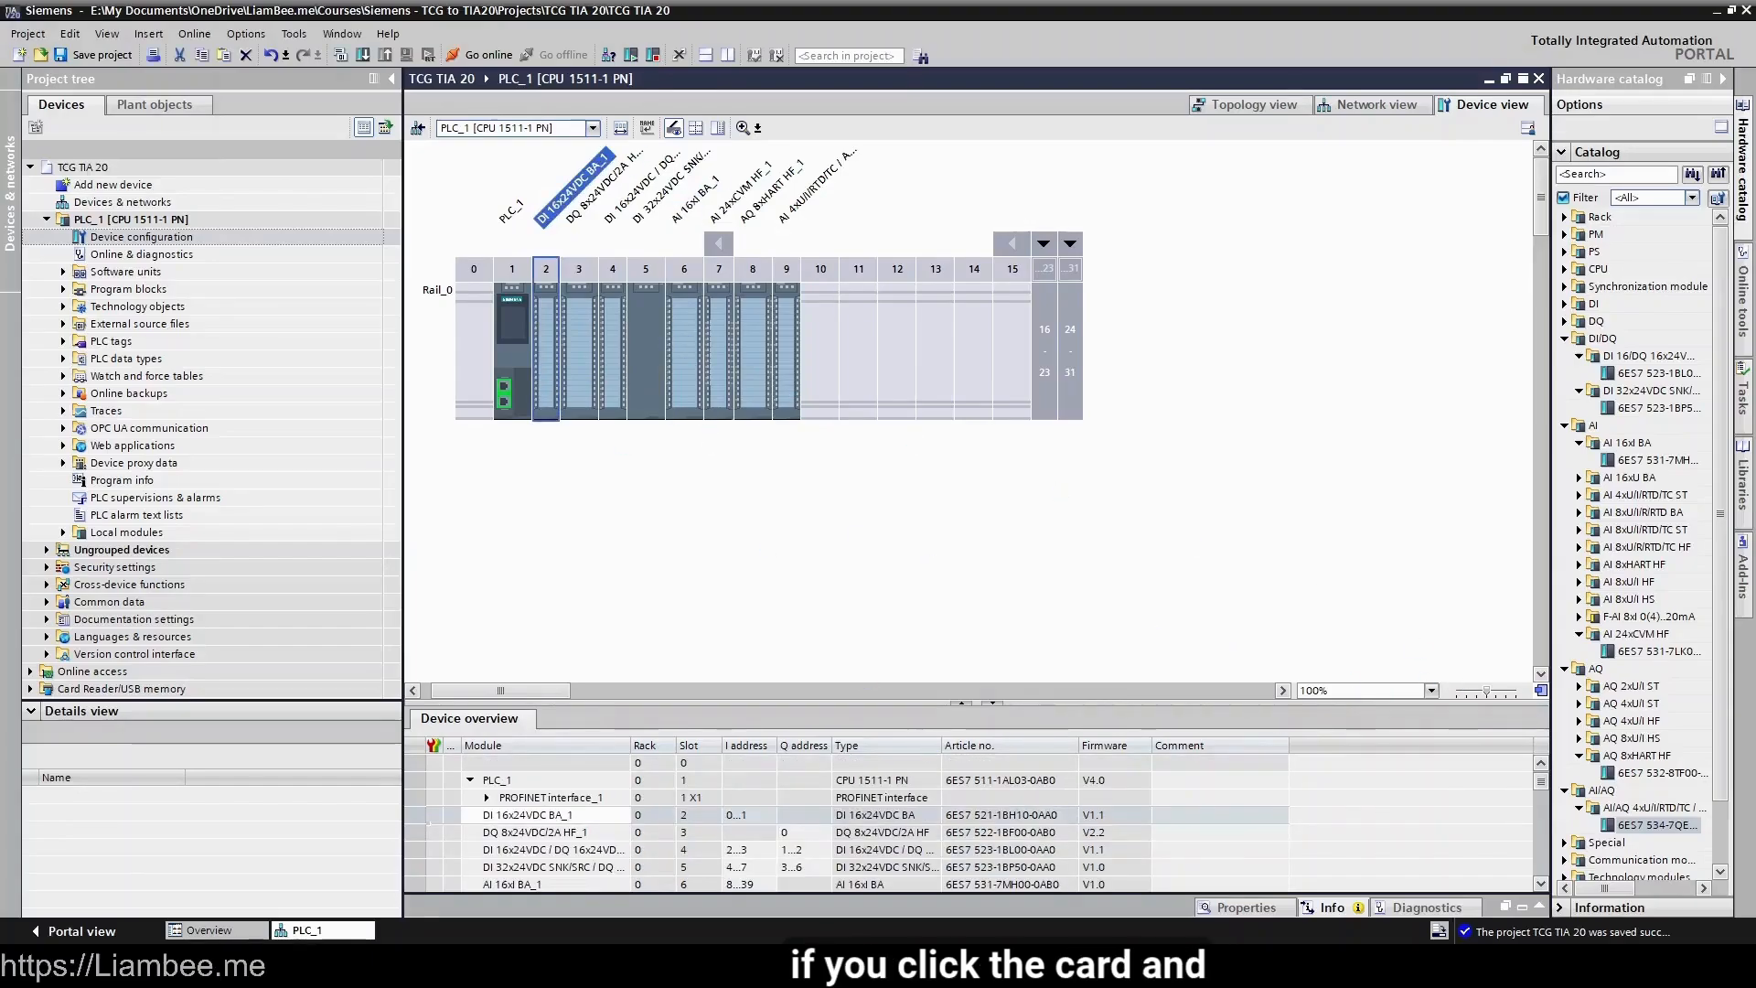
{"action": "left_click", "coordinate": [1246, 908]}
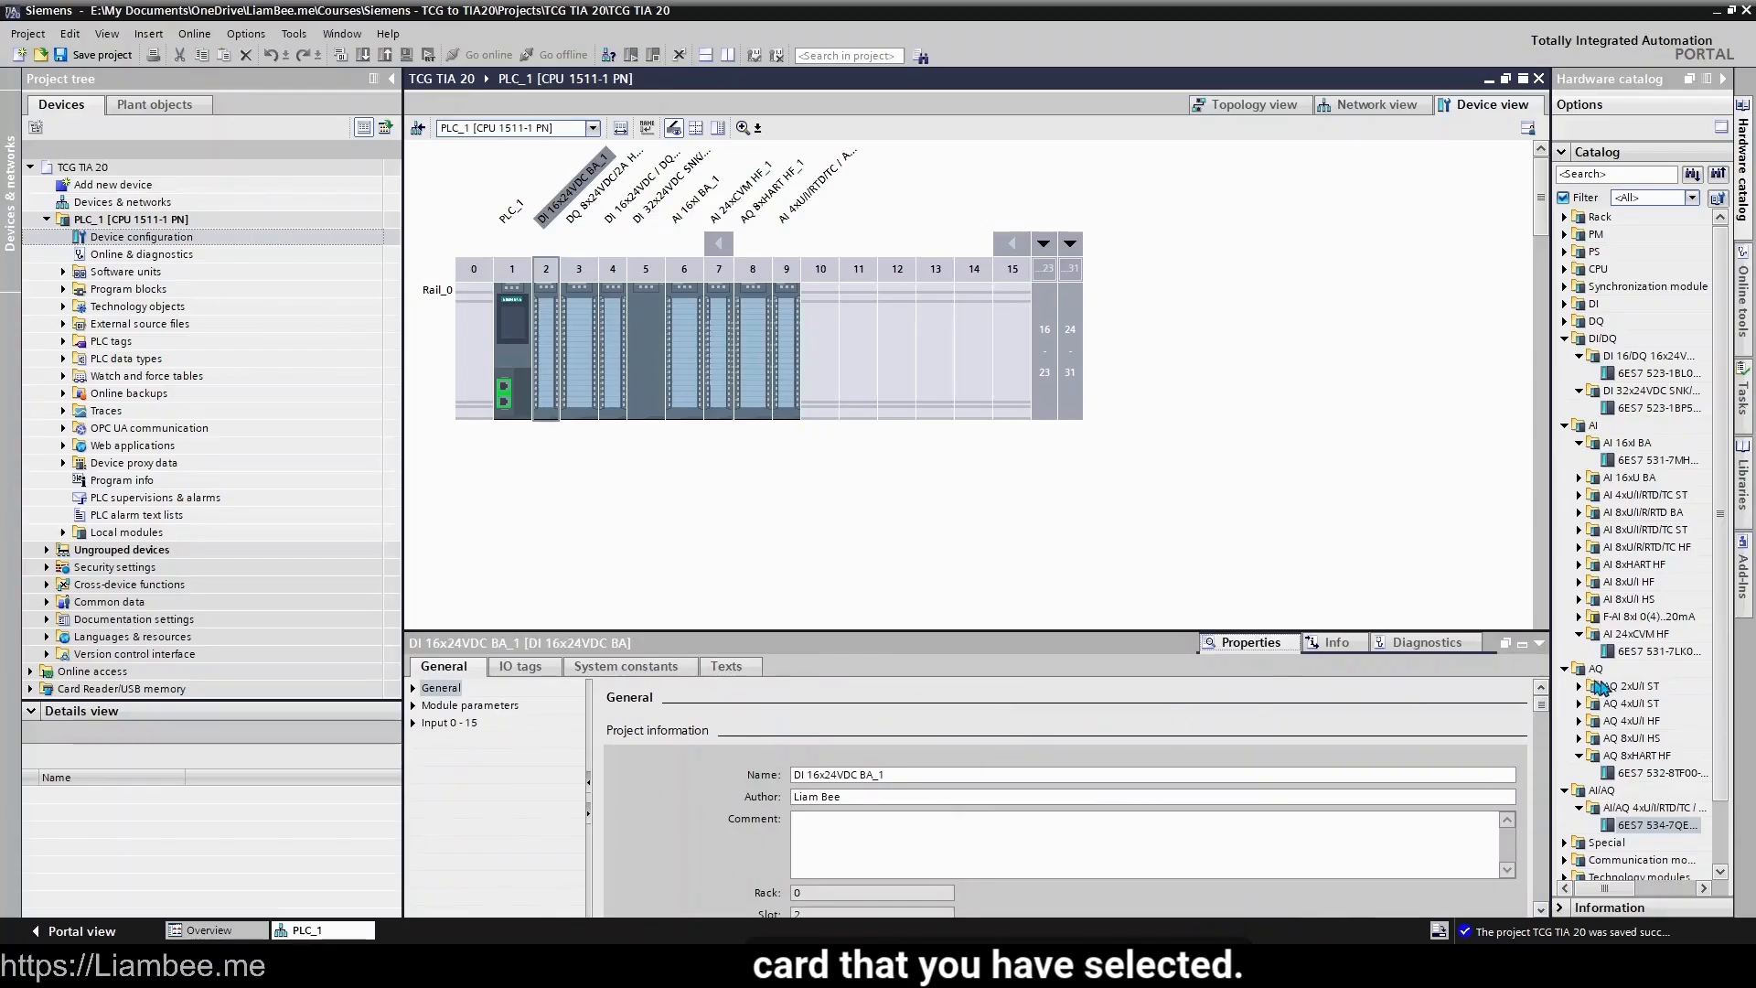
{"action": "left_click", "coordinate": [1521, 644]}
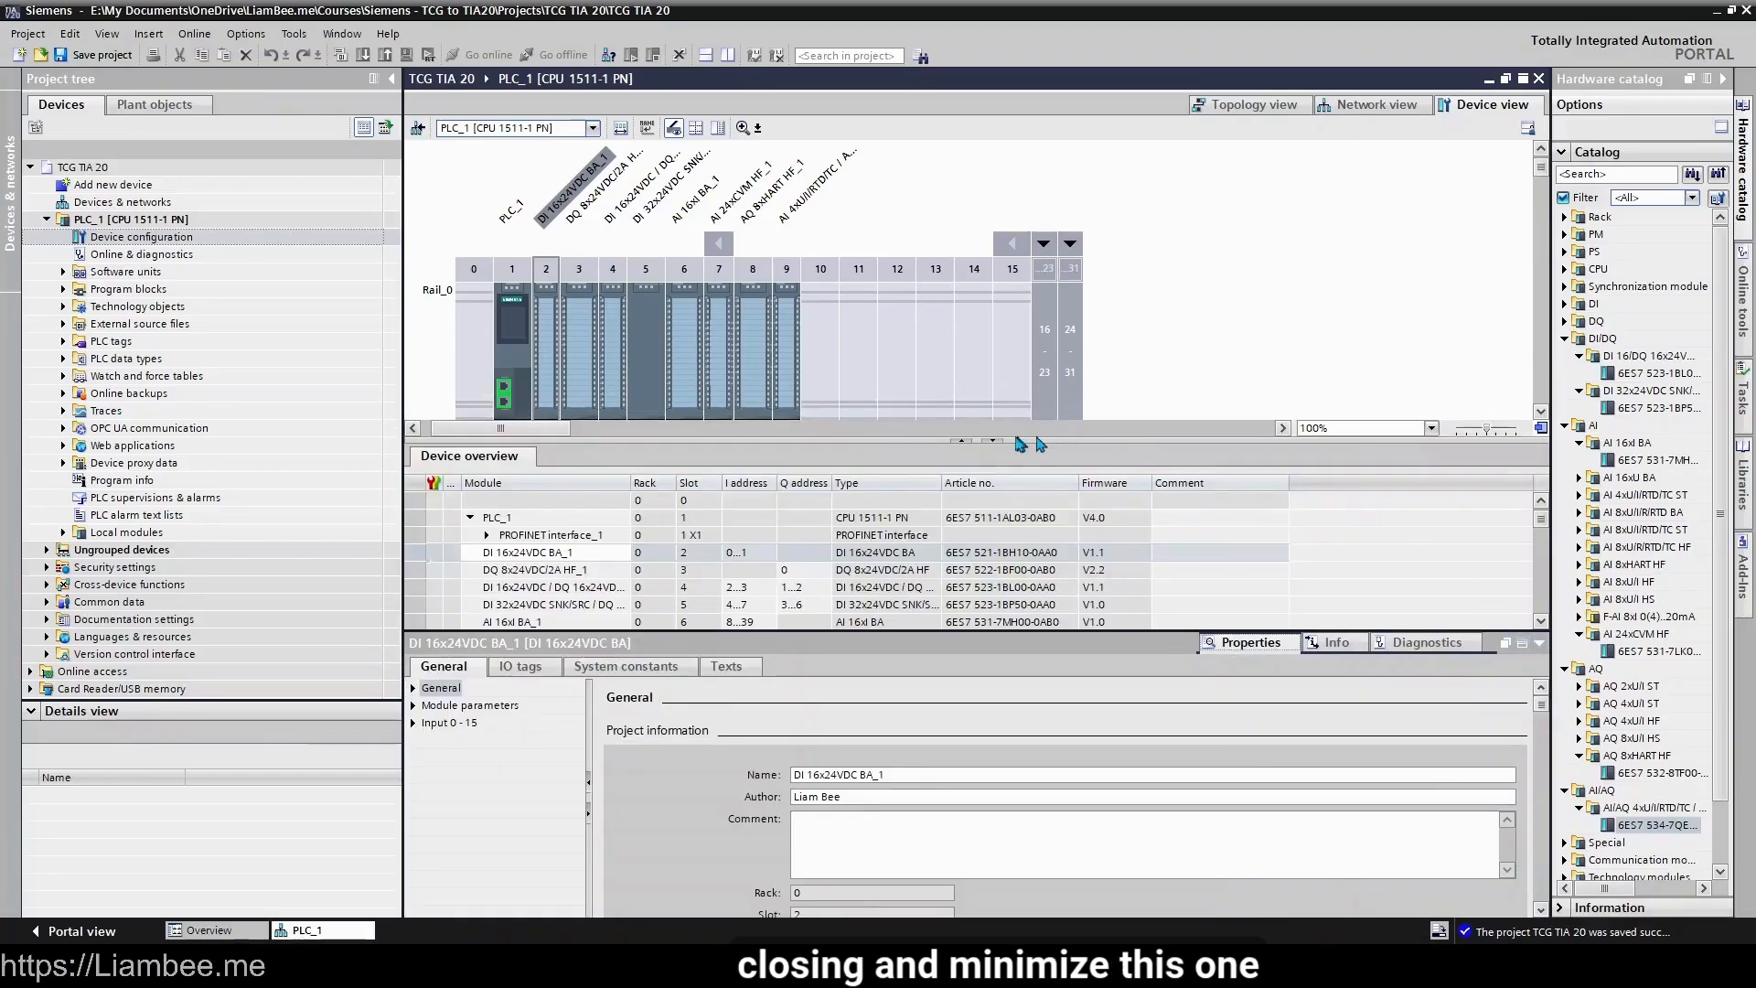
{"action": "left_click", "coordinate": [984, 442]}
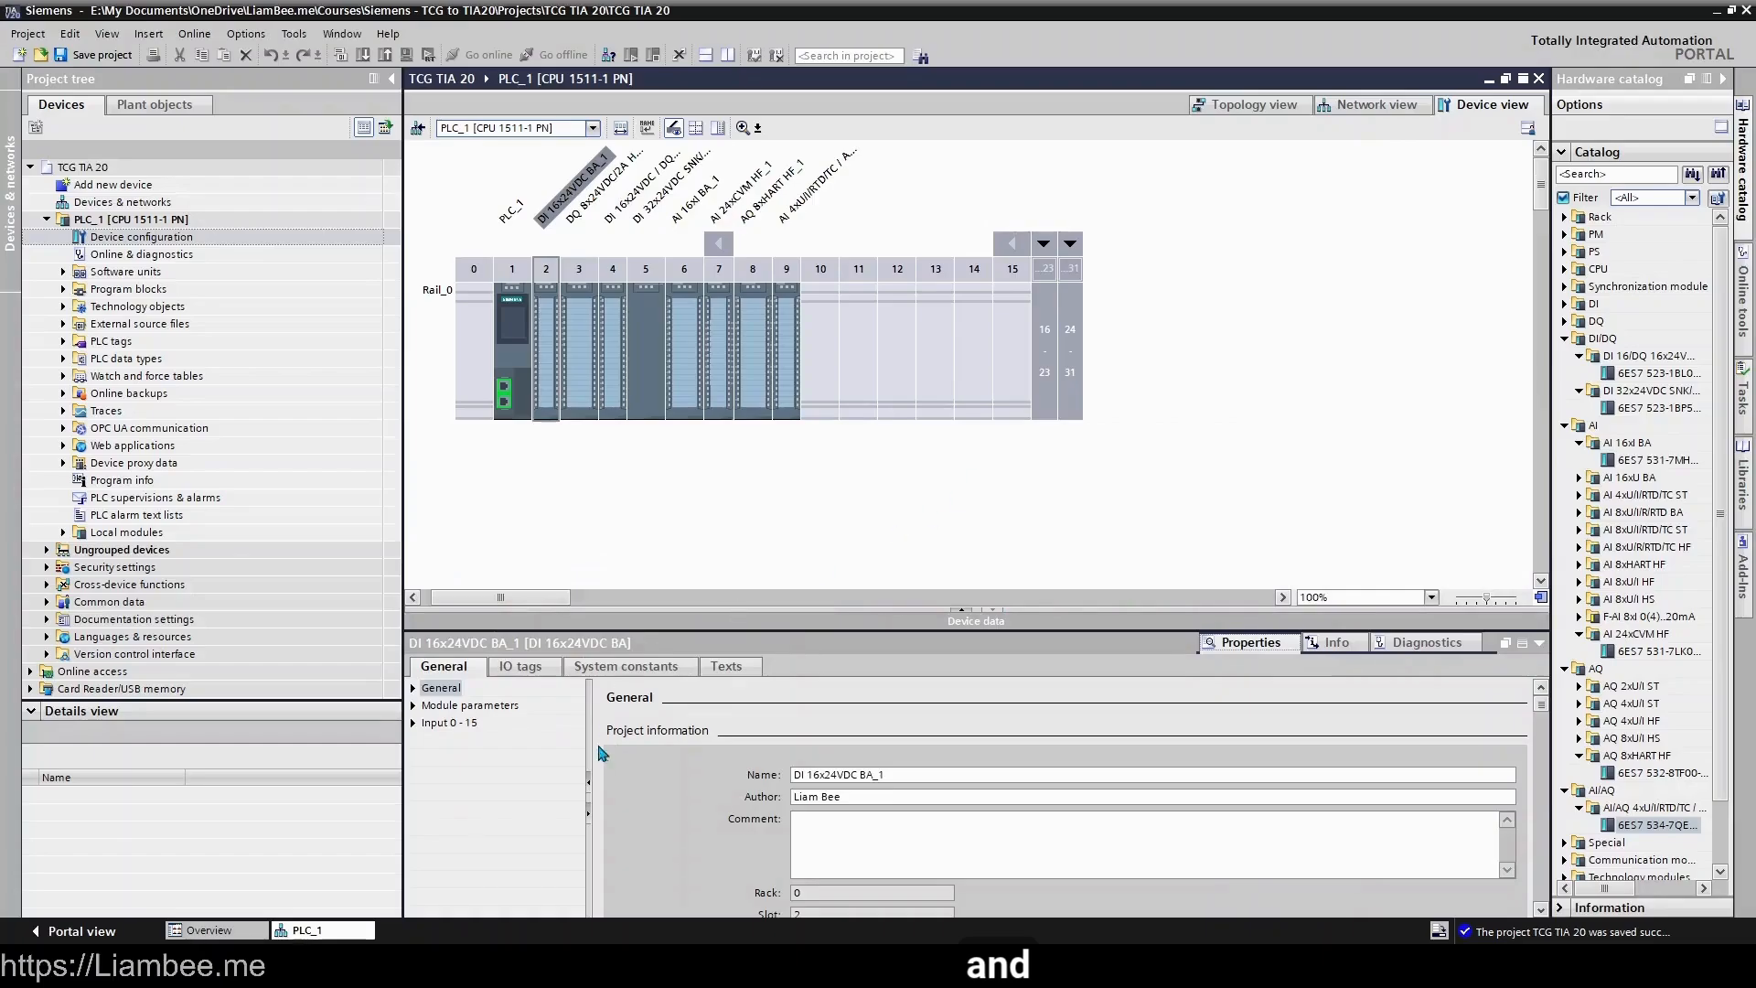
{"action": "left_click_drag", "start_coordinate": [612, 631], "coordinate": [600, 457]}
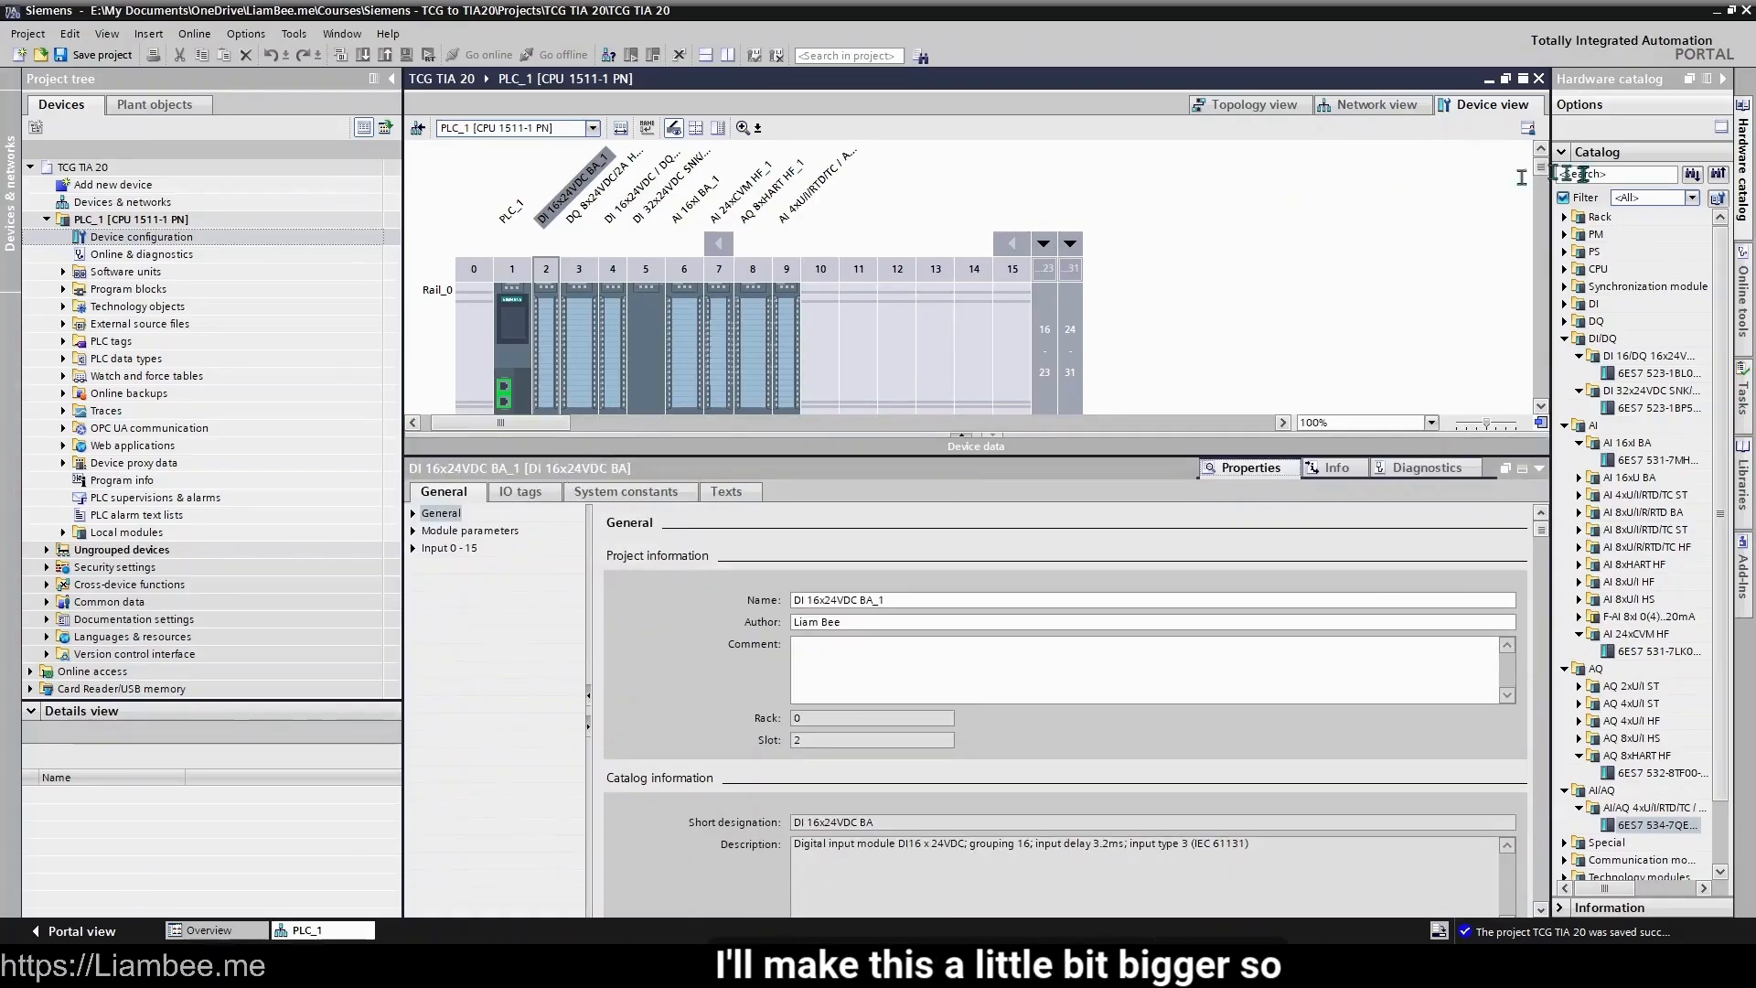
{"action": "left_click", "coordinate": [1541, 407]}
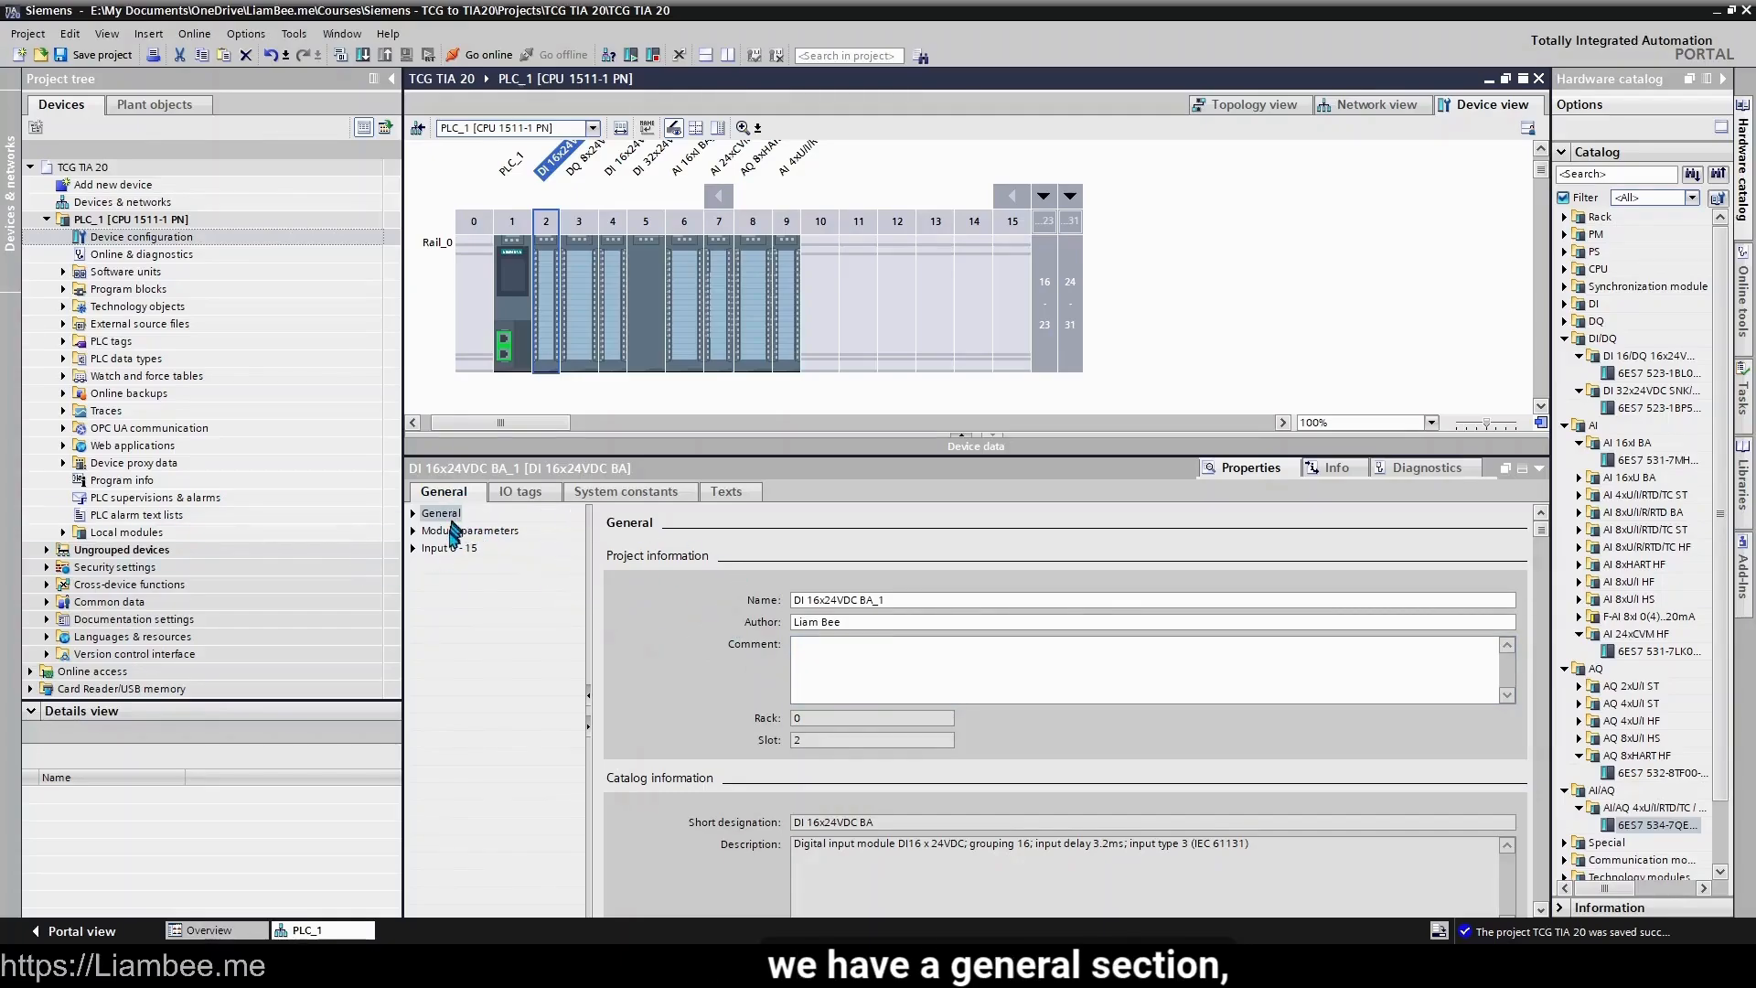
- Look through the slot 2 module's general, module parameter and input settings, its IO tags, system constants and texts
{"action": "left_click", "coordinate": [452, 535]}
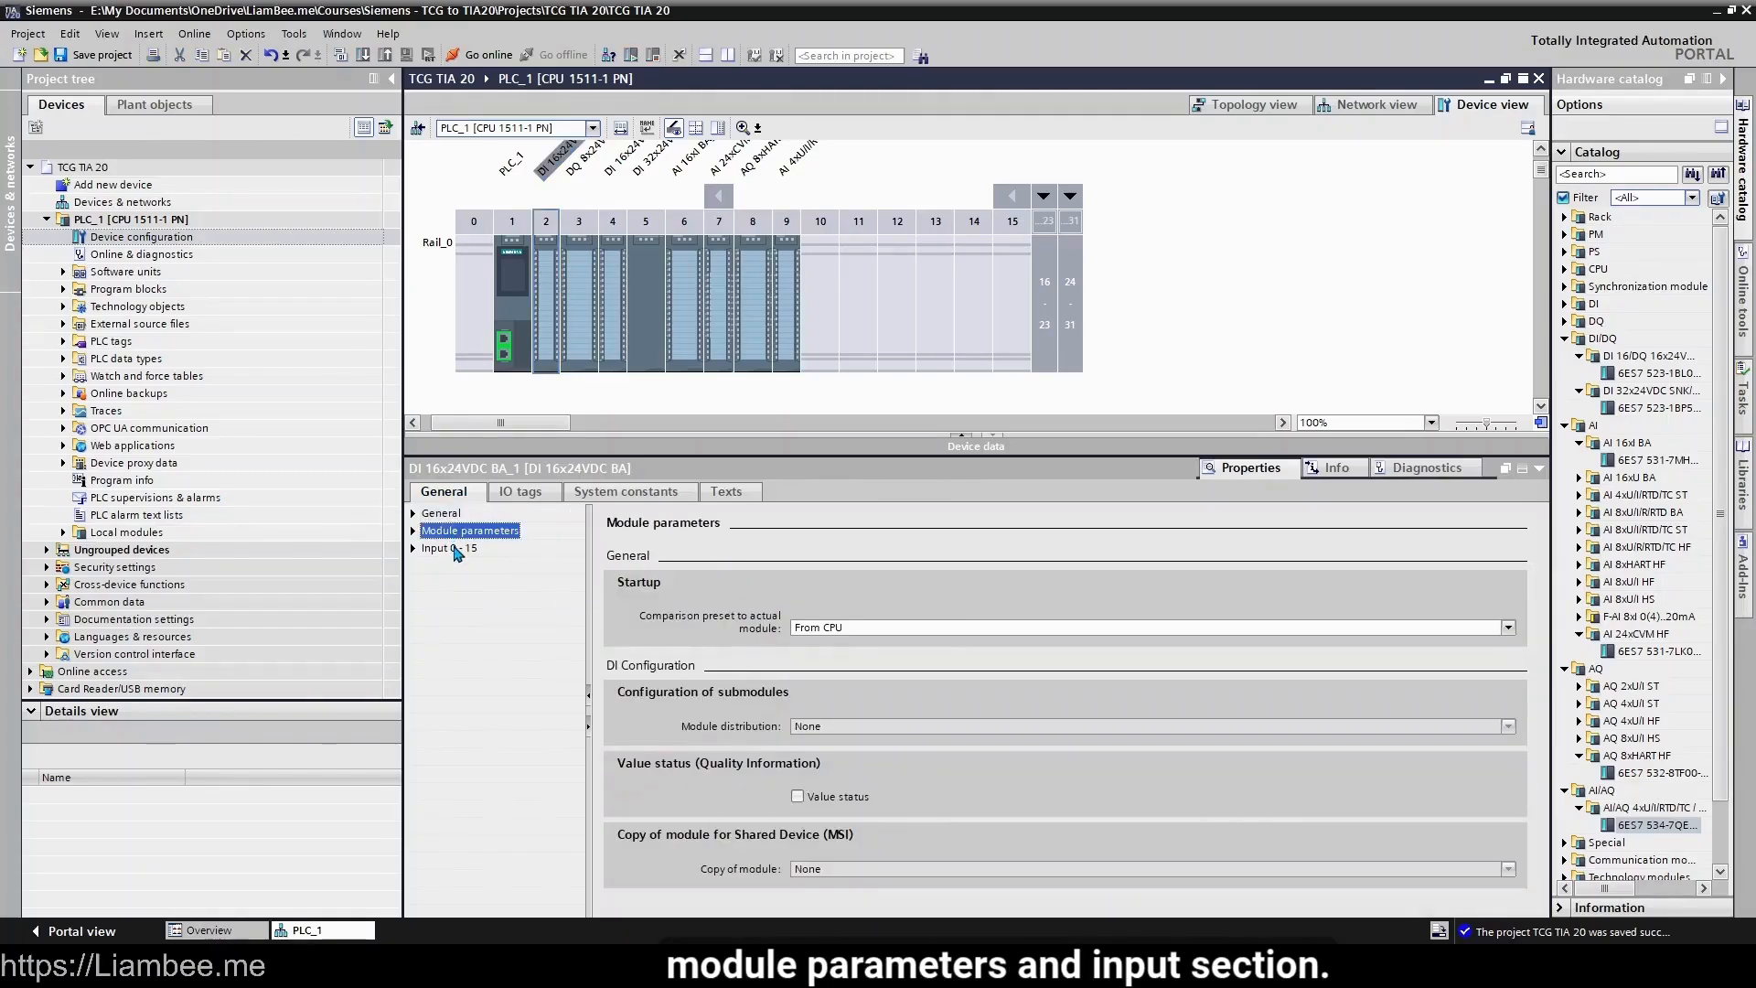
{"action": "left_click", "coordinate": [454, 549]}
{"action": "left_click", "coordinate": [449, 516]}
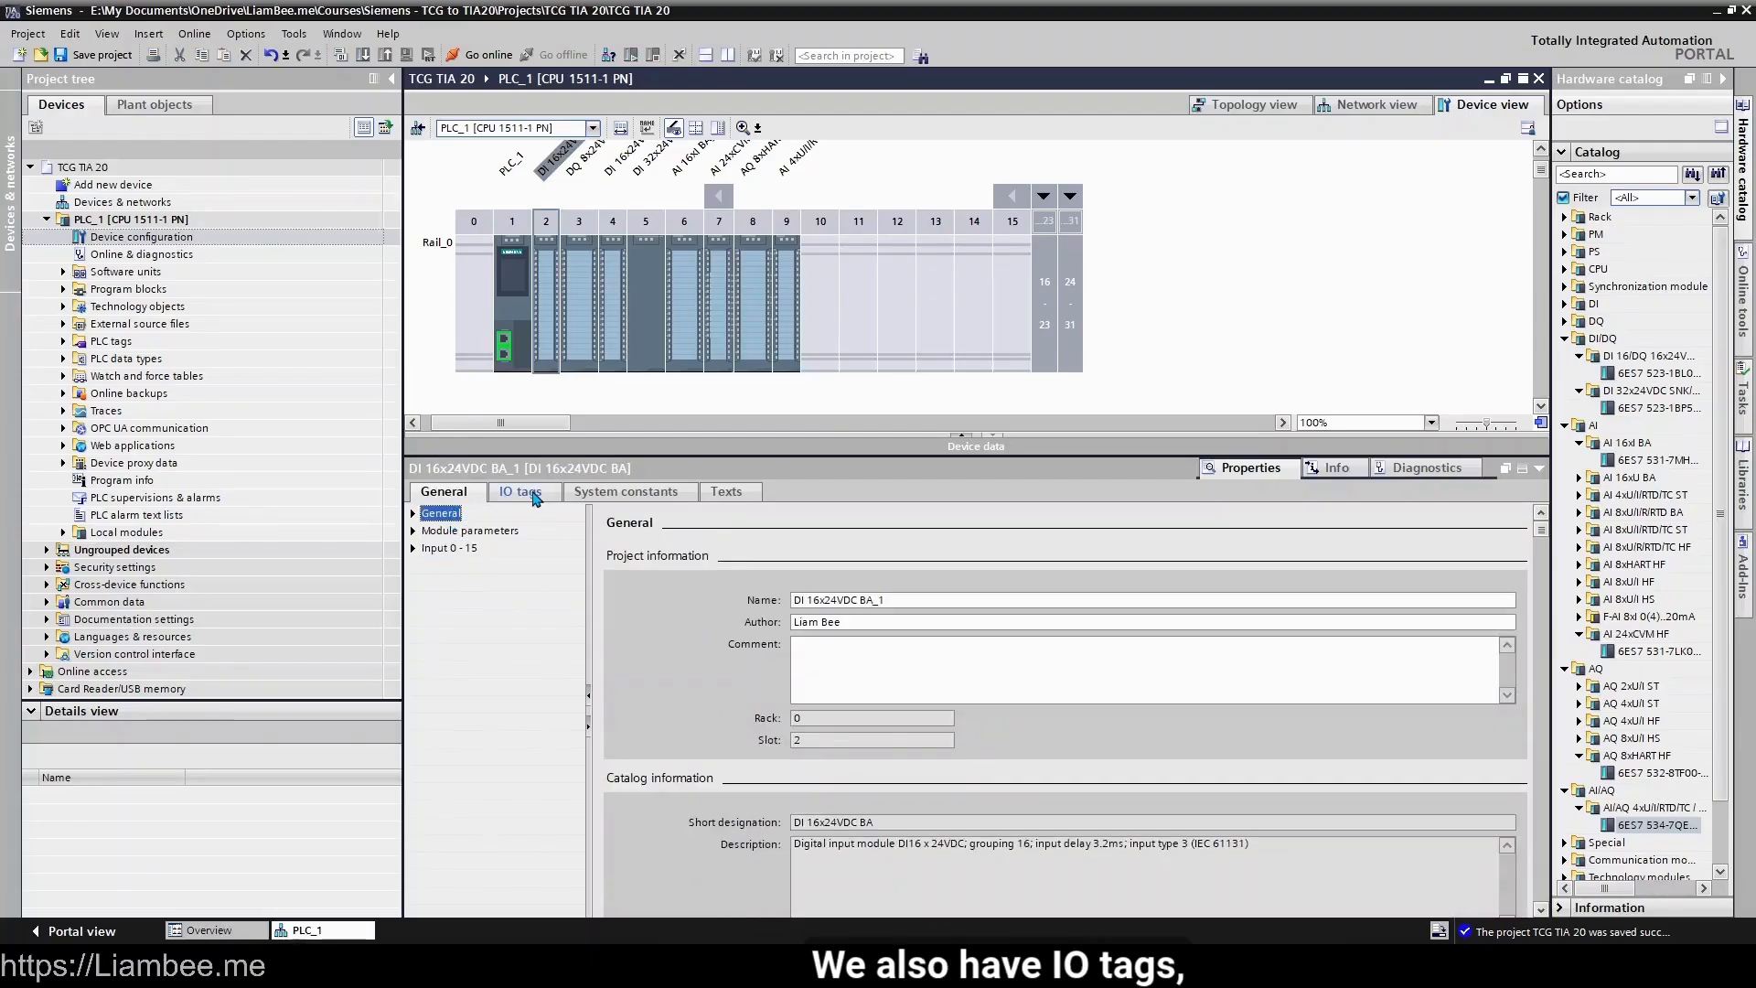
{"action": "left_click", "coordinate": [533, 494]}
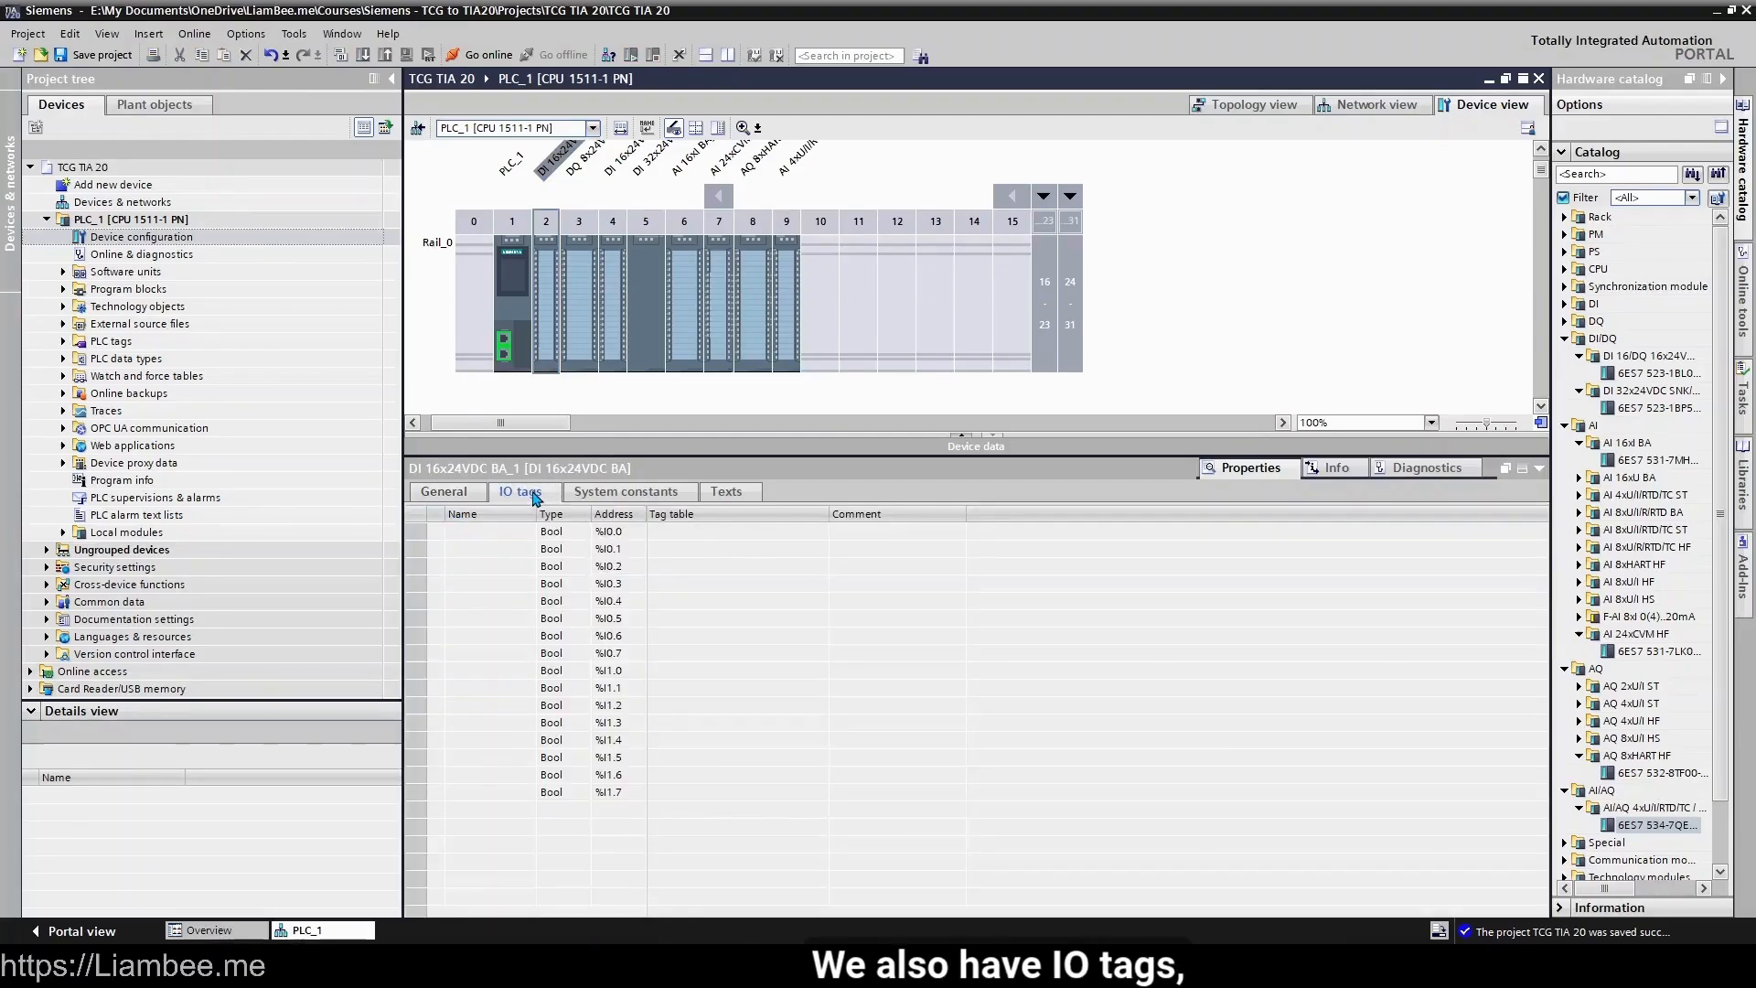
{"action": "left_click", "coordinate": [631, 492]}
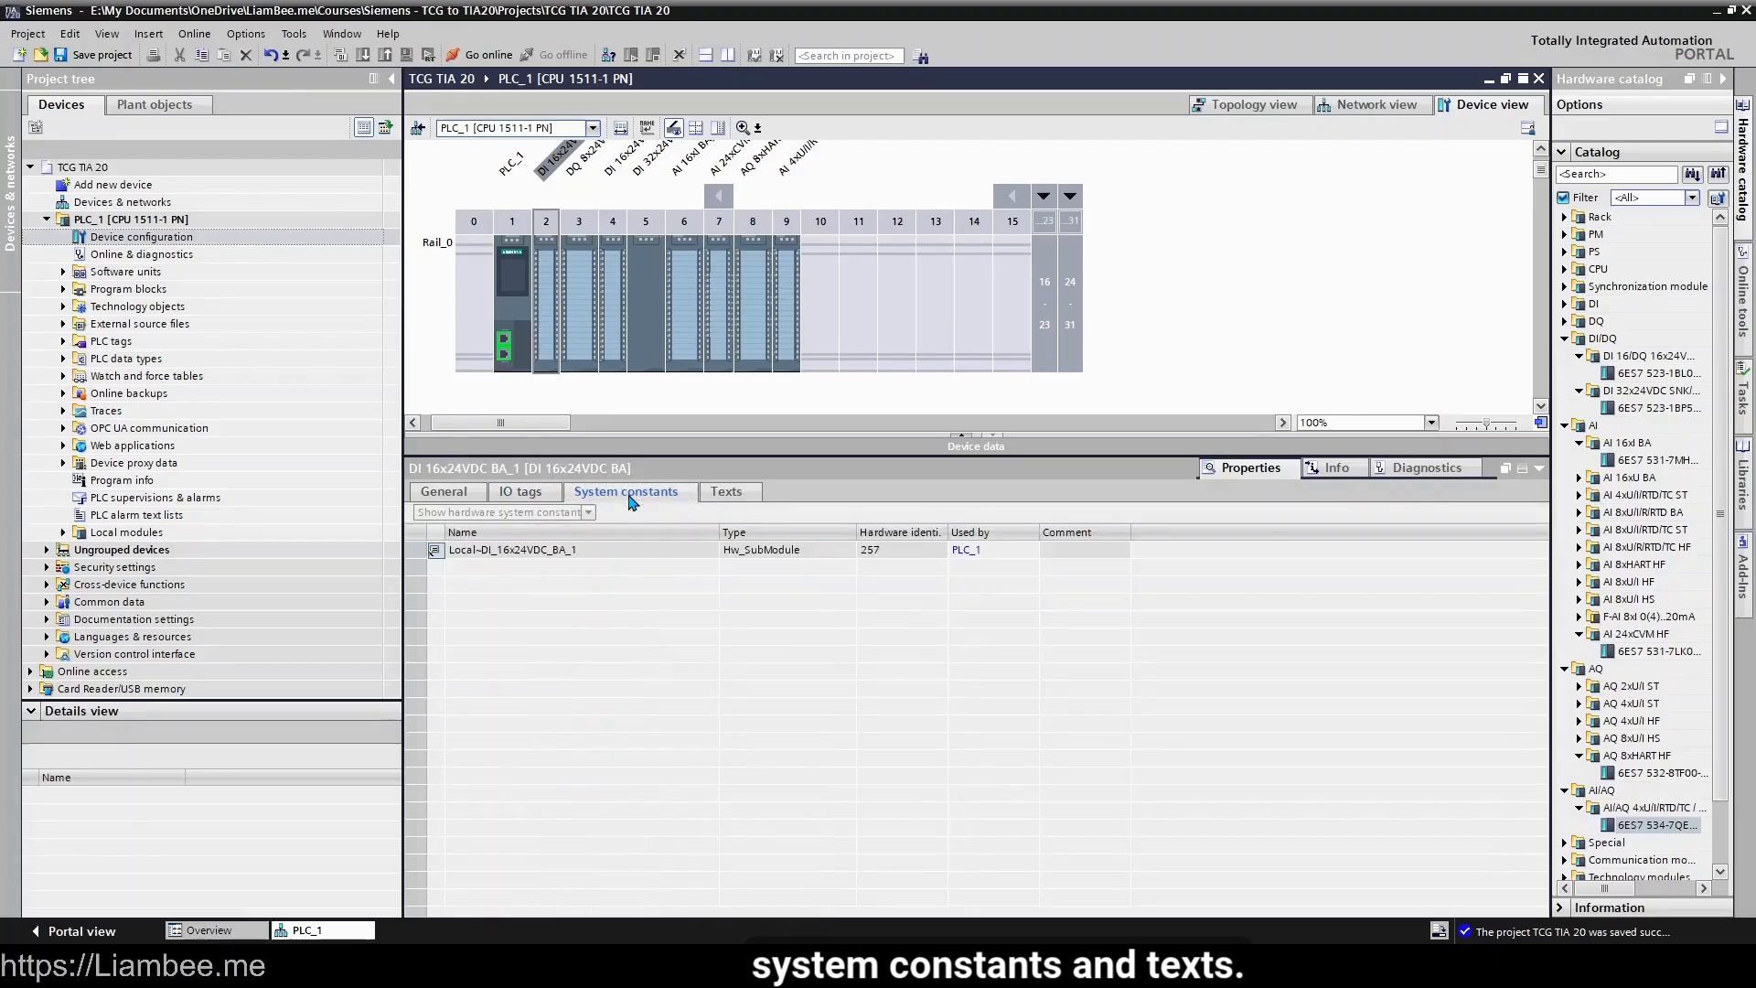
{"action": "left_click", "coordinate": [727, 493]}
{"action": "left_click", "coordinate": [430, 491]}
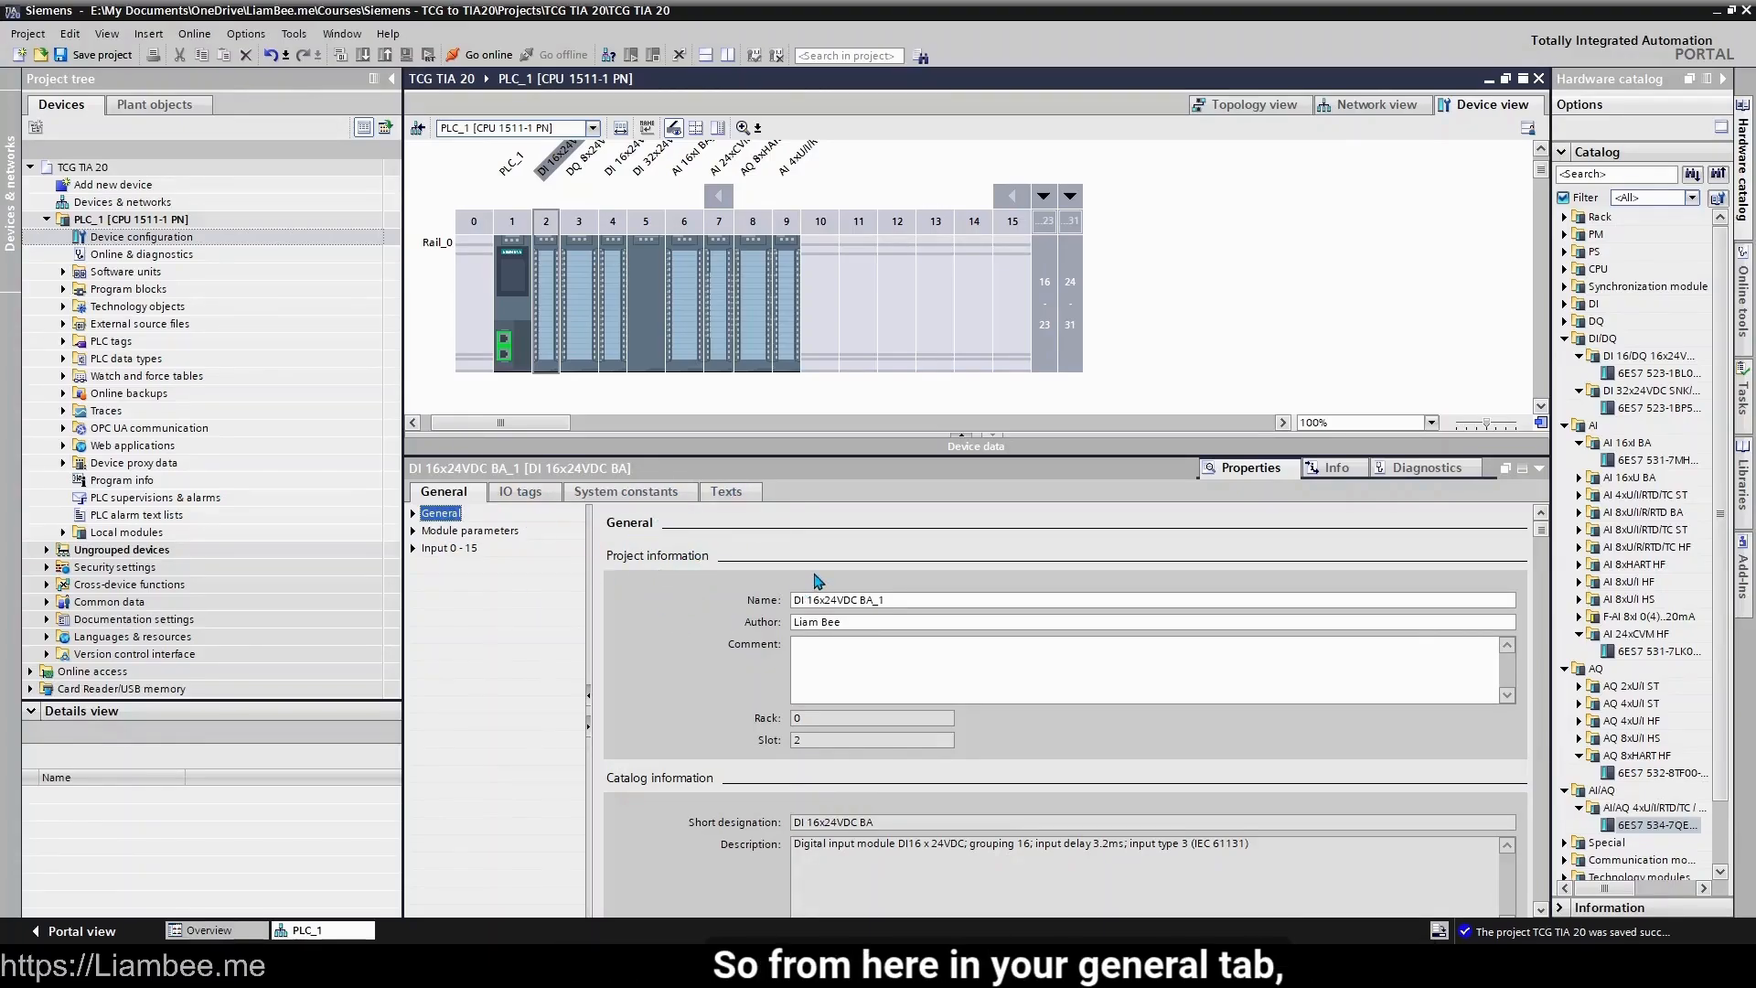
- Rename the digital input module in slot 2 as S2
{"action": "triple_click", "coordinate": [905, 600]}
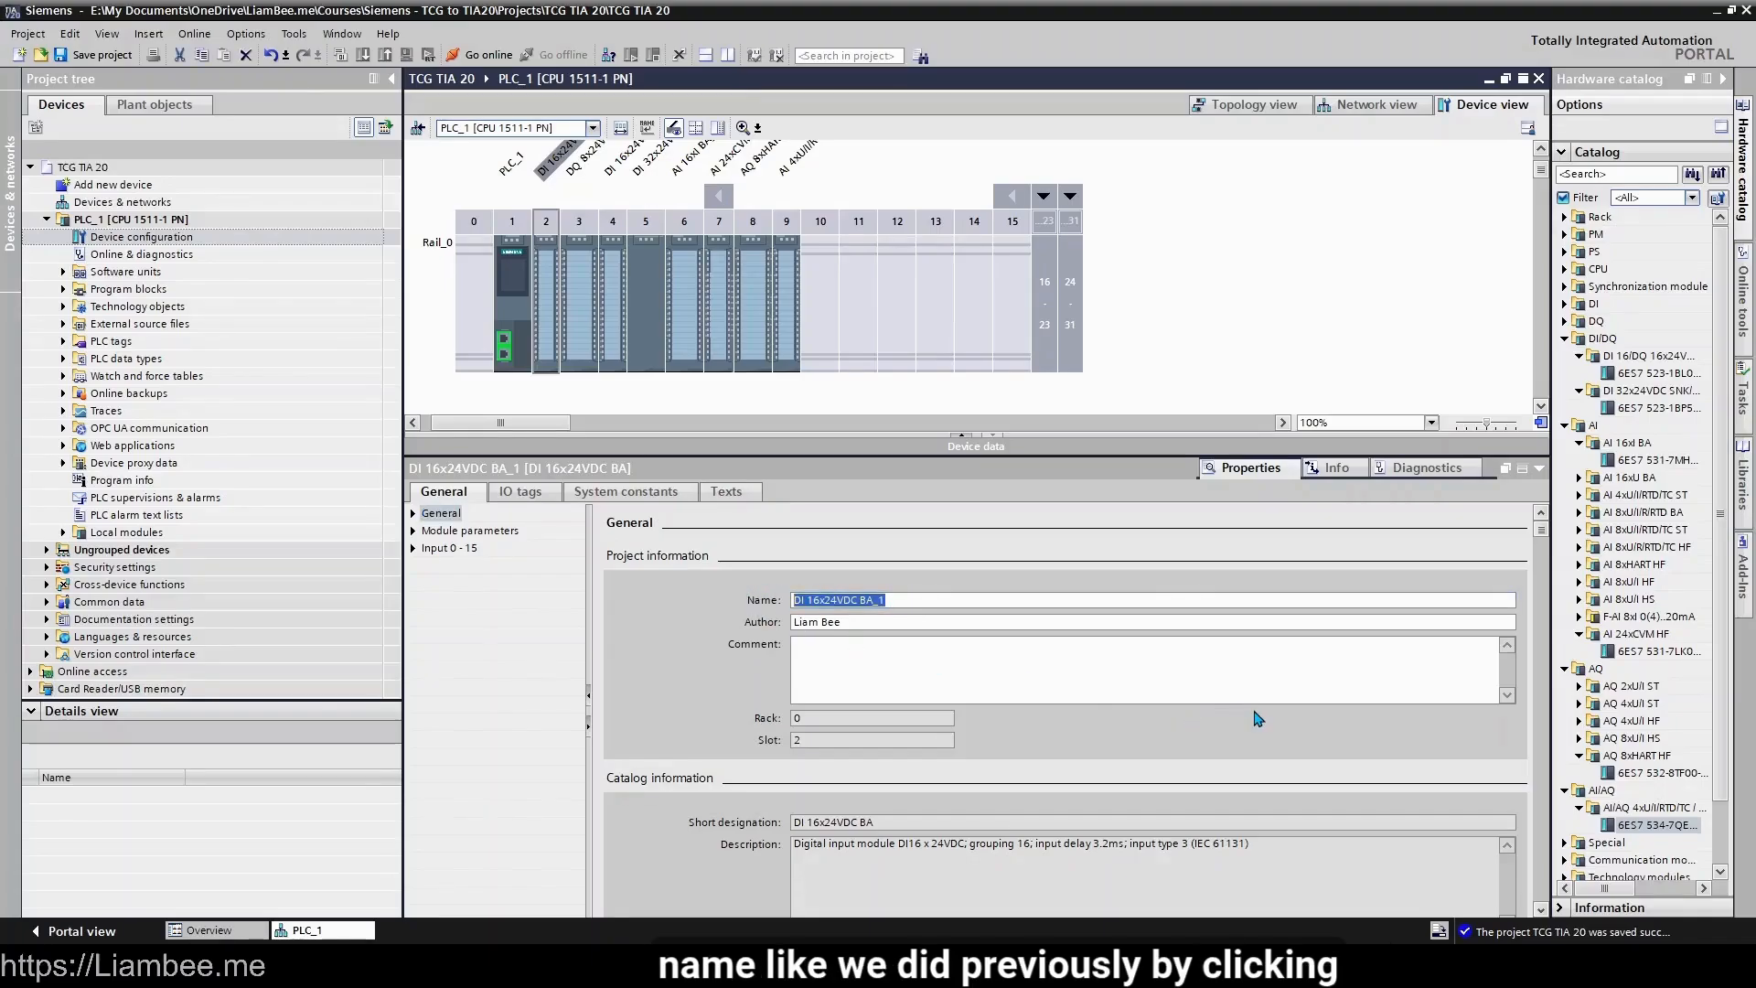
{"action": "type", "text": "S2"}
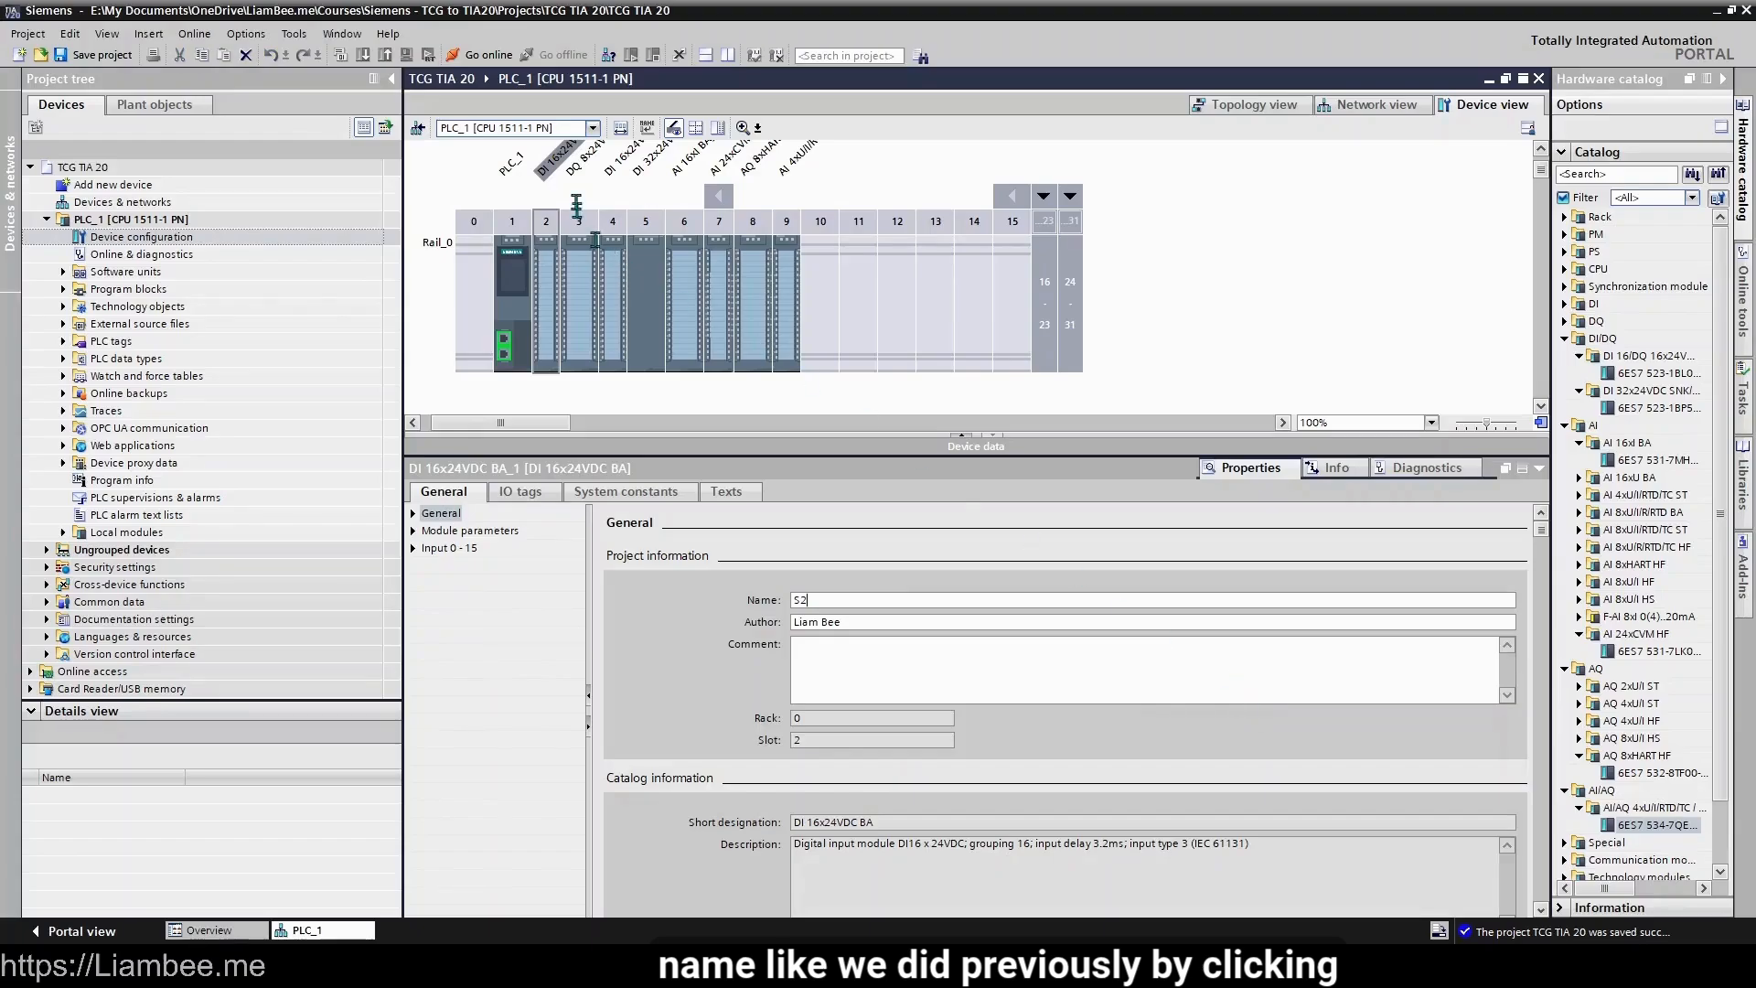
{"action": "left_click", "coordinate": [918, 671]}
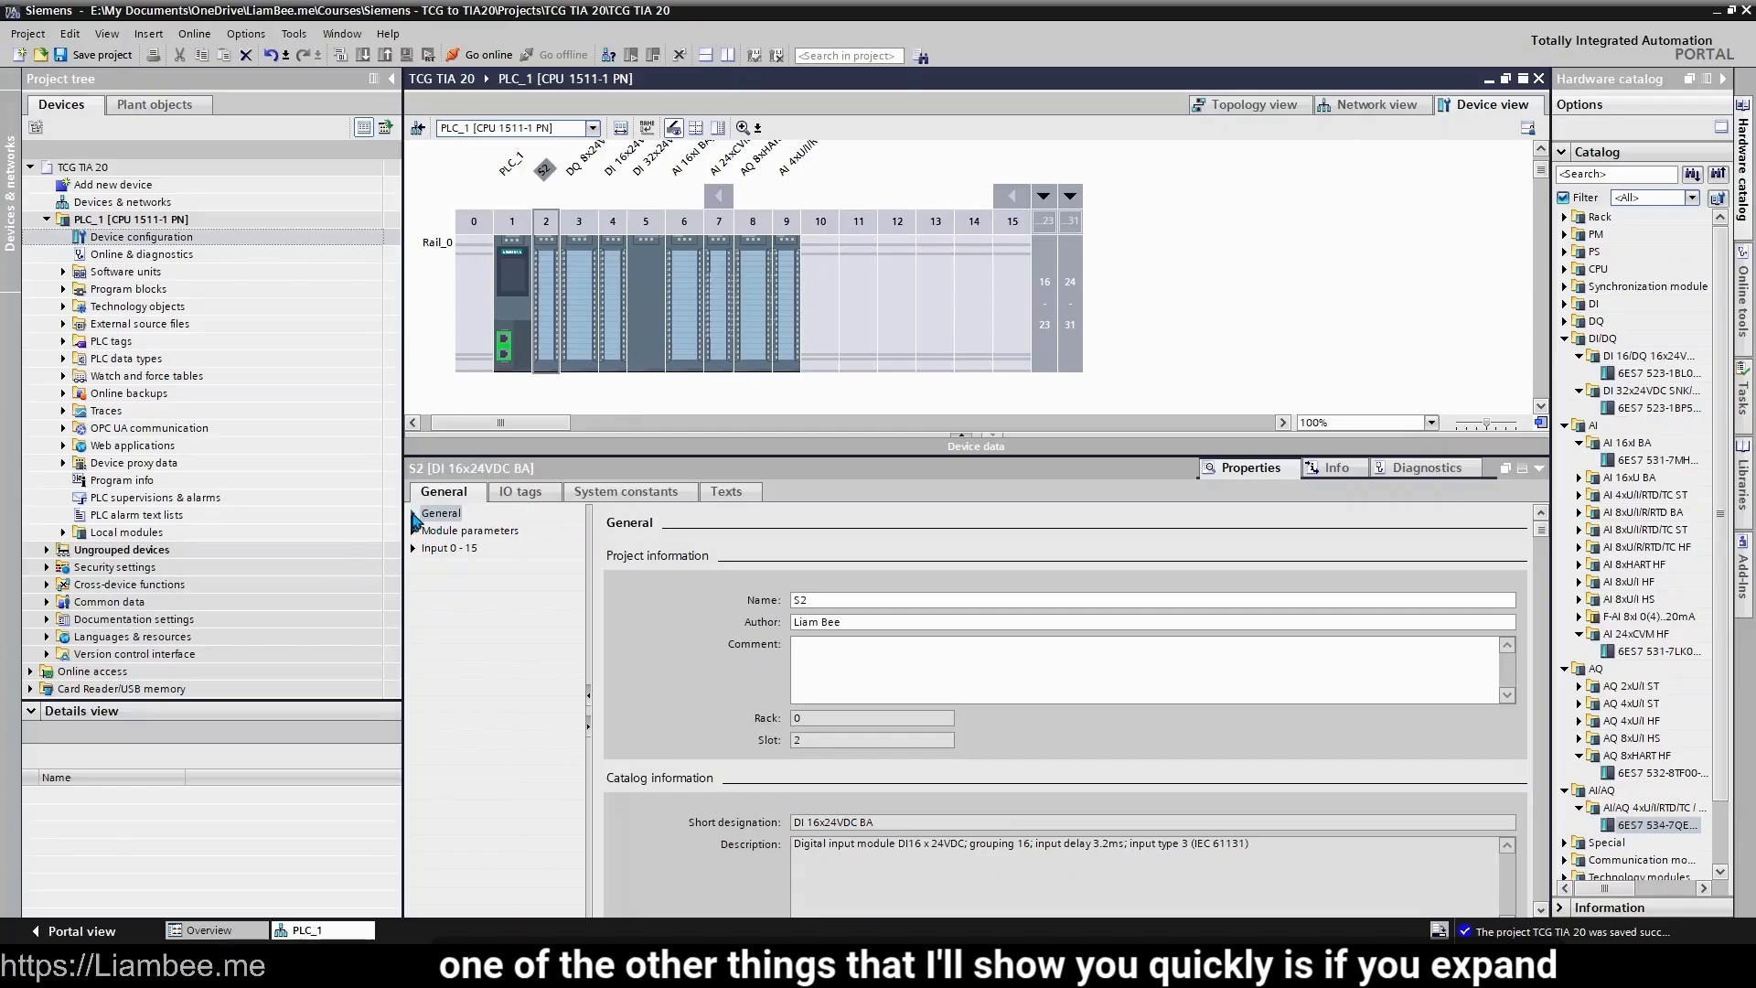
- Examine the S2 module's project information, catalog information, and identification and maintenance data
{"action": "left_click", "coordinate": [414, 515]}
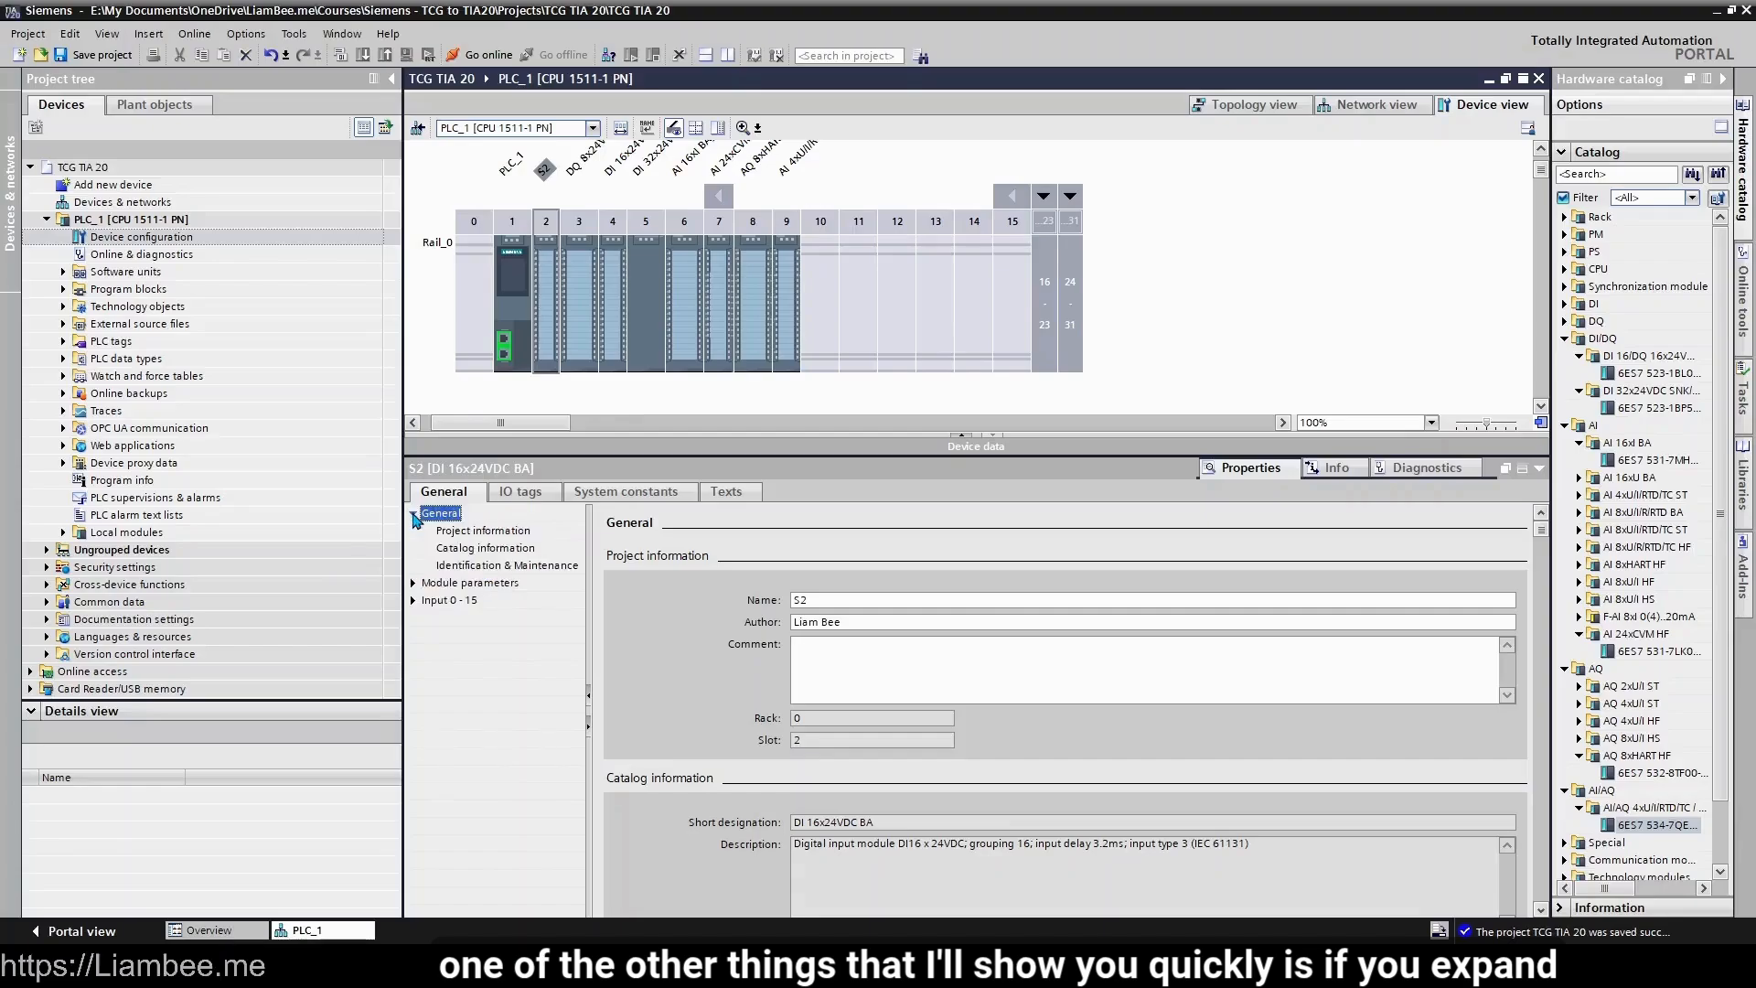
{"action": "left_click", "coordinate": [485, 531]}
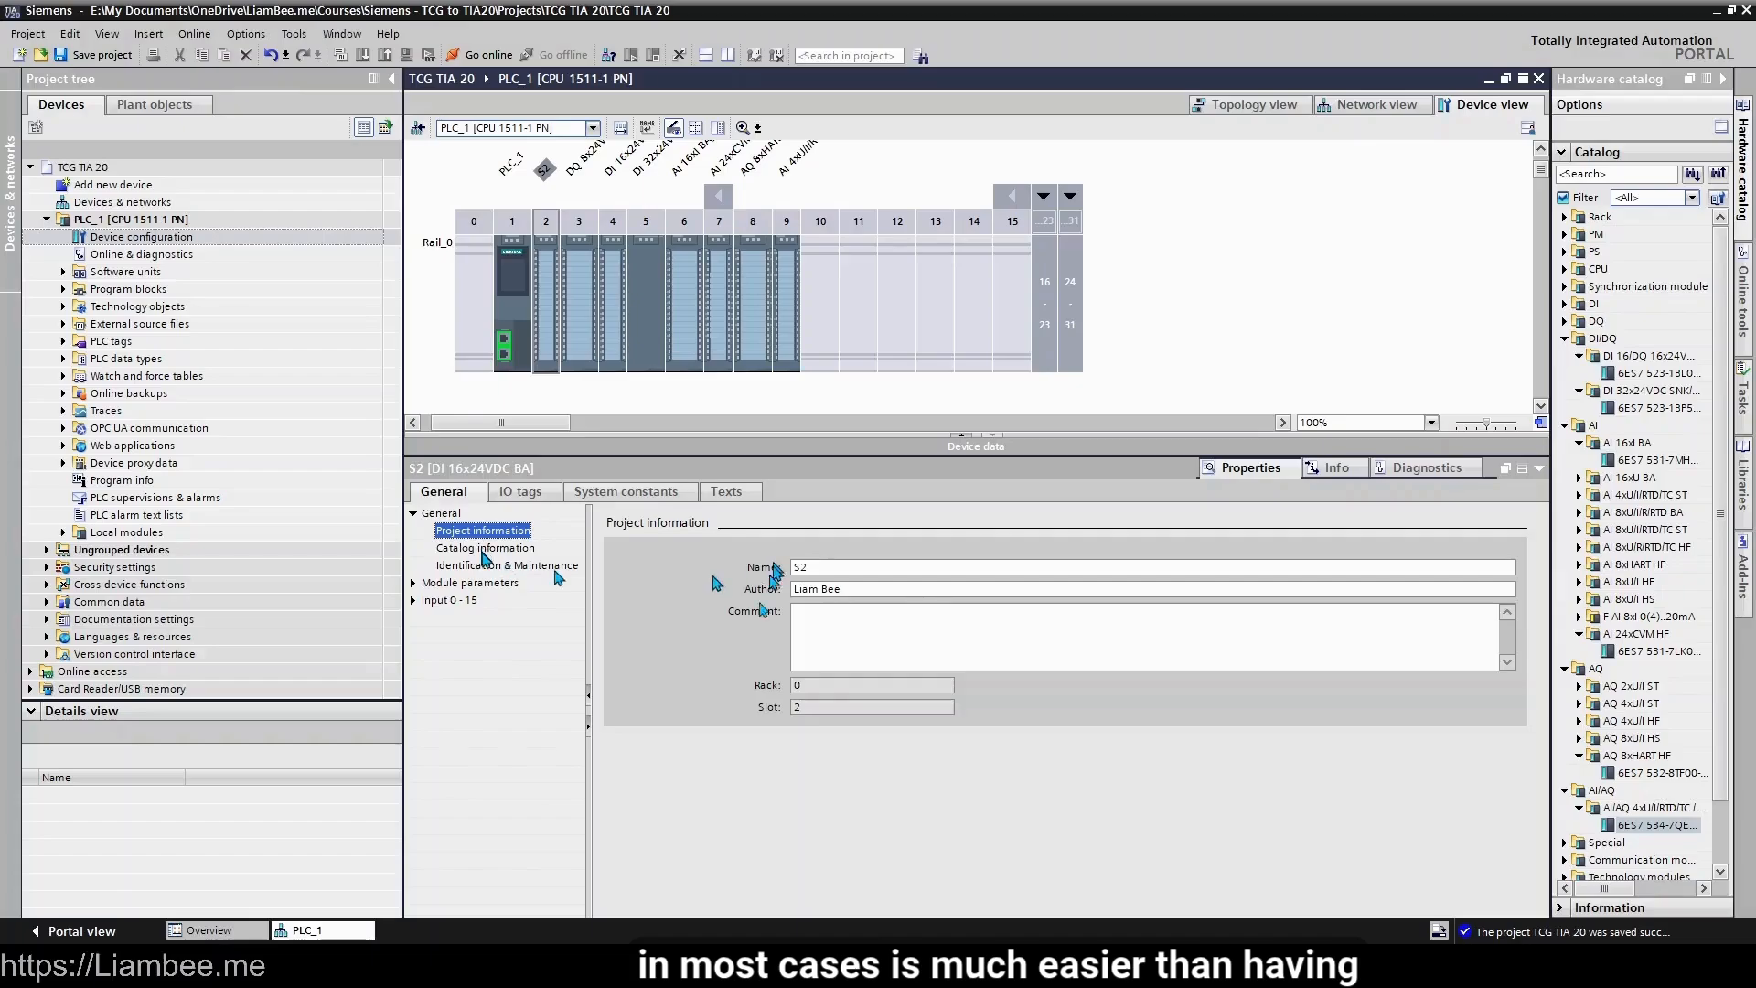
{"action": "left_click", "coordinate": [485, 549]}
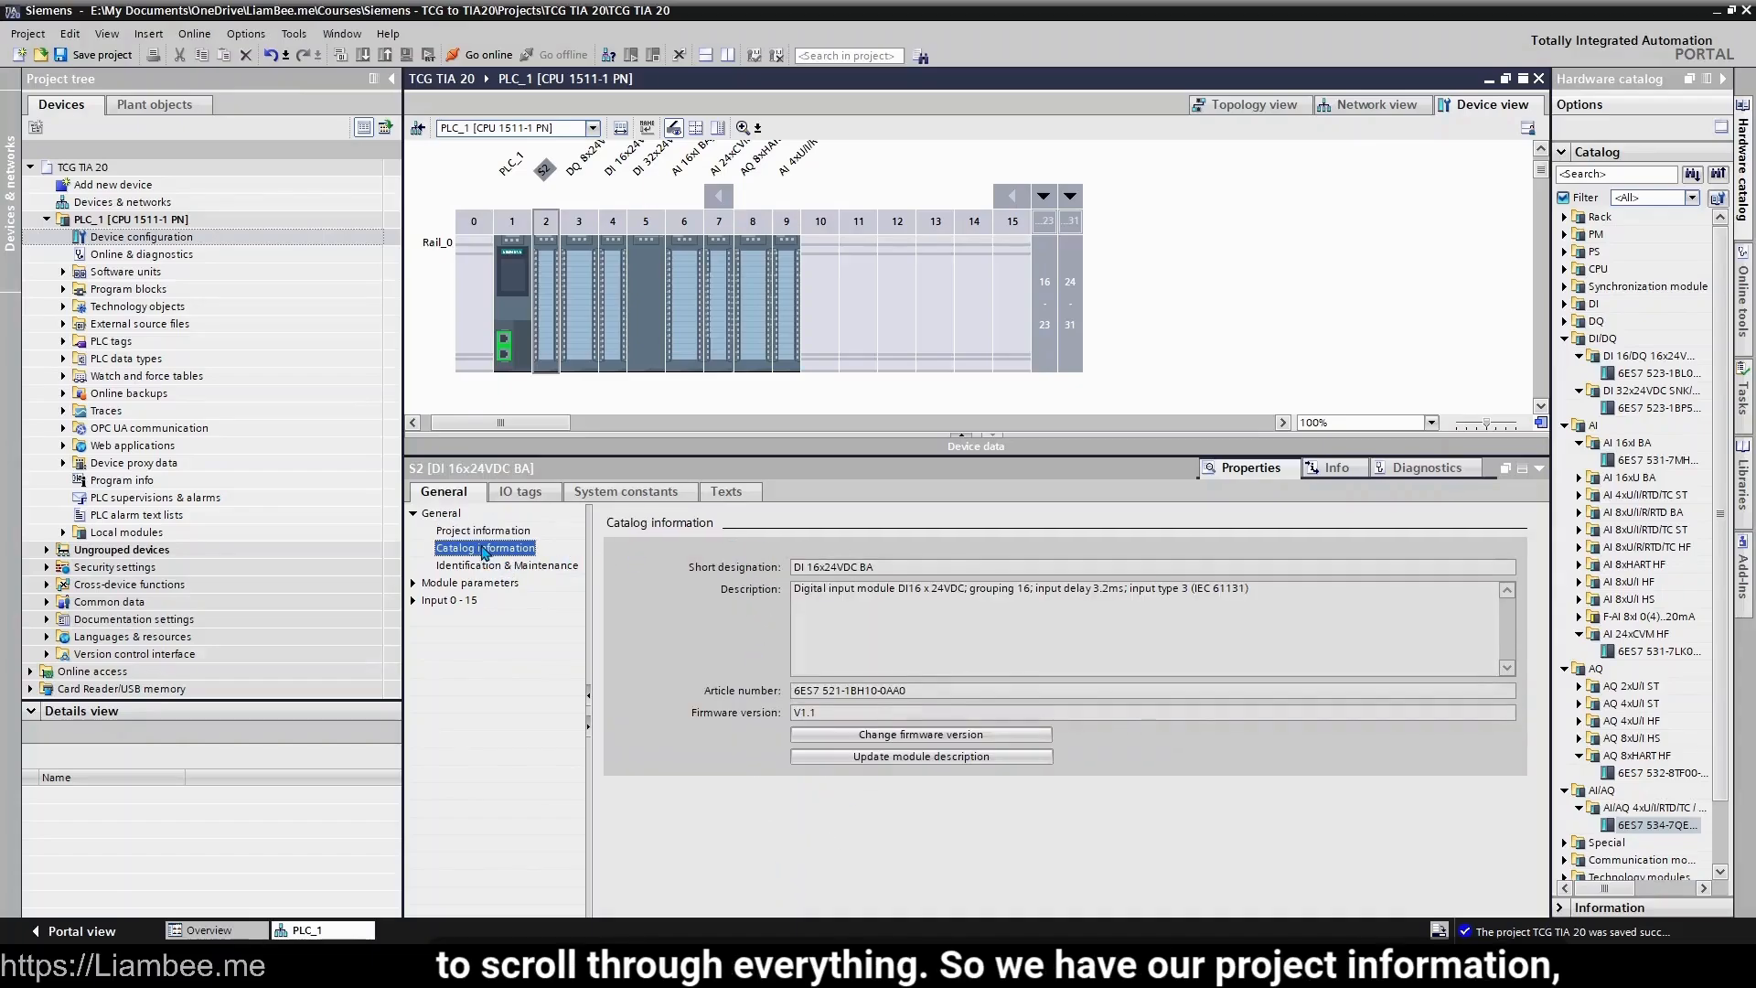
{"action": "left_click", "coordinate": [508, 531]}
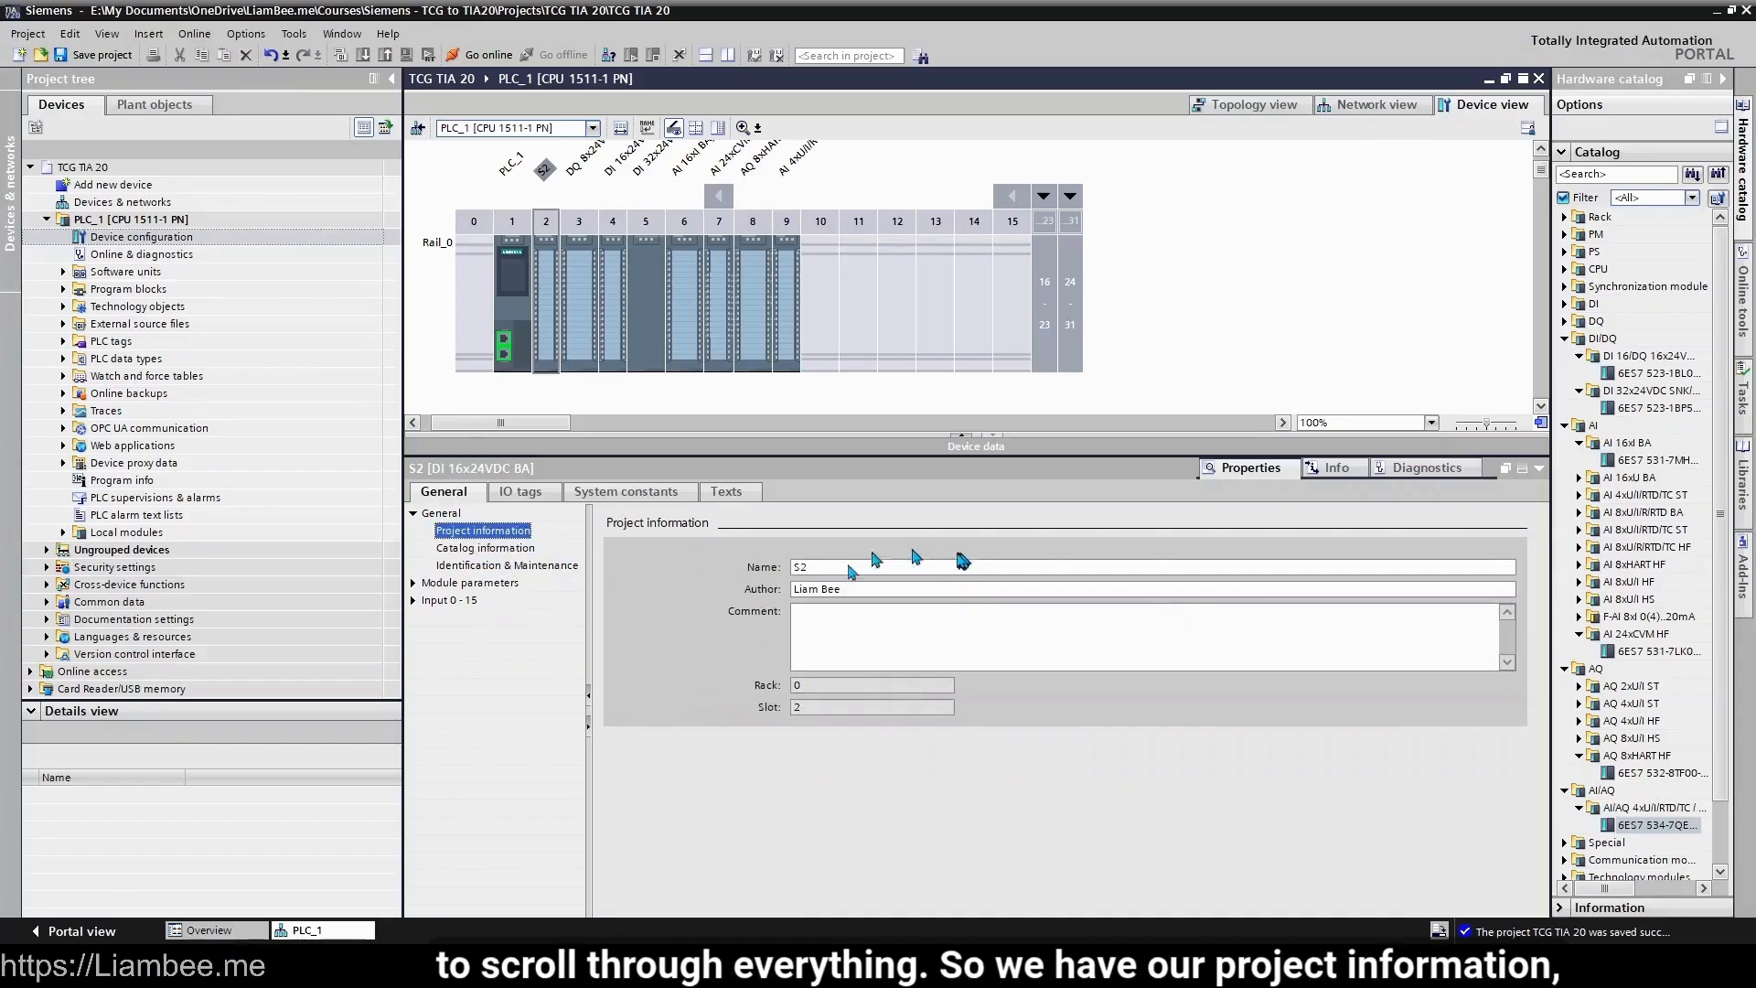
{"action": "left_click", "coordinate": [496, 548]}
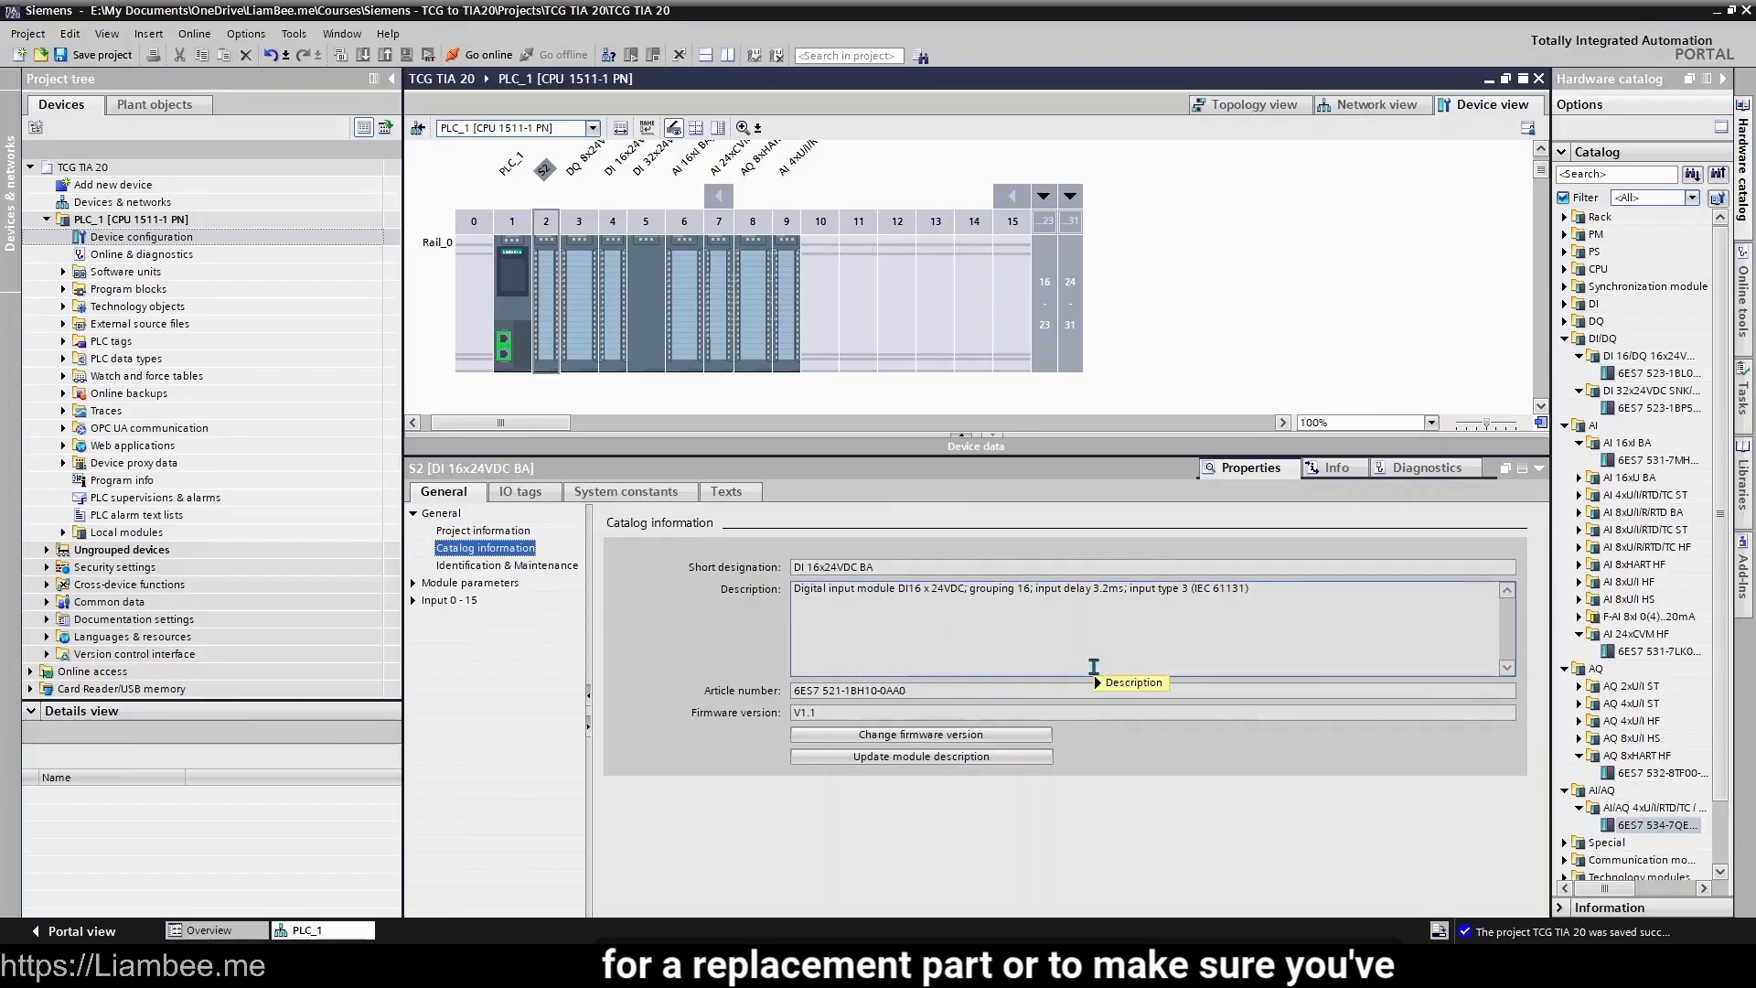
{"action": "left_click", "coordinate": [542, 568]}
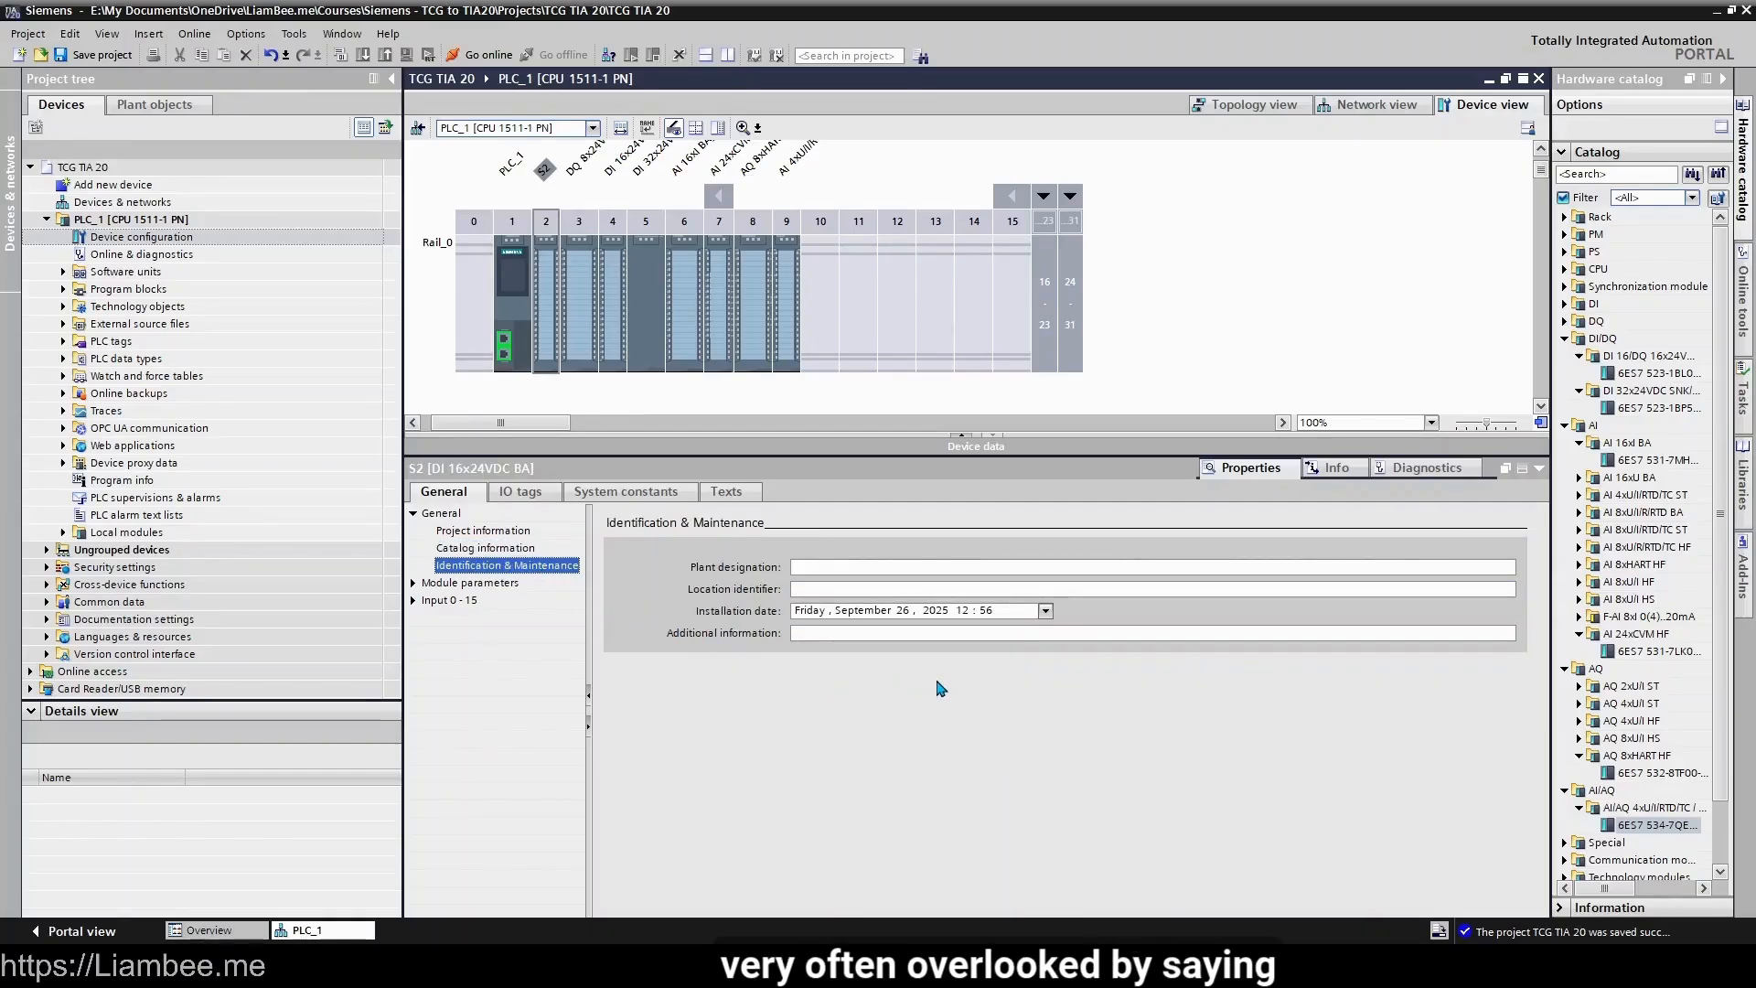
- Try "Chemical Dosing" as the S2 module's additional information, and clear the entry again
{"action": "left_click", "coordinate": [845, 572]}
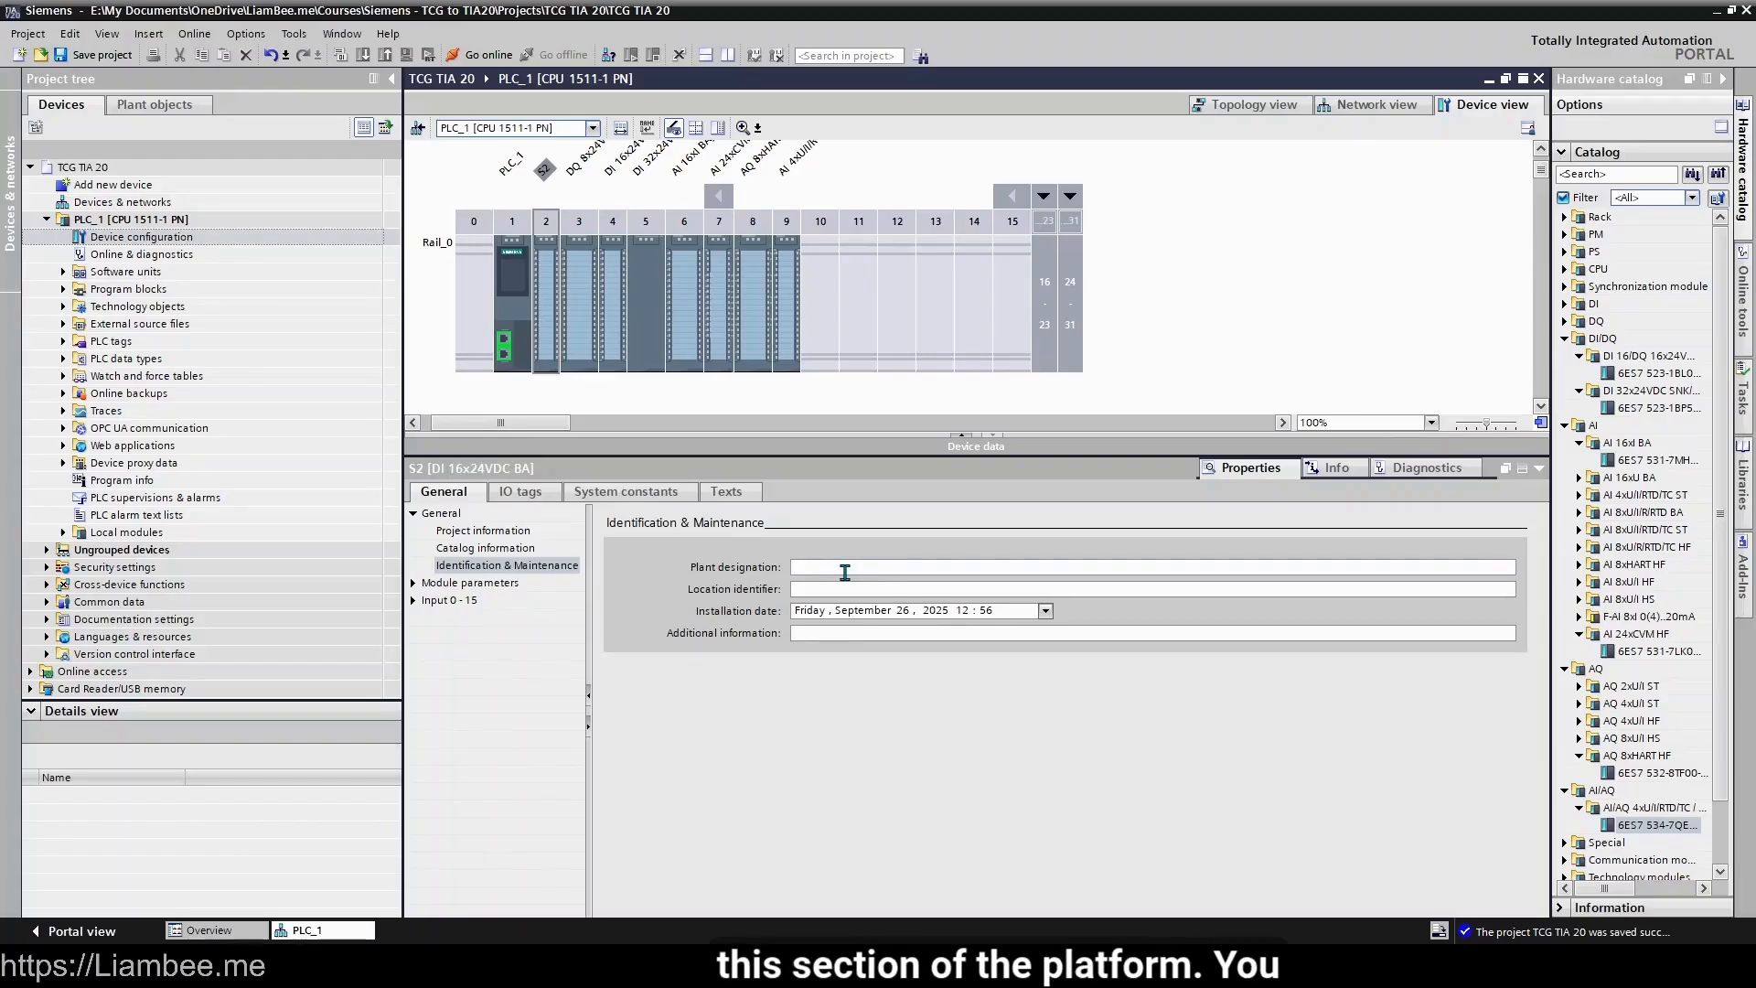
{"action": "key", "text": "Tab"}
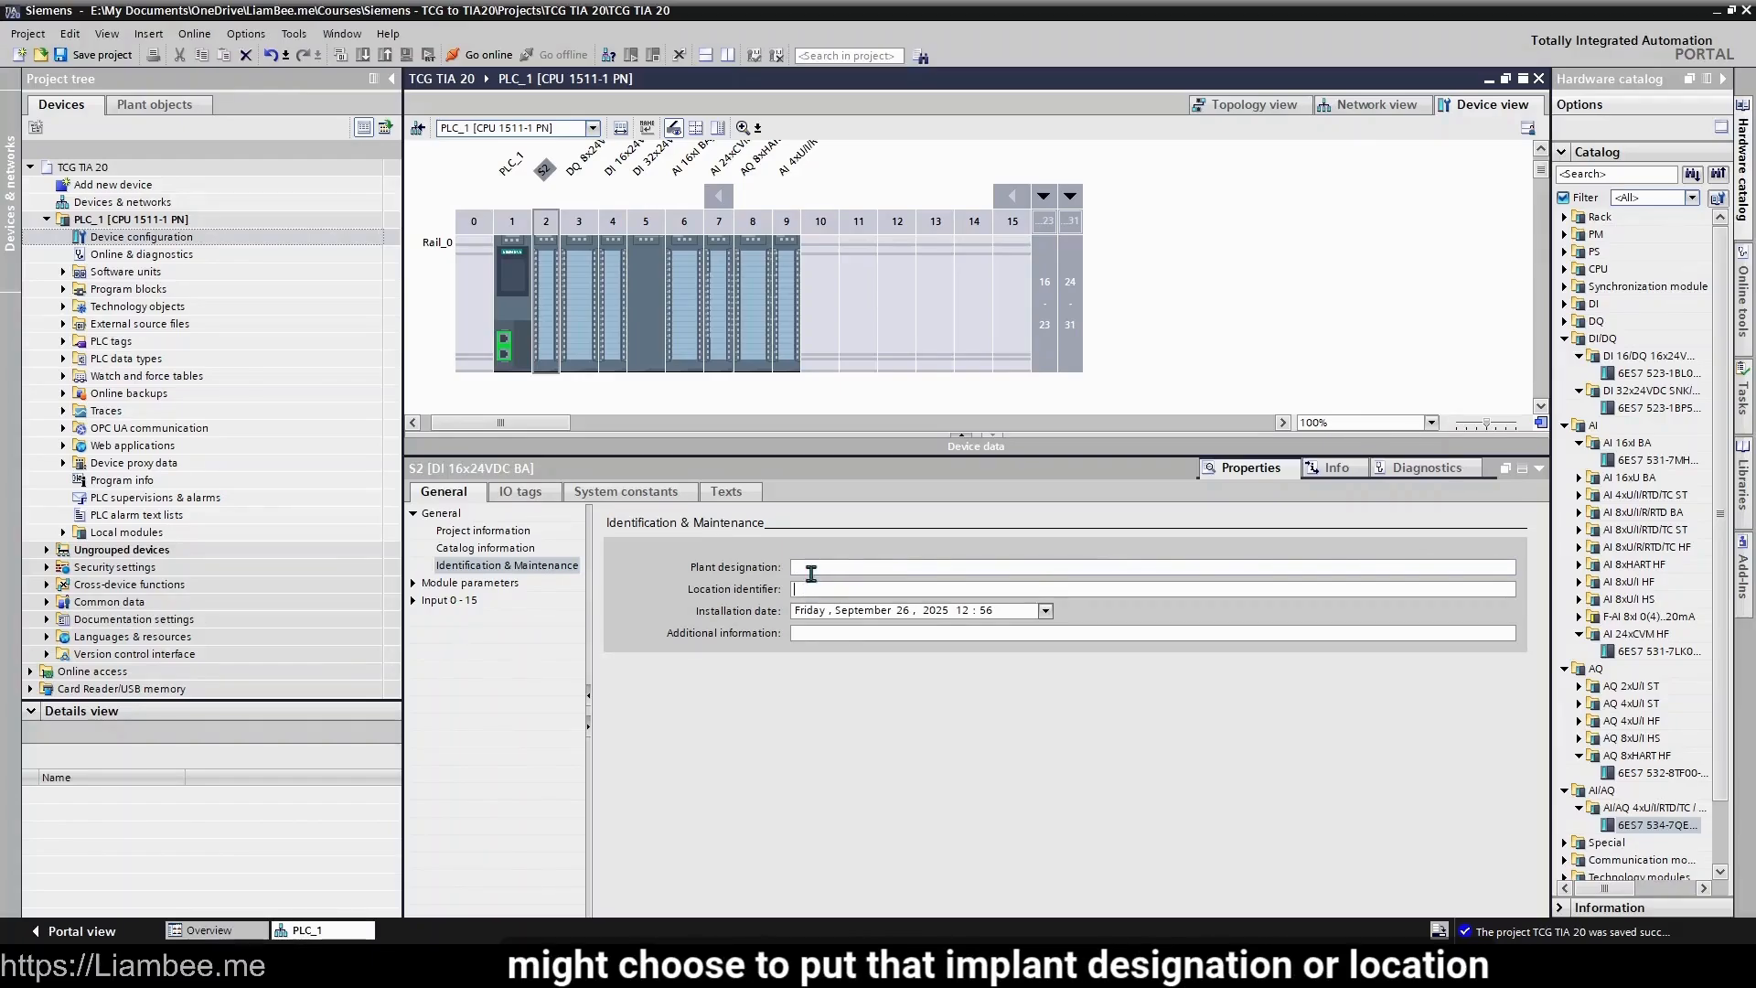
{"action": "left_click", "coordinate": [796, 568]}
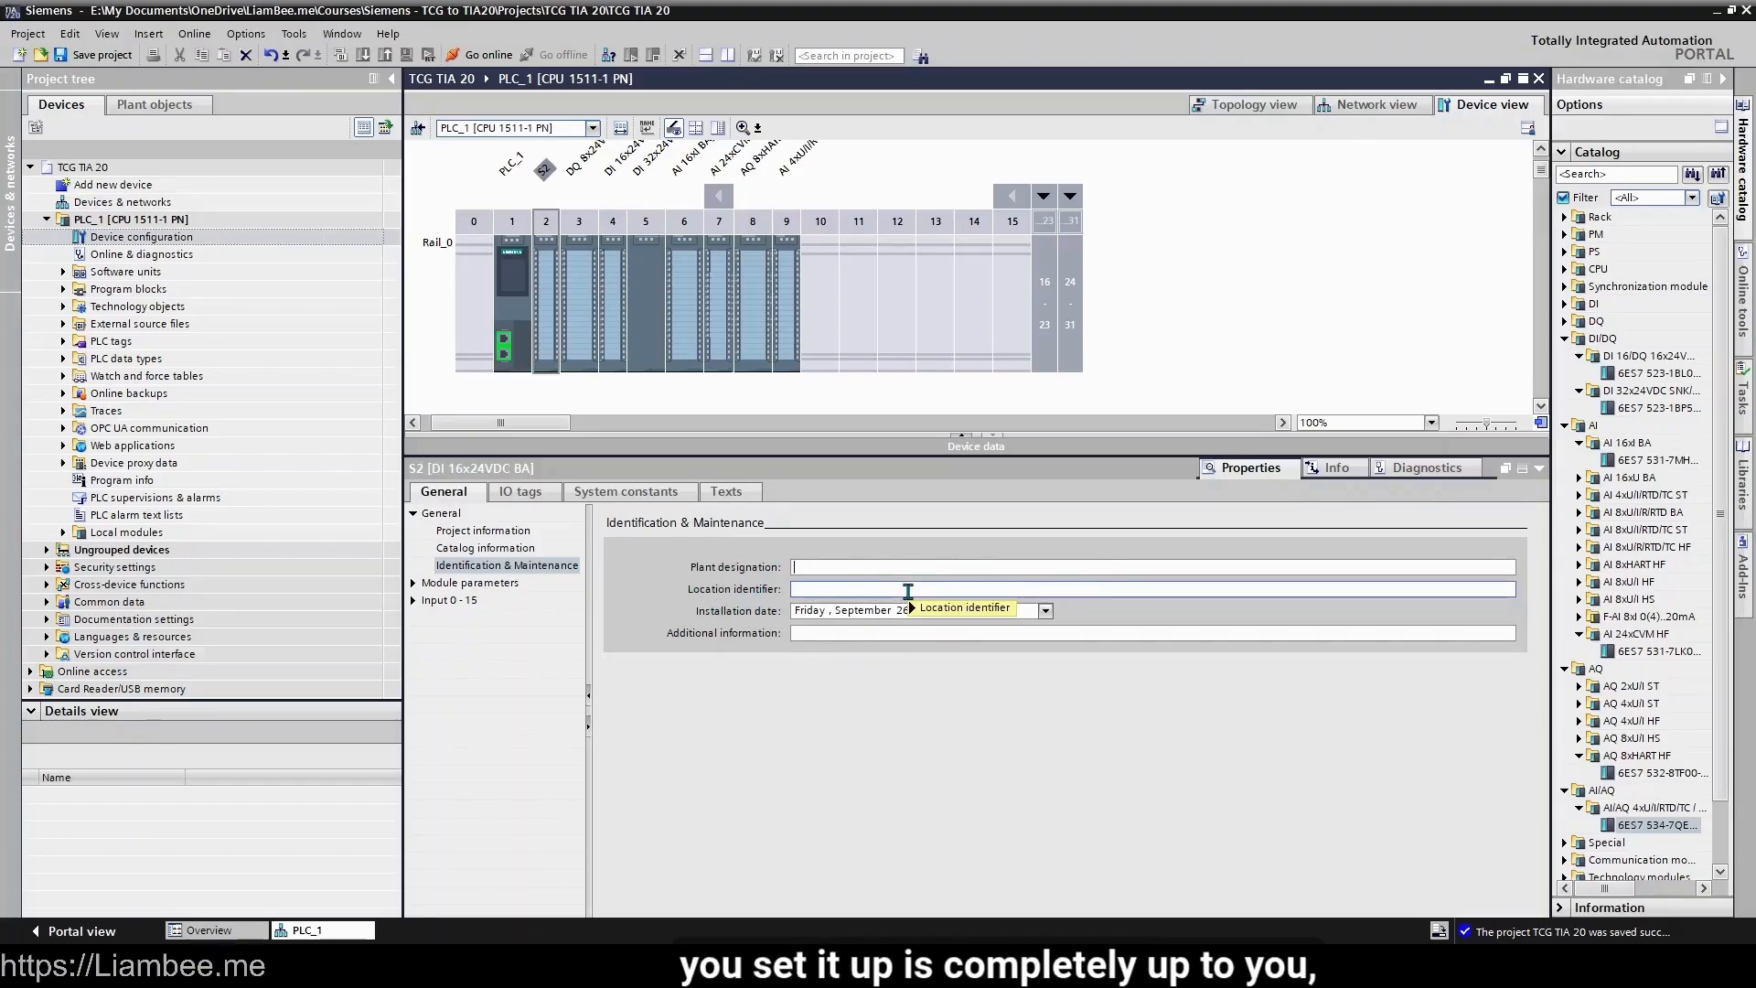
{"action": "mouse_move", "coordinate": [909, 591]}
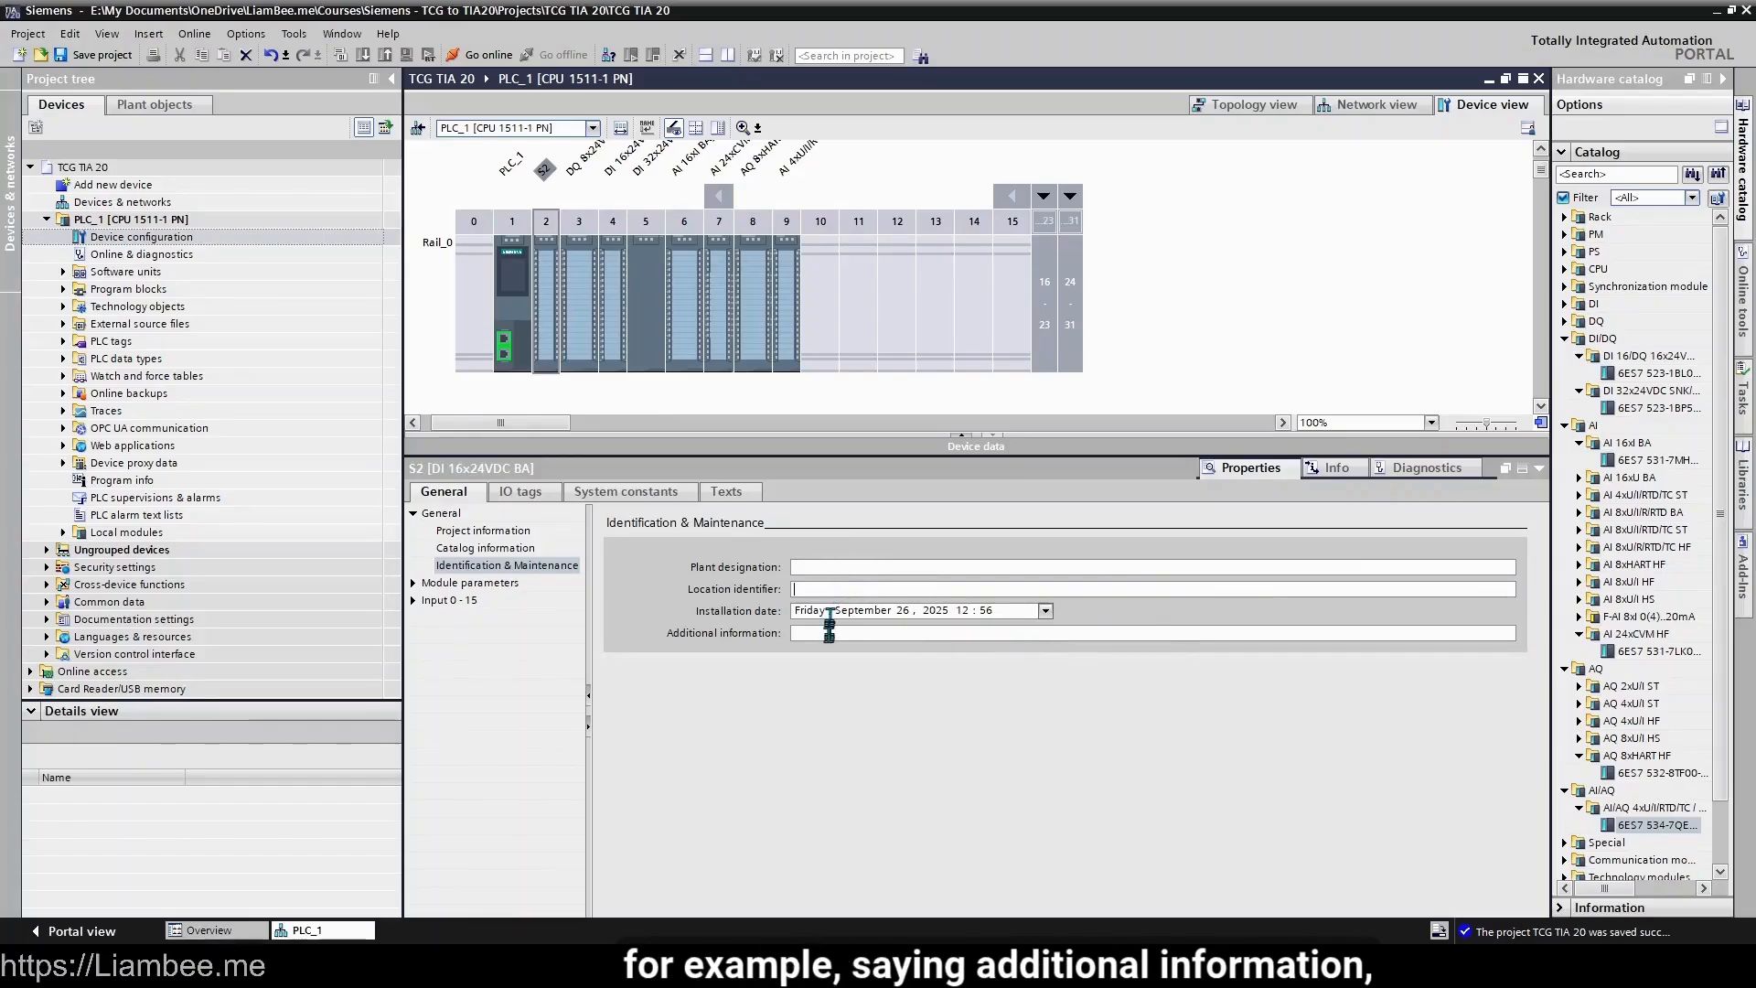
{"action": "left_click", "coordinate": [827, 634]}
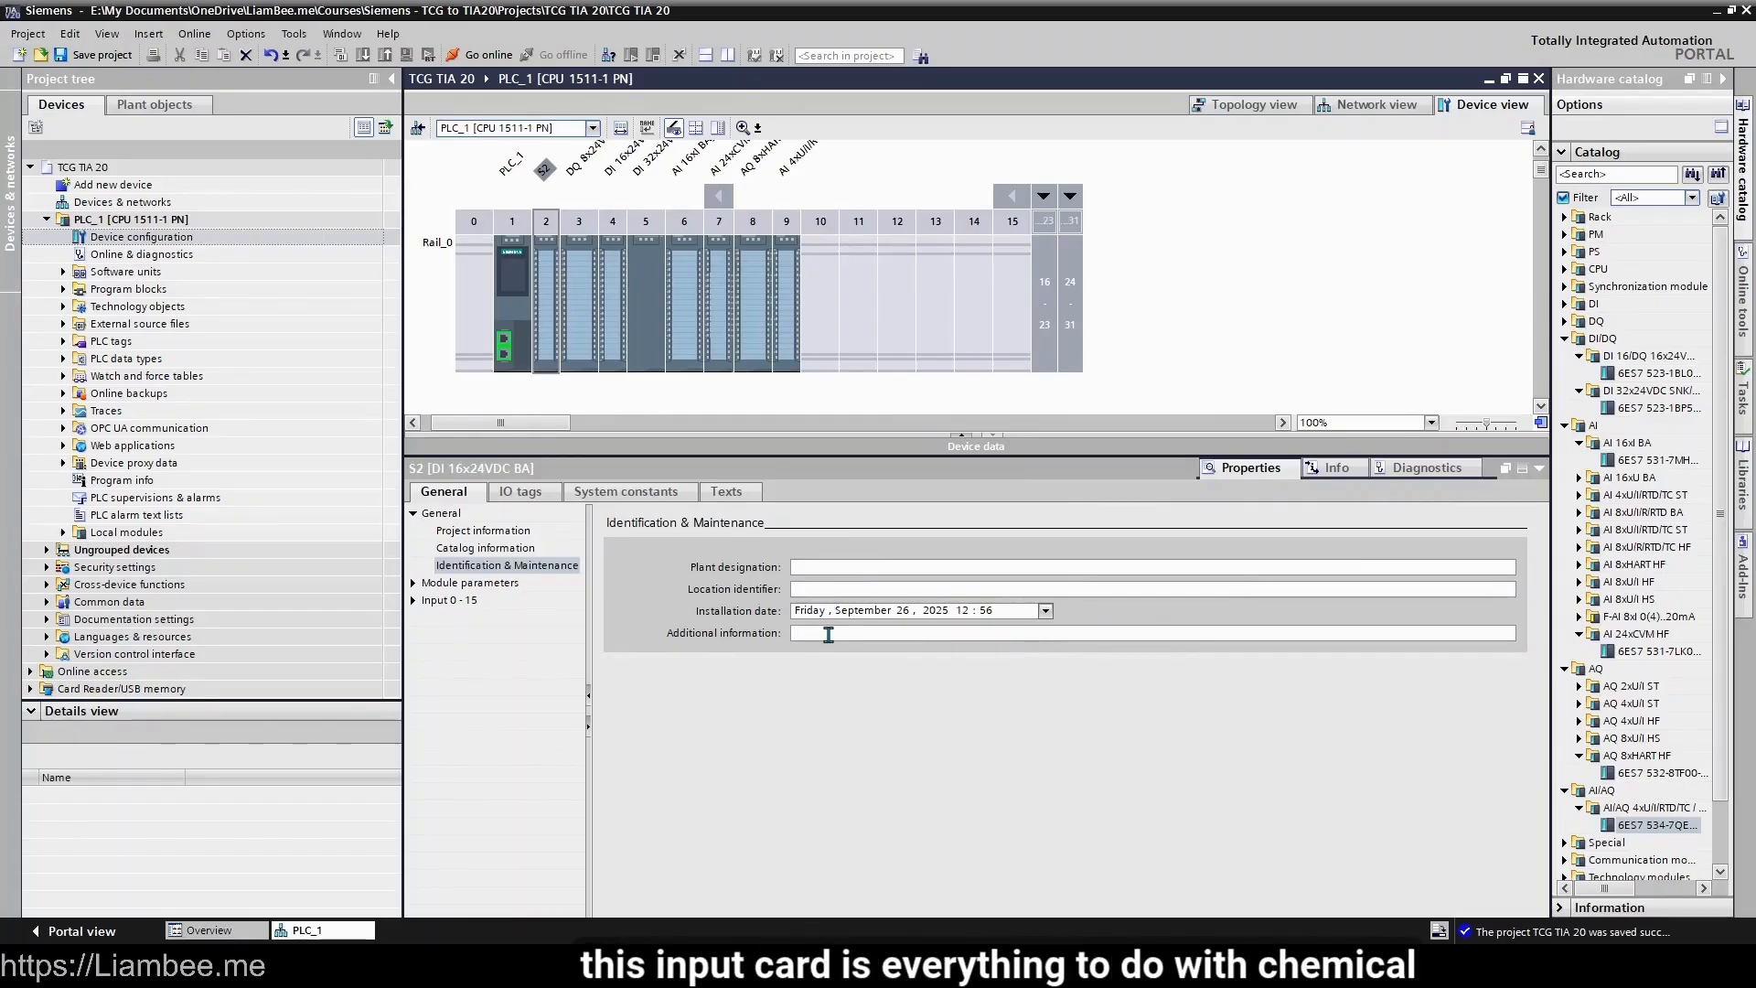
{"action": "type", "text": "Chemical Dosing"}
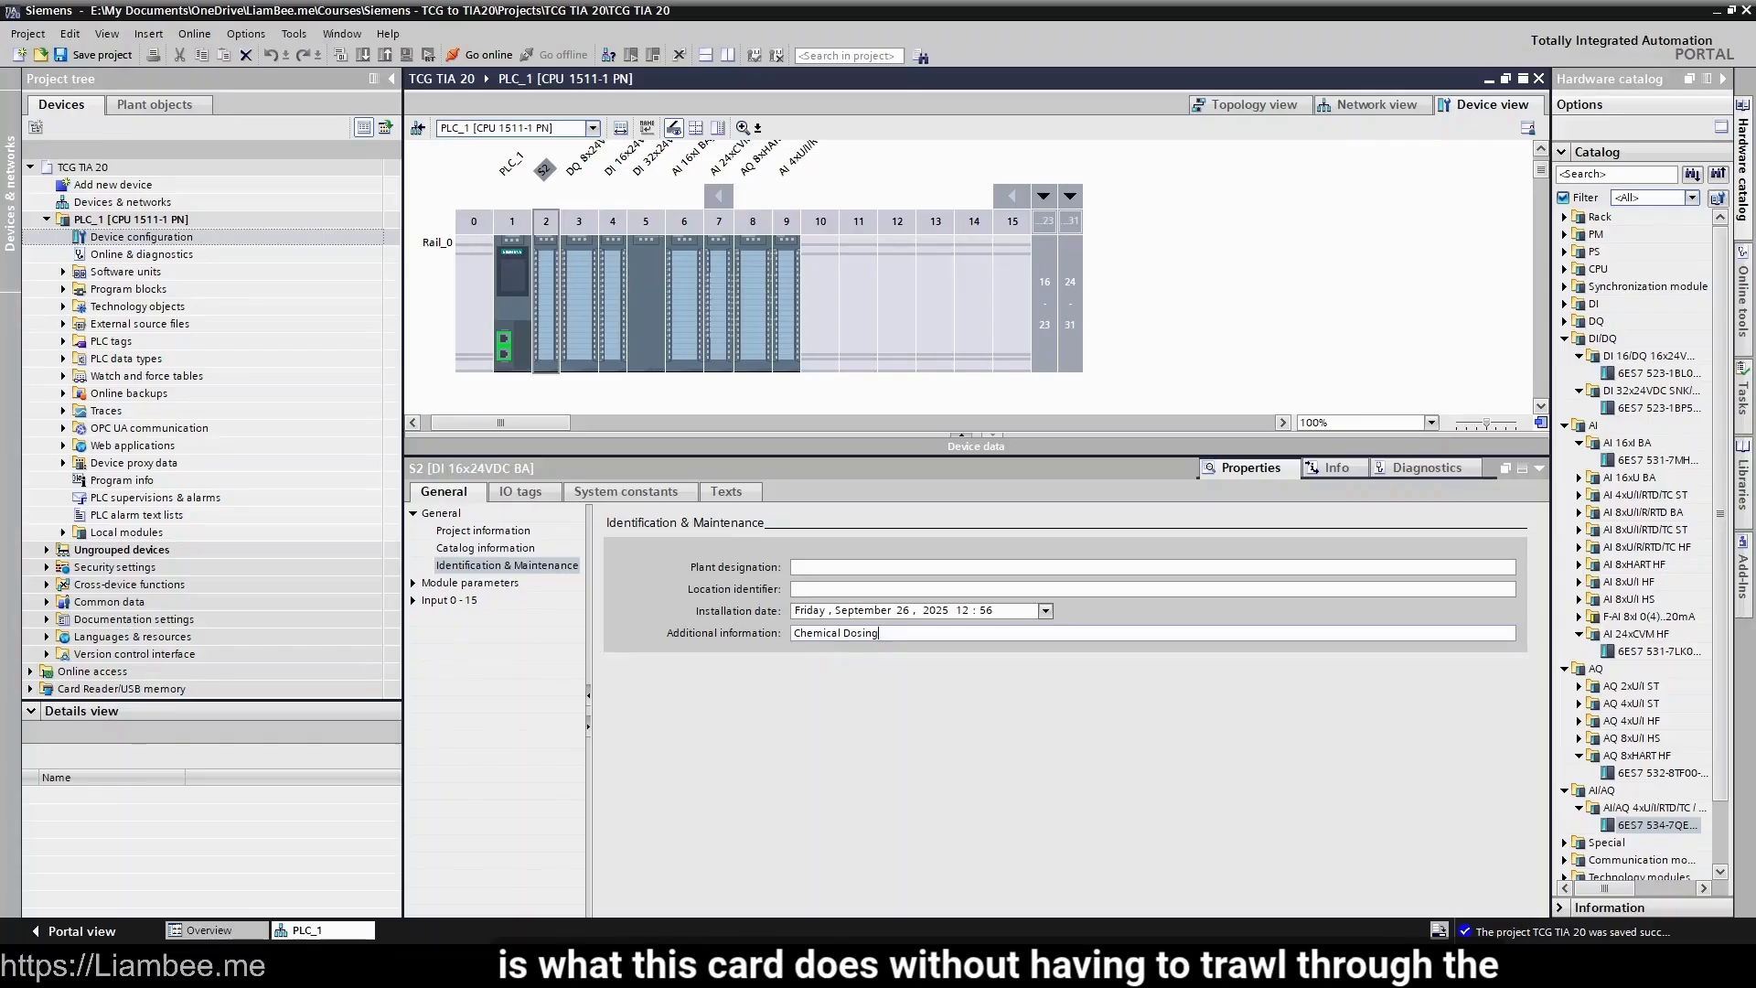
{"action": "key", "text": "ctrl+a"}
{"action": "key", "text": "Delete"}
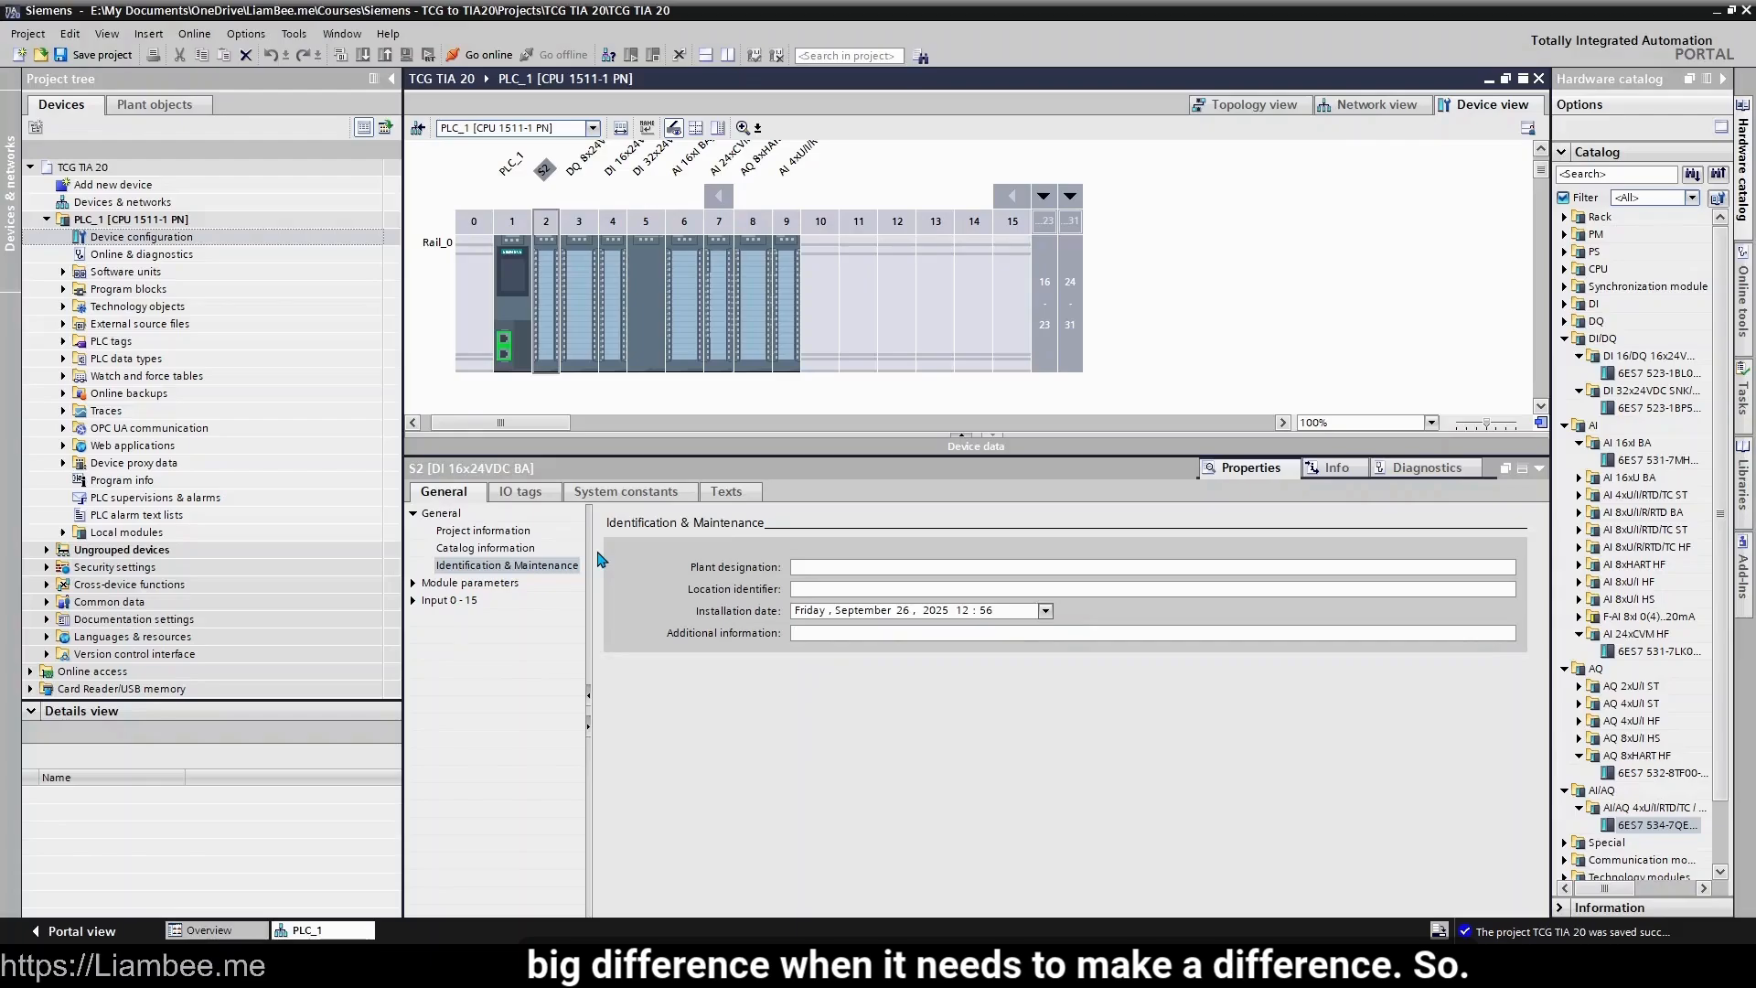
- Review the S2 module's startup comparison options and DI configuration, and expand the Input 0 - 15 settings
{"action": "left_click", "coordinate": [413, 584]}
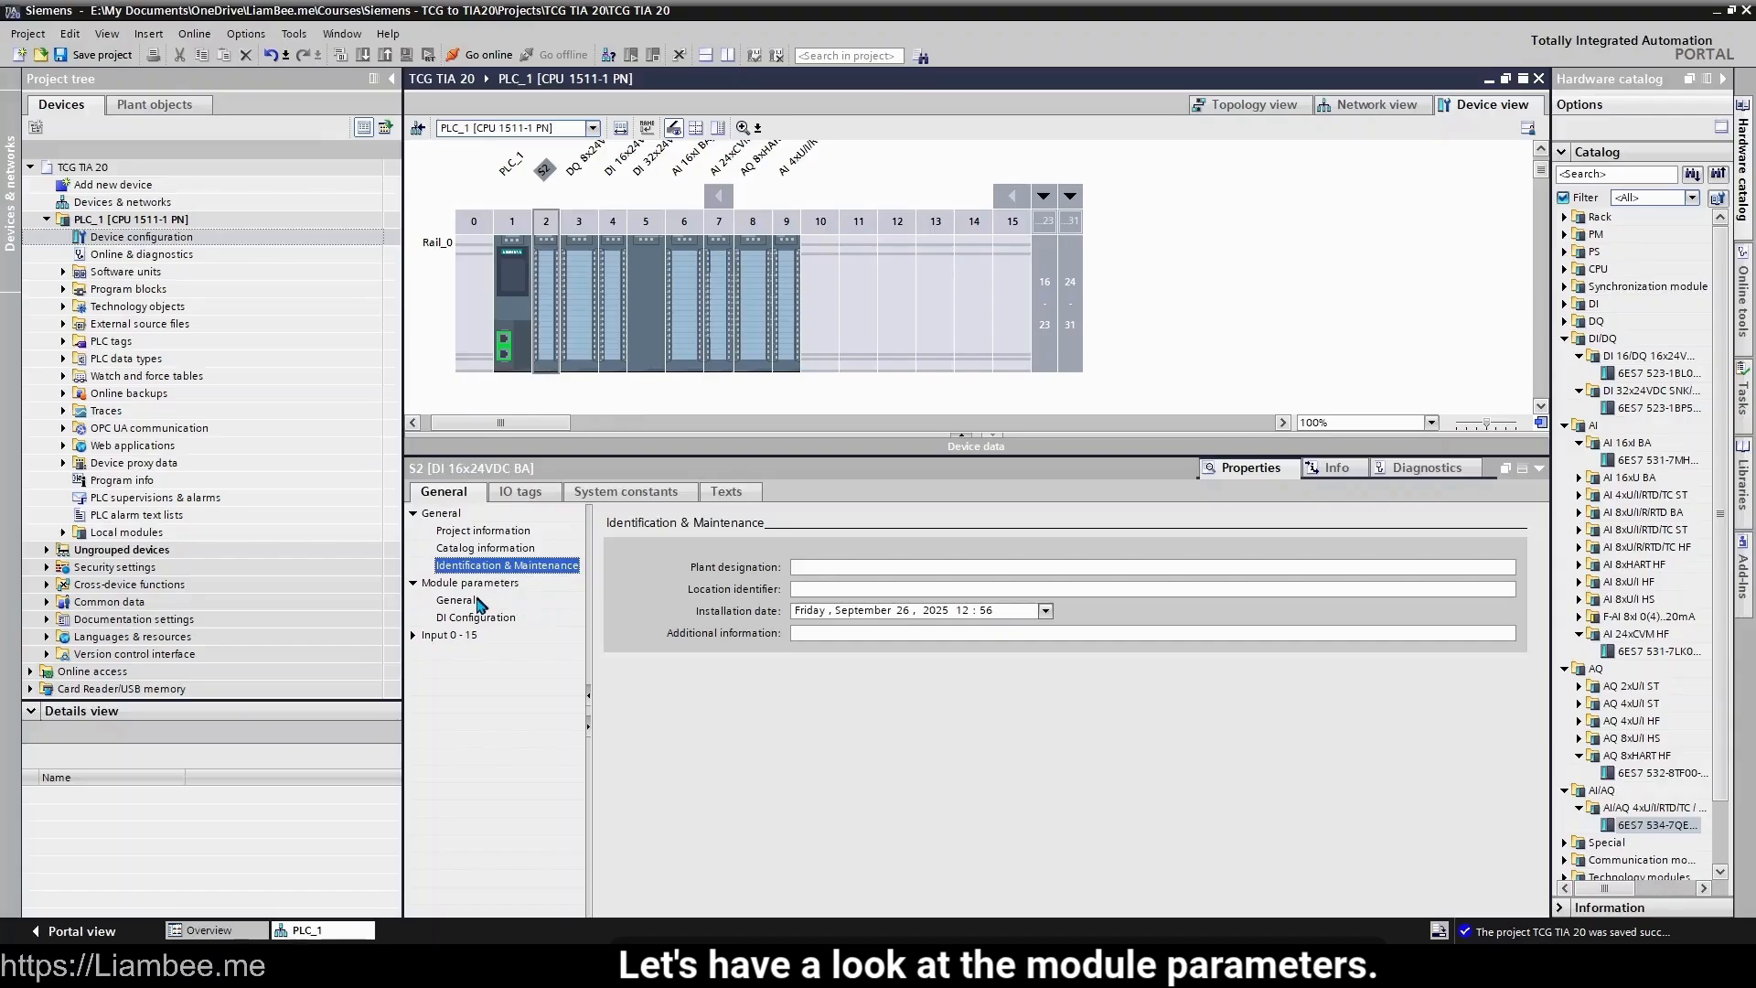
{"action": "left_click", "coordinate": [466, 602]}
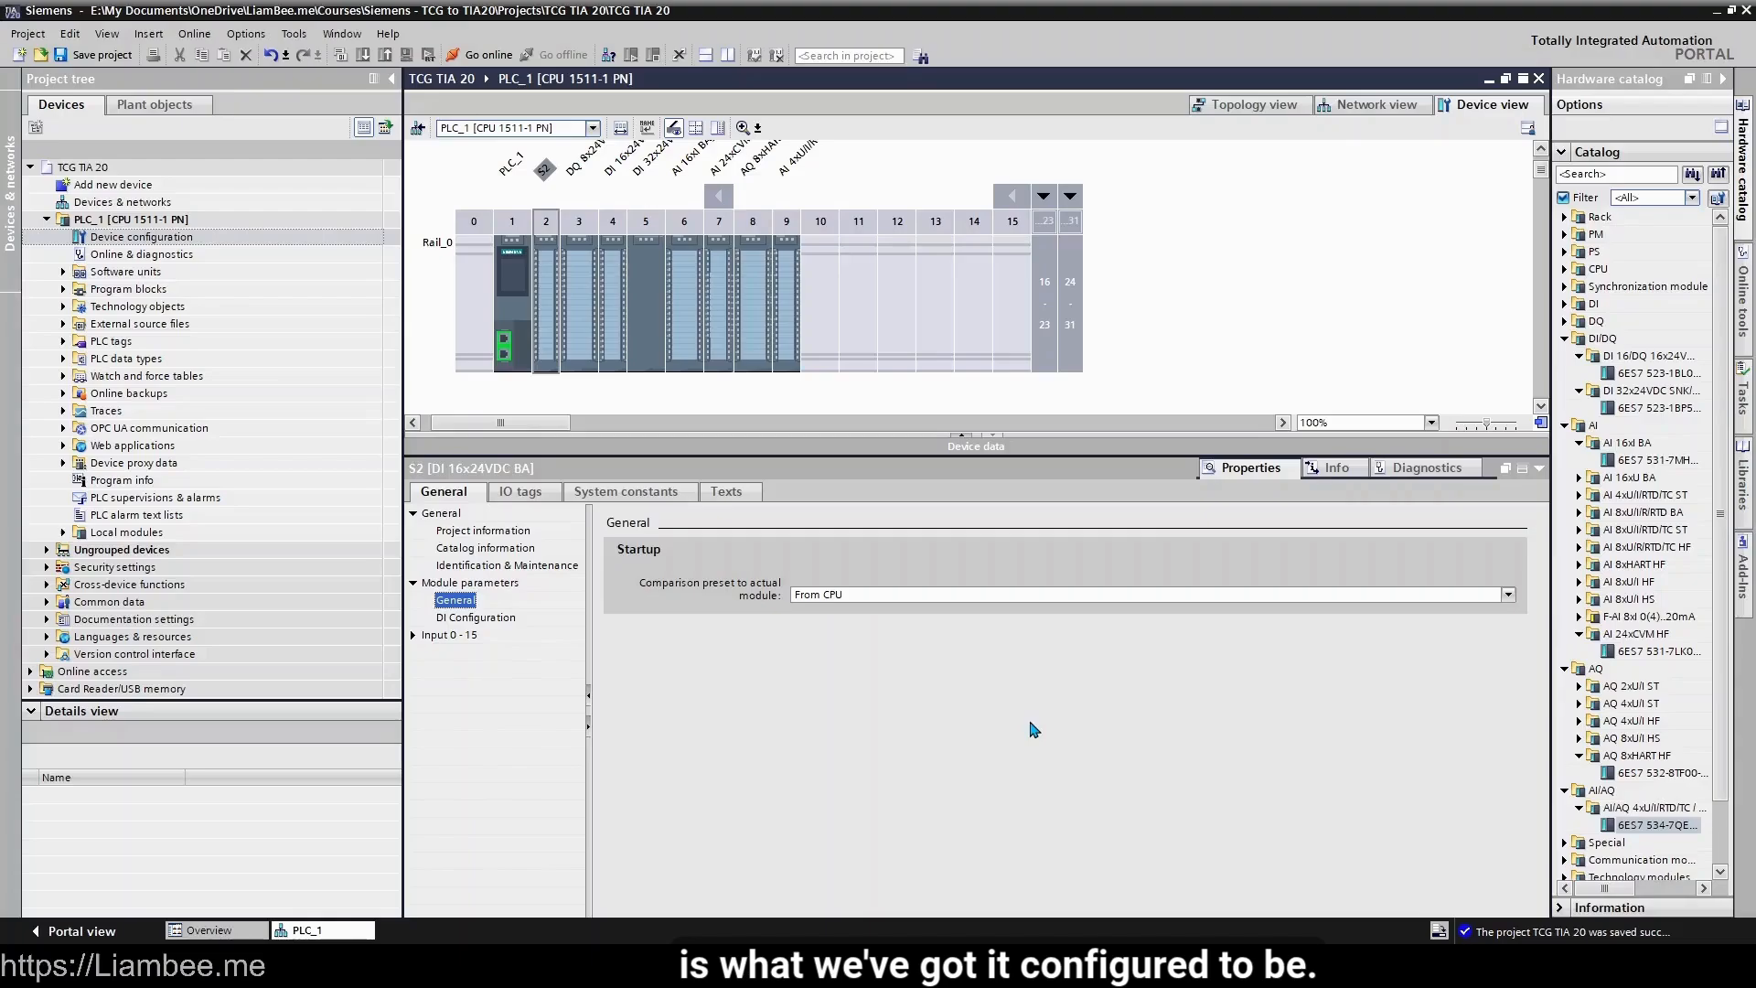
{"action": "left_click", "coordinate": [1039, 595]}
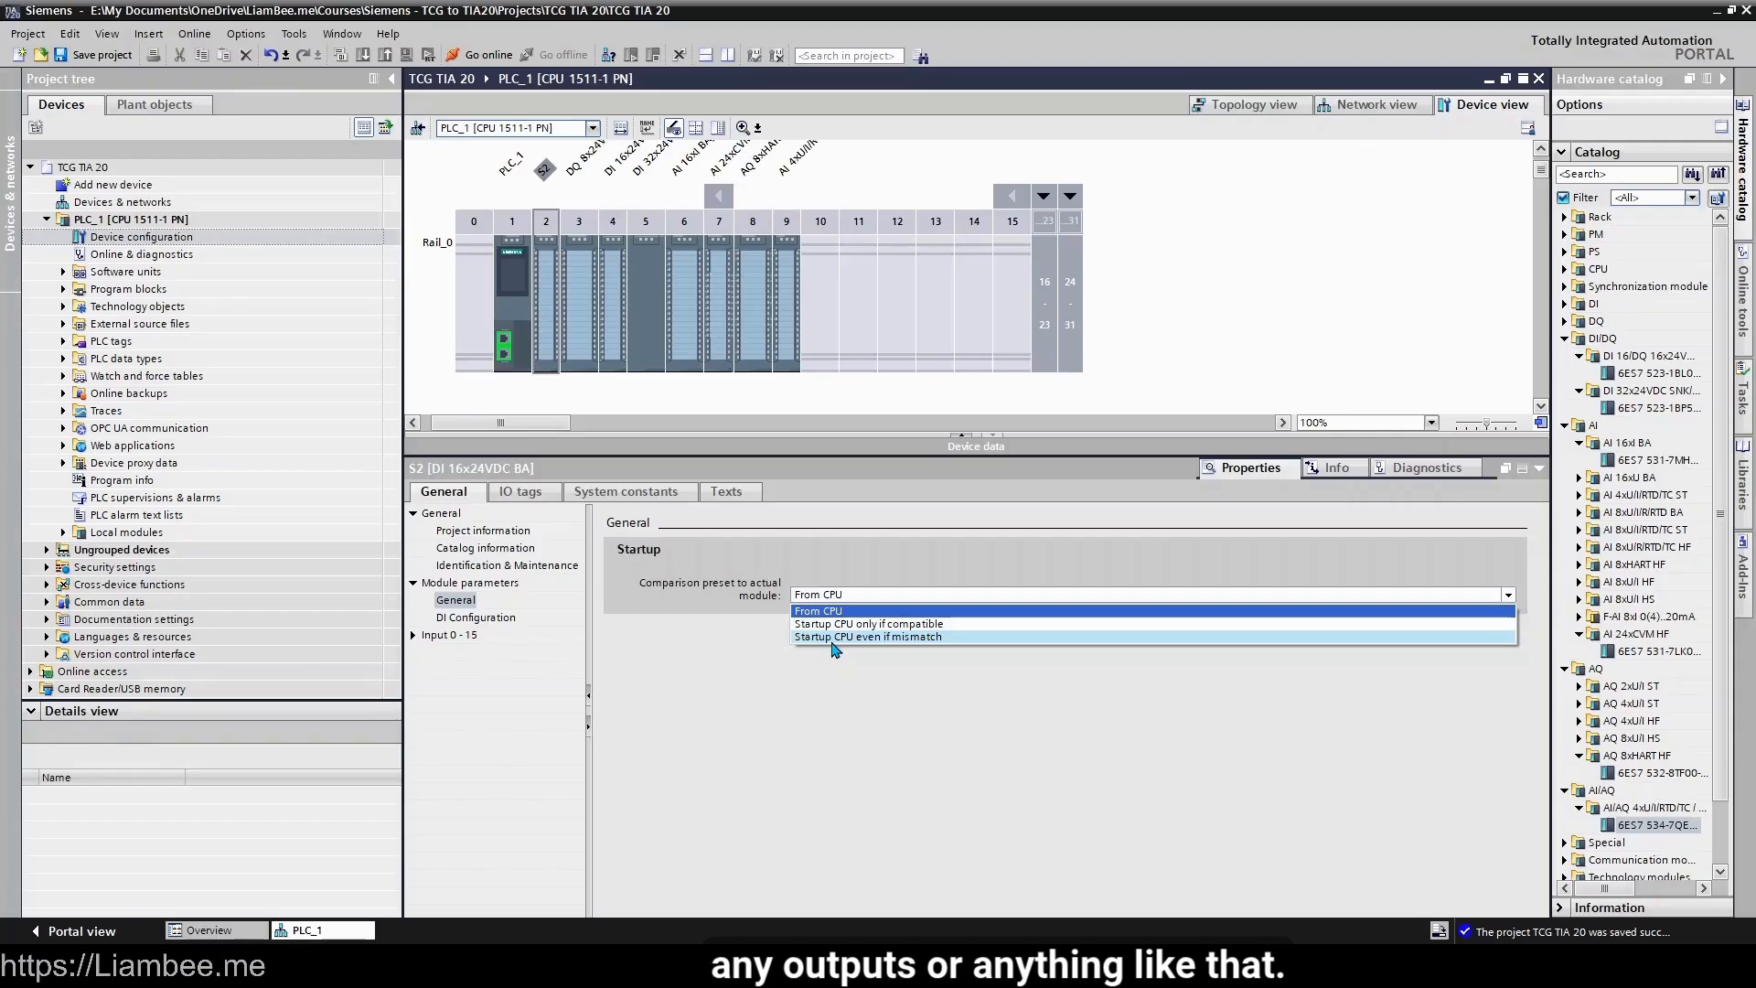
{"action": "left_click", "coordinate": [836, 705]}
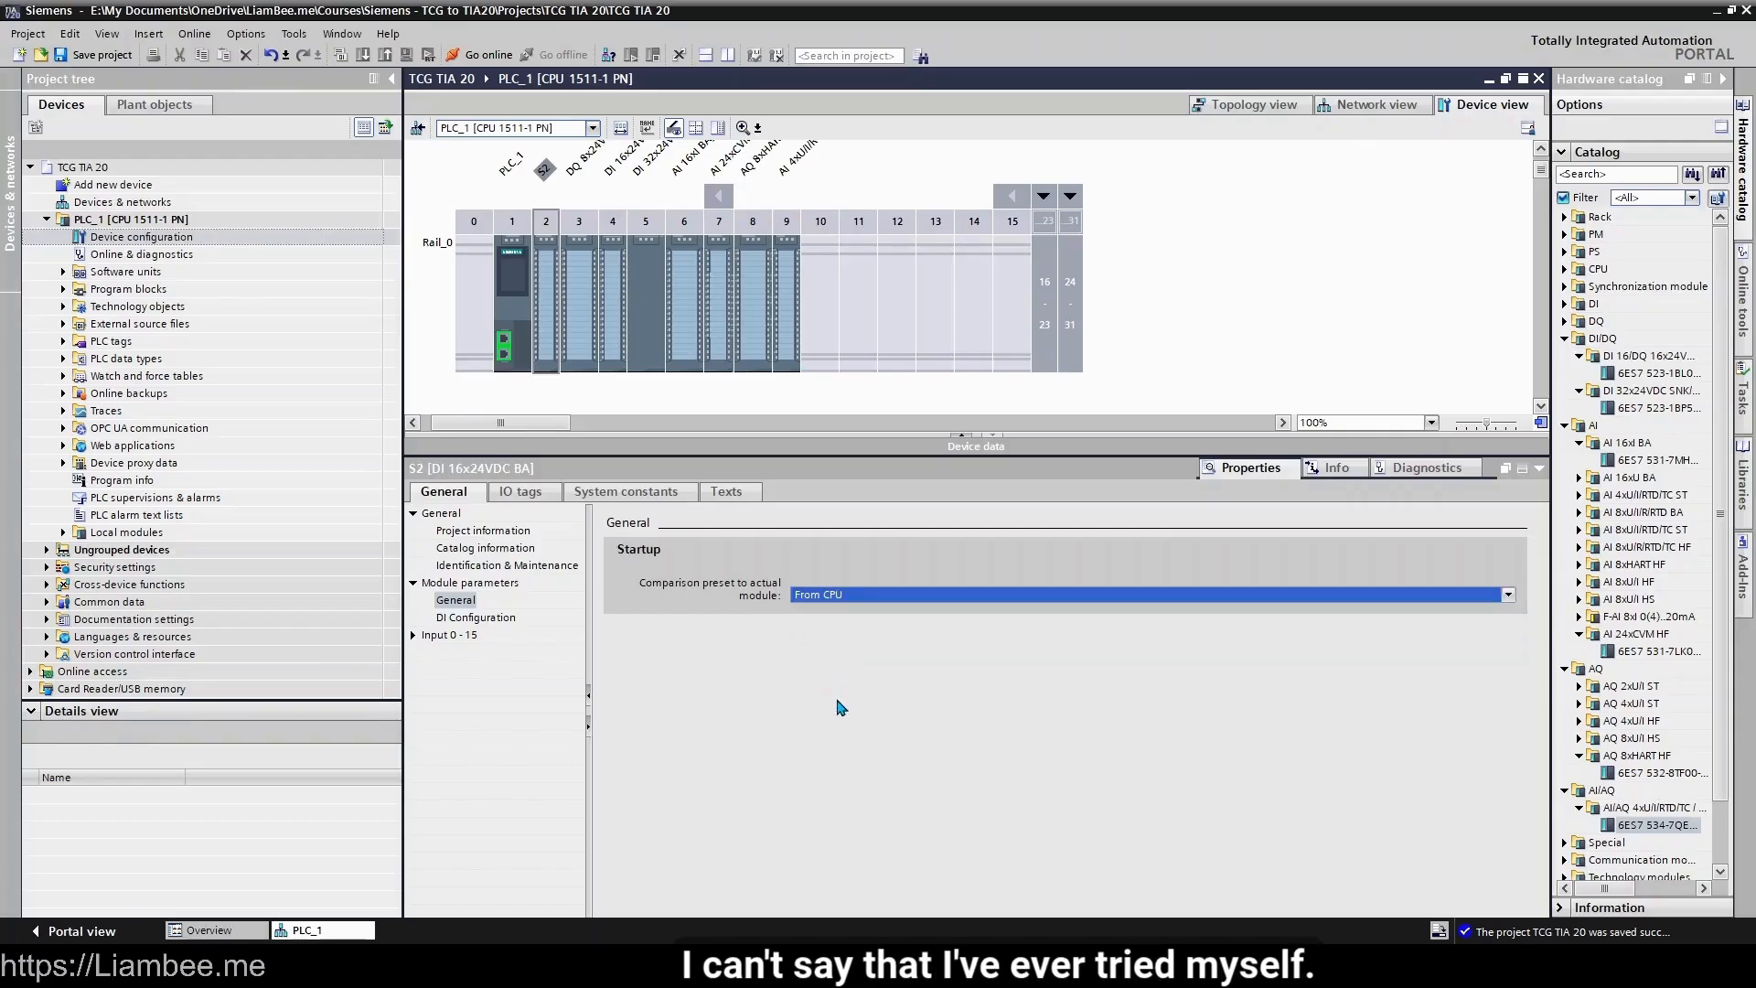
{"action": "left_click", "coordinate": [475, 618]}
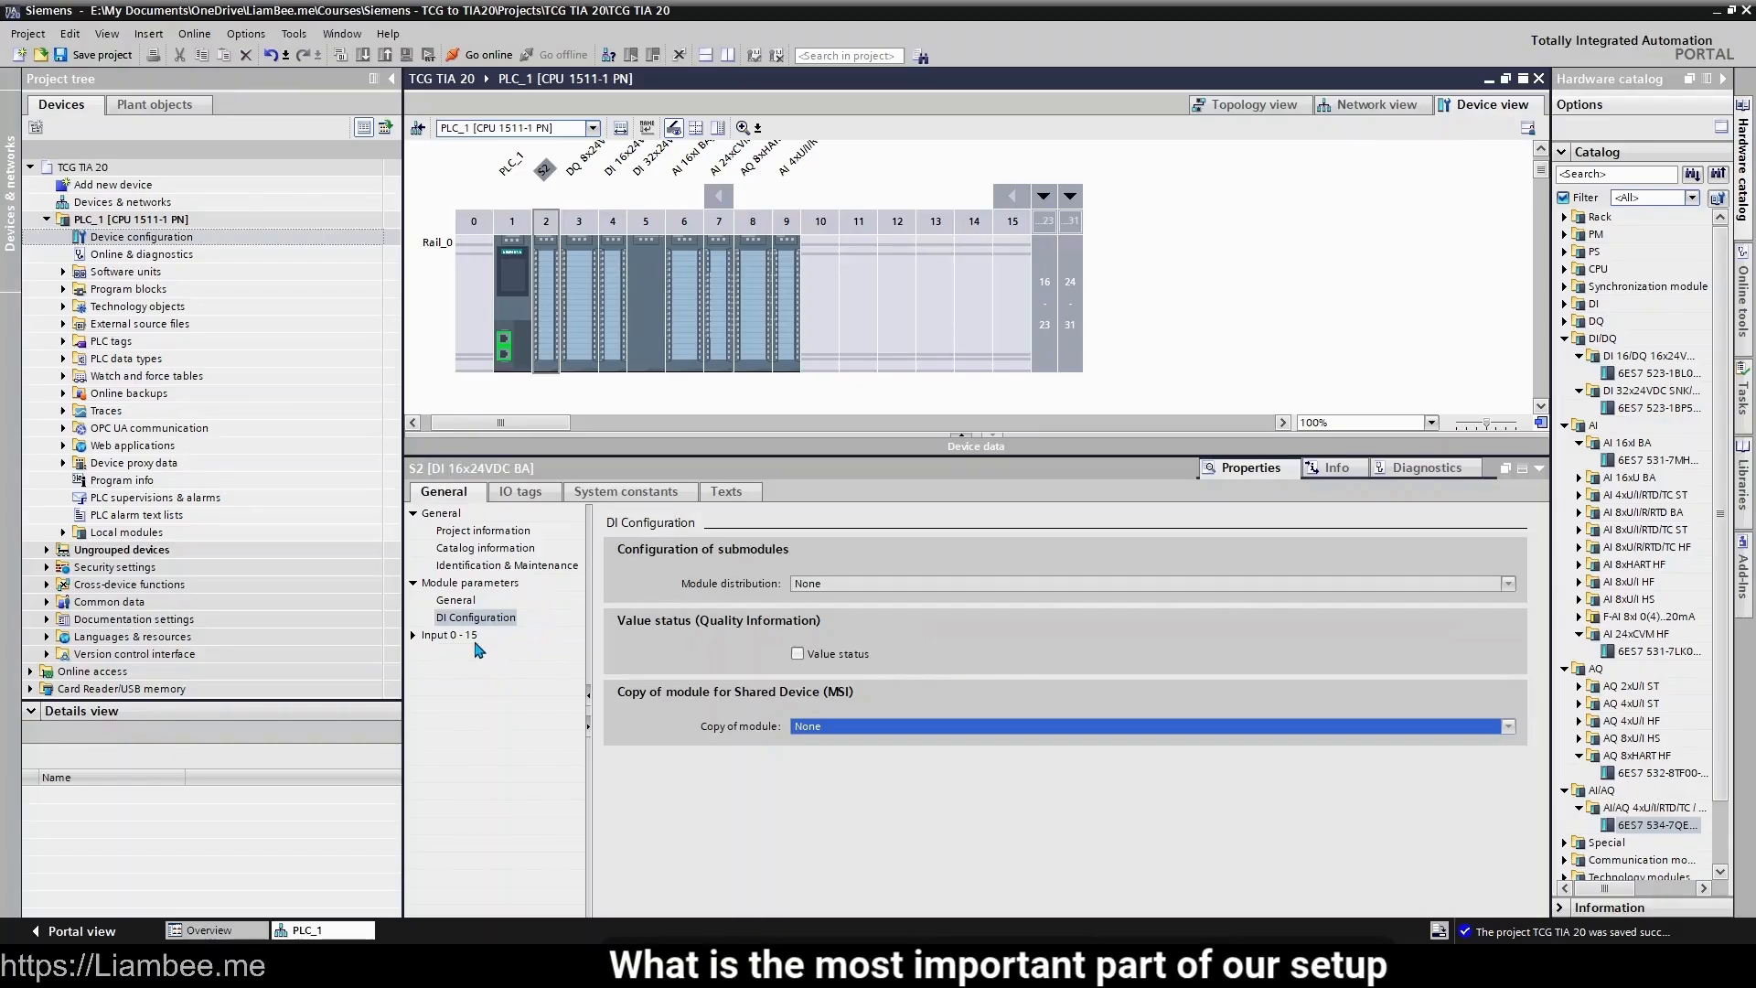
{"action": "left_click", "coordinate": [413, 634]}
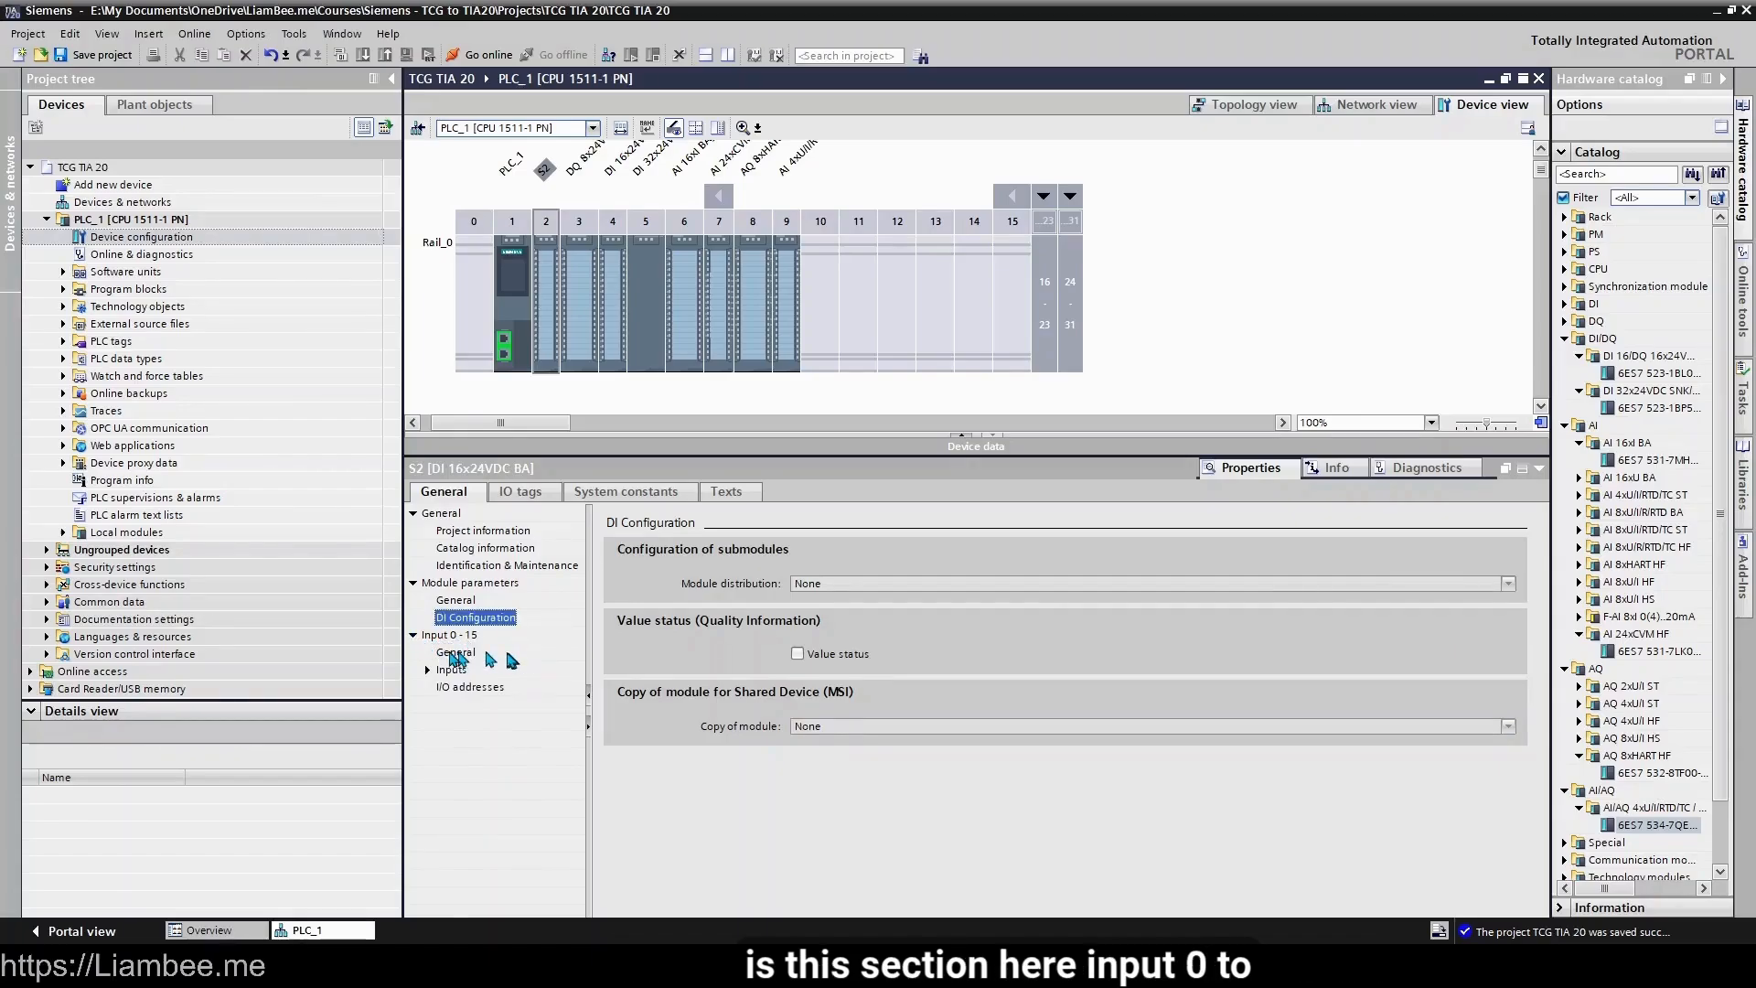
- Review the S2 module's Input 0 - 15 general settings and the available input behaviours on module failure
{"action": "left_click", "coordinate": [462, 654]}
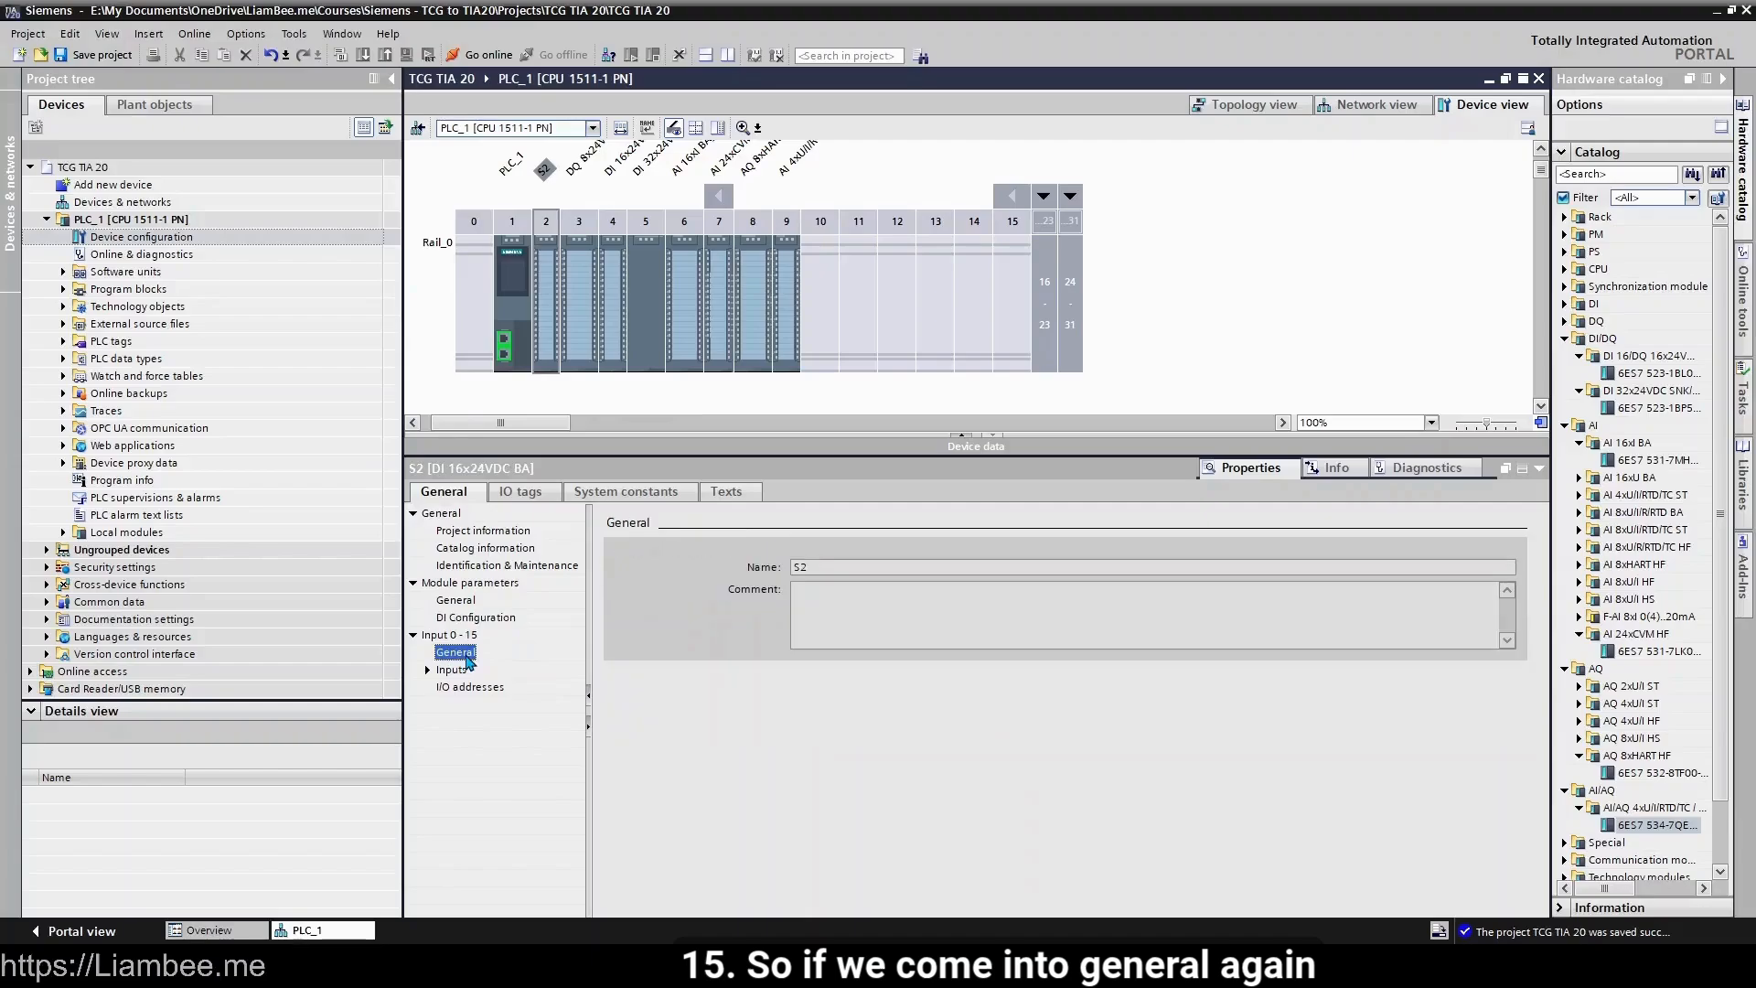
{"action": "left_click", "coordinate": [1023, 595]}
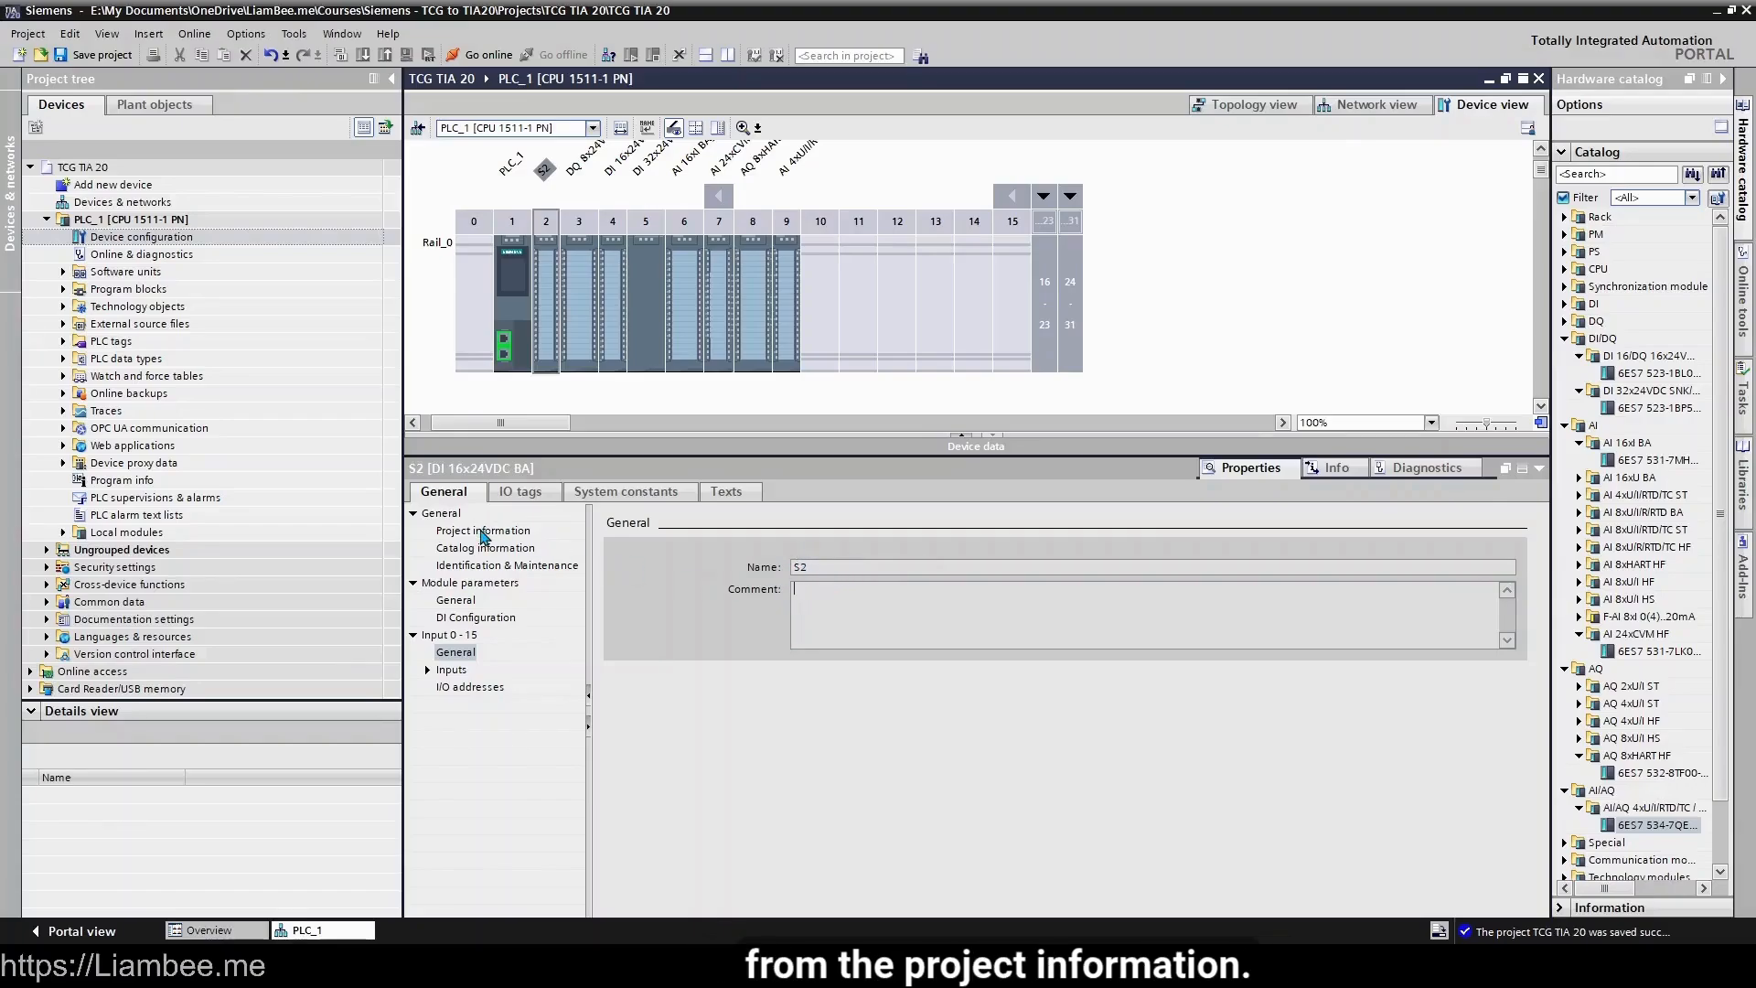
{"action": "left_click", "coordinate": [428, 671]}
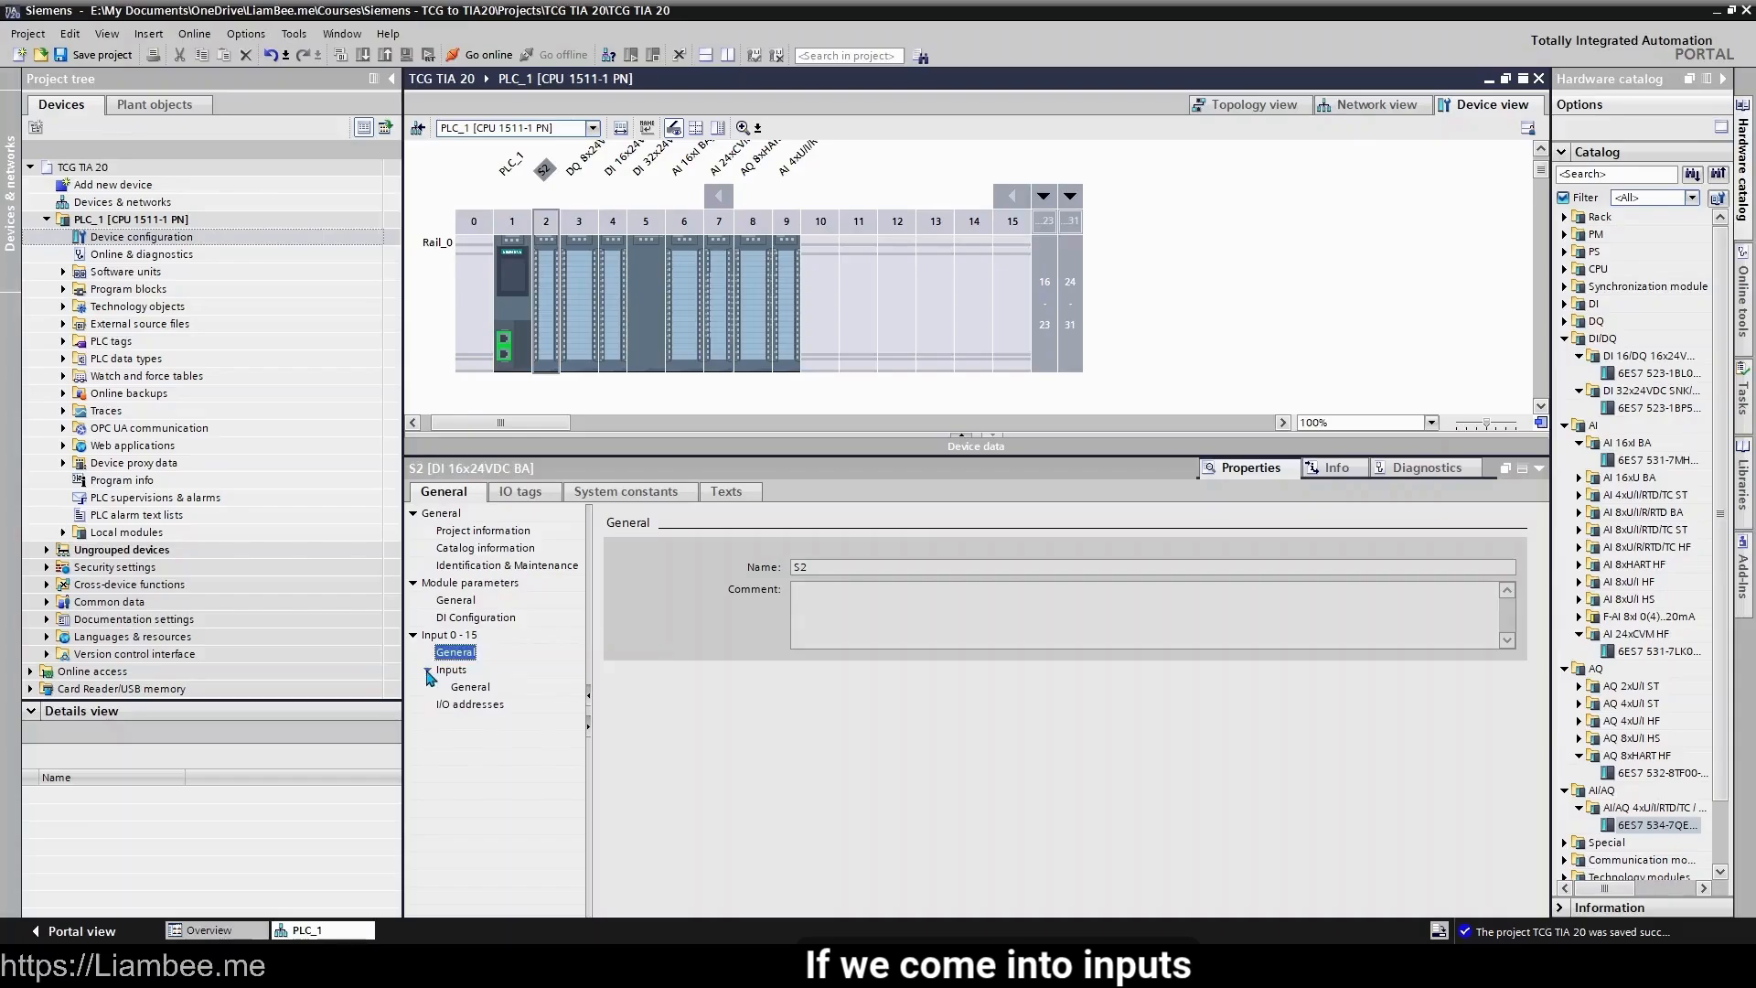
{"action": "left_click", "coordinate": [471, 687]}
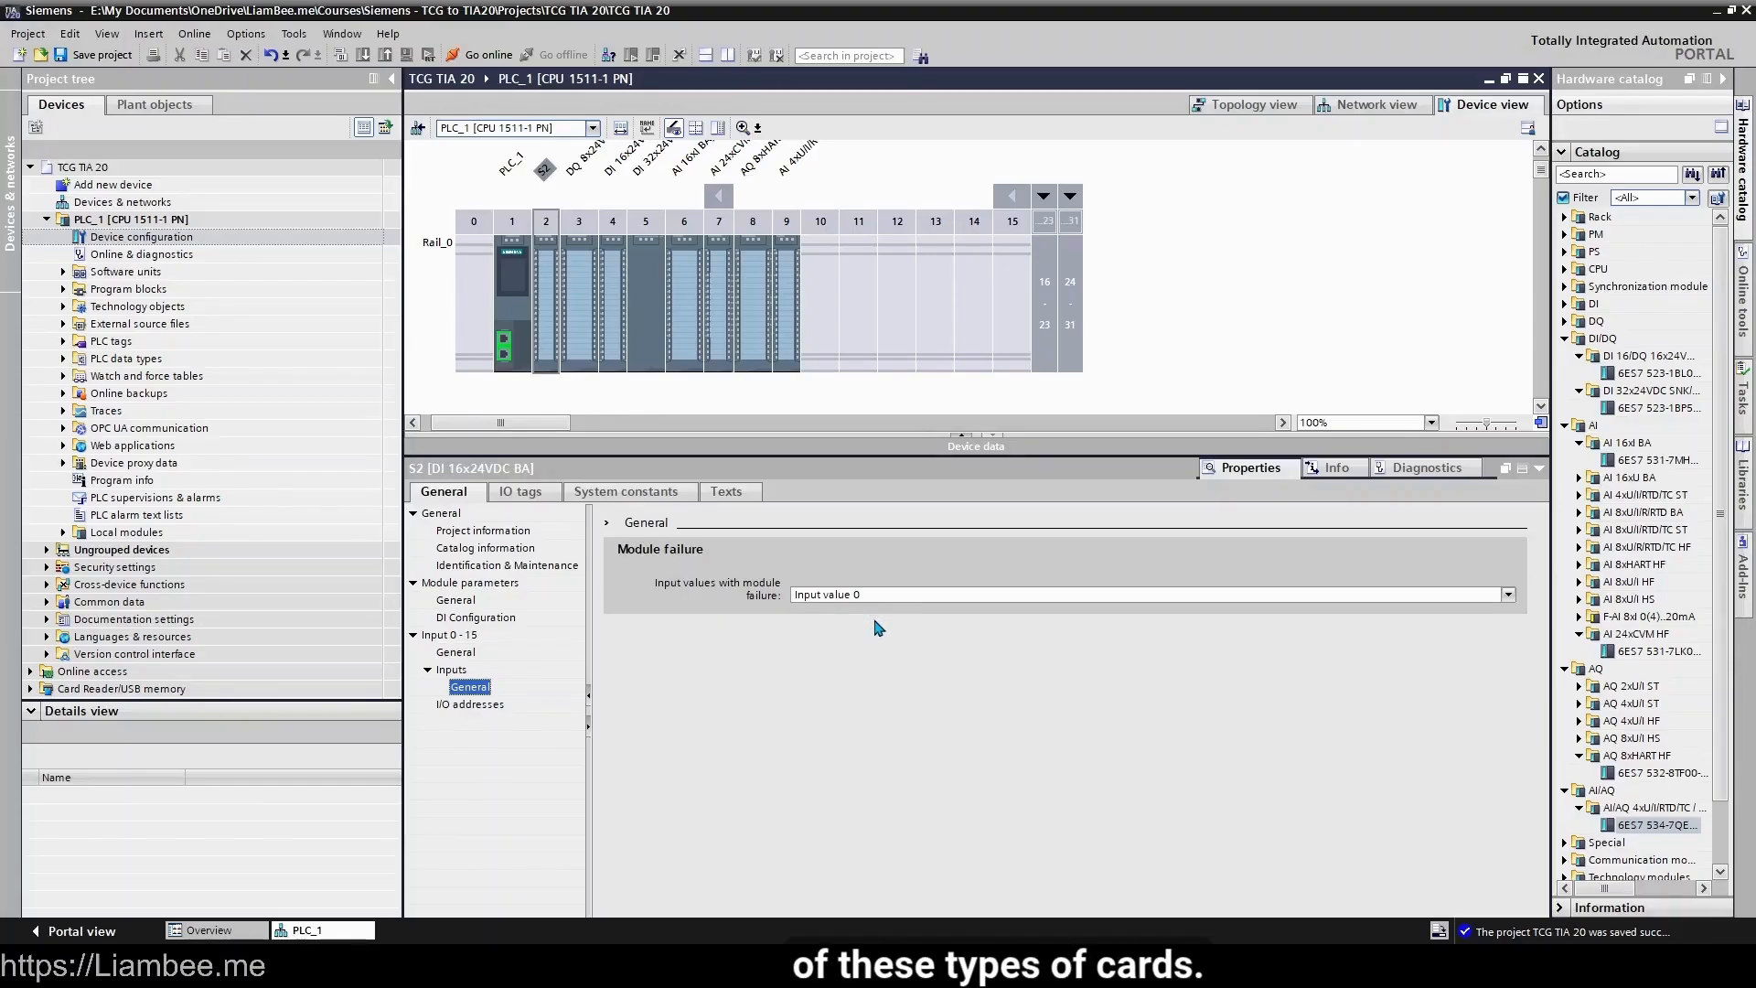
{"action": "left_click", "coordinate": [908, 595]}
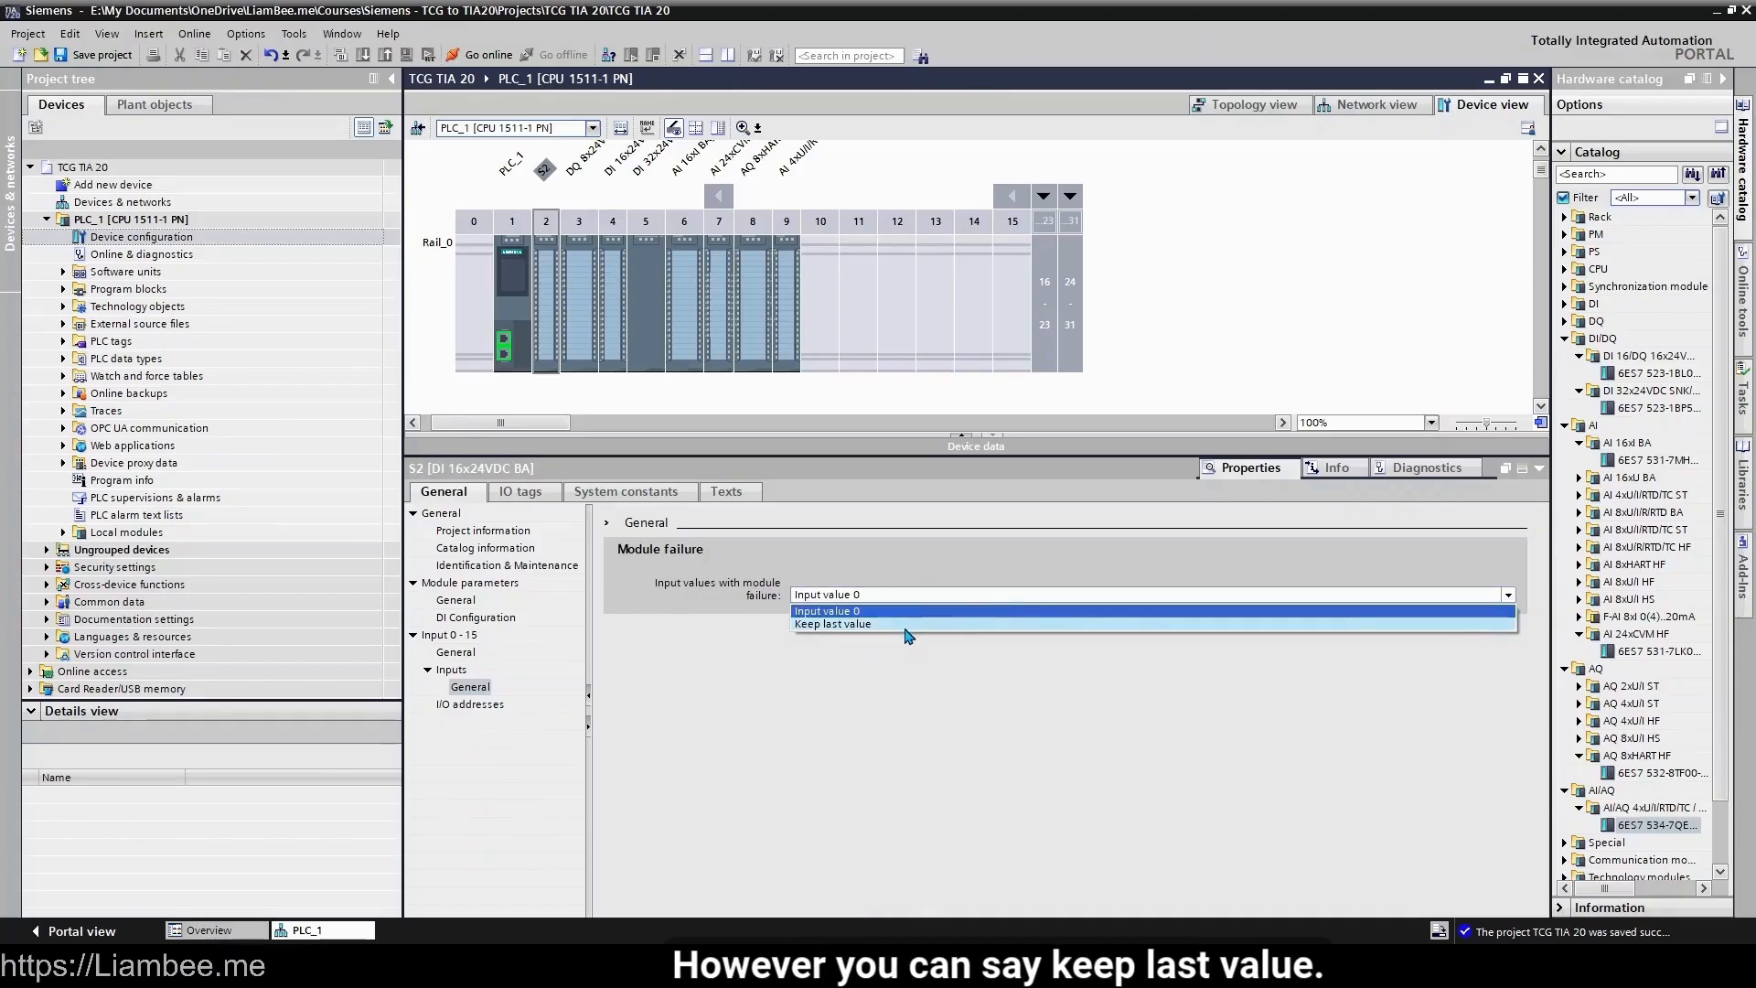
{"action": "left_click", "coordinate": [892, 716]}
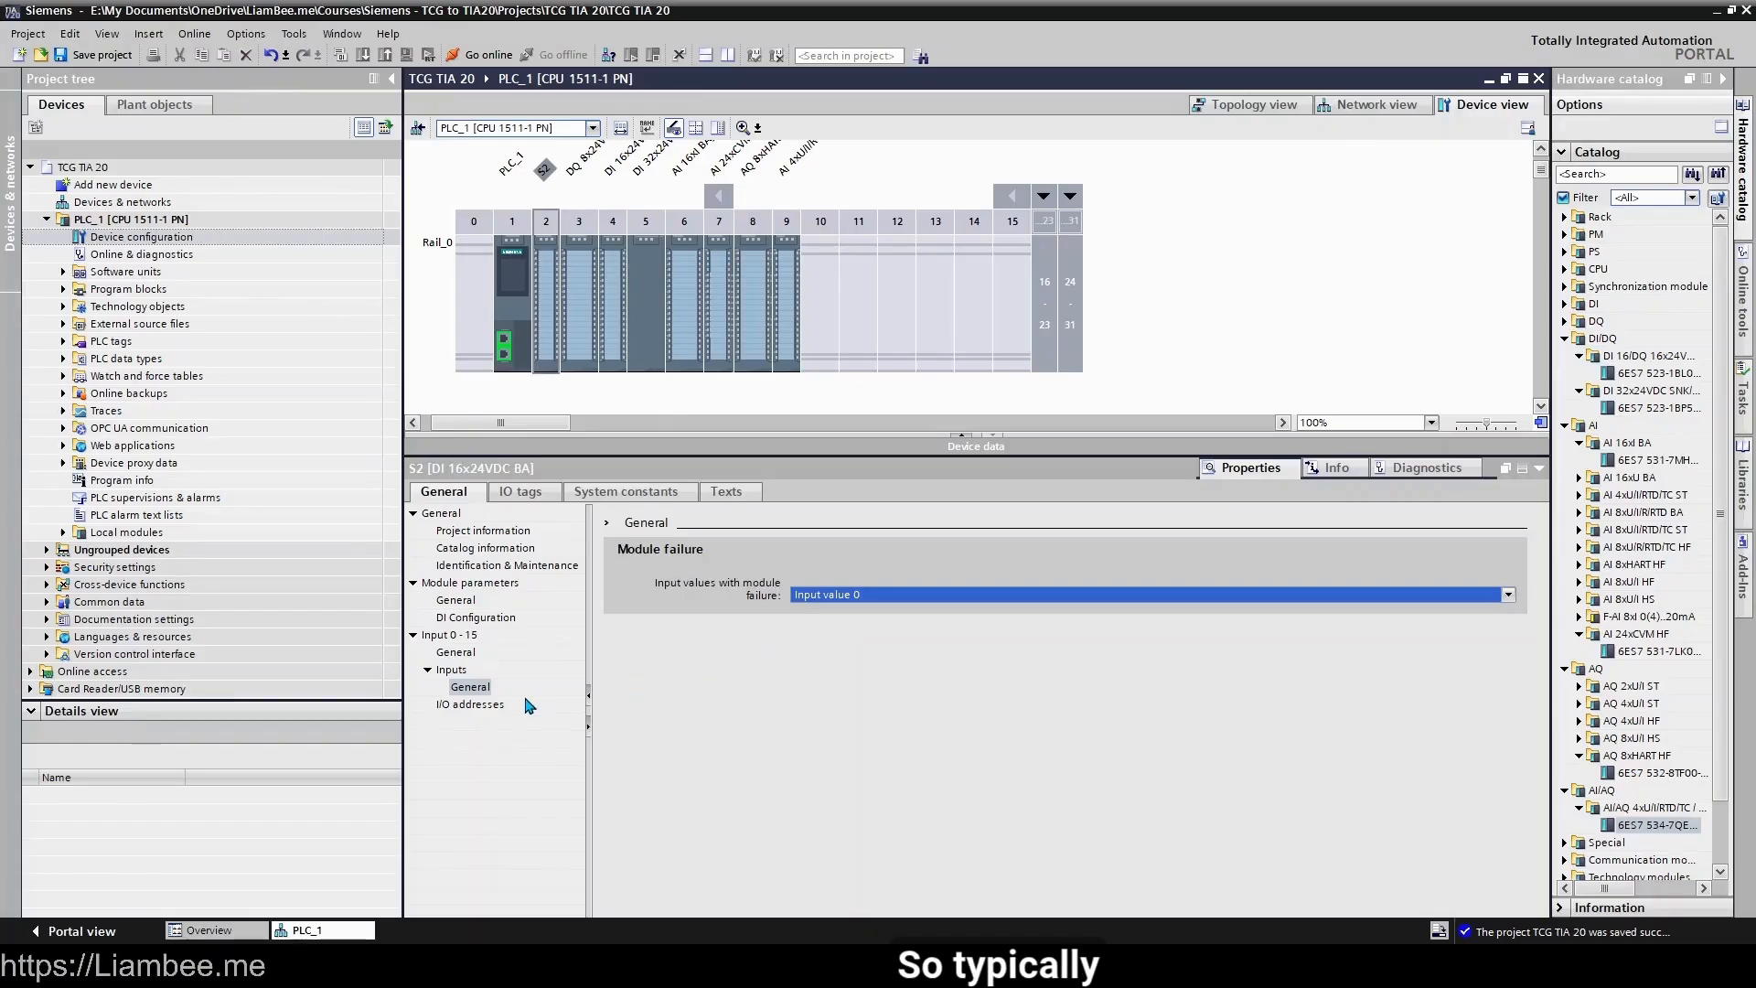
- Examine the S2 module's input addresses and the matching addresses in its I/O tag list
{"action": "left_click", "coordinate": [473, 709]}
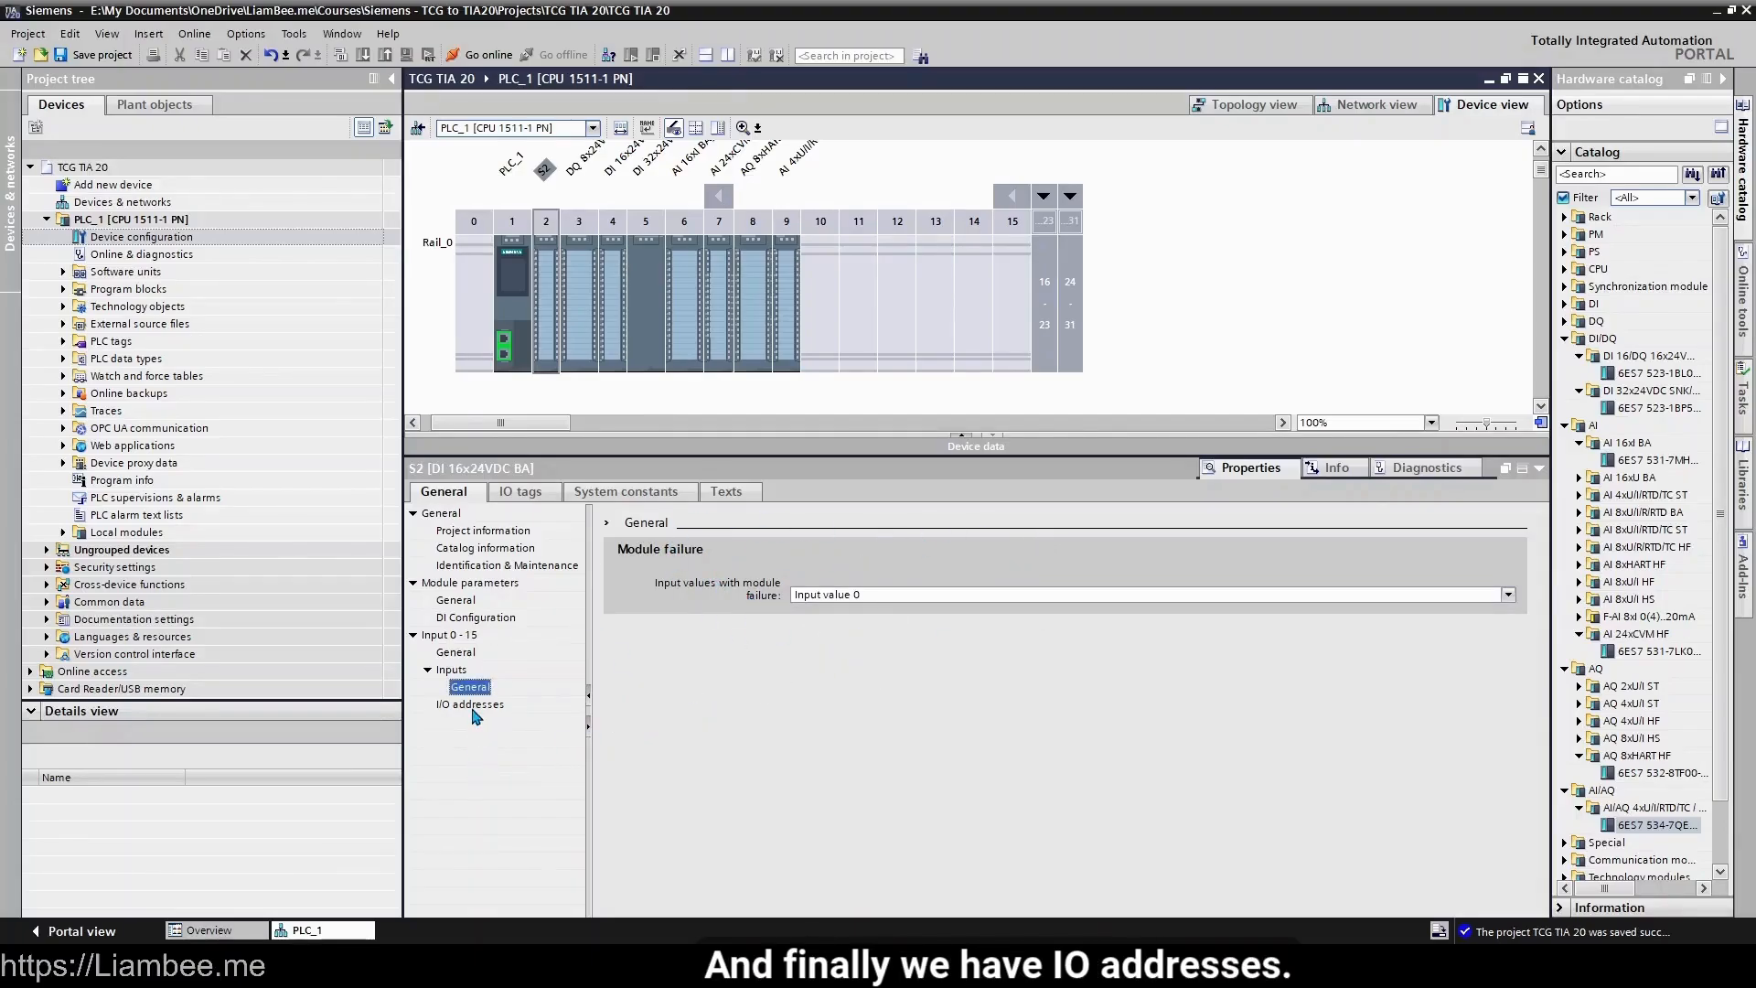
{"action": "left_click", "coordinate": [473, 707]}
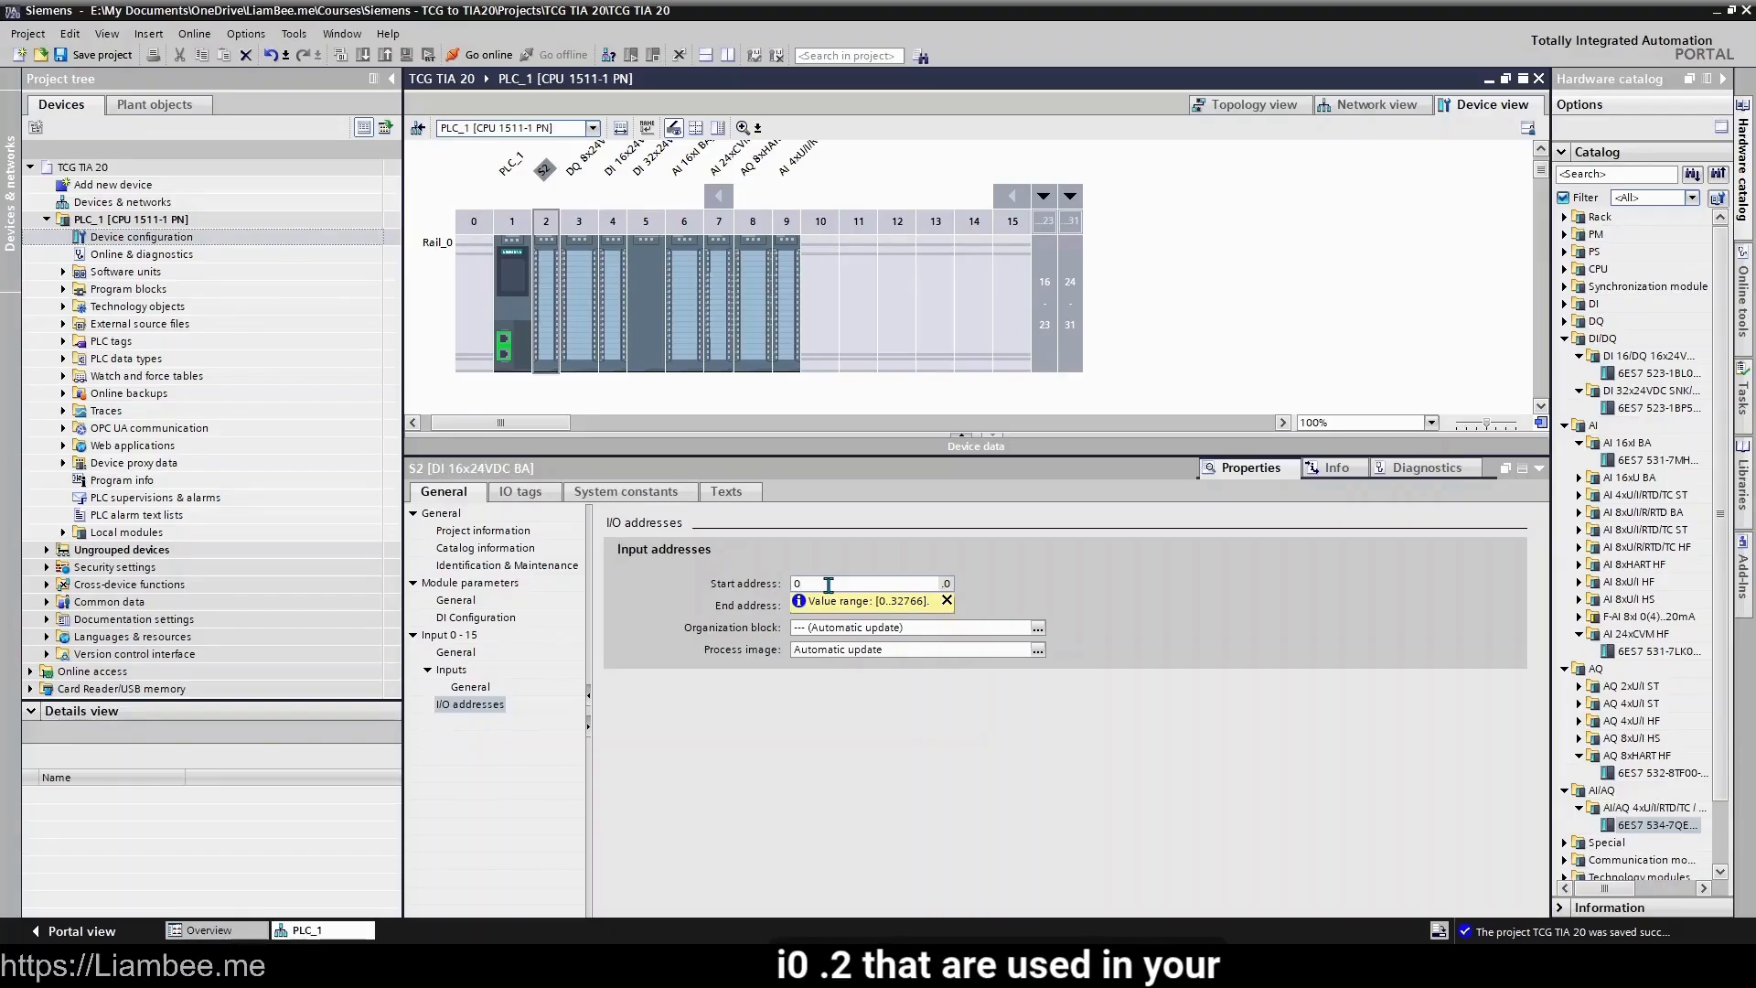
{"action": "left_click", "coordinate": [520, 492]}
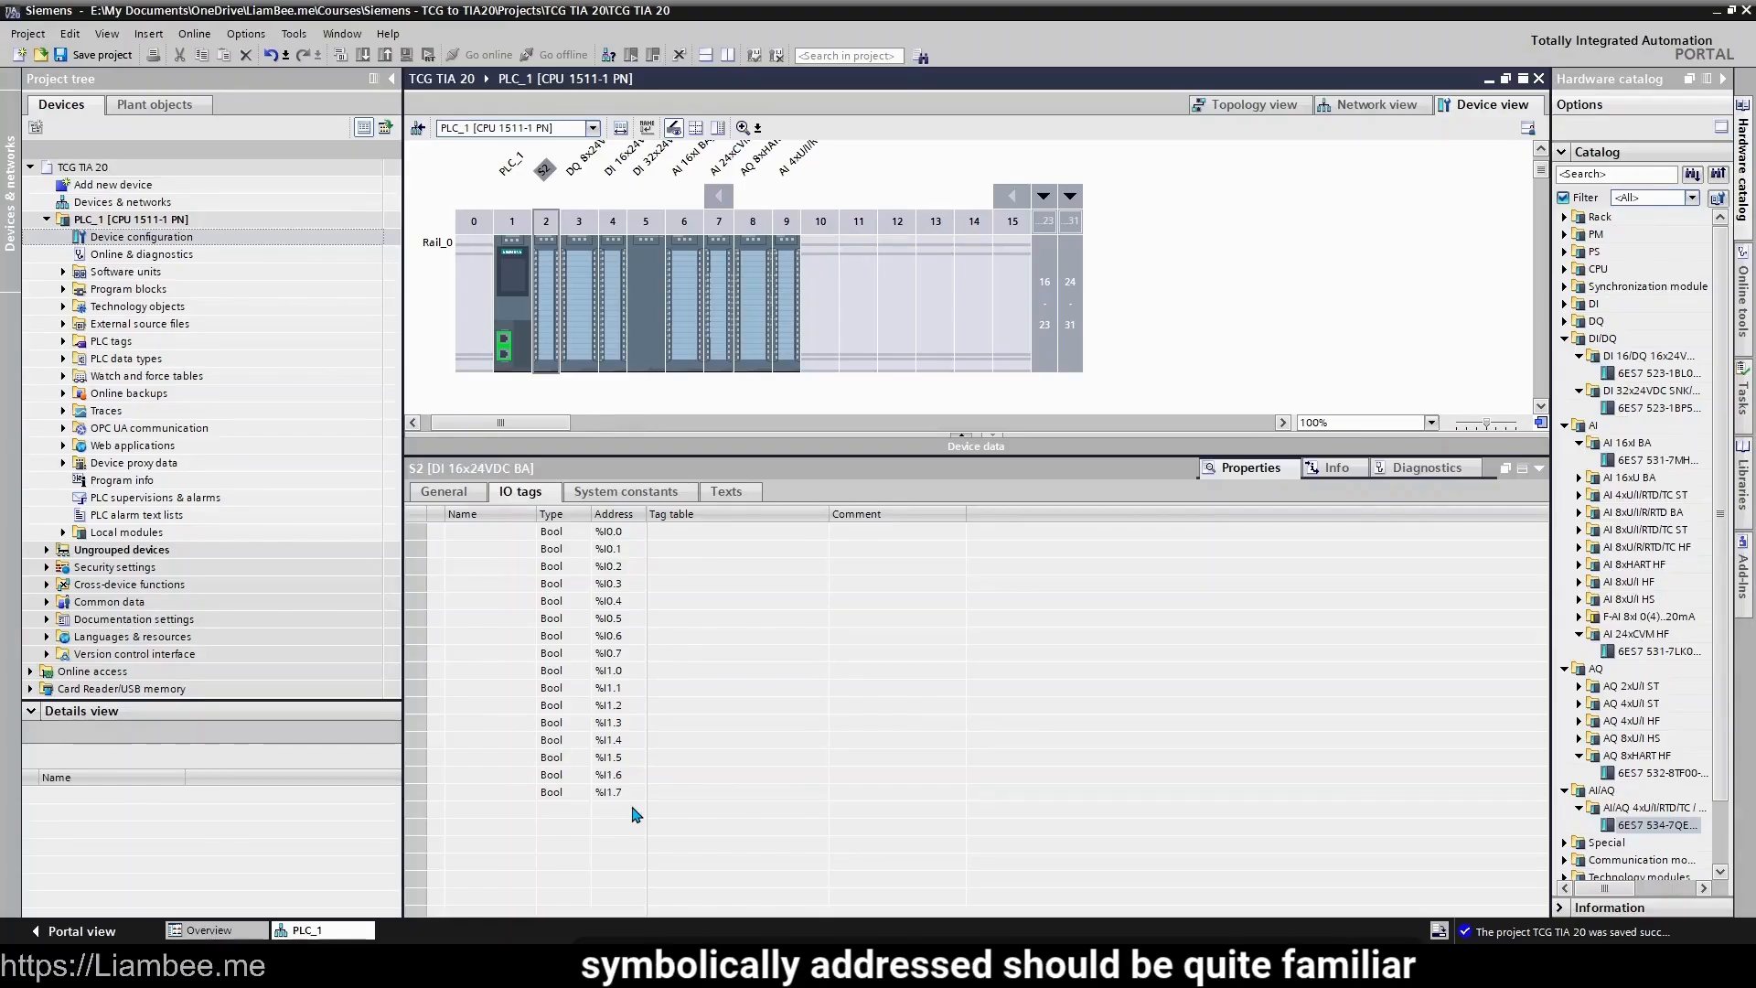
{"action": "left_click", "coordinate": [619, 547]}
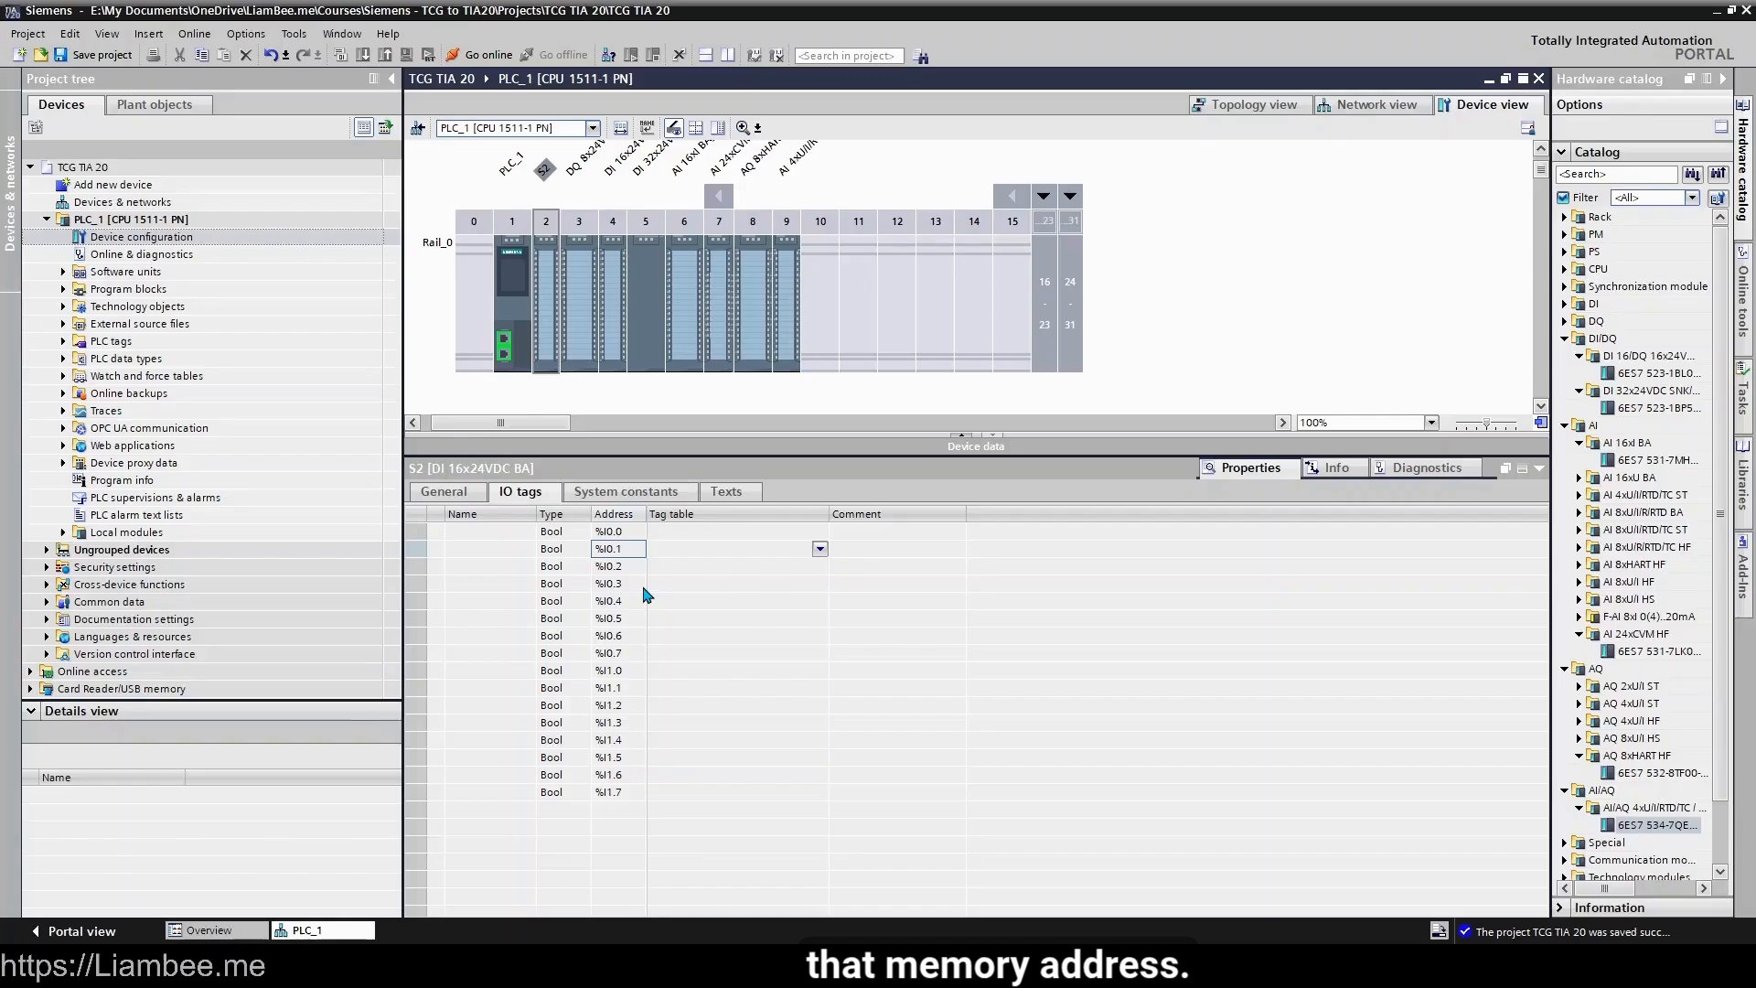
- Set the S2 module's input start address to 100 and check the renumbered addresses in its I/O tag list
{"action": "left_click", "coordinate": [471, 495]}
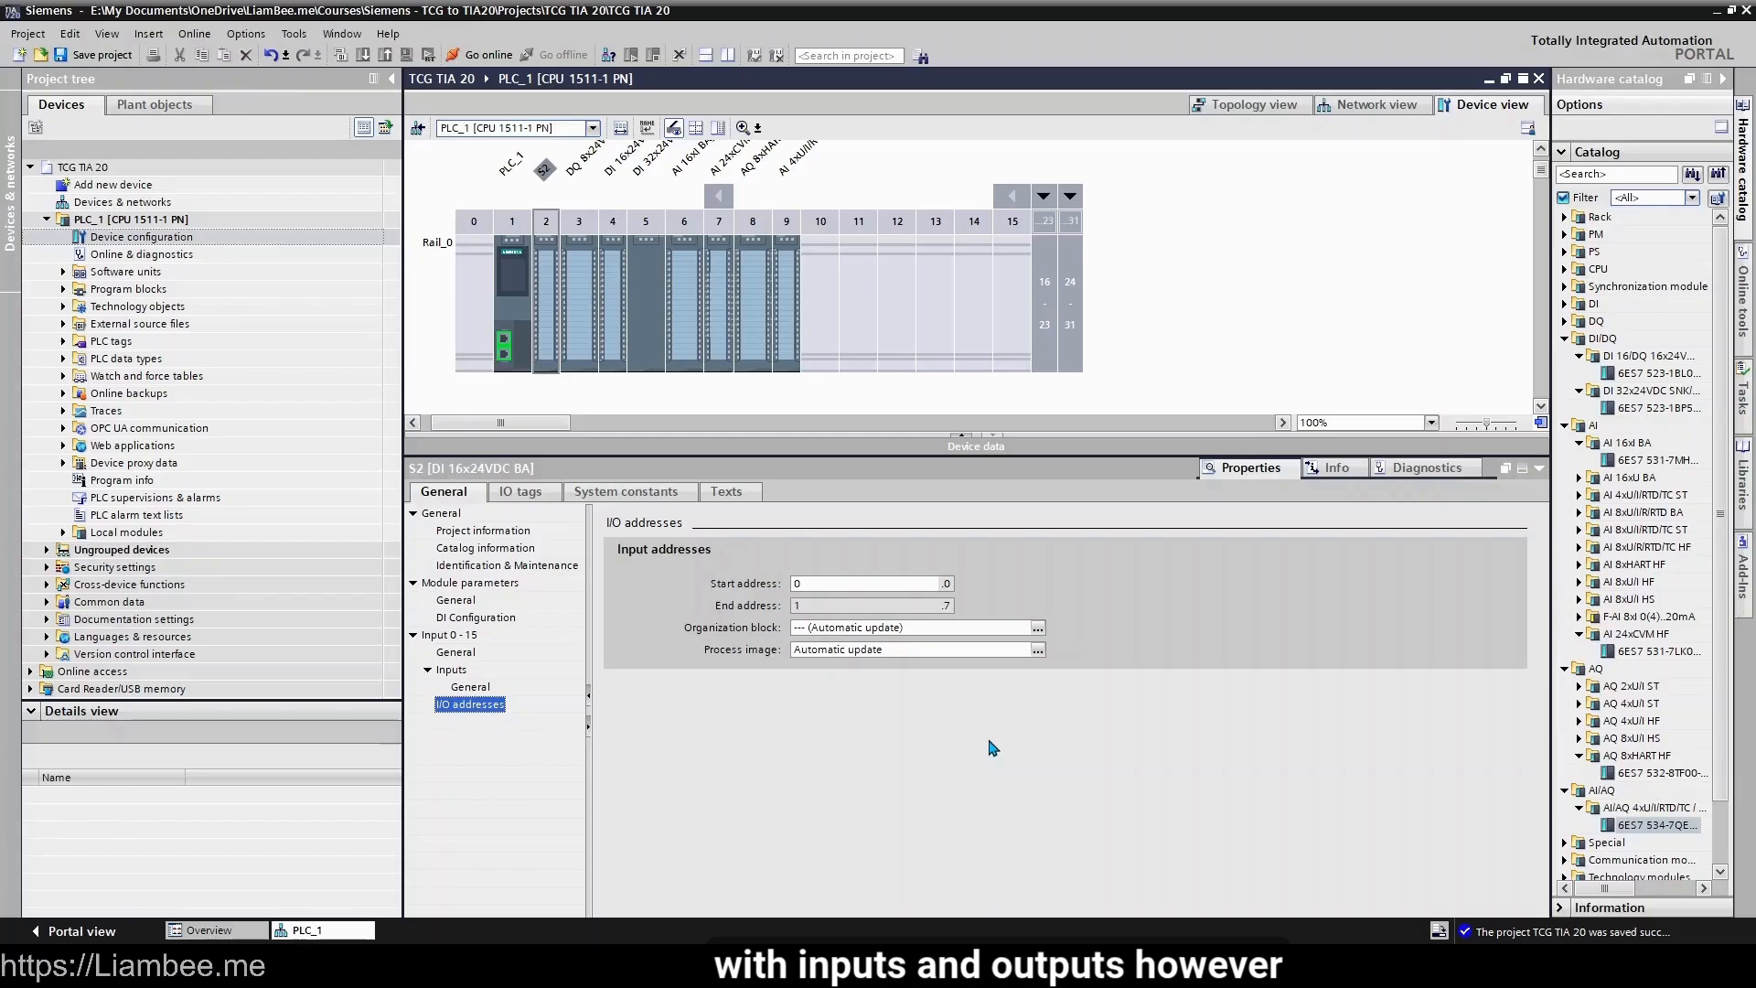
{"action": "left_click", "coordinate": [812, 582]}
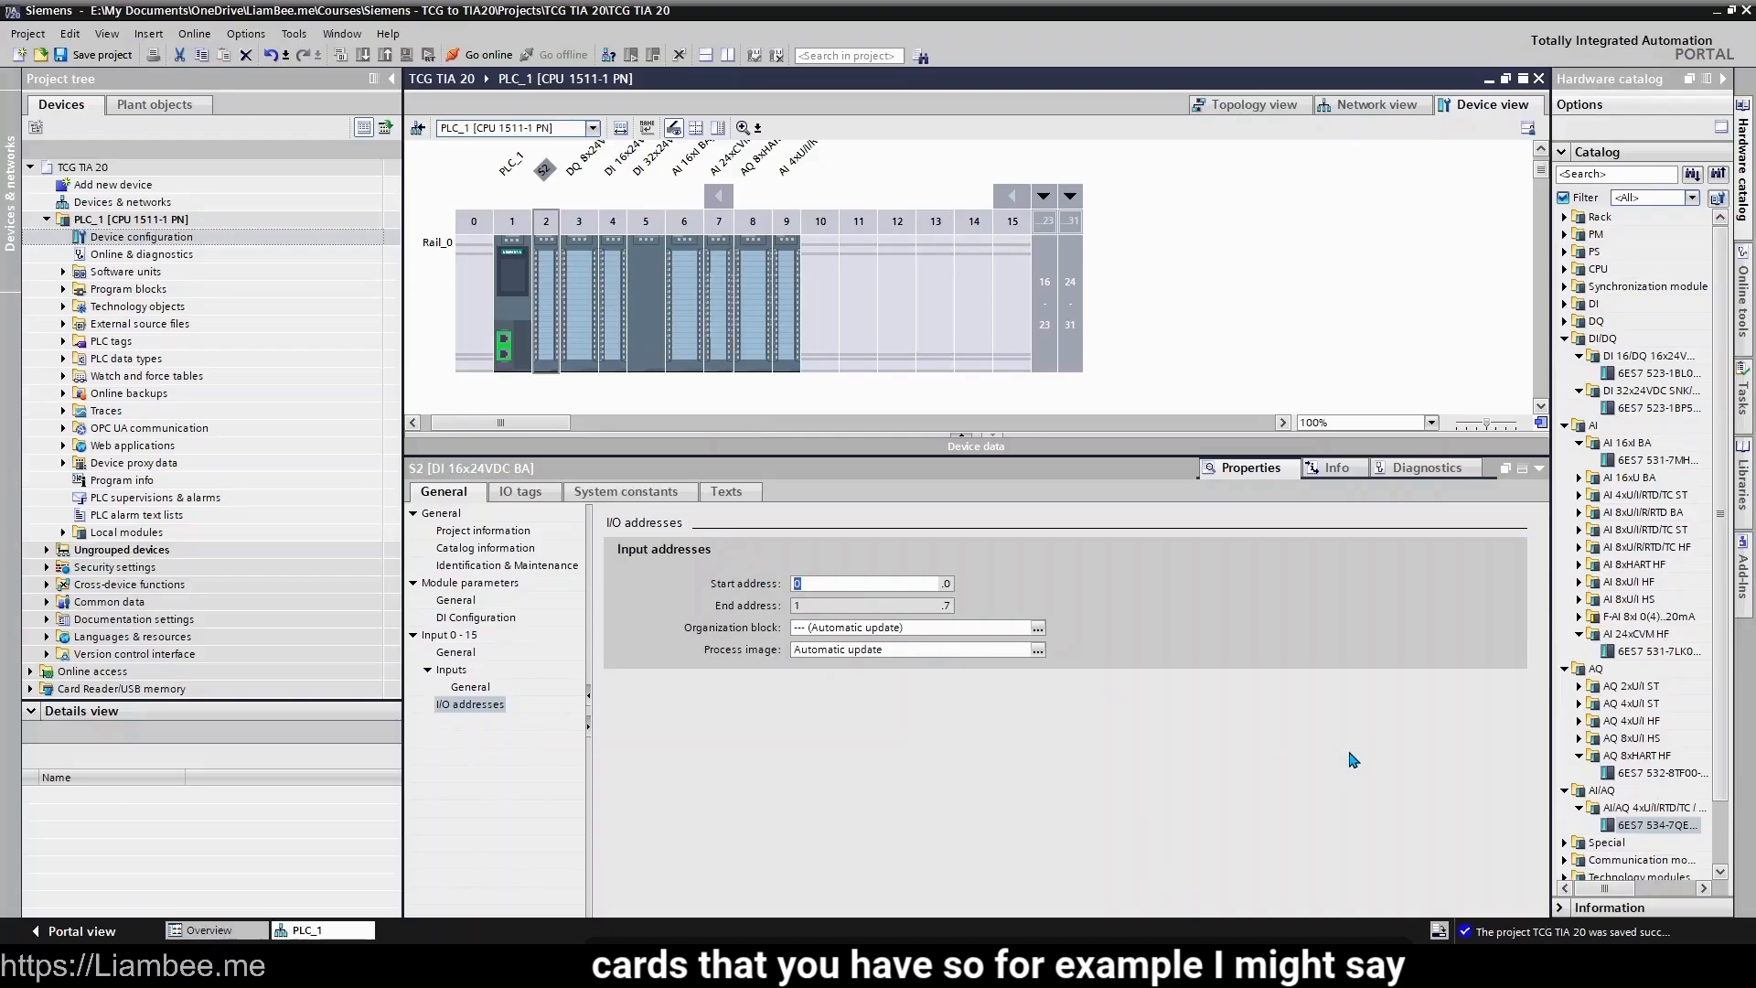
{"action": "type", "text": "100"}
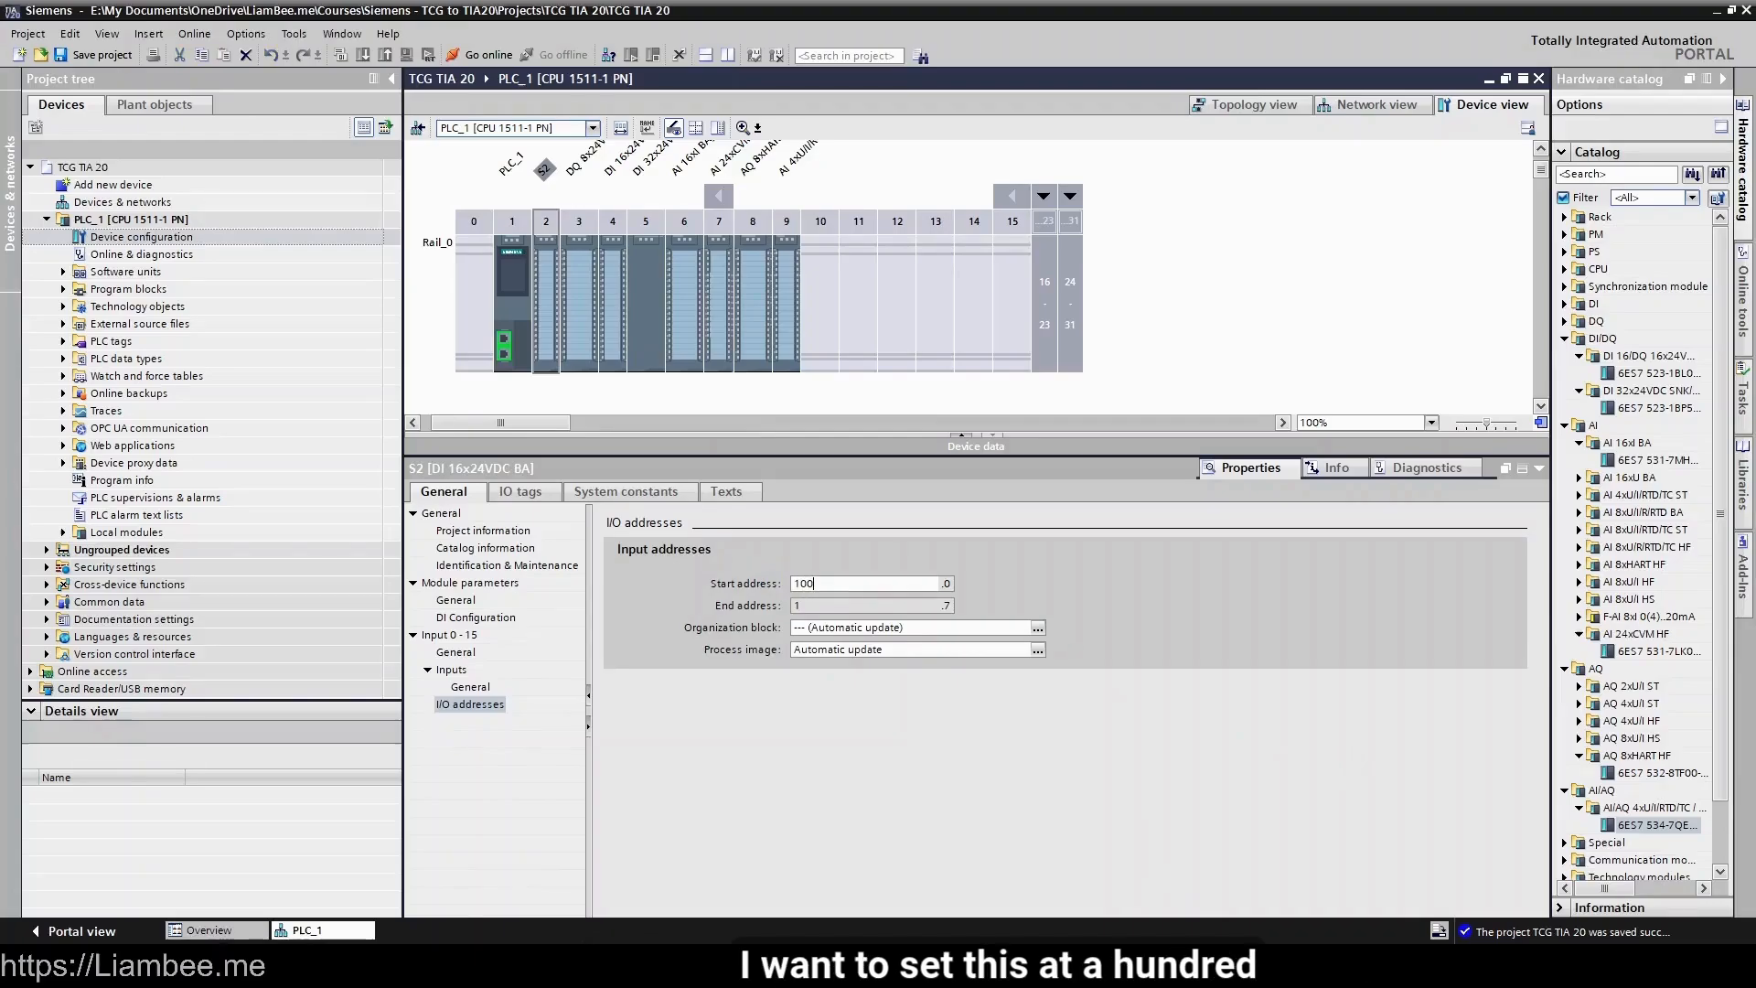
{"action": "left_click", "coordinate": [883, 602]}
{"action": "left_click", "coordinate": [519, 491]}
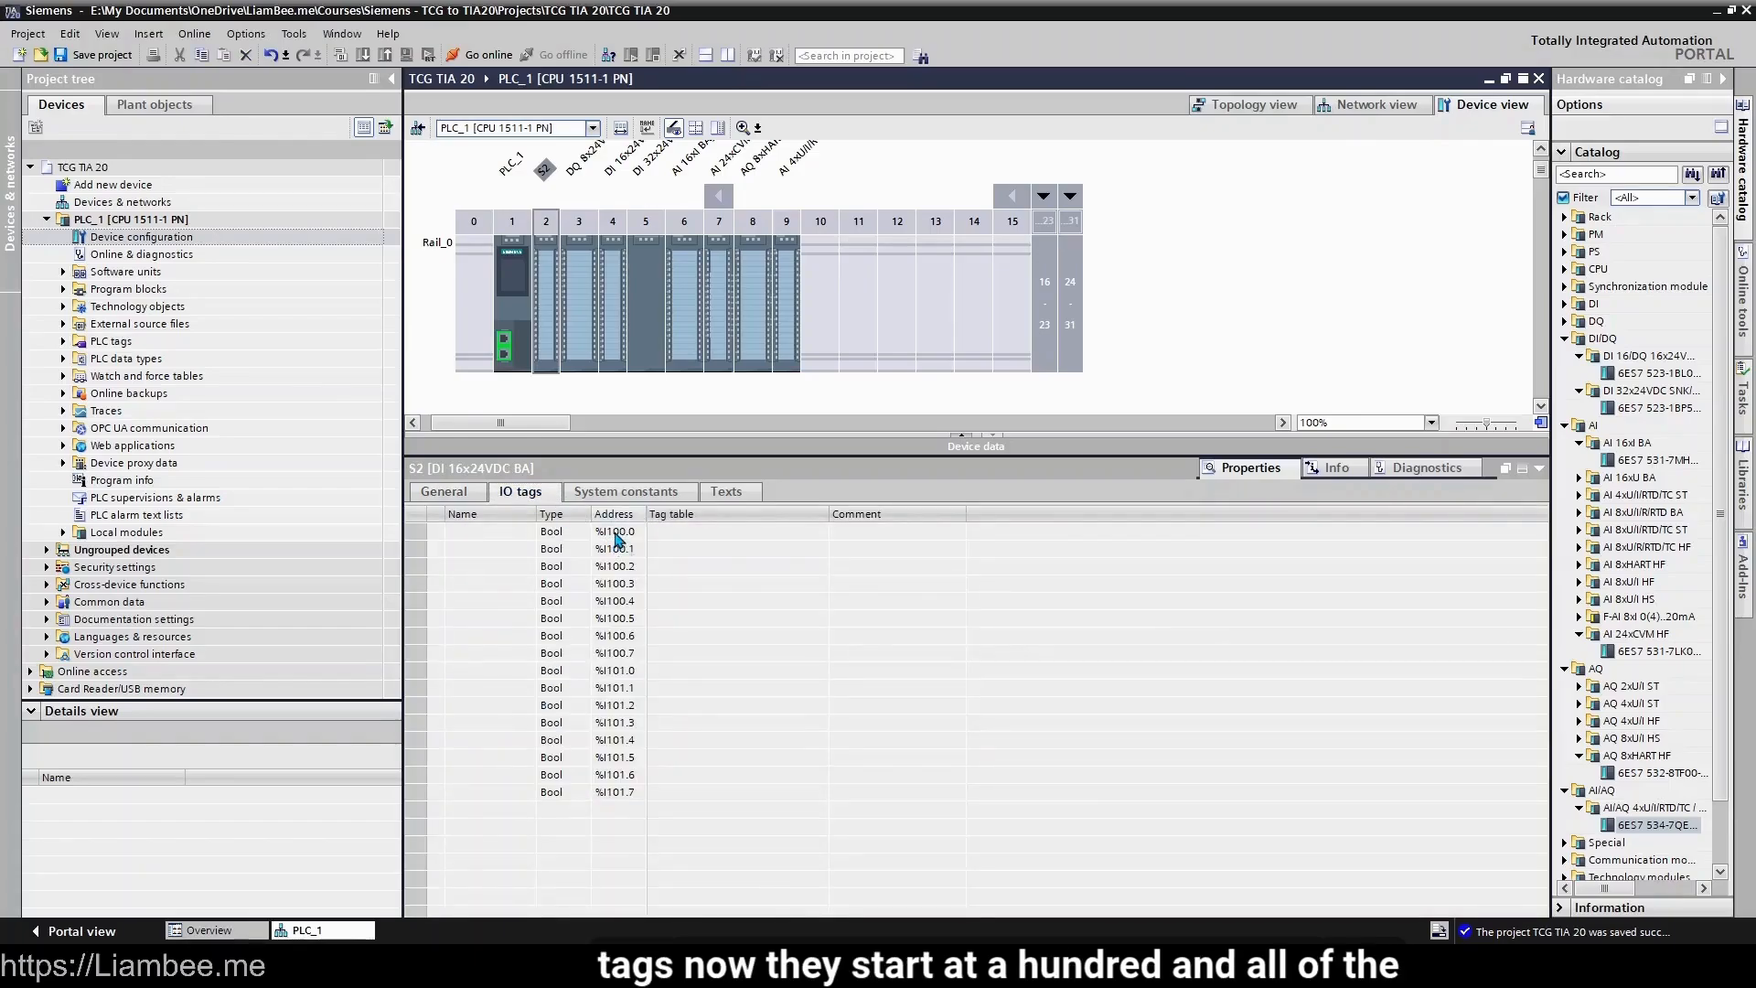
{"action": "left_click", "coordinate": [618, 535]}
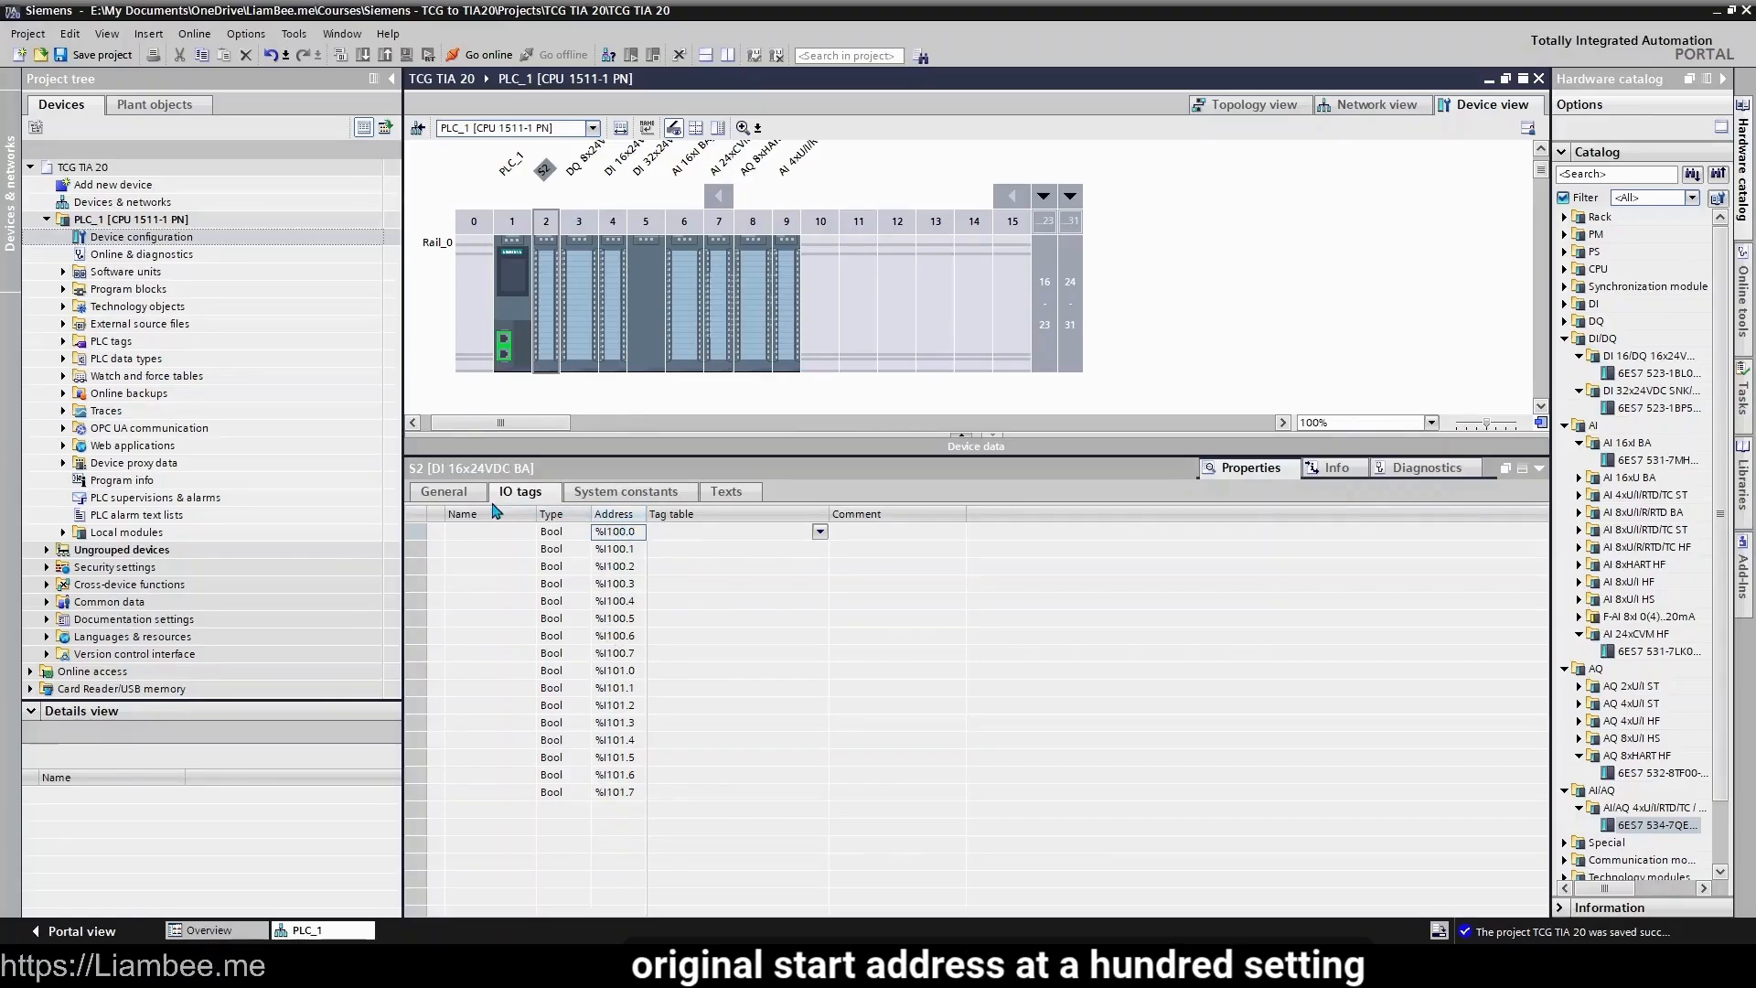
- Set the S2 module's input start address back to 0
{"action": "left_click", "coordinate": [444, 491]}
{"action": "double_click", "coordinate": [862, 582]}
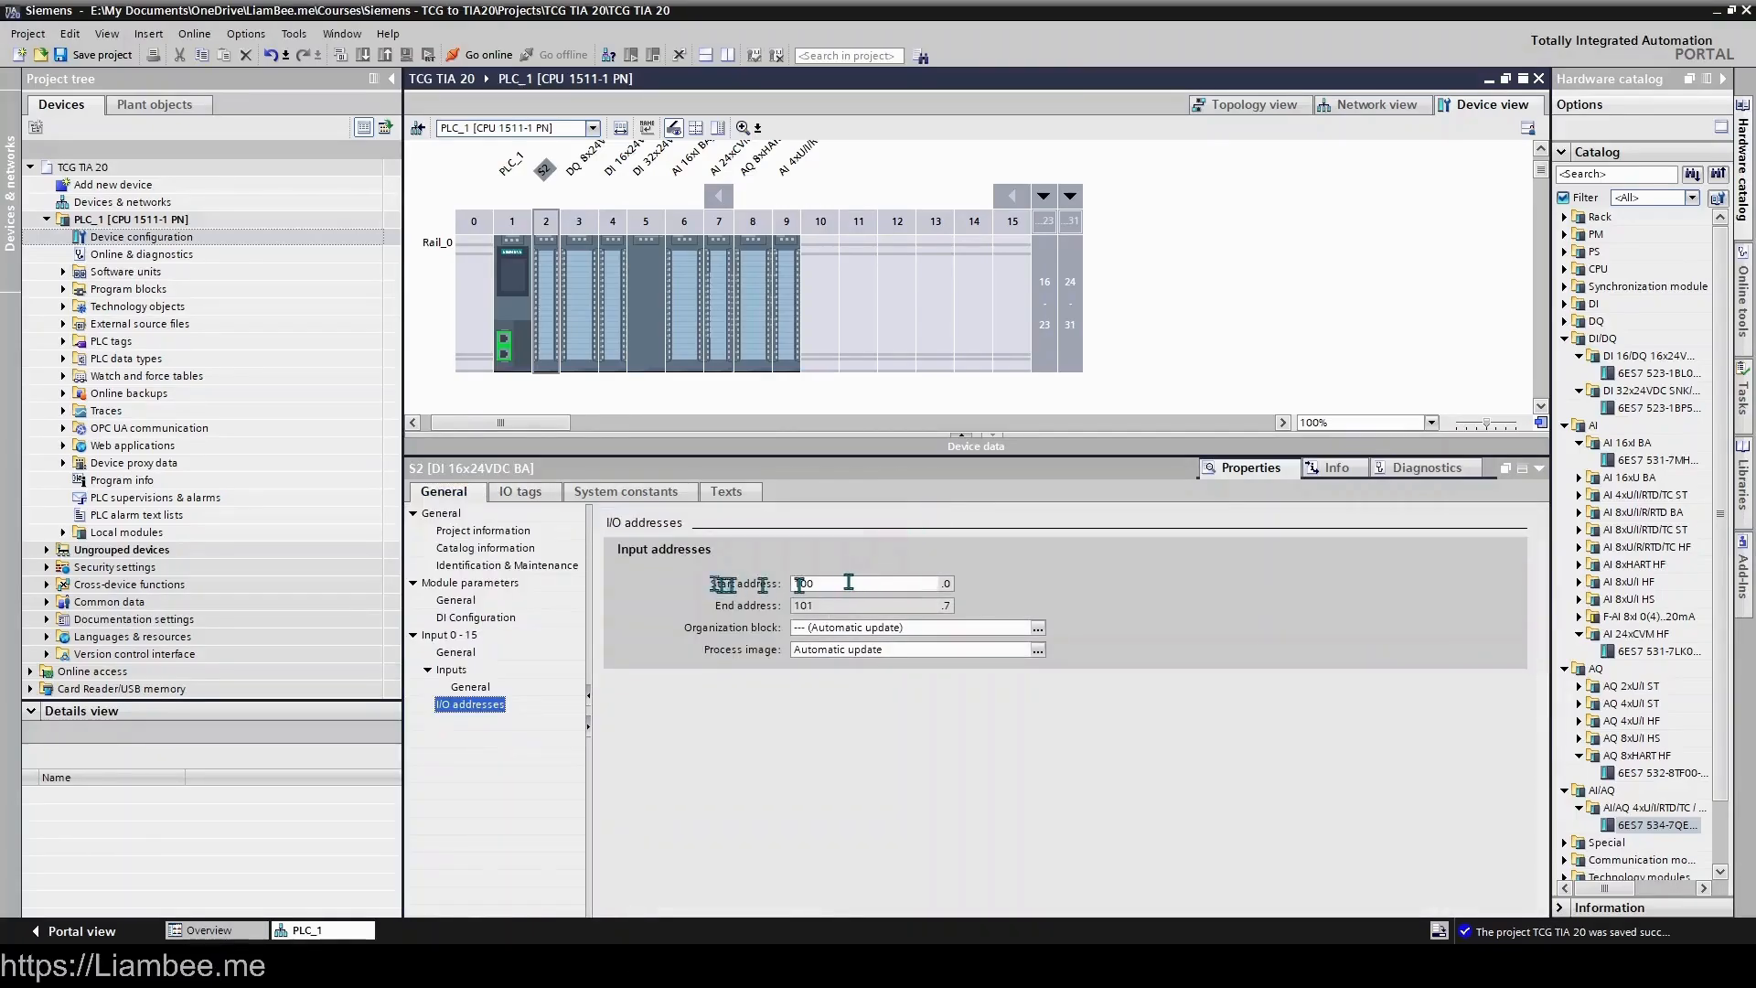
{"action": "type", "text": "0"}
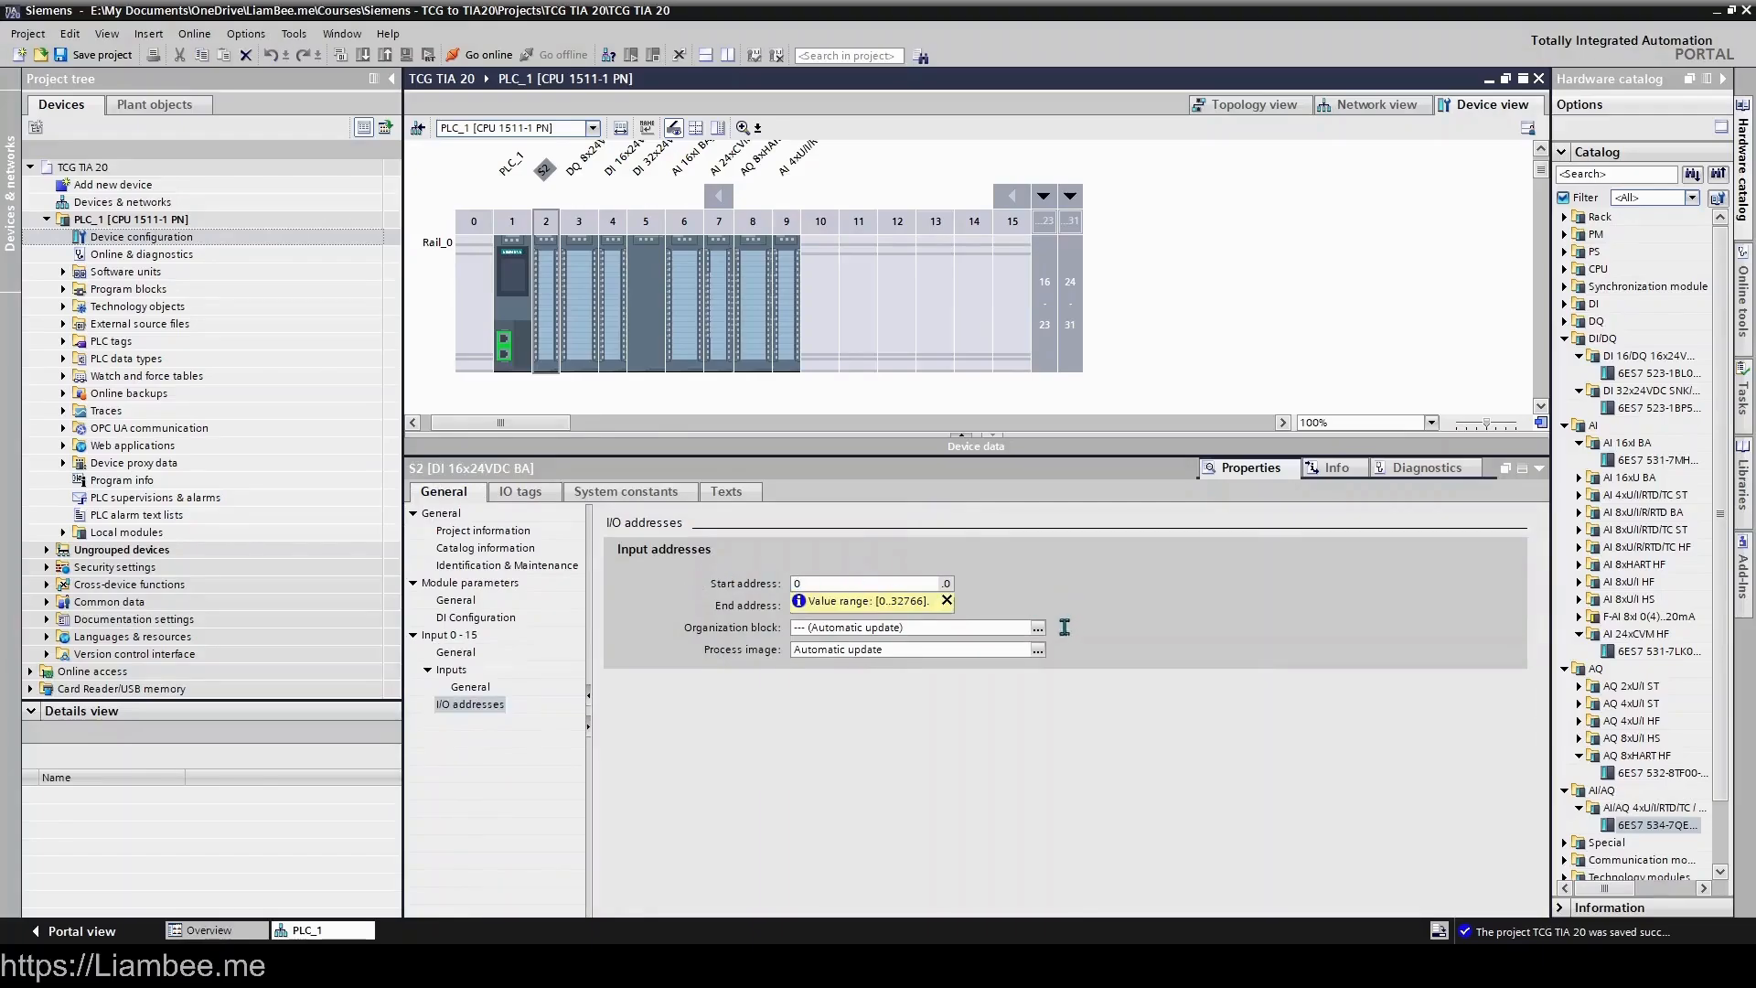
{"action": "key", "text": "Tab"}
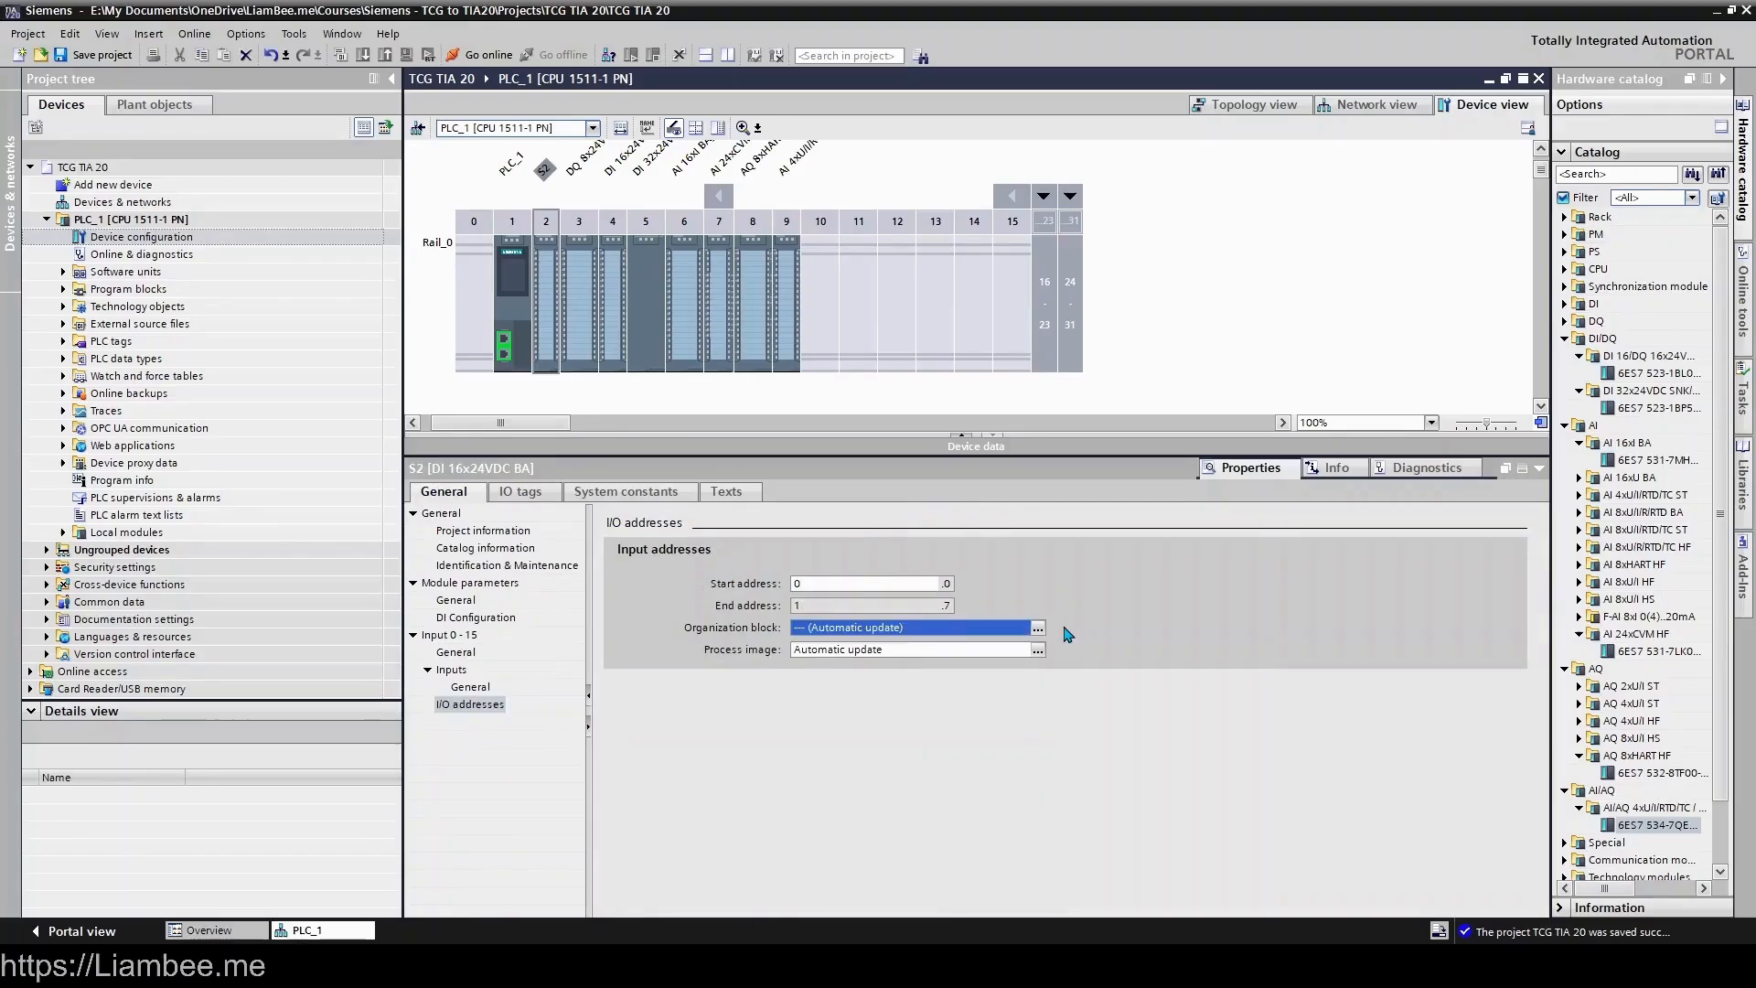
{"action": "left_click", "coordinate": [820, 586]}
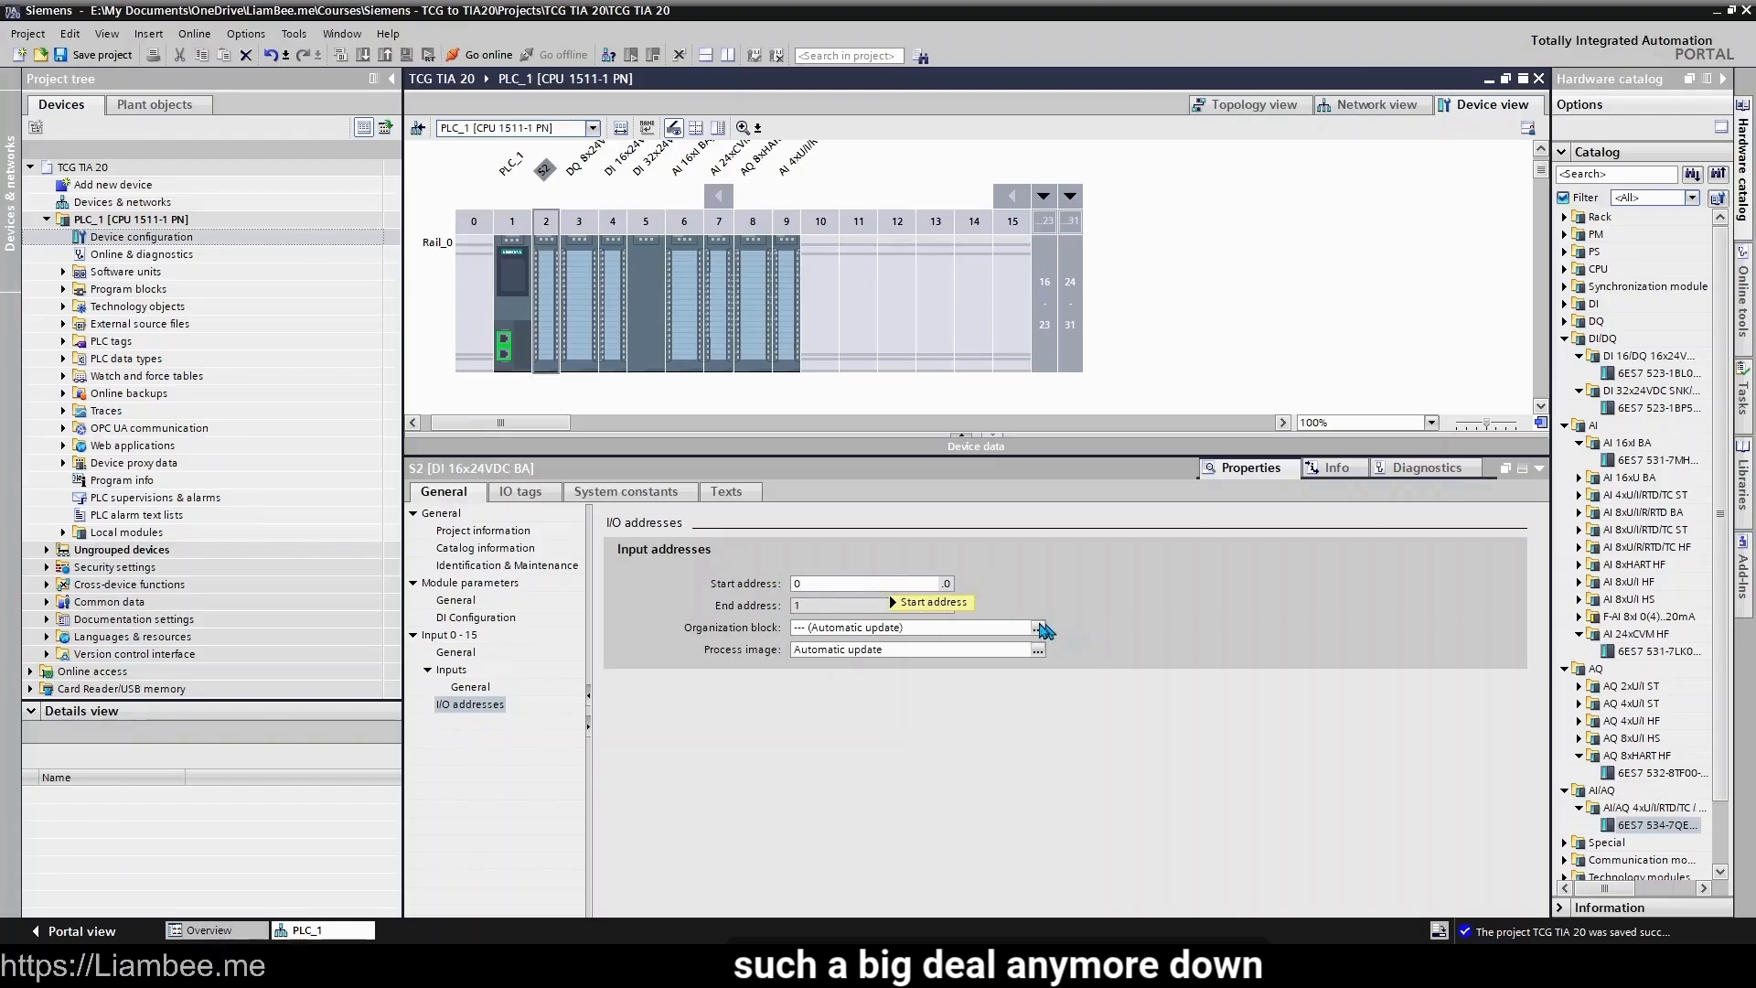
- Review the organization block and process image options for the S2 module's input addresses, keeping Automatic update for both
{"action": "left_click", "coordinate": [1041, 628]}
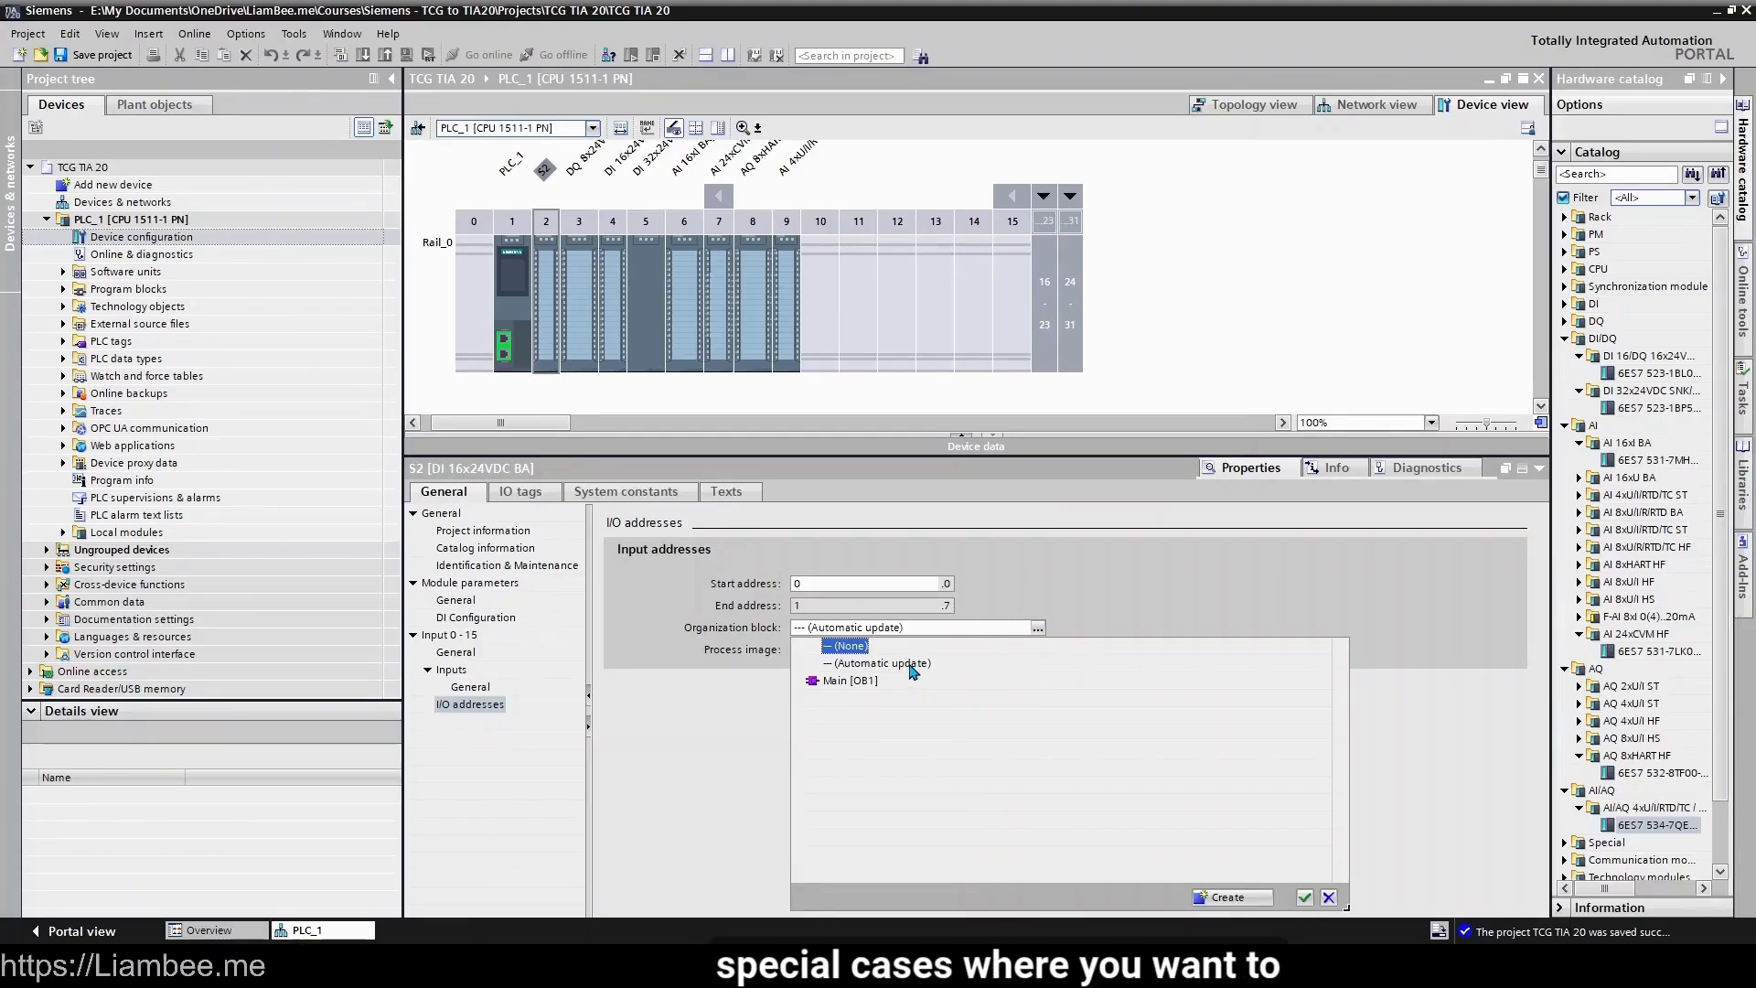
{"action": "left_click", "coordinate": [945, 661]}
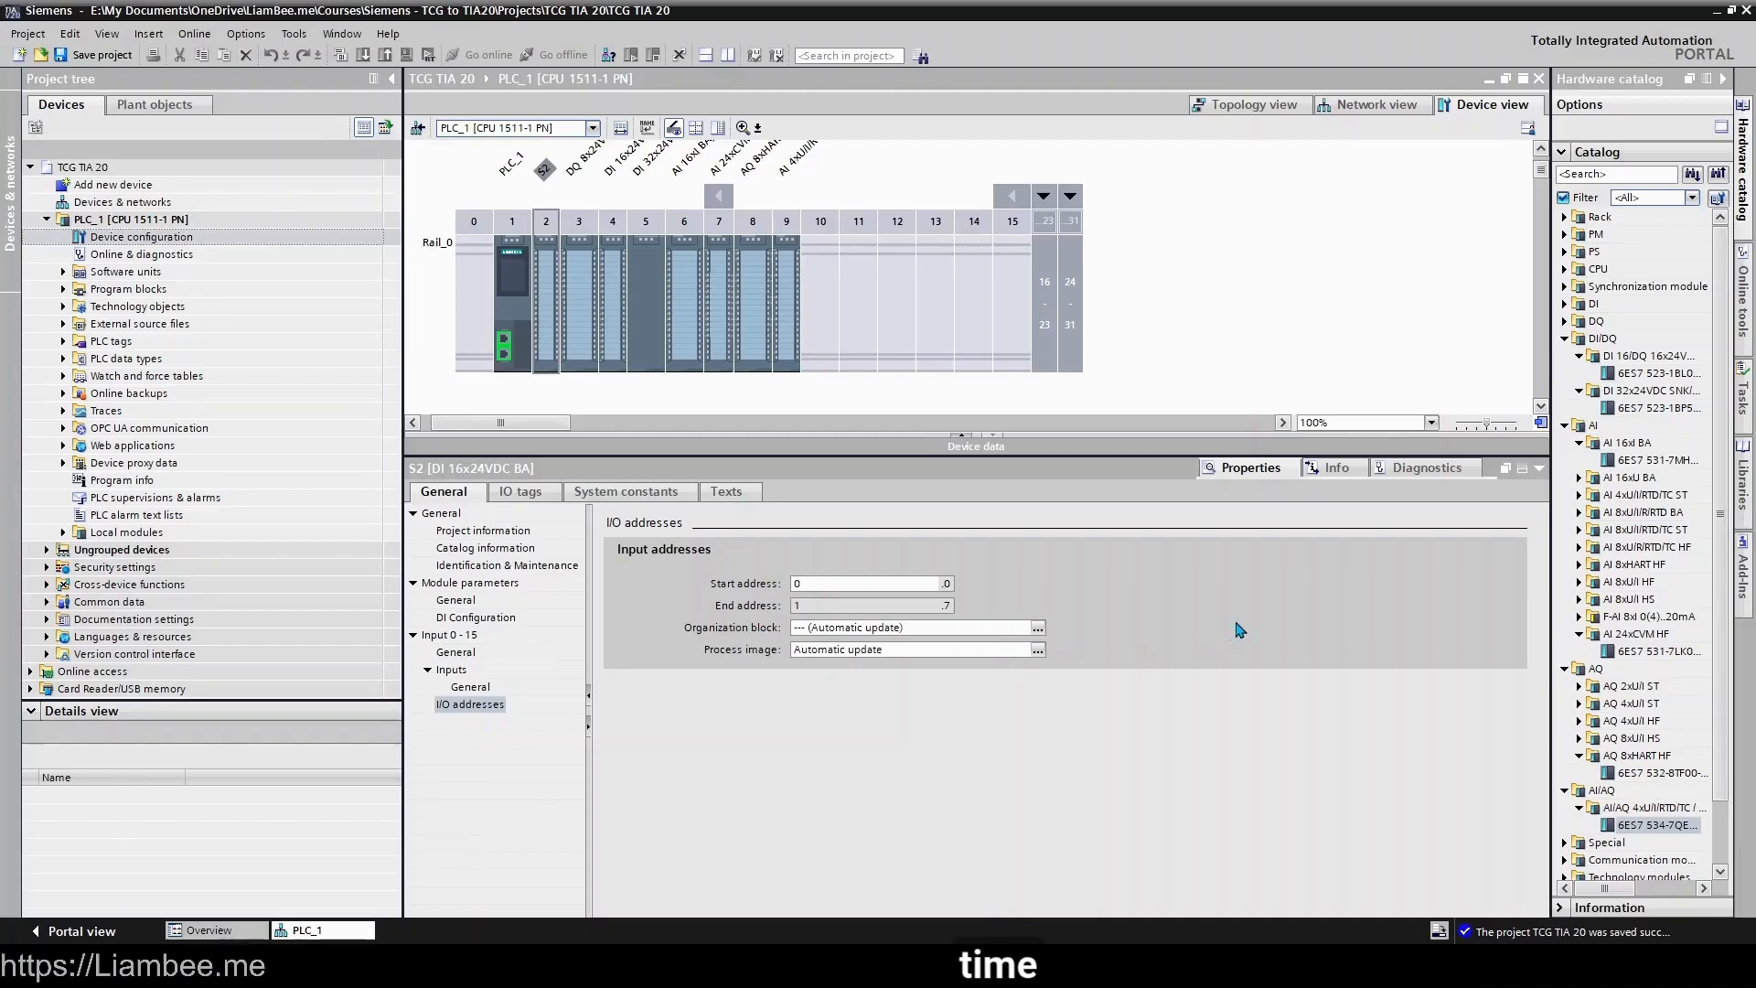
{"action": "left_click", "coordinate": [1037, 652]}
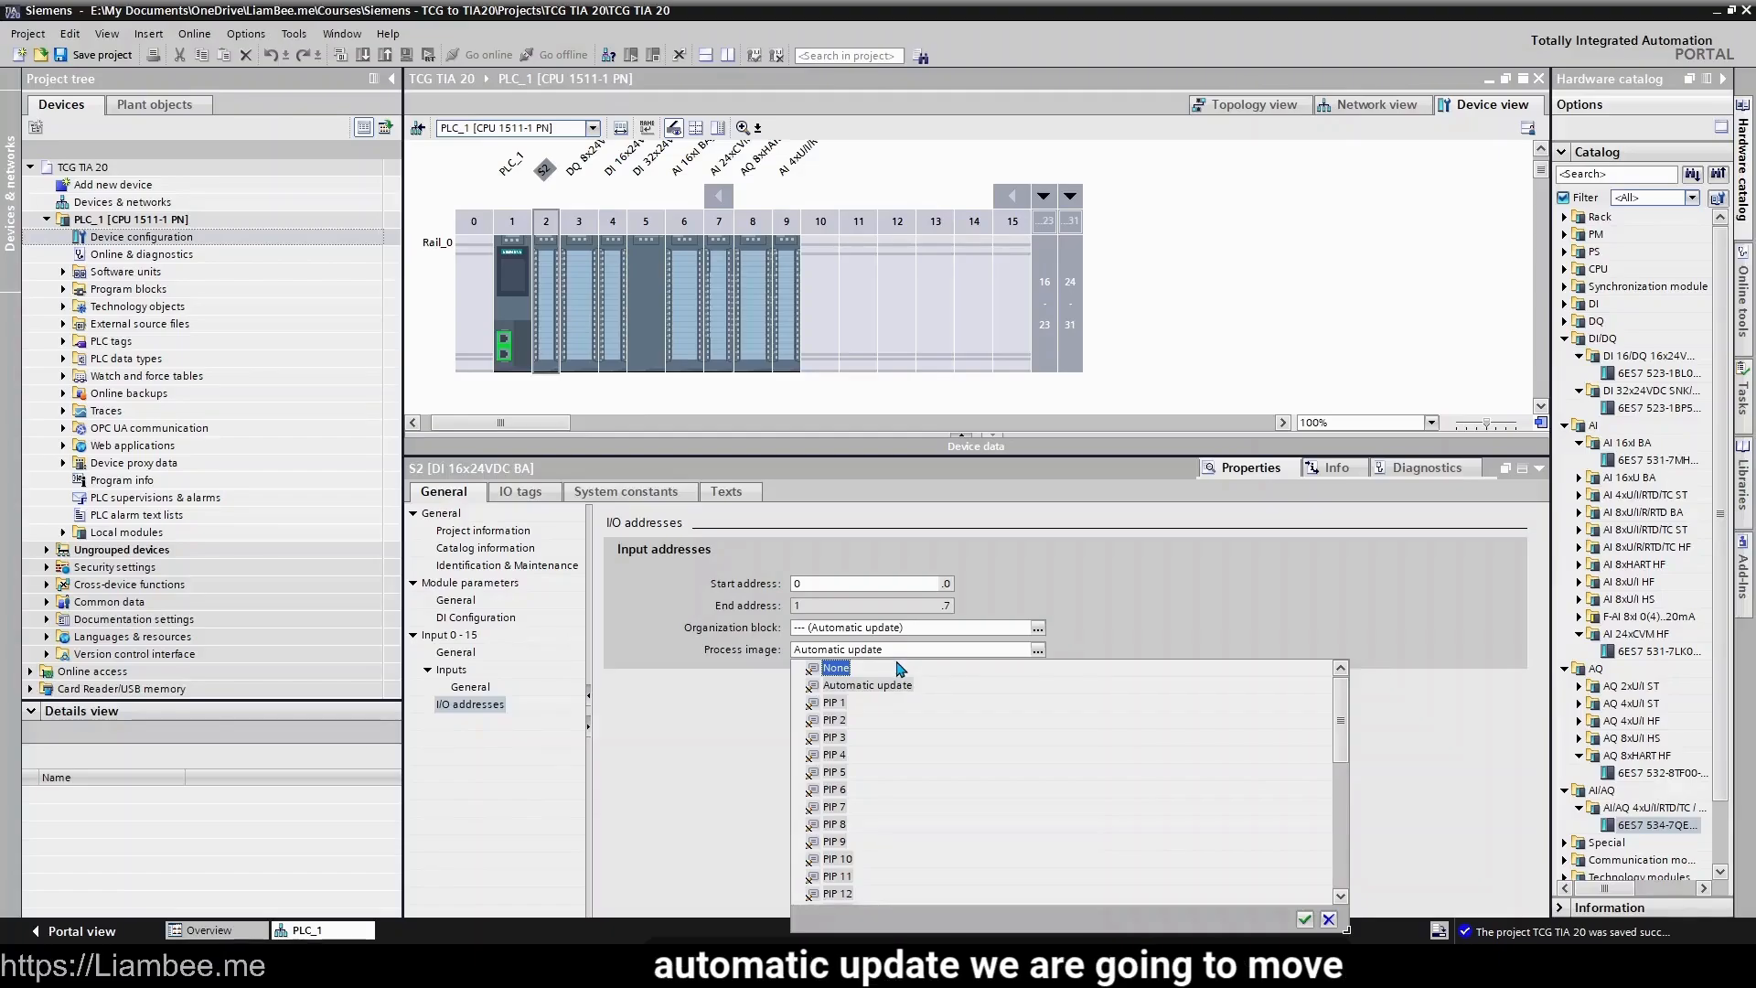
{"action": "left_click", "coordinate": [1092, 650]}
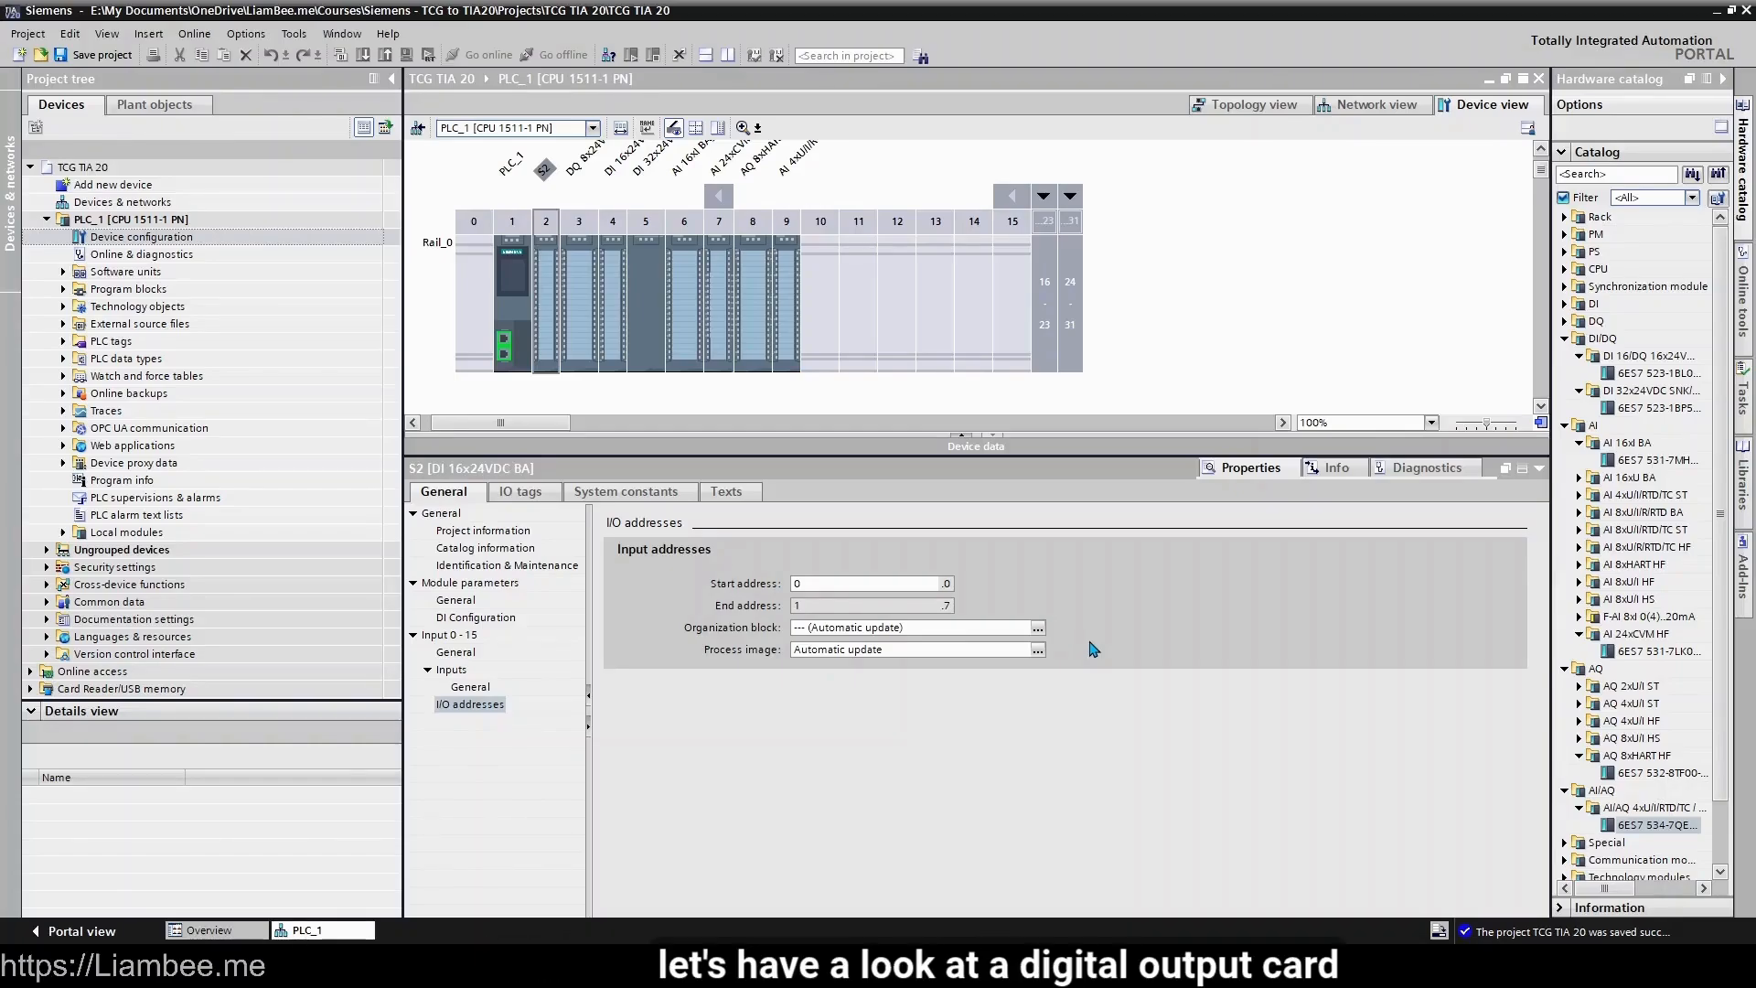
- Examine the project information, catalog information, and identification and maintenance data of the digital output module in slot 3
{"action": "left_click", "coordinate": [588, 283]}
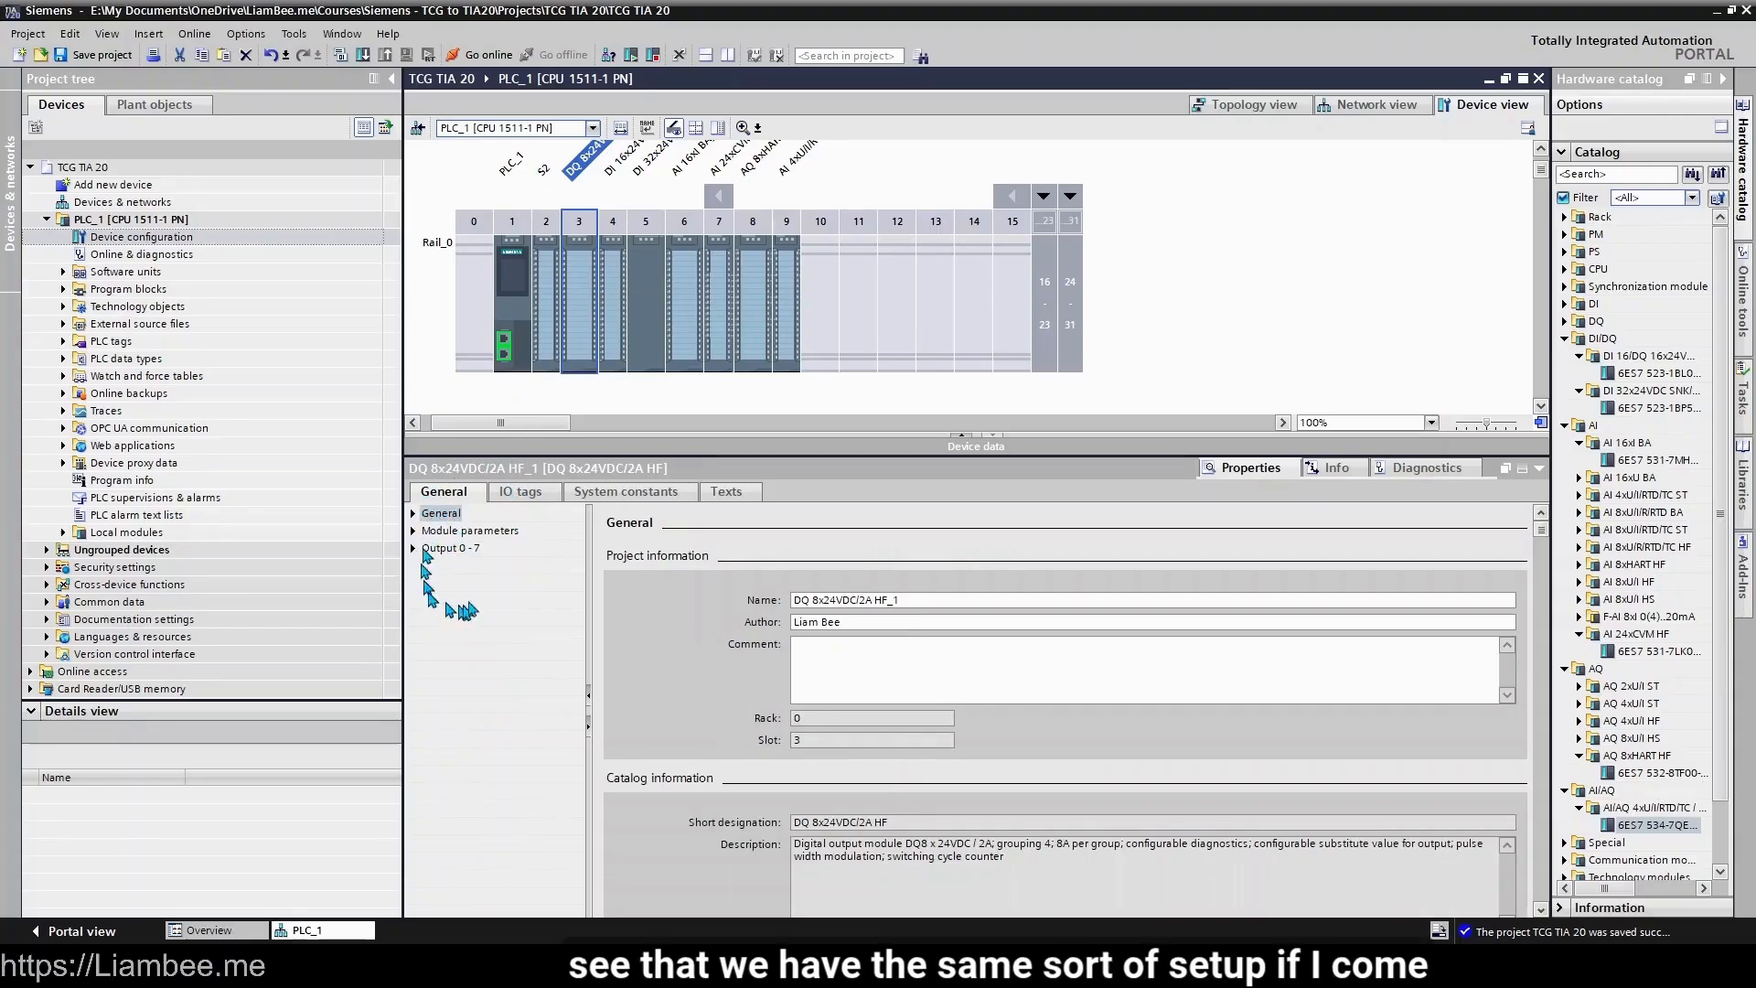
{"action": "left_click", "coordinate": [413, 514]}
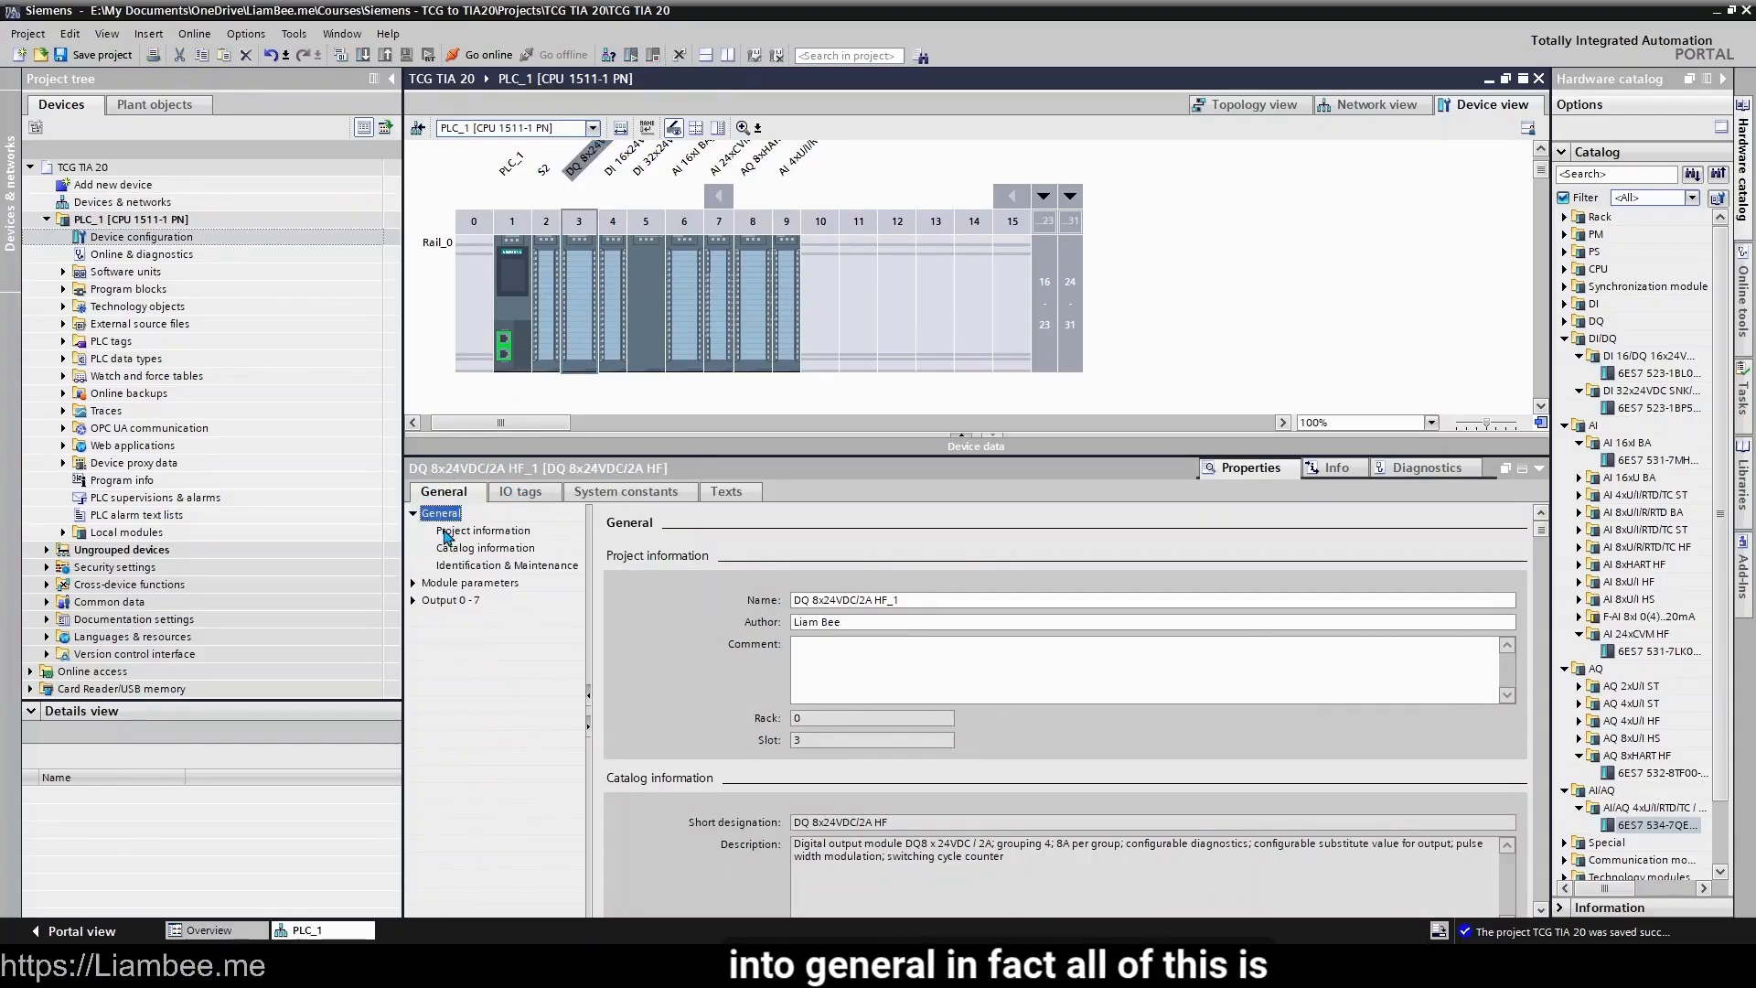
{"action": "left_click", "coordinate": [482, 530]}
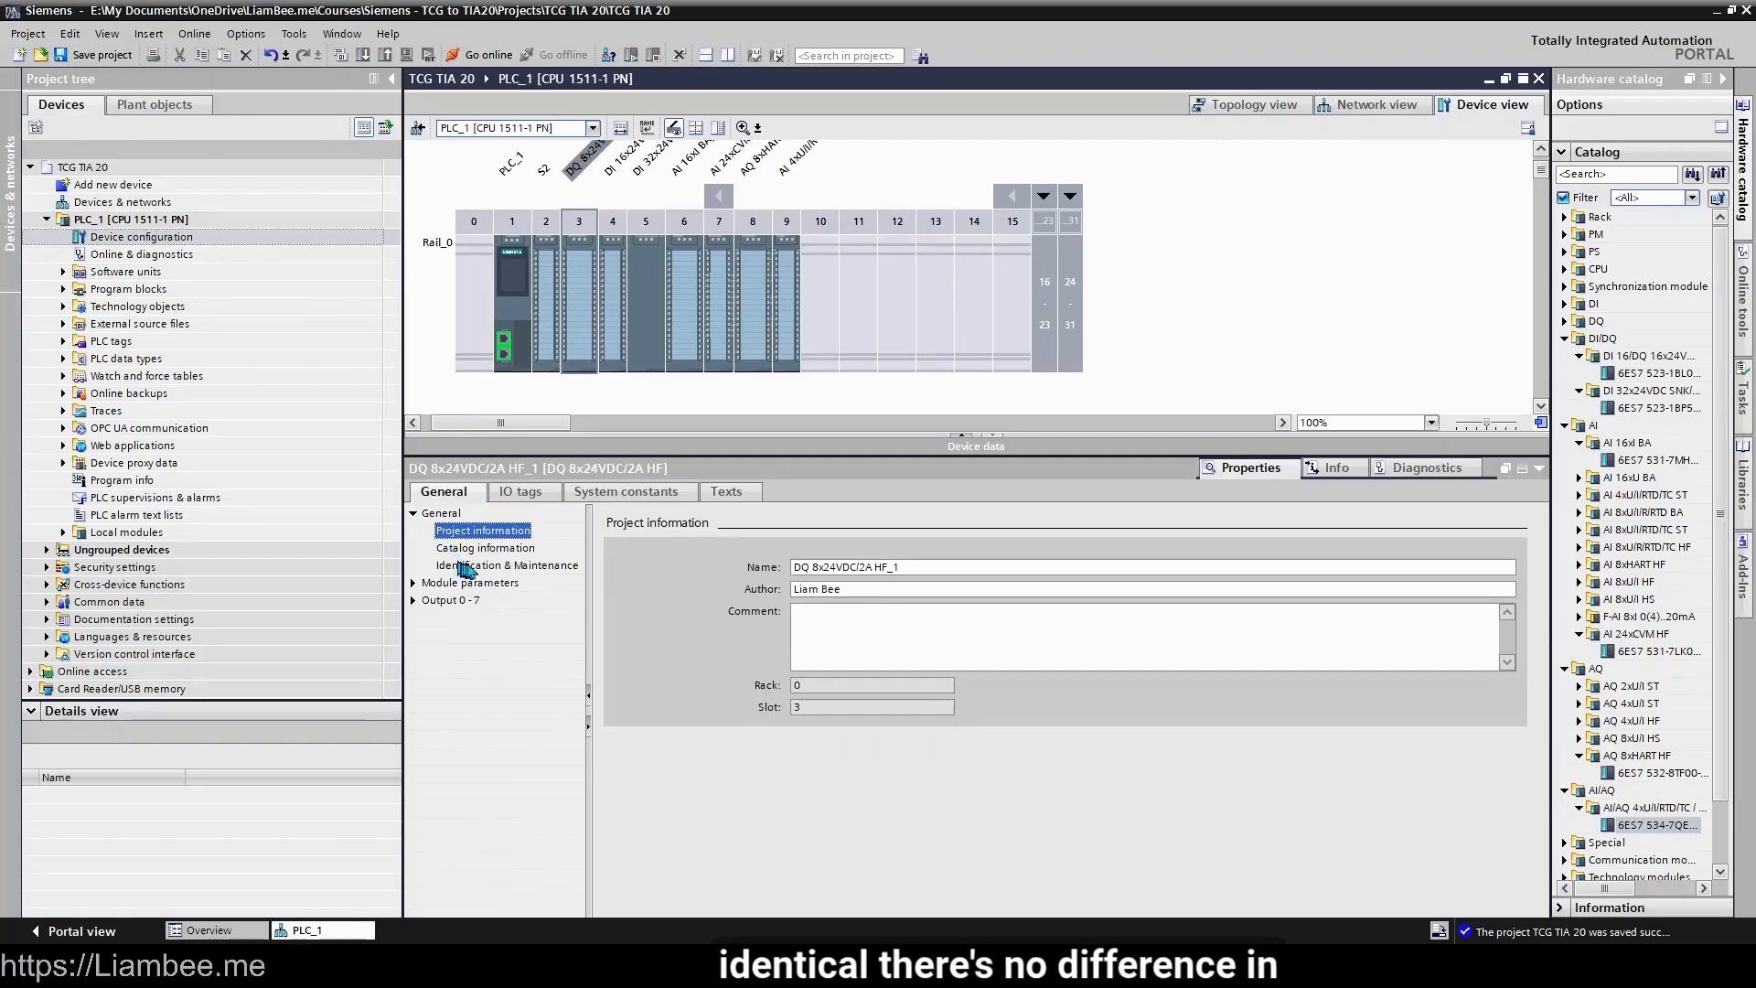
{"action": "left_click", "coordinate": [477, 549]}
{"action": "left_click", "coordinate": [480, 566]}
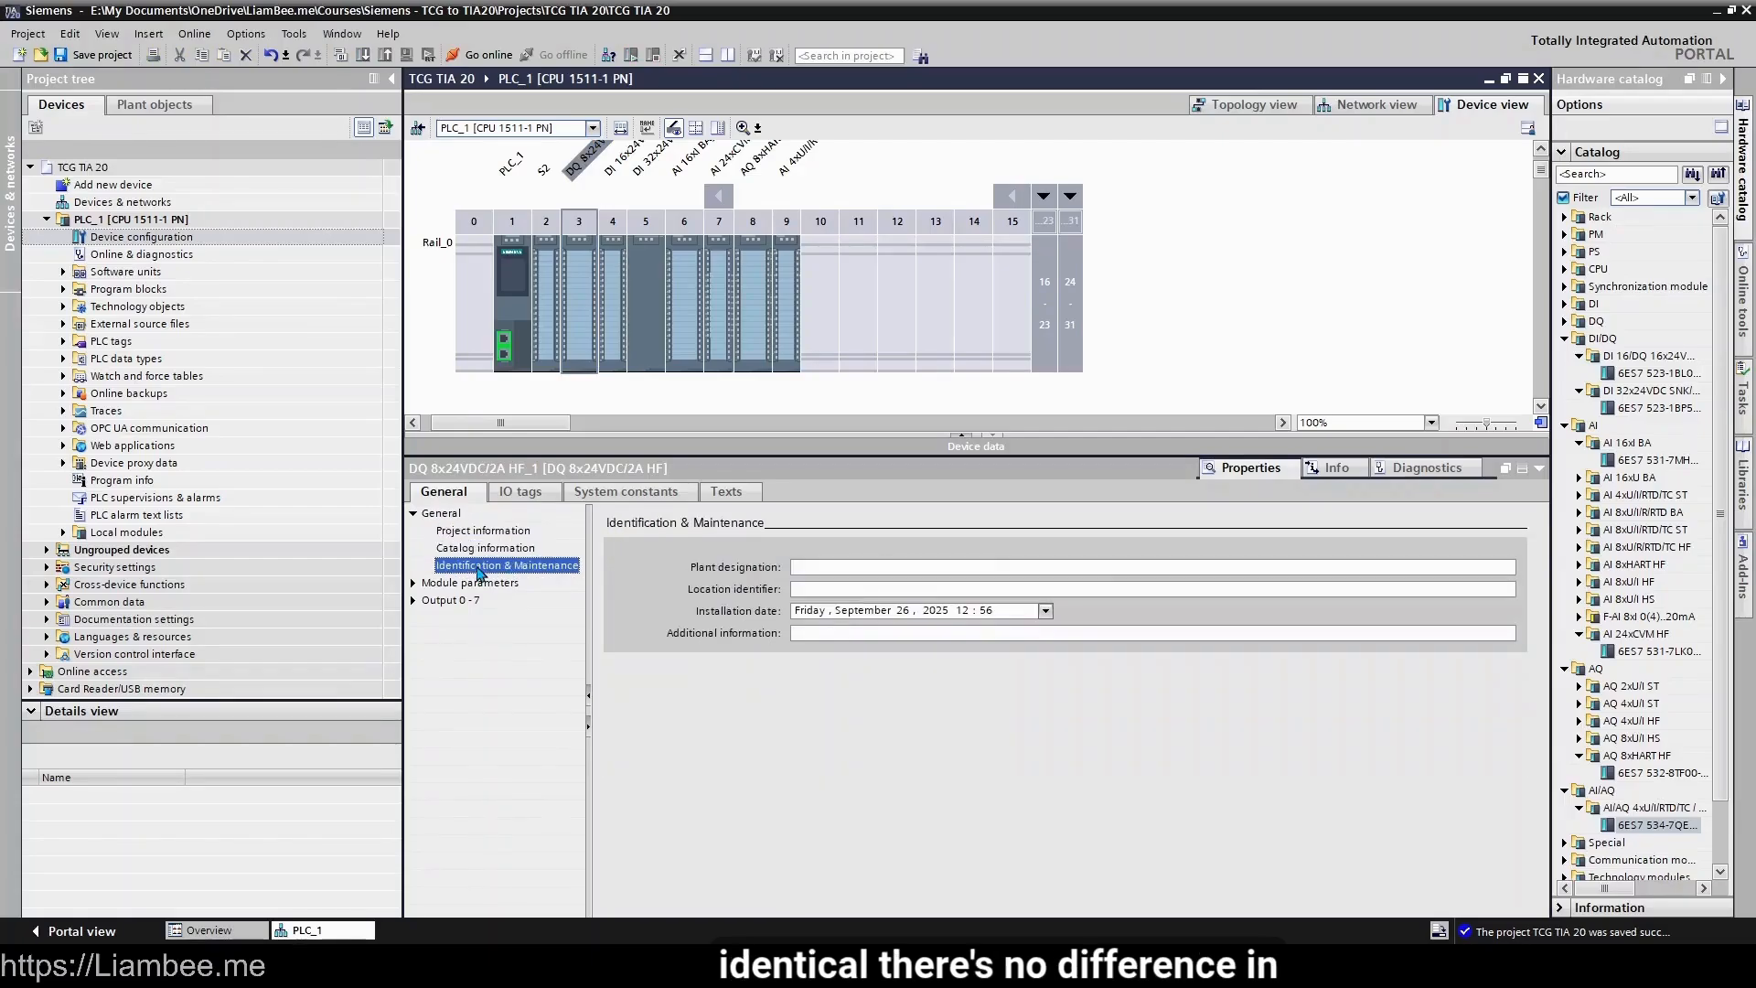
- Review the startup comparison options in the slot 3 output module's parameters, keeping From CPU
{"action": "left_click", "coordinate": [412, 582]}
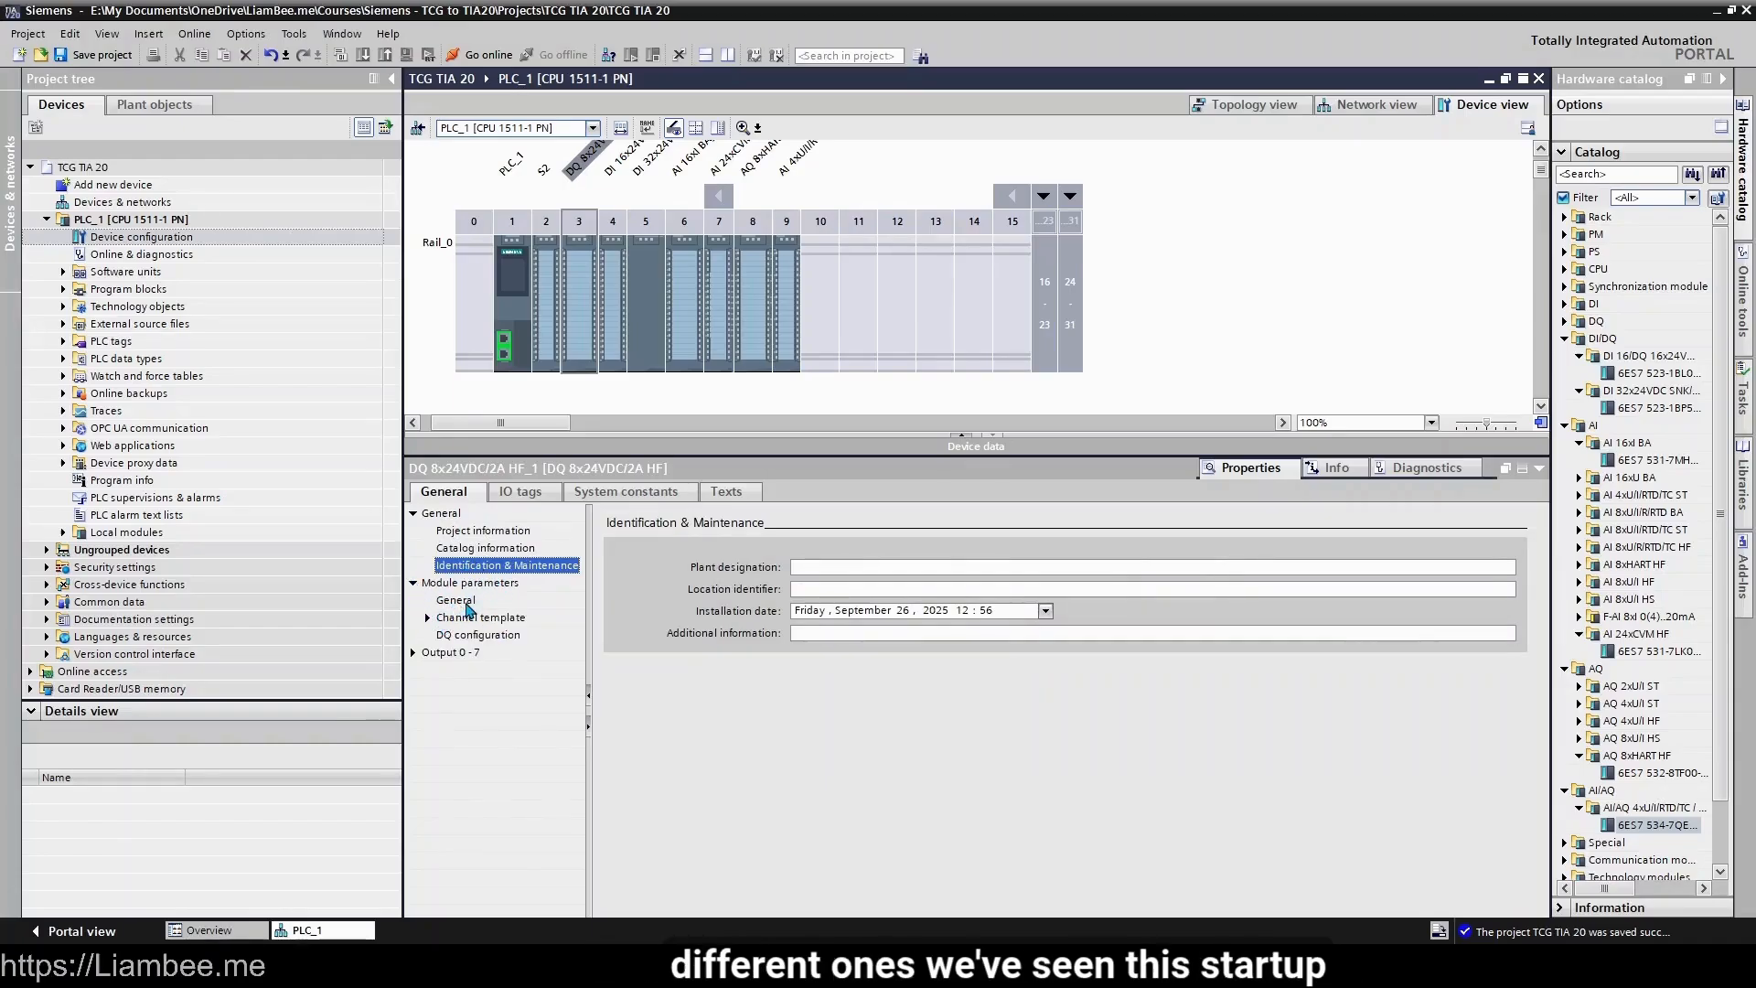
{"action": "left_click", "coordinate": [465, 602]}
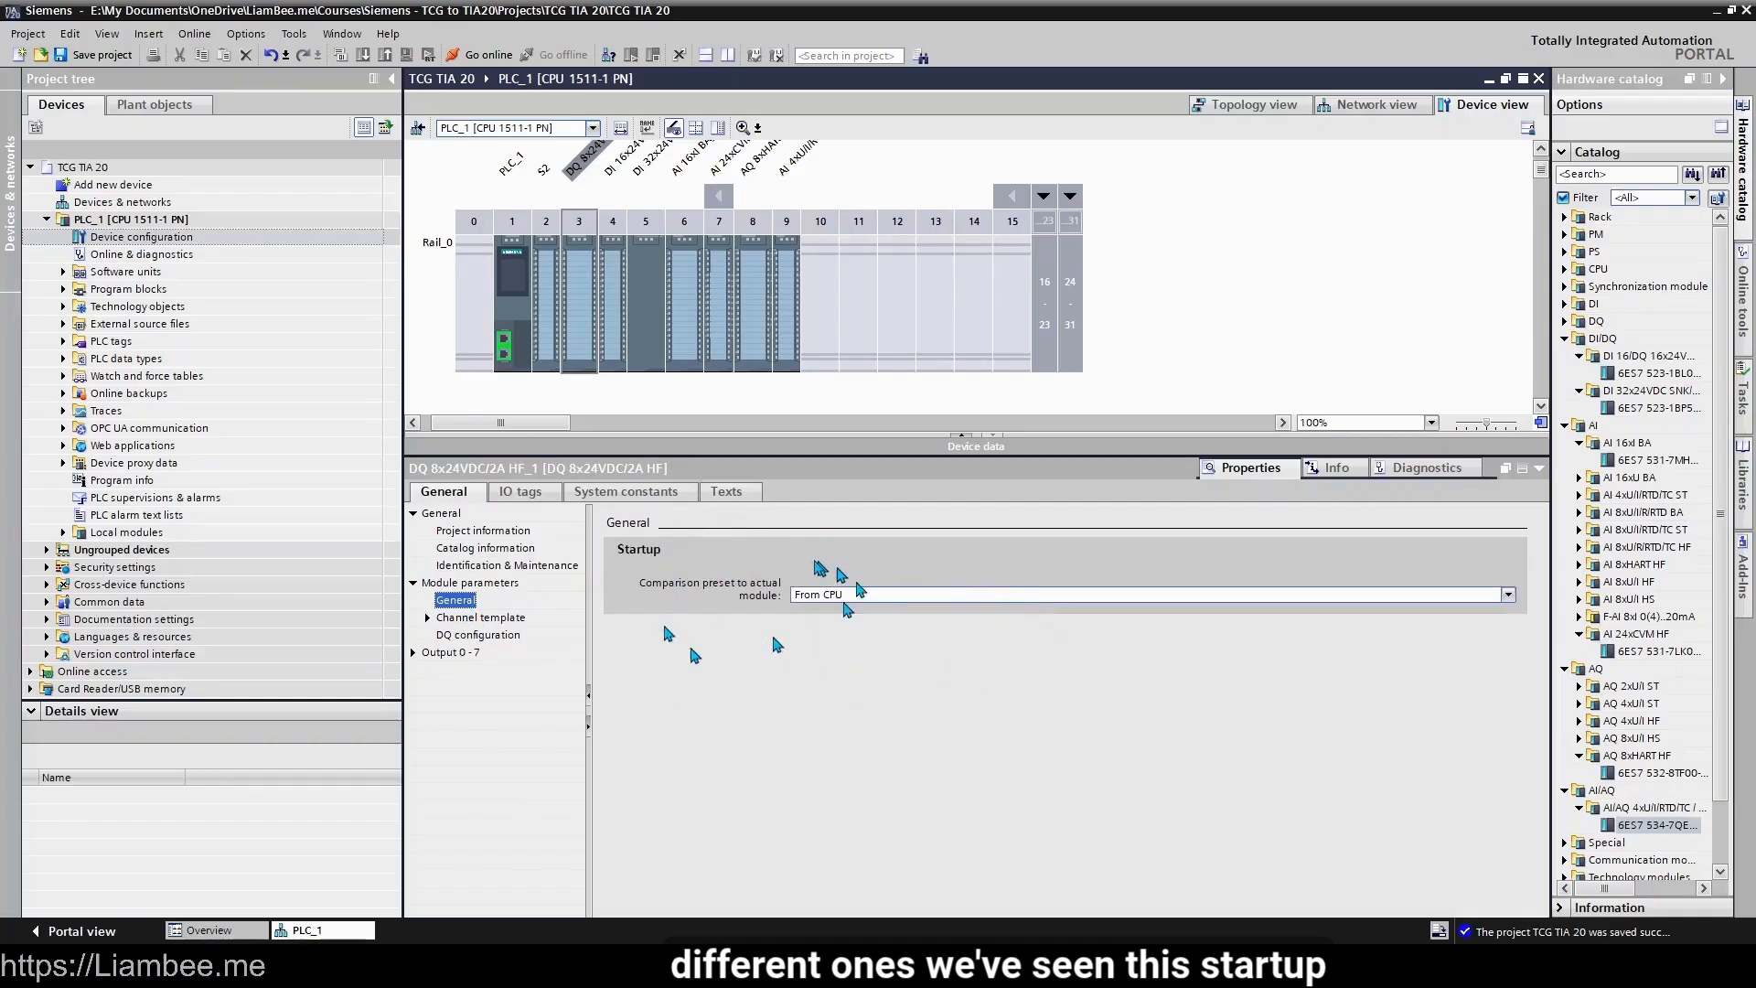
{"action": "left_click", "coordinate": [850, 596]}
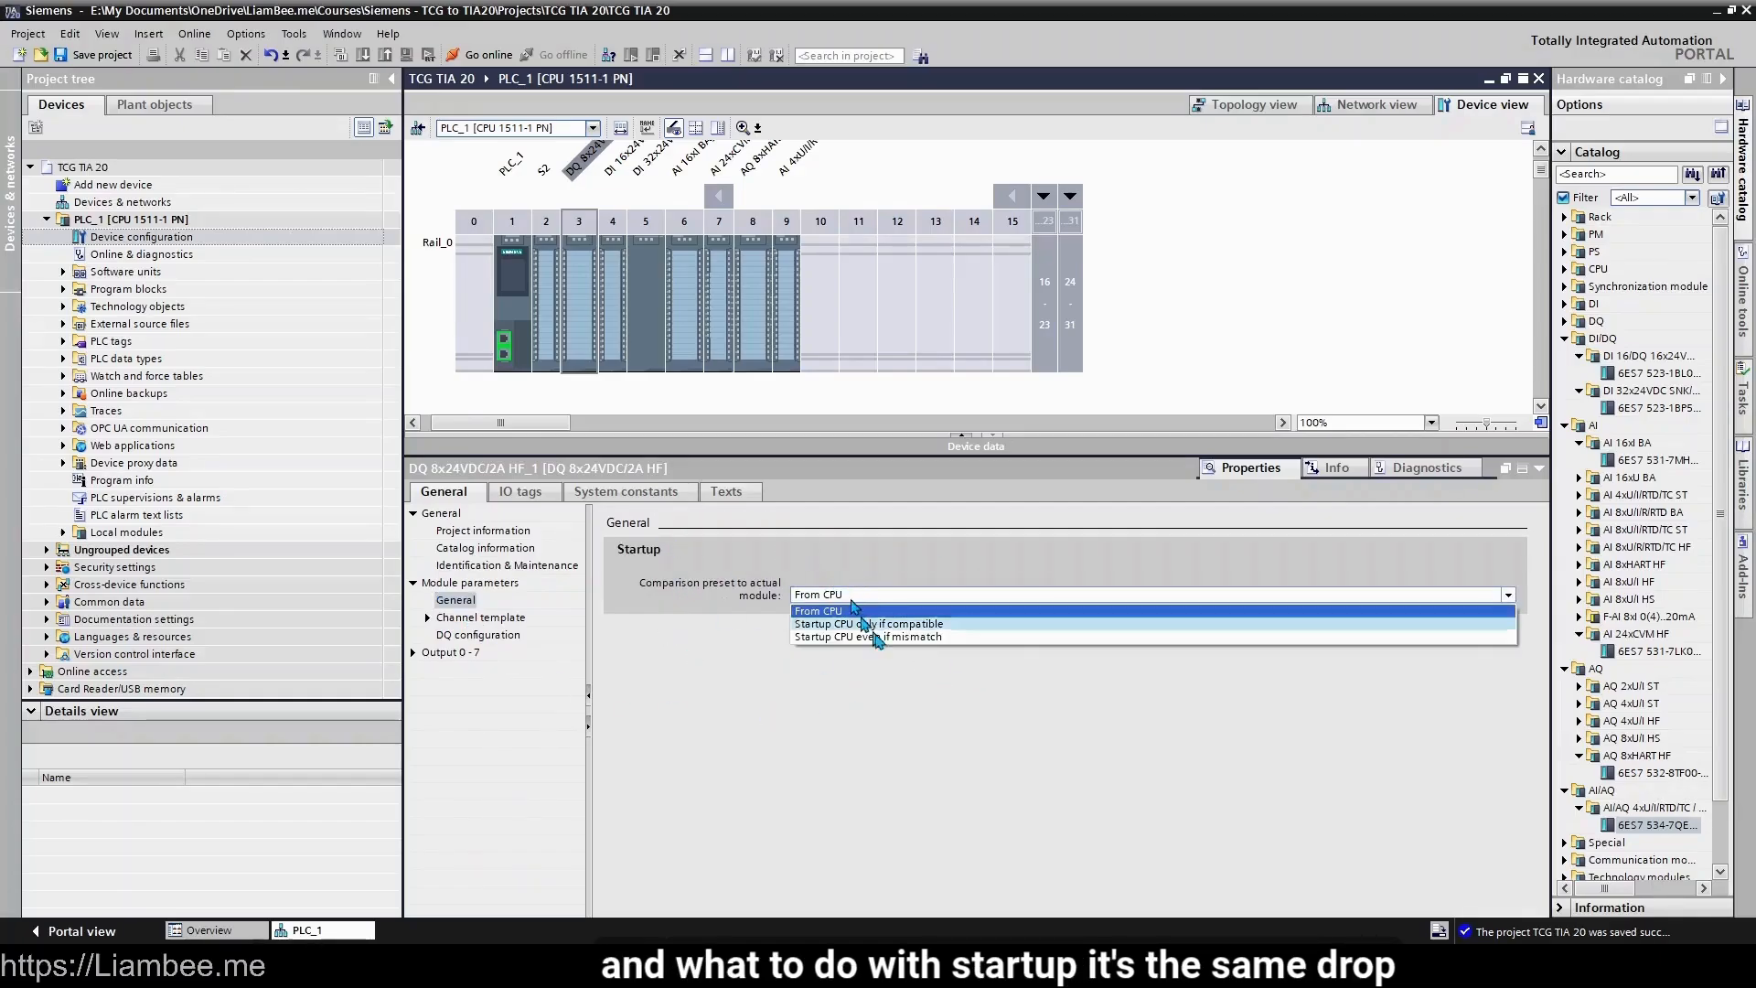
{"action": "left_click", "coordinate": [892, 604]}
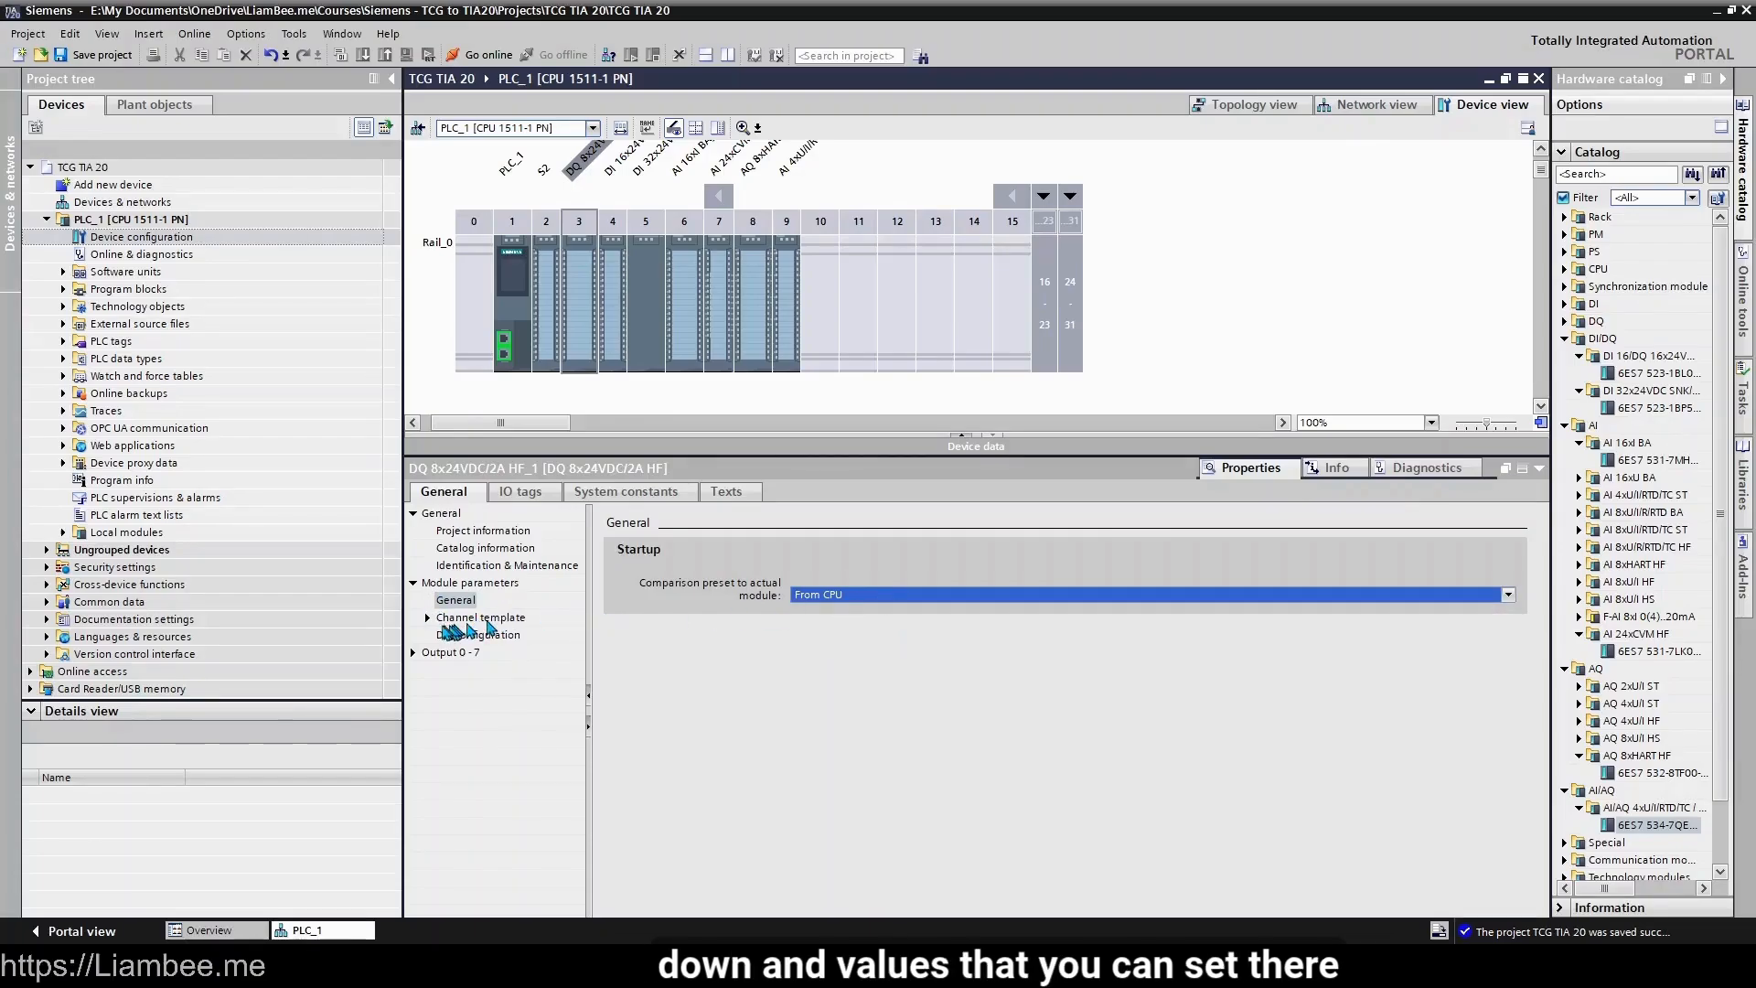
- Try the No supply voltage L+ diagnostic in the slot 3 output module's channel template, and disable it again
{"action": "double_click", "coordinate": [506, 626]}
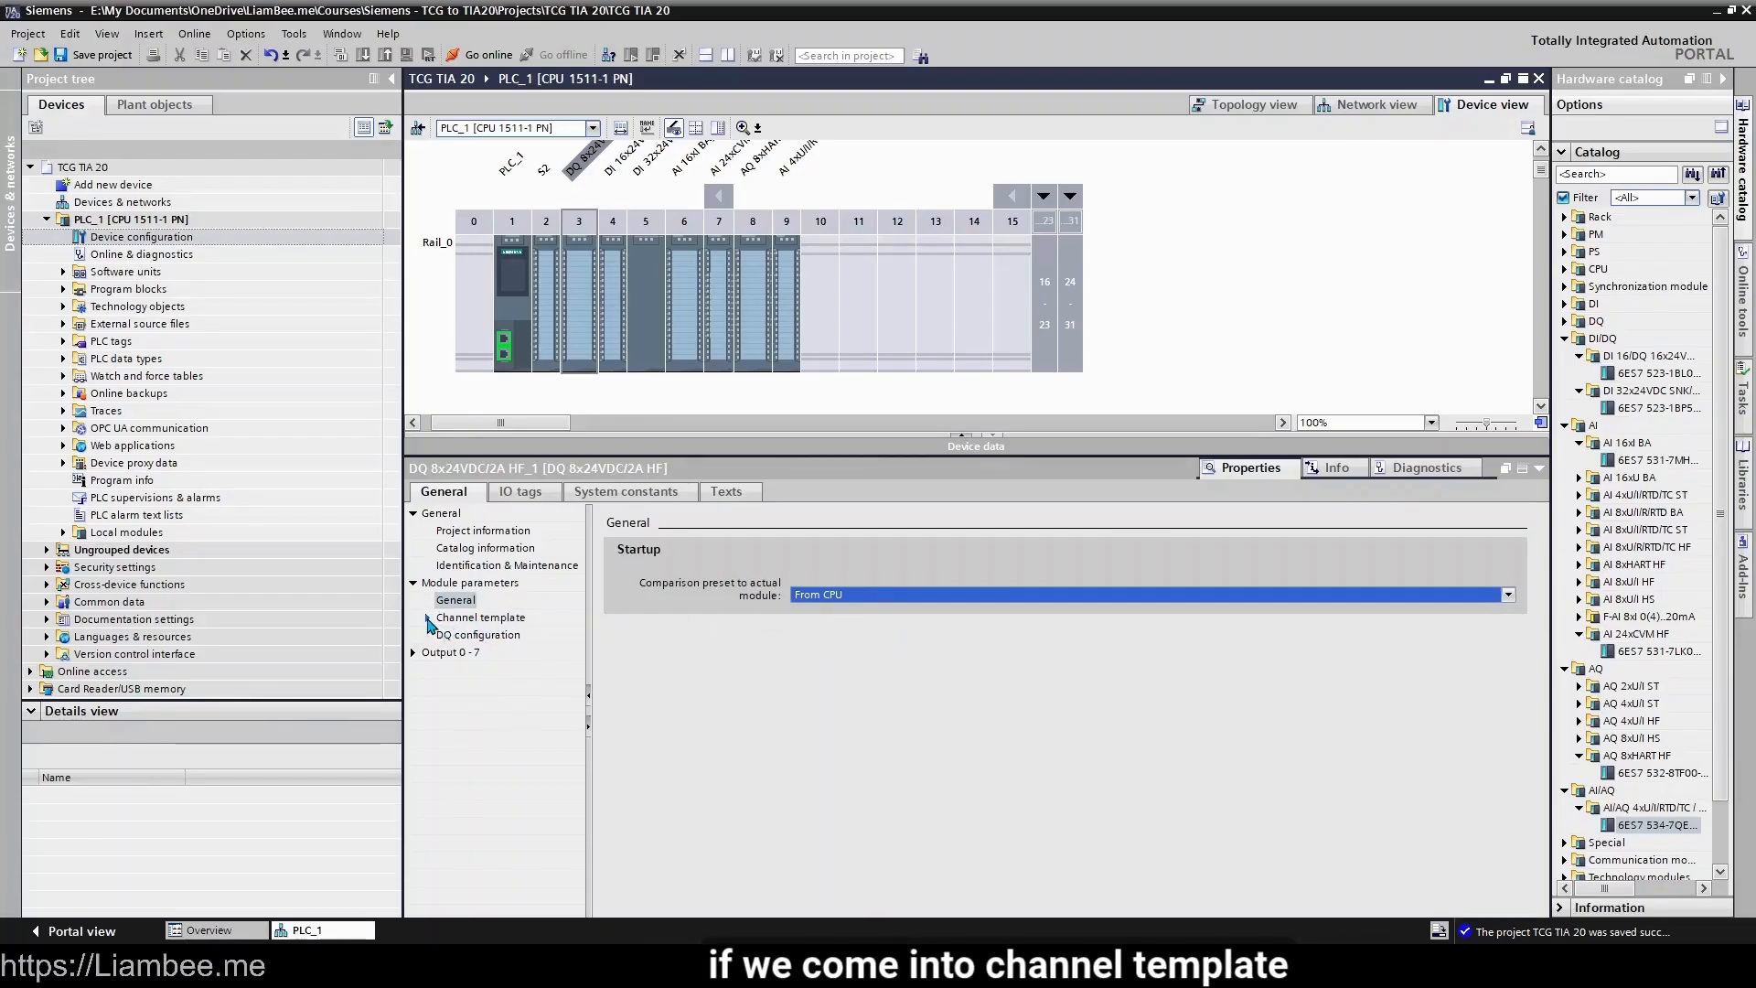
{"action": "left_click", "coordinate": [500, 622]}
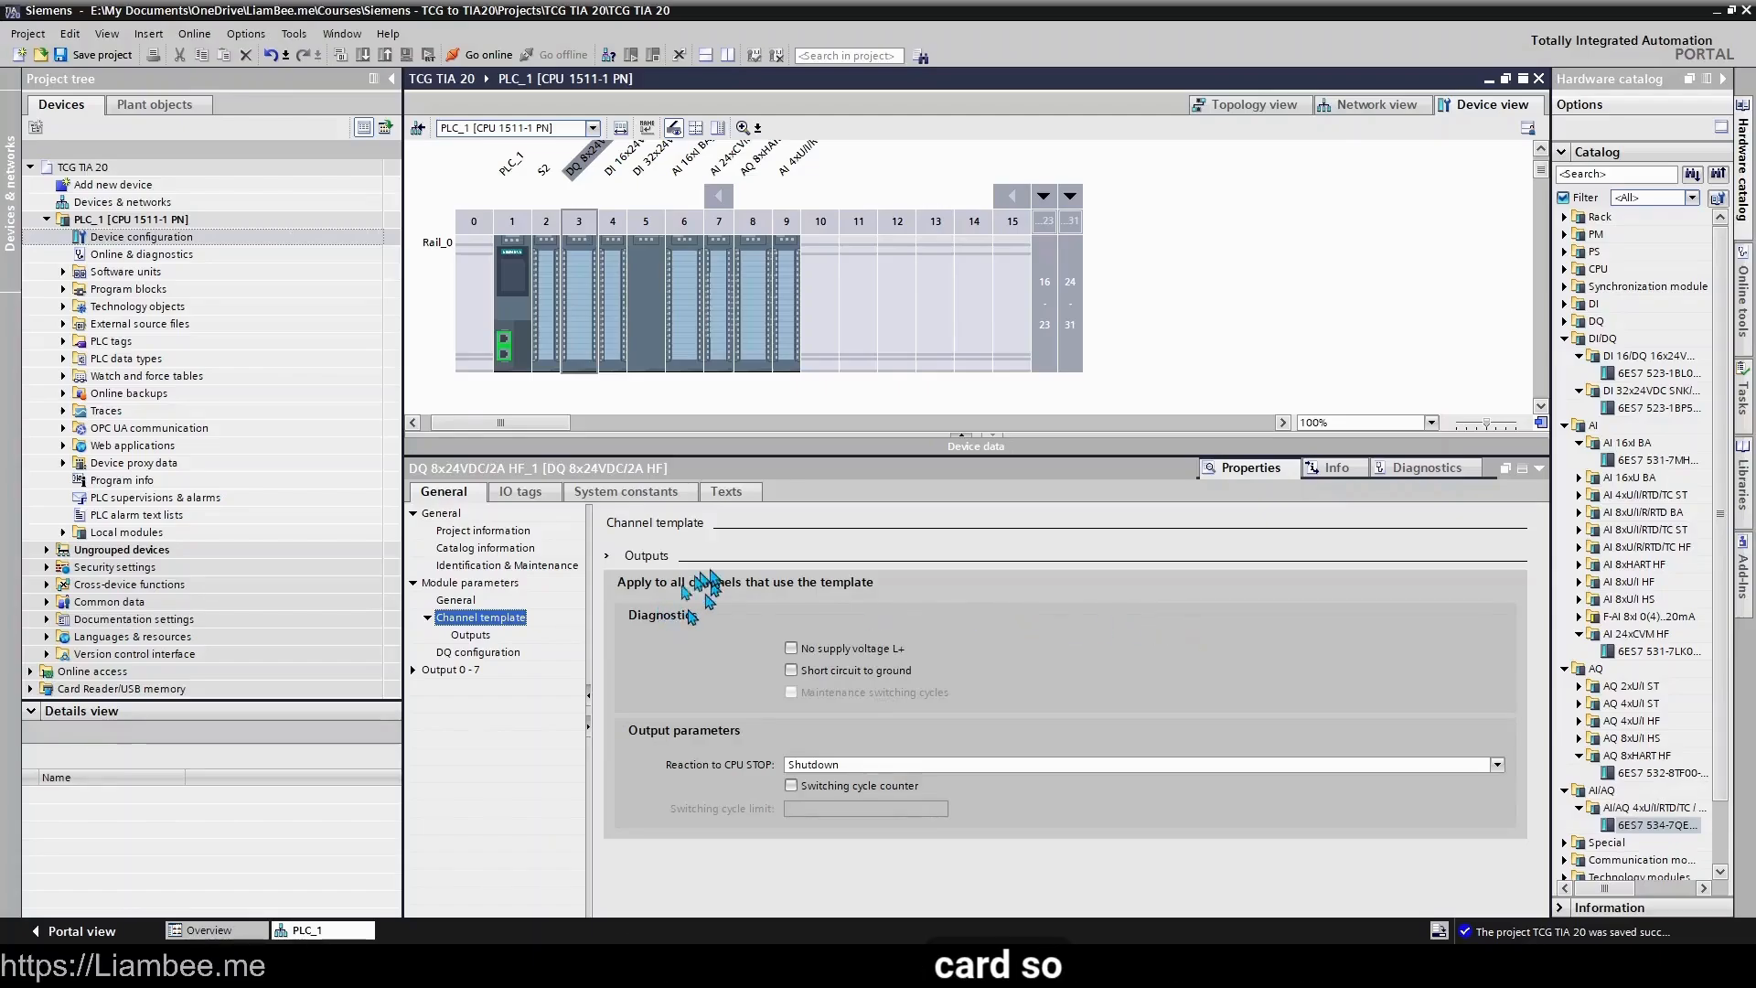
{"action": "left_click", "coordinate": [791, 649]}
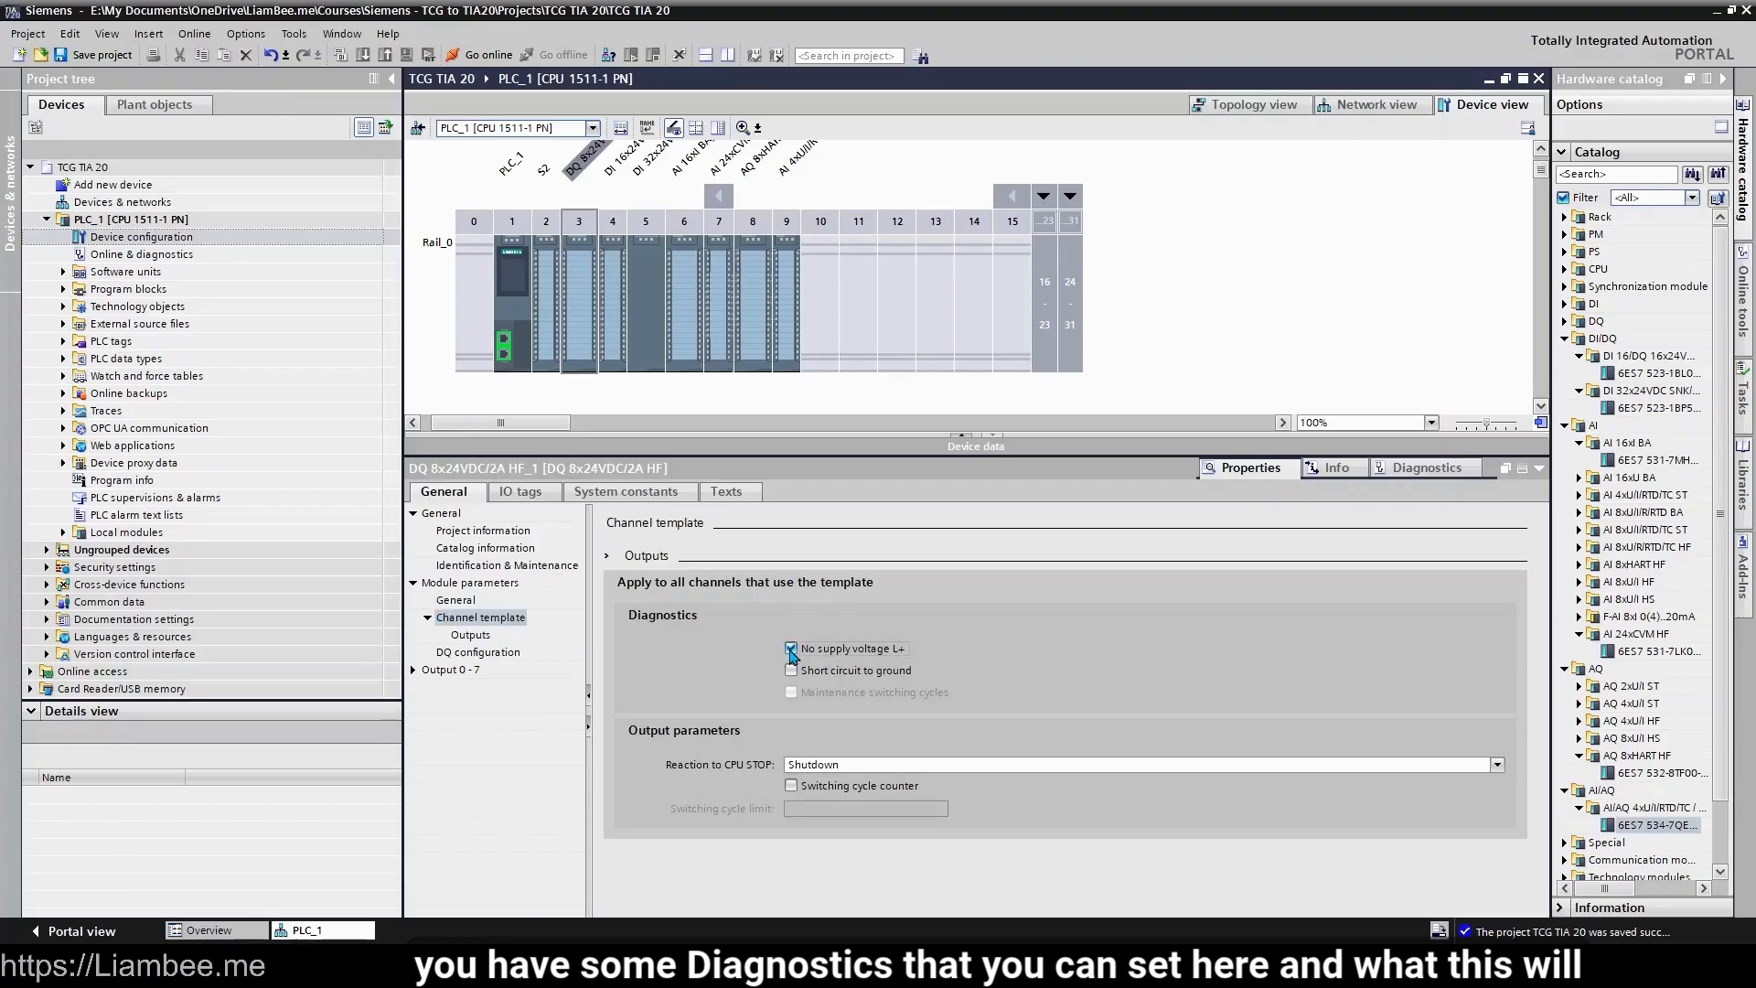
{"action": "left_click", "coordinate": [791, 650]}
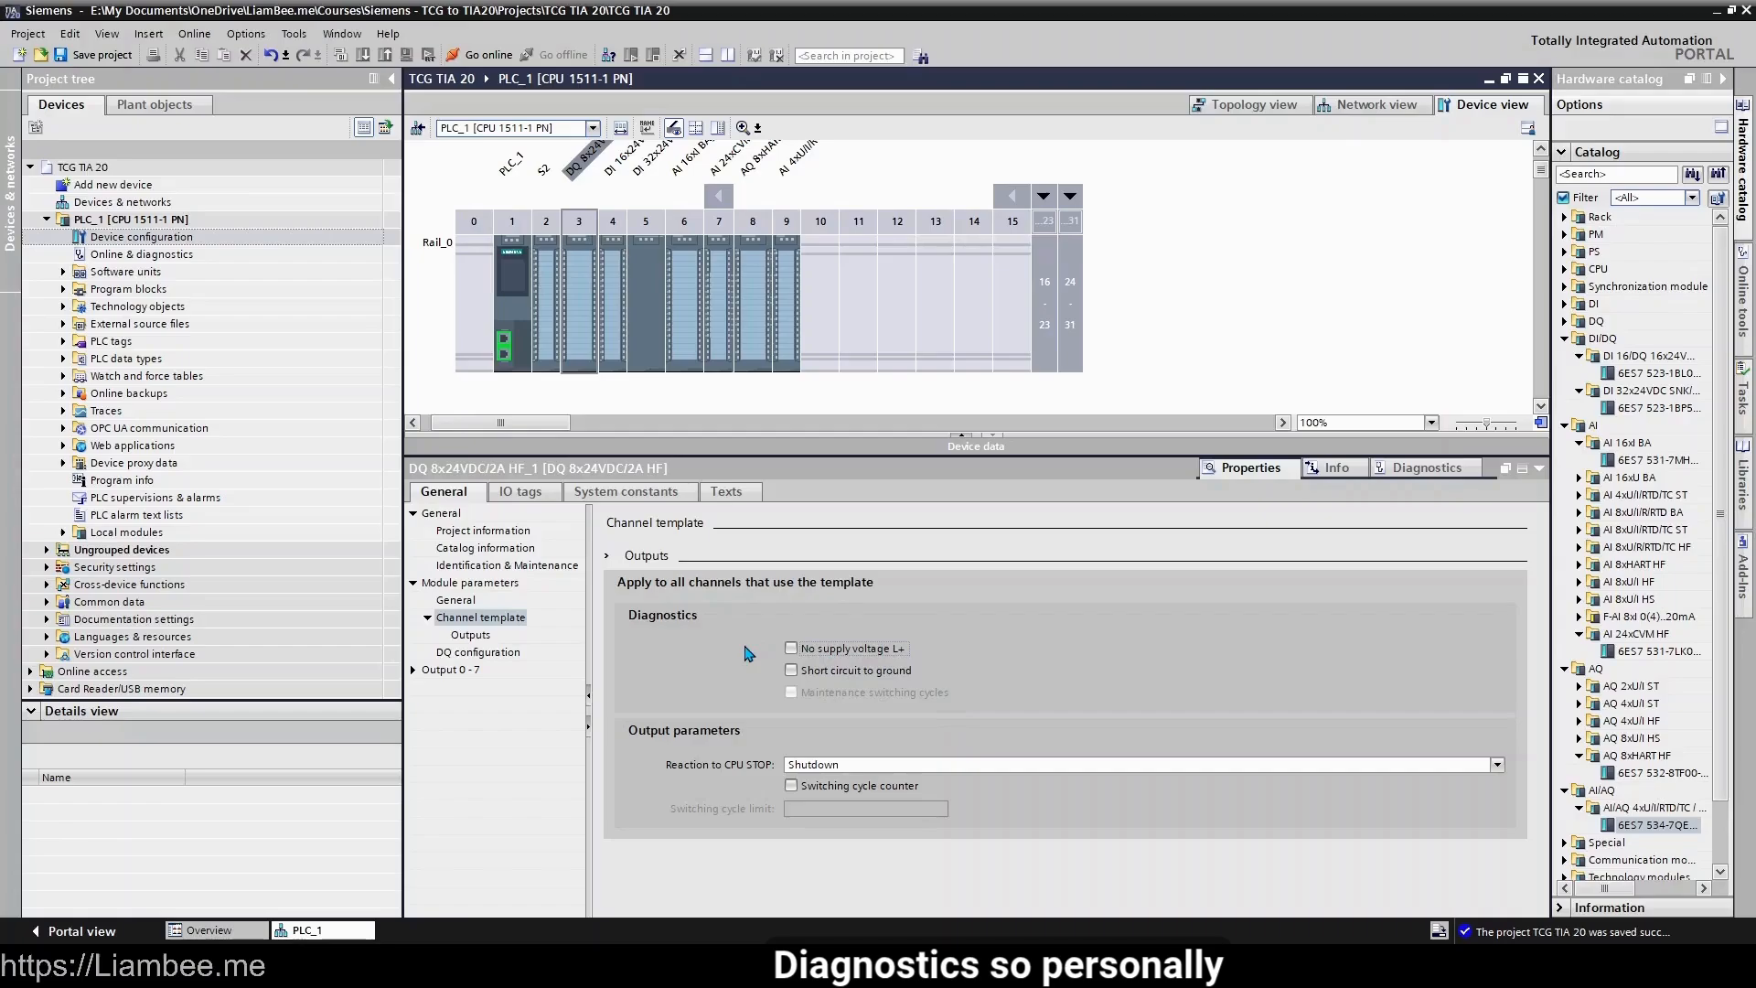
- Enable the No supply voltage L+ diagnostic once more in the slot 3 output channel template, and switch it back off
{"action": "left_click", "coordinate": [878, 651]}
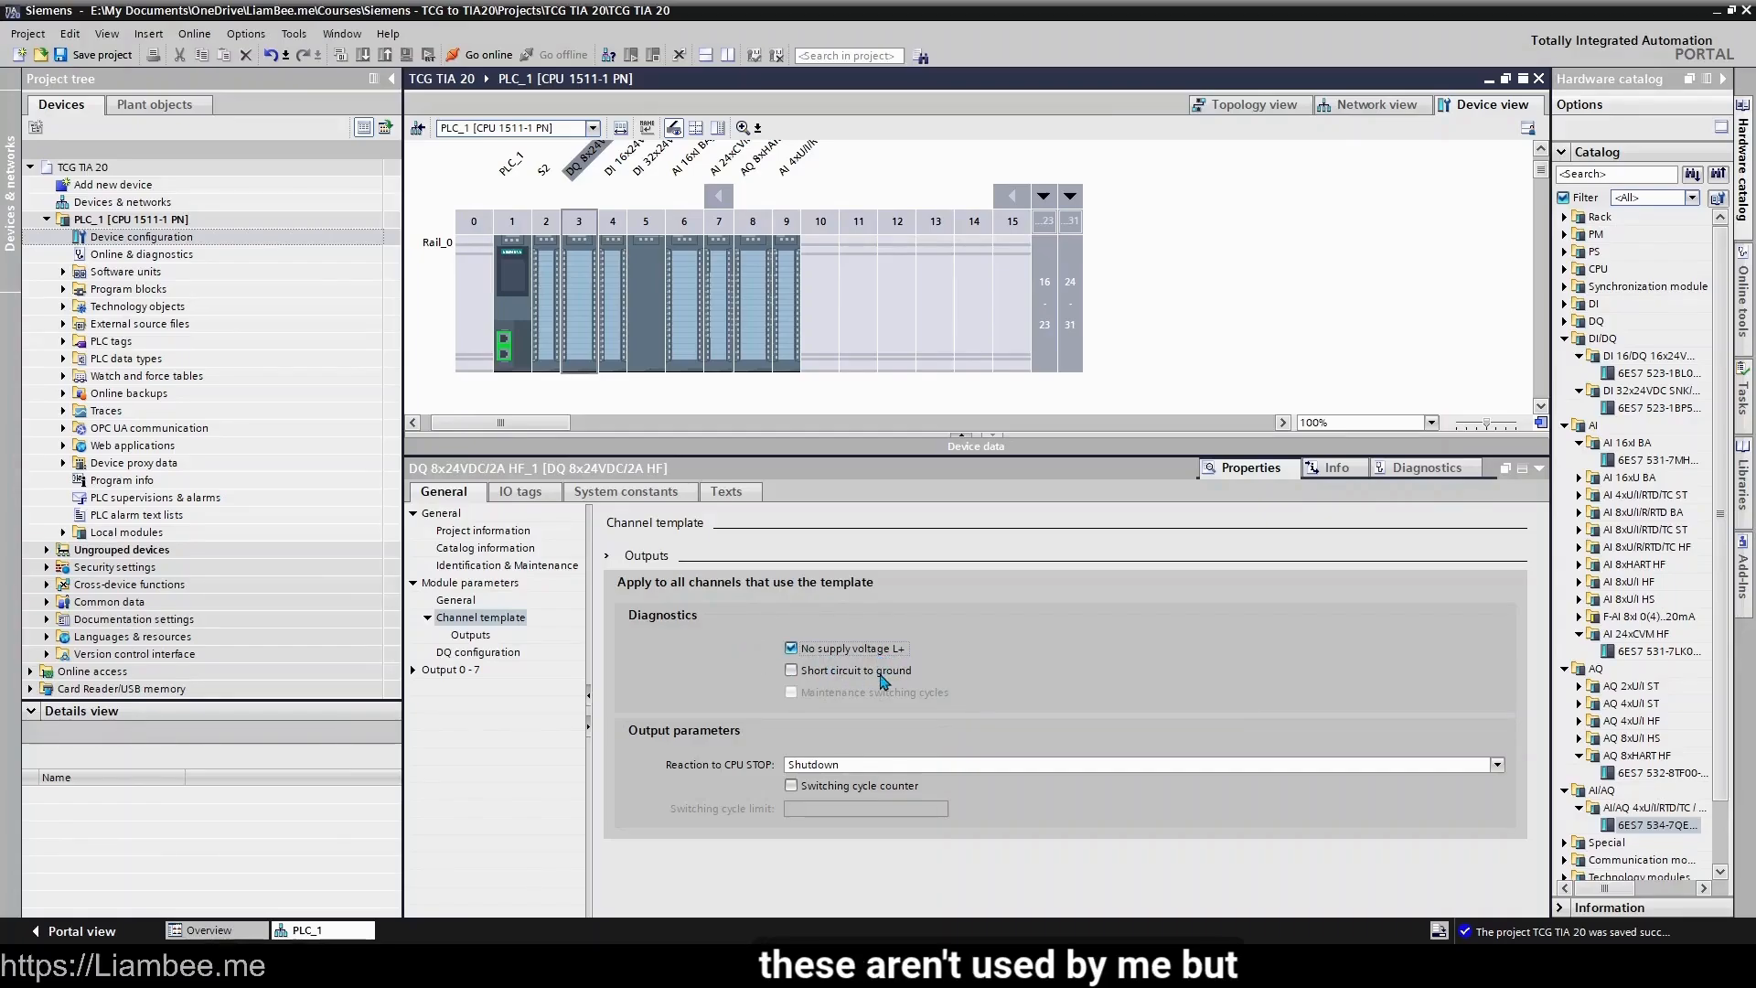
{"action": "left_click", "coordinate": [885, 652]}
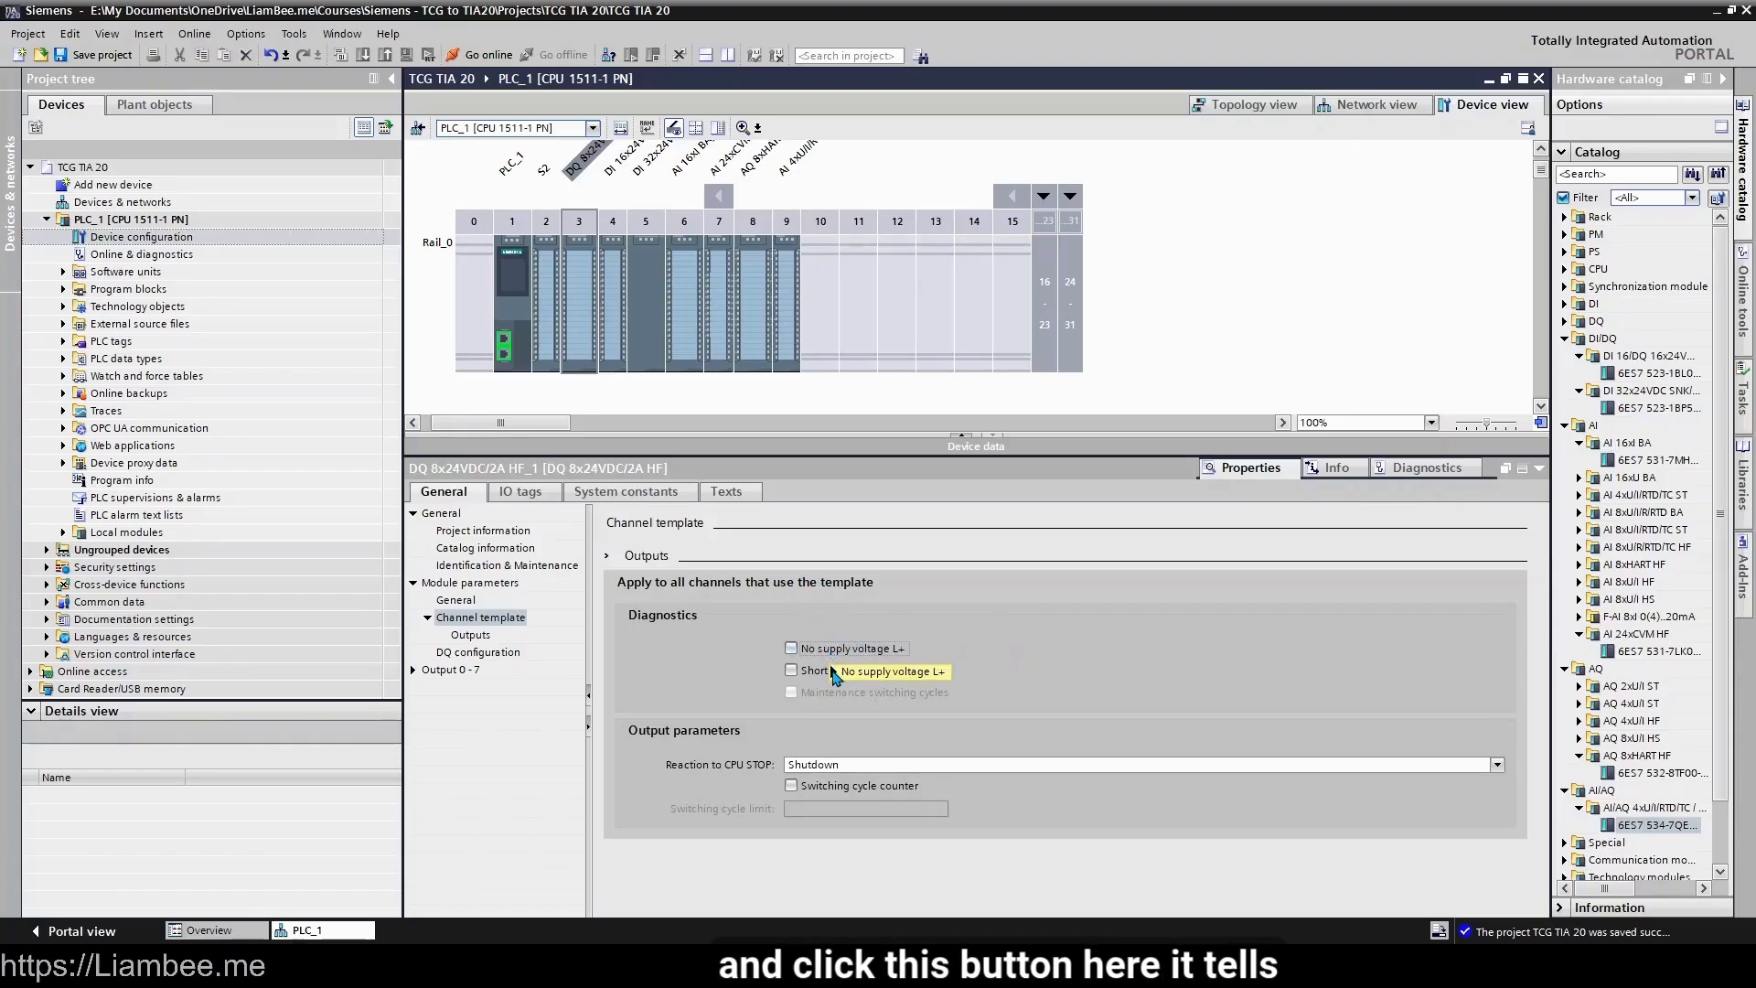
{"action": "mouse_move", "coordinate": [834, 675]}
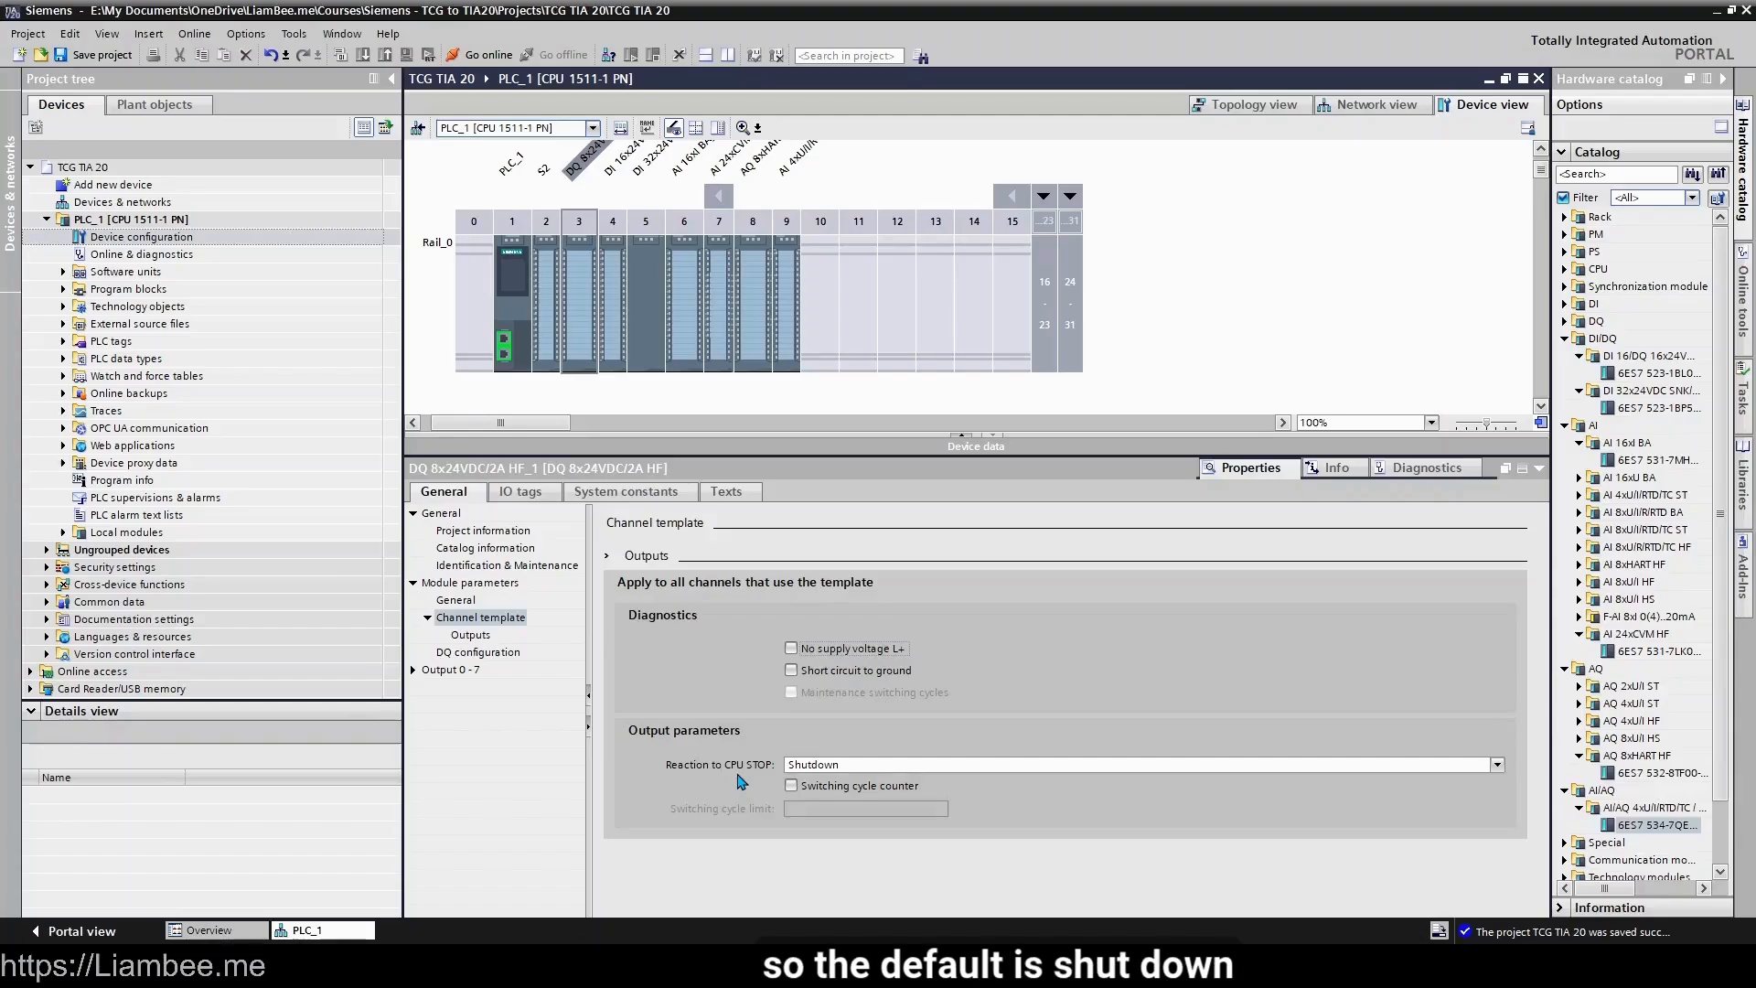
- Review the Reaction to CPU STOP options in the slot 3 output module's channel template, keeping Shutdown
{"action": "left_click", "coordinate": [855, 765]}
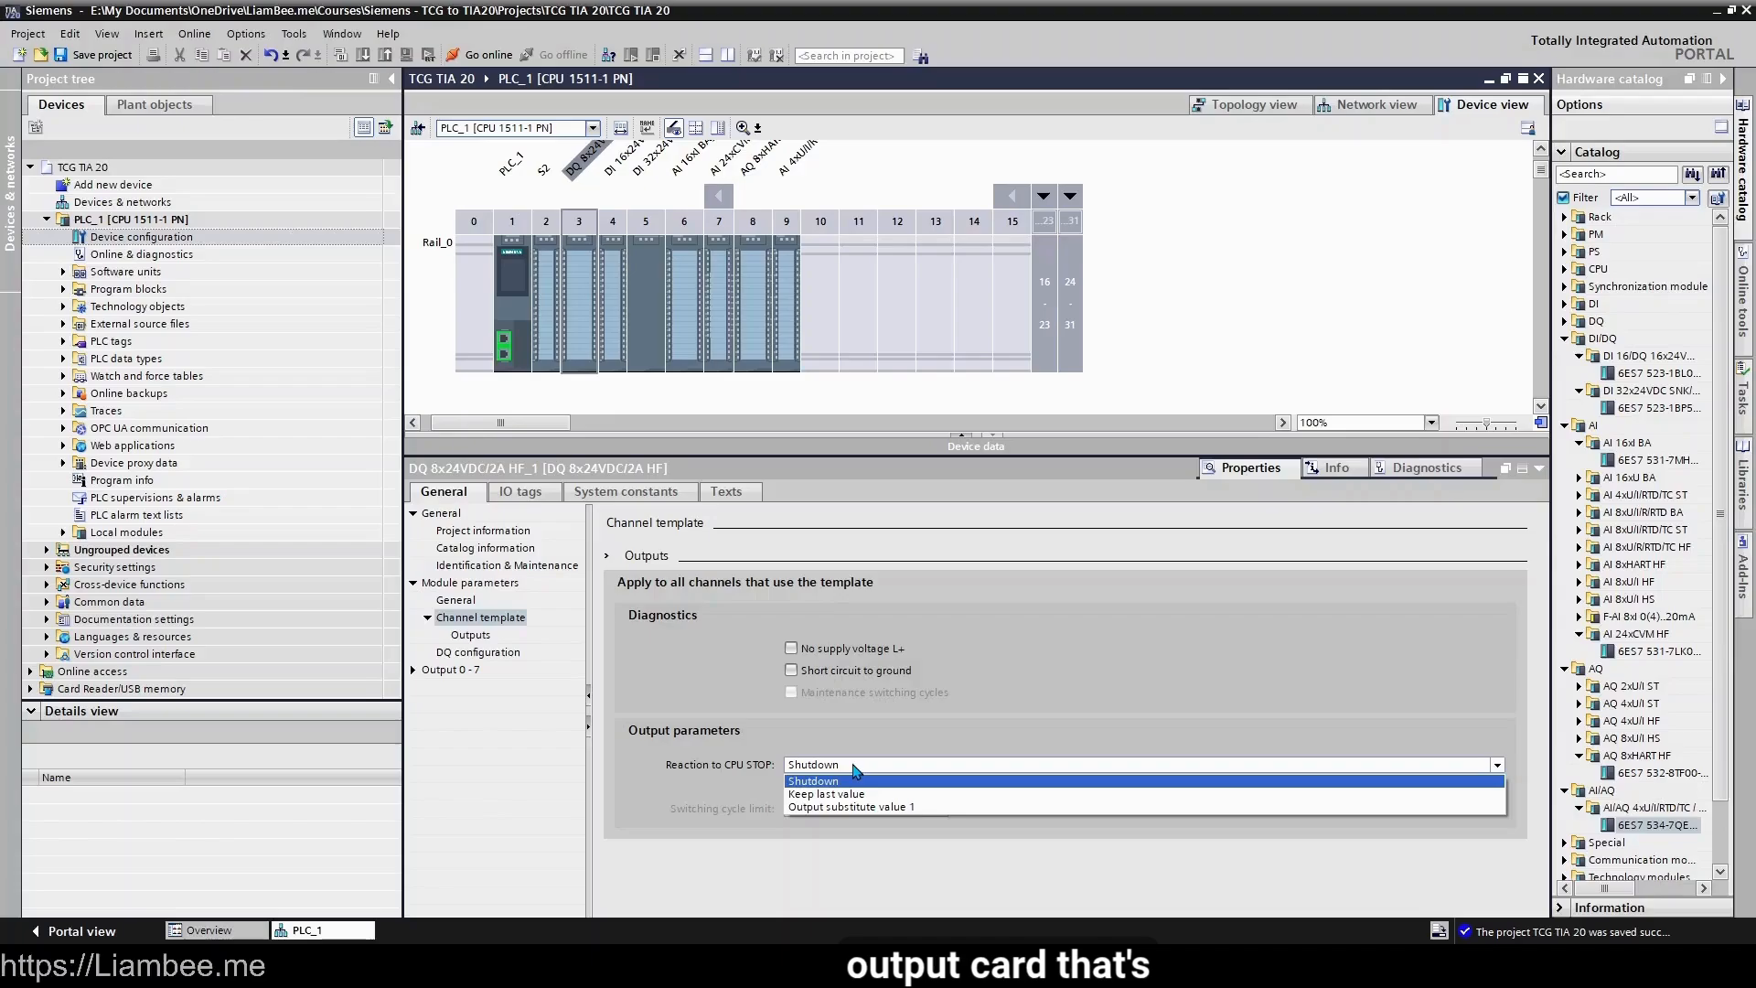
{"action": "left_click", "coordinate": [855, 781]}
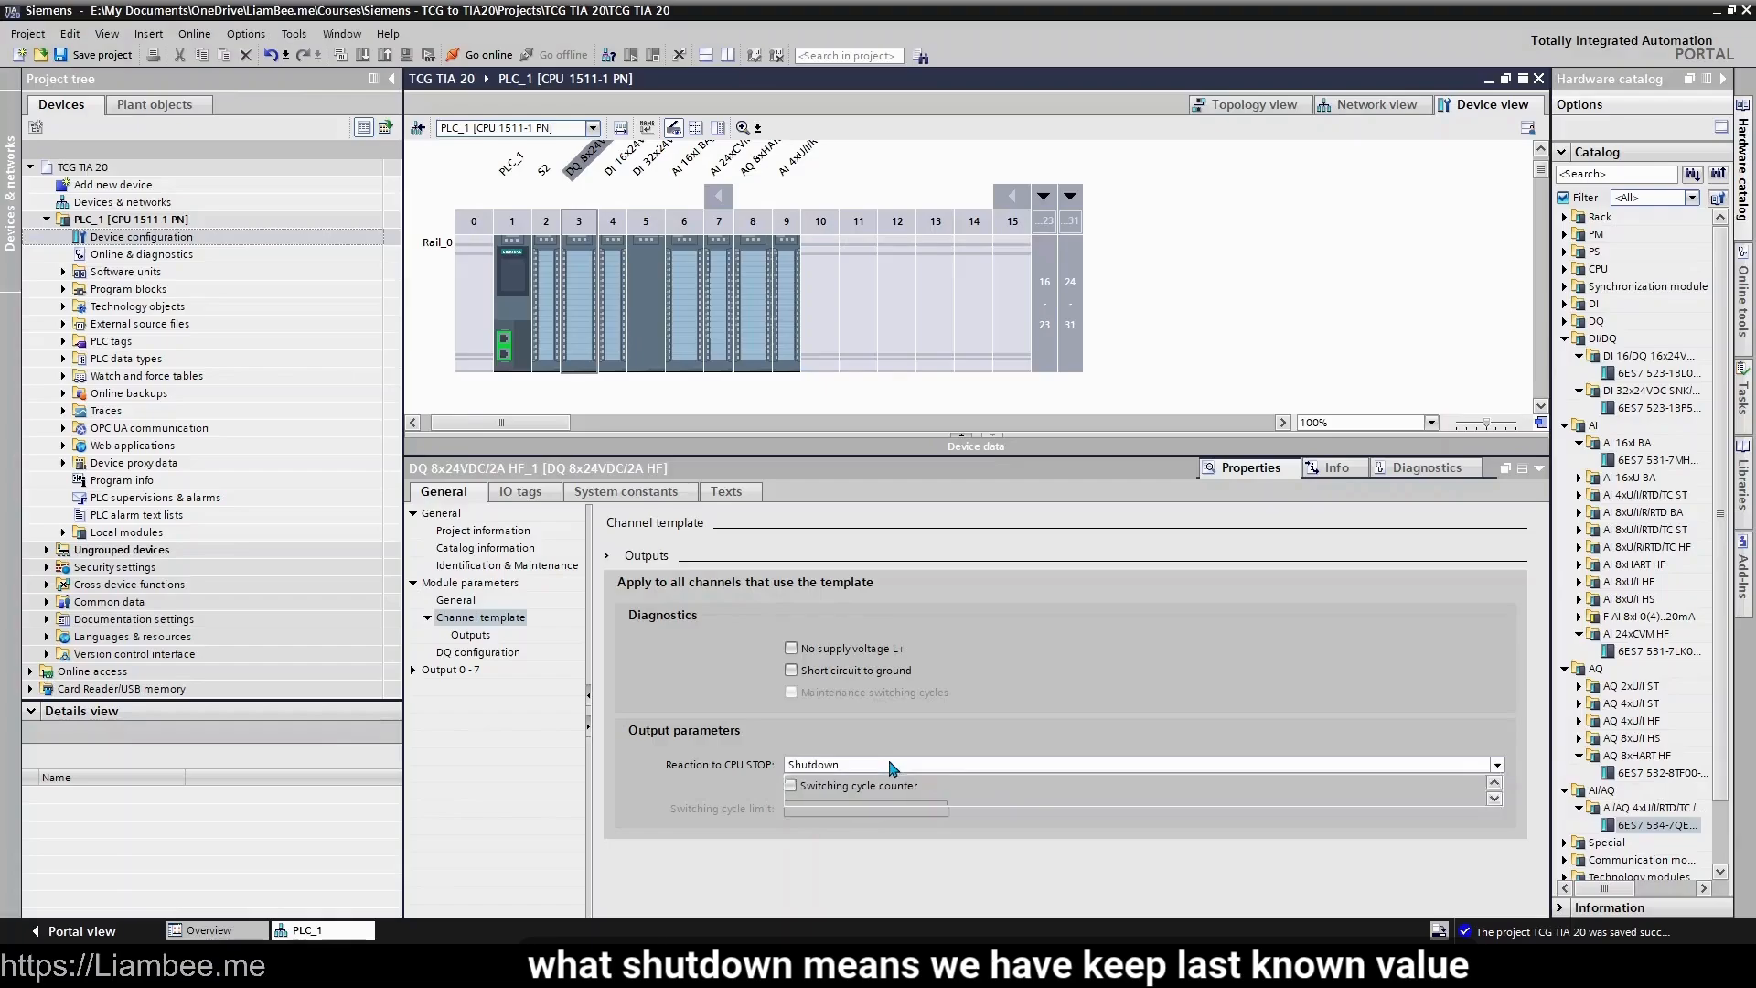
{"action": "left_click", "coordinate": [886, 767]}
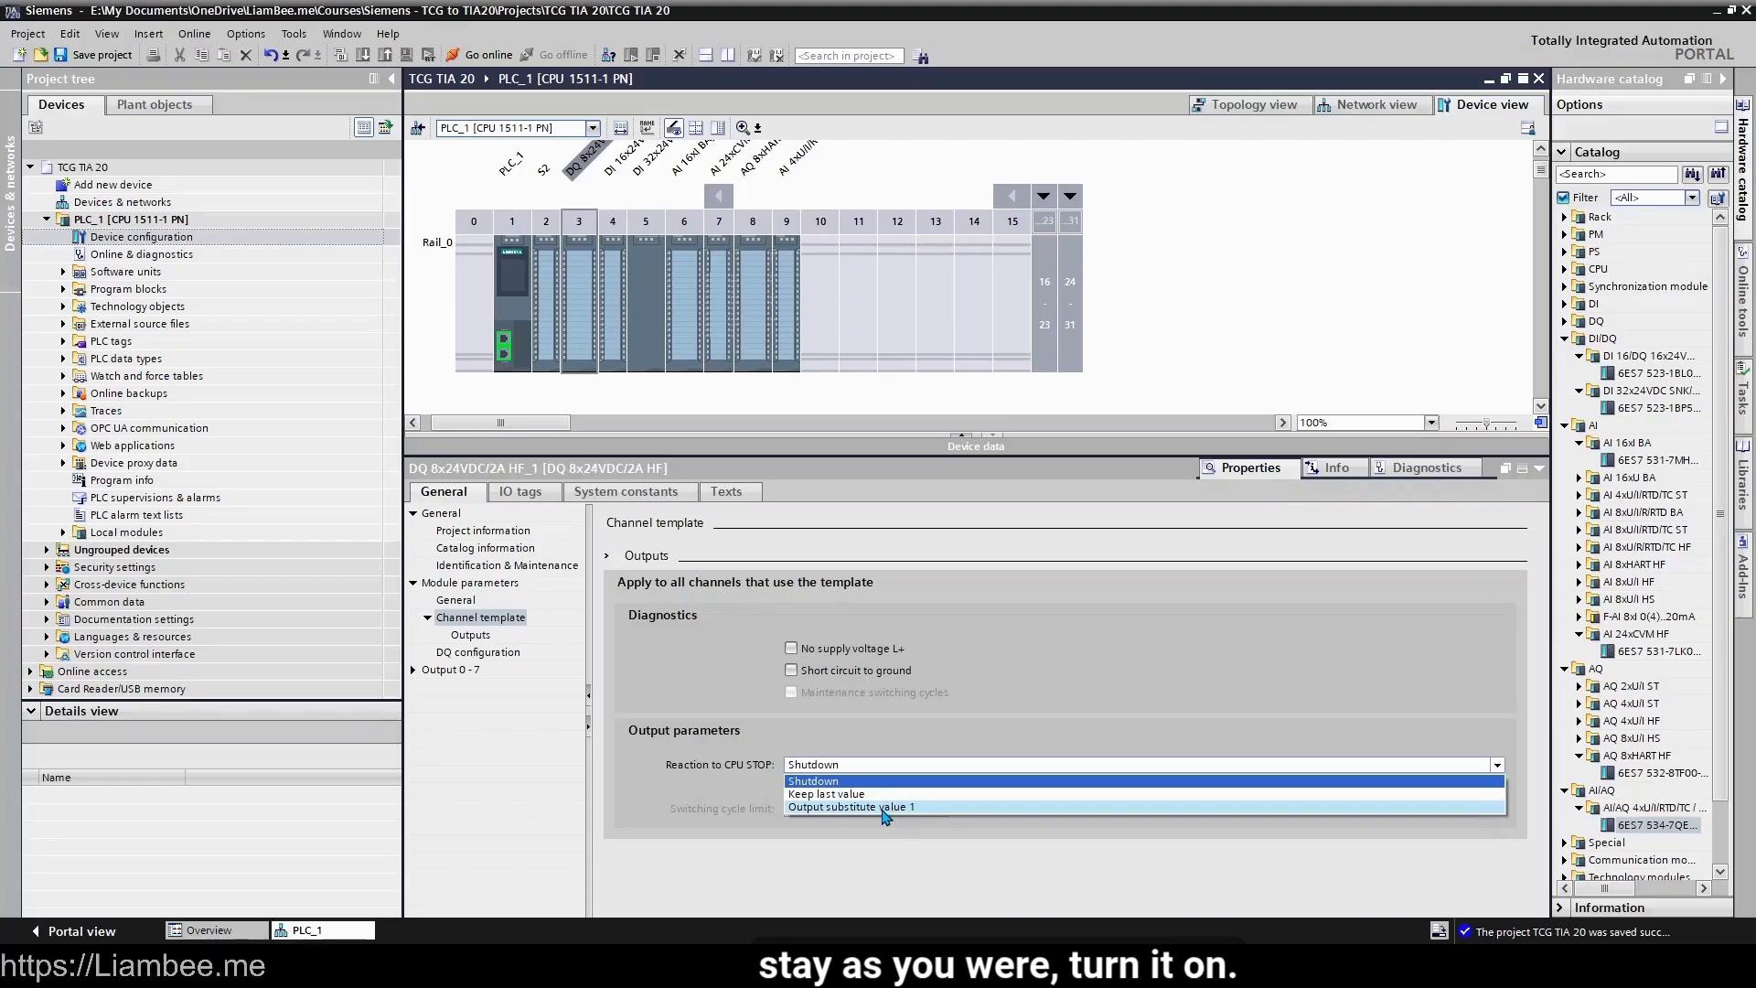
{"action": "left_click", "coordinate": [719, 816]}
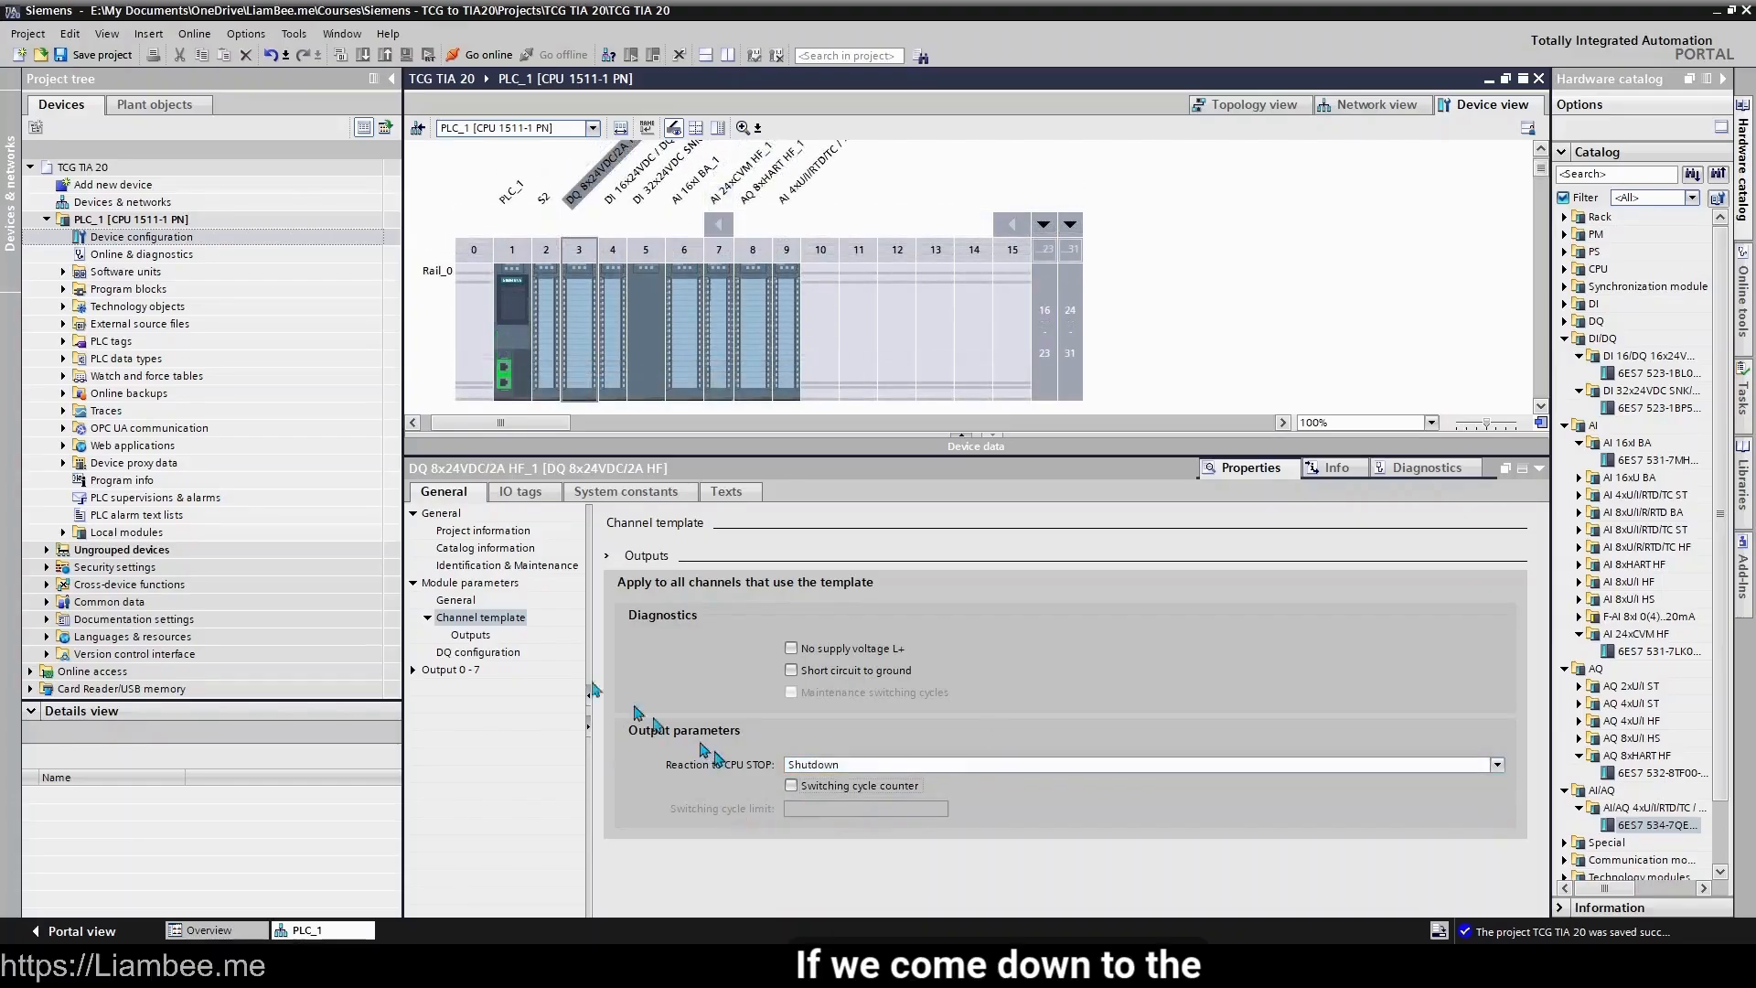
- Try the Value status option in the slot 3 output module's DQ configuration, and disable it again
{"action": "left_click", "coordinate": [470, 634]}
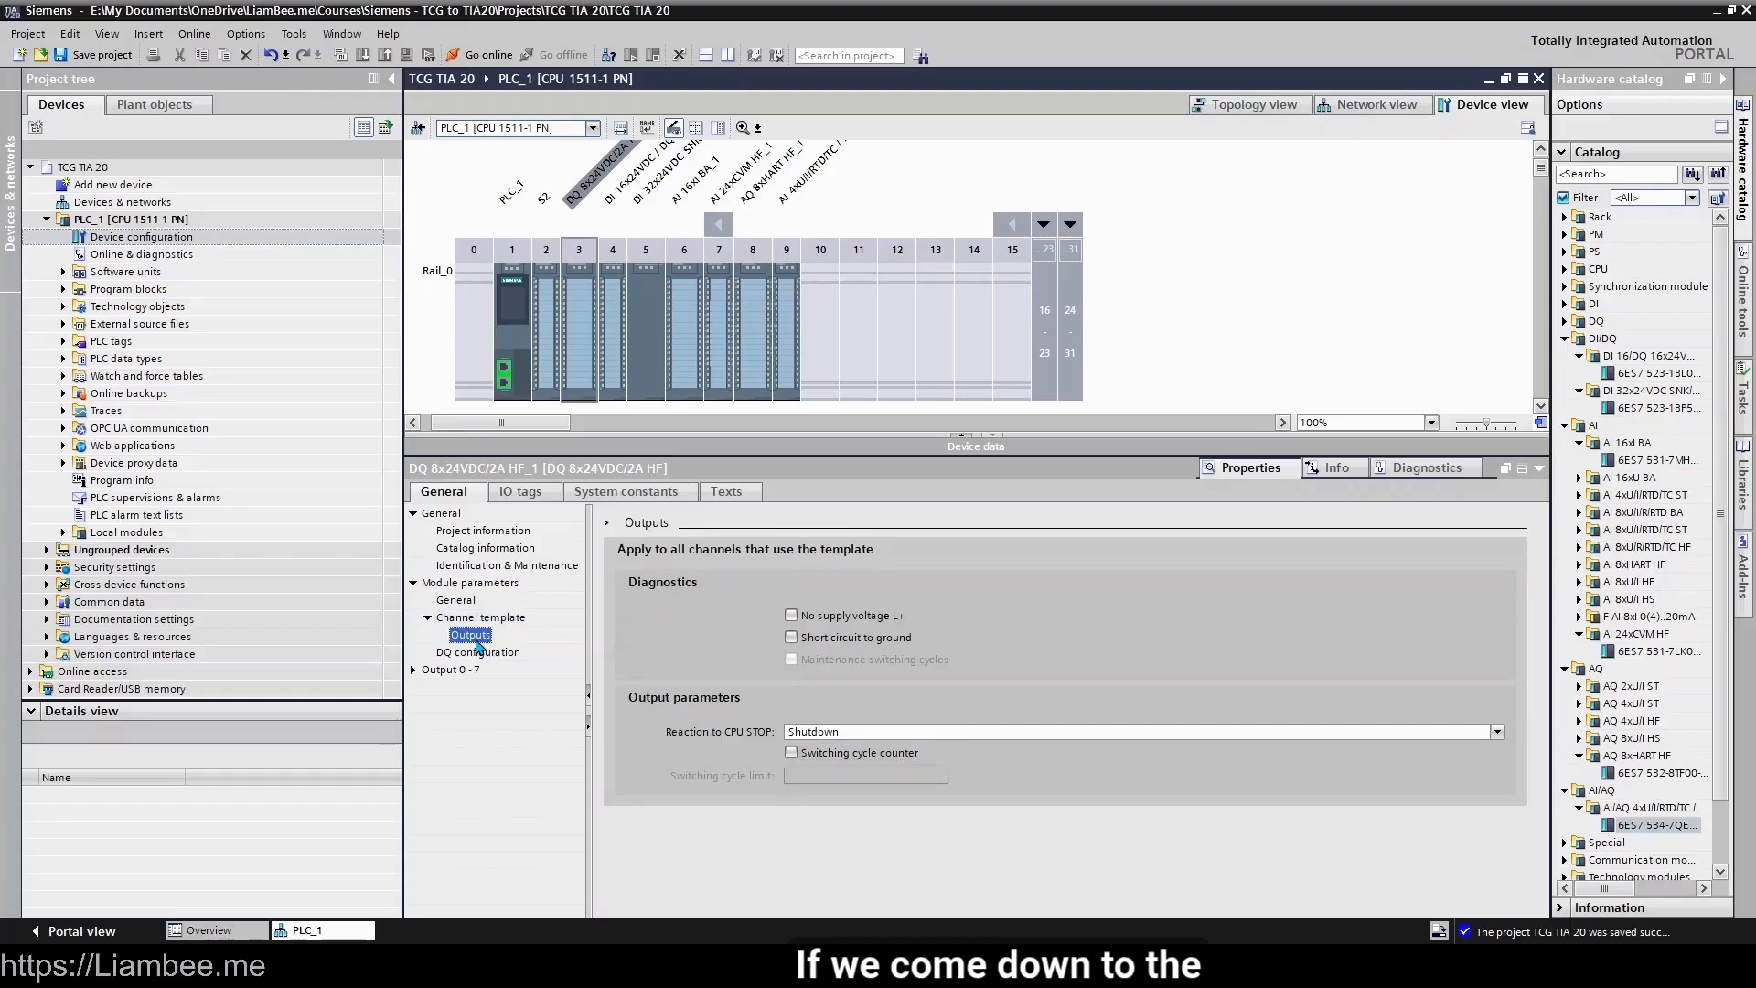
{"action": "left_click", "coordinate": [476, 652]}
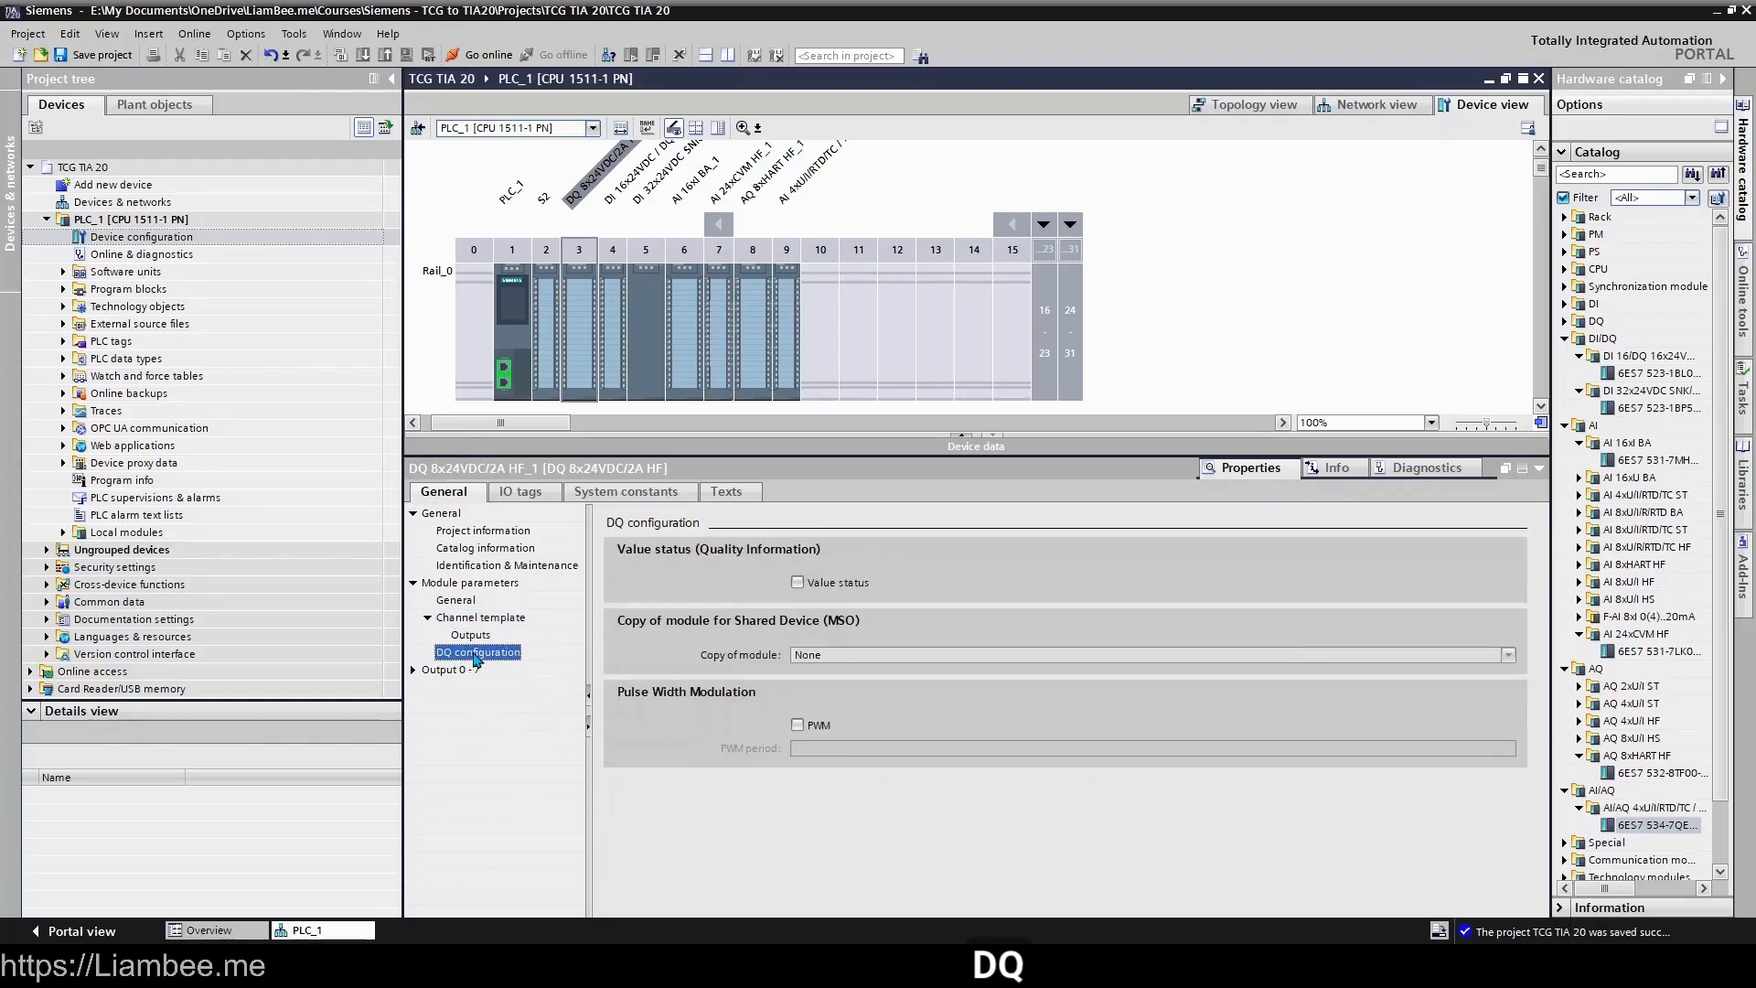
{"action": "left_click", "coordinate": [813, 590]}
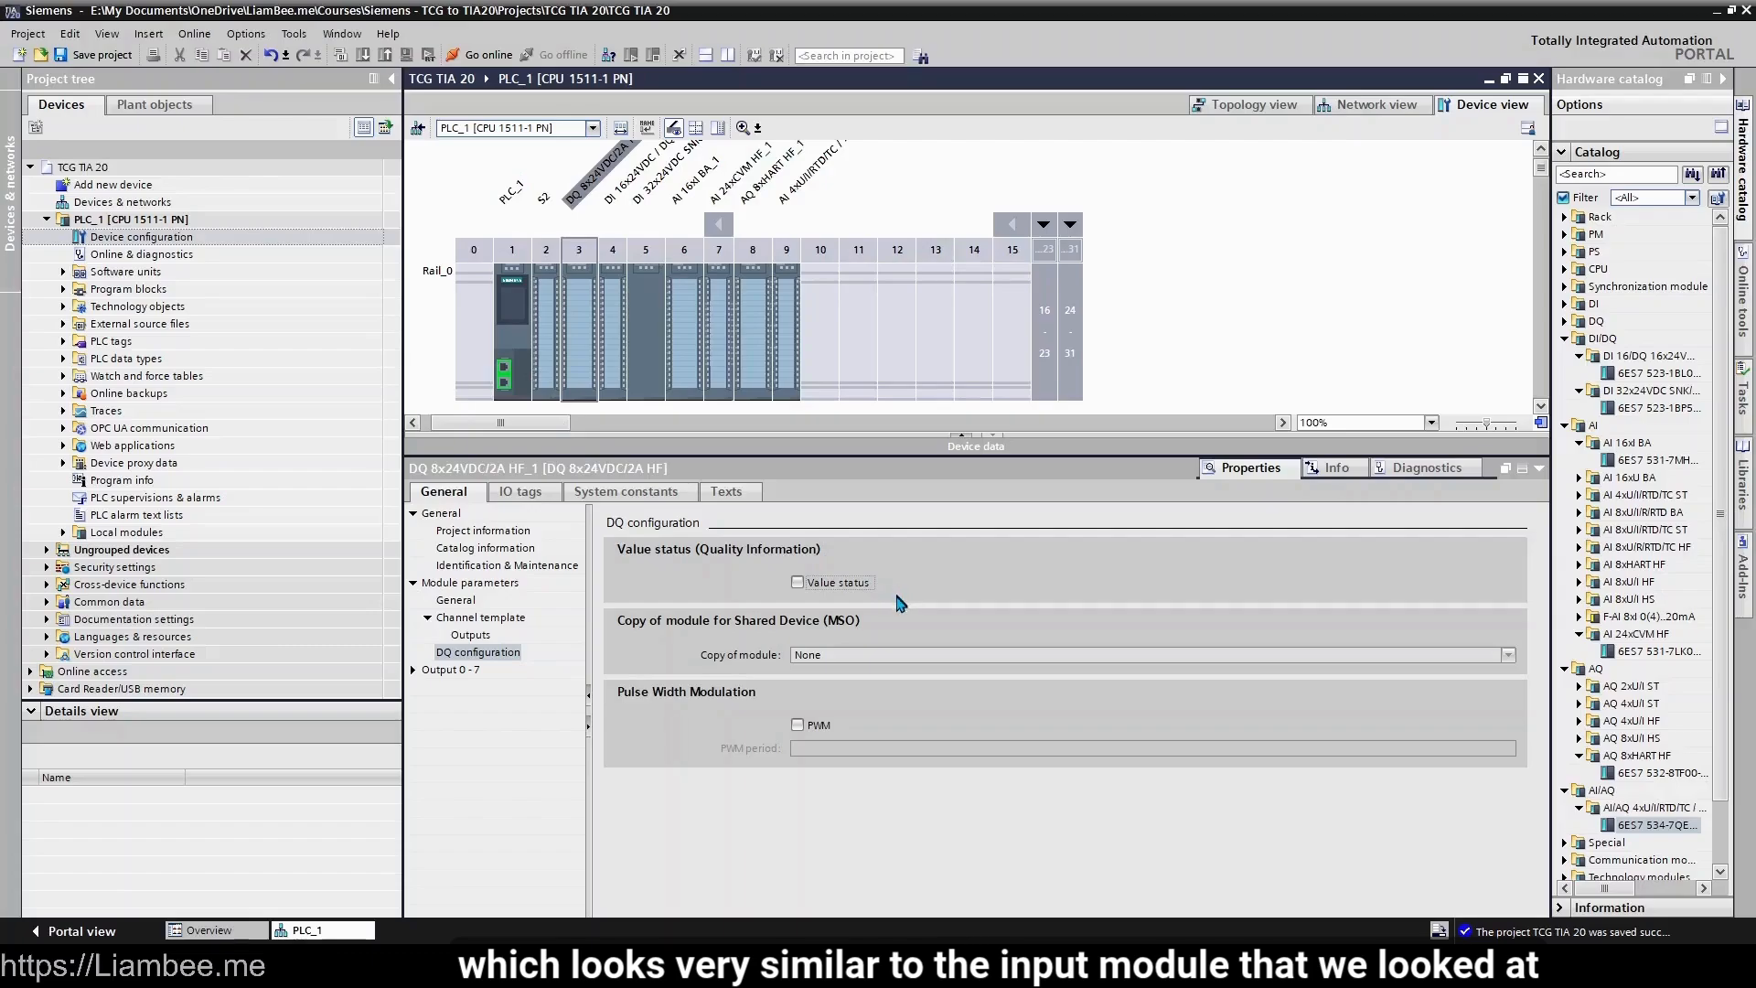
{"action": "left_click", "coordinate": [847, 586]}
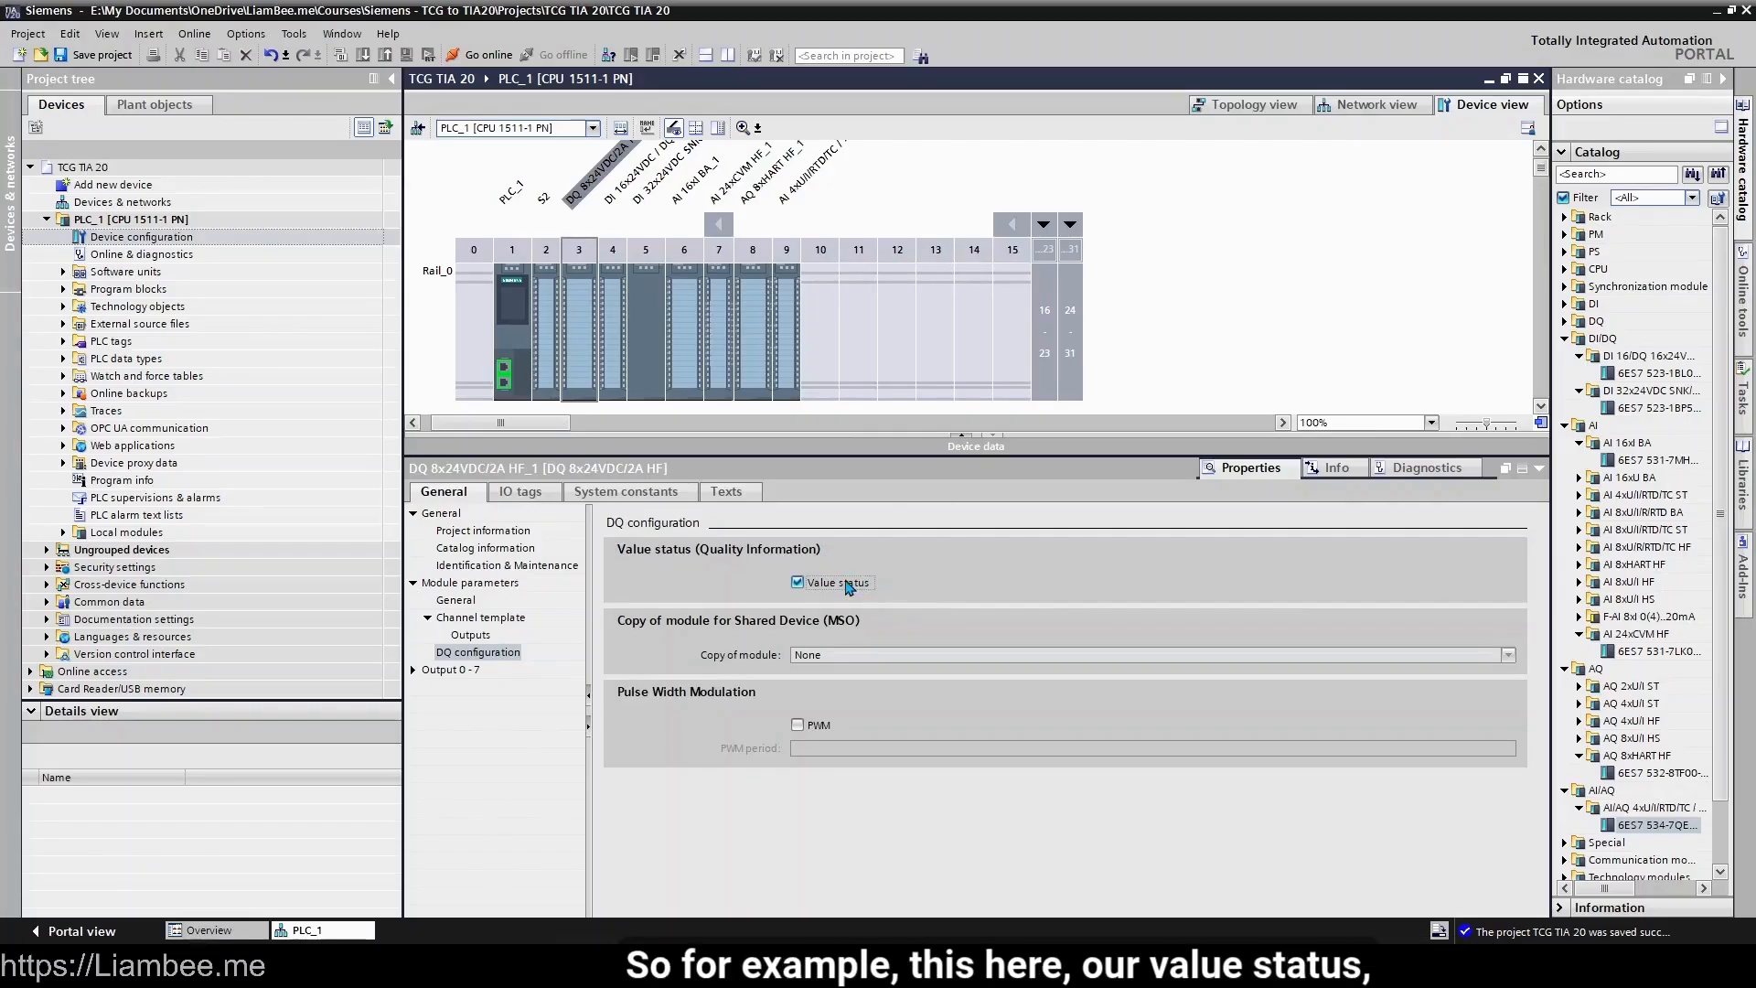
{"action": "left_click", "coordinate": [798, 584]}
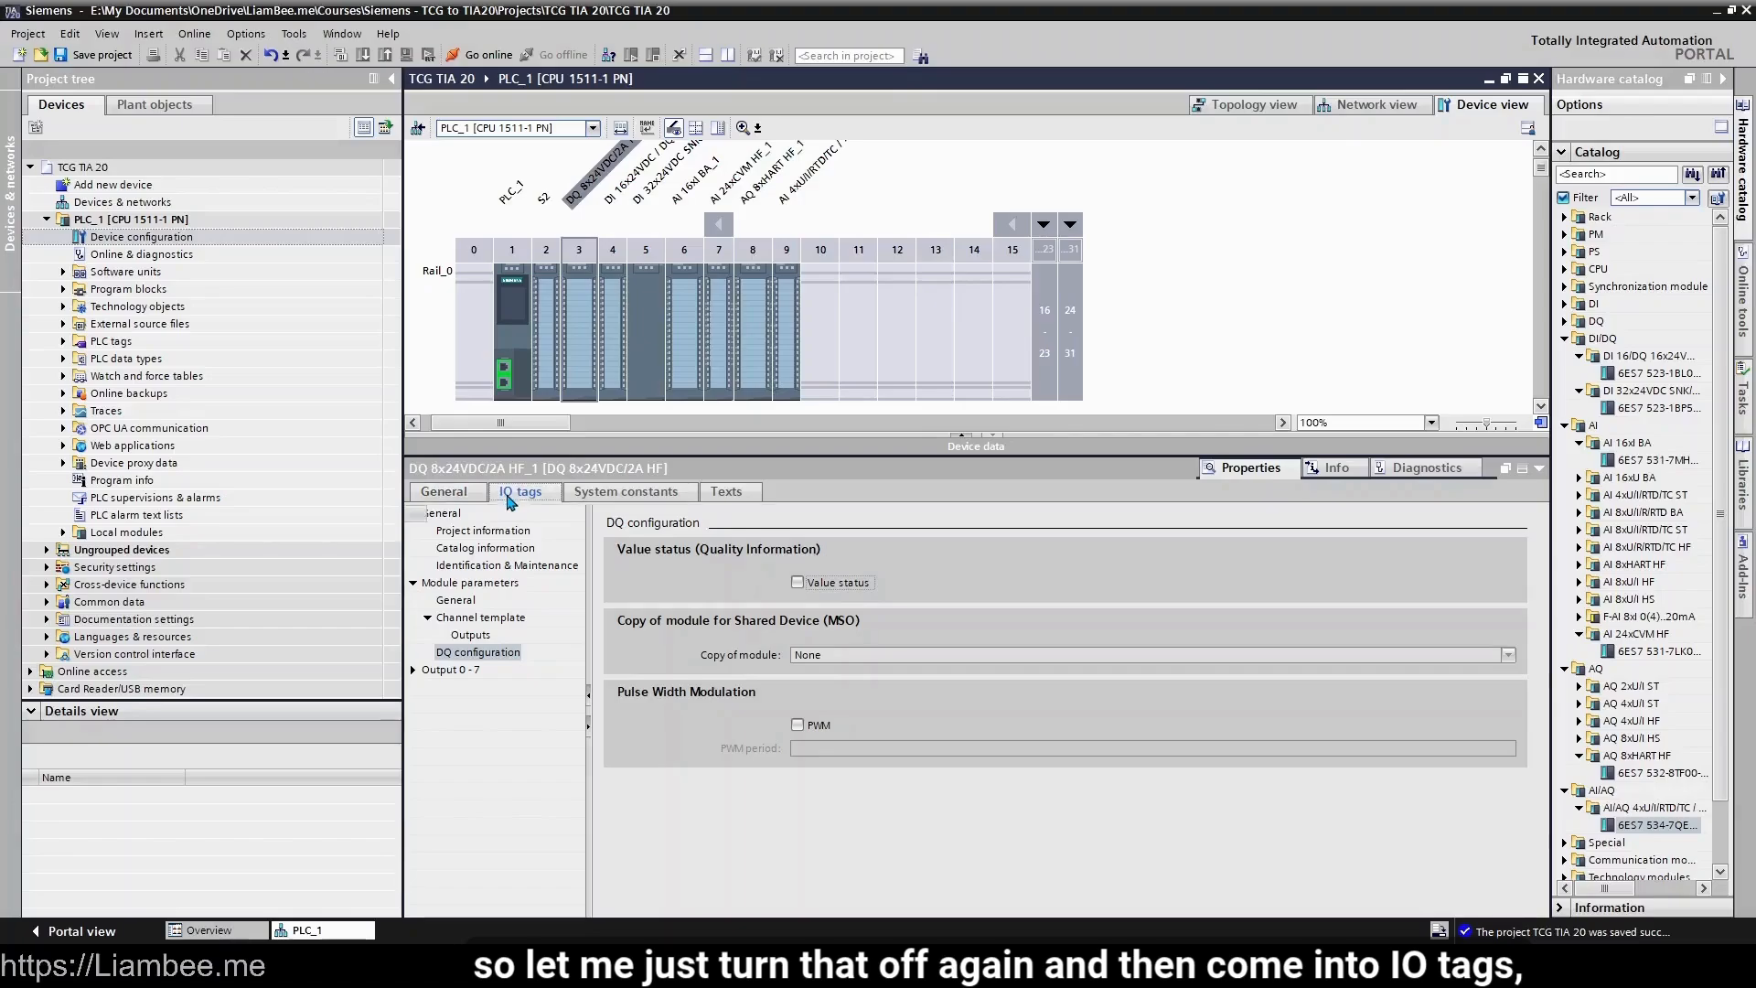
- Compare the output module's IO tags with Value status off and on, checking %Q0.0 against %I96.0, and leave Value status disabled
{"action": "left_click", "coordinate": [510, 495]}
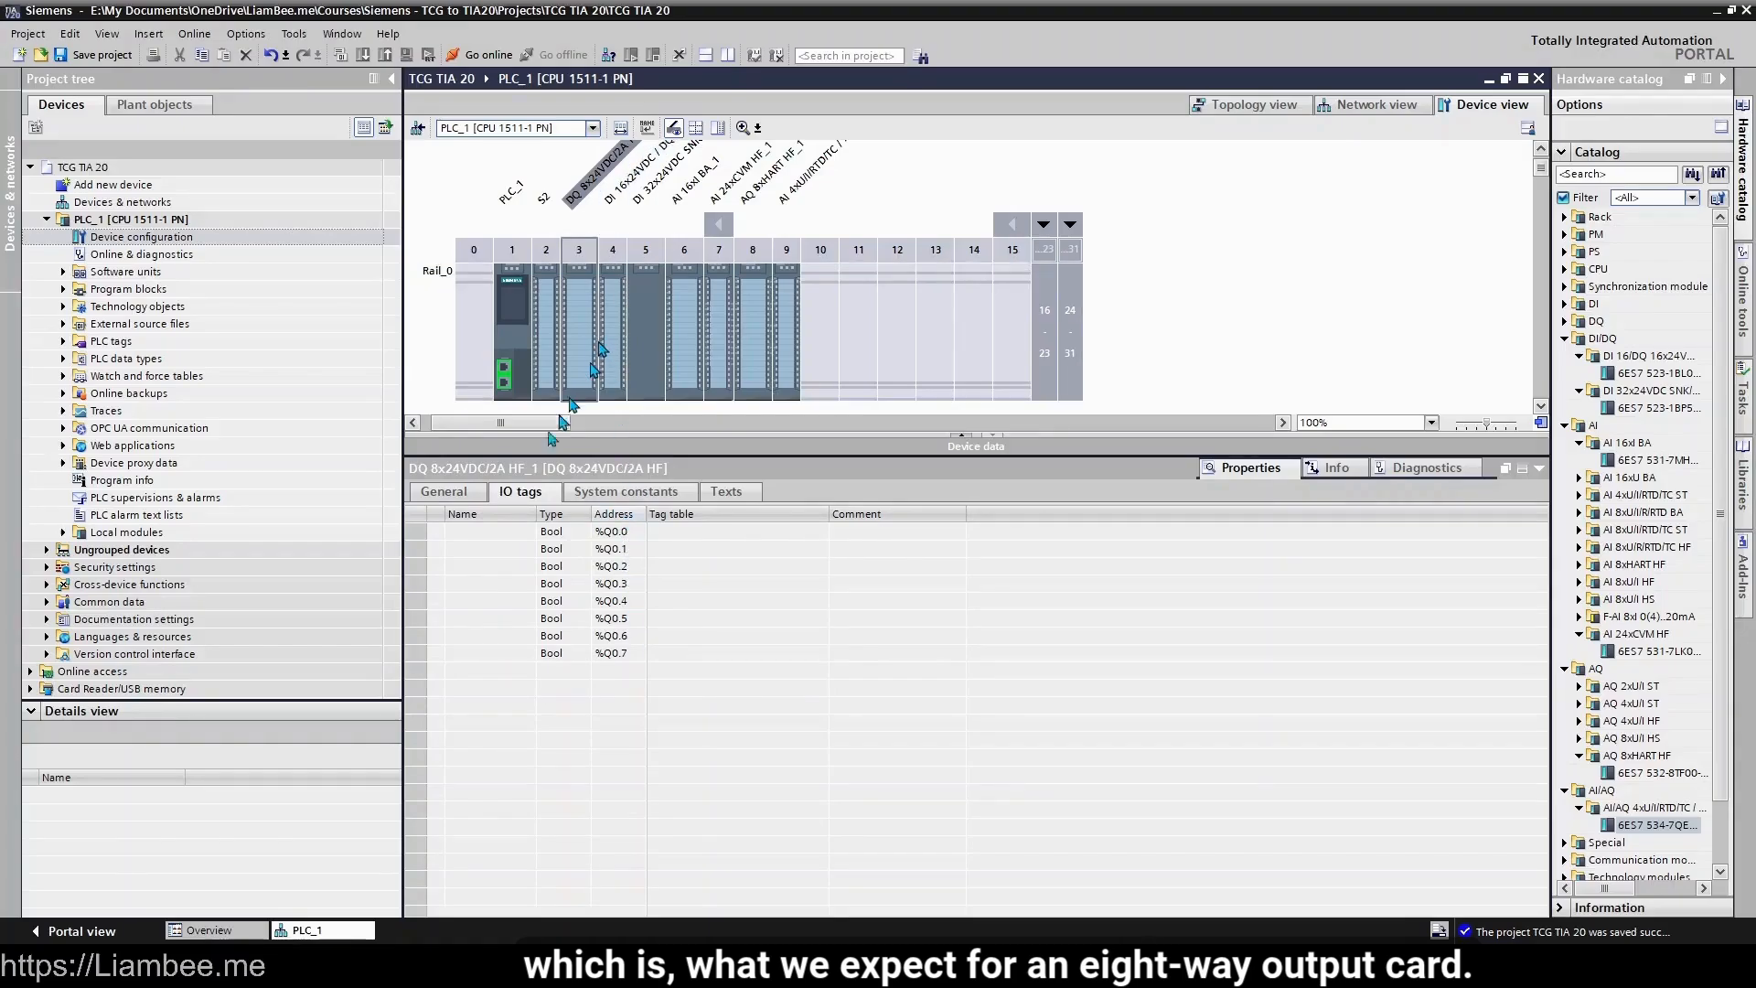
{"action": "left_click", "coordinate": [444, 491]}
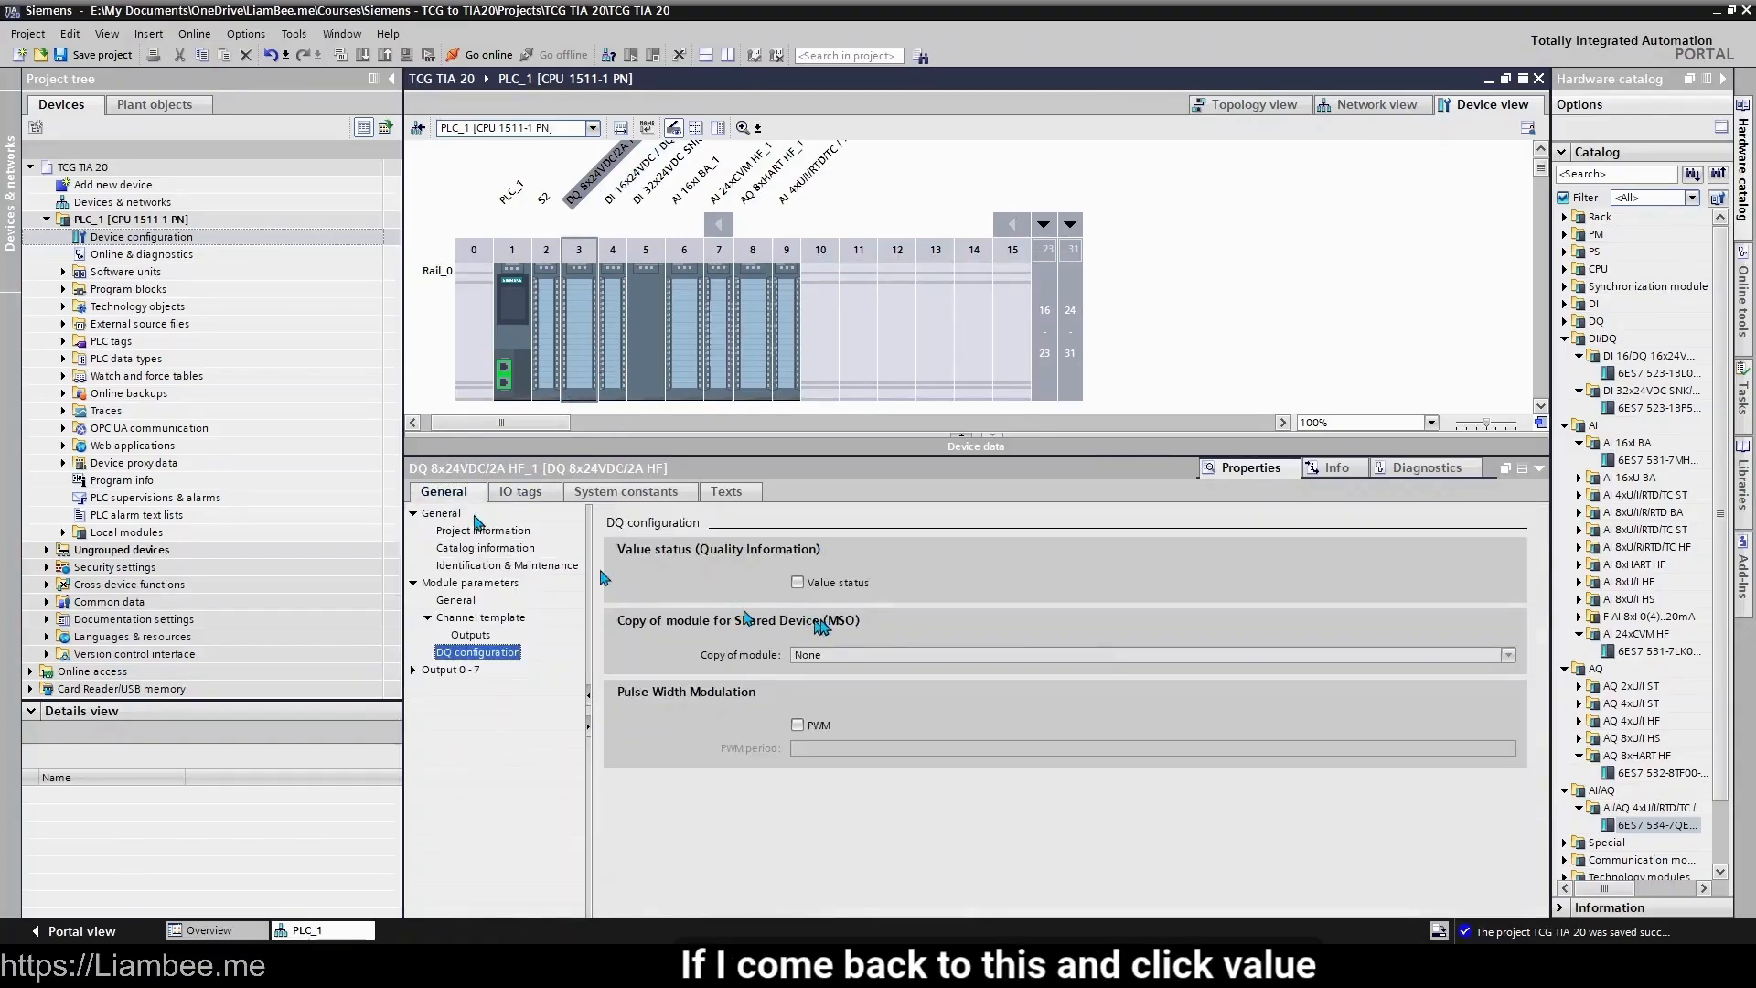
{"action": "left_click", "coordinate": [797, 582]}
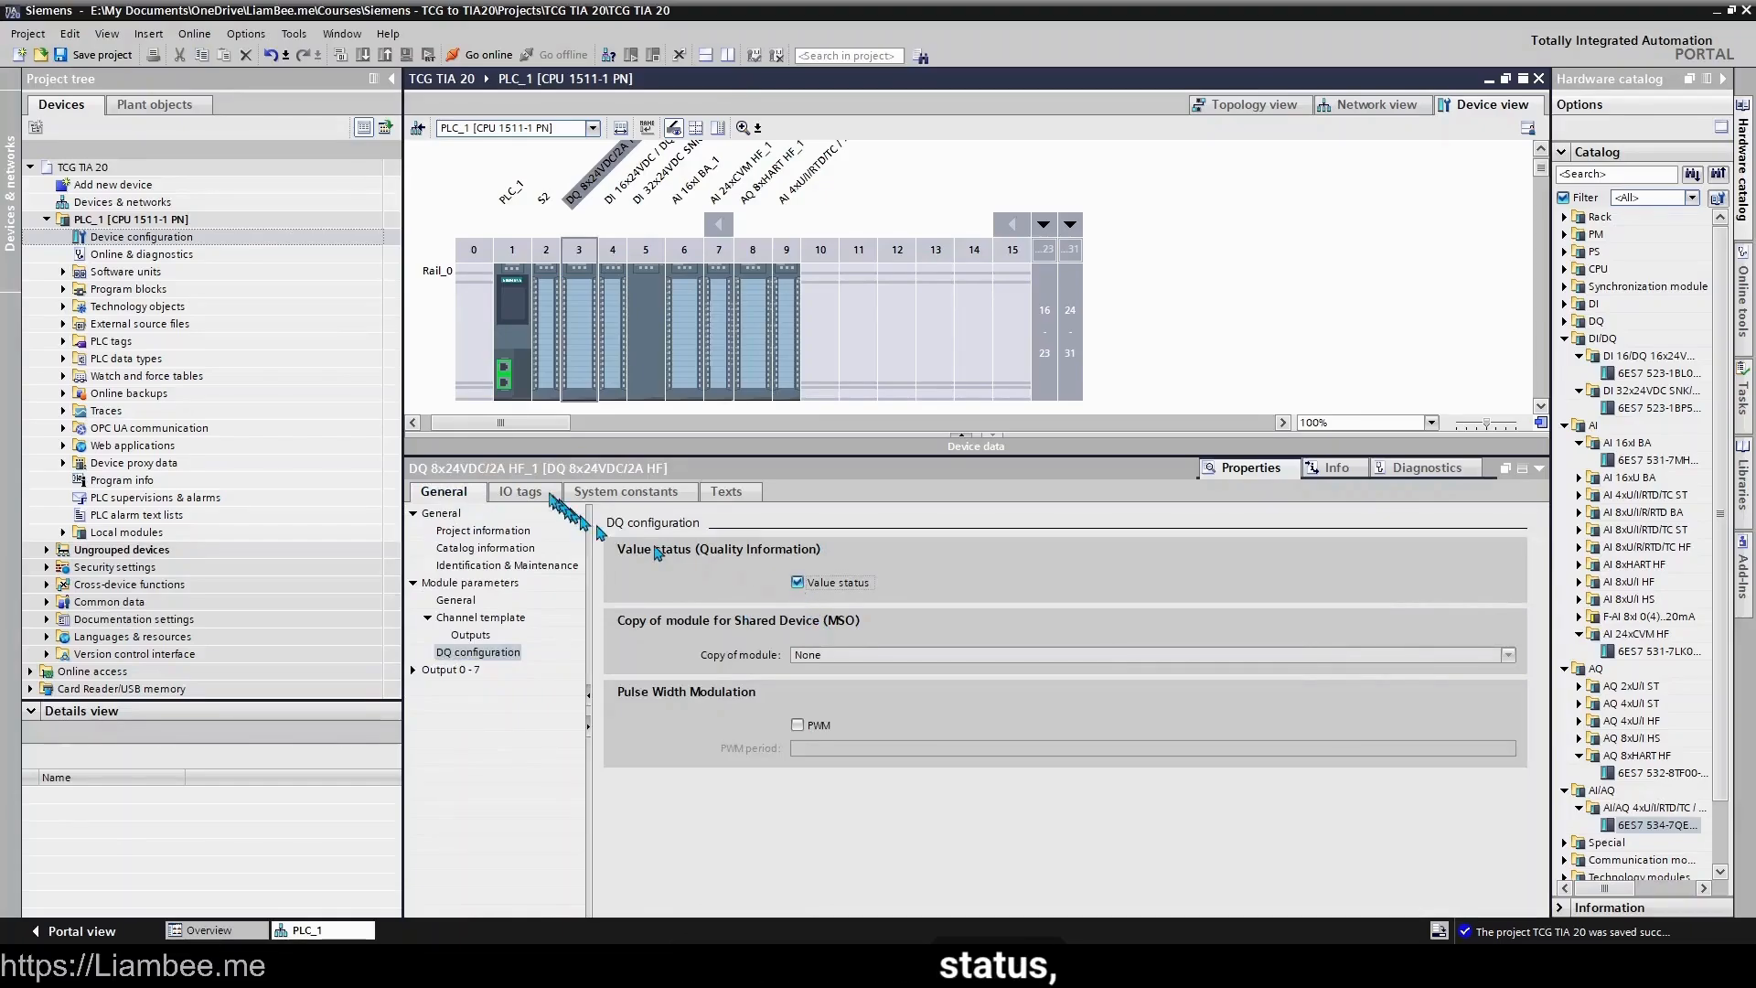
{"action": "left_click", "coordinate": [541, 495]}
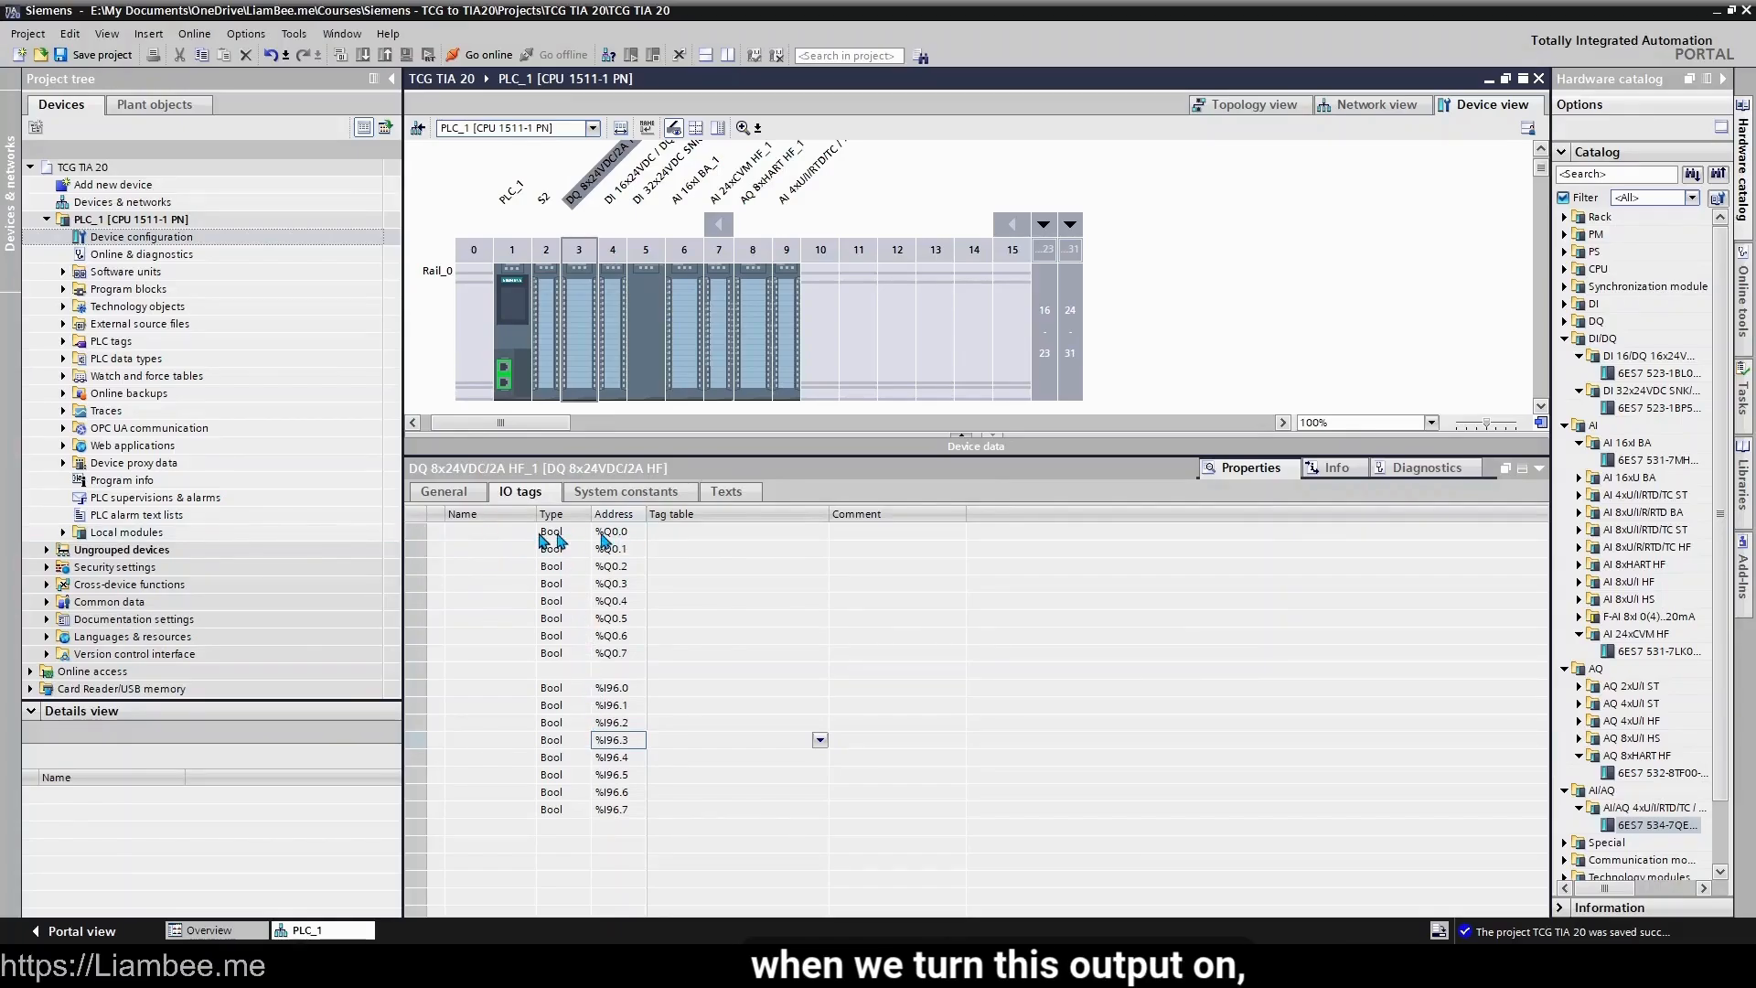
{"action": "left_click", "coordinate": [626, 534]}
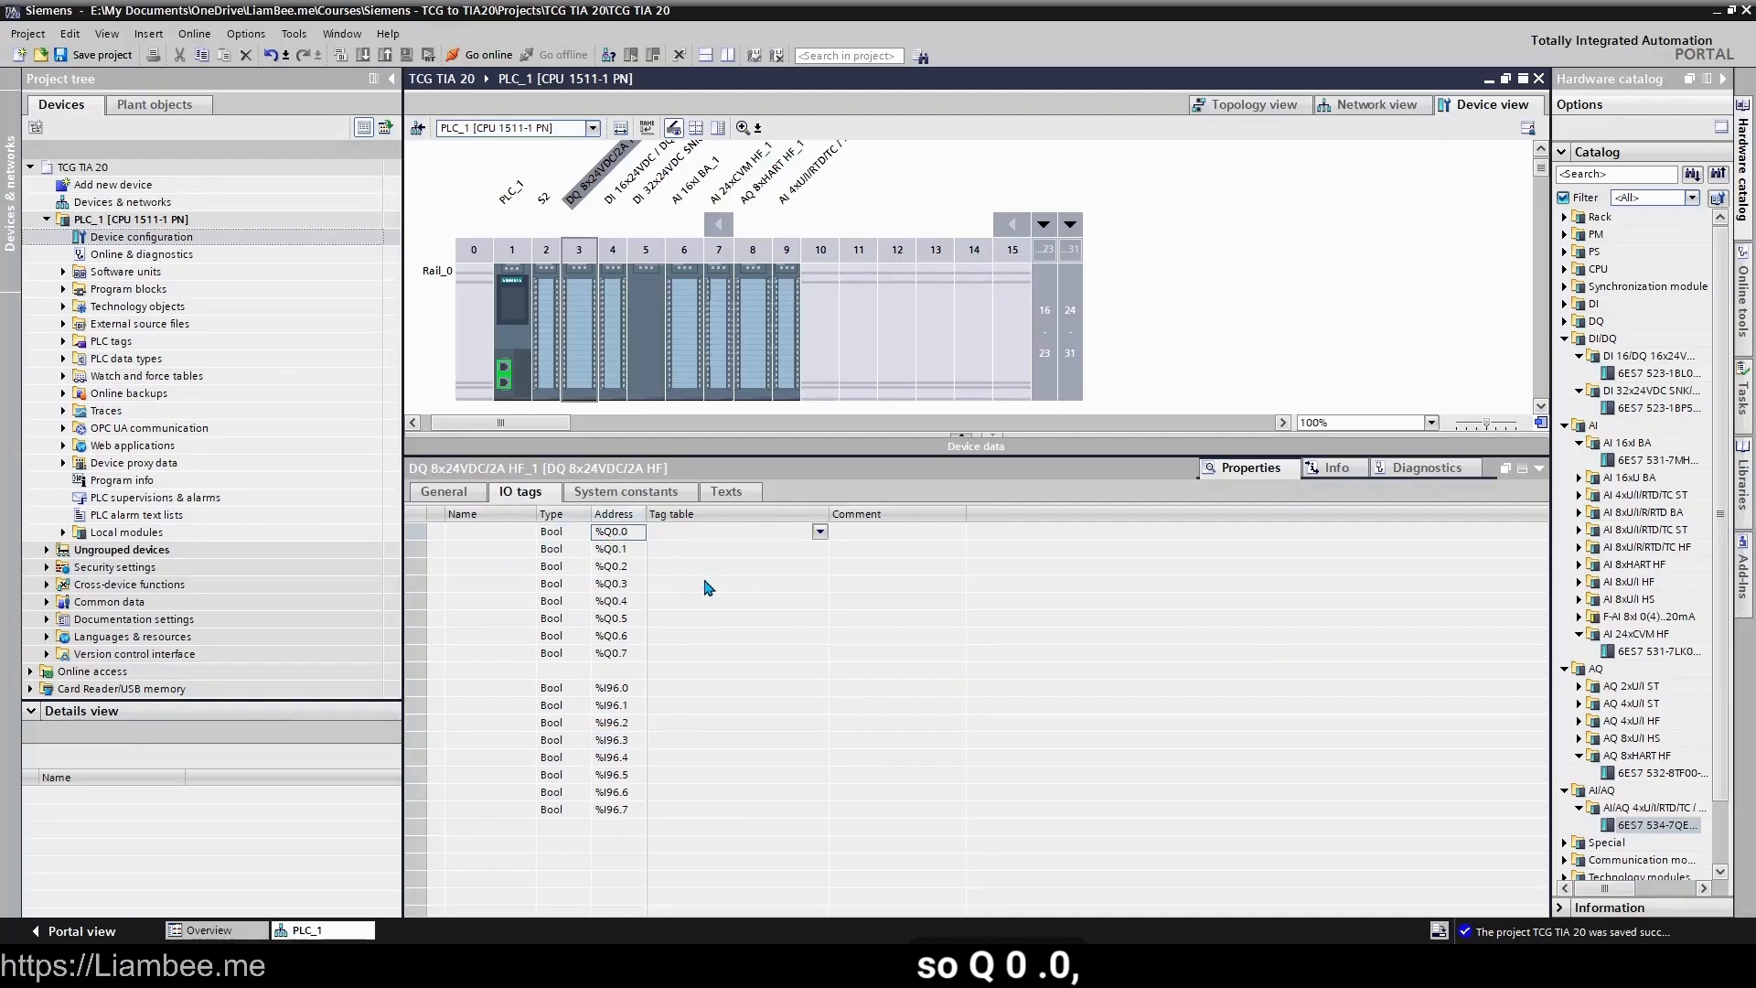
{"action": "left_click", "coordinate": [626, 690]}
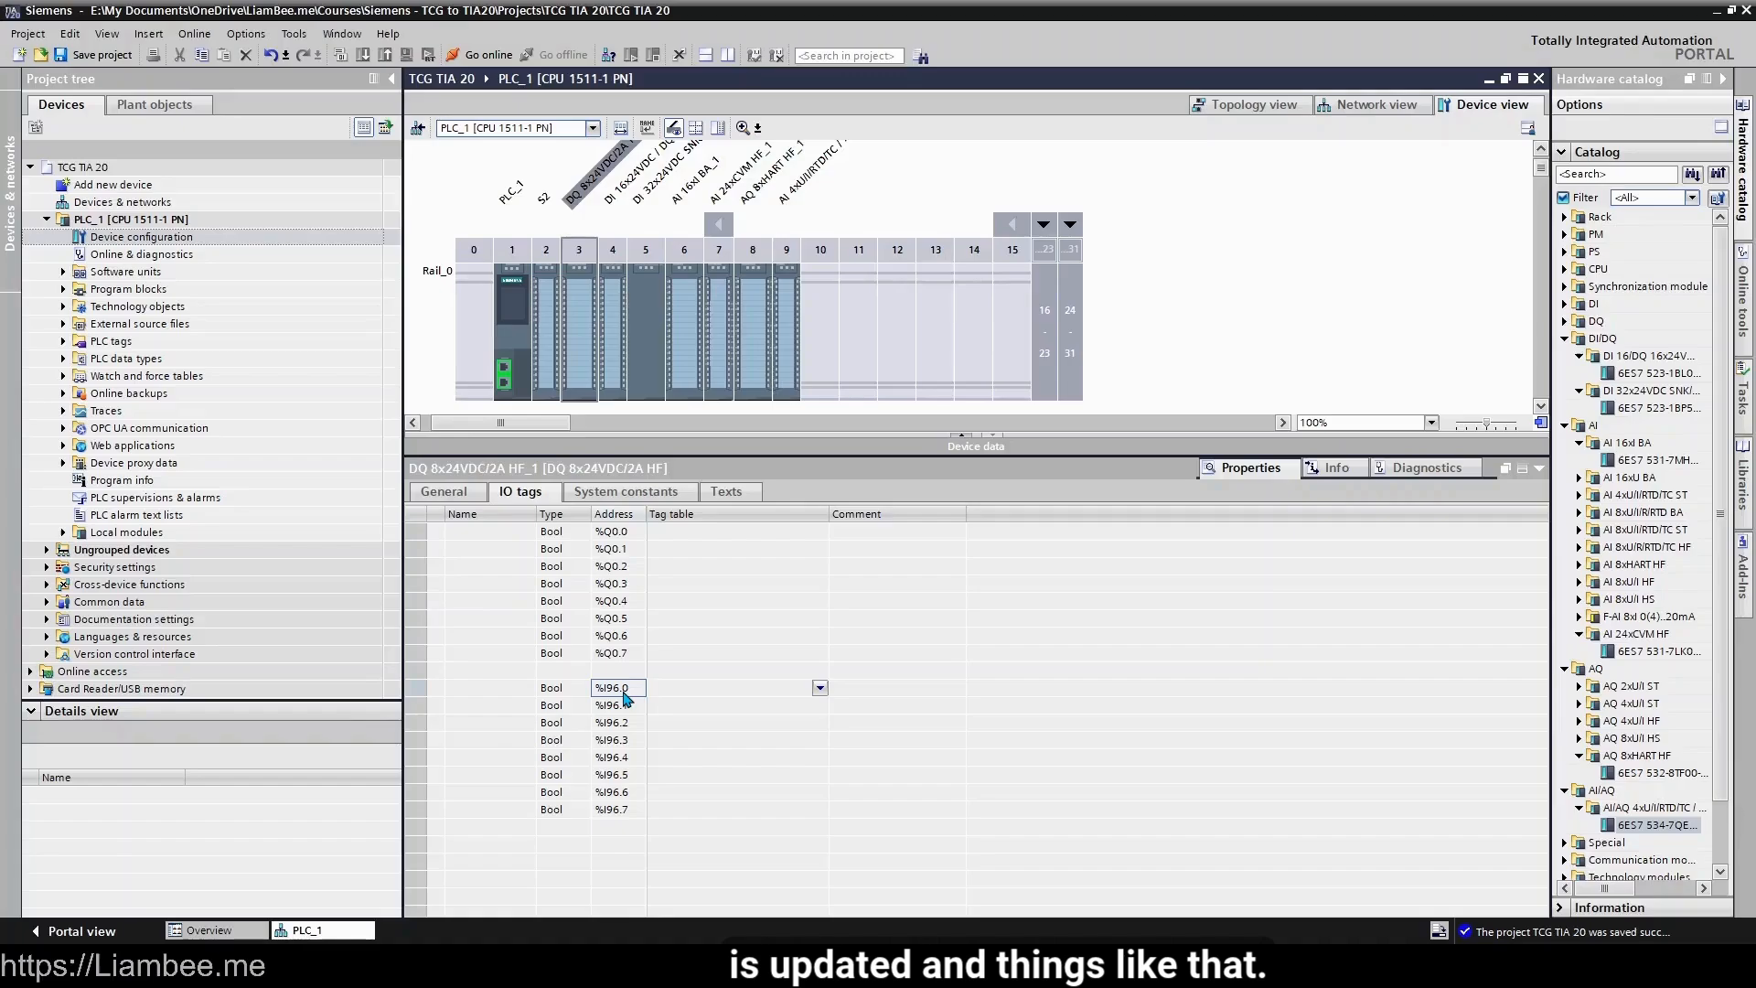
{"action": "left_click", "coordinate": [444, 493]}
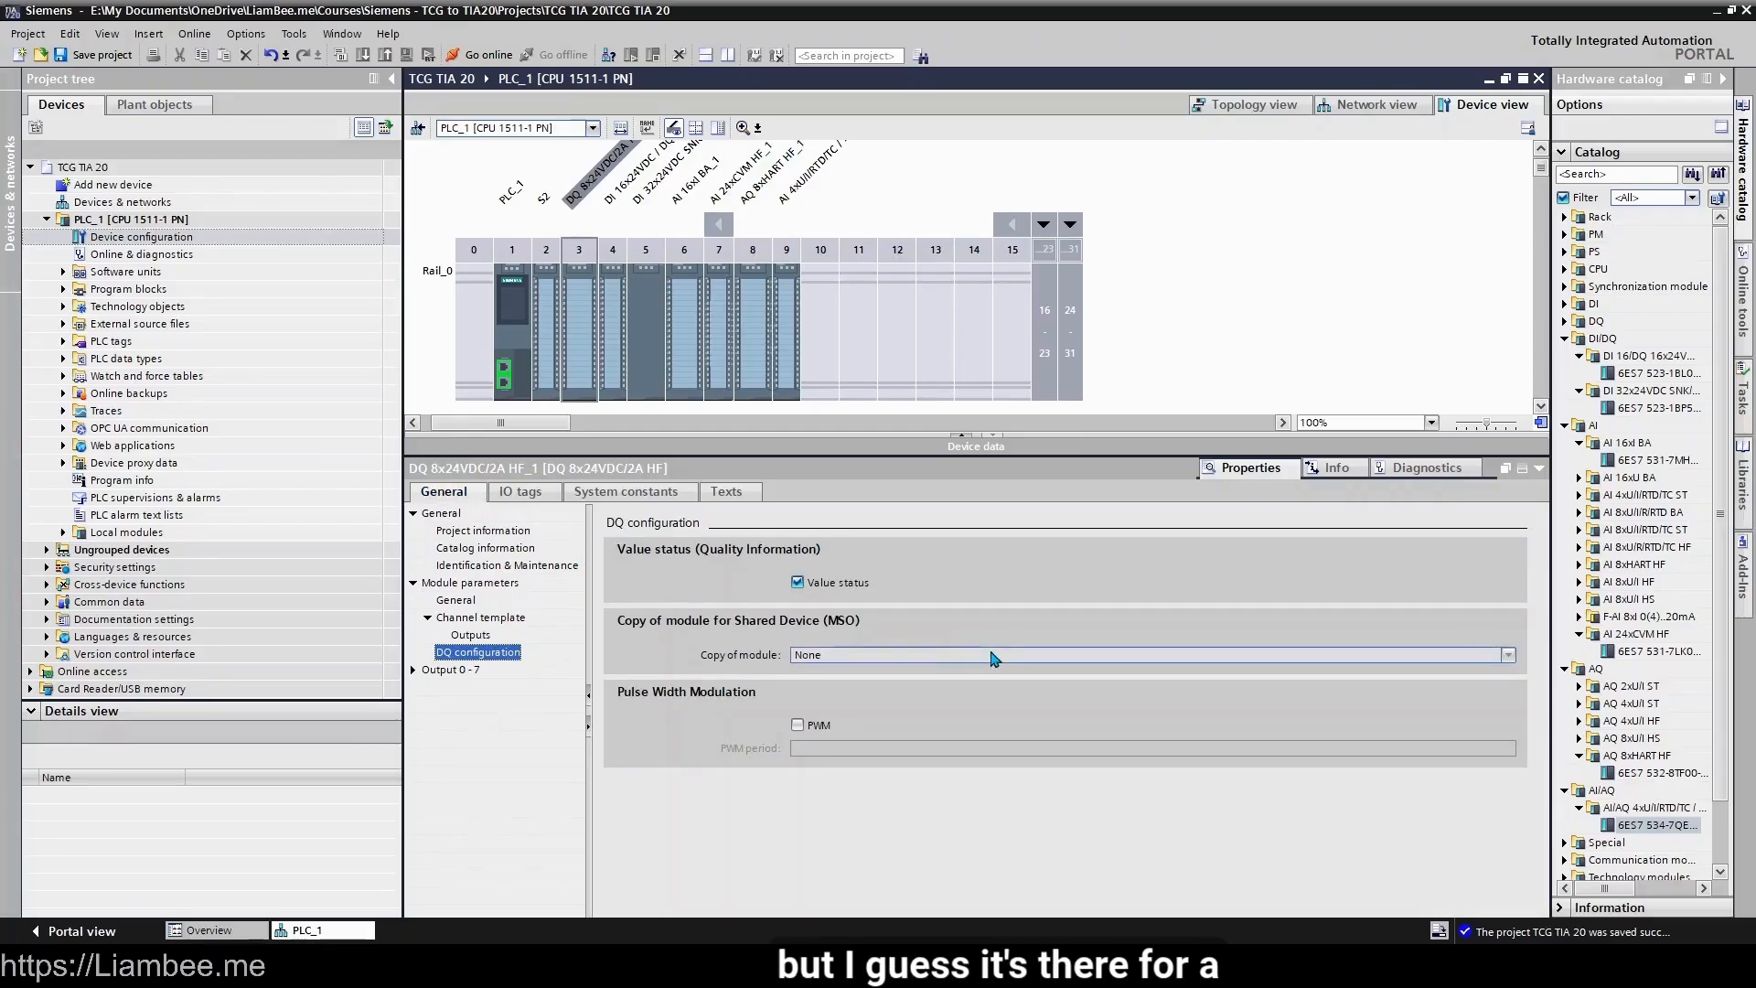
{"action": "left_click", "coordinate": [795, 584]}
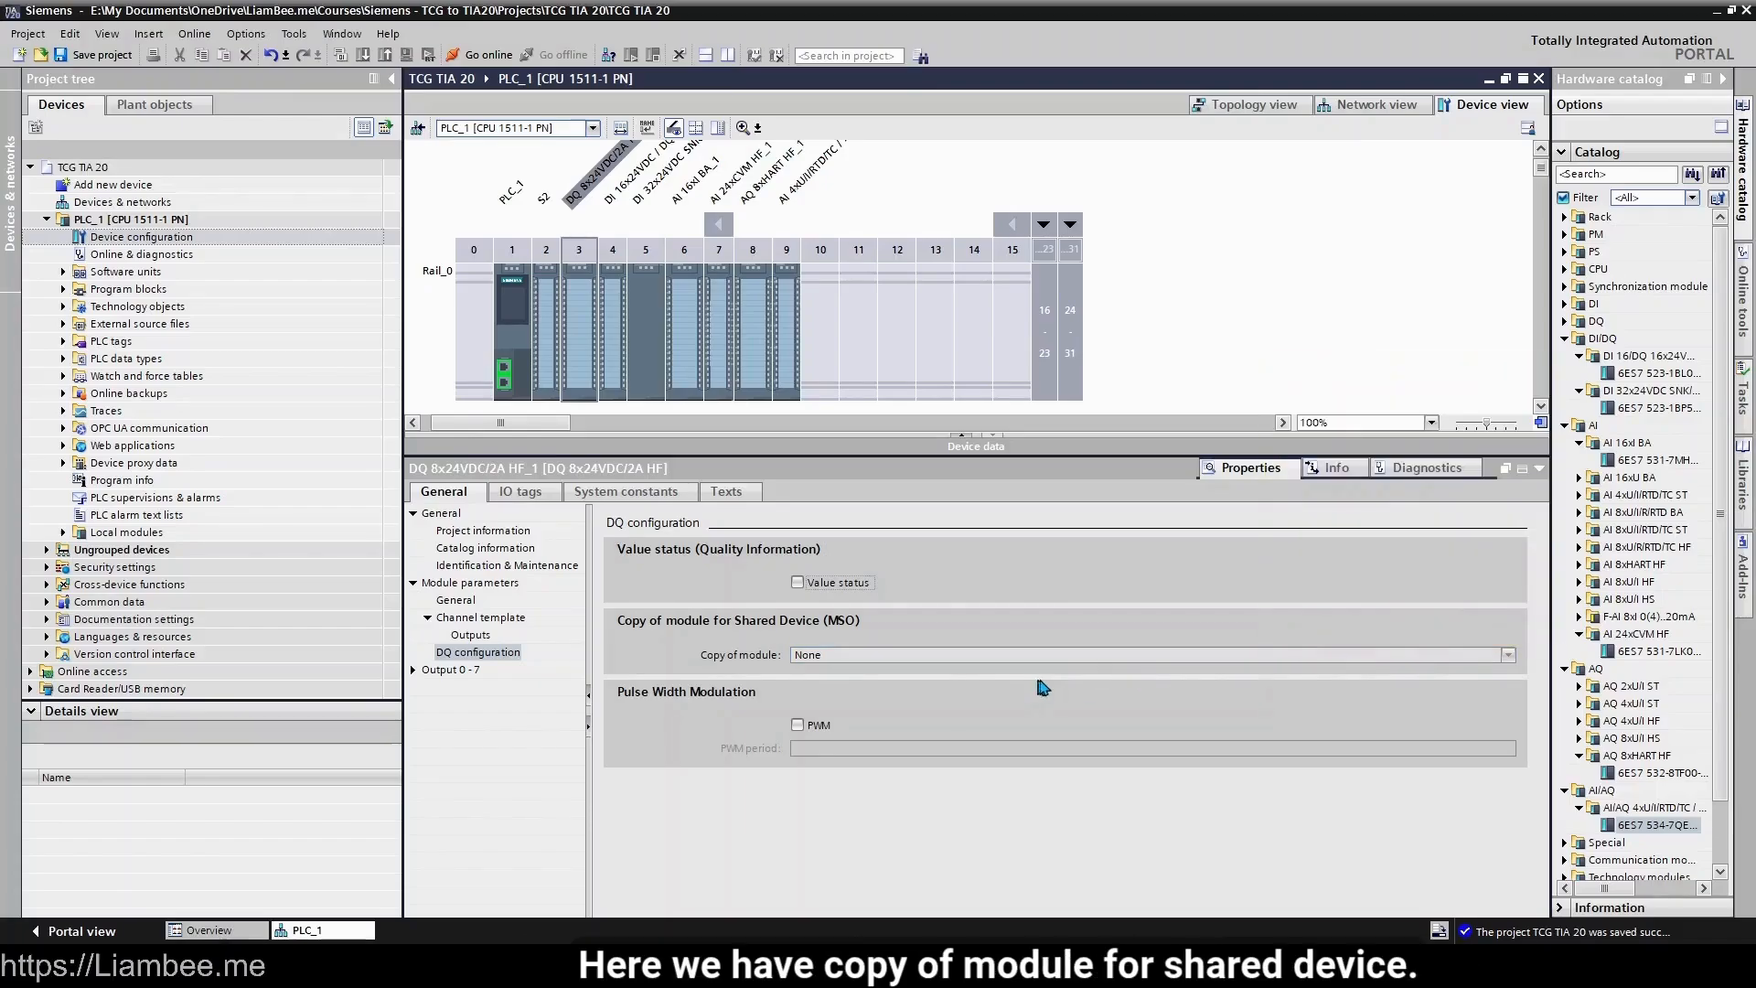
- Check the shared-device Copy of module setting, keeping None, and try the PWM option before disabling it again
{"action": "left_click", "coordinate": [872, 665]}
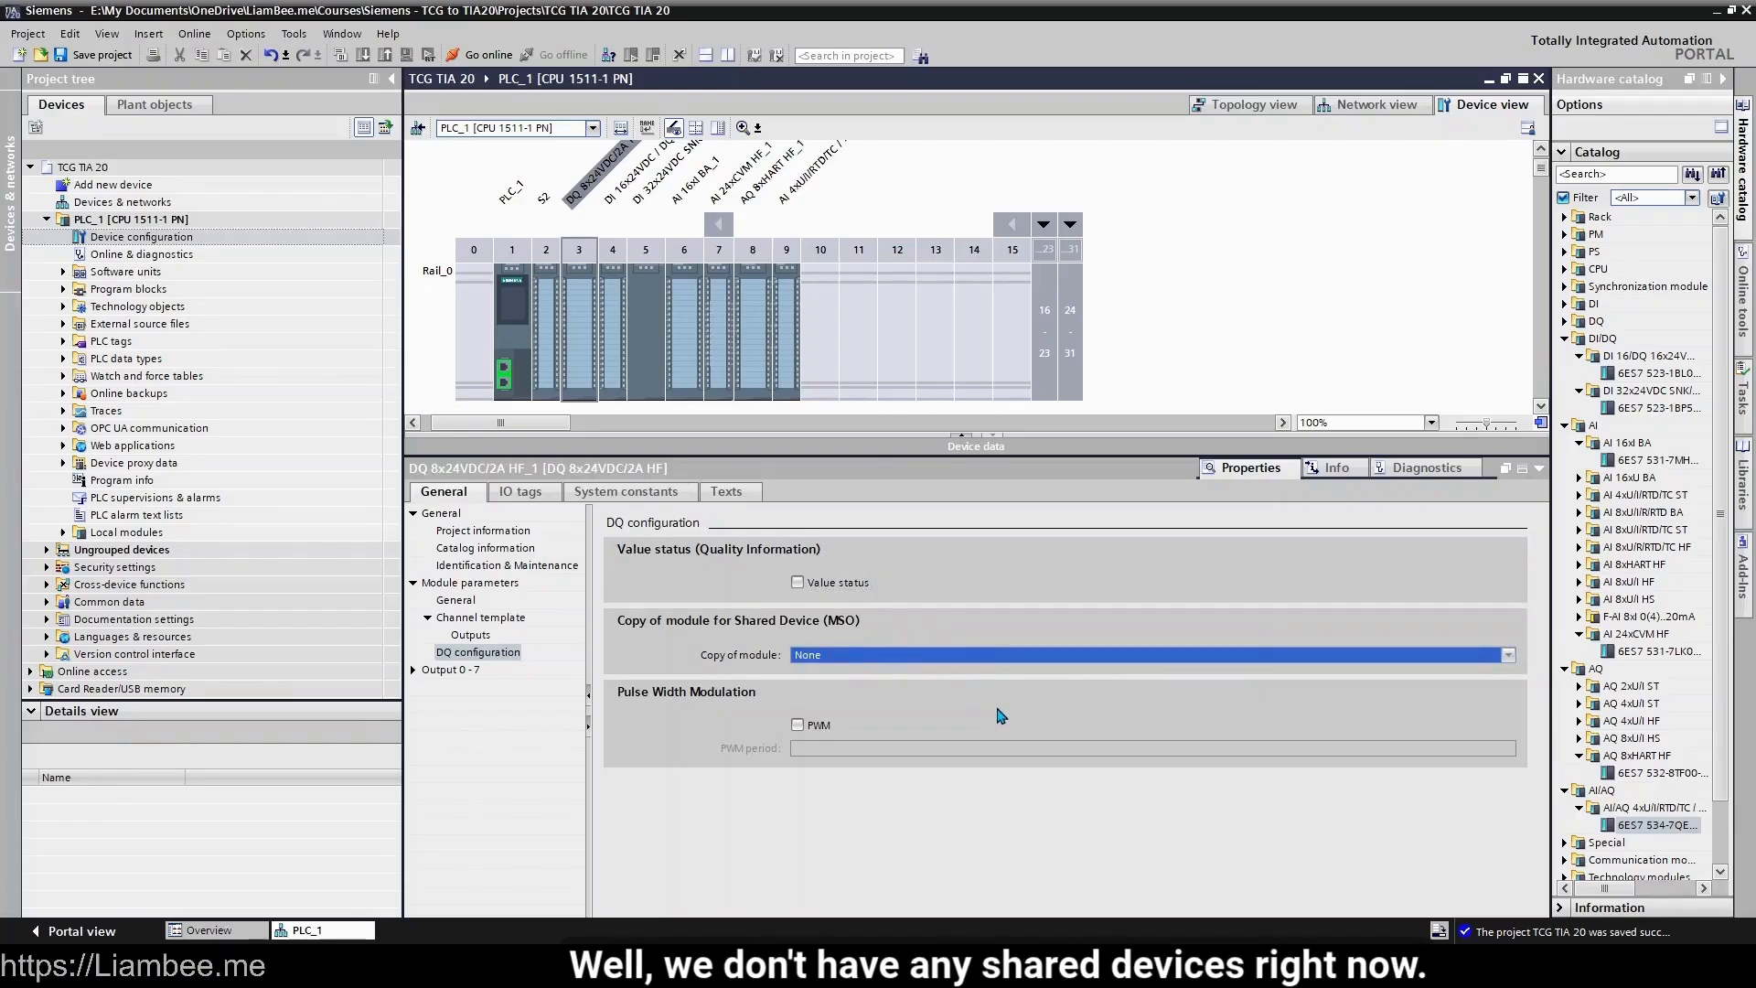
{"action": "left_click", "coordinate": [797, 726]}
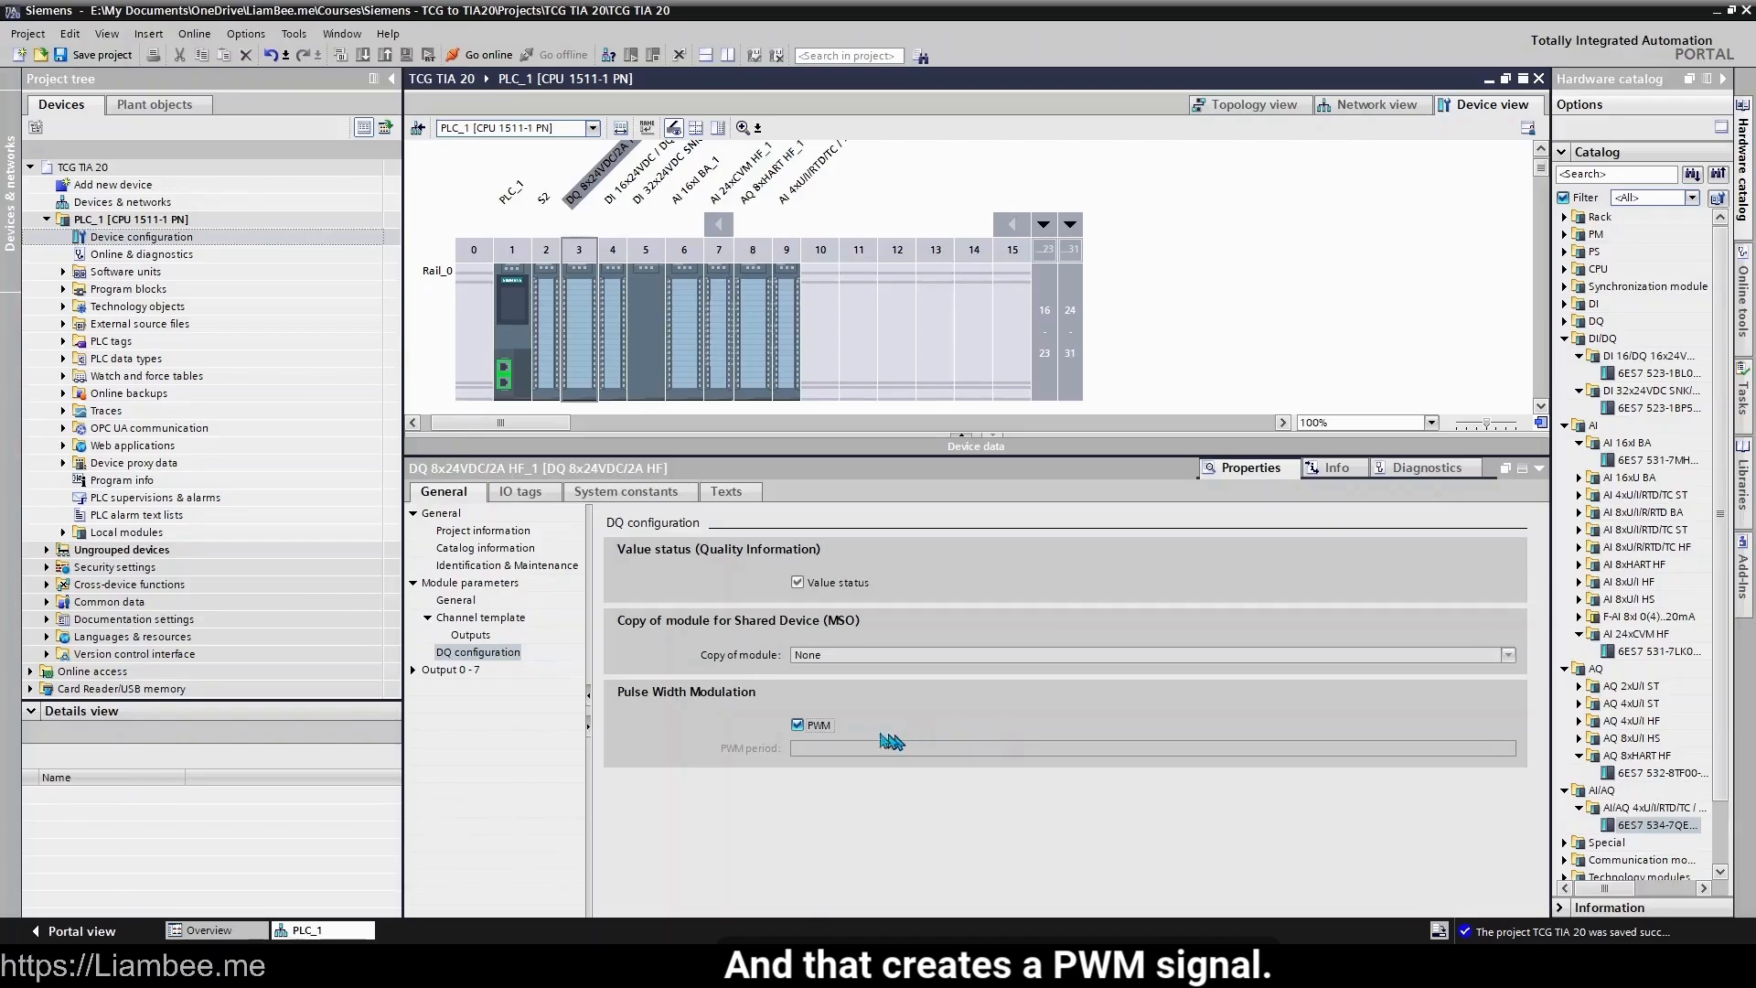
{"action": "left_click", "coordinate": [798, 725]}
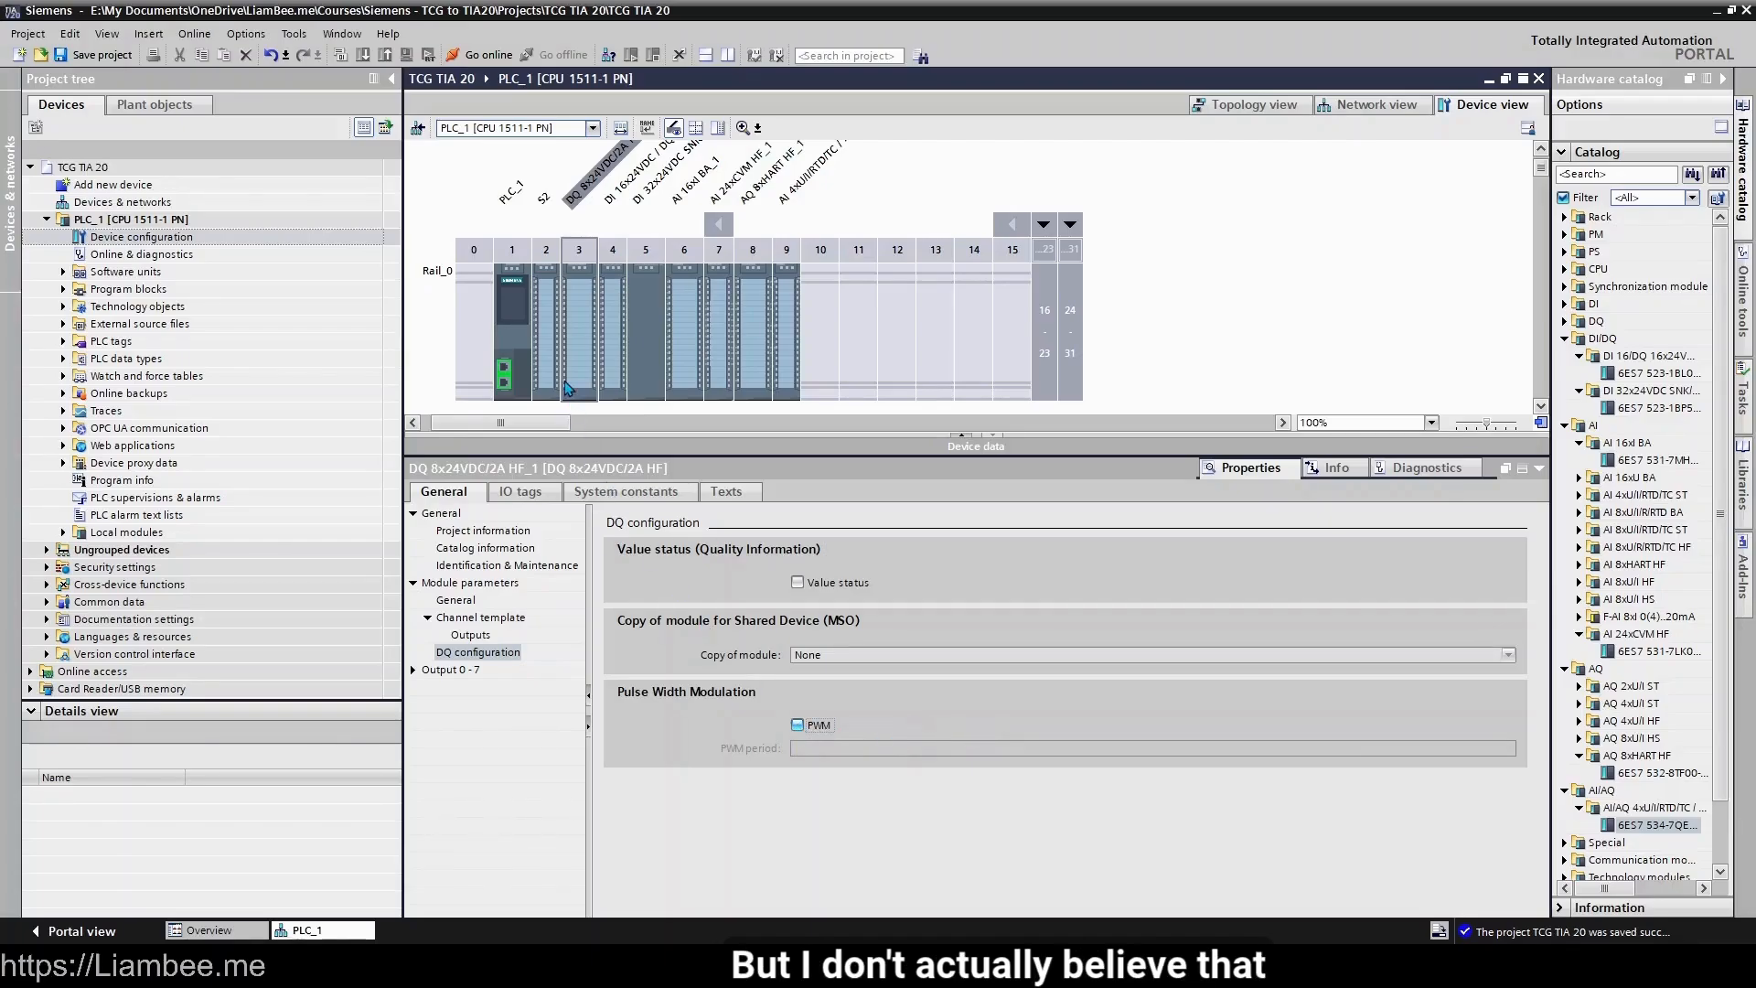
- Examine the general settings of Output 0 - 7 and the diagnostics overview of its channels, including No supply voltage L+ and Short circuit to ground
{"action": "left_click", "coordinate": [454, 670]}
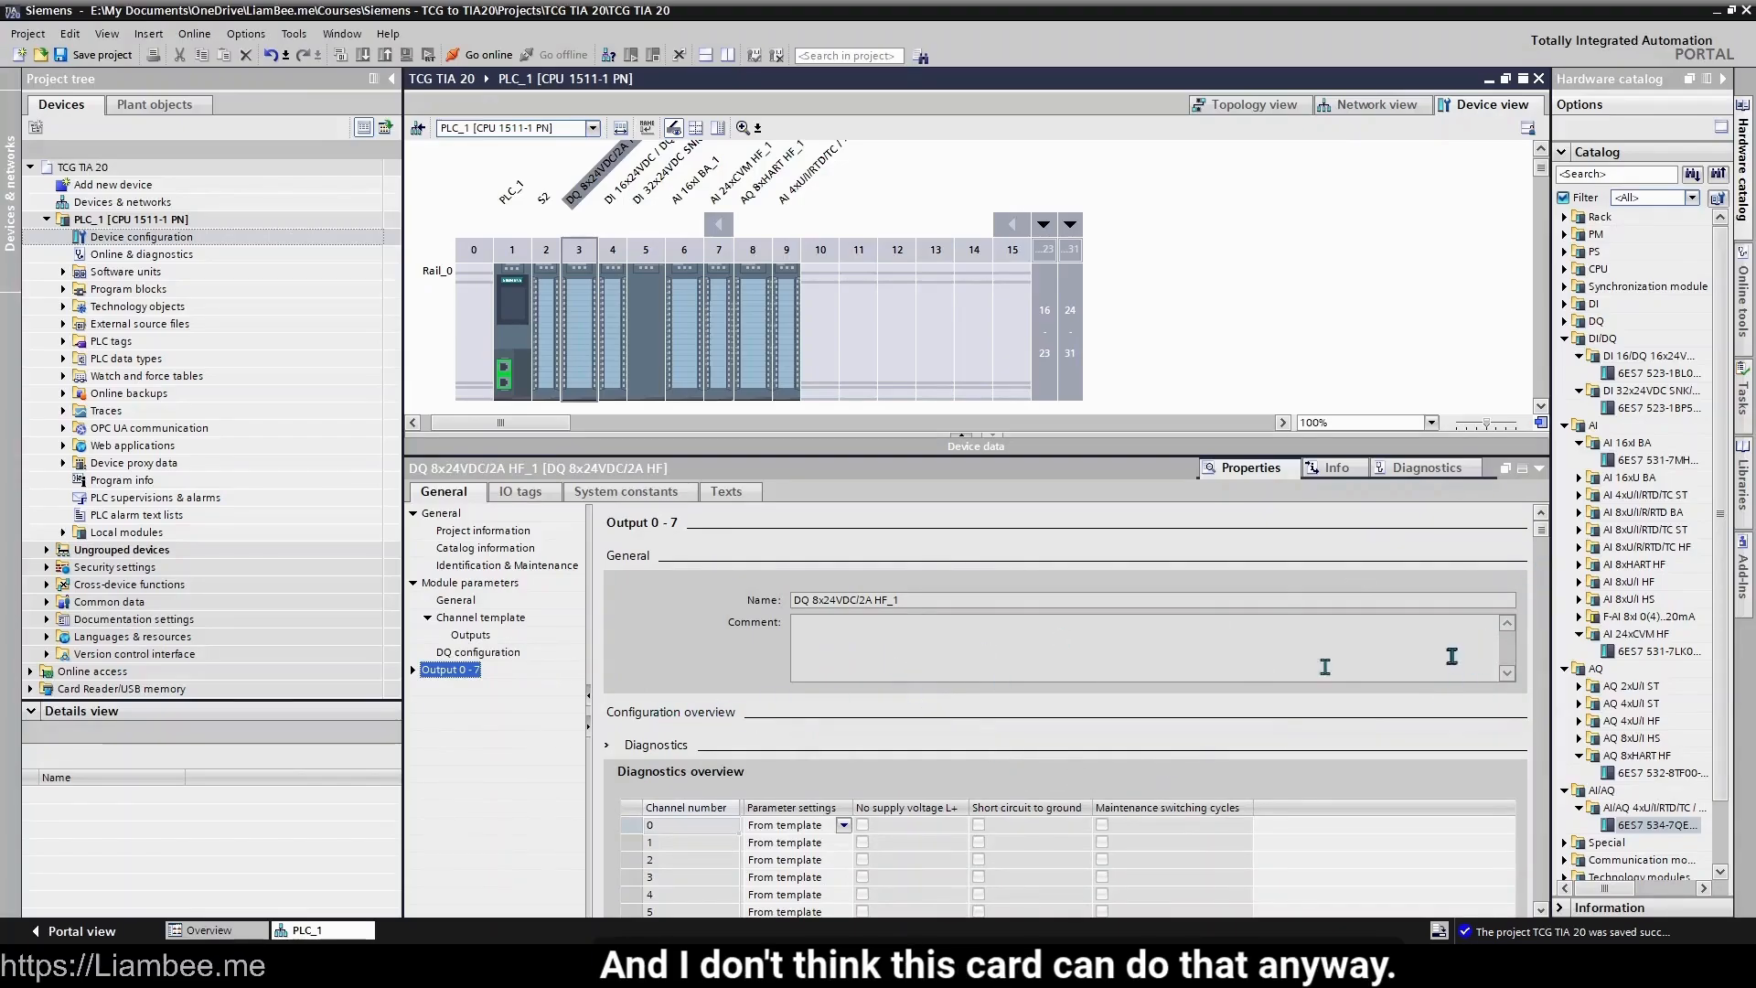
{"action": "left_click", "coordinate": [413, 671]}
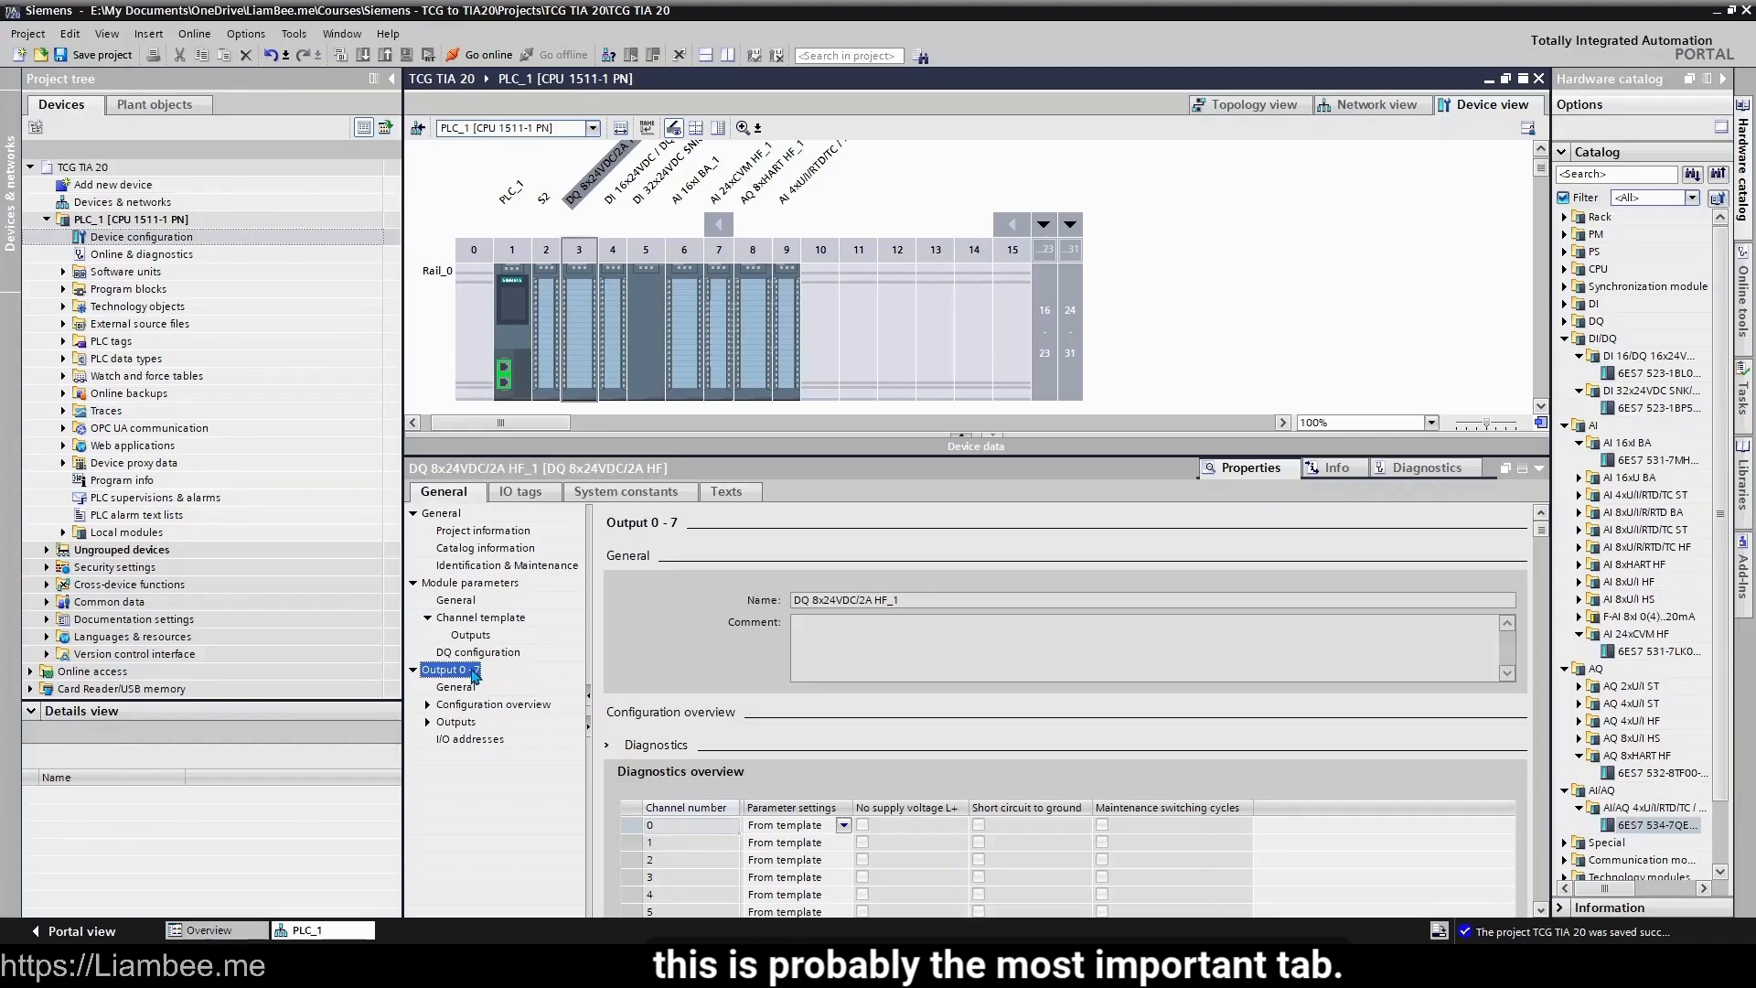
{"action": "left_click", "coordinate": [456, 687]}
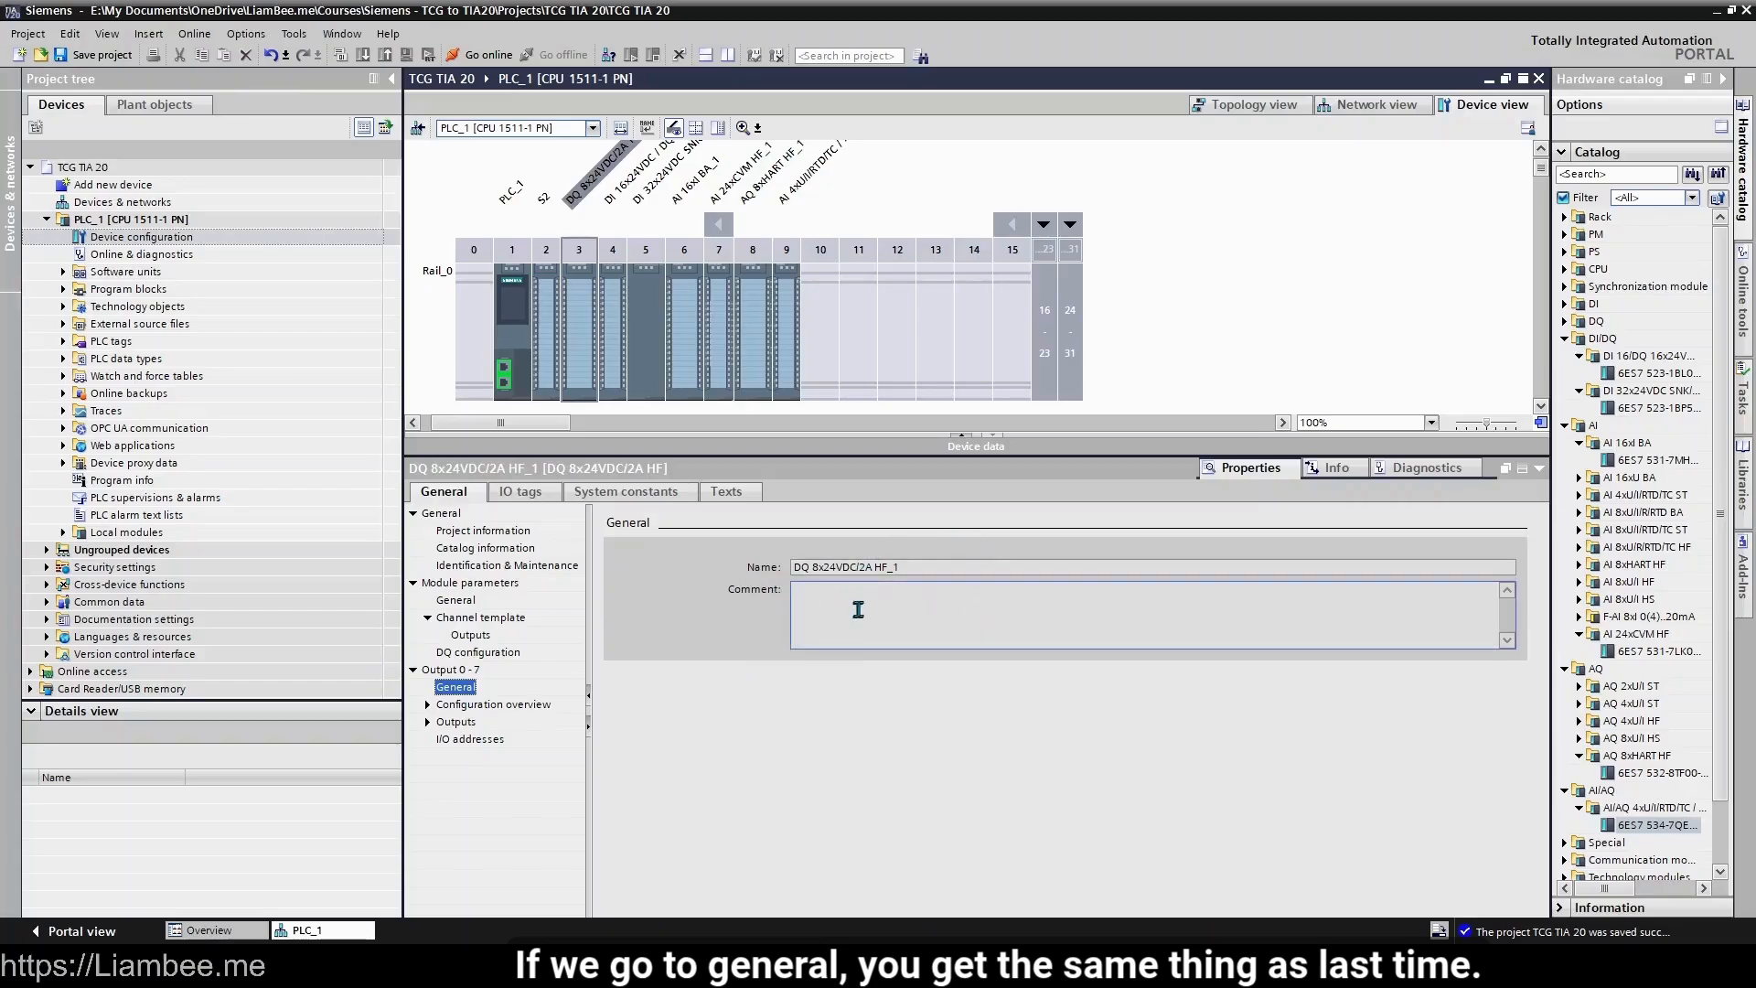
{"action": "left_click", "coordinate": [427, 705]}
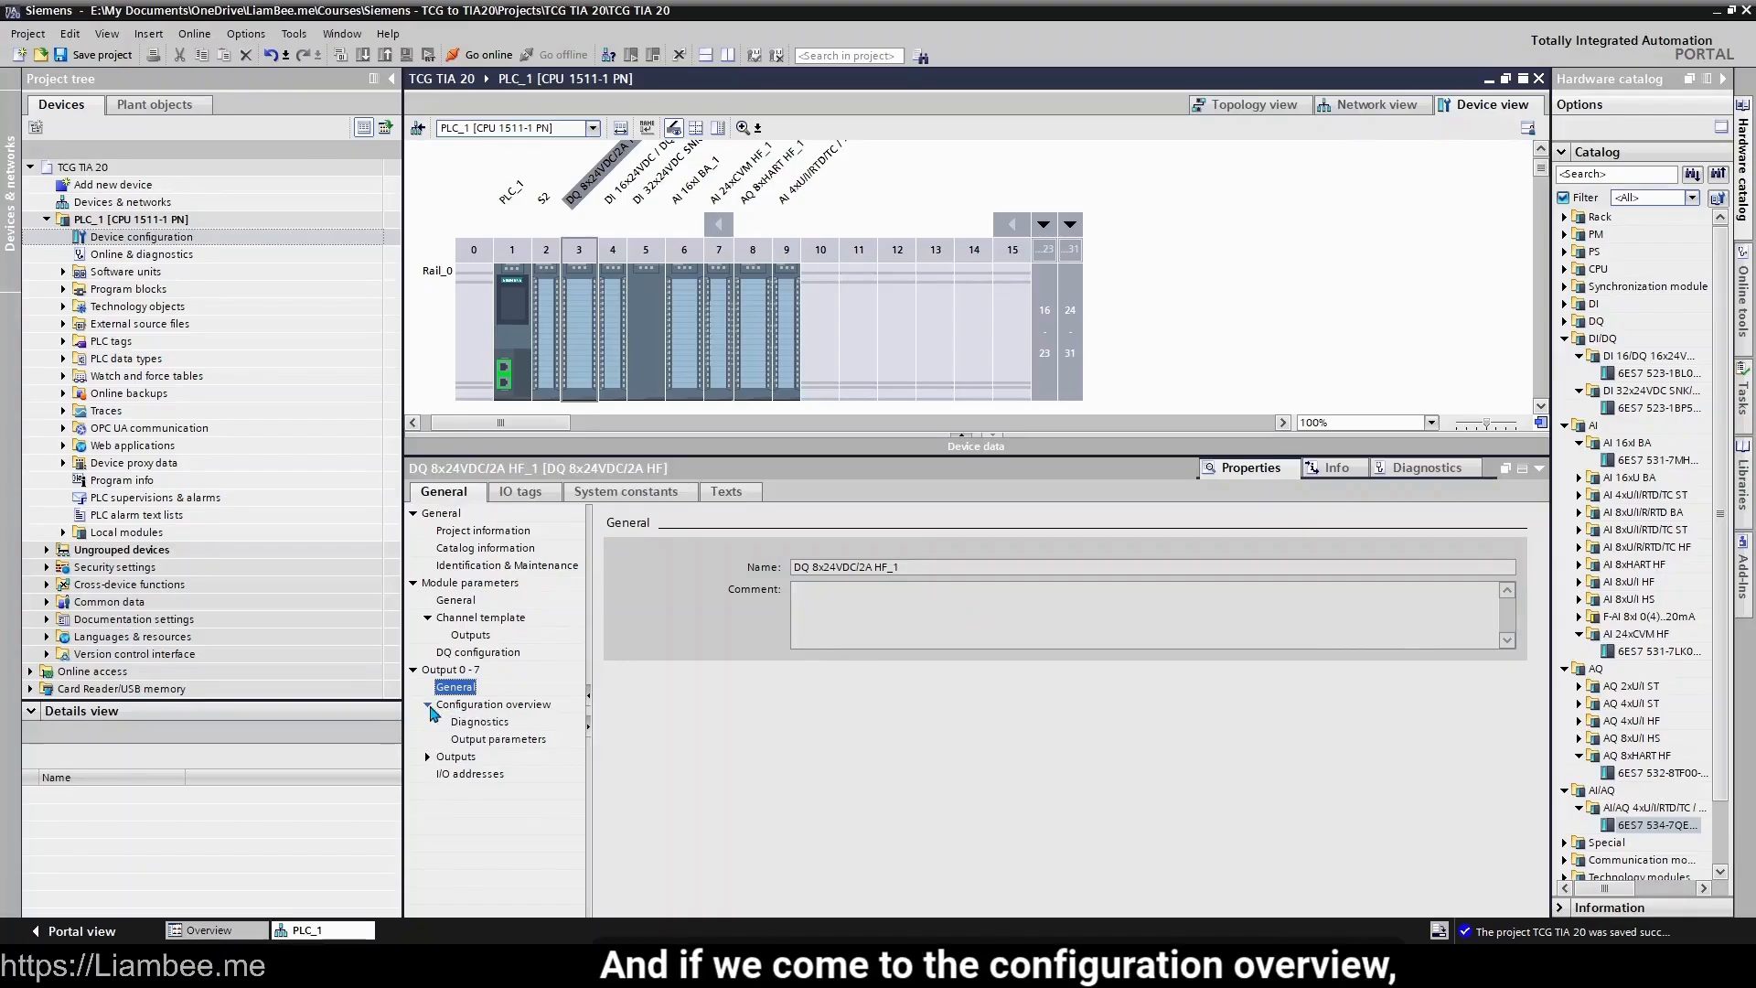
{"action": "left_click", "coordinate": [484, 722]}
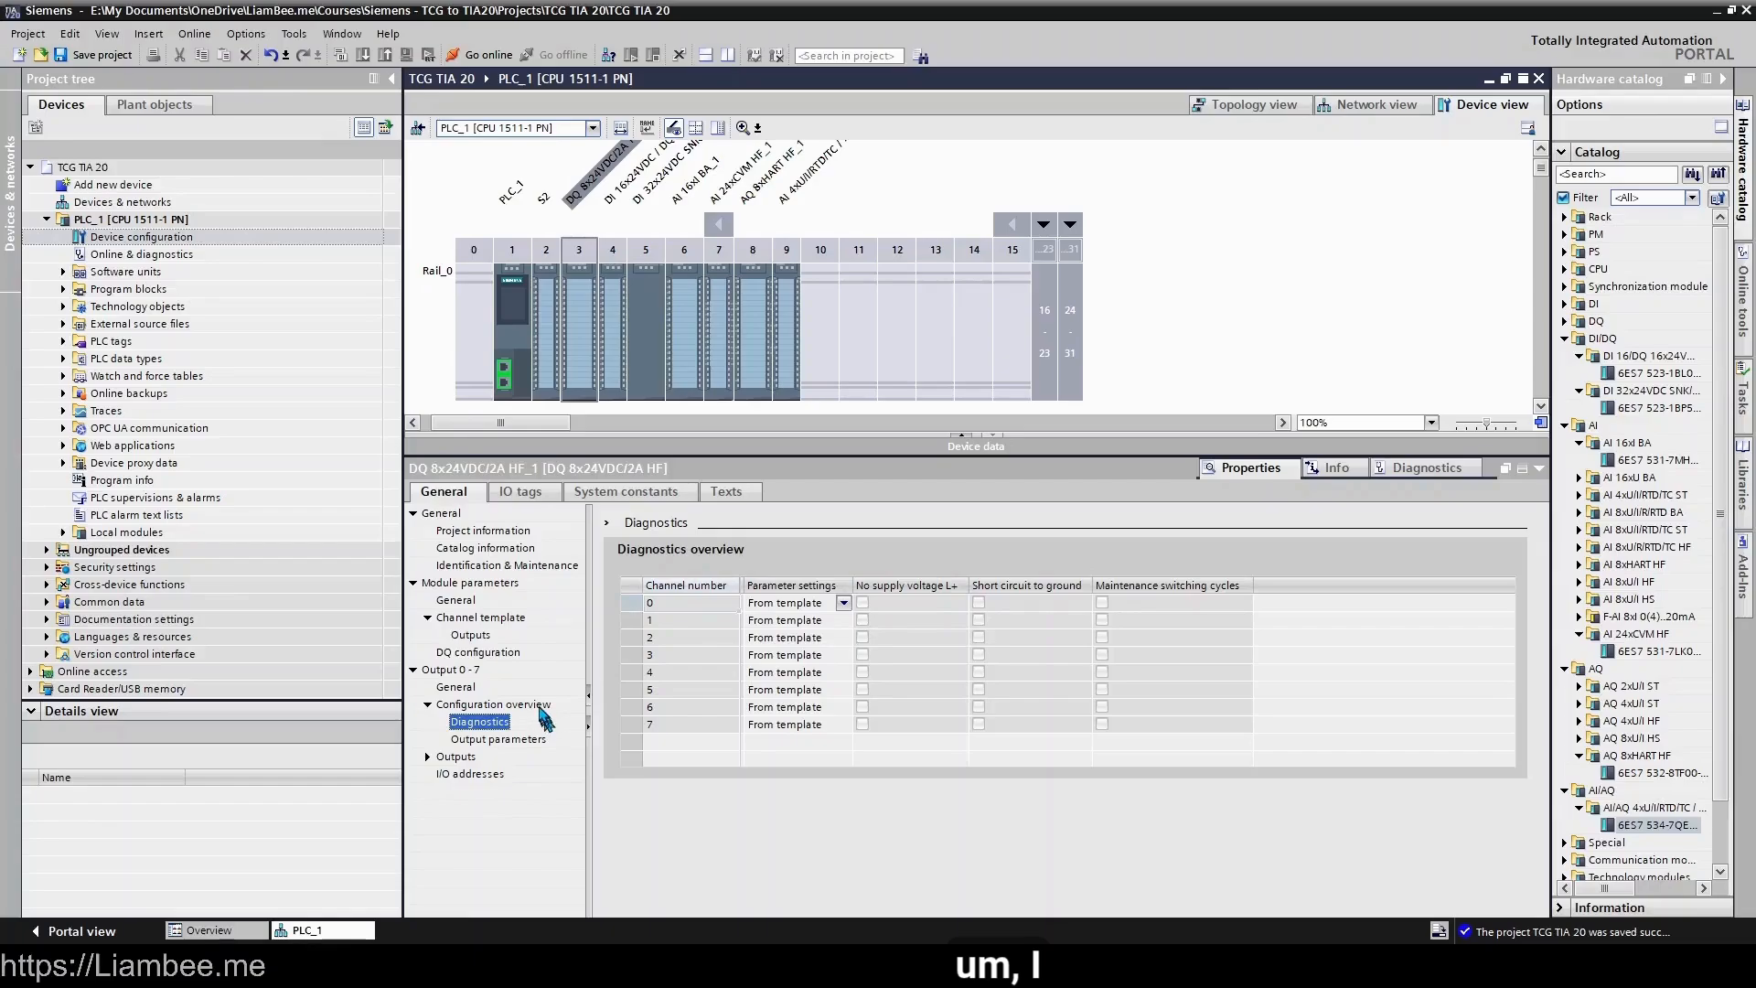
{"action": "left_click", "coordinate": [843, 606]}
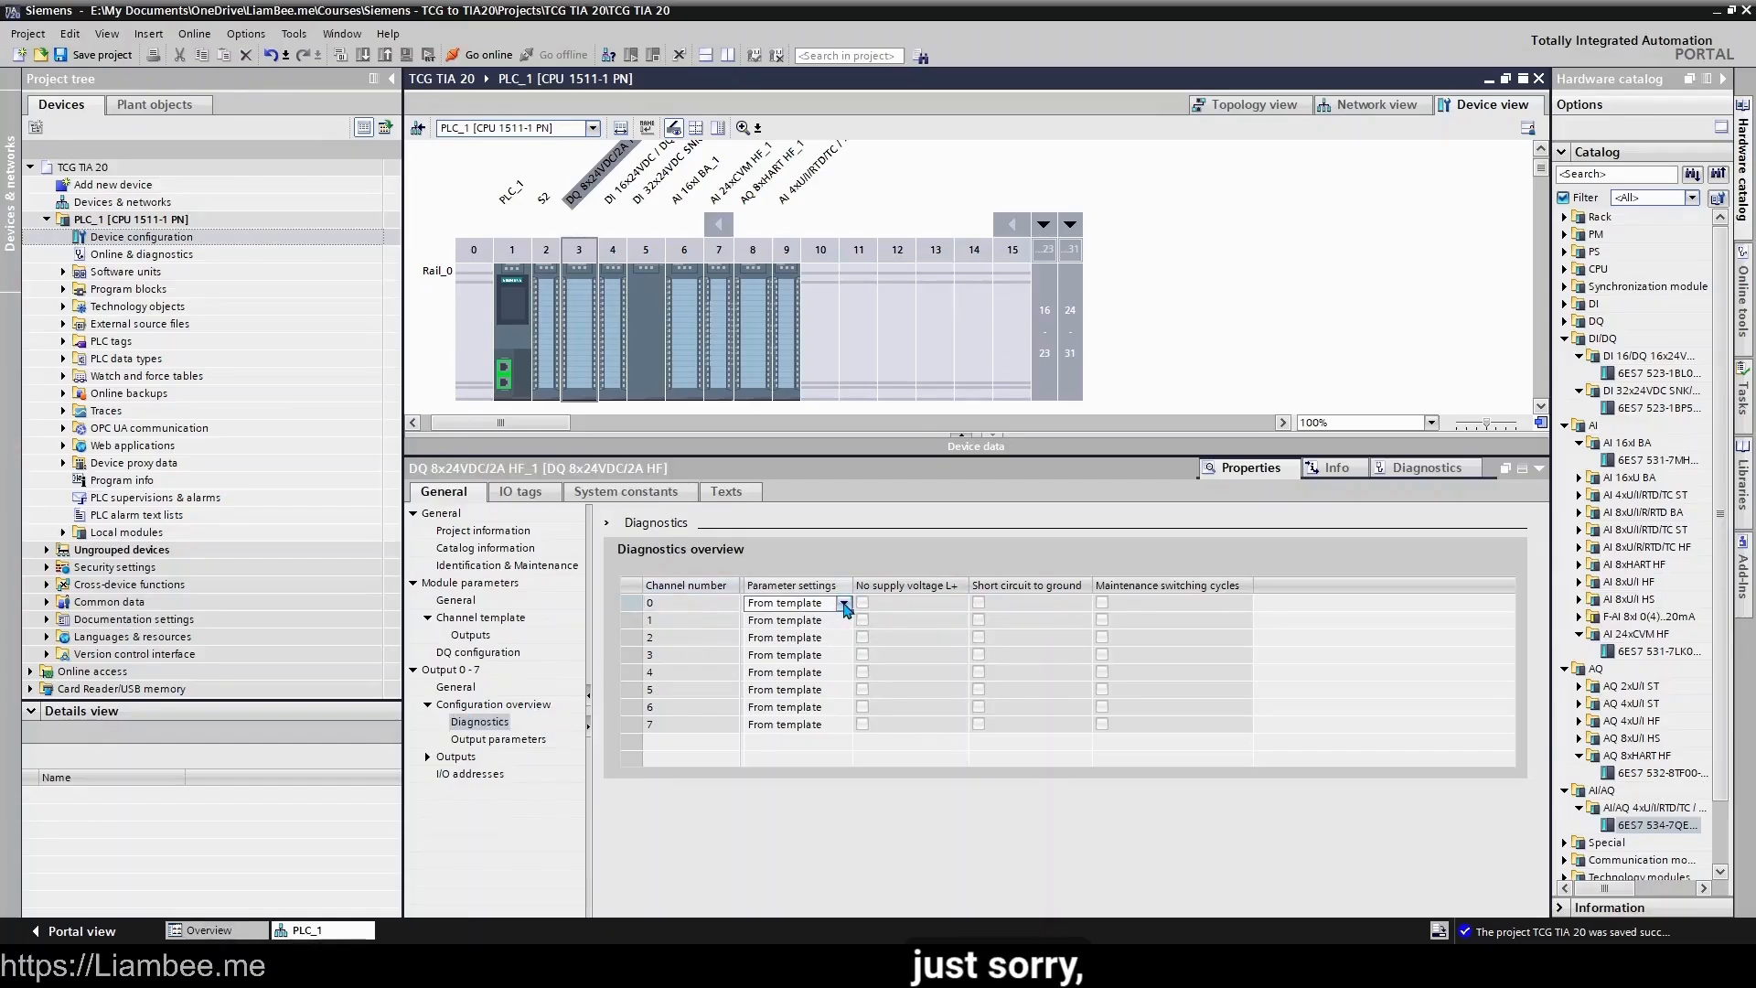
{"action": "left_click", "coordinate": [1180, 637]}
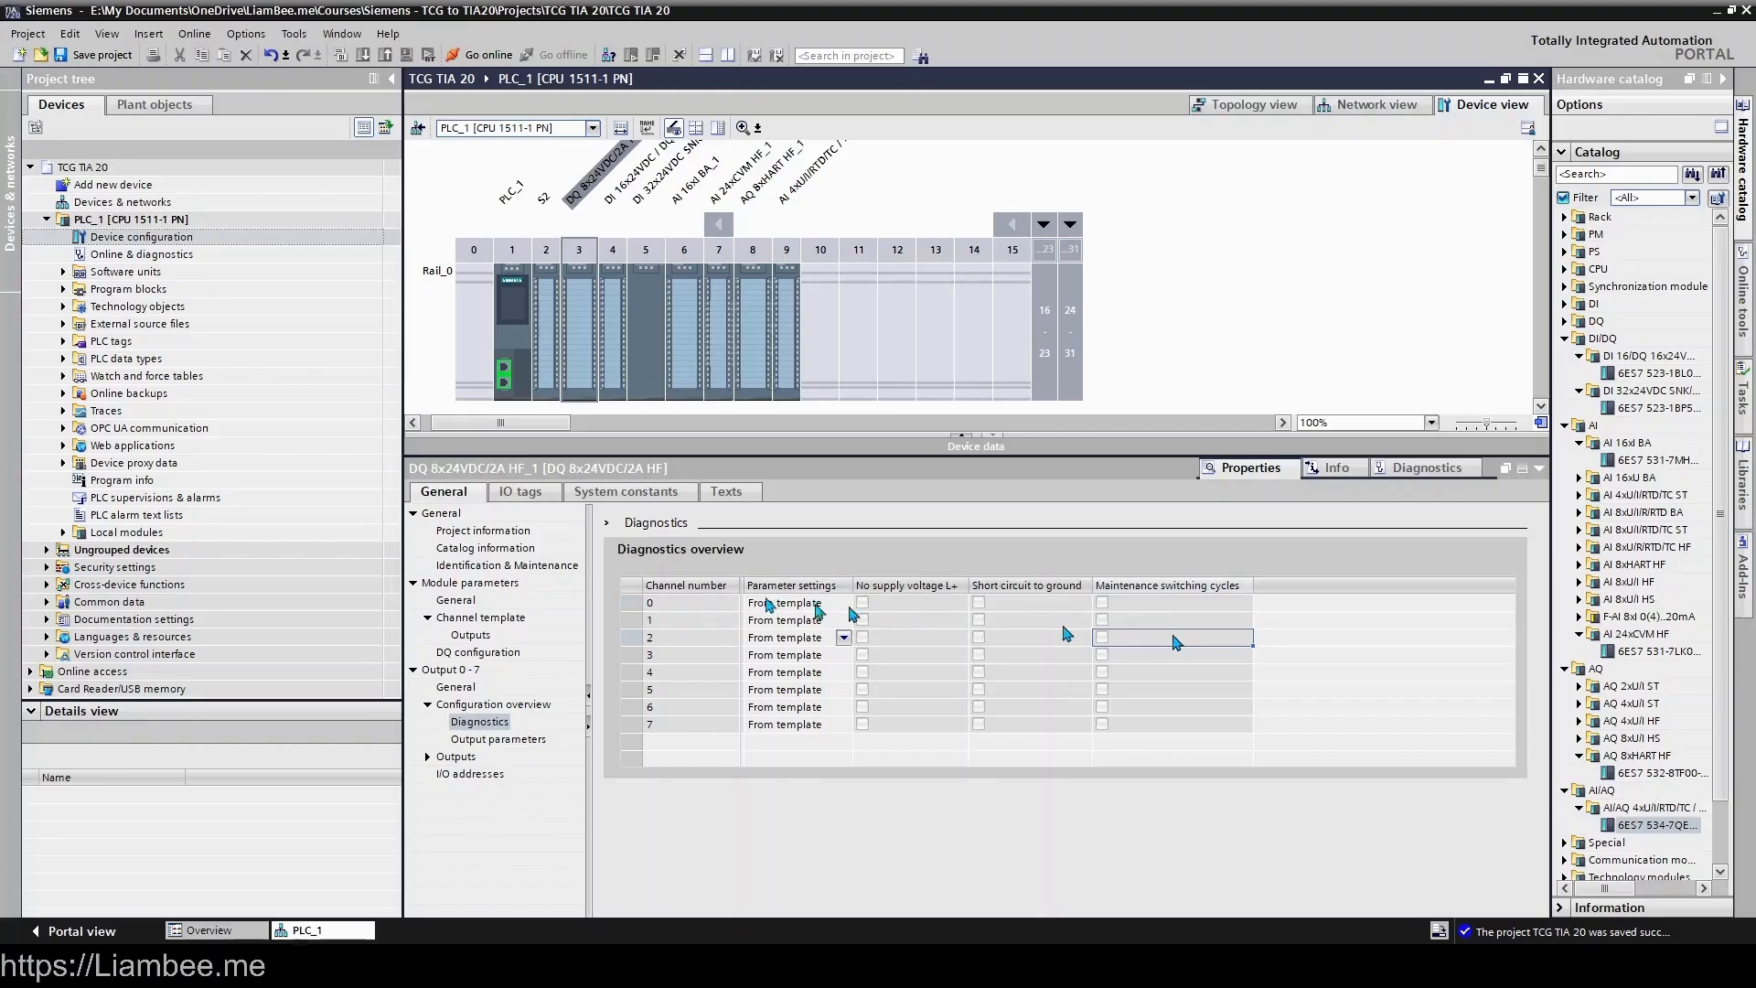
{"action": "left_click", "coordinate": [924, 605]}
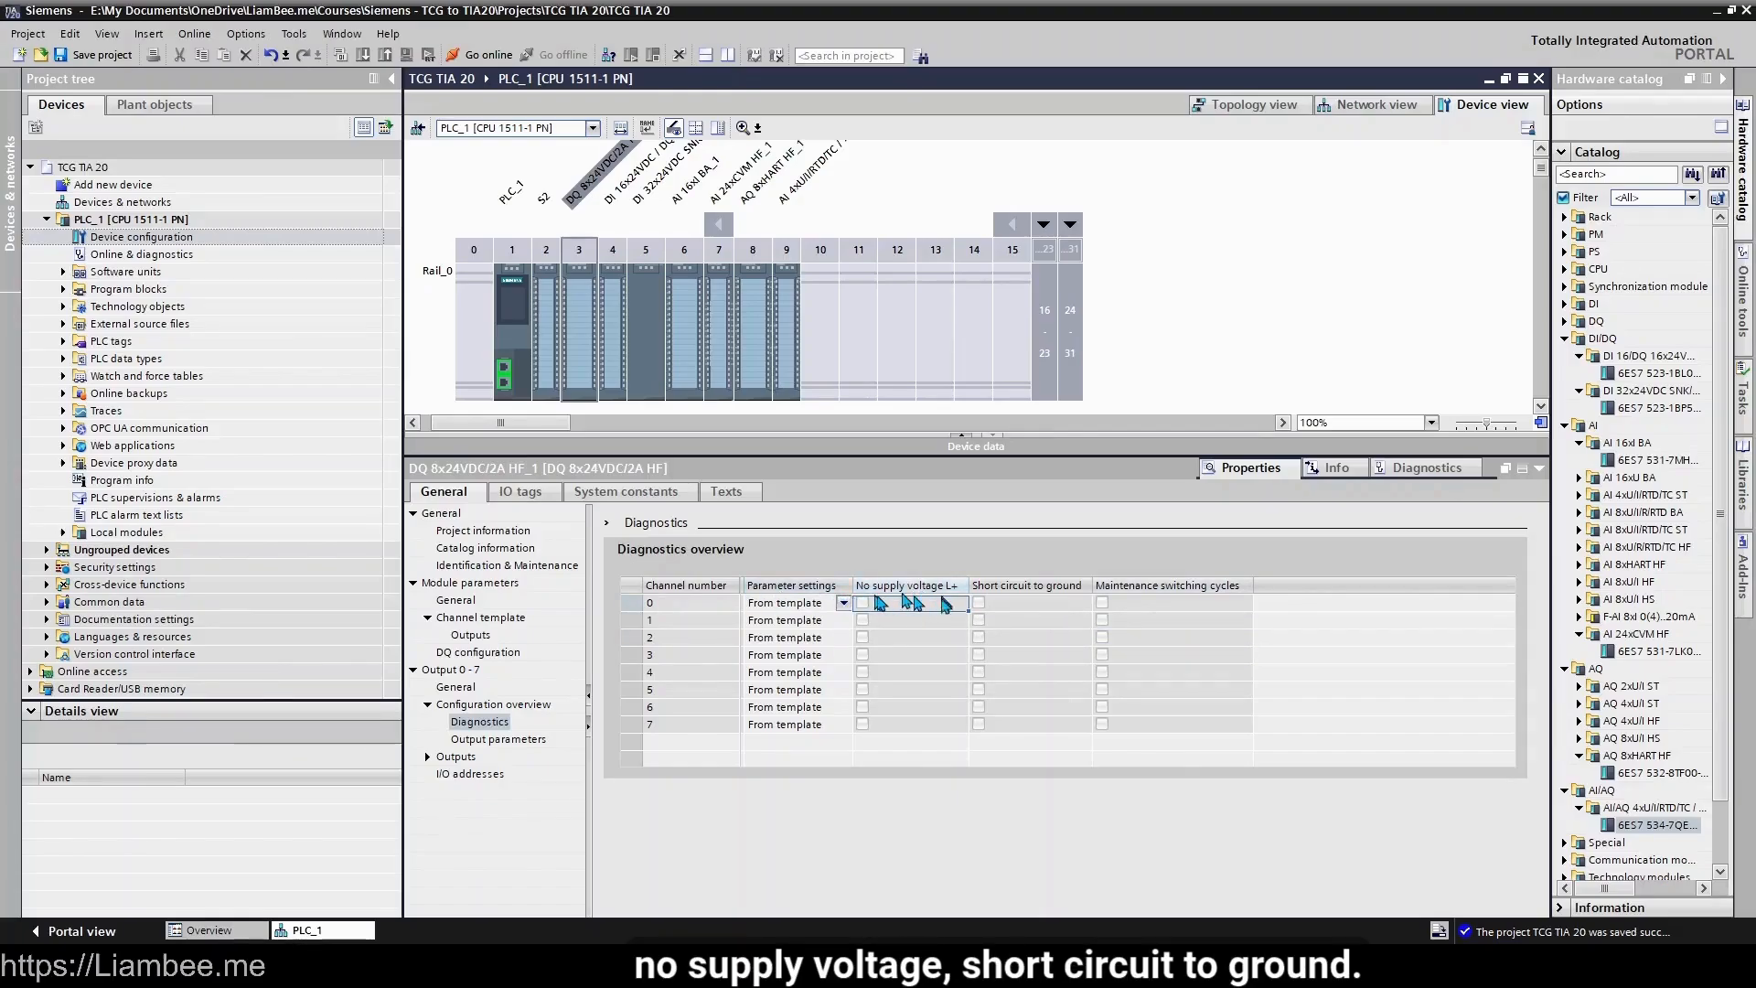
{"action": "left_click", "coordinate": [1024, 611]}
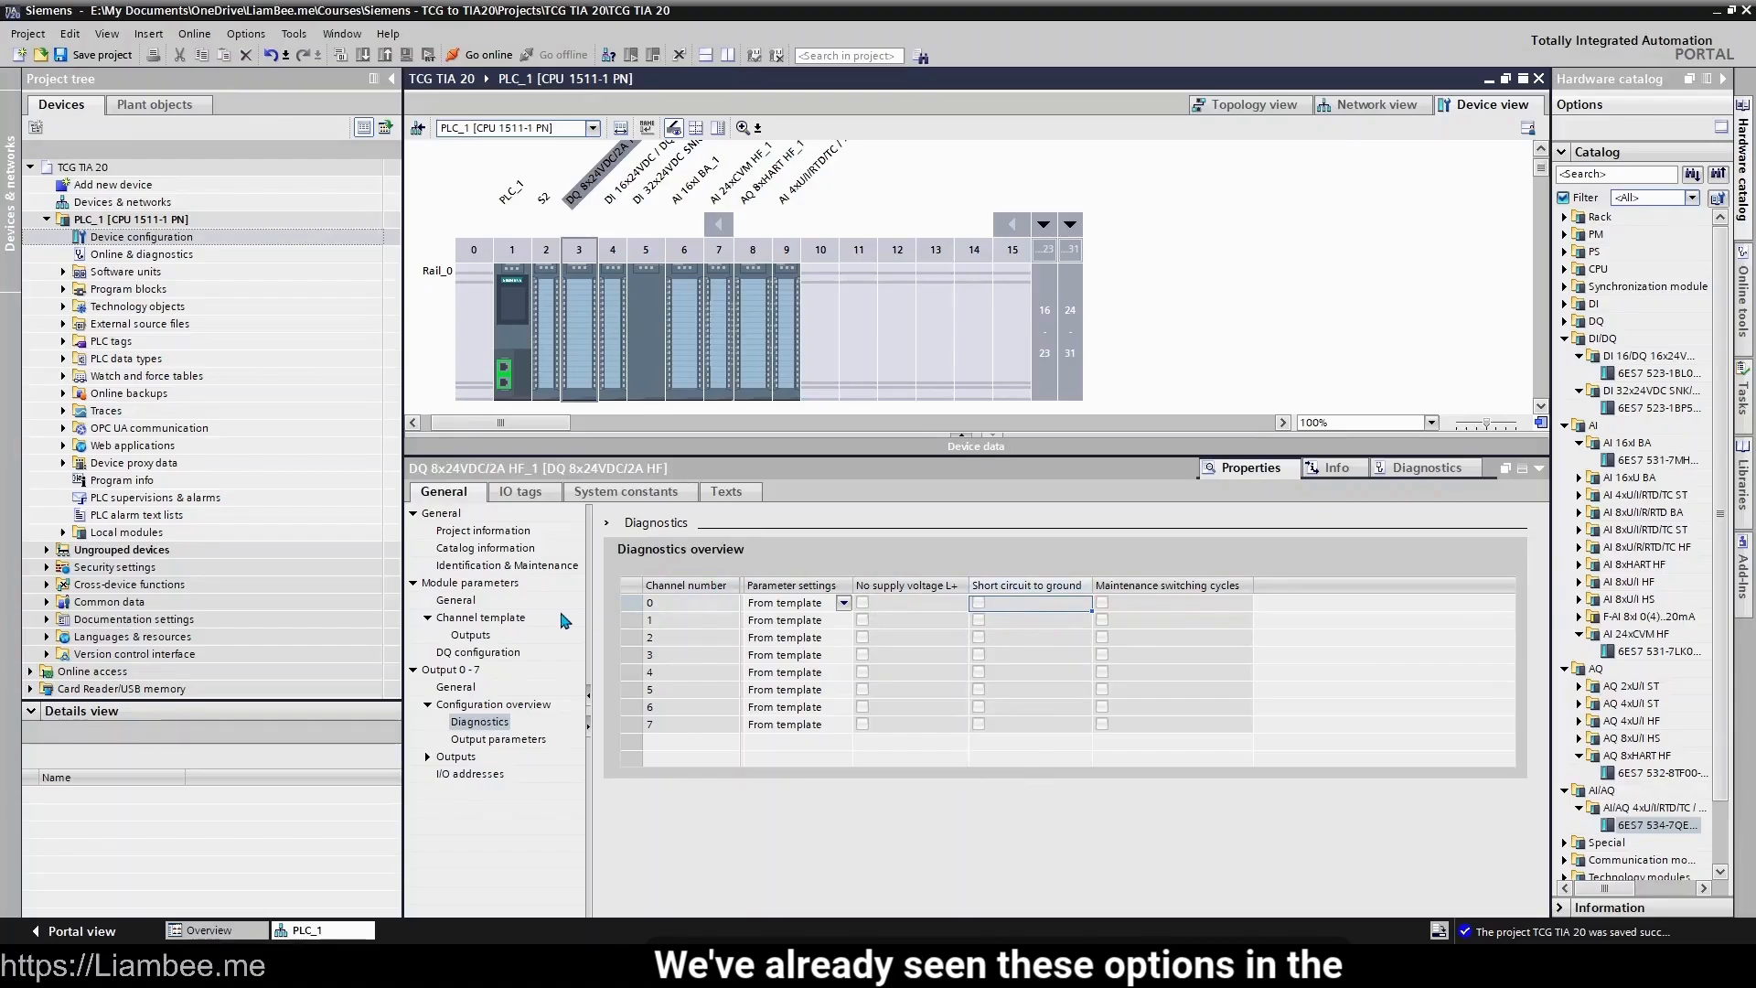
- Find the output channel template in the module parameters and compare its diagnostics options with the channel overview
{"action": "left_click", "coordinate": [468, 654]}
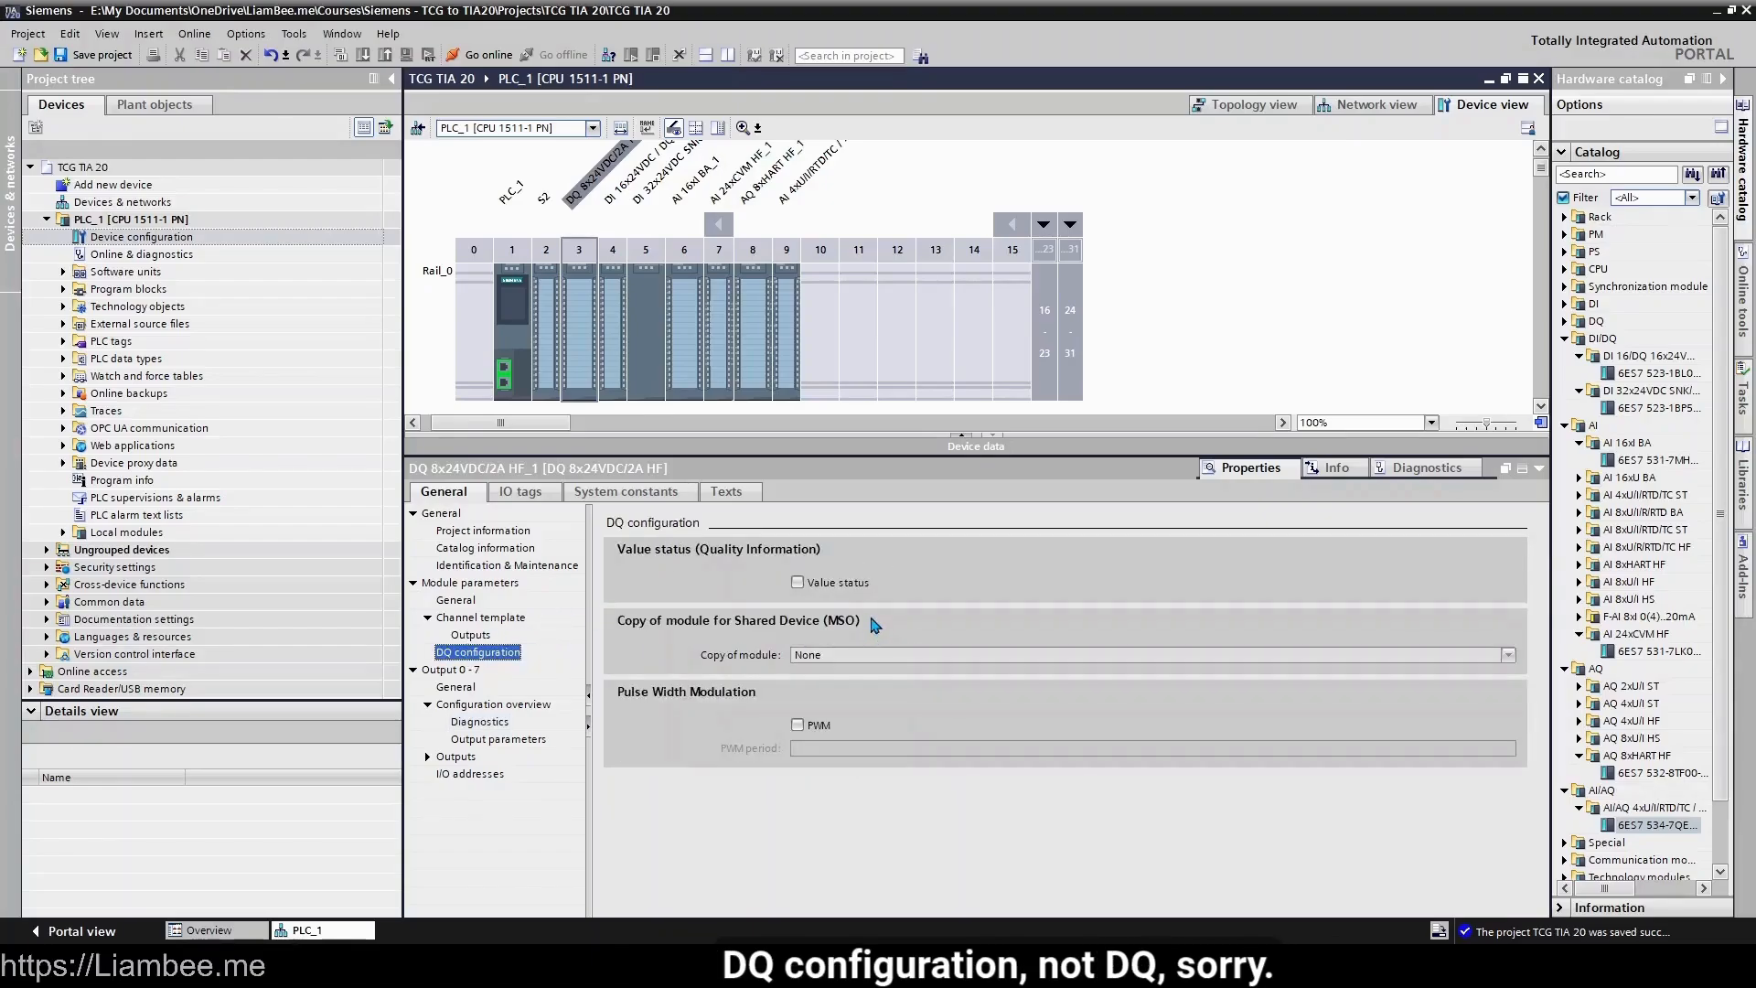
{"action": "left_click", "coordinate": [483, 567]}
{"action": "left_click", "coordinate": [468, 603]}
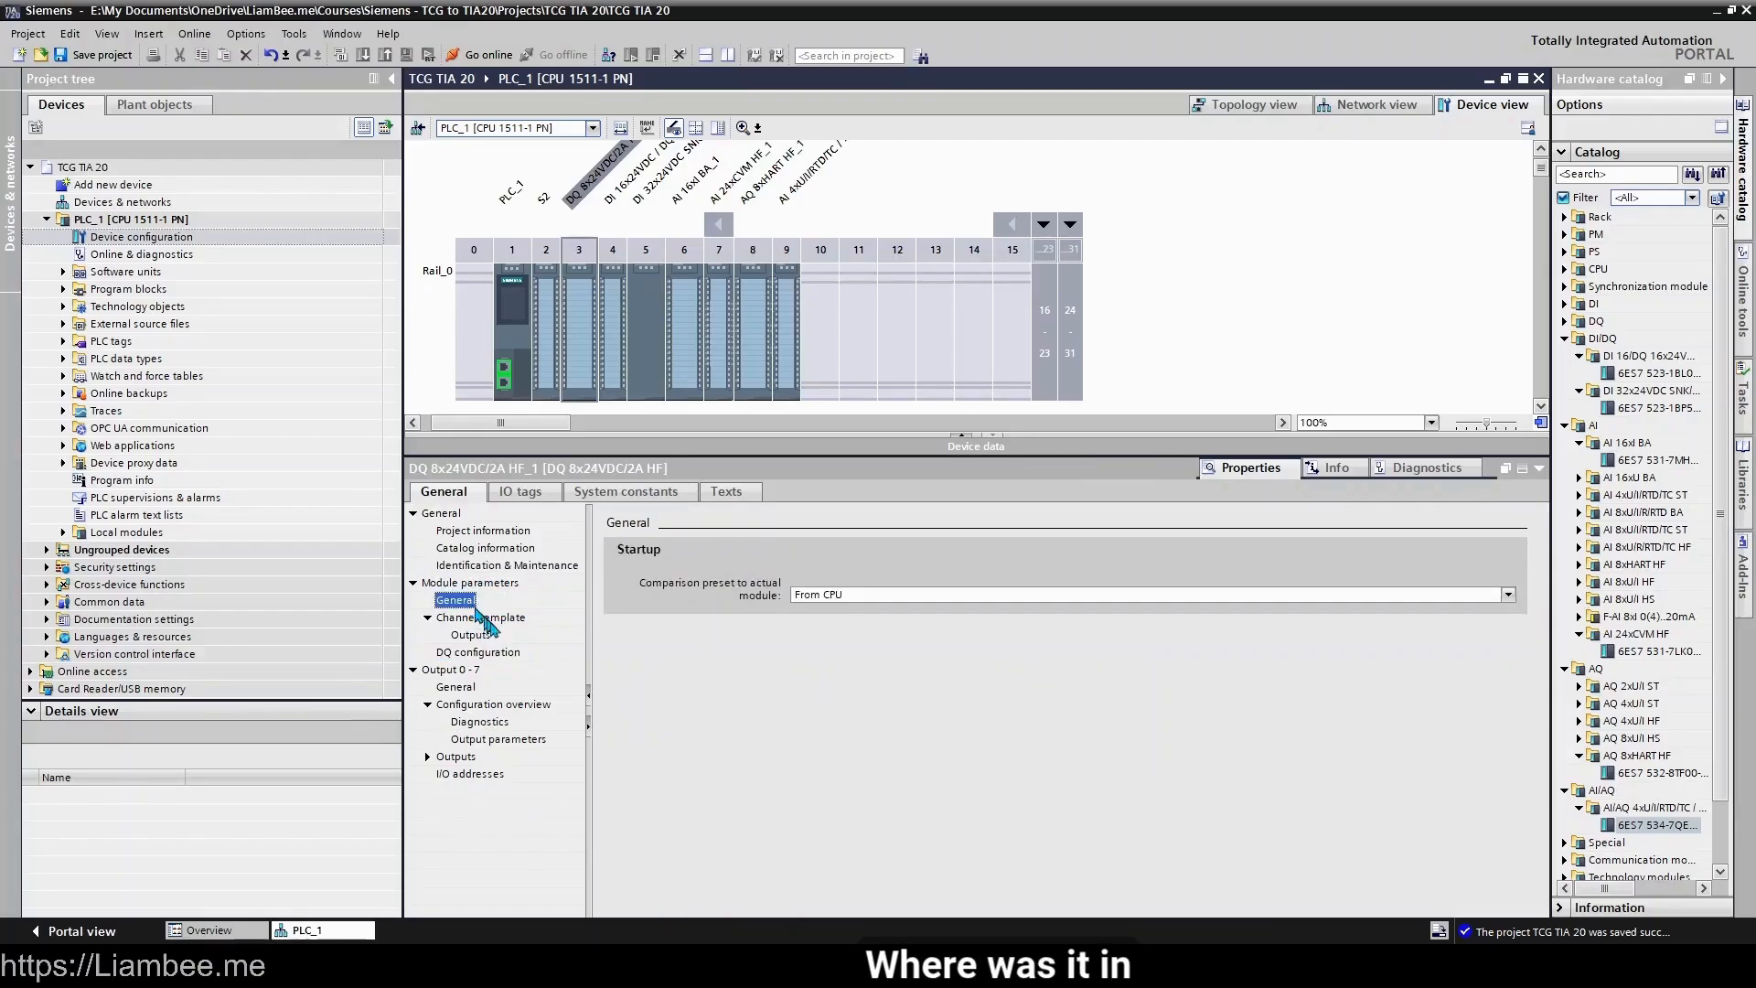
{"action": "left_click", "coordinate": [485, 637]}
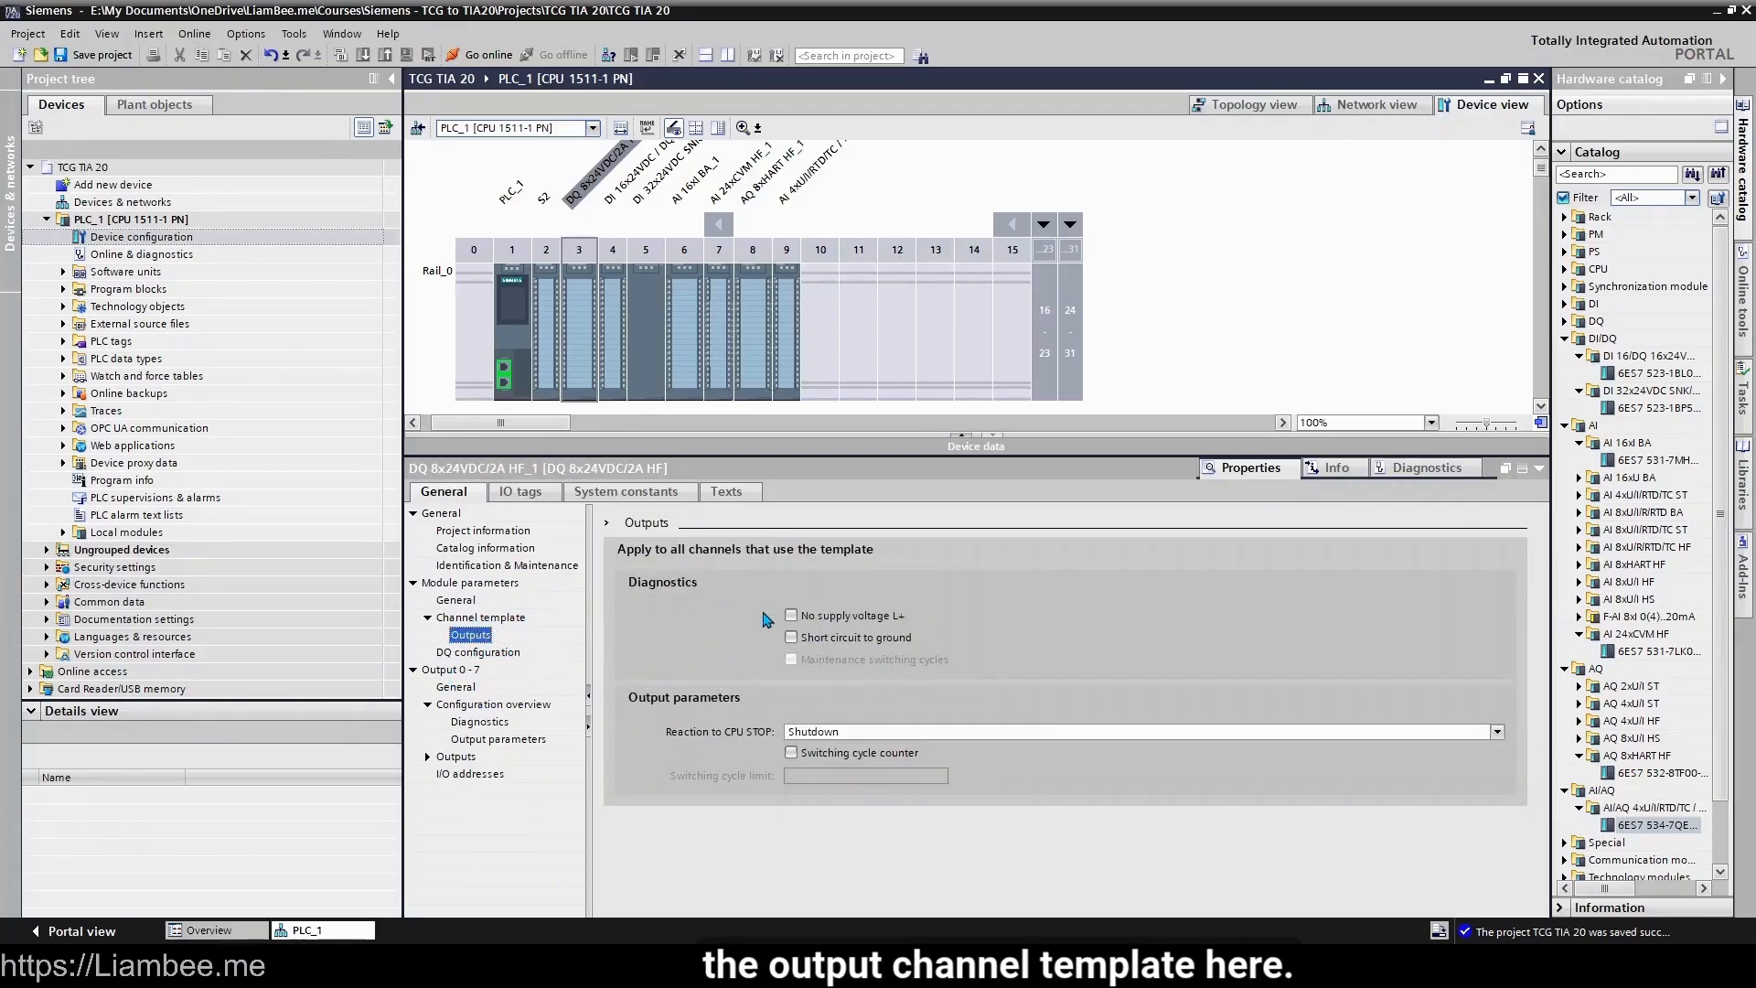
- Enable No supply voltage L+ in the output channel template and try to clear it for channels 1 and 2 in the diagnostics overview
{"action": "left_click", "coordinate": [791, 615]}
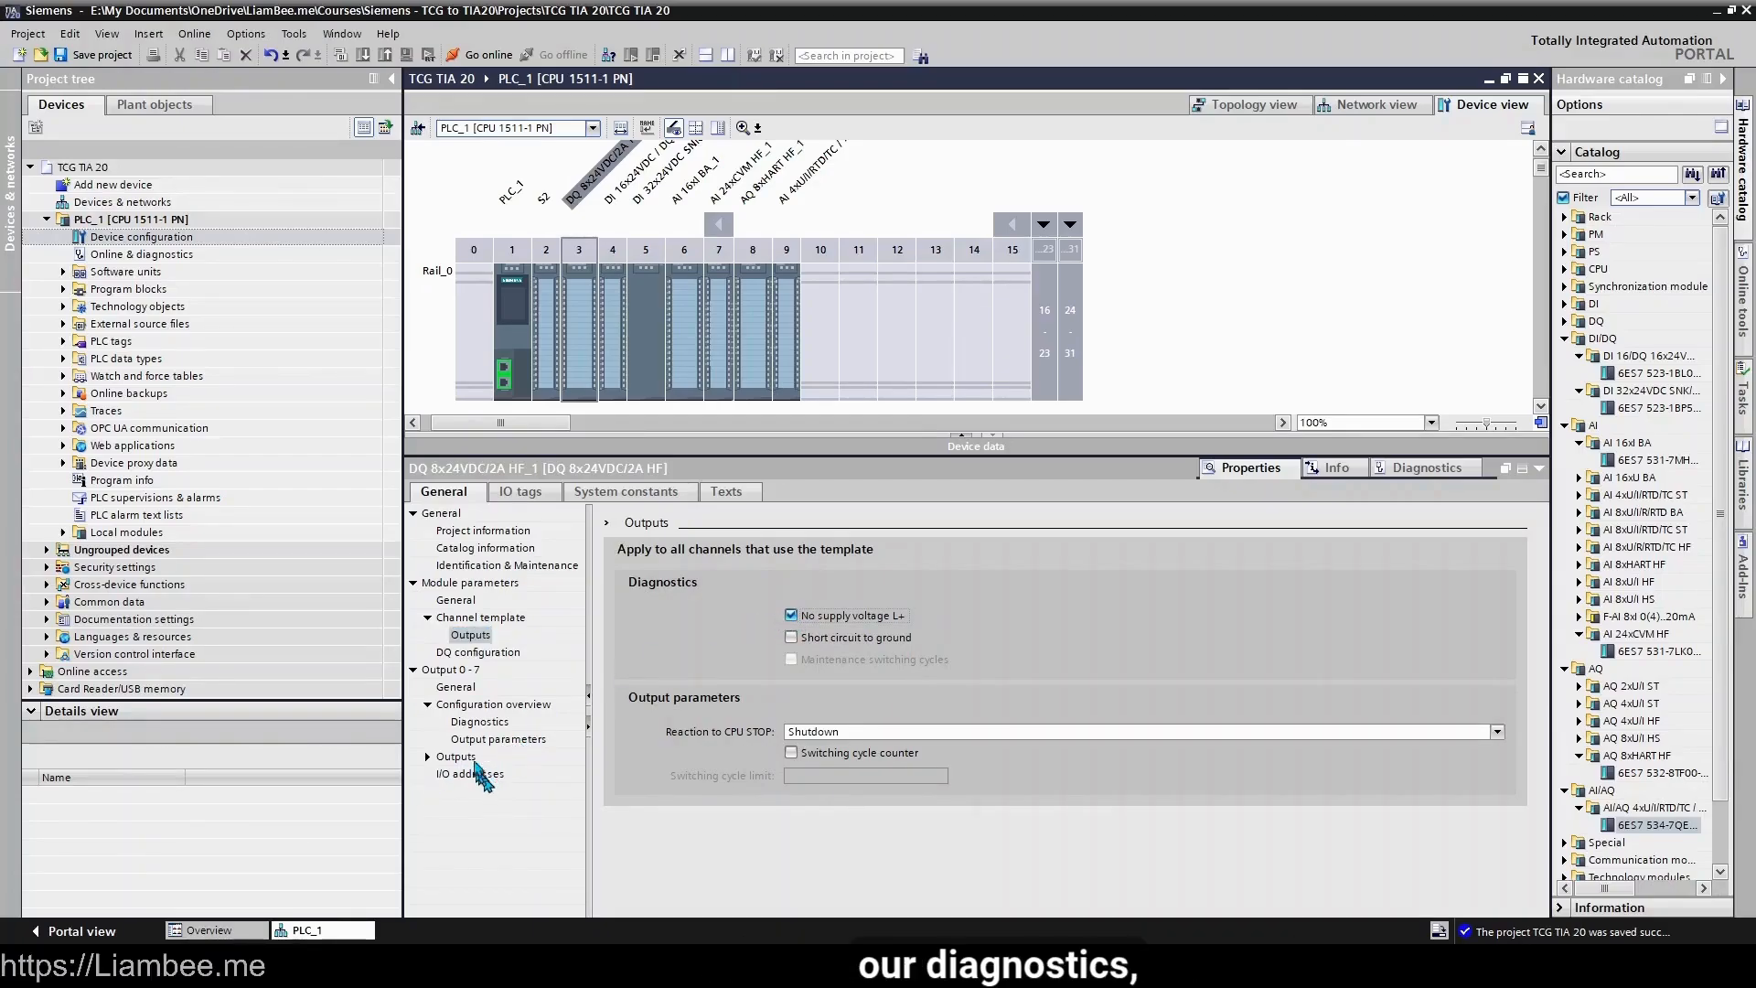
{"action": "left_click", "coordinate": [482, 724]}
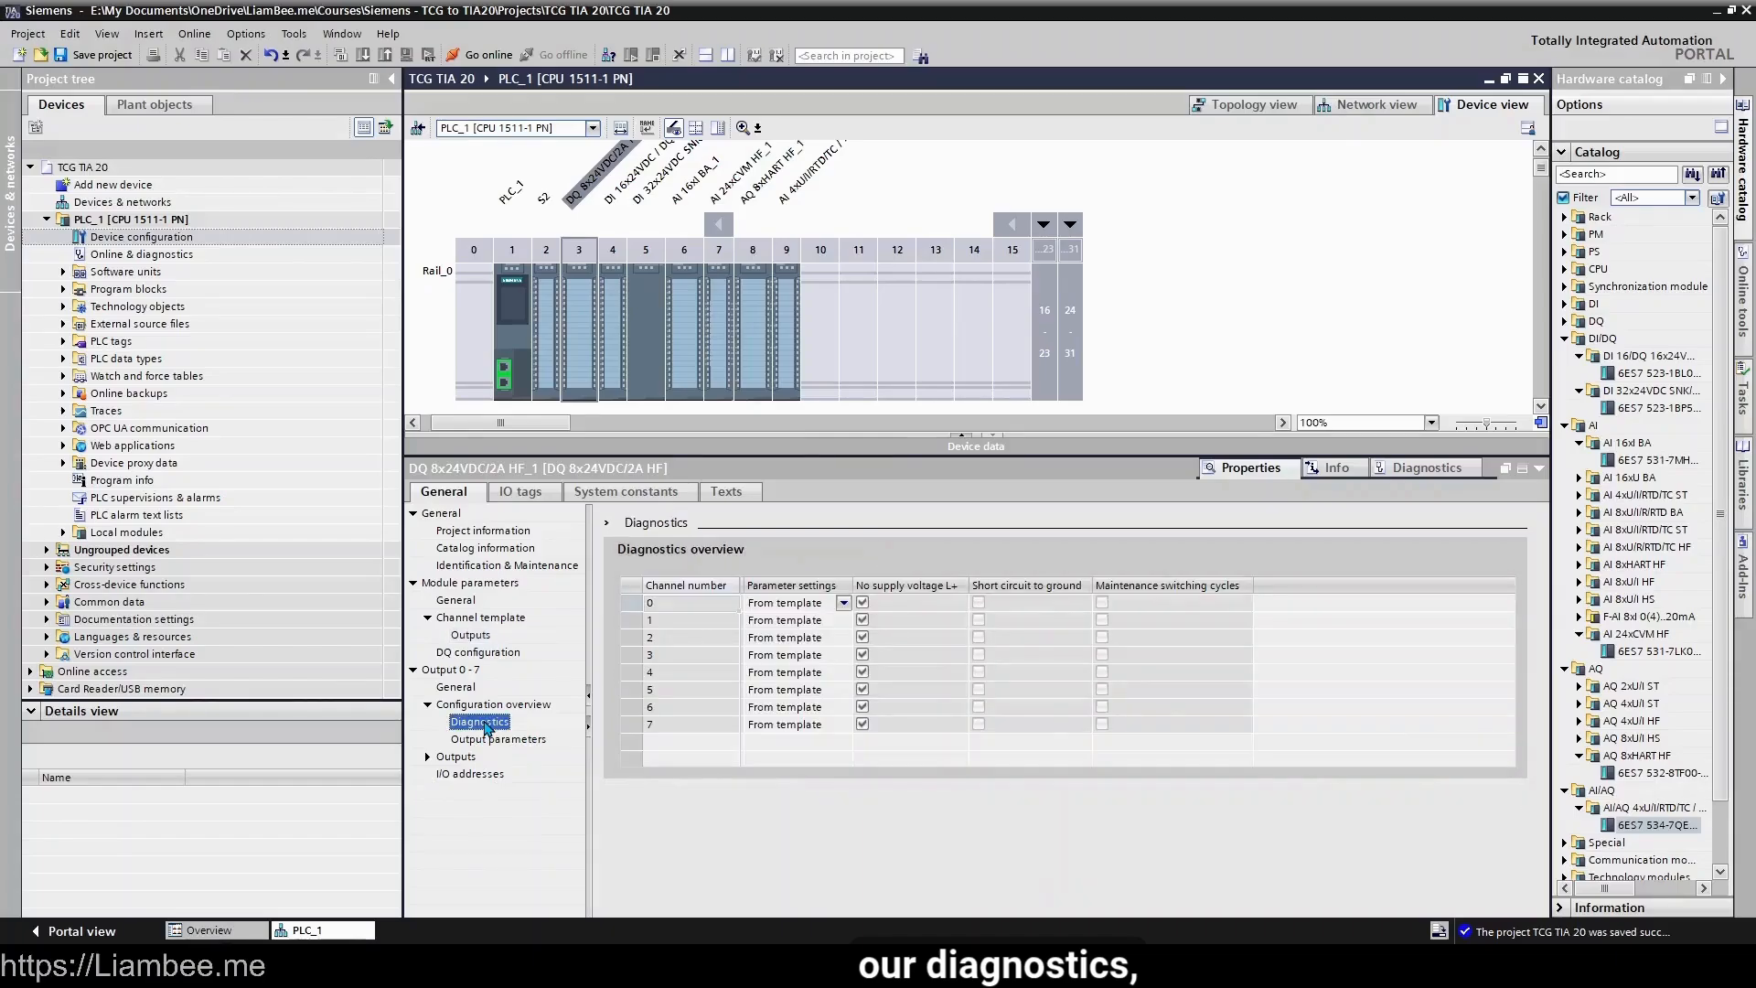
{"action": "left_click", "coordinate": [864, 620]}
{"action": "left_click", "coordinate": [865, 638]}
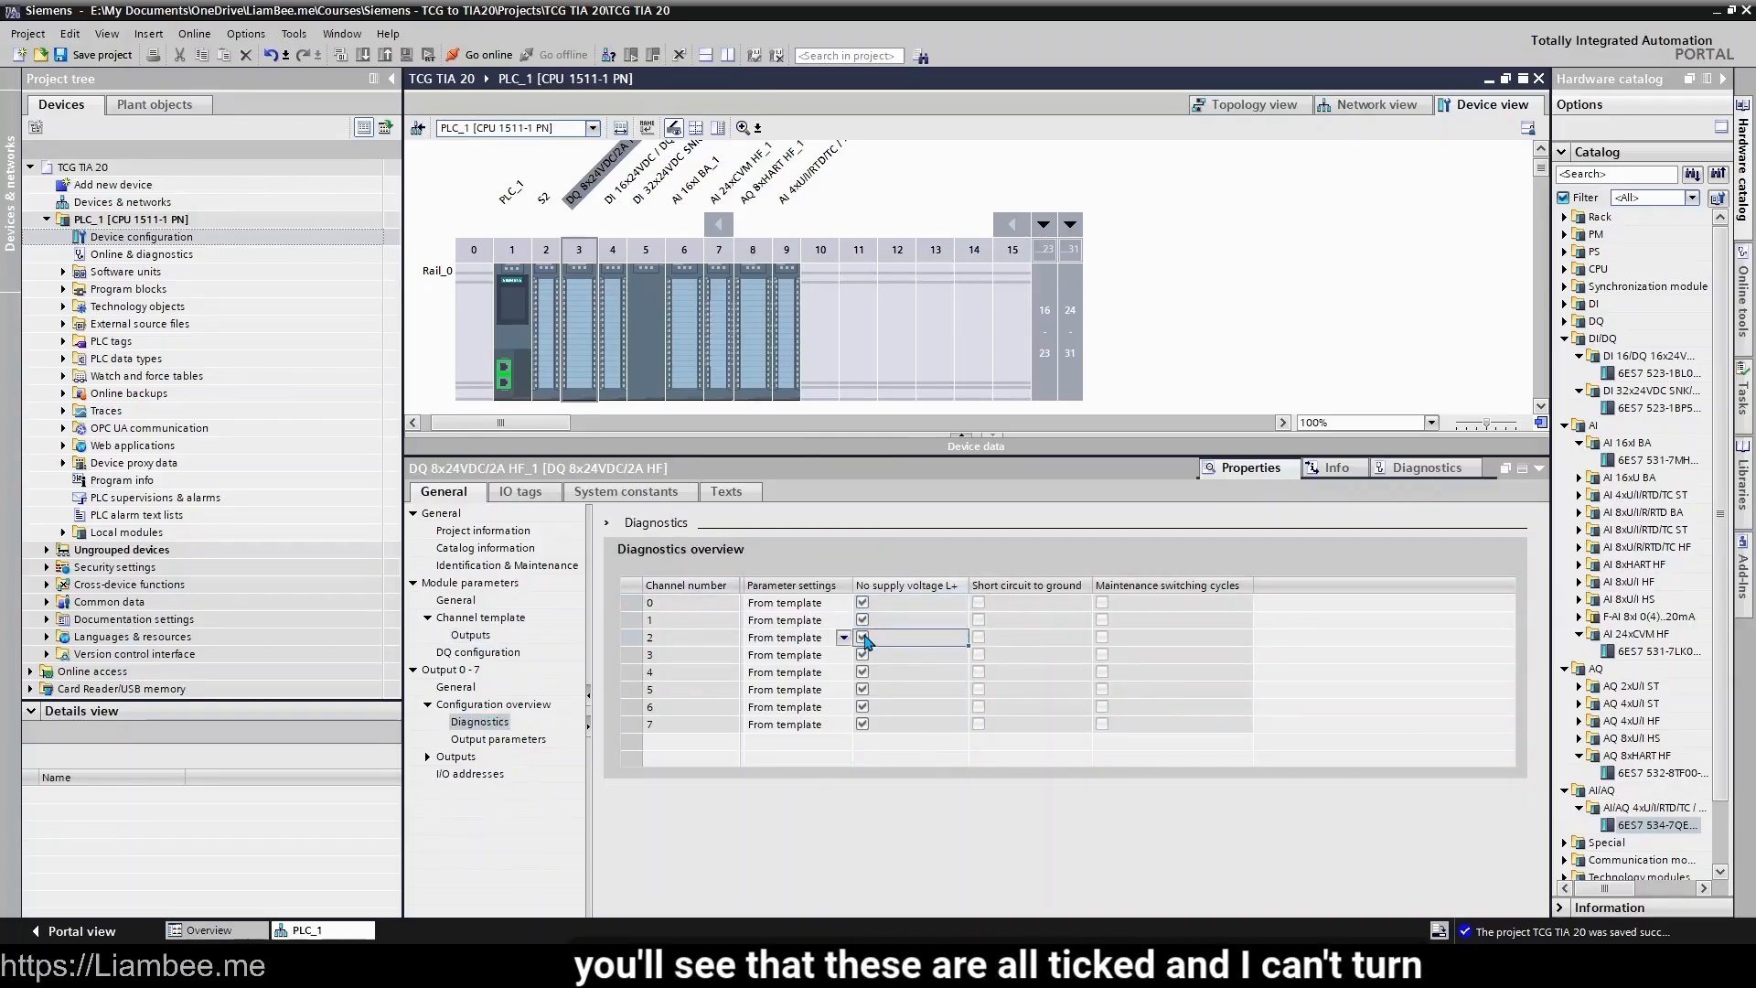
{"action": "left_click", "coordinate": [781, 604]}
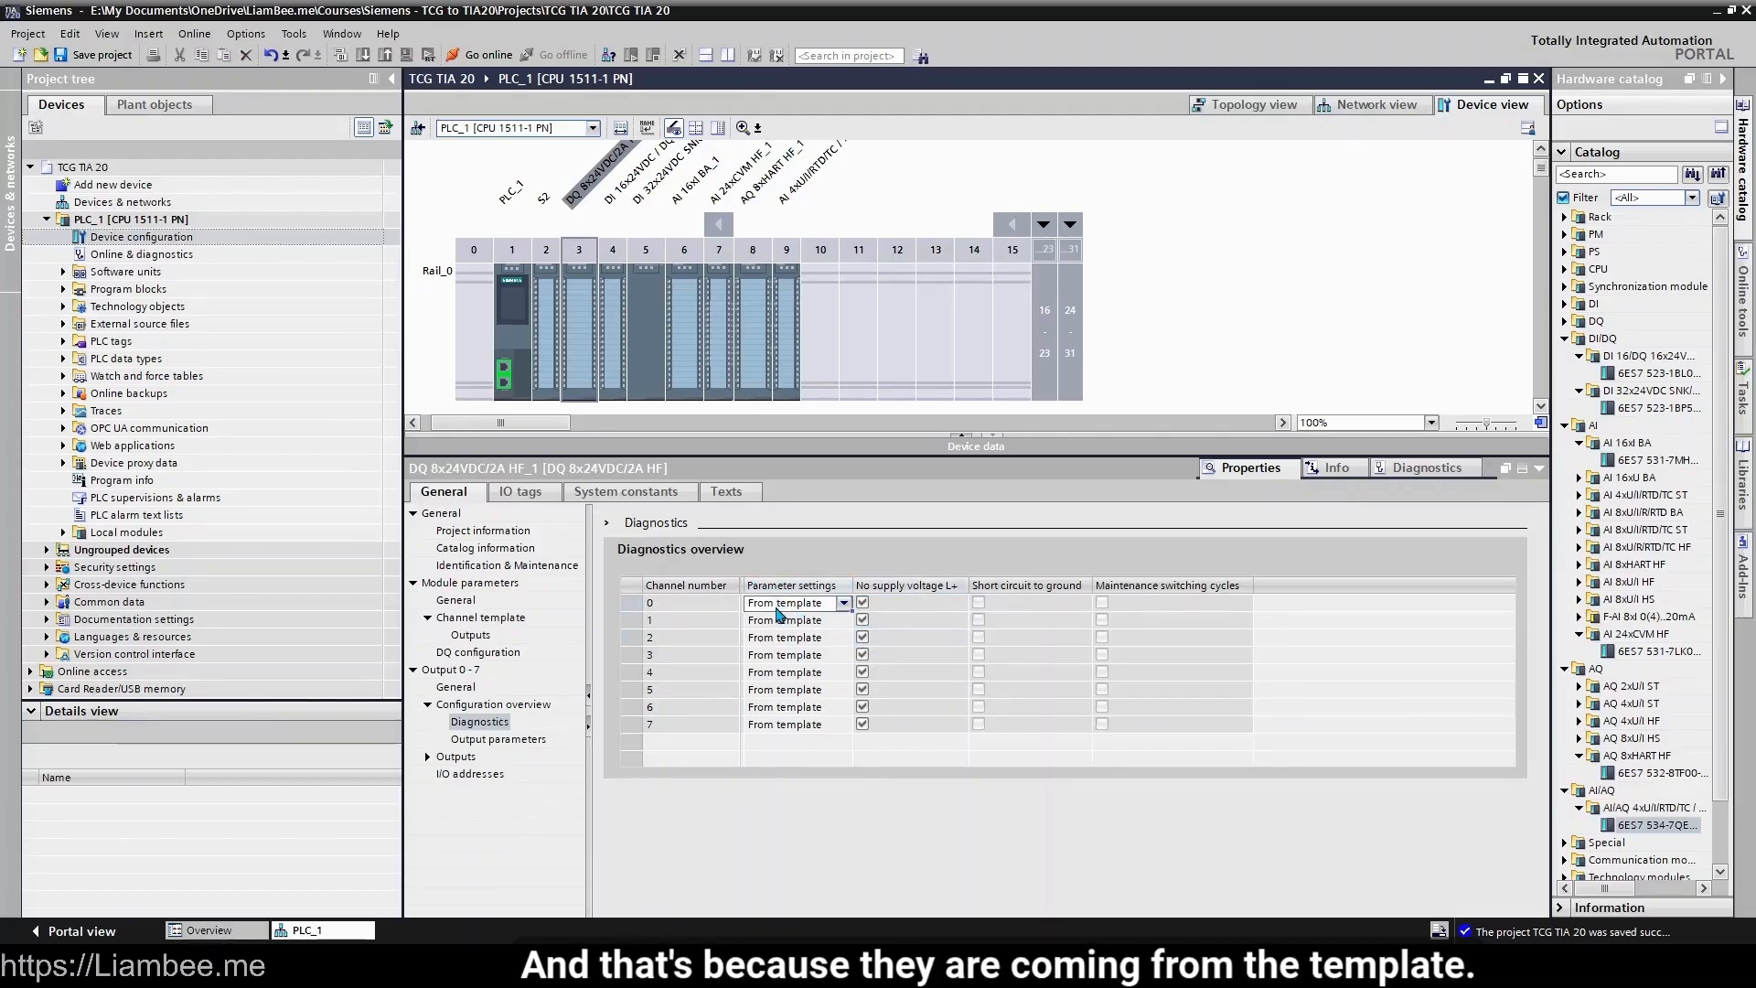
- Enable Short circuit to ground in the output channel template and check it in the diagnostics overview
{"action": "left_click", "coordinate": [471, 636]}
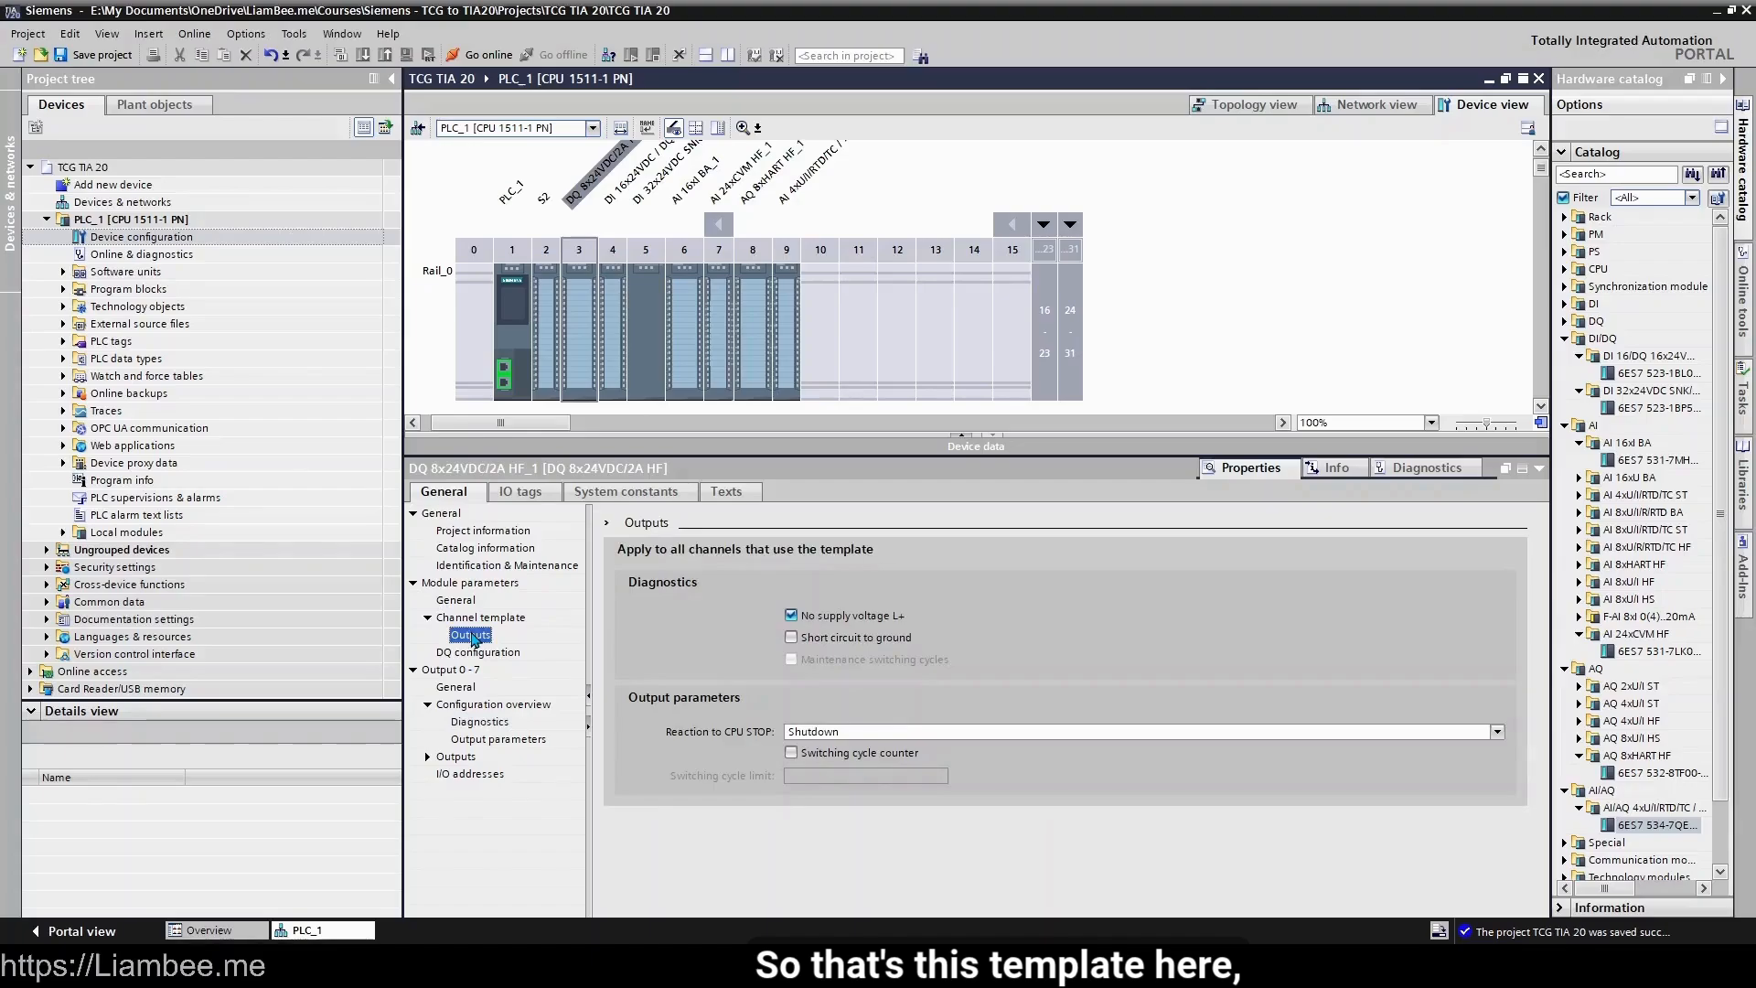
{"action": "left_click", "coordinate": [816, 638]}
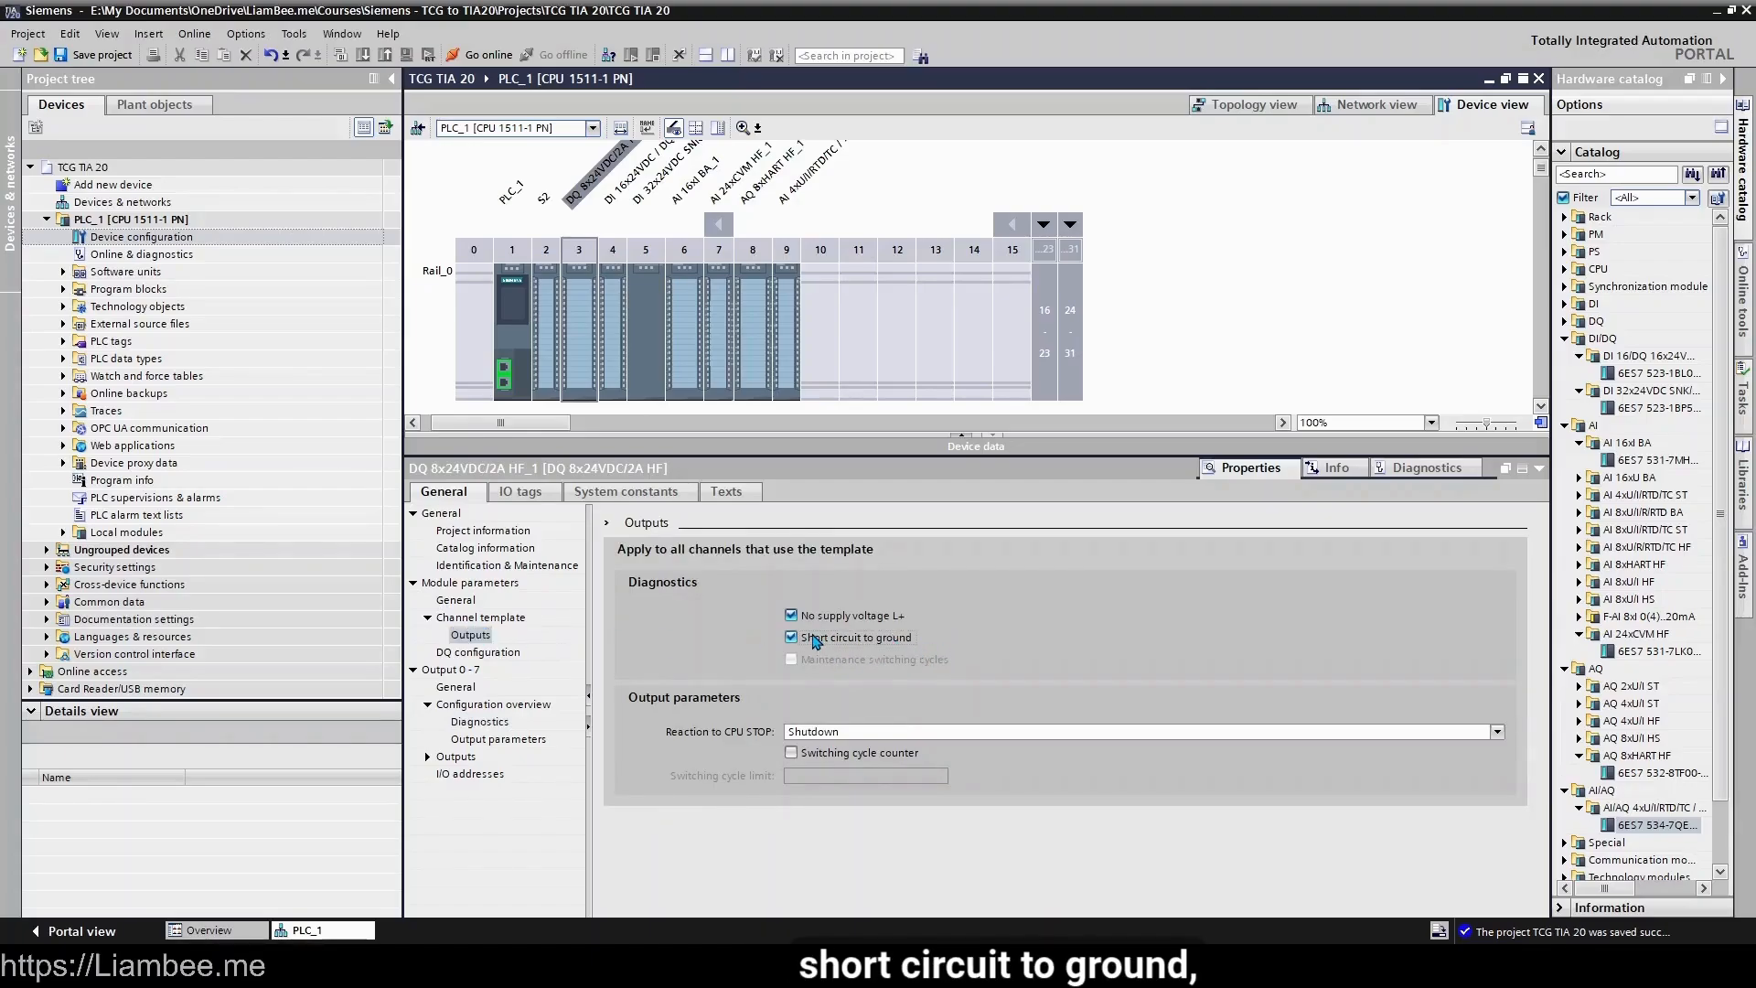
{"action": "left_click", "coordinate": [469, 723]}
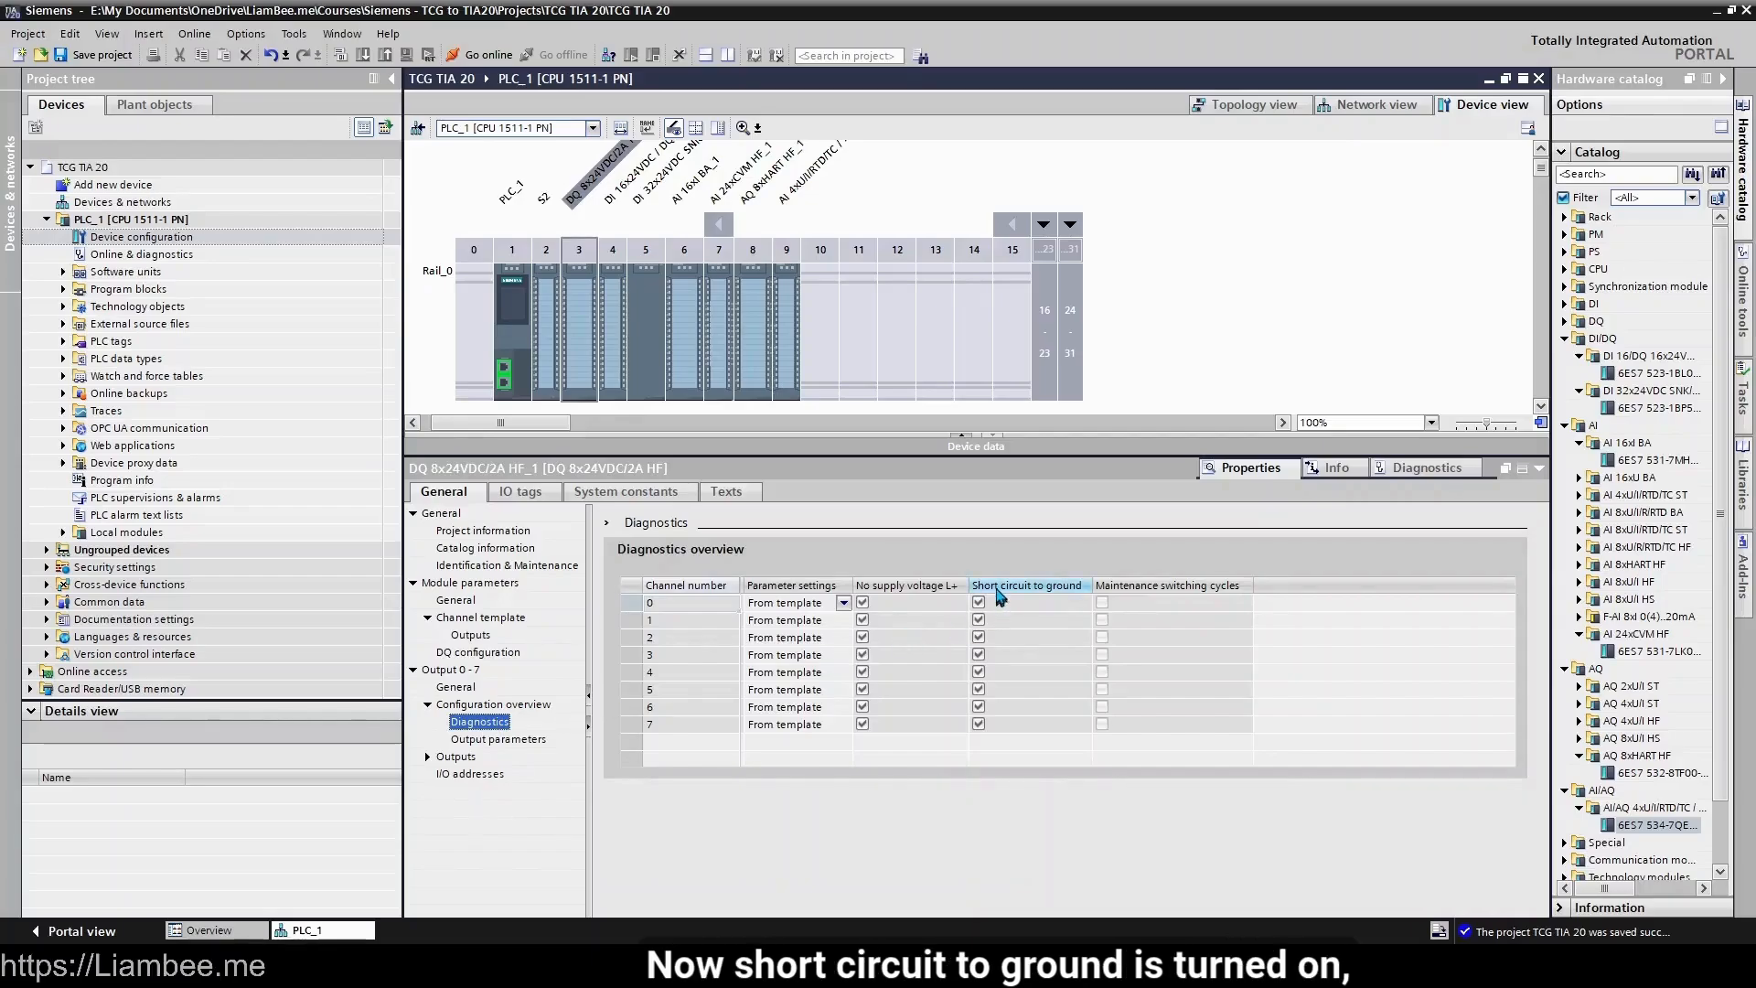
- Set channel 0's diagnostics parameter settings to Manual and disable its No supply voltage L+ and Short circuit to ground checks
{"action": "left_click", "coordinate": [842, 605]}
{"action": "left_click", "coordinate": [844, 604]}
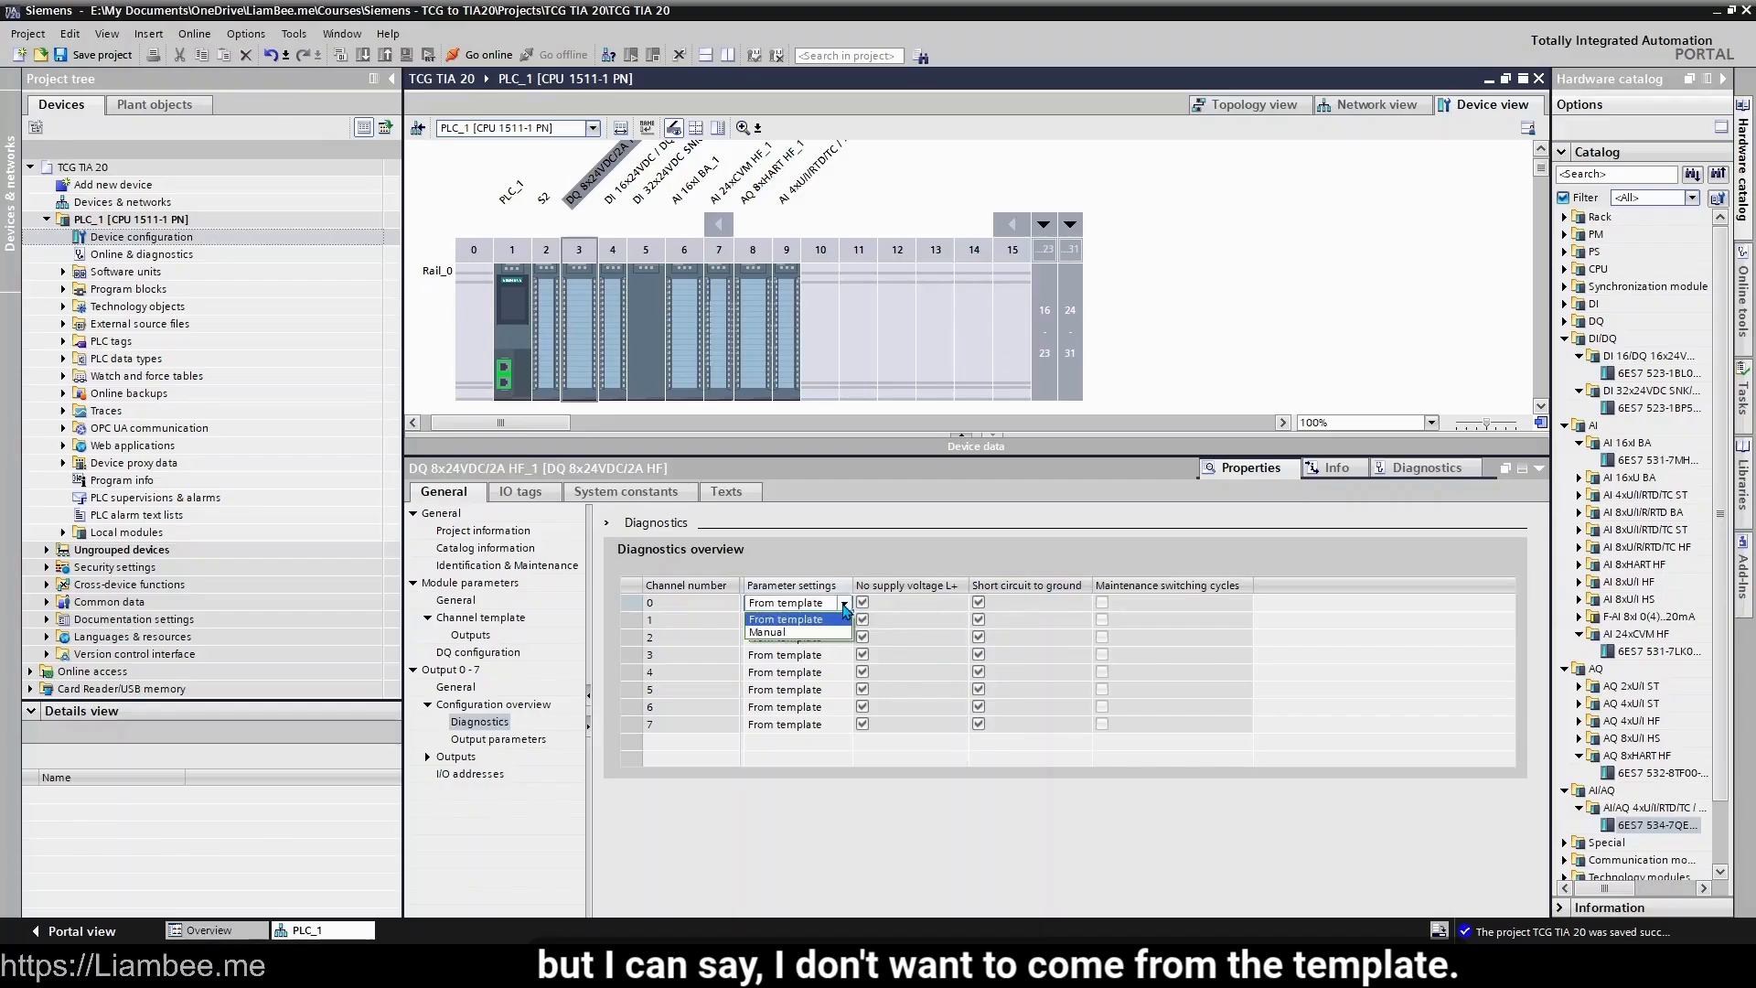
{"action": "left_click", "coordinate": [839, 633]}
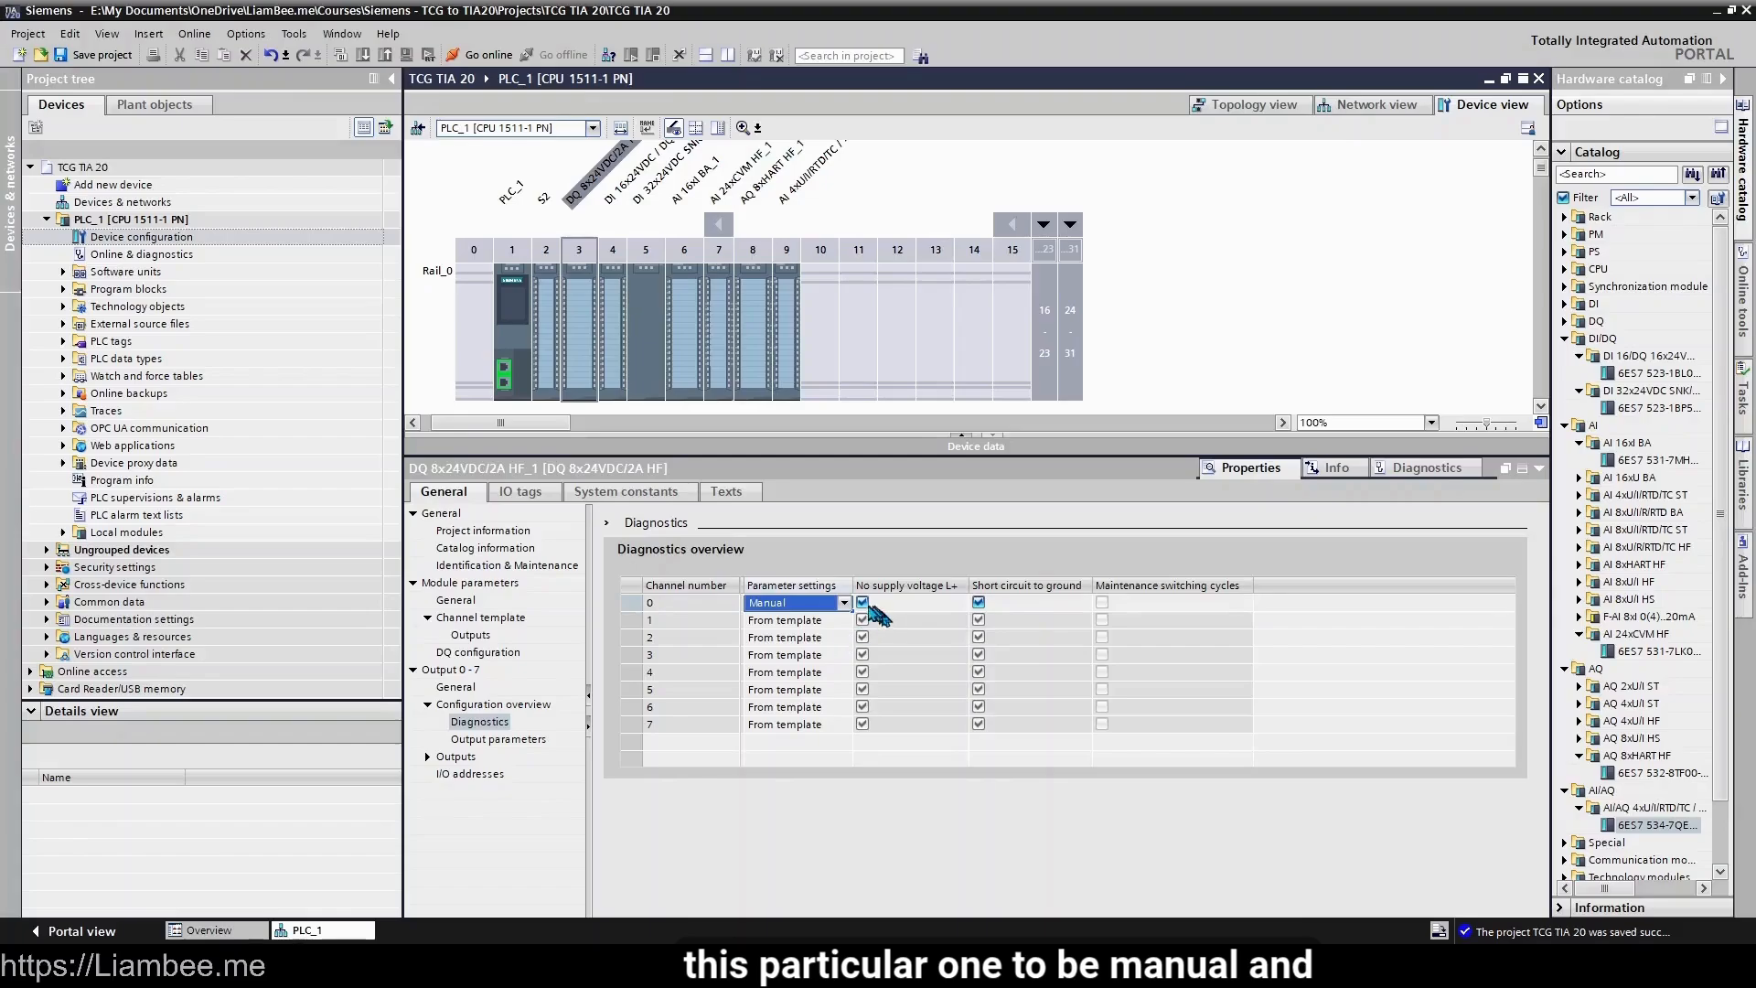
{"action": "left_click", "coordinate": [863, 603]}
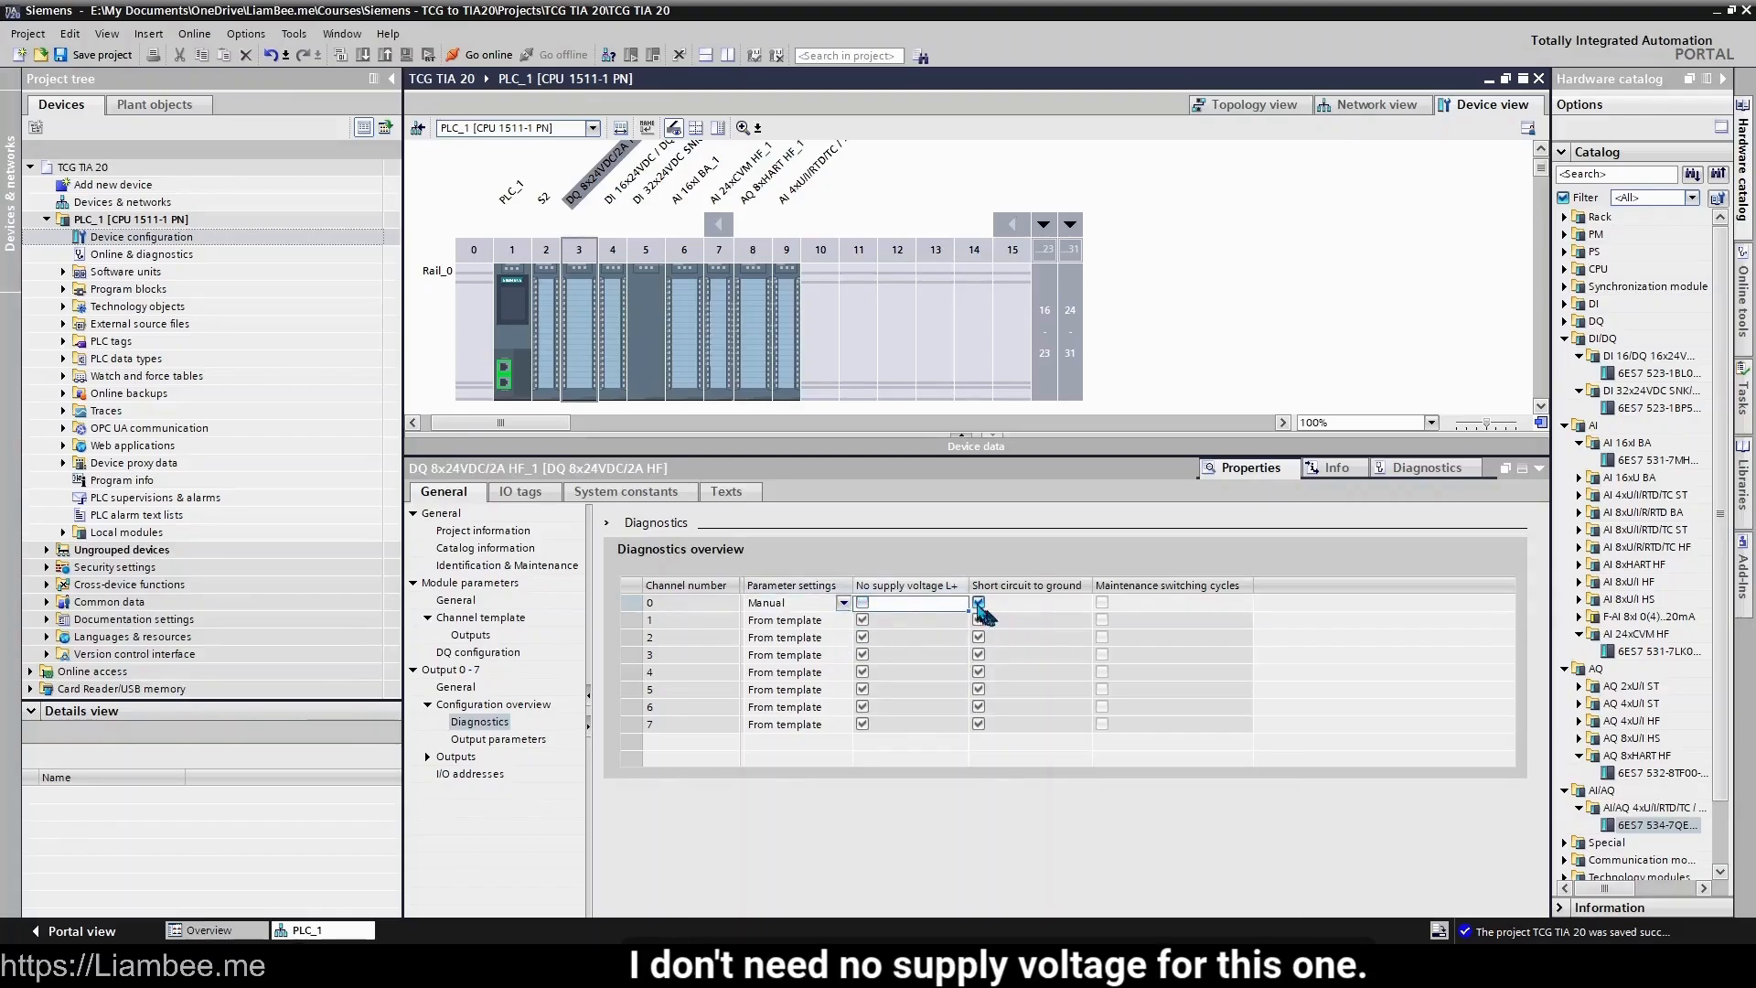
{"action": "left_click", "coordinate": [978, 604]}
{"action": "left_click", "coordinate": [1075, 660]}
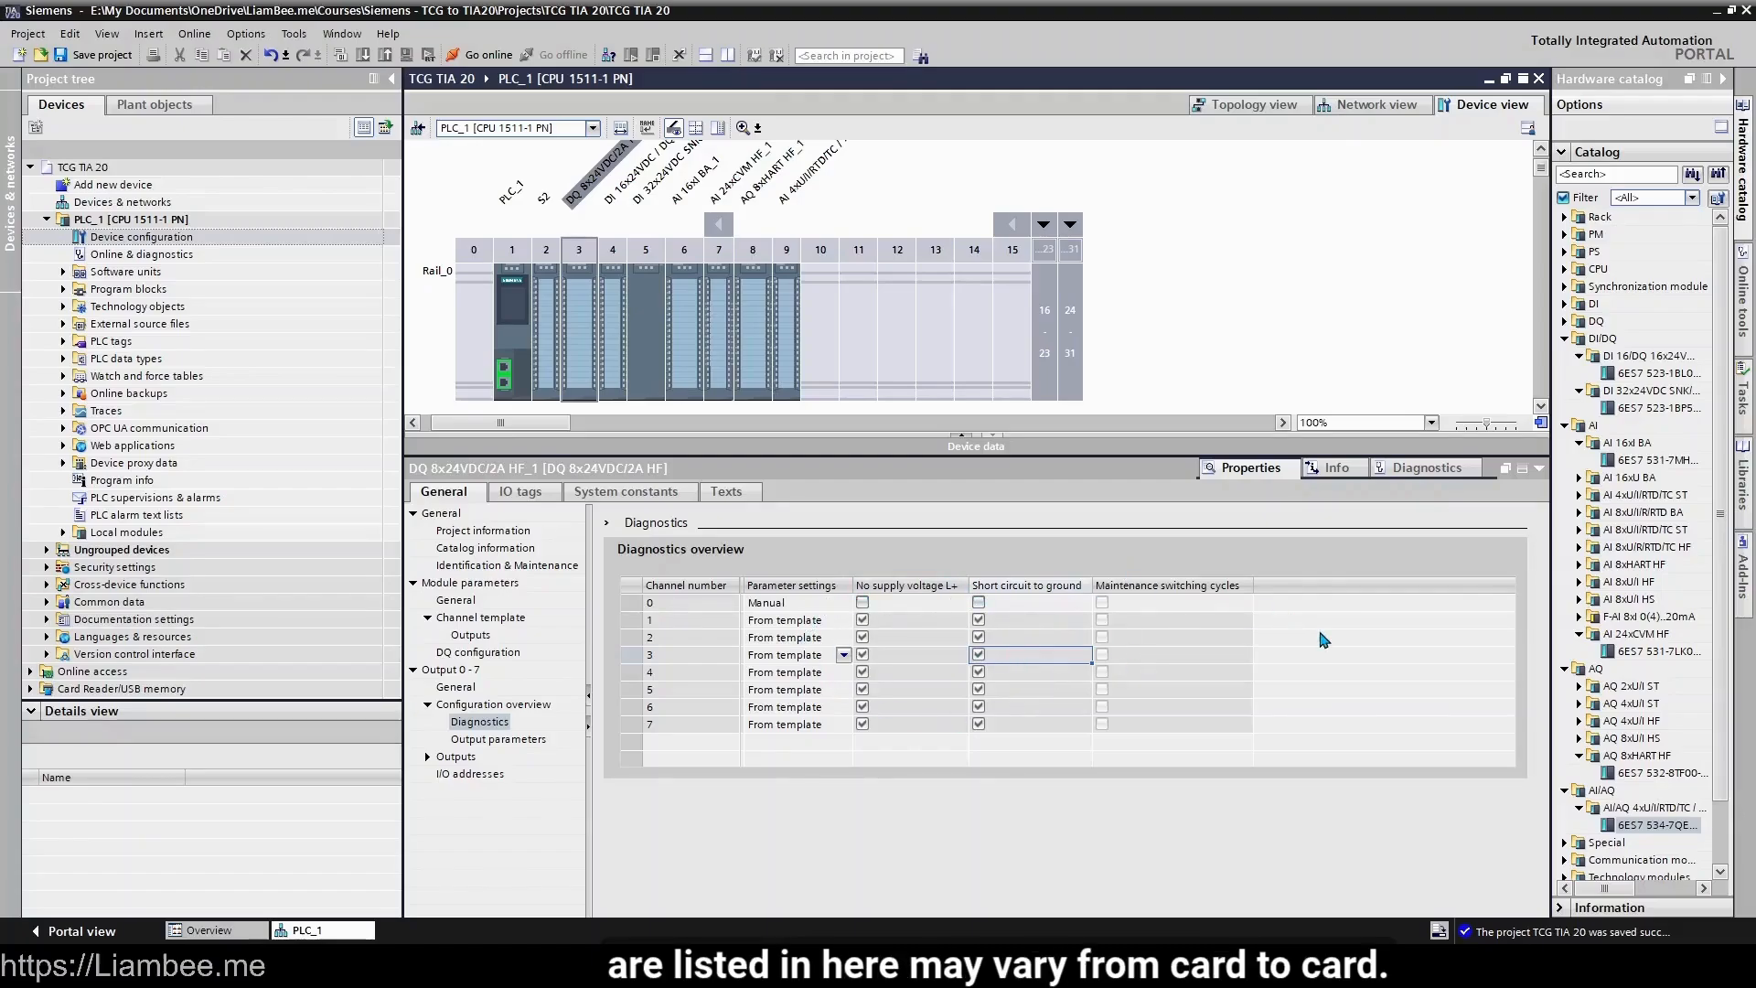
- Return channel 0 to From template in the output parameters overview and check the effect on its diagnostics settings
{"action": "left_click", "coordinate": [502, 742]}
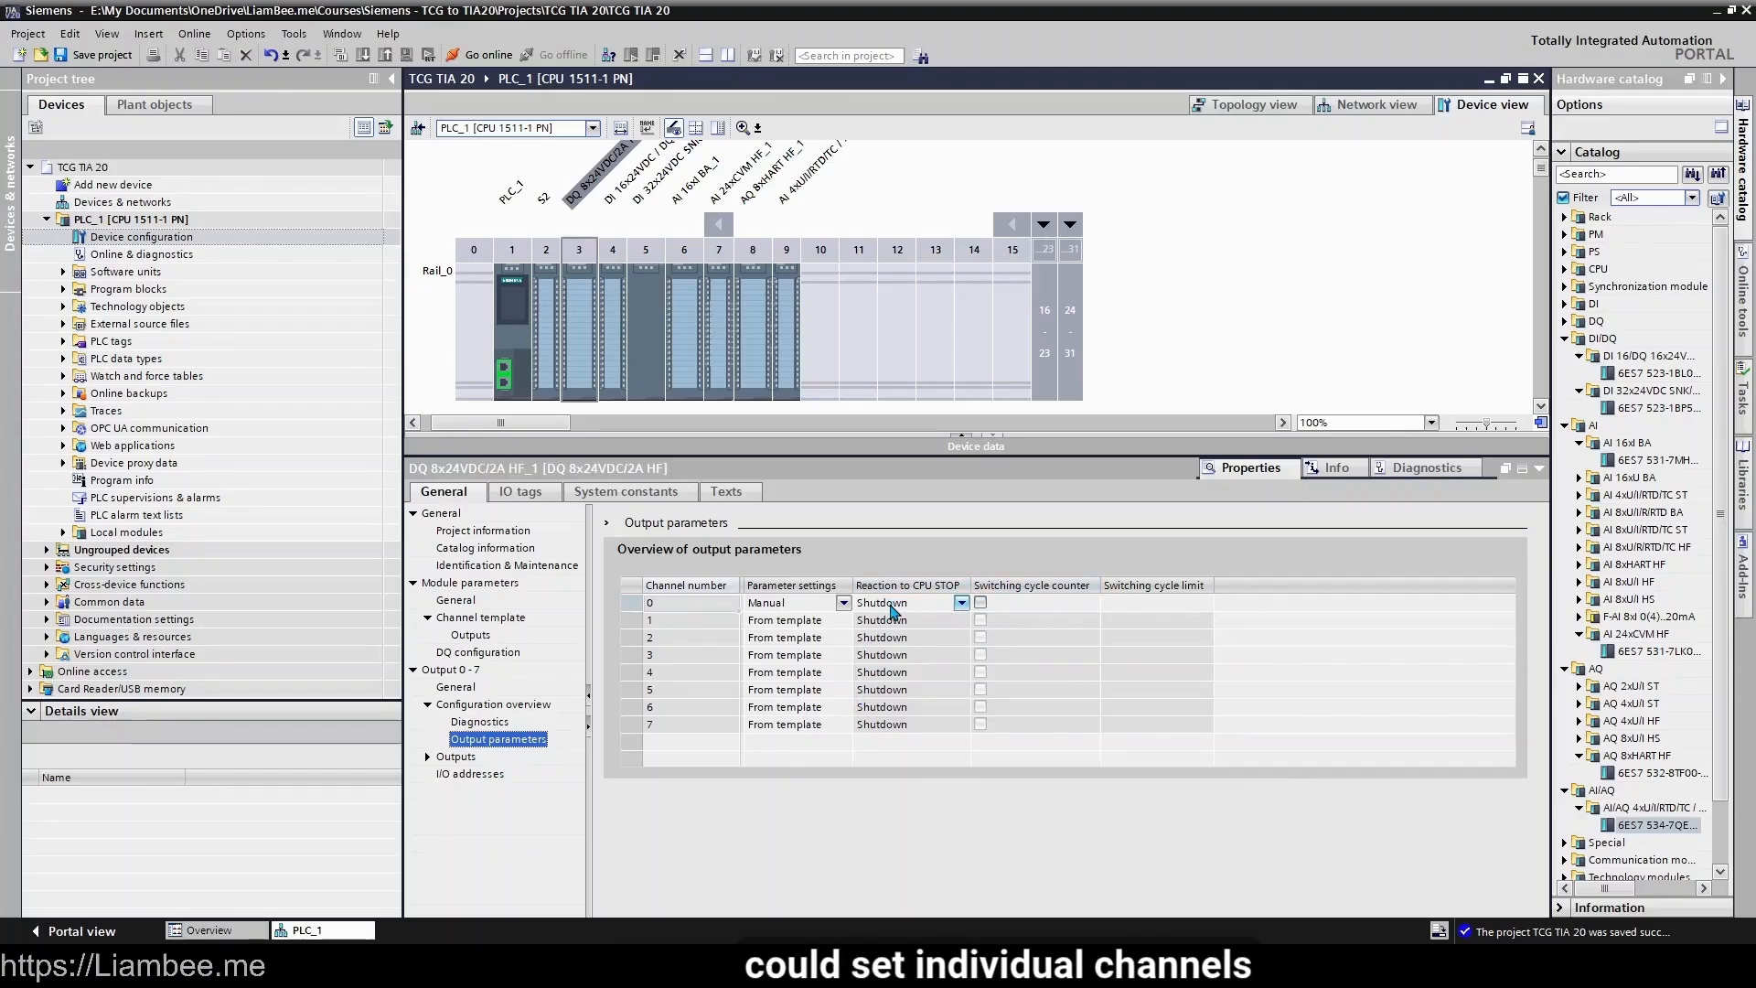
{"action": "left_click", "coordinate": [844, 604]}
{"action": "left_click", "coordinate": [845, 606]}
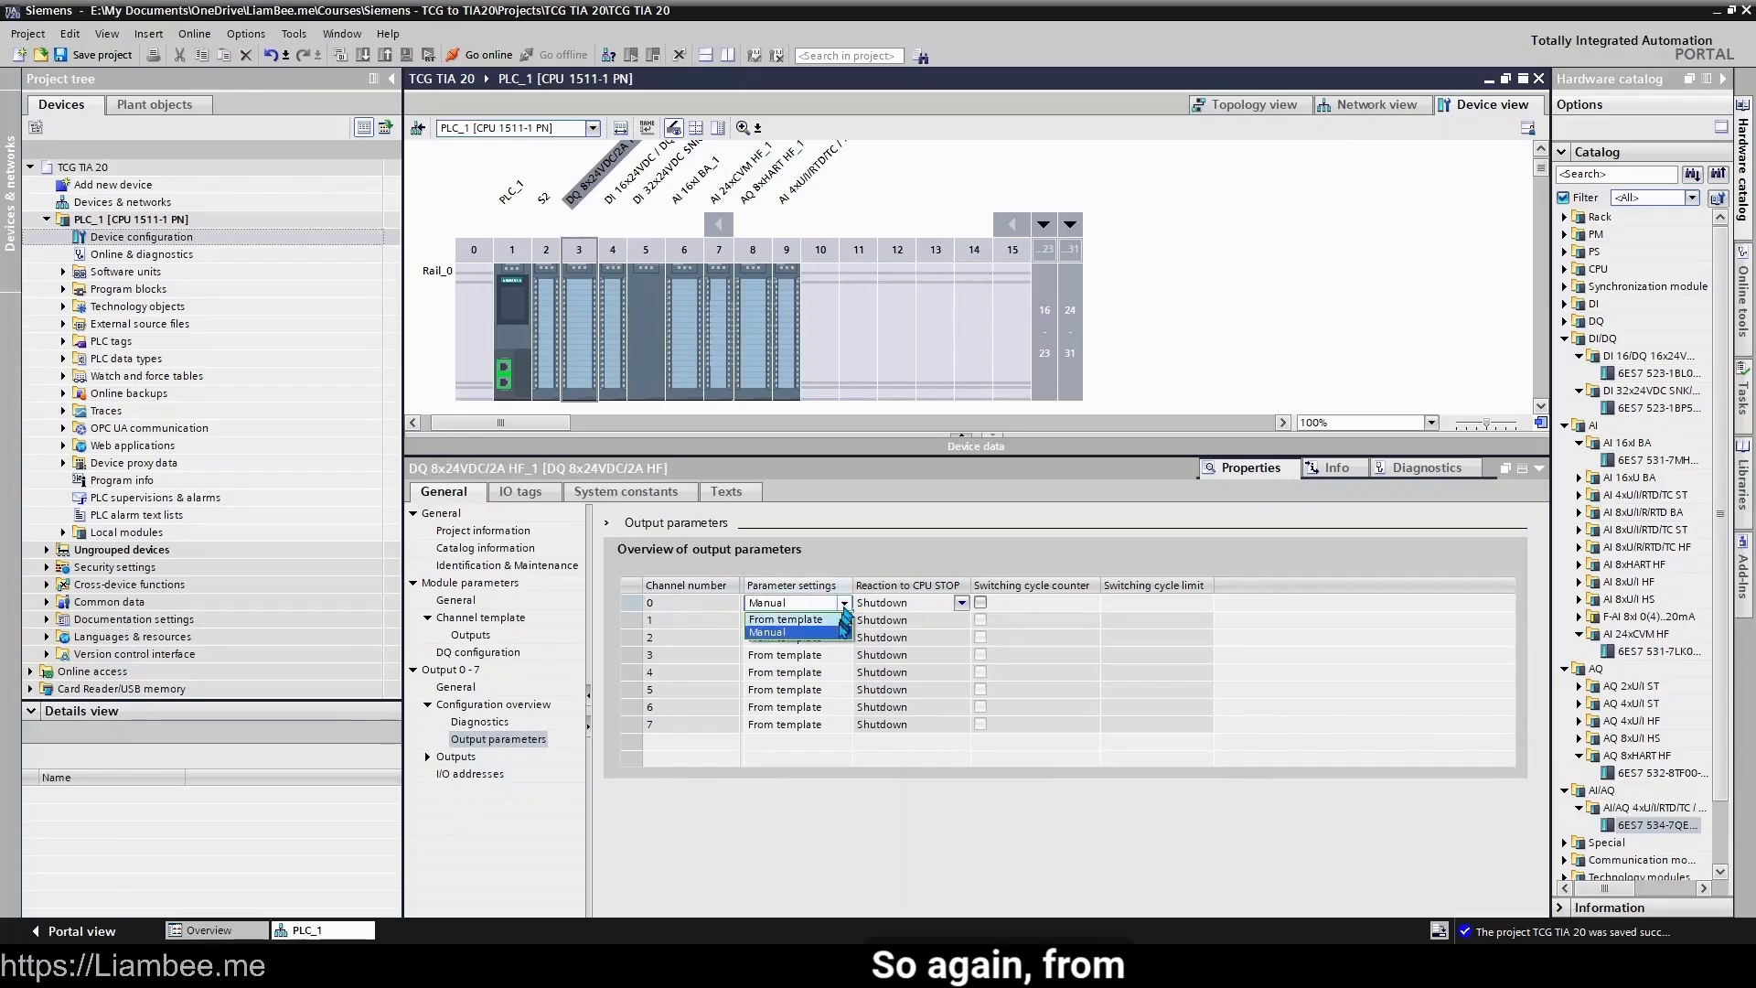
{"action": "left_click", "coordinate": [844, 605]}
{"action": "left_click", "coordinate": [858, 608]}
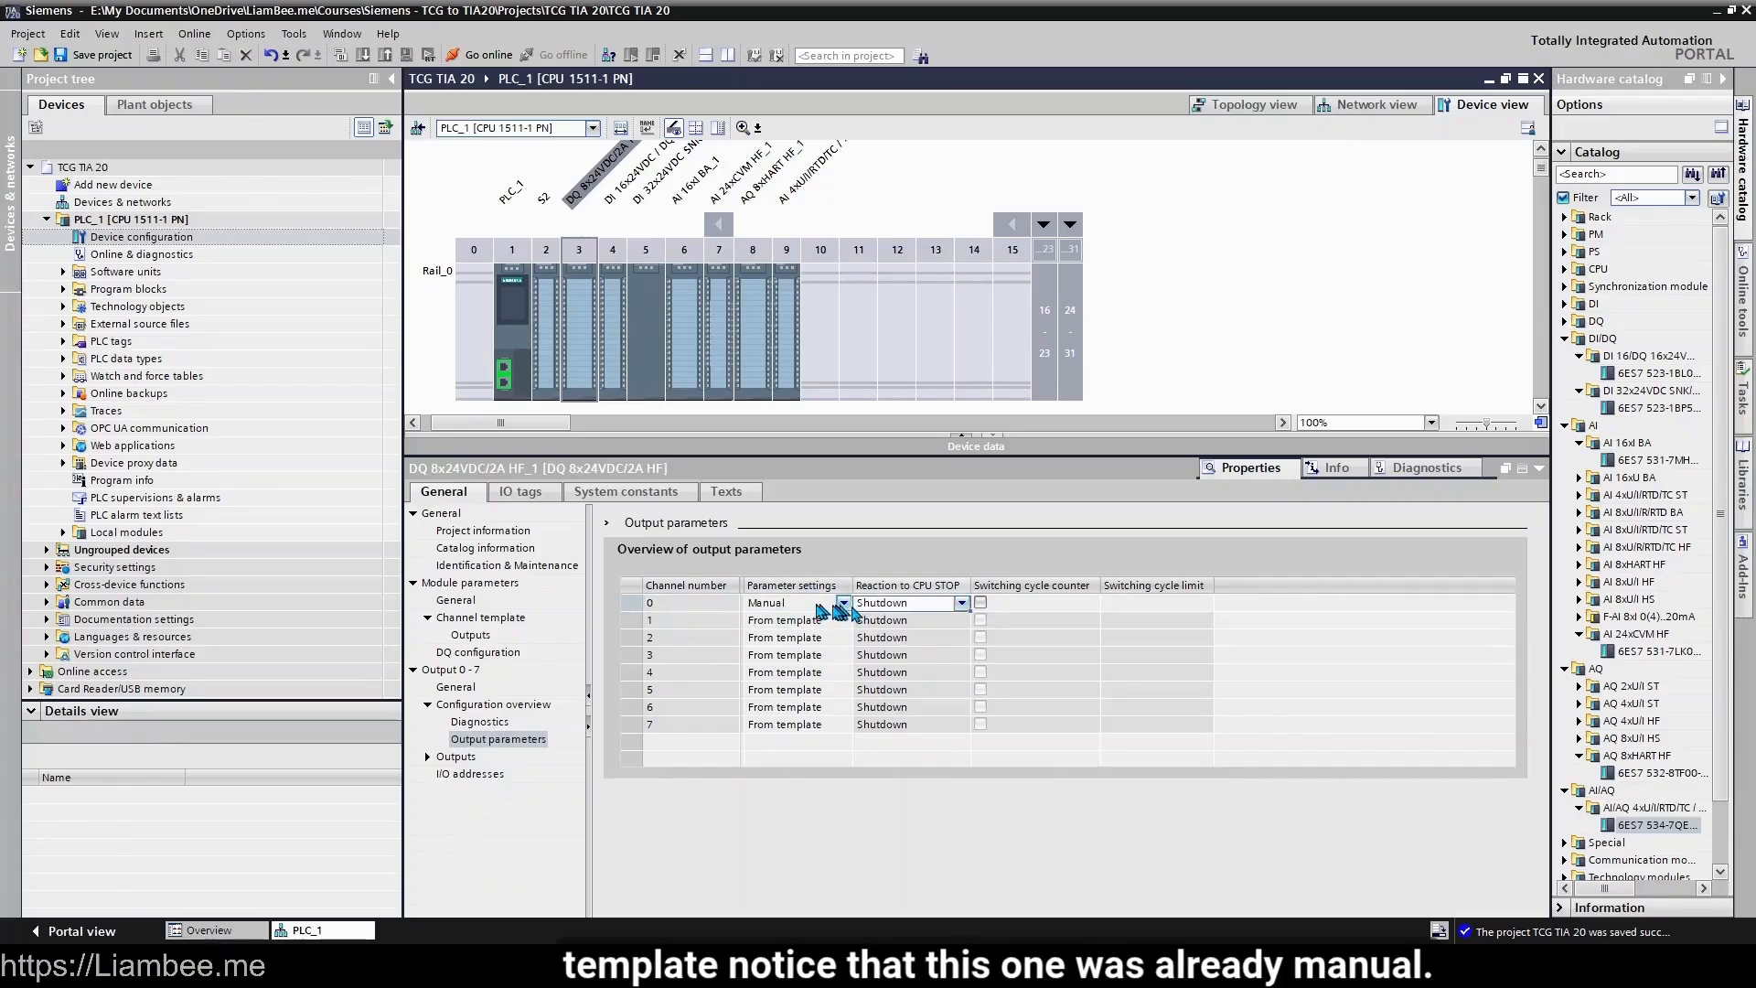
{"action": "left_click", "coordinate": [824, 604]}
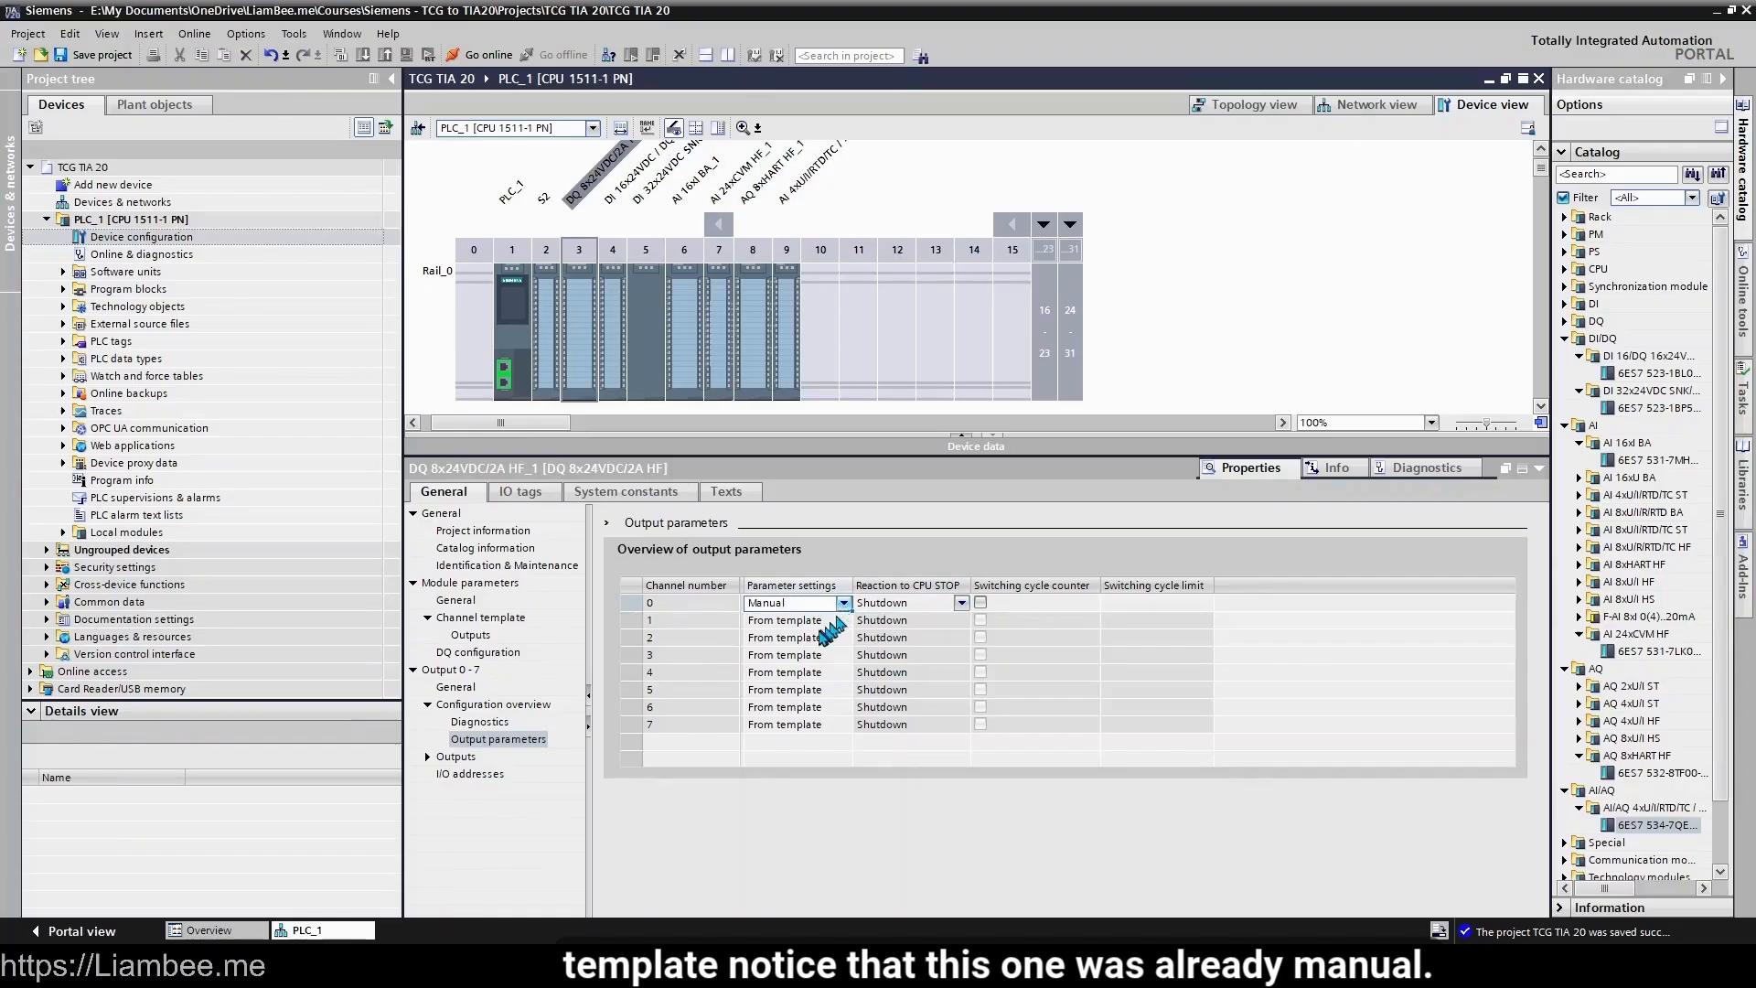
{"action": "left_click", "coordinate": [843, 606]}
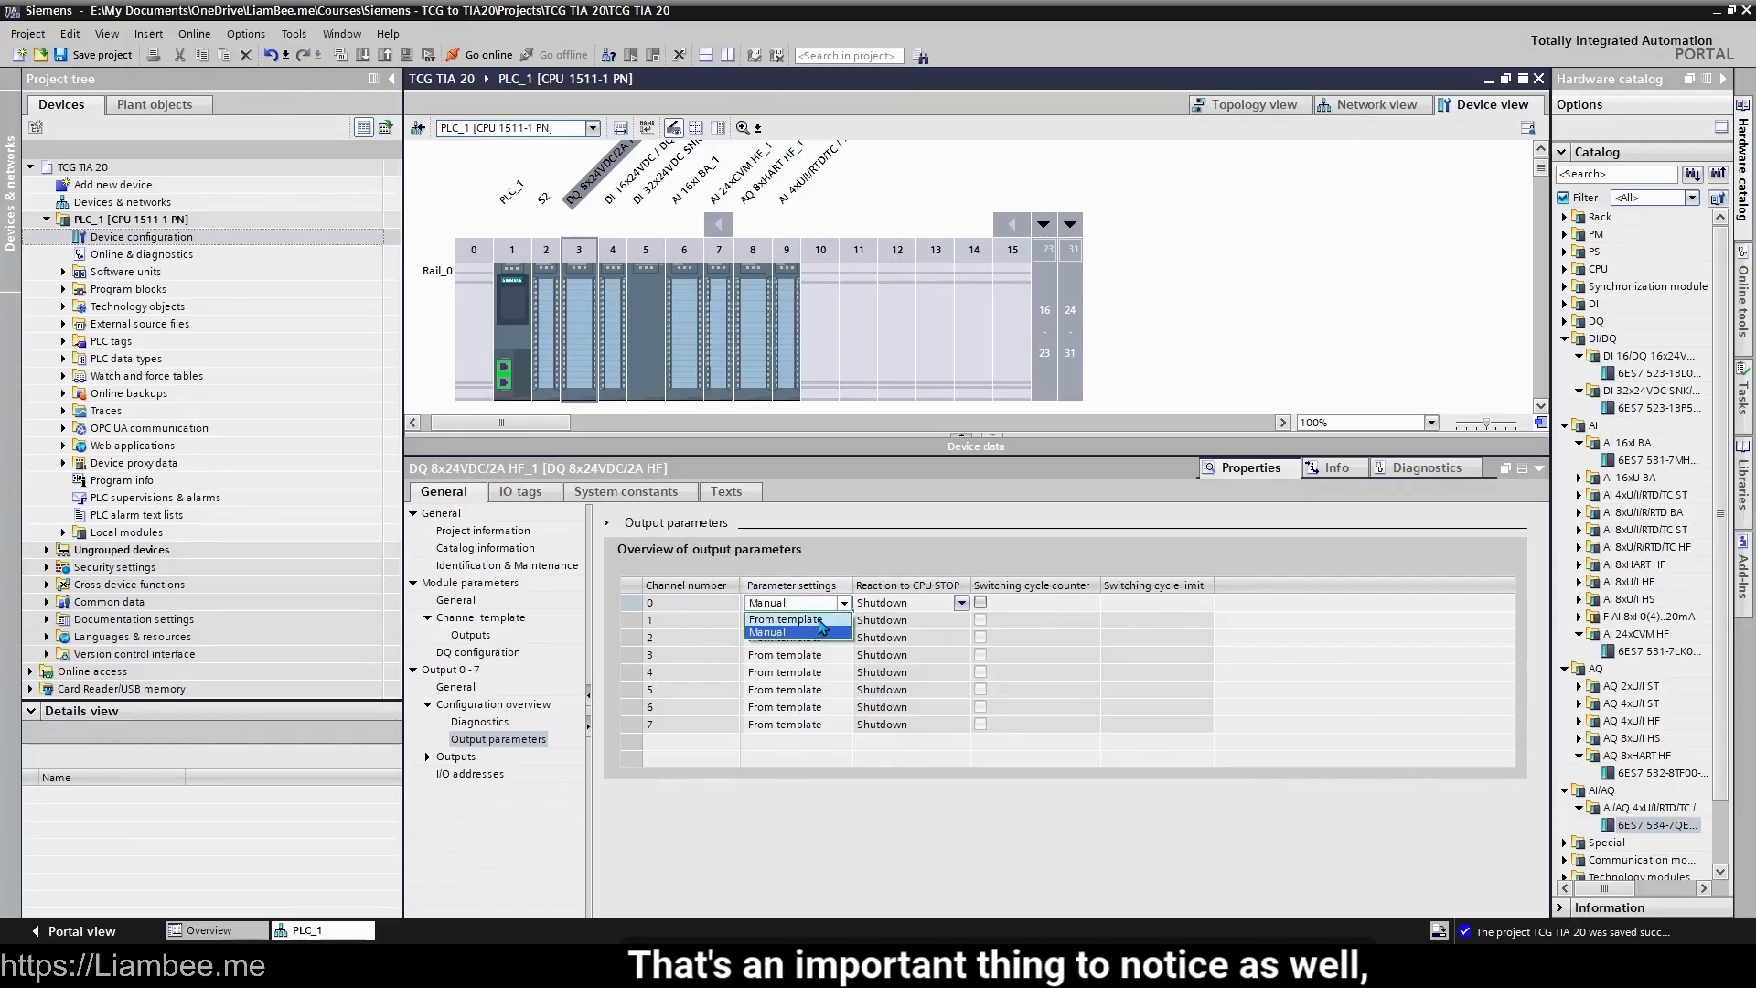
{"action": "left_click", "coordinate": [821, 620]}
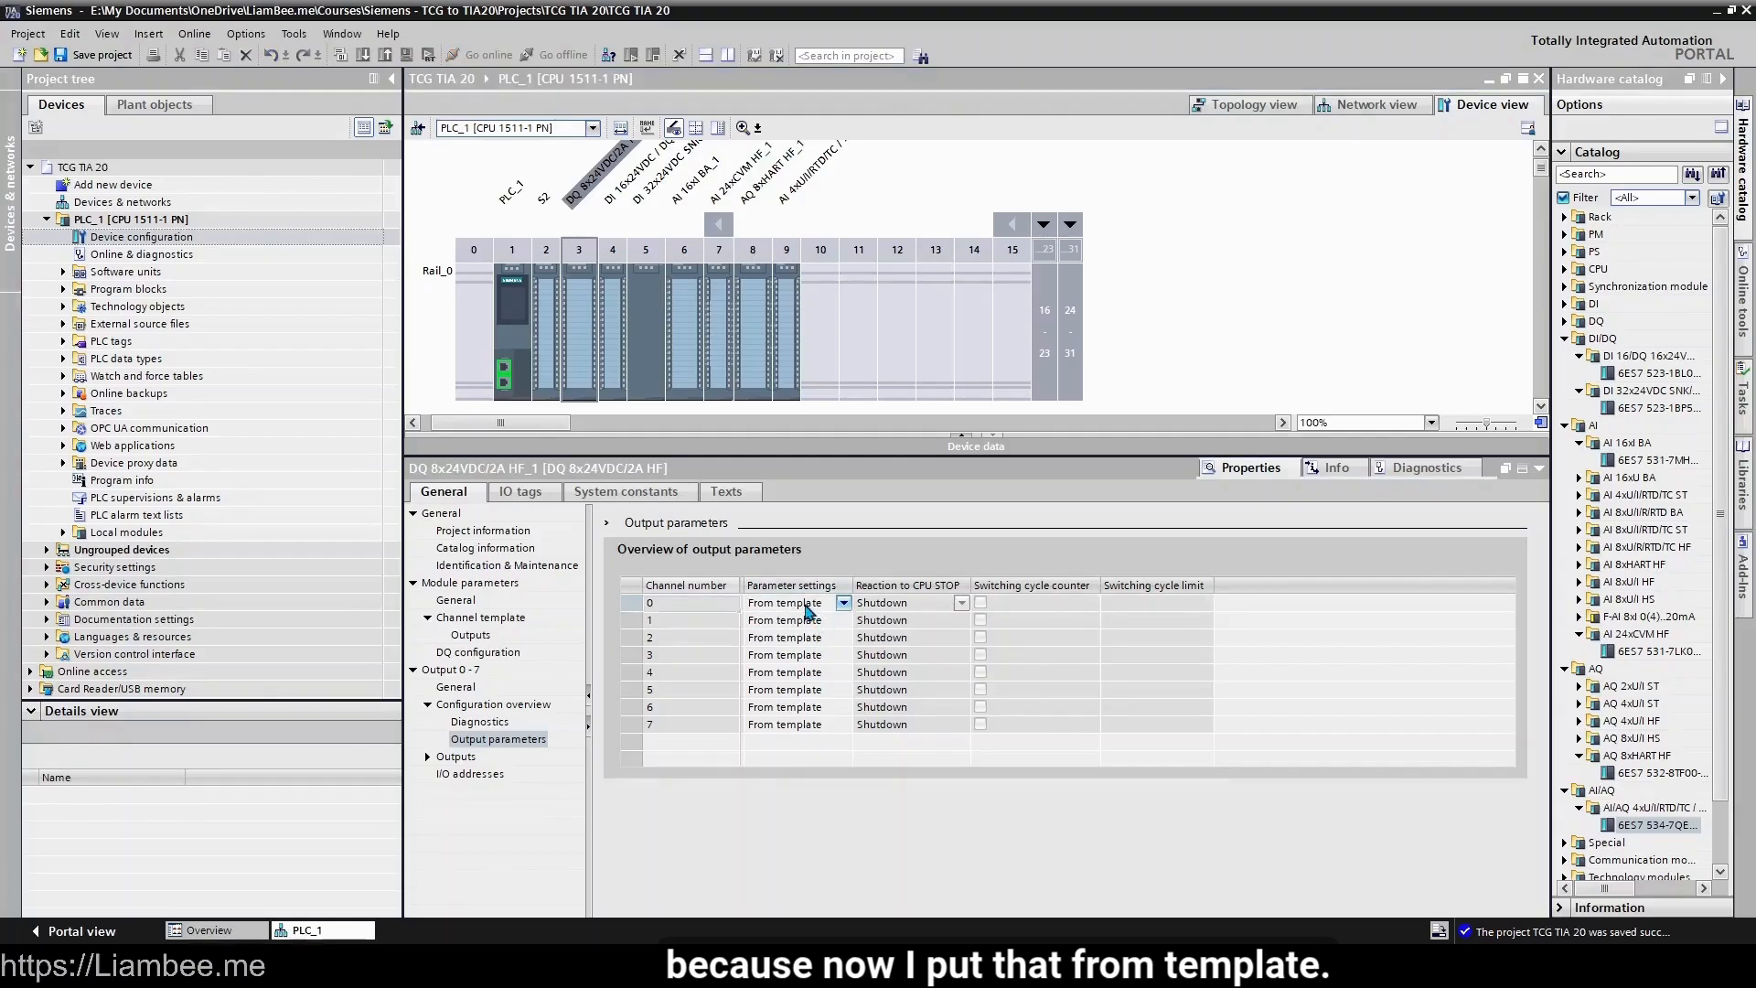
{"action": "left_click", "coordinate": [478, 723]}
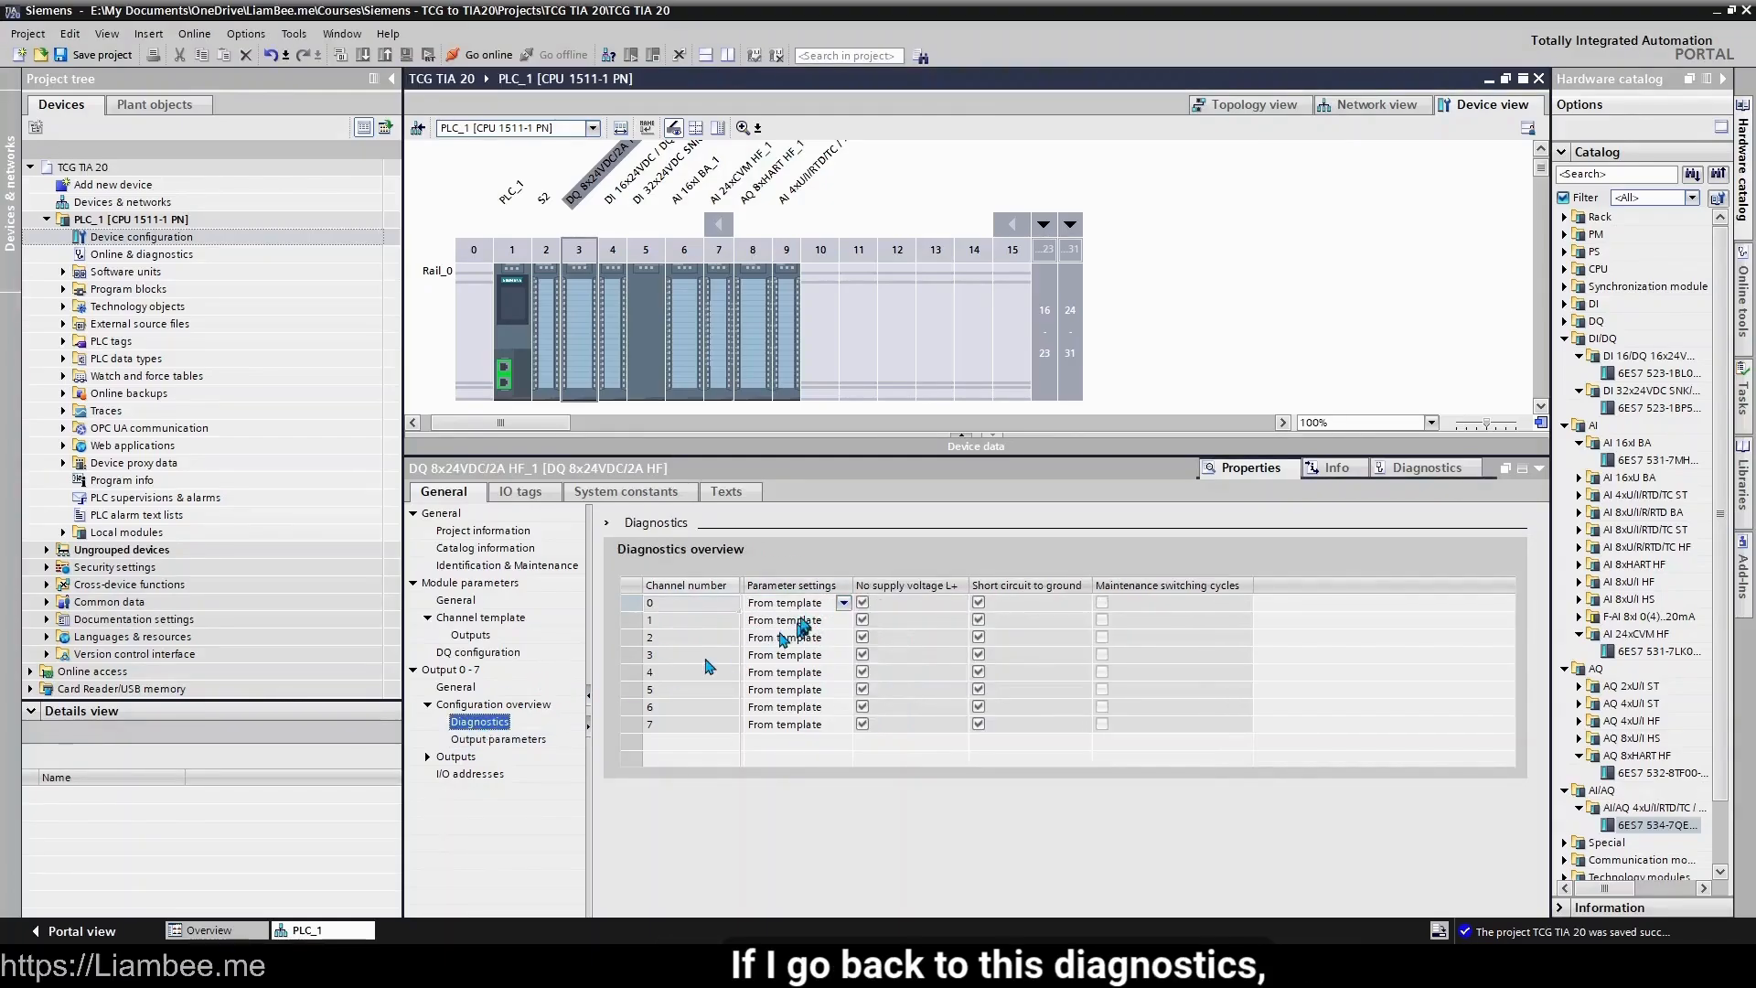
{"action": "left_click", "coordinate": [497, 740]}
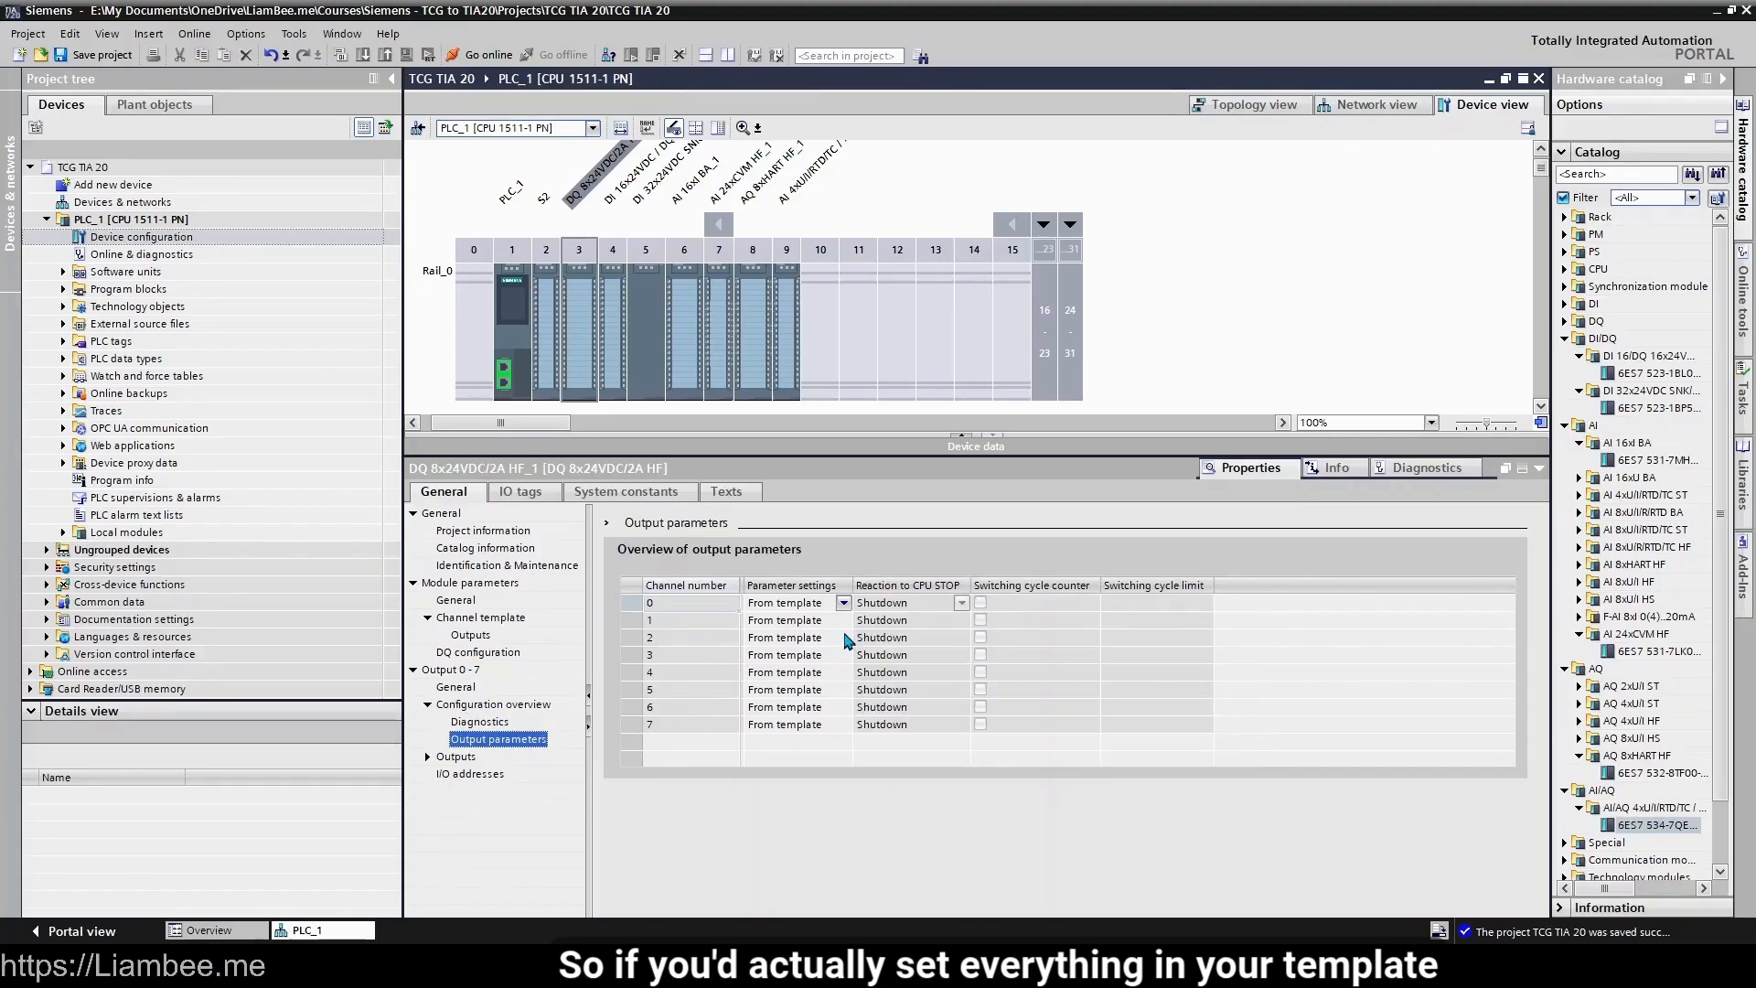
- Try Output substitute value 1 as the output template's Reaction to CPU STOP, and set it to Keep last value
{"action": "left_click", "coordinate": [474, 637]}
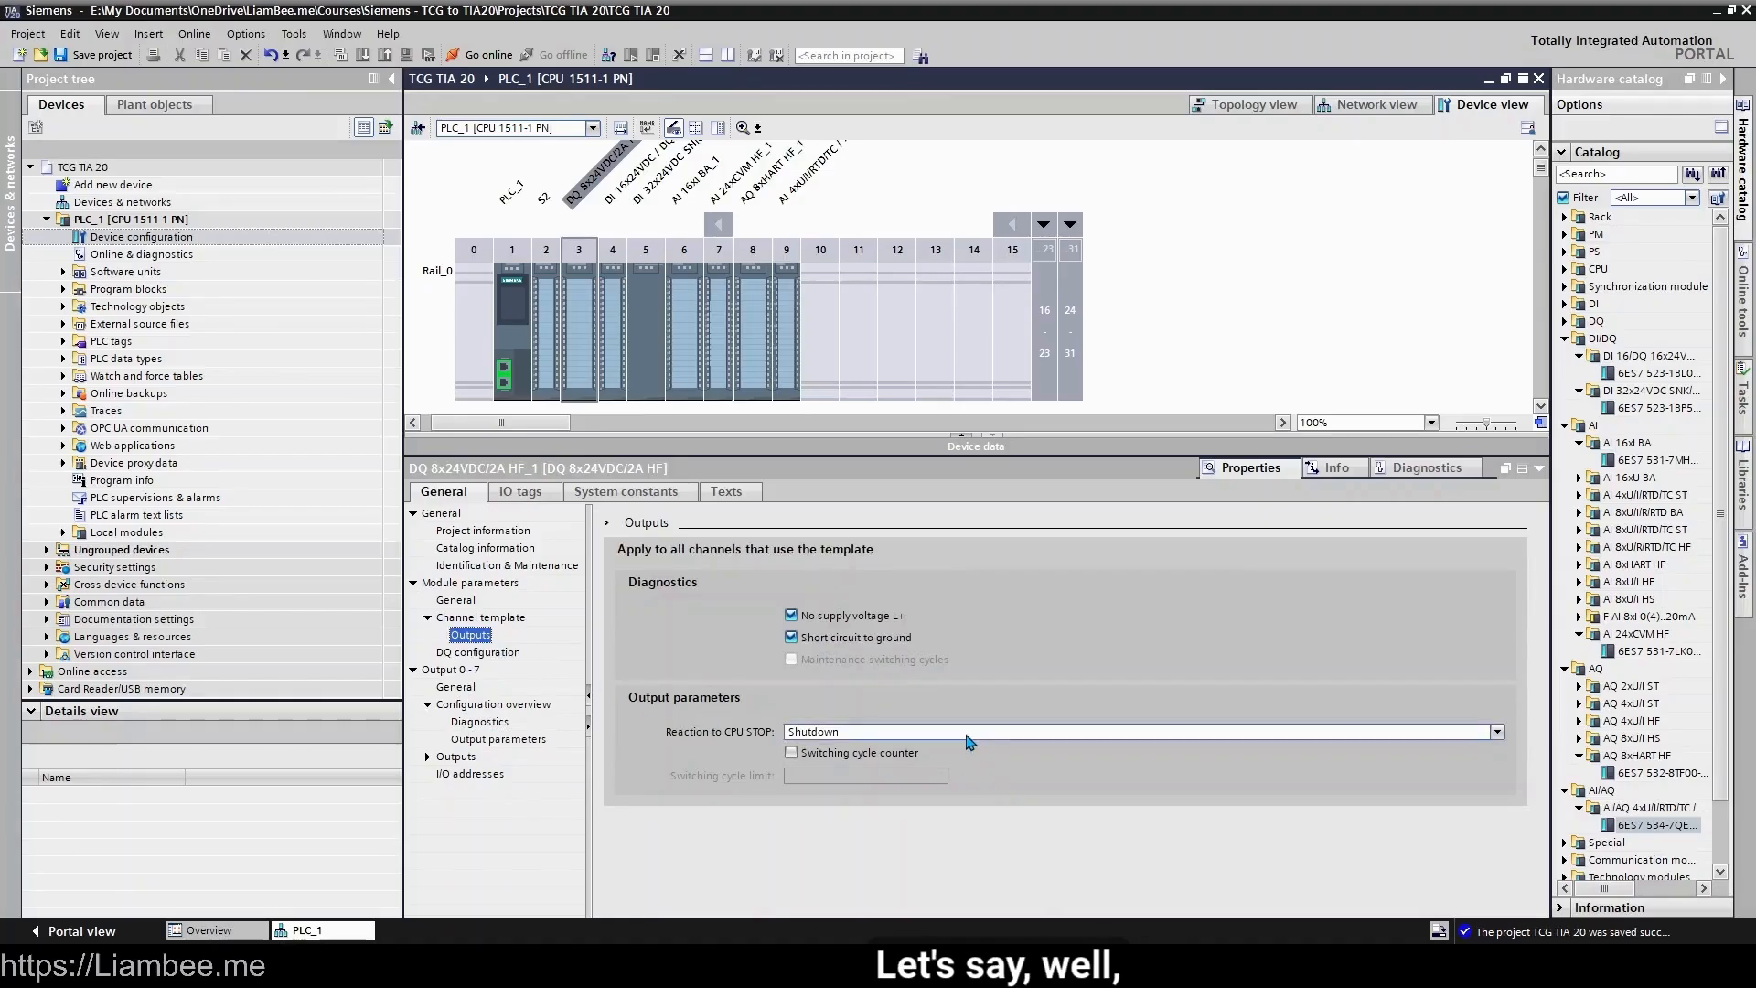
{"action": "left_click", "coordinate": [967, 737]}
{"action": "left_click", "coordinate": [954, 776]}
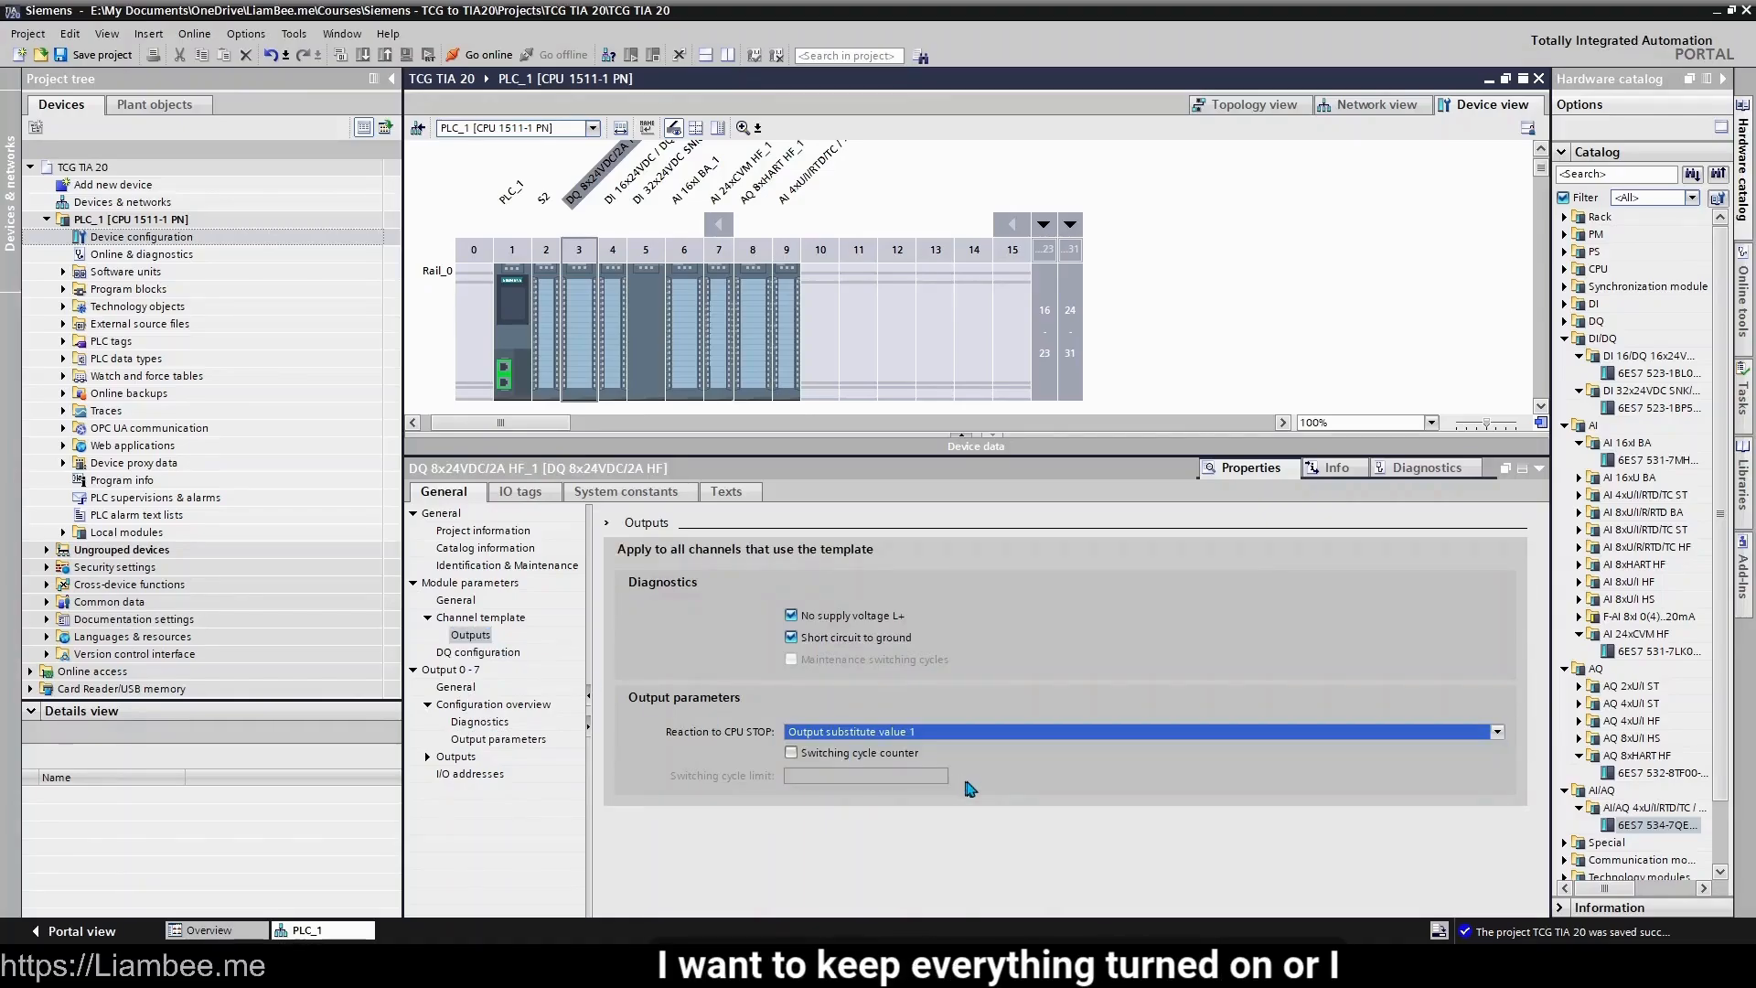
{"action": "left_click", "coordinate": [967, 742]}
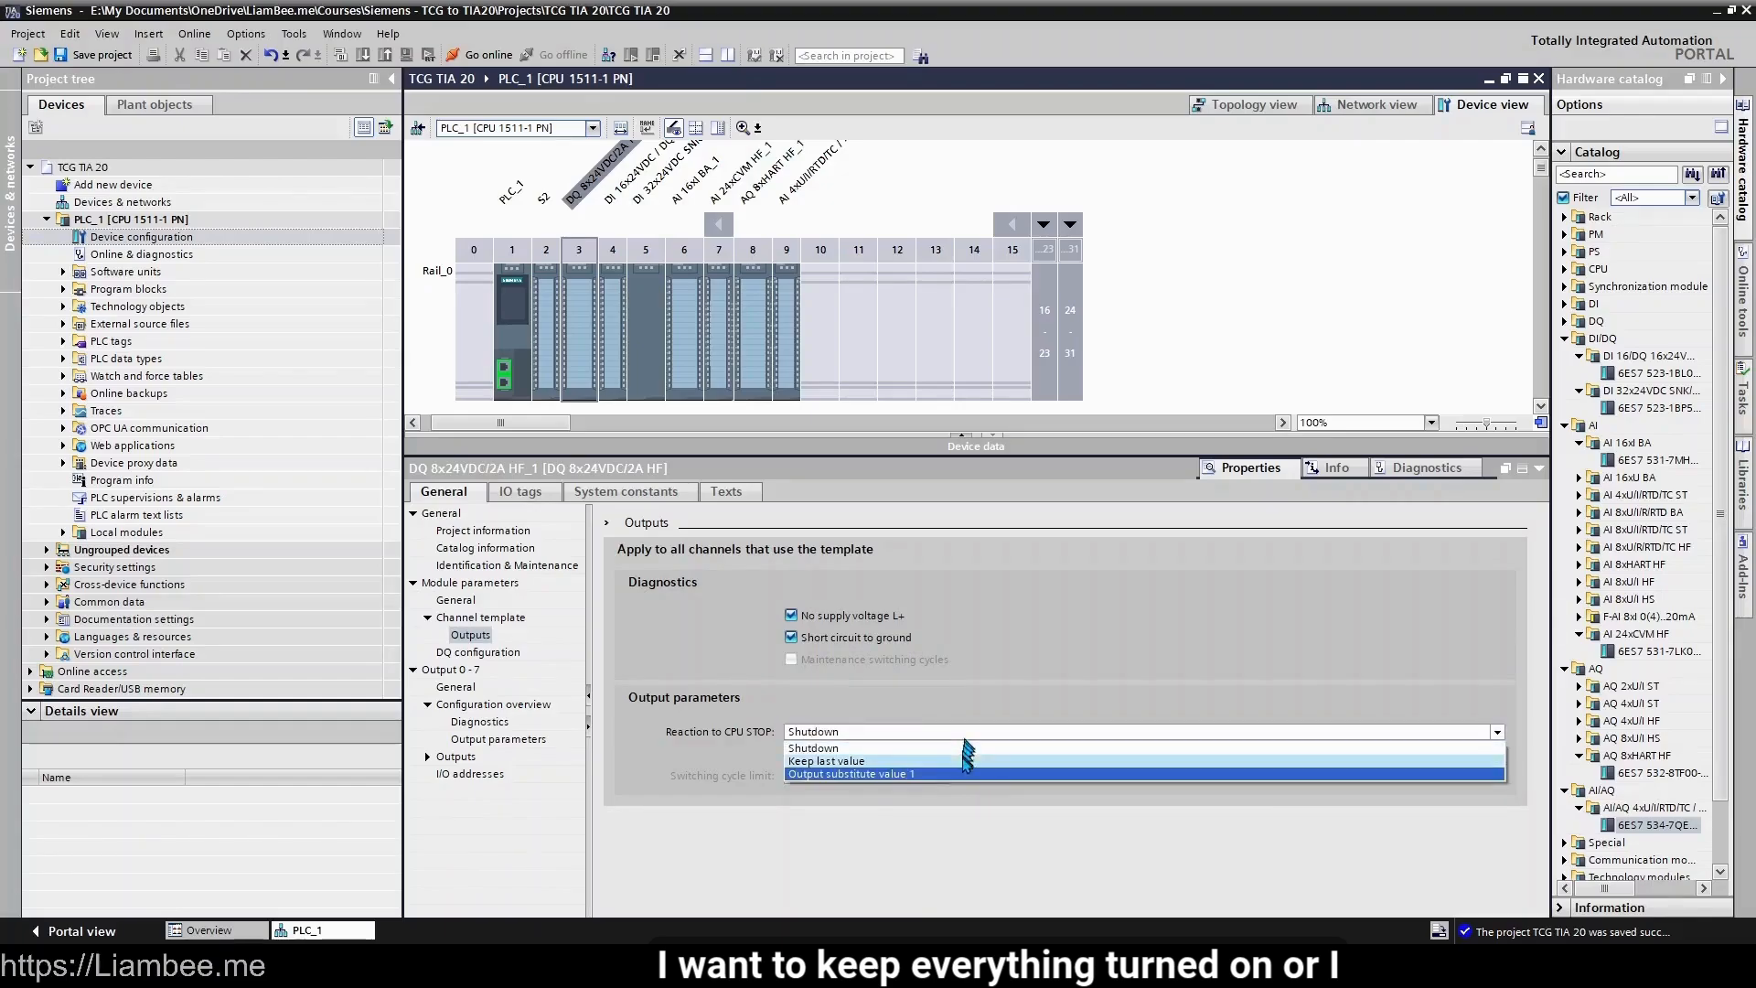
{"action": "left_click", "coordinate": [967, 766]}
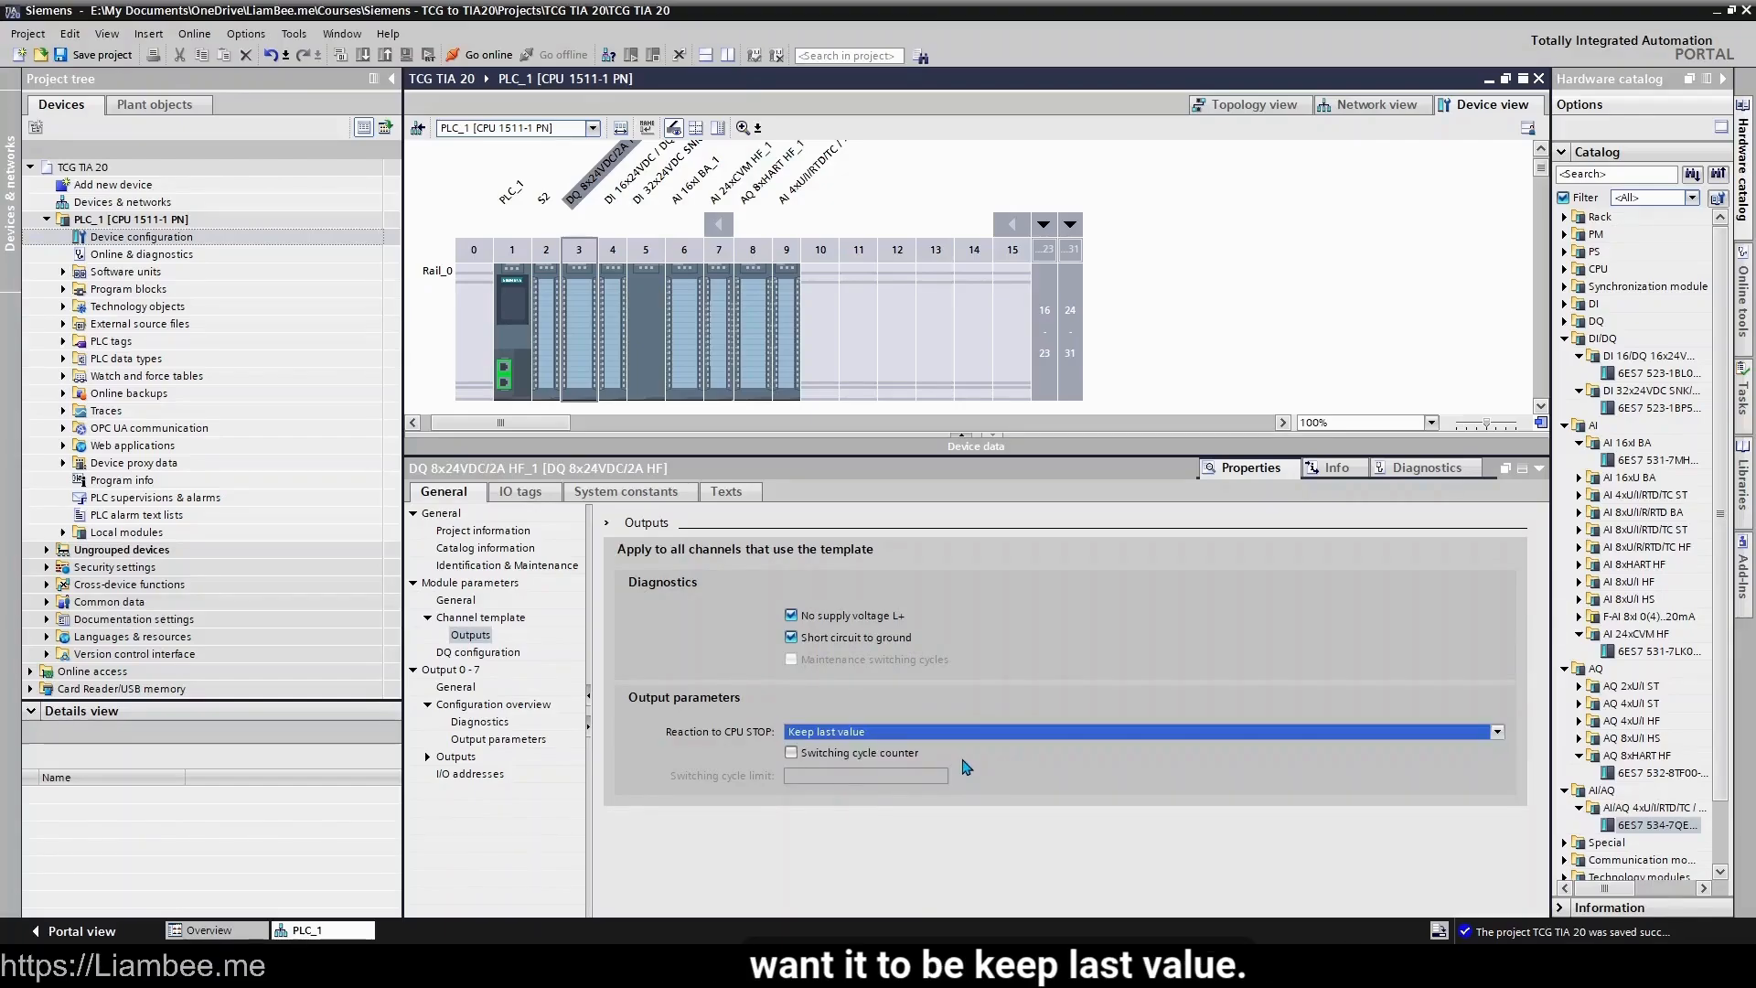
- Set channel 0's parameter settings to Manual in the diagnostics overview and disable its Short circuit to ground diagnostic
{"action": "left_click", "coordinate": [471, 722]}
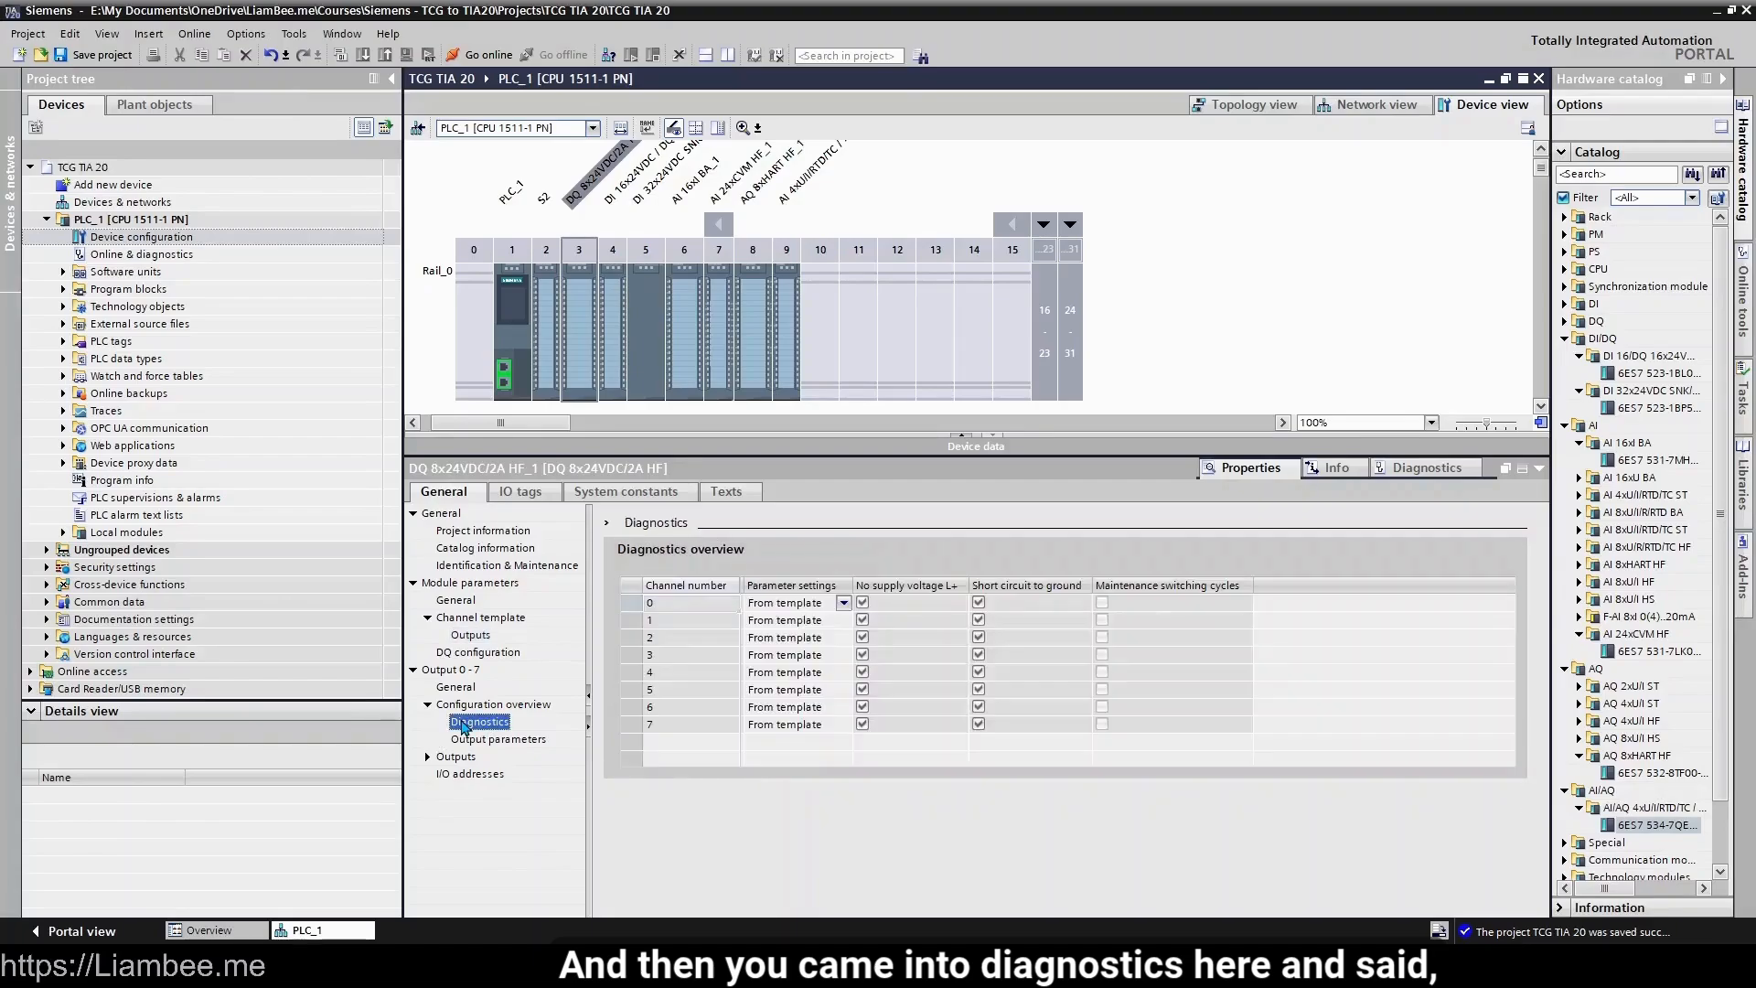
{"action": "left_click", "coordinate": [828, 606]}
{"action": "left_click", "coordinate": [843, 603]}
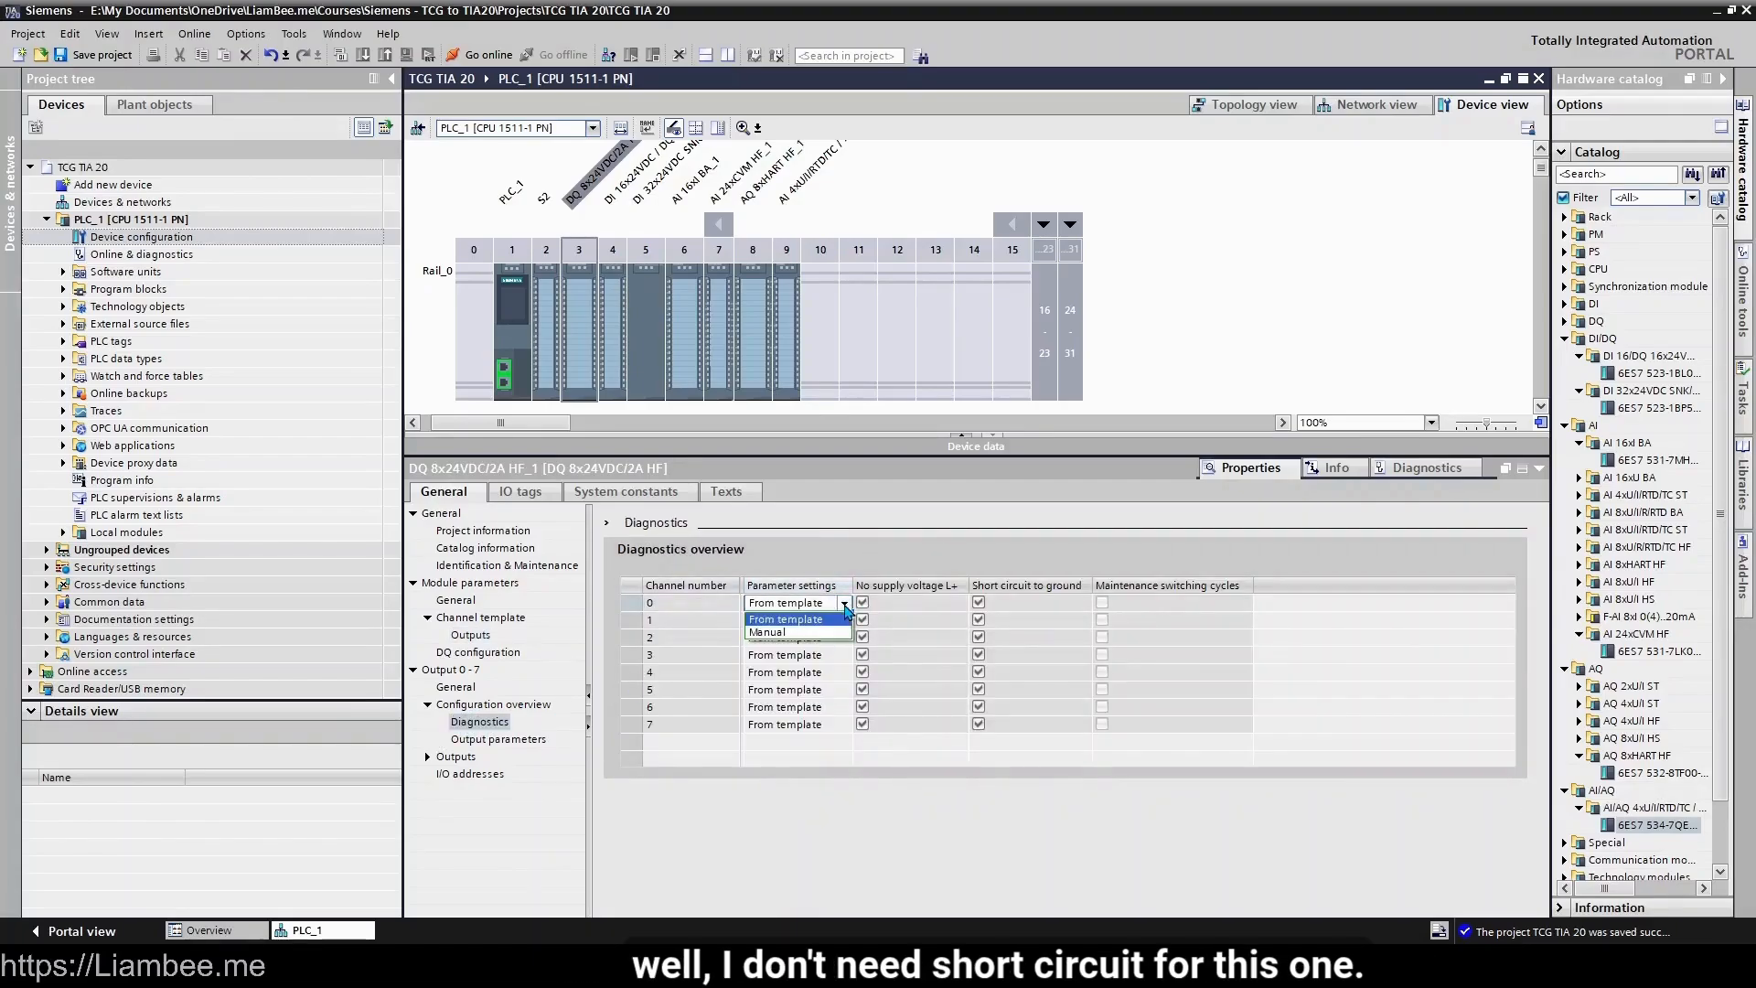
{"action": "left_click", "coordinate": [796, 637]}
{"action": "left_click", "coordinate": [980, 603]}
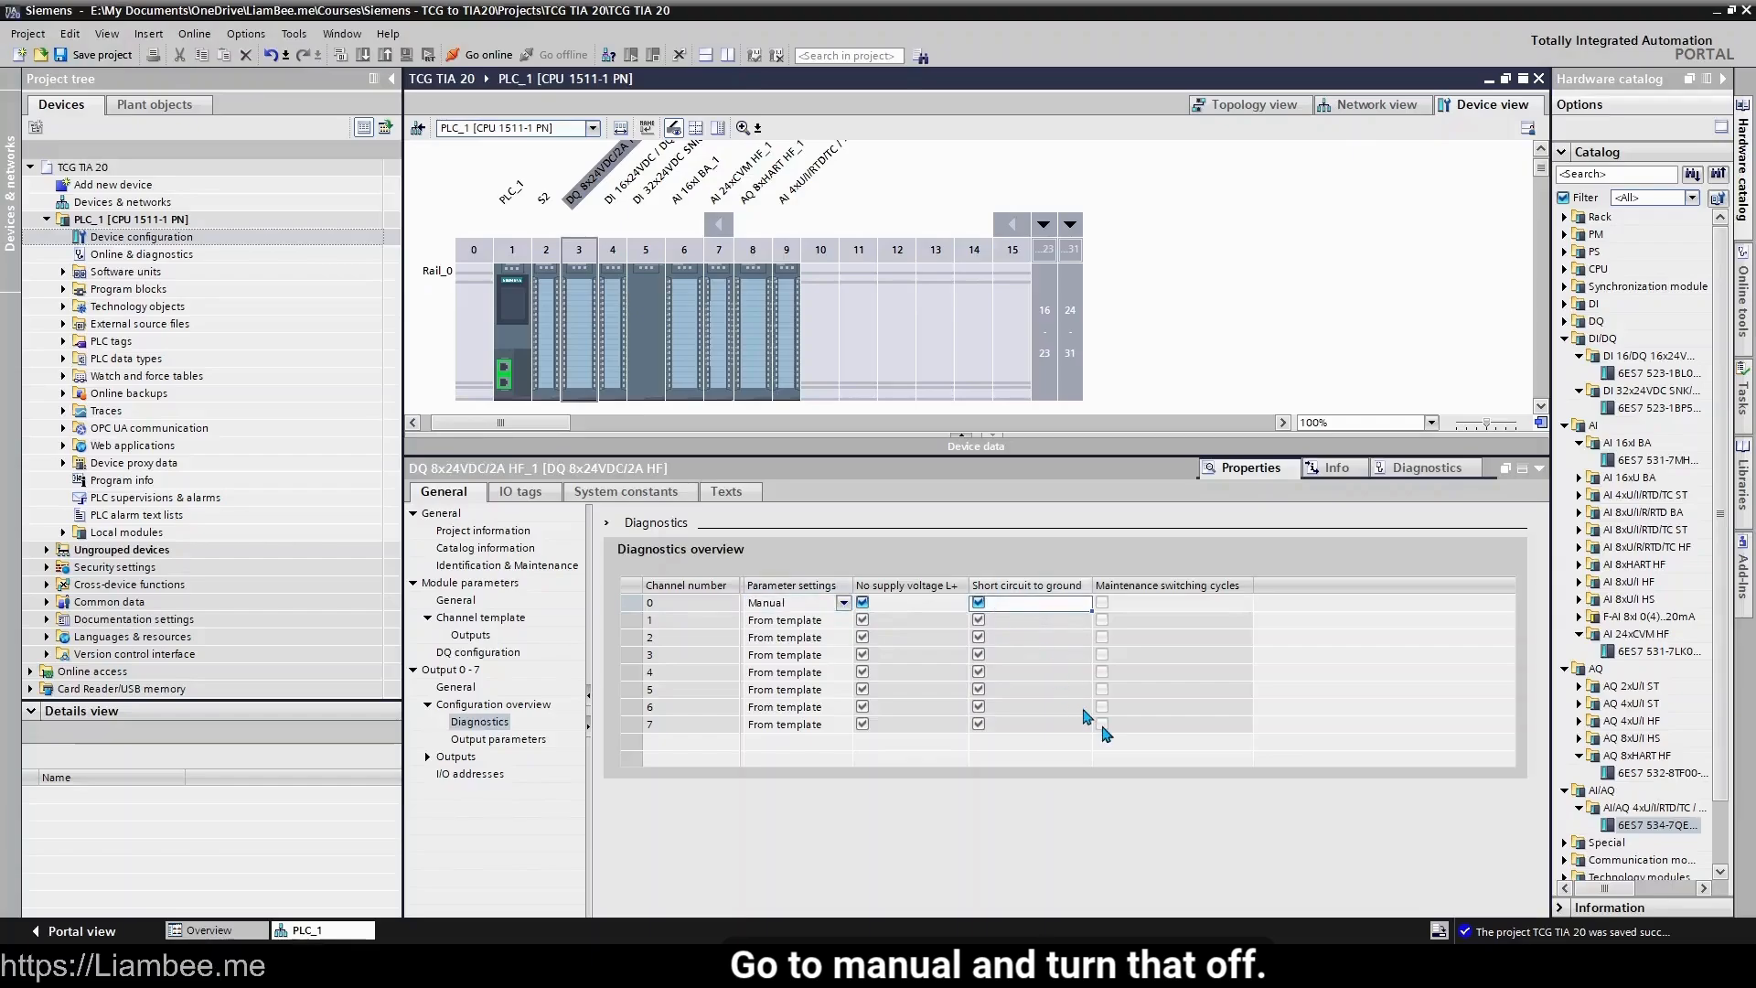
- Set channel 0's Reaction to CPU STOP to Shutdown in the output parameters overview
{"action": "left_click", "coordinate": [486, 739]}
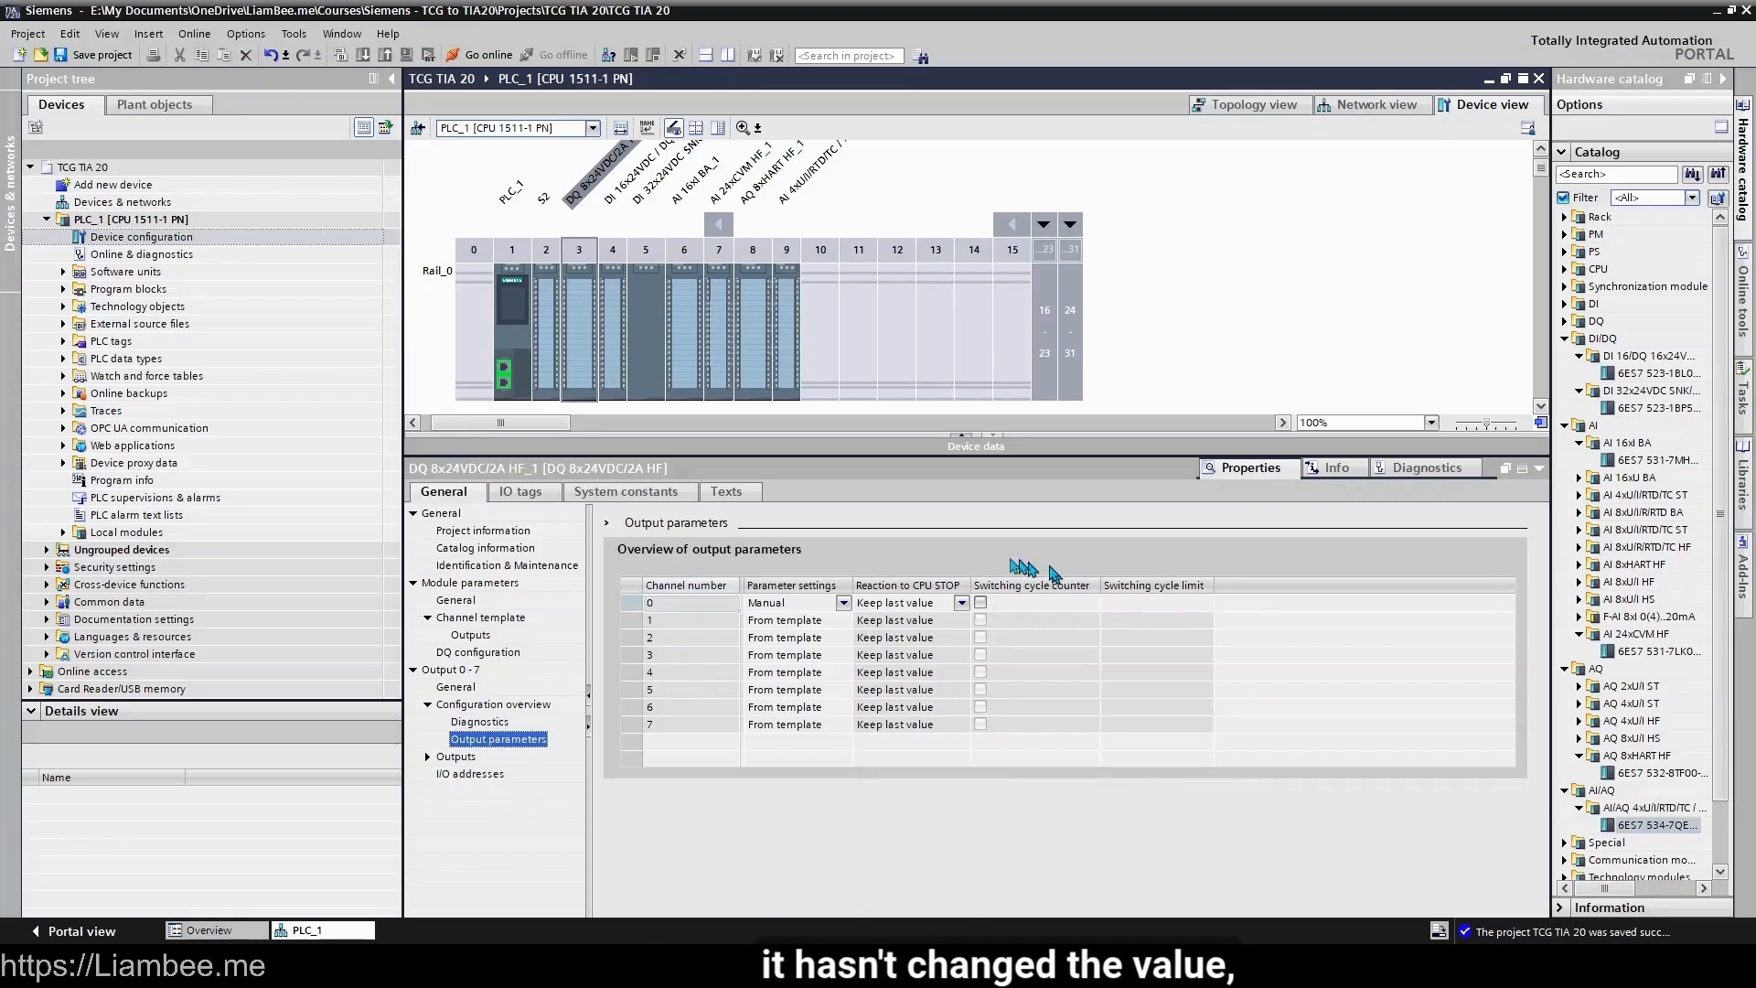
{"action": "left_click", "coordinate": [963, 603]}
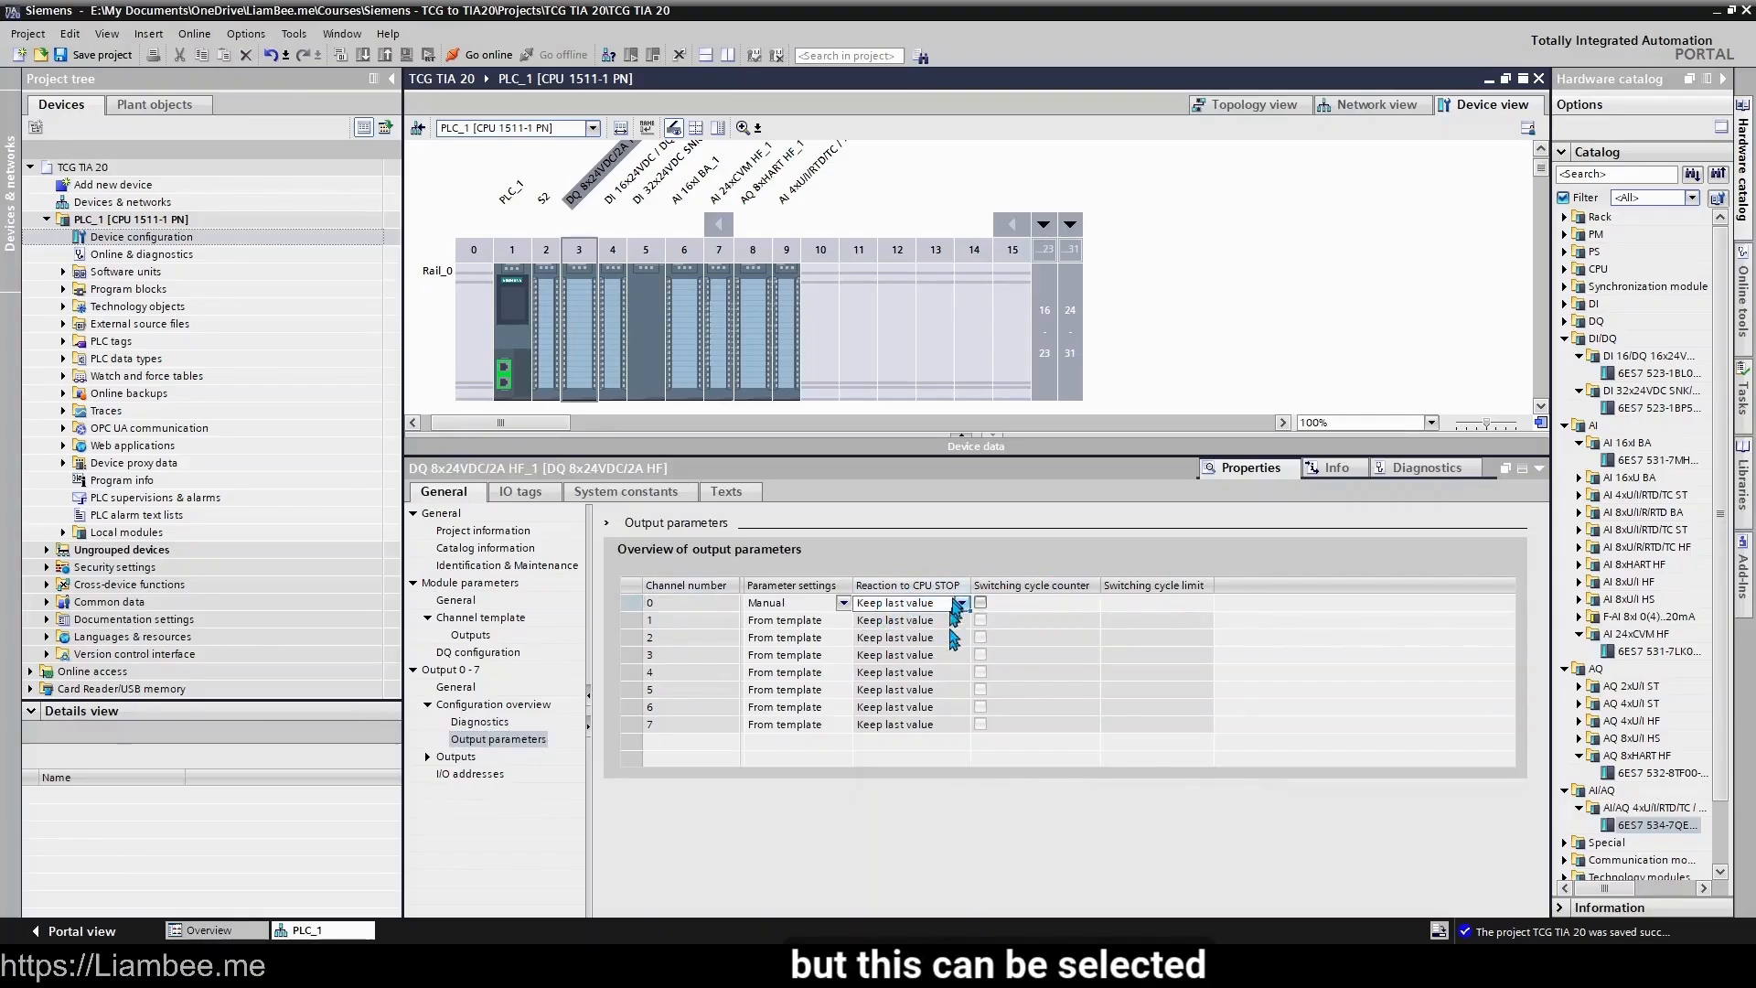
{"action": "left_click", "coordinate": [951, 604]}
{"action": "left_click", "coordinate": [948, 619]}
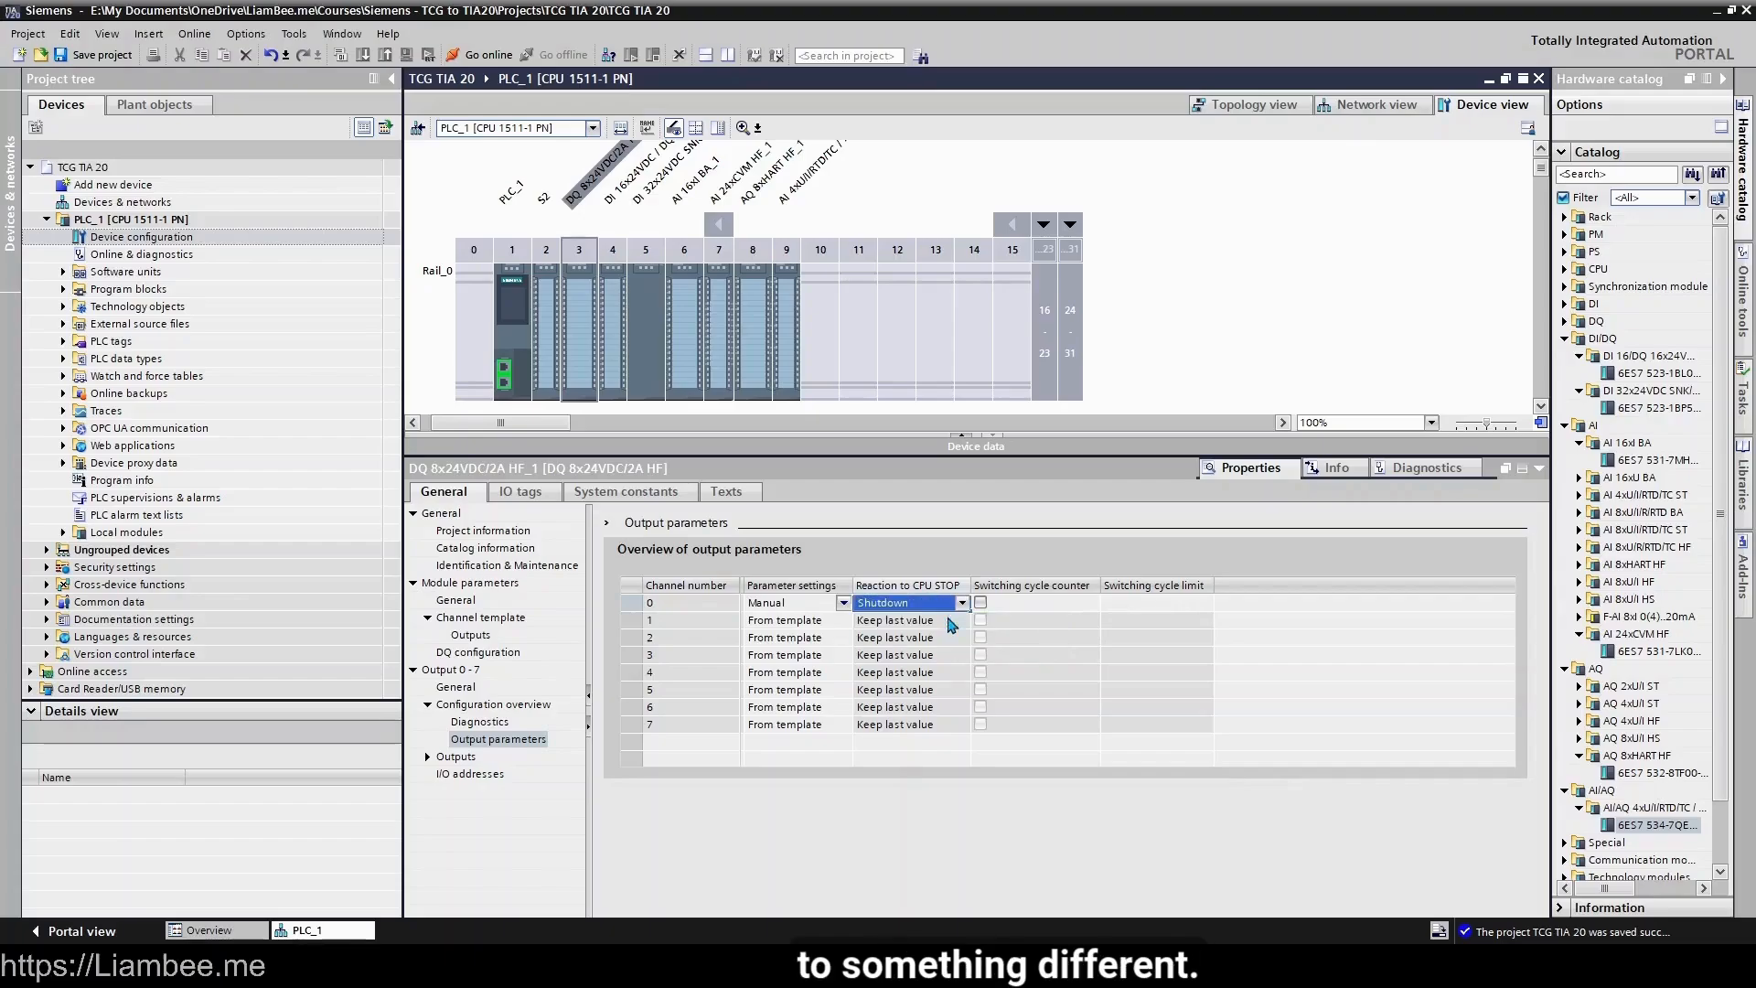
{"action": "left_click", "coordinate": [900, 675]}
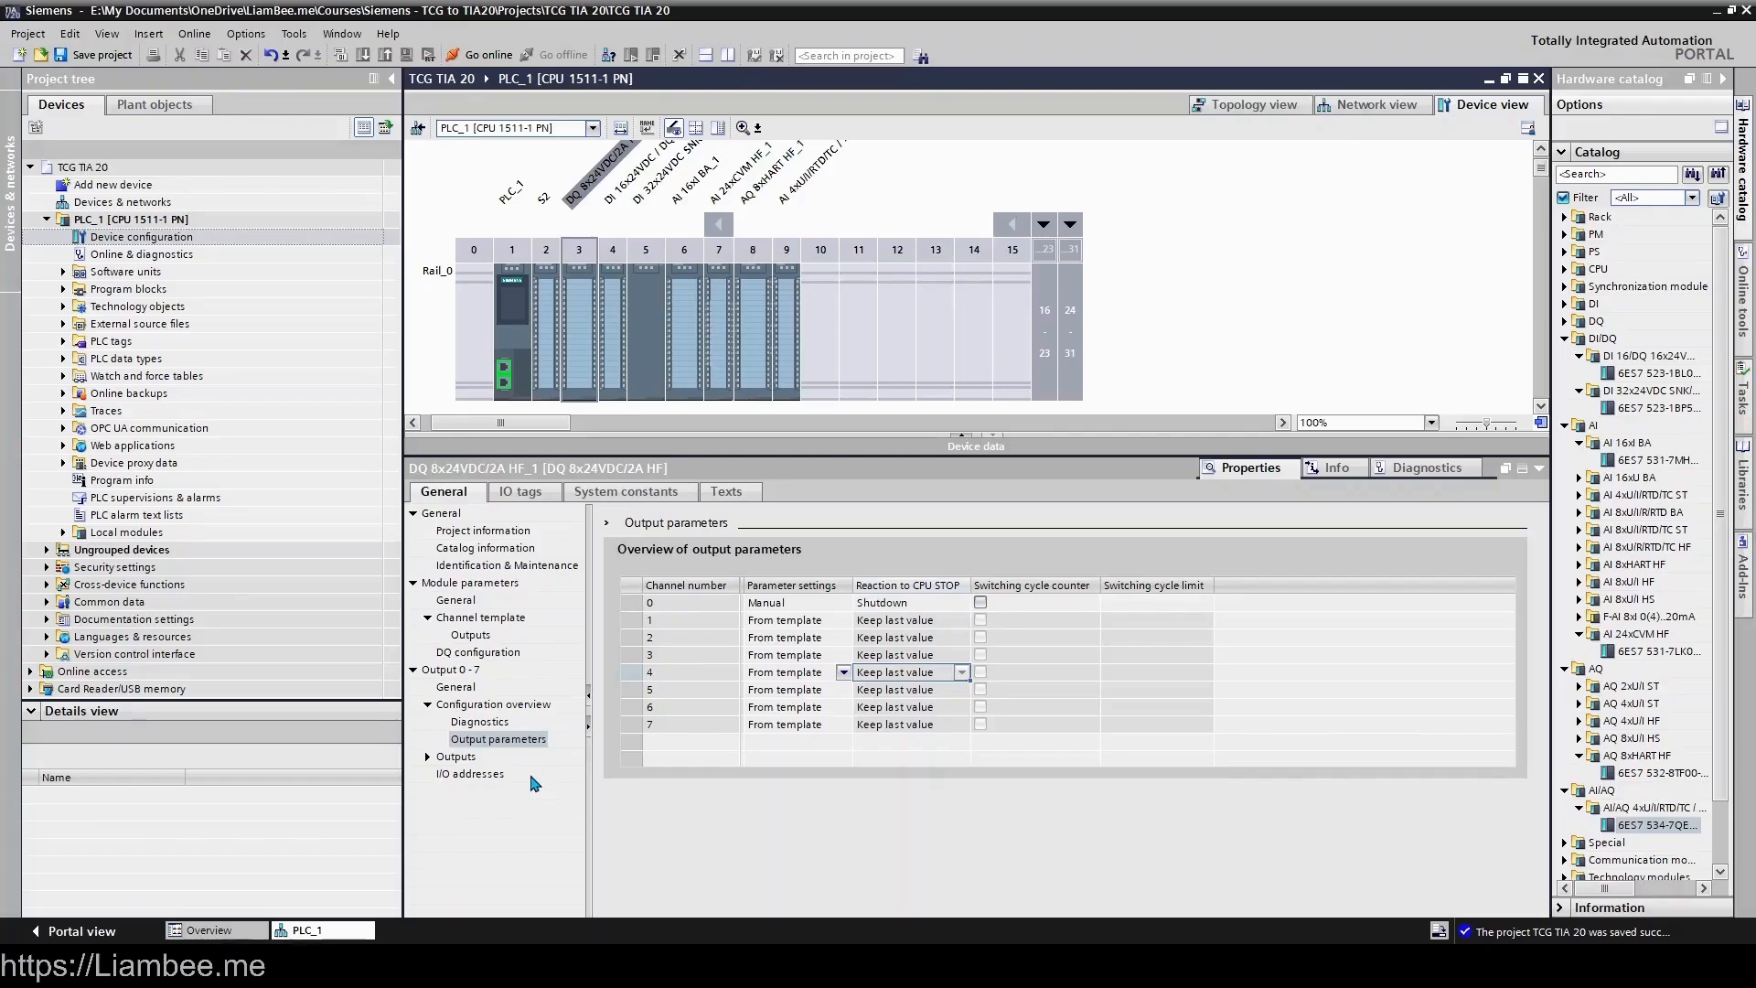
- Compare the individual Channel 0 settings under Outputs with the diagnostics and output parameters overviews
{"action": "left_click", "coordinate": [427, 757]}
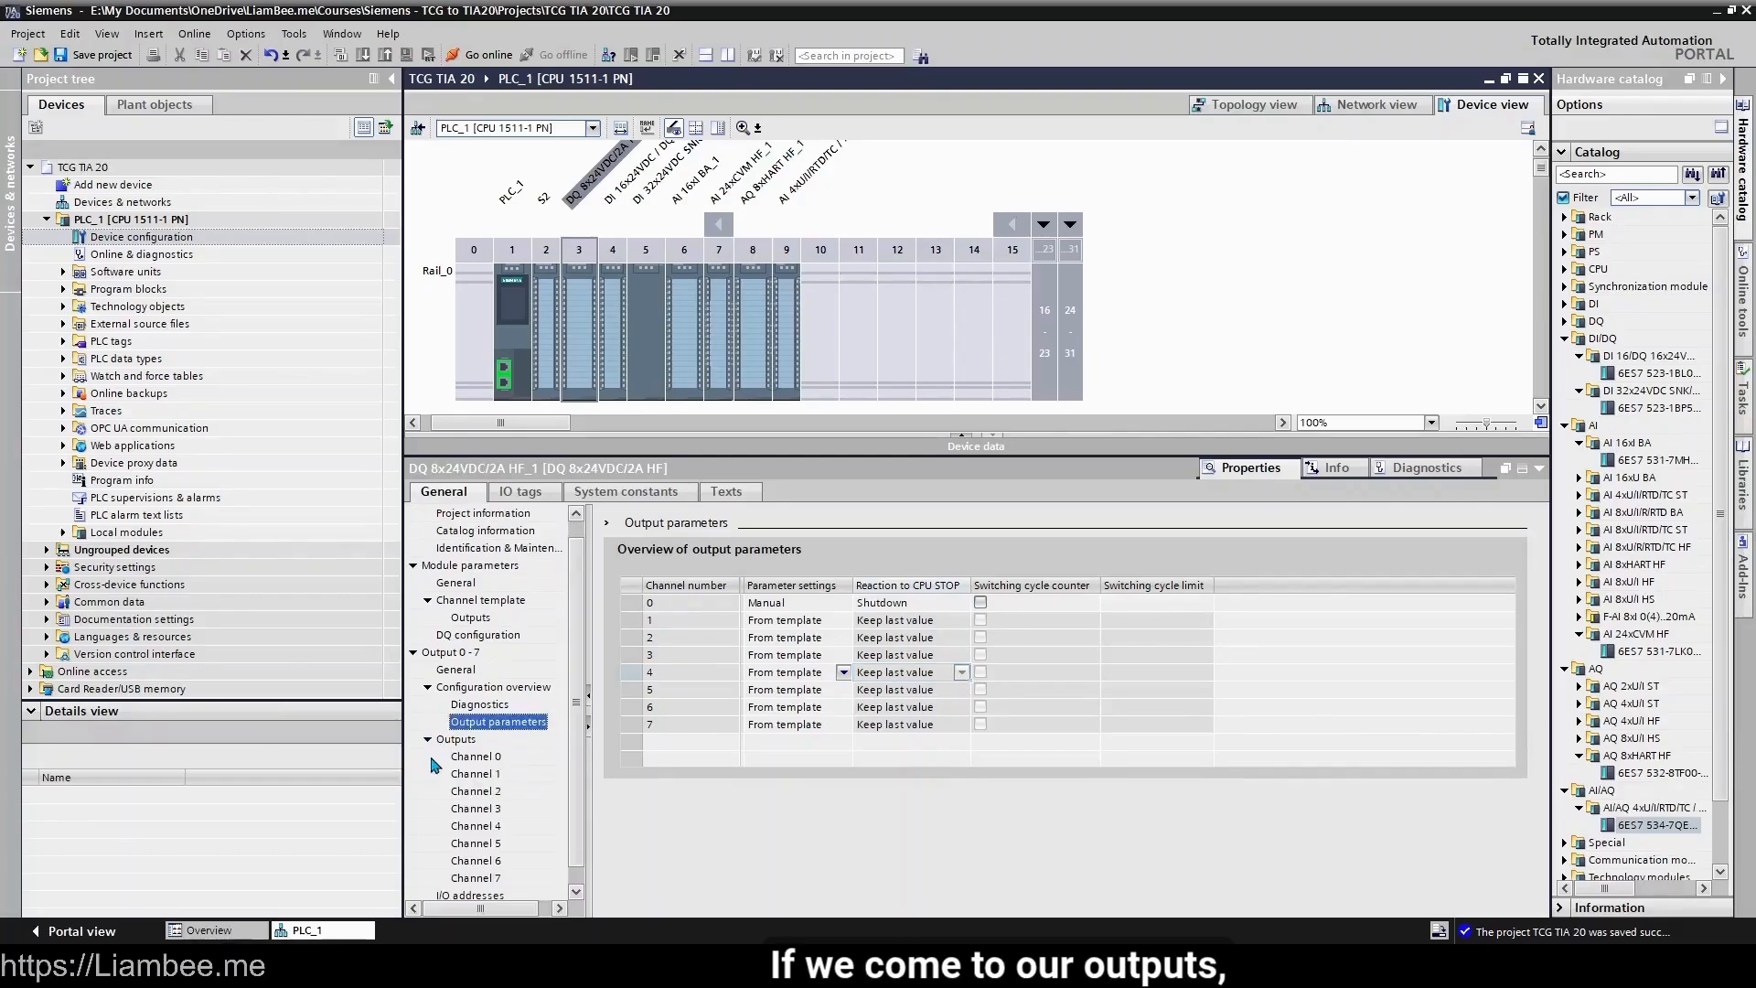
{"action": "left_click", "coordinate": [482, 758]}
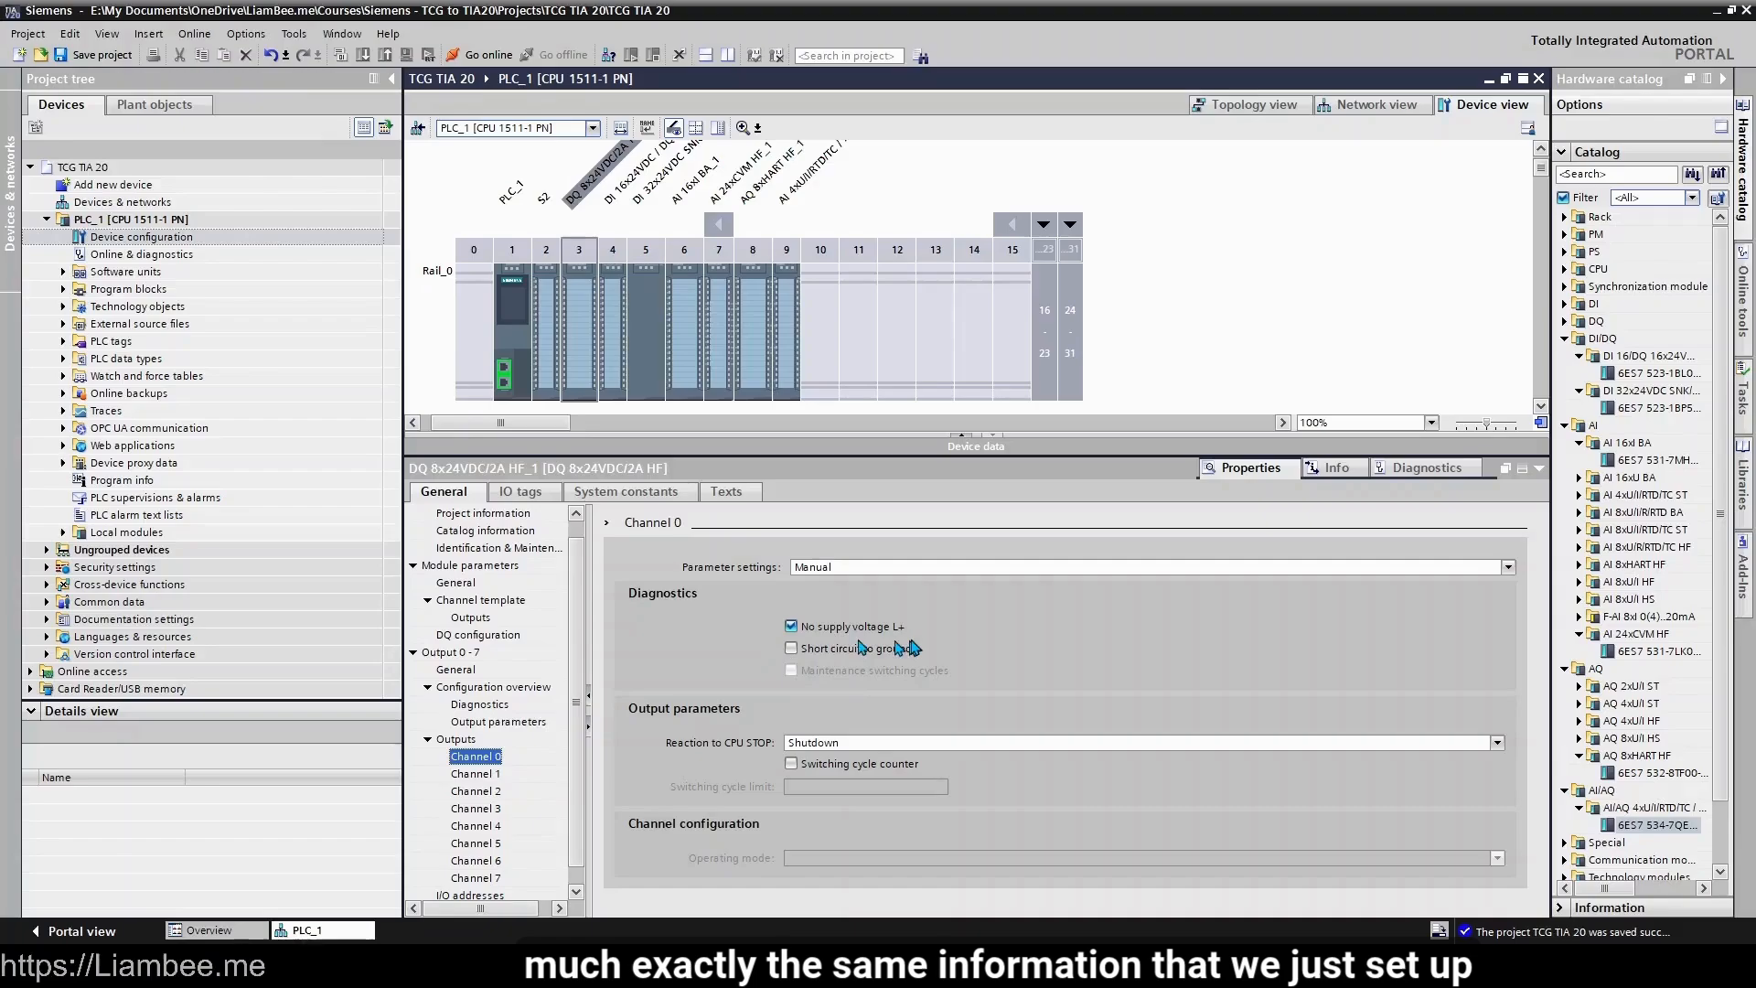
{"action": "left_click", "coordinate": [499, 722]}
{"action": "left_click", "coordinate": [493, 707]}
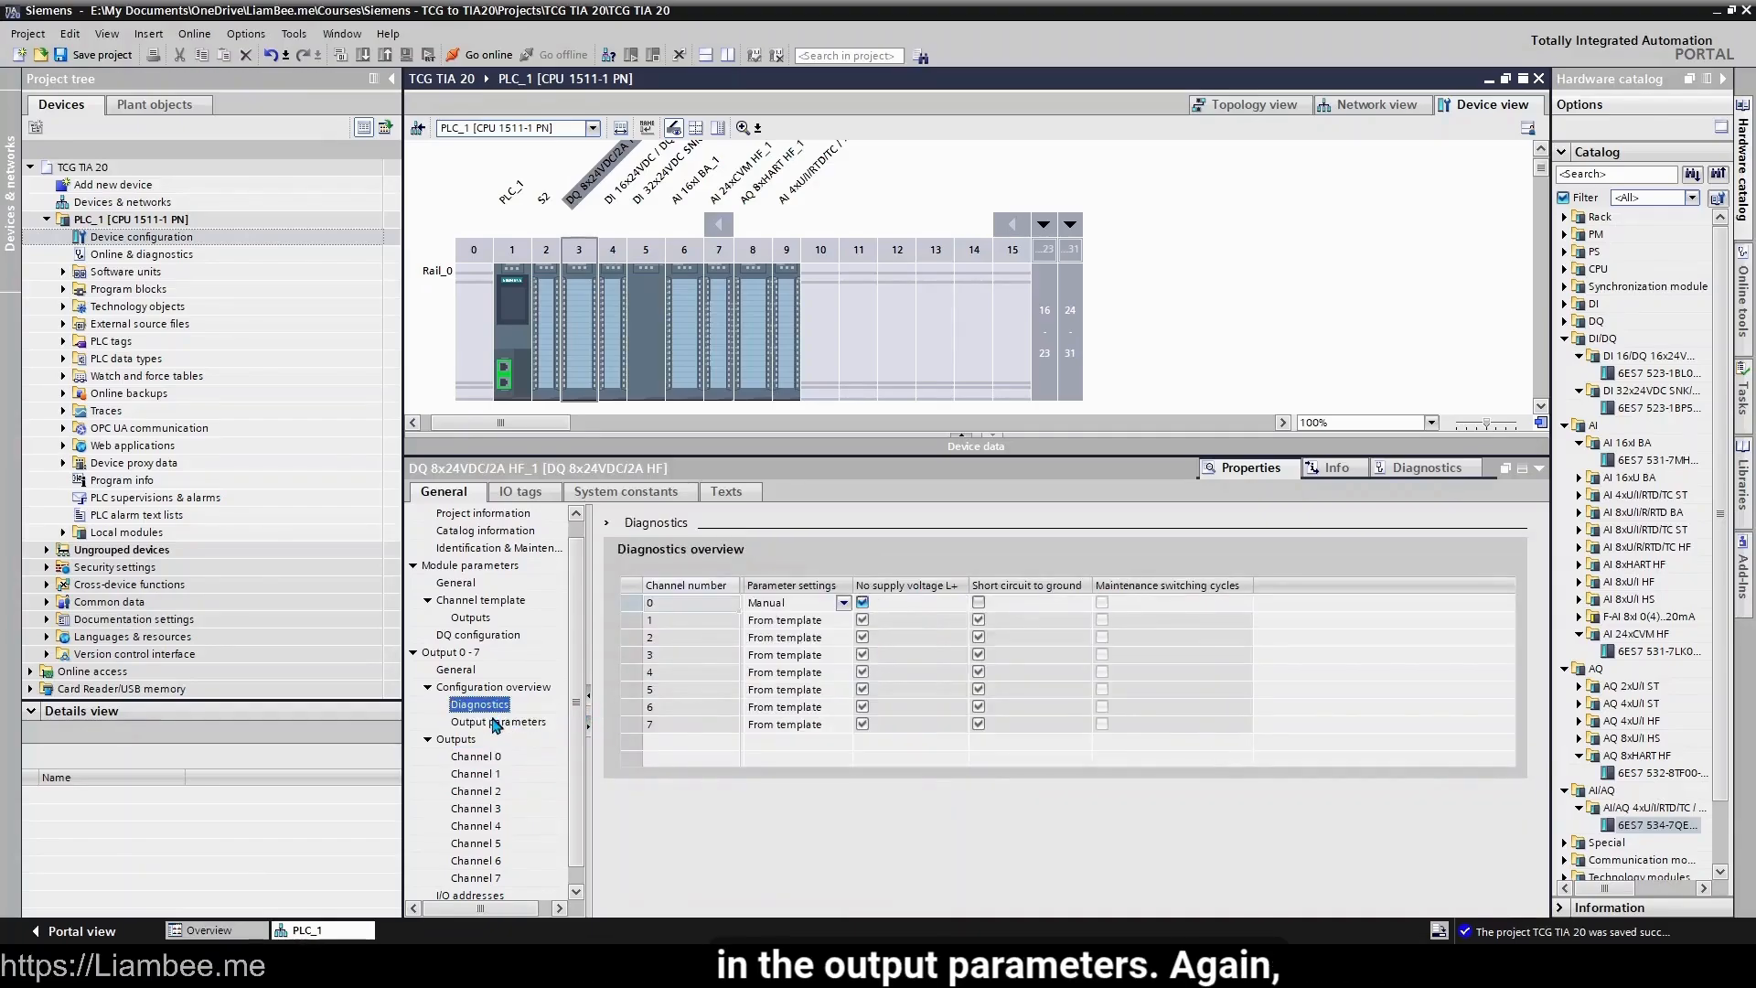
{"action": "left_click", "coordinate": [496, 722]}
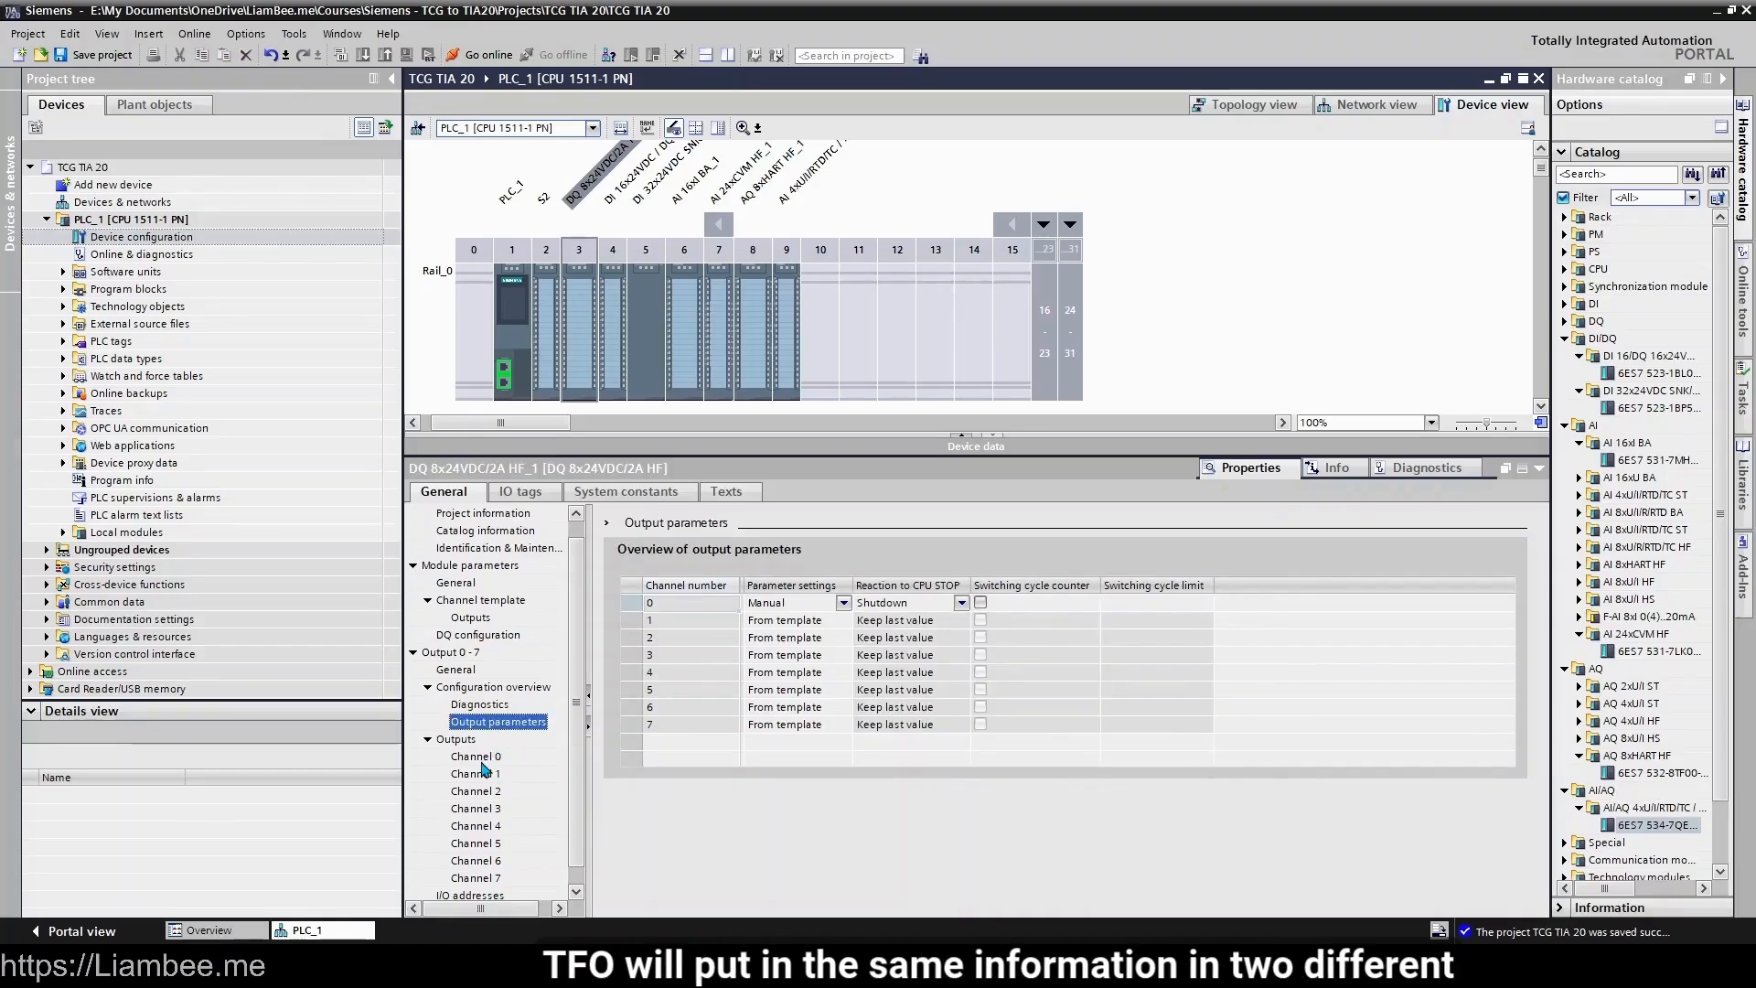
{"action": "left_click", "coordinate": [487, 757]}
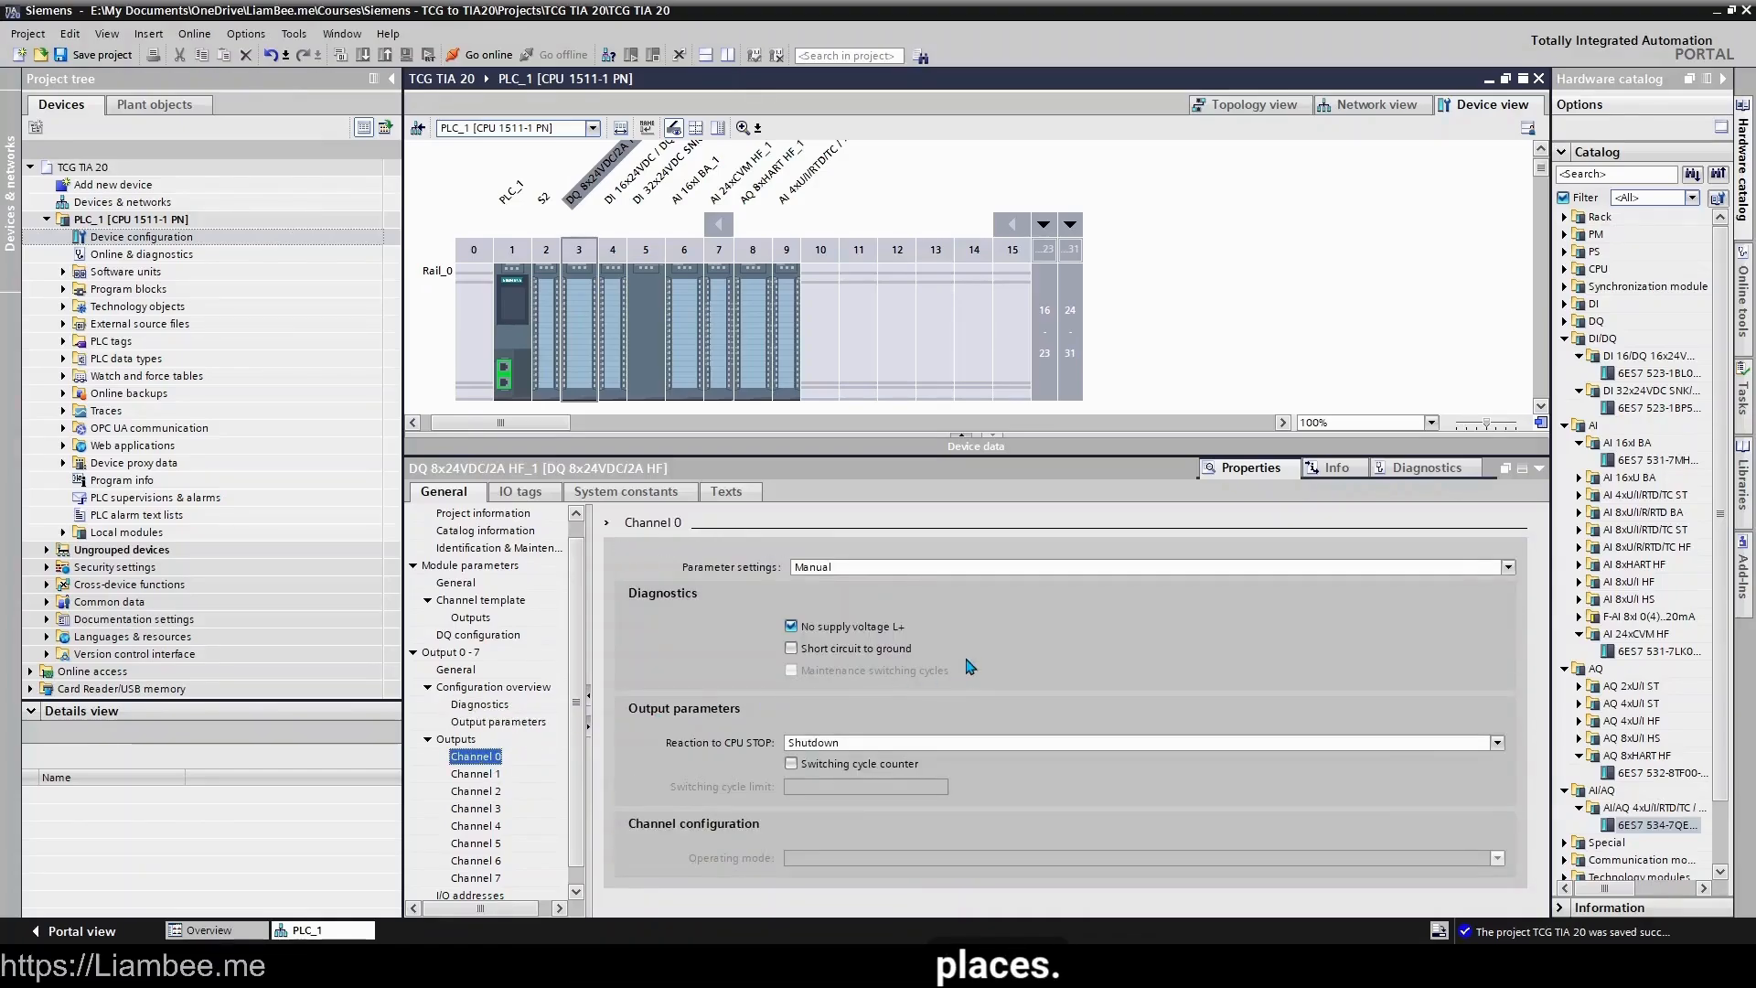
- Disable channel 0's No supply voltage L+ diagnostic and check the change in the diagnostics overview
{"action": "left_click", "coordinate": [846, 630]}
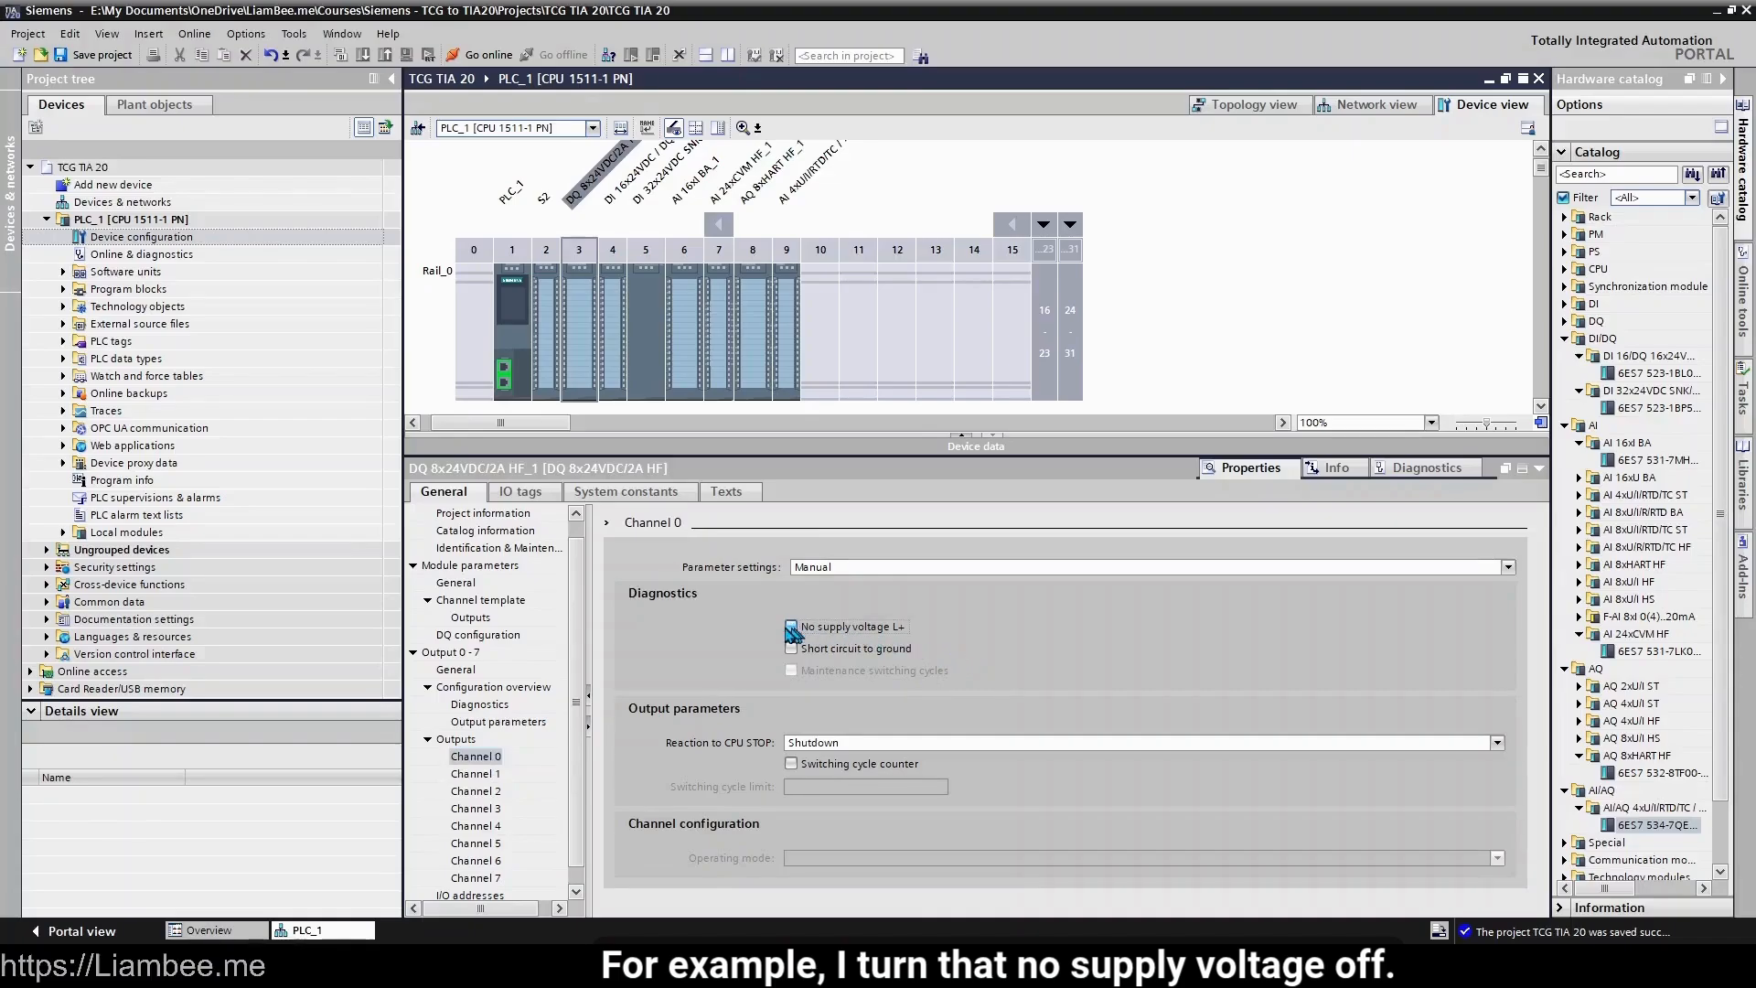
{"action": "left_click", "coordinate": [476, 723]}
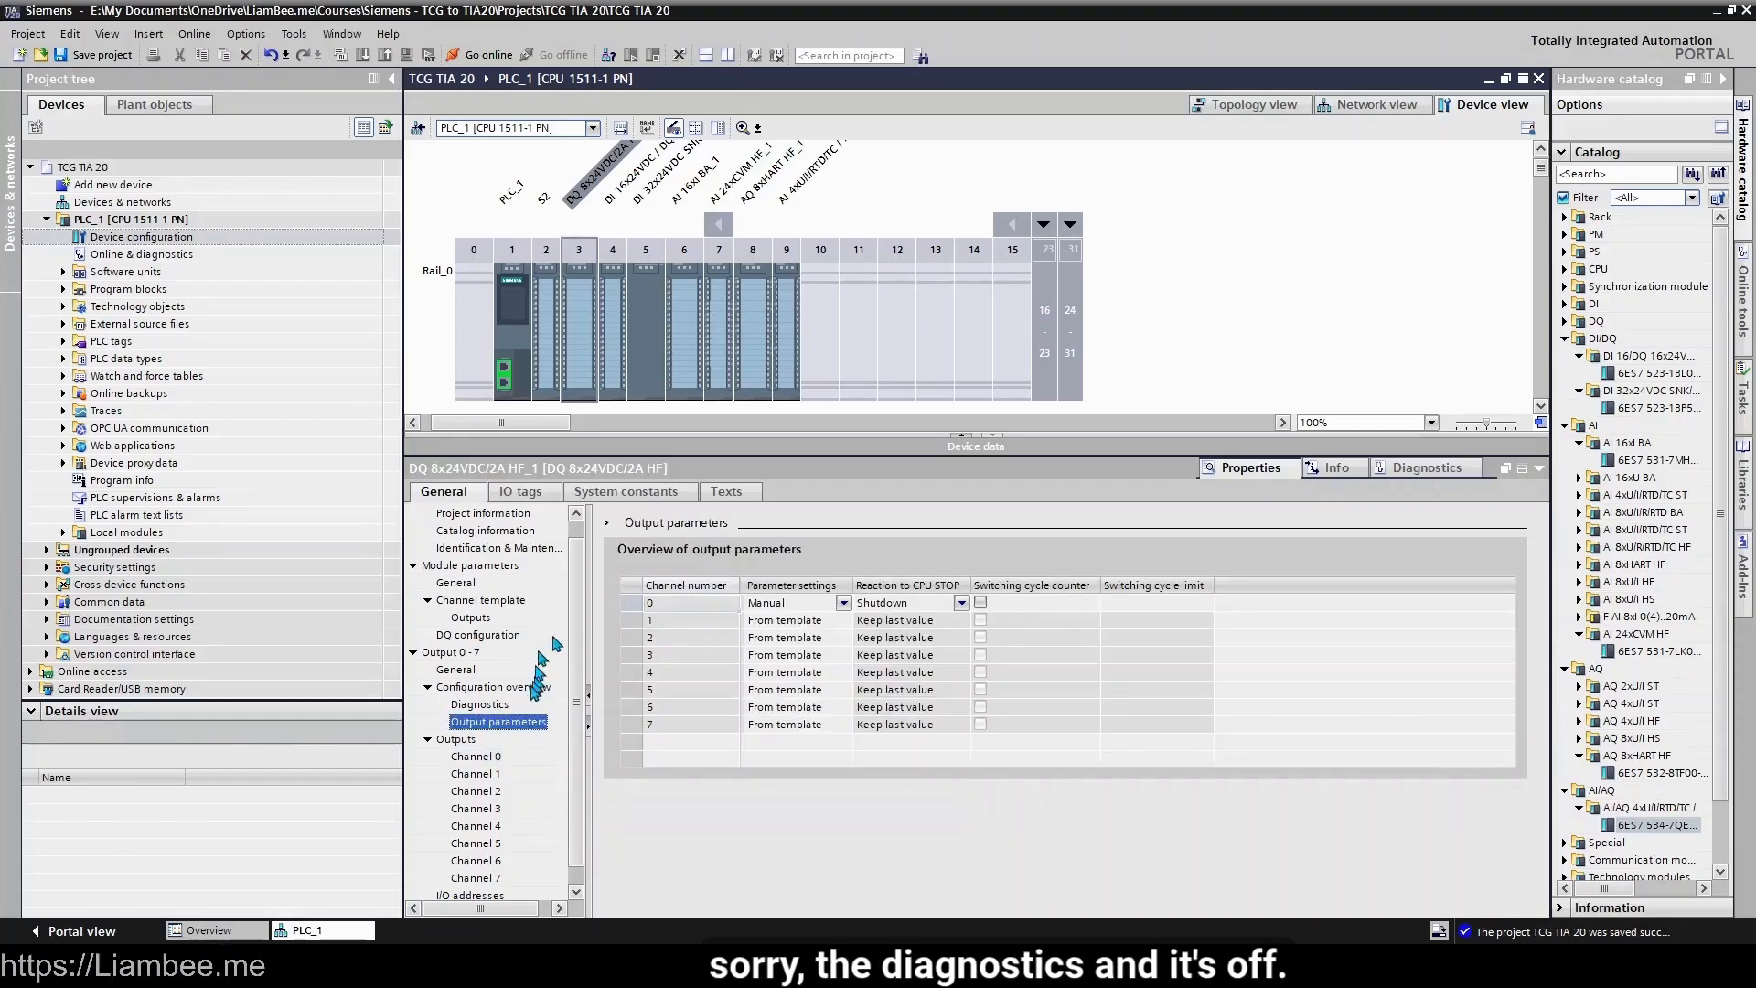
{"action": "left_click", "coordinate": [480, 704]}
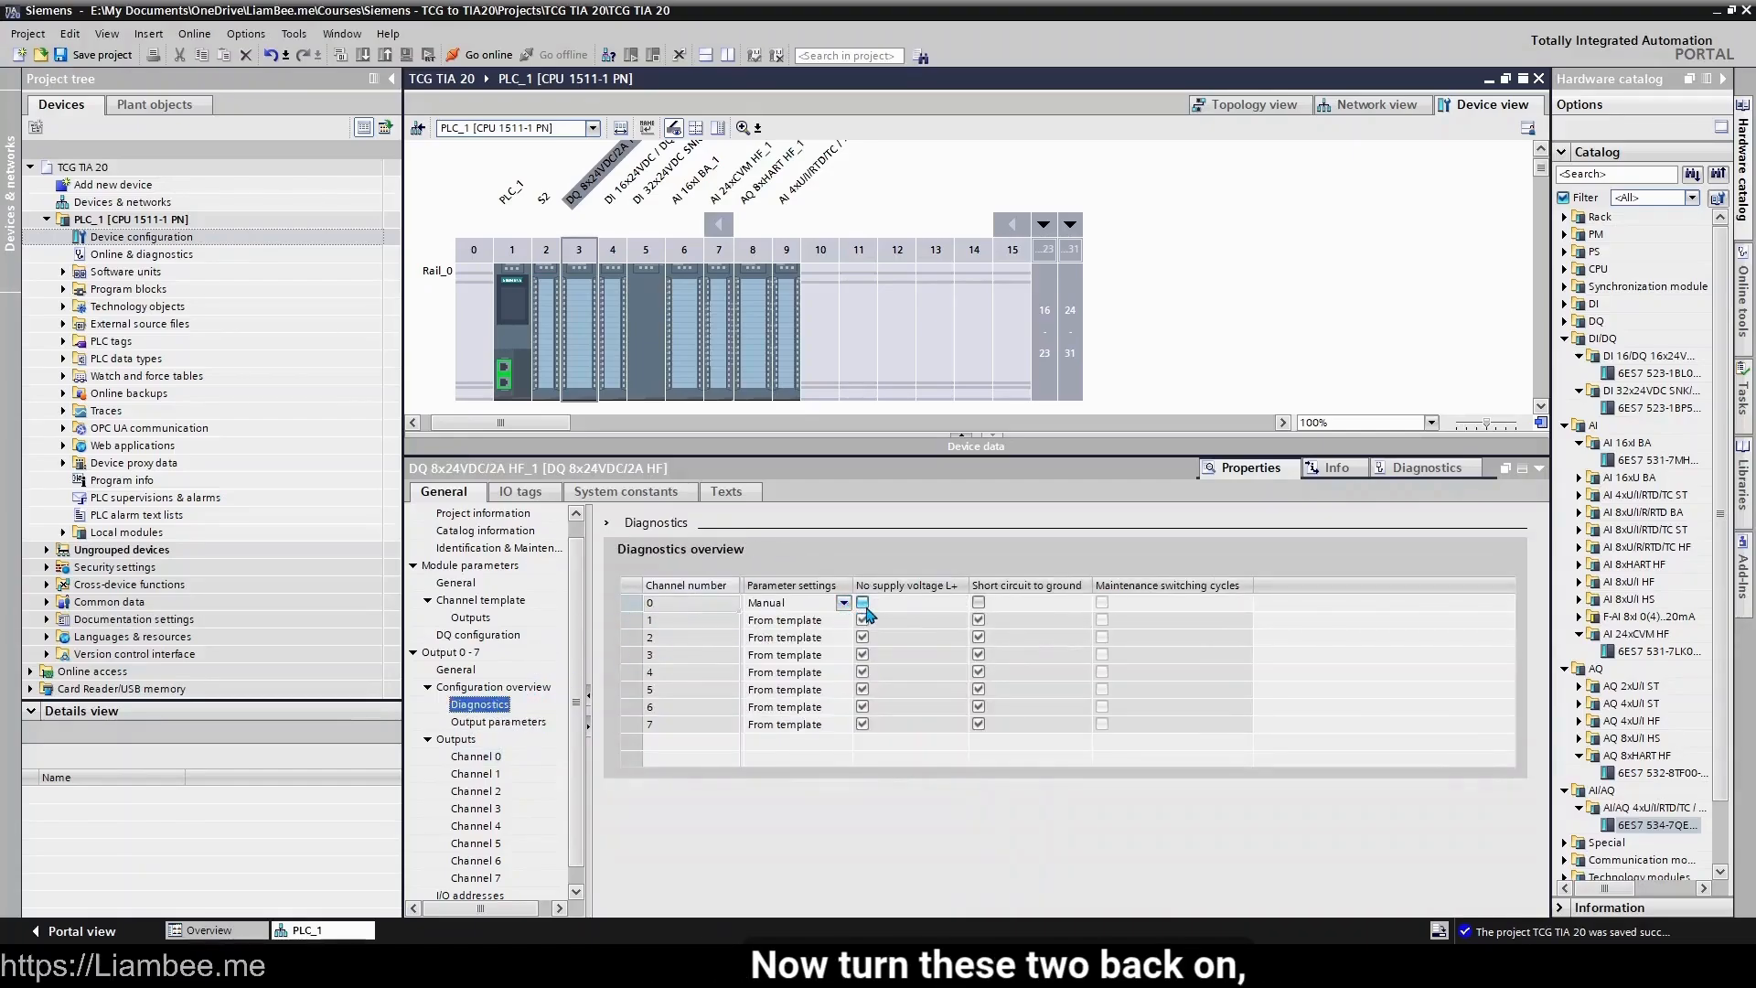
- Enable channel 0's No supply voltage L+ and Short circuit to ground in the diagnostics overview, and check them in the Channel 0 settings
{"action": "left_click", "coordinate": [861, 602]}
{"action": "left_click", "coordinate": [978, 601]}
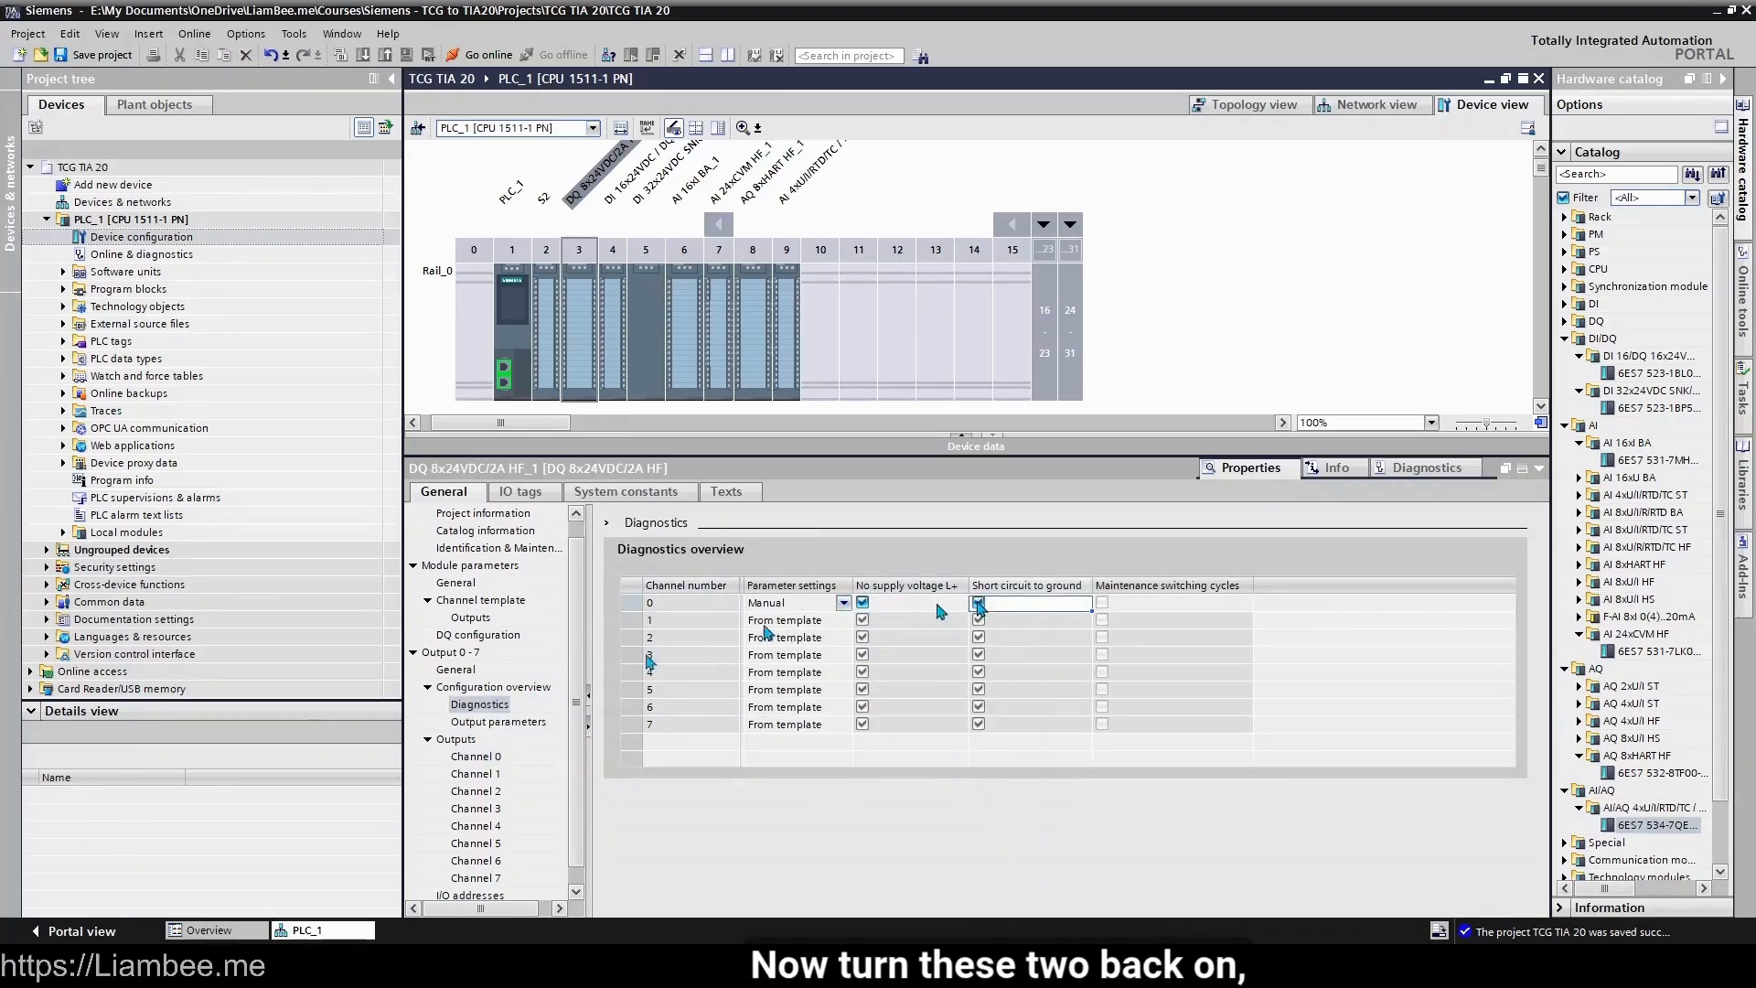
{"action": "left_click", "coordinate": [510, 759]}
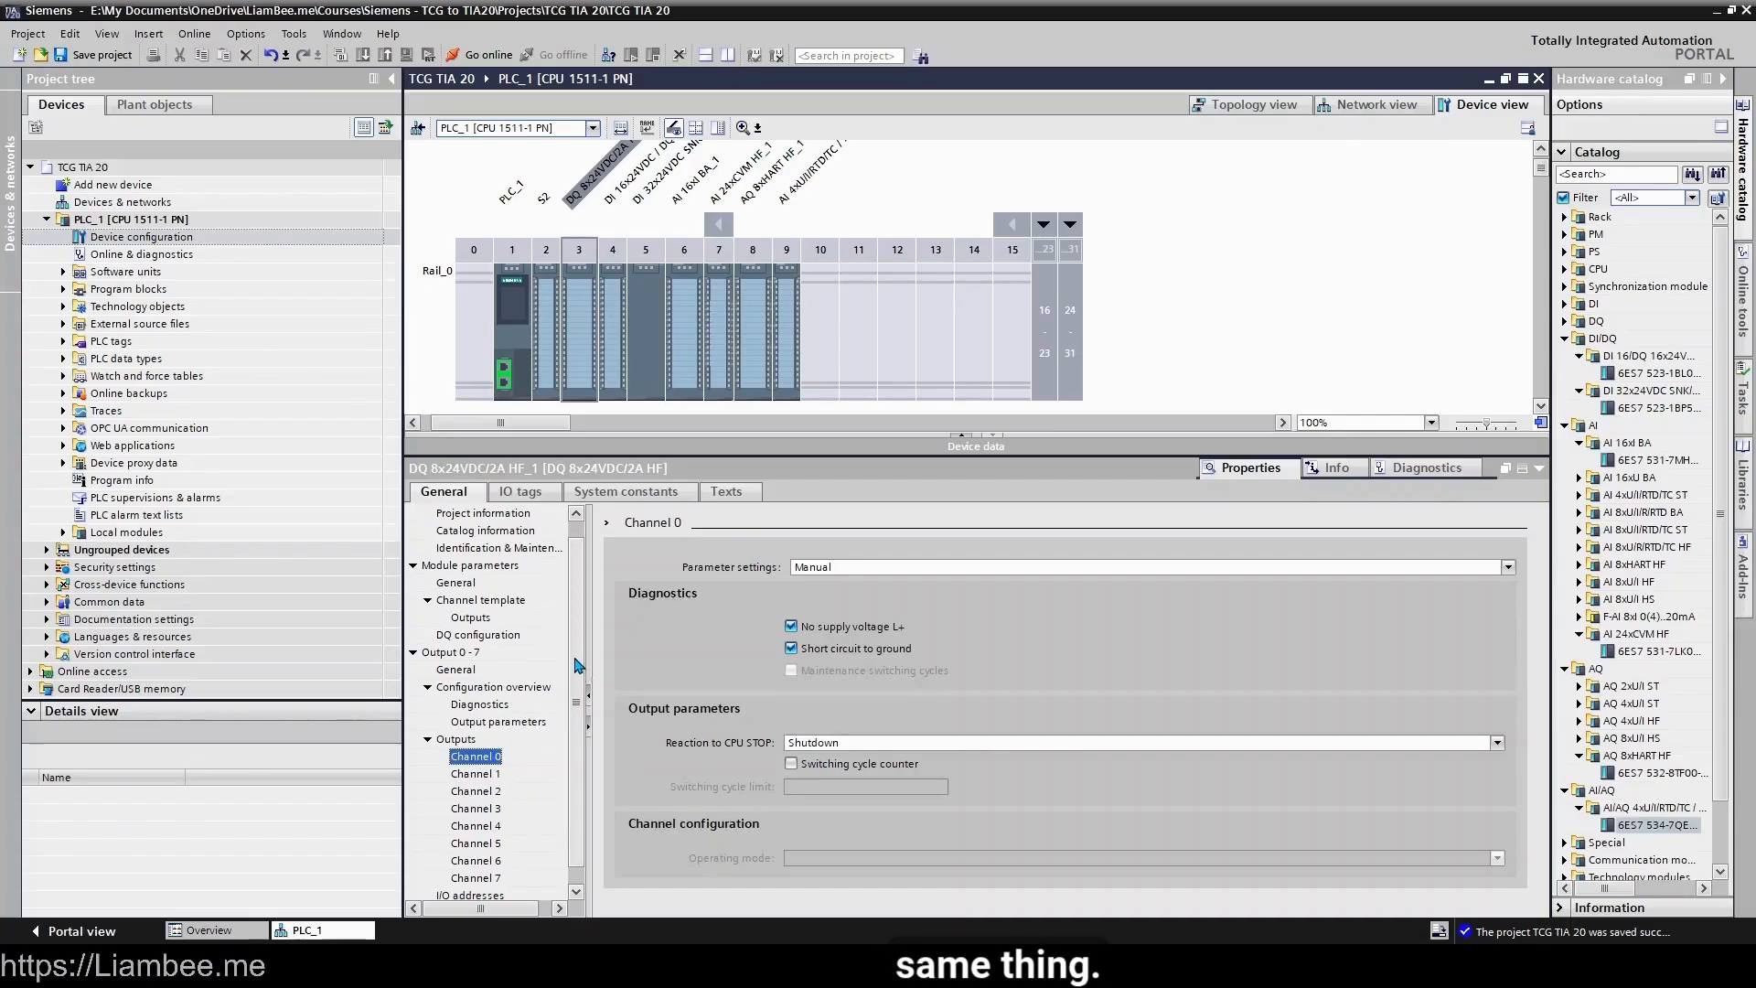
- Set the slot 3 output module's start address to 0 in its I/O addresses
{"action": "scroll", "coordinate": [576, 704], "scroll_direction": "down", "scroll_amount": 1}
{"action": "left_click", "coordinate": [476, 879]}
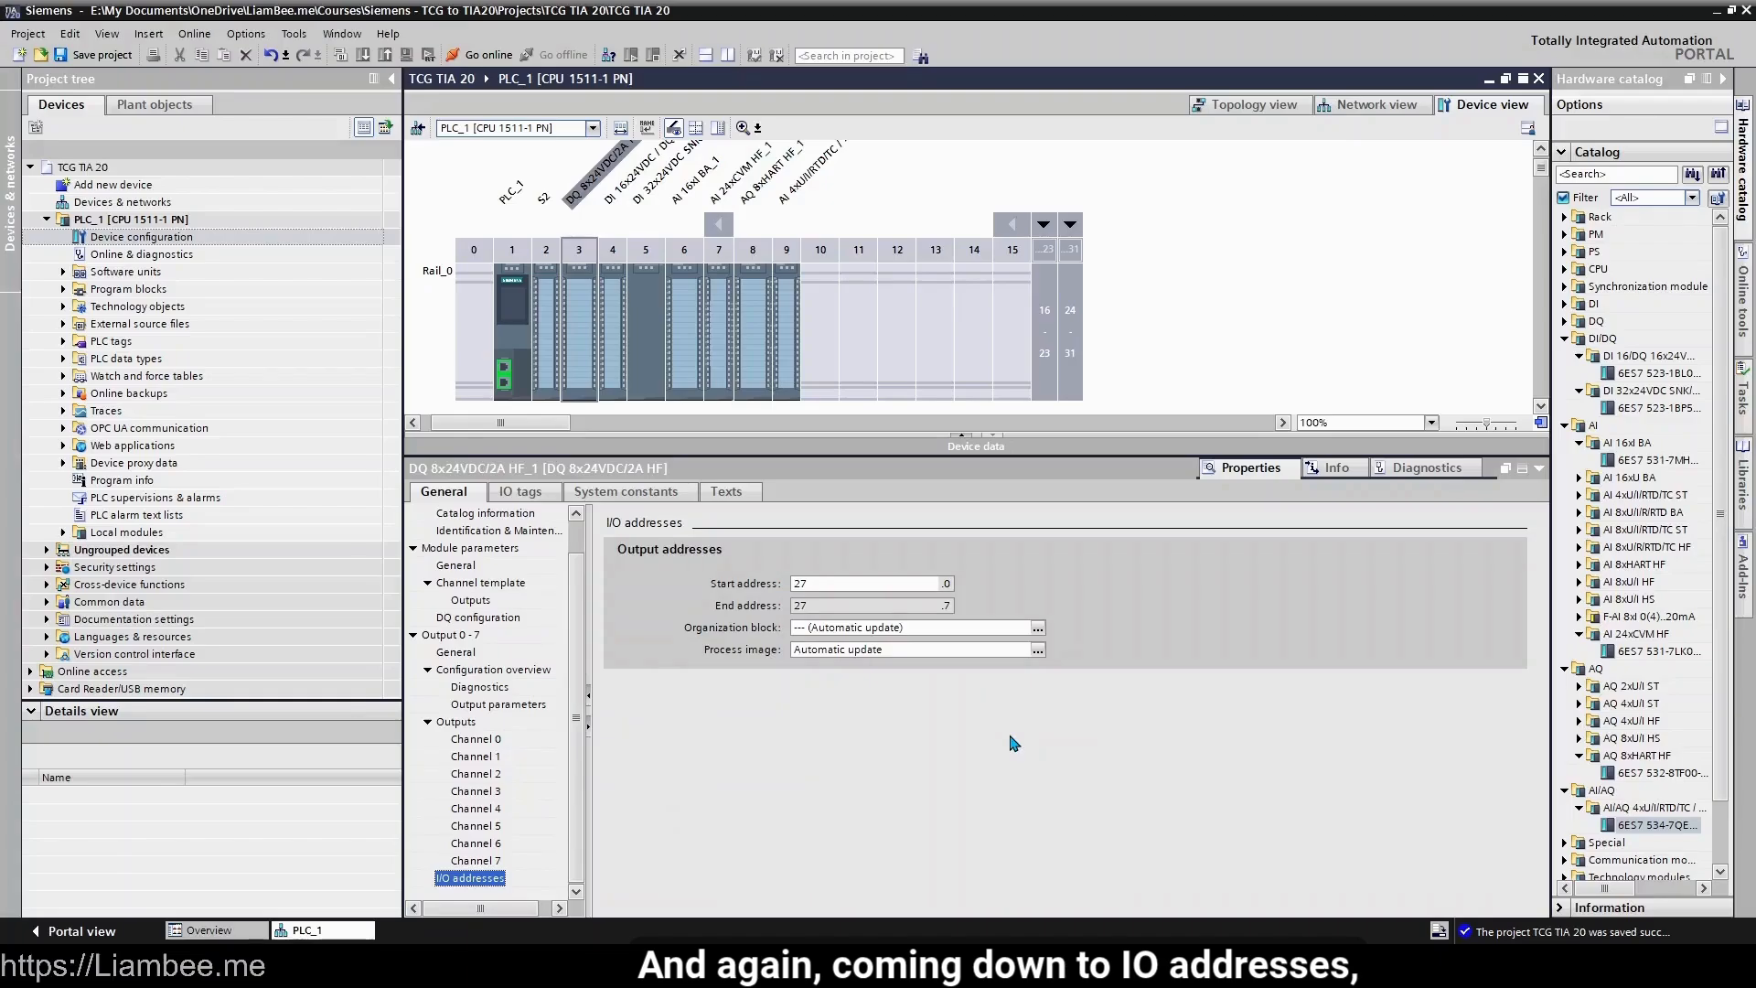
{"action": "left_click", "coordinate": [861, 584]}
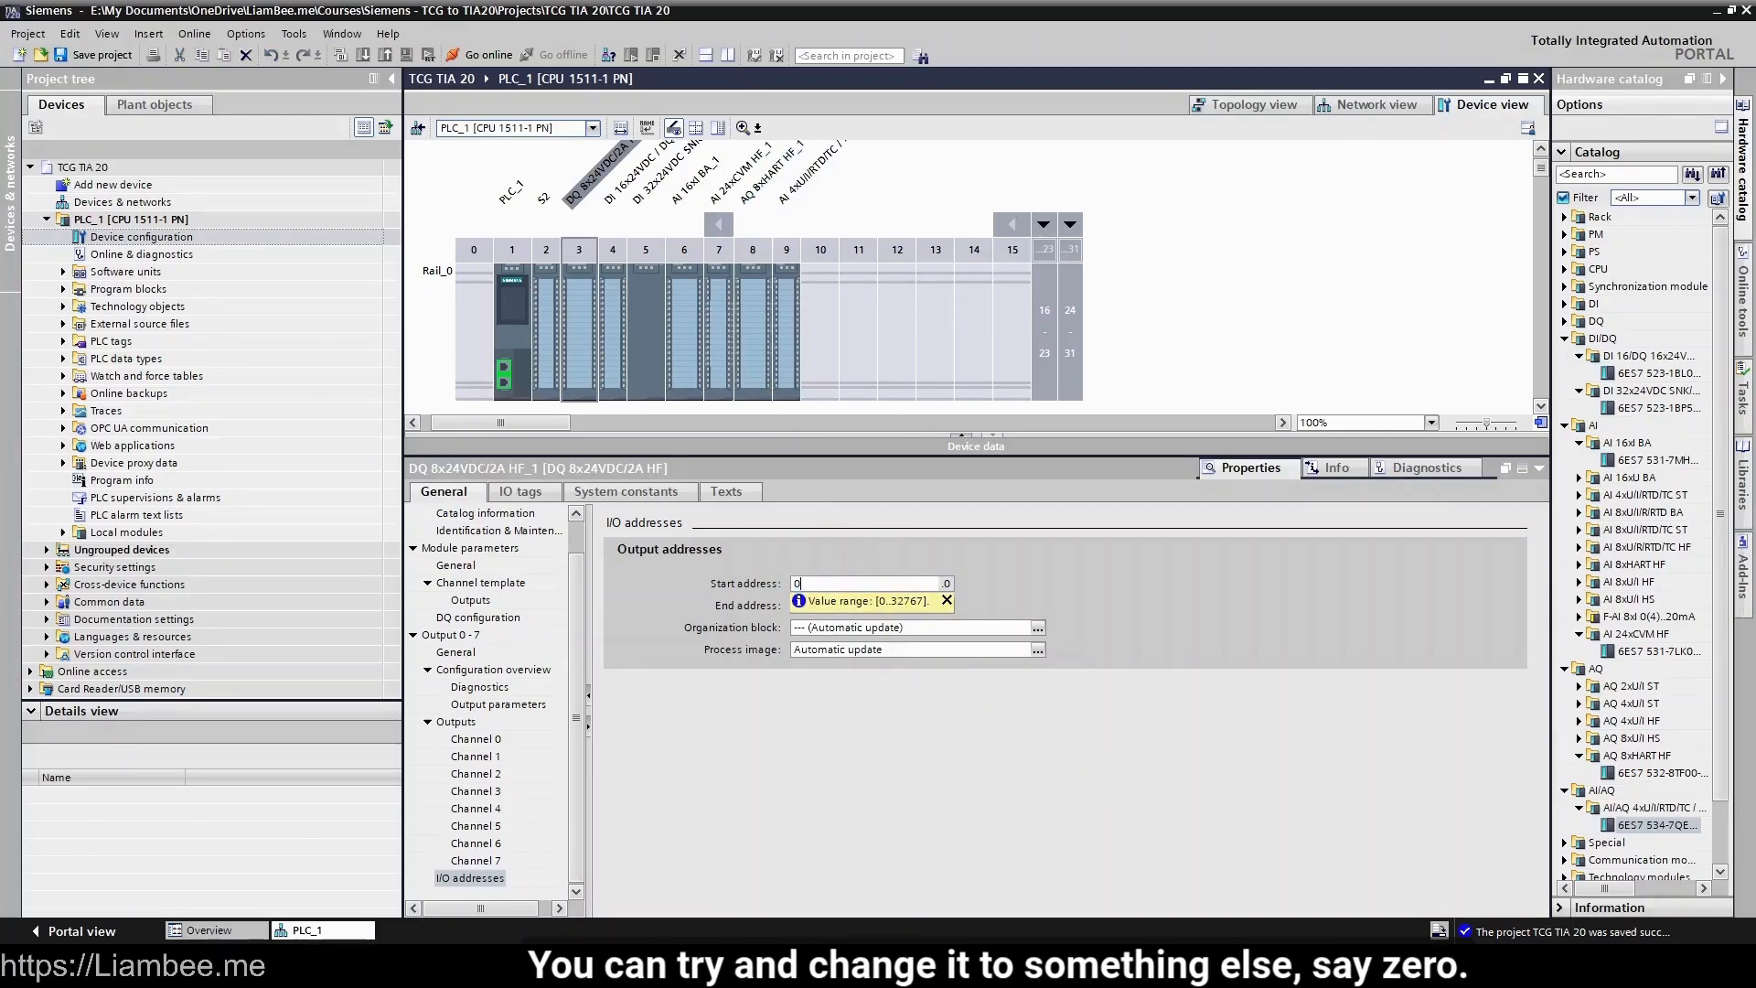
{"action": "key", "text": "Return"}
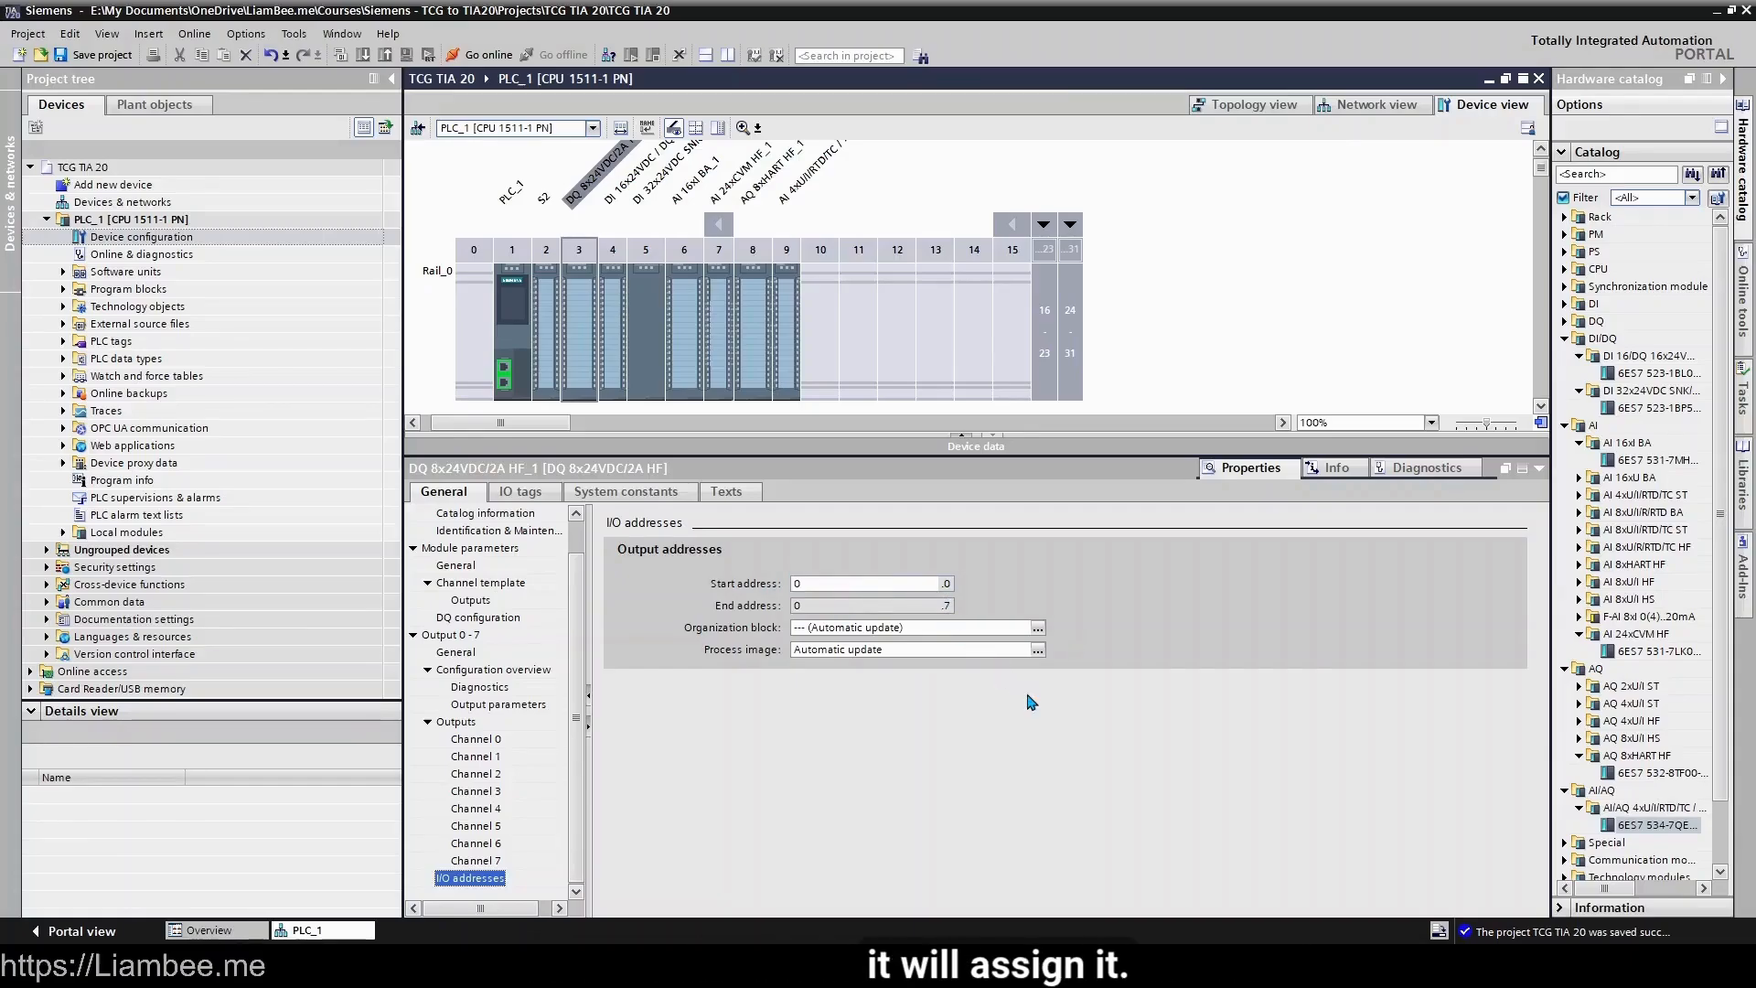
{"action": "left_click", "coordinate": [823, 583]}
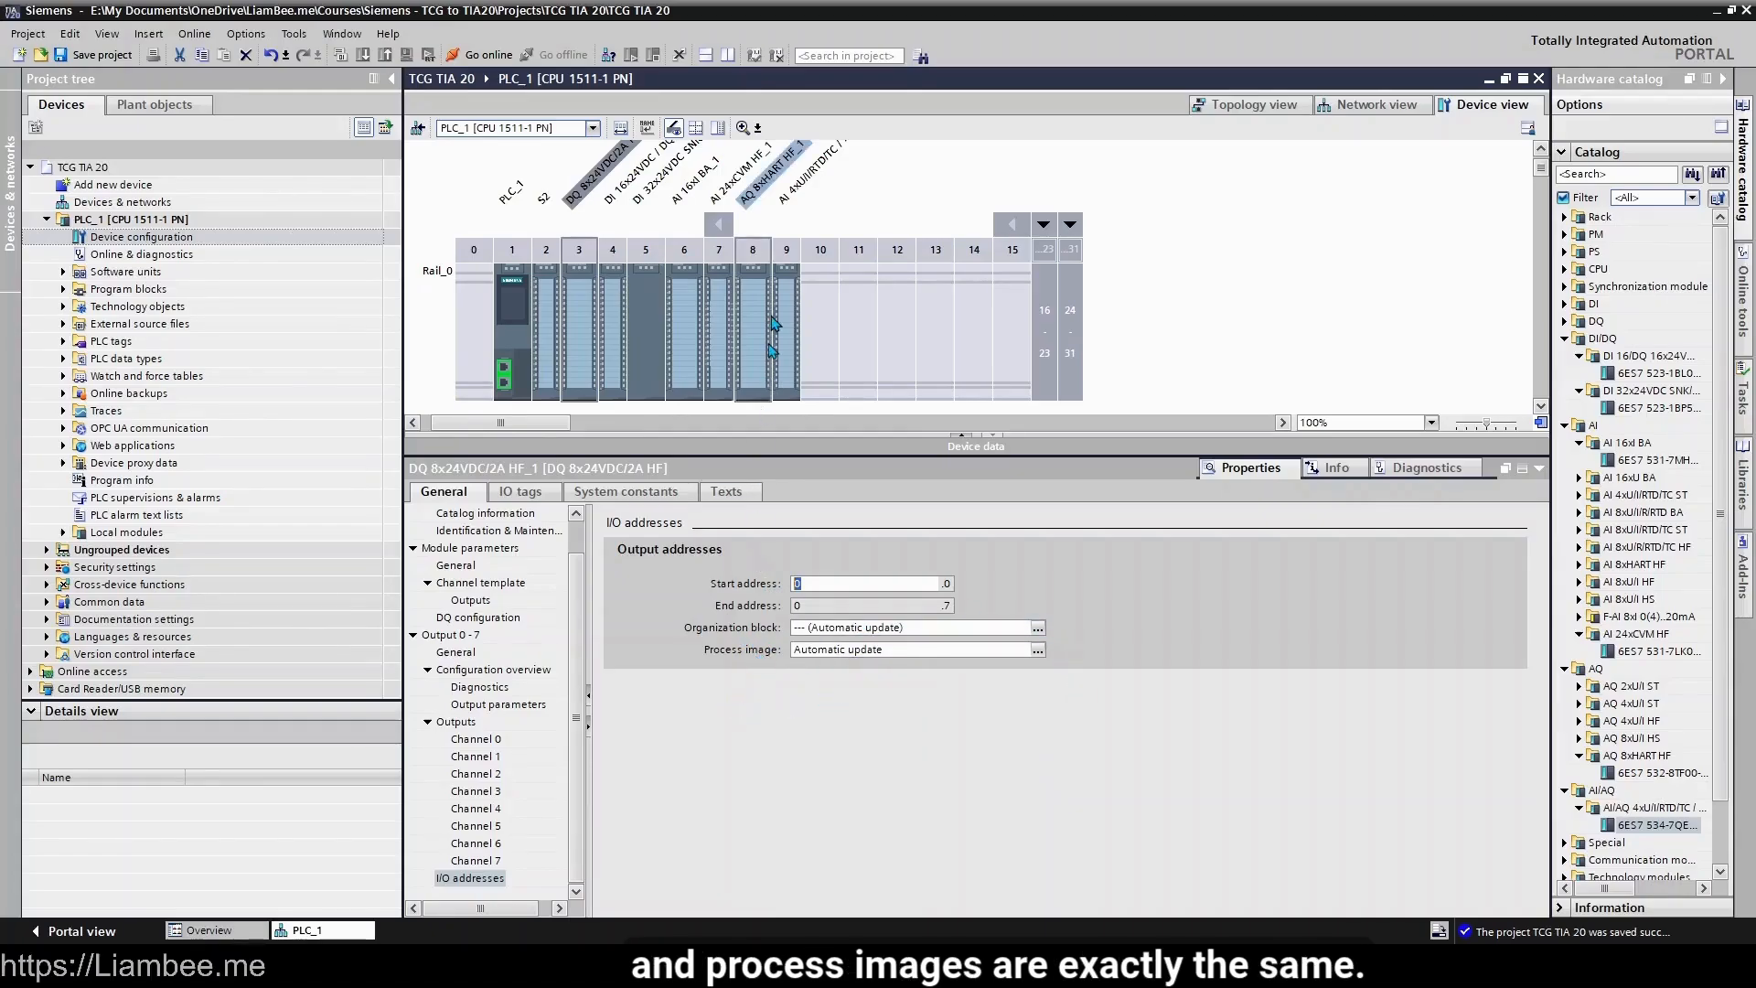
- Review the slot 5 mixed digital module's DI/DQ configuration and try to enable Value status
{"action": "left_click", "coordinate": [643, 289]}
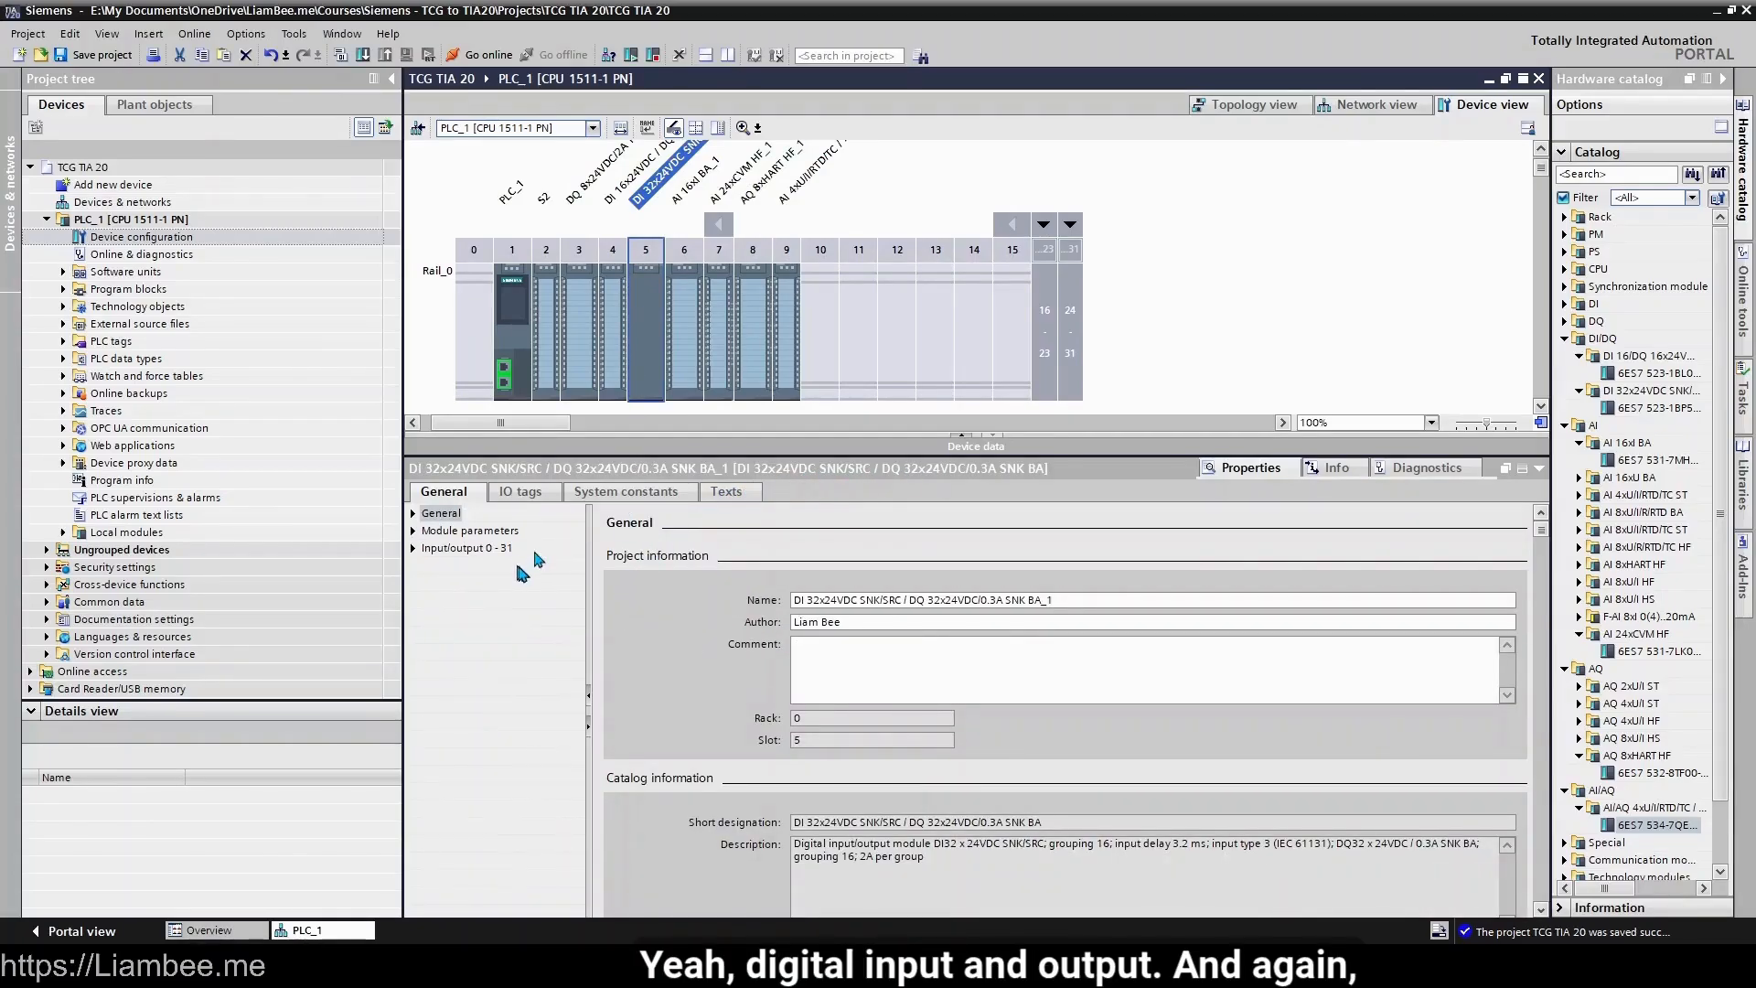
{"action": "left_click", "coordinate": [415, 515]}
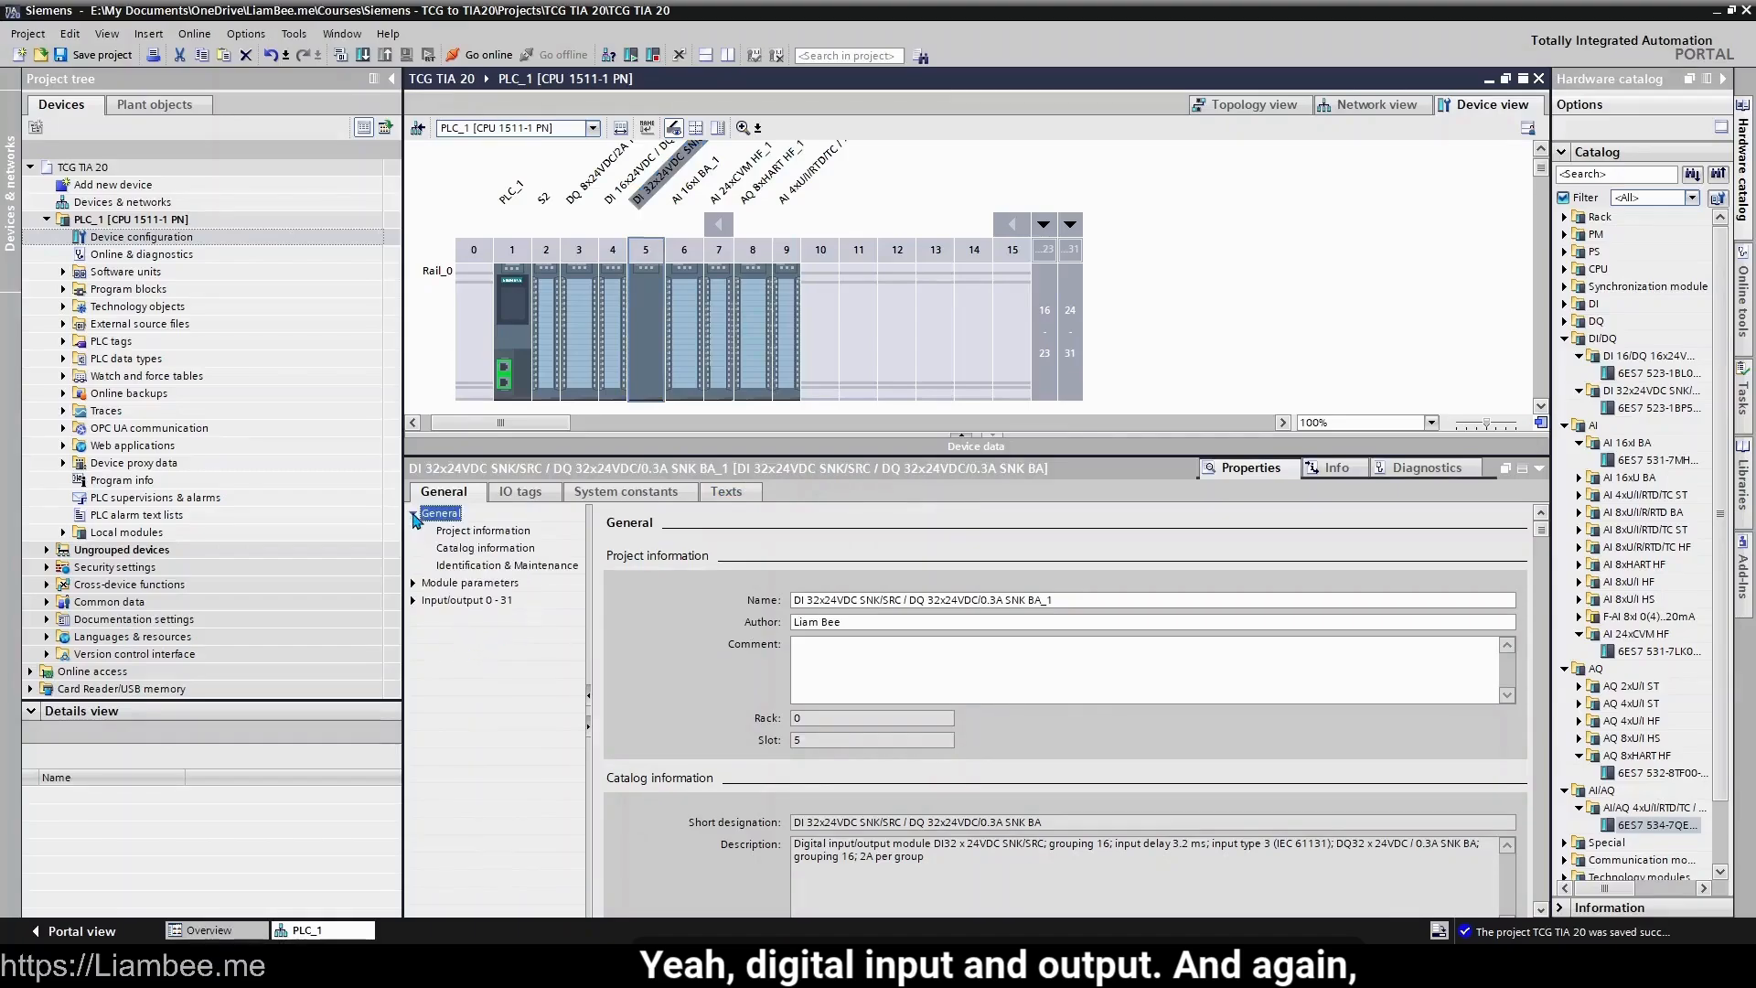
{"action": "left_click", "coordinate": [413, 584]}
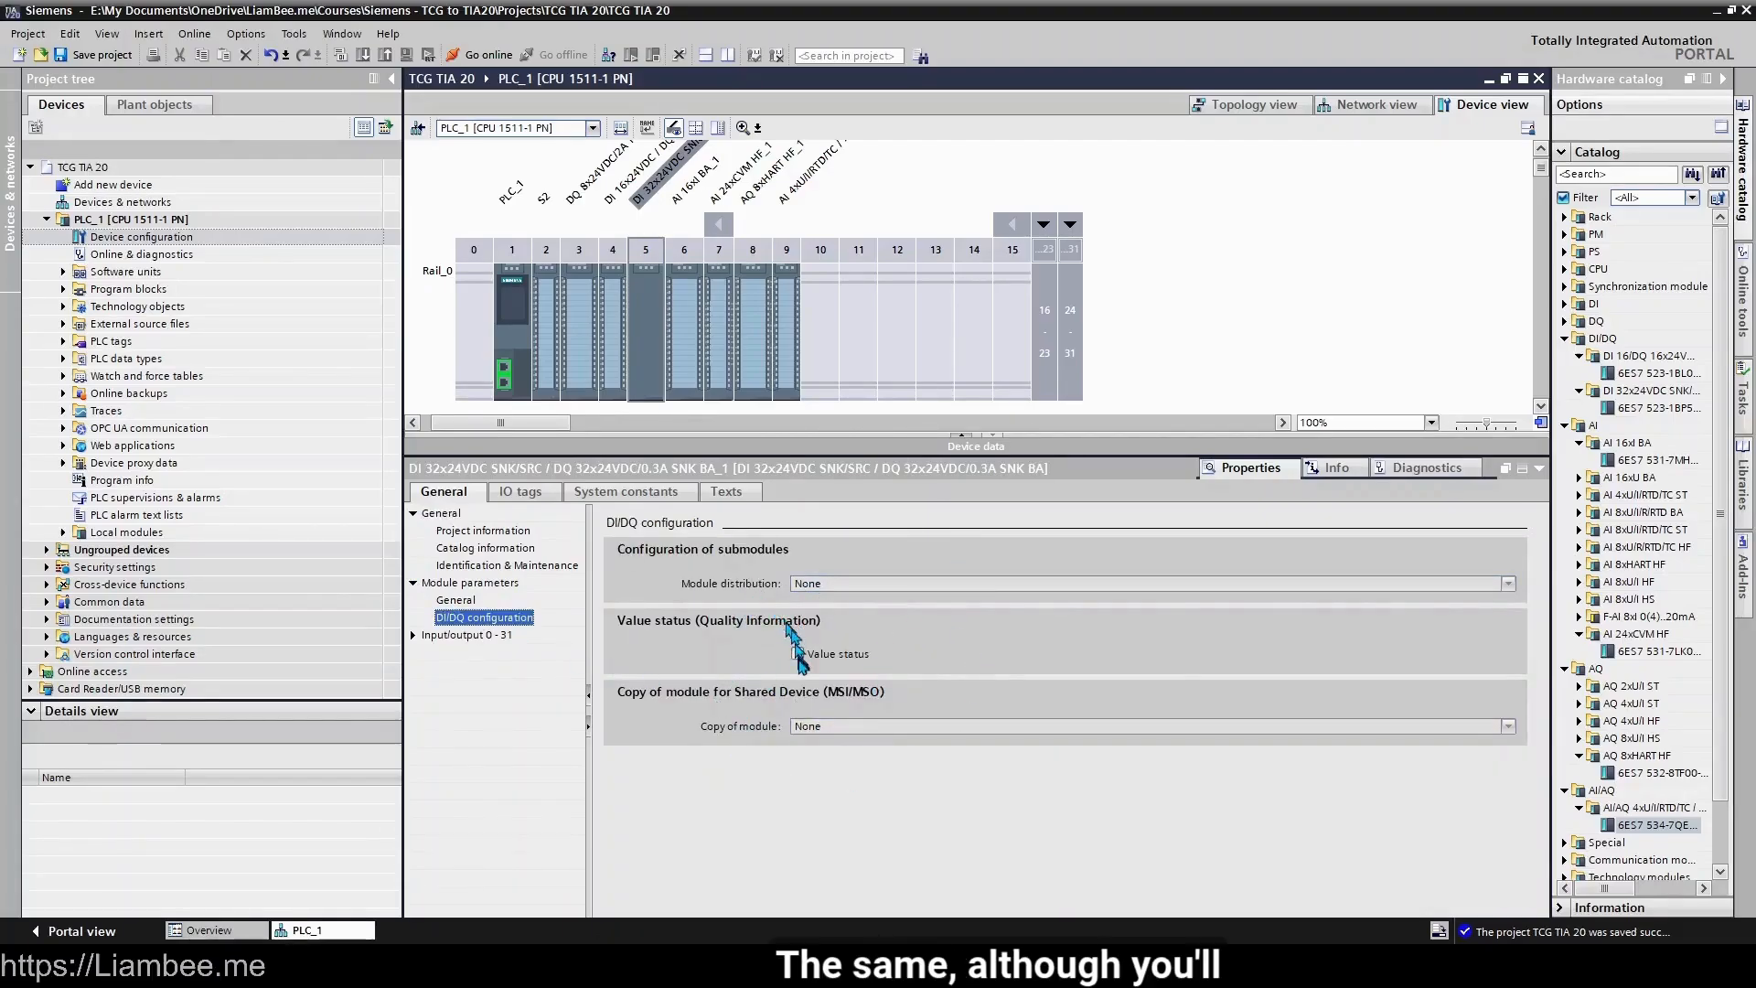
{"action": "left_click", "coordinate": [798, 654]}
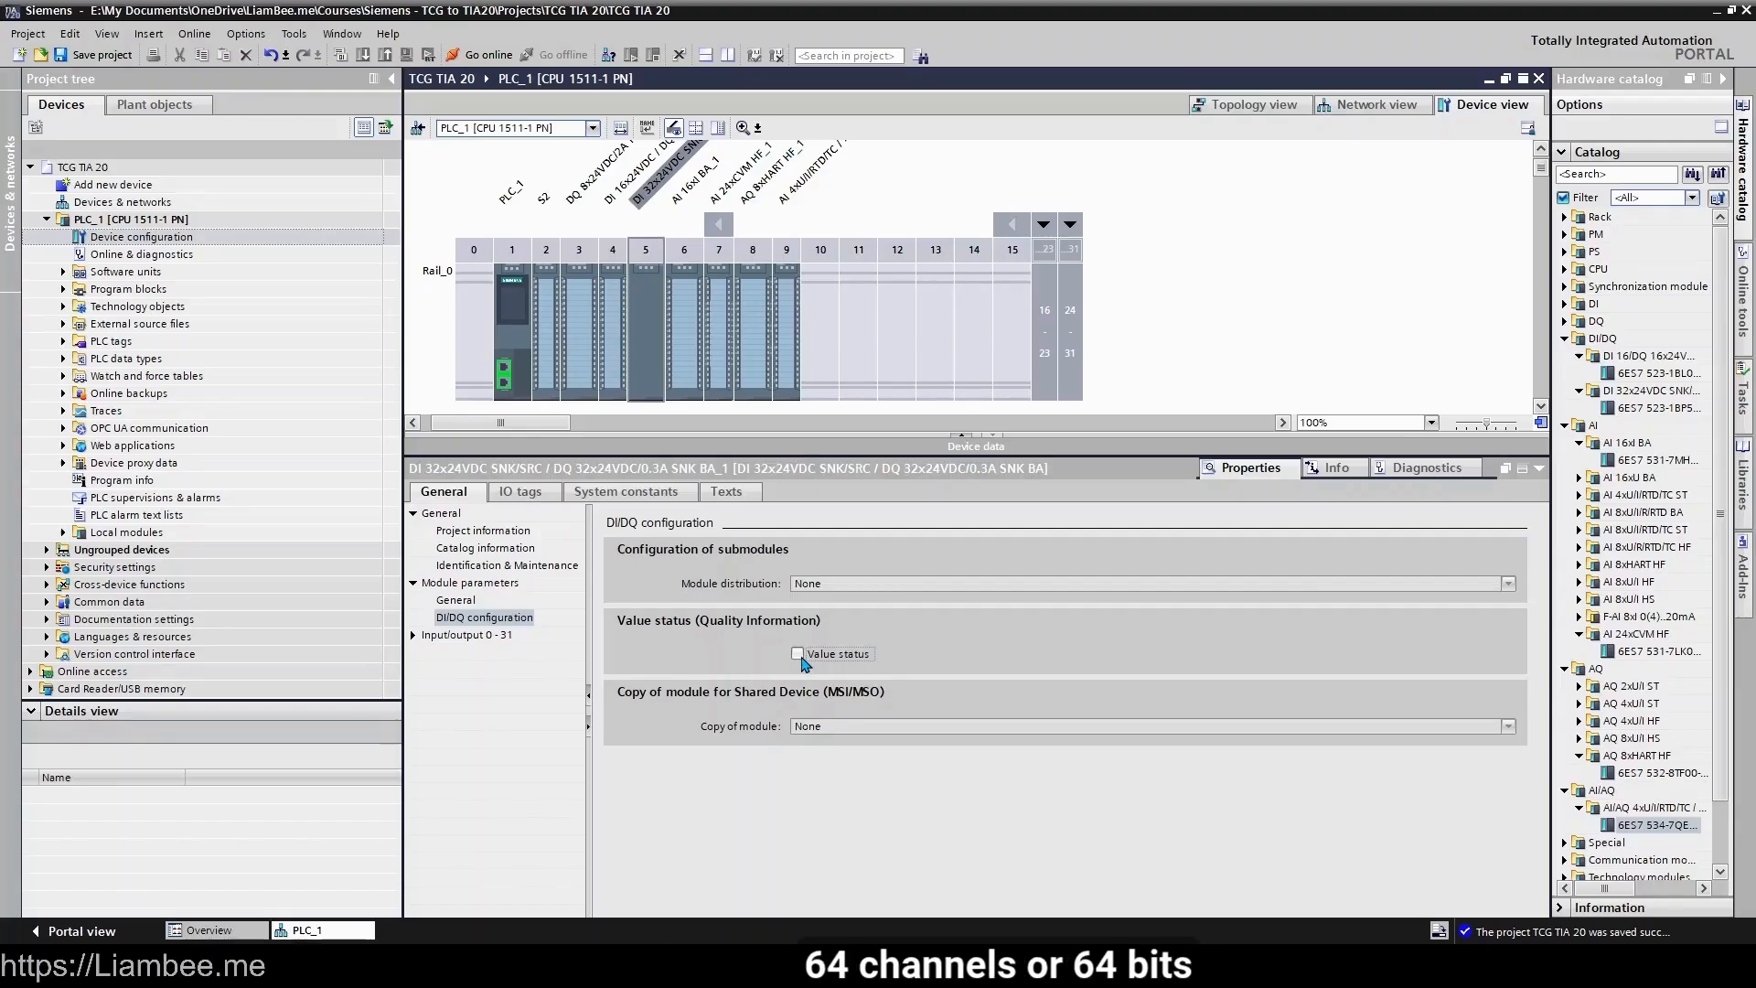
- Examine the input and output bit addresses in the slot 5 module's IO tags, and recheck the Value status option
{"action": "left_click", "coordinate": [520, 491]}
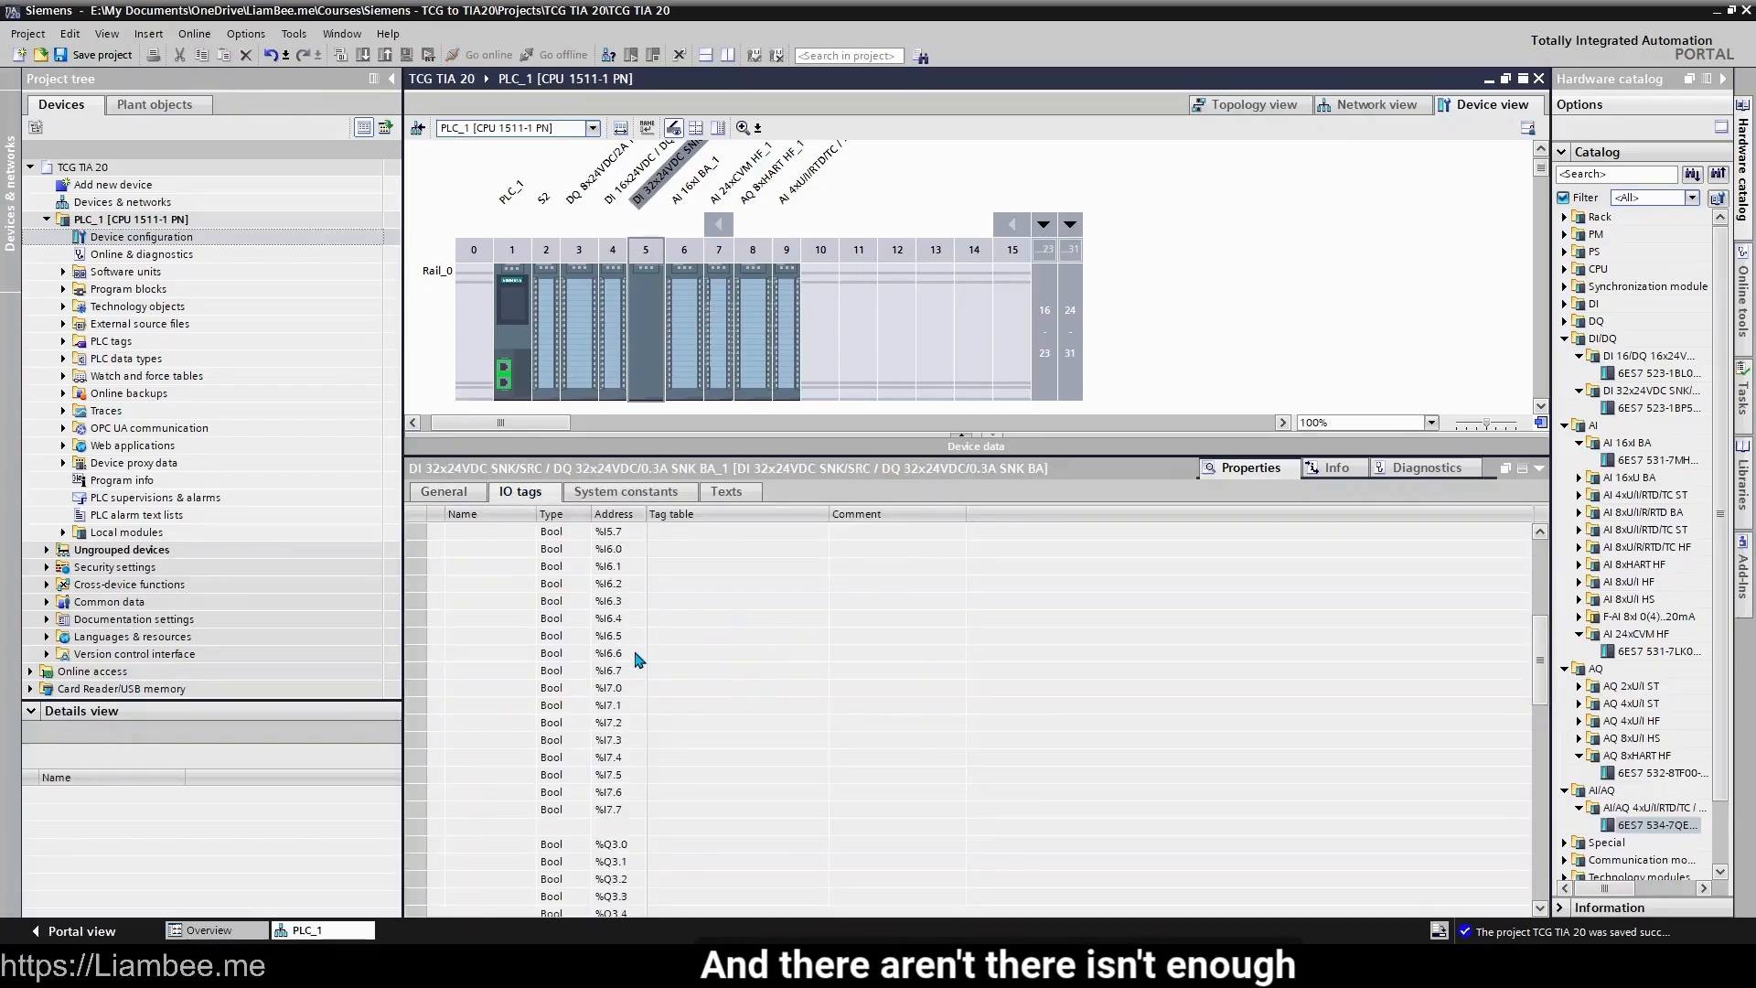
{"action": "scroll", "coordinate": [643, 664], "scroll_direction": "down", "scroll_amount": 1}
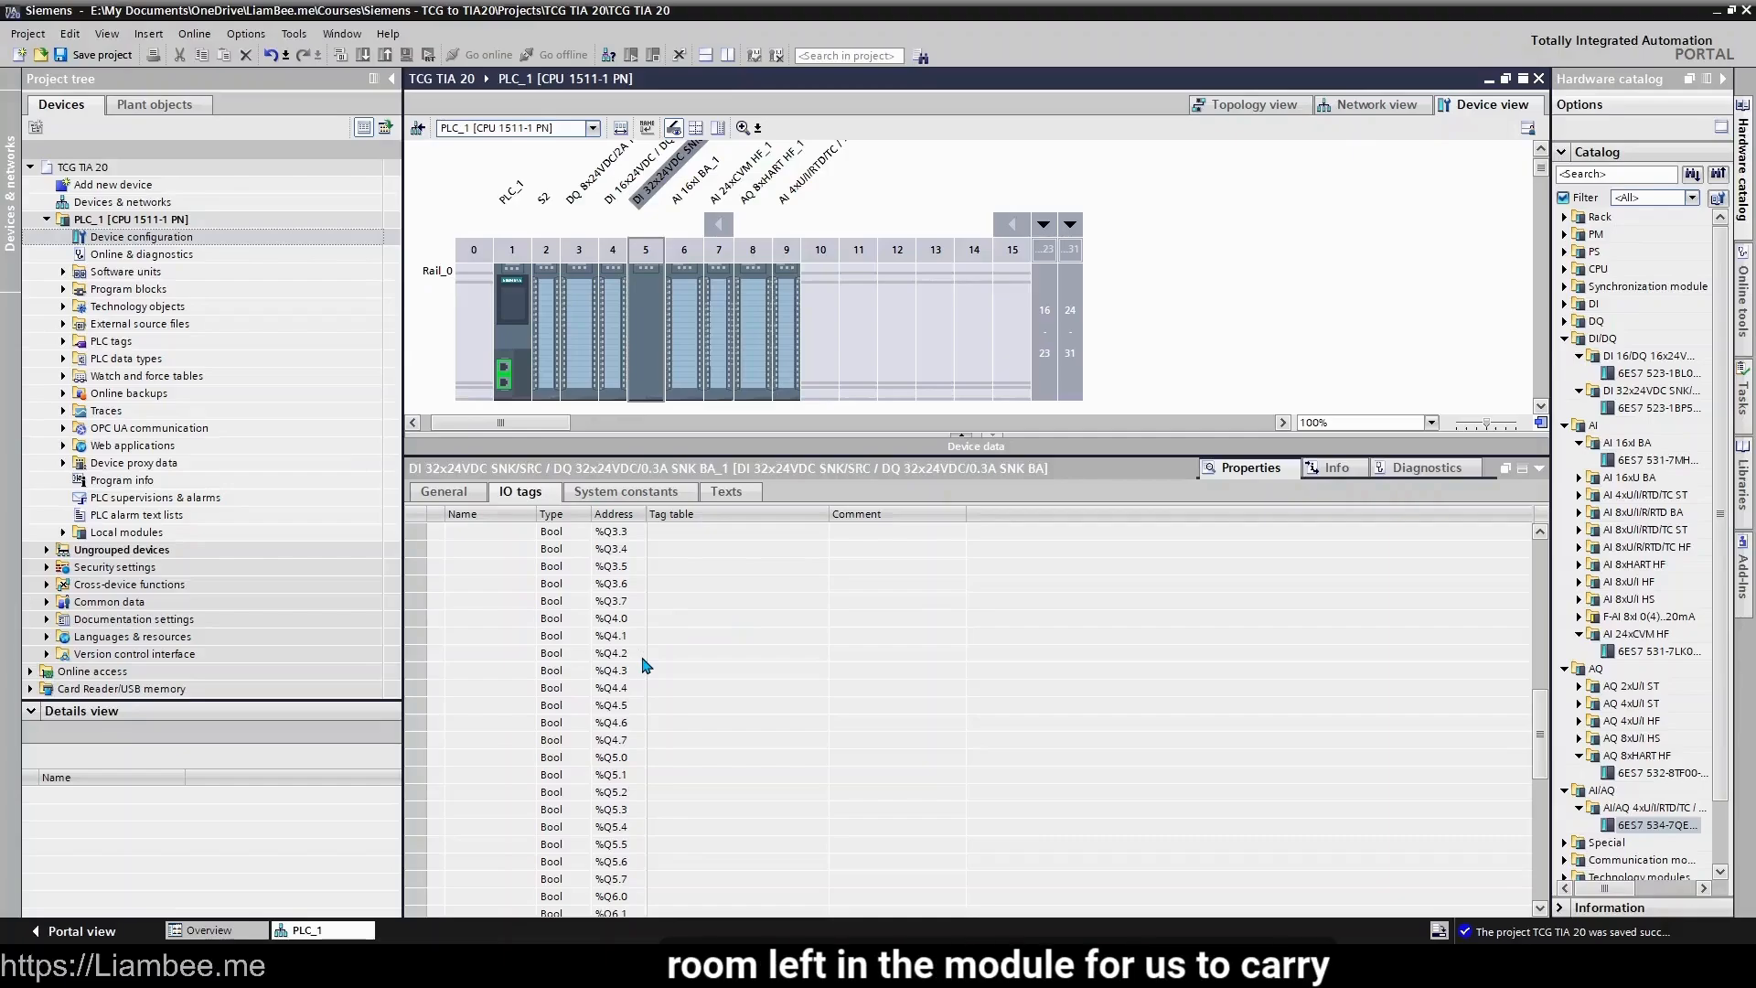
{"action": "scroll", "coordinate": [643, 665], "scroll_direction": "up", "scroll_amount": 7}
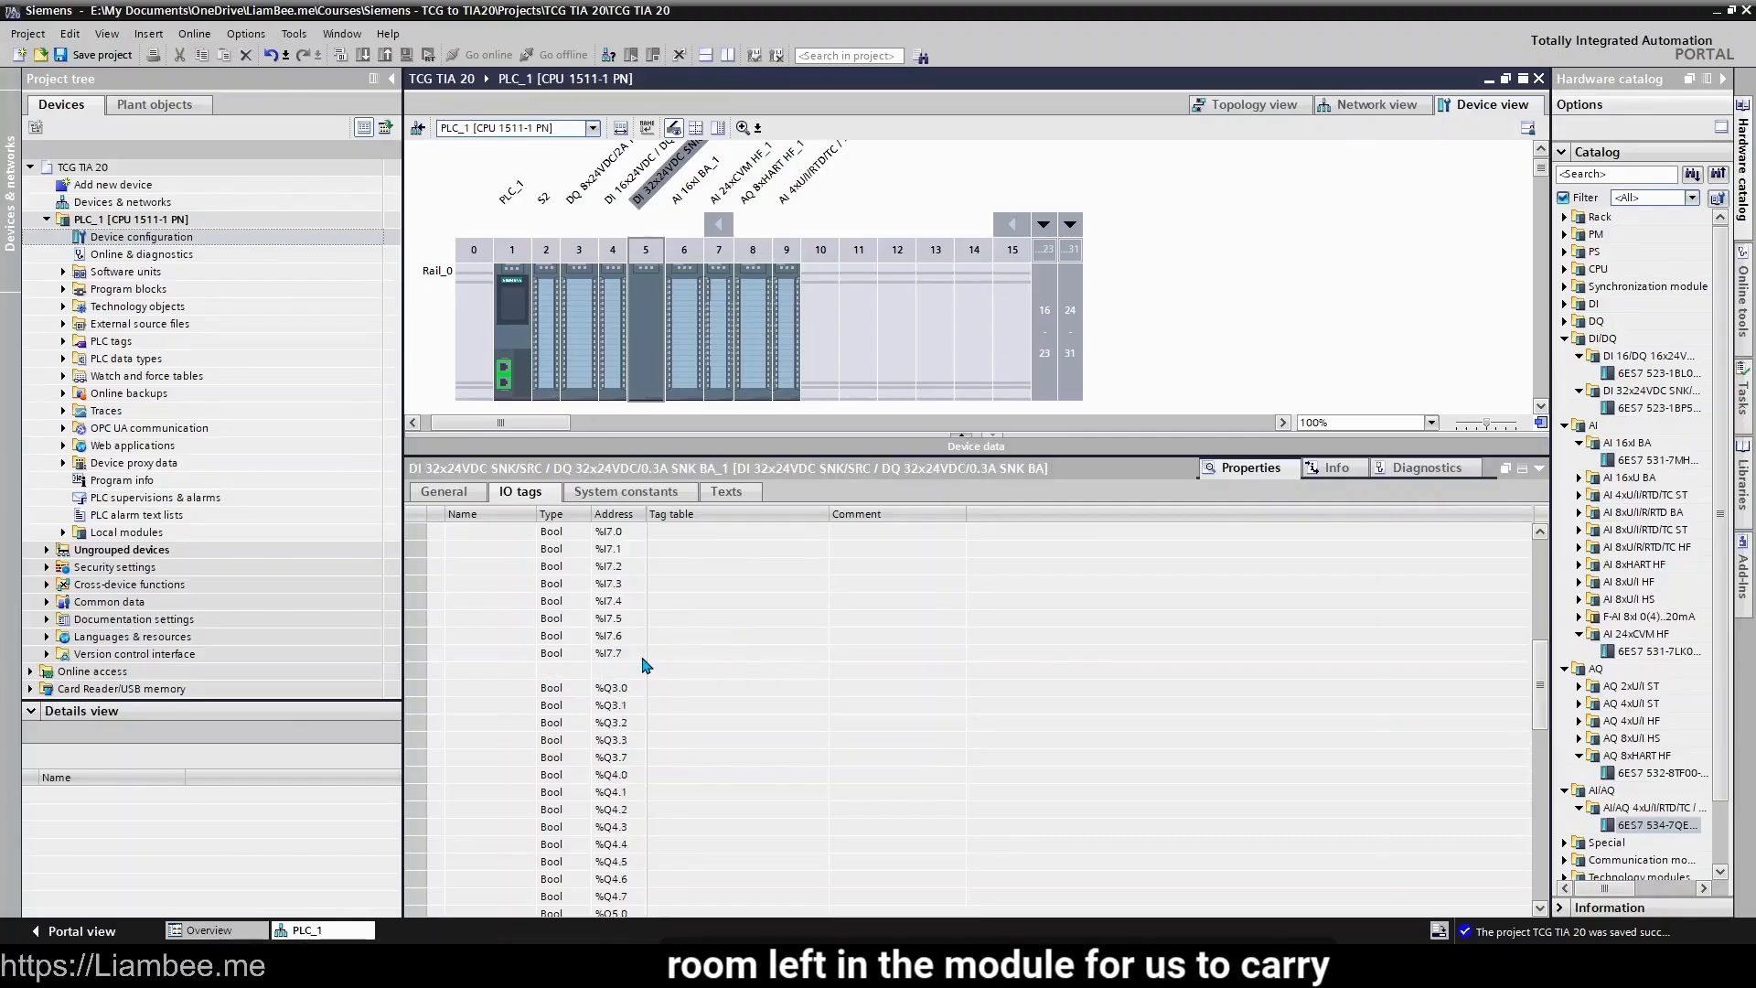
{"action": "scroll", "coordinate": [643, 664], "scroll_direction": "up", "scroll_amount": 5}
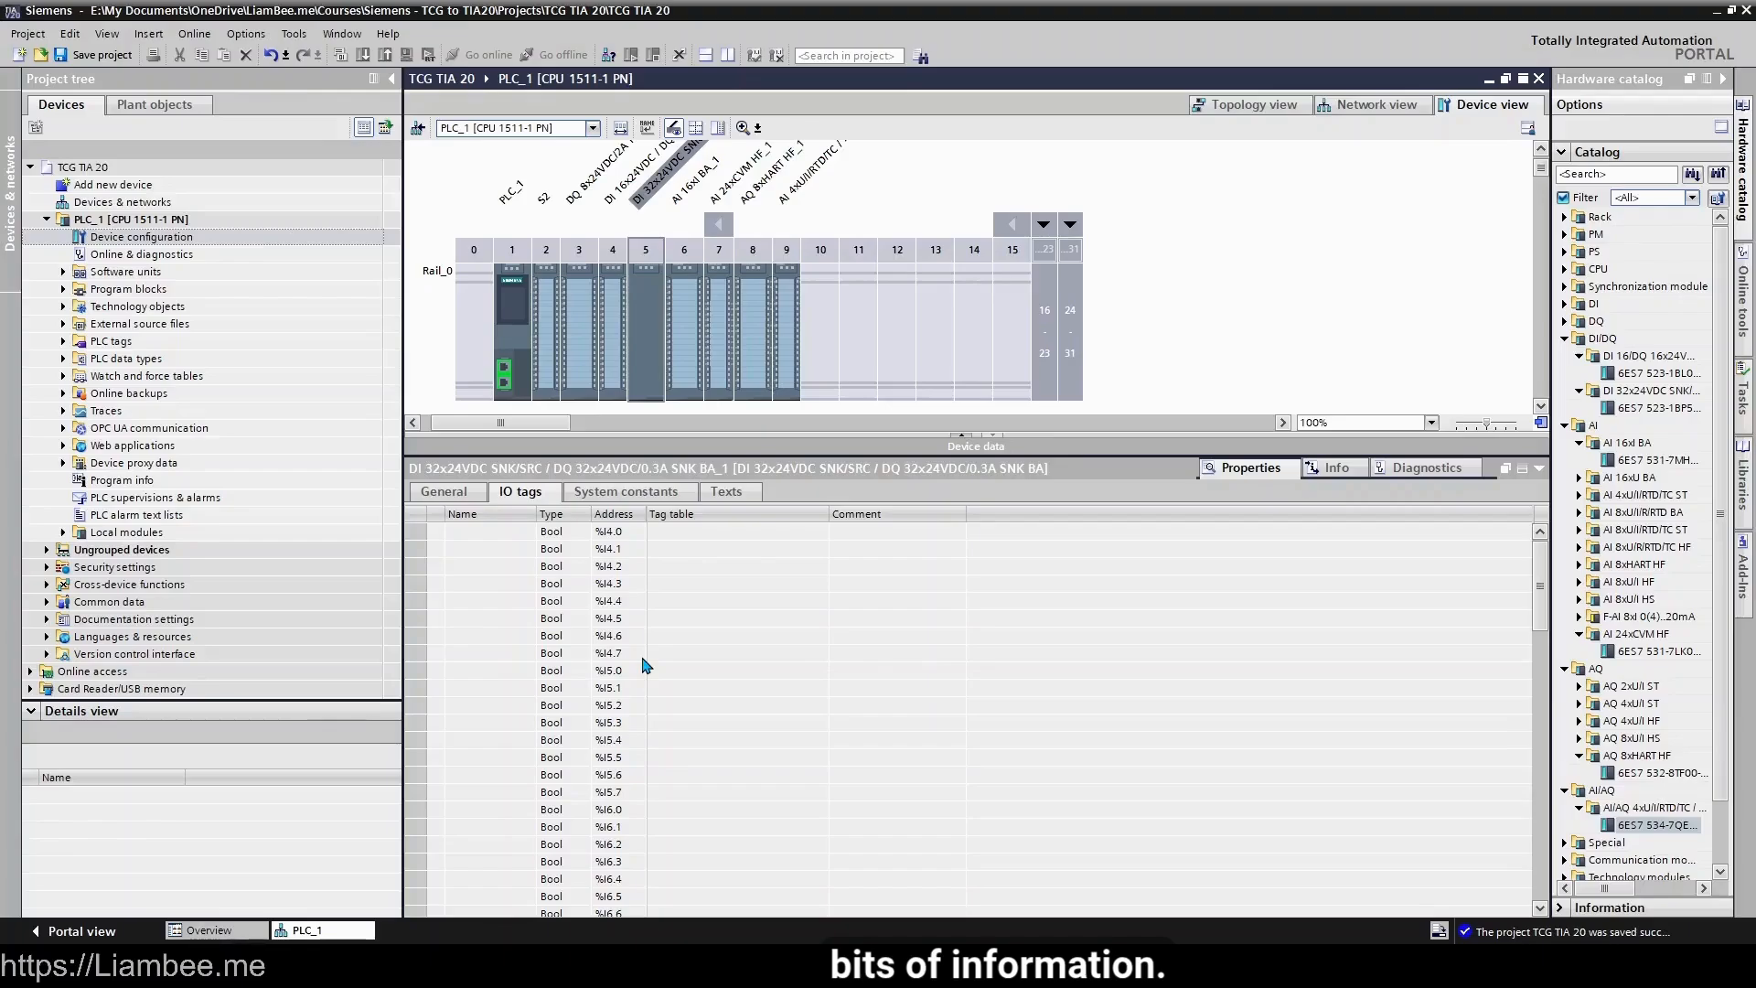
{"action": "left_click", "coordinate": [444, 491]}
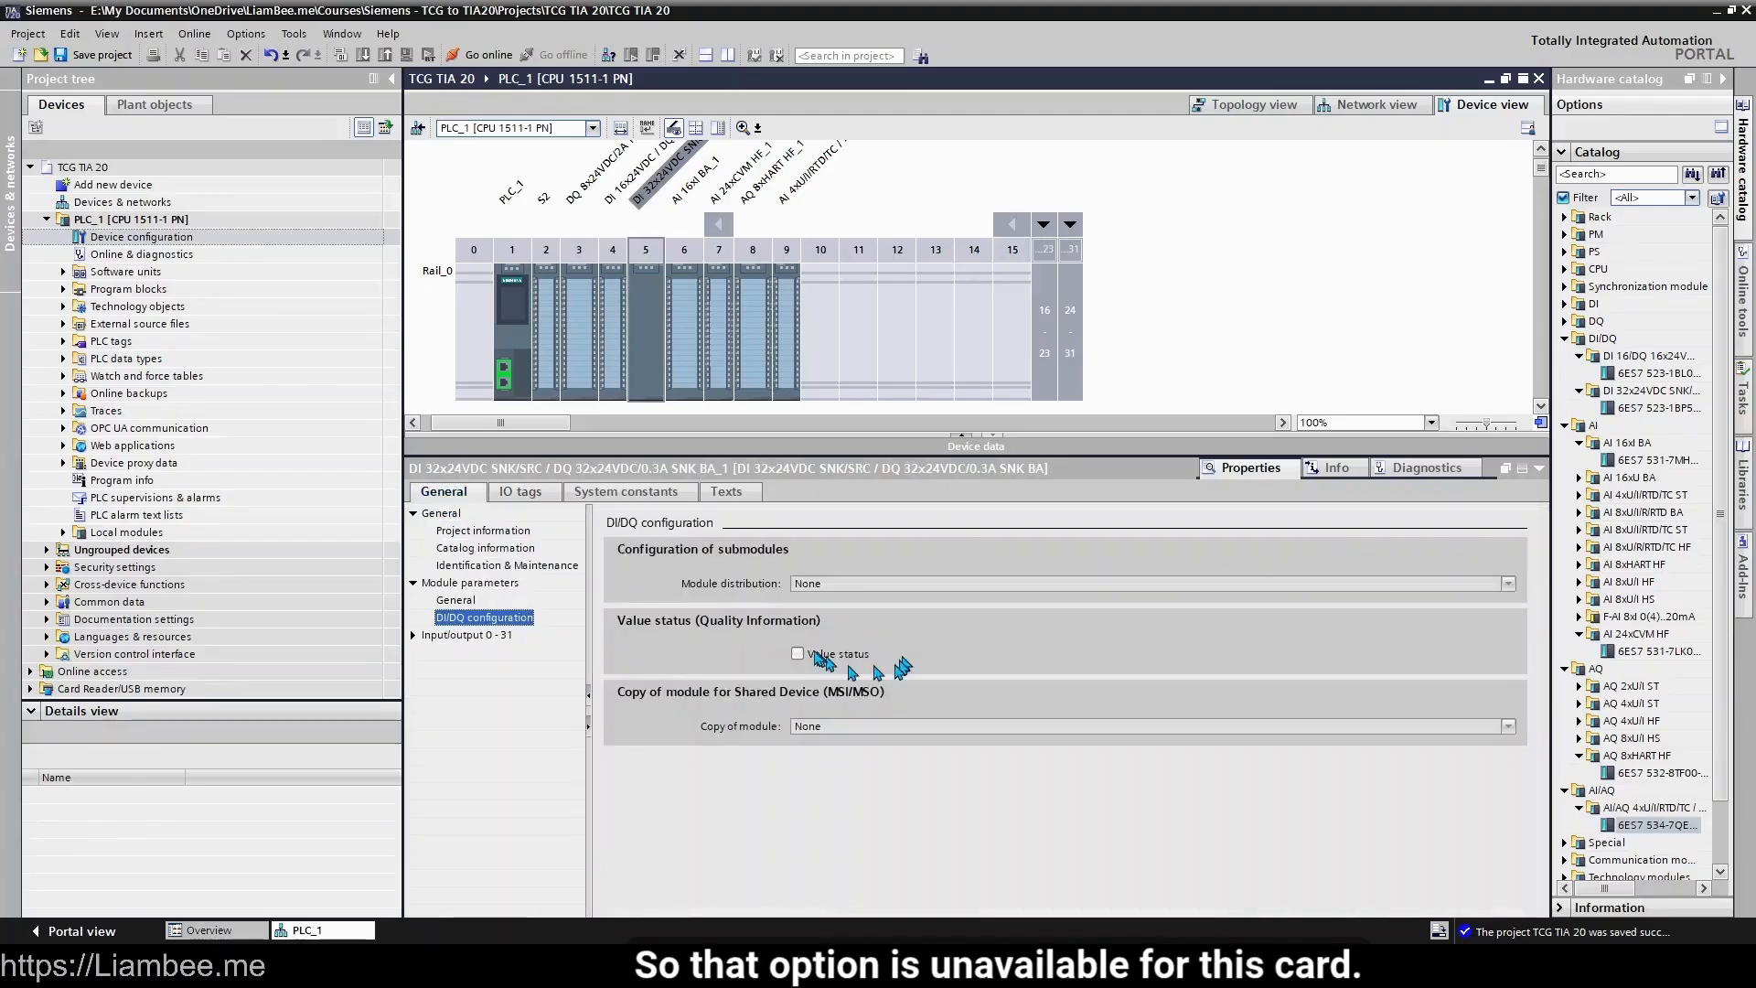
{"action": "left_click", "coordinate": [834, 654]}
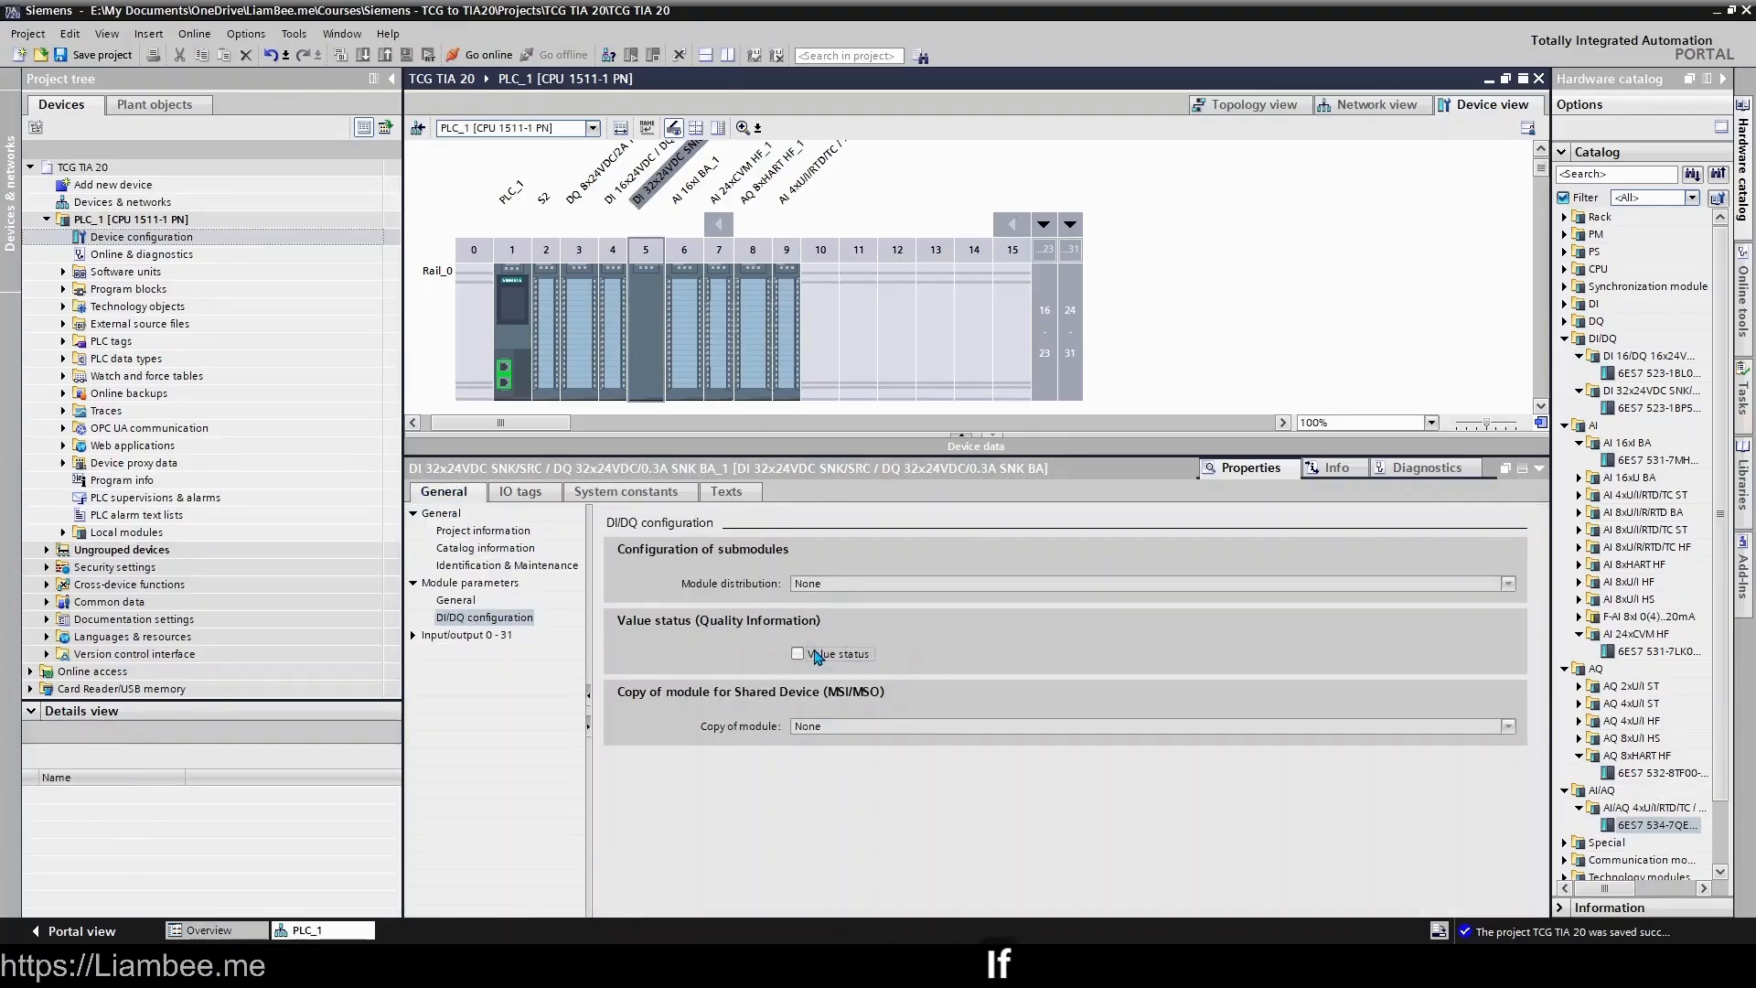
- Review the slot 5 module's Input/output 0 - 31 general settings, input module failure behaviour and I/O addresses
{"action": "left_click", "coordinate": [415, 636]}
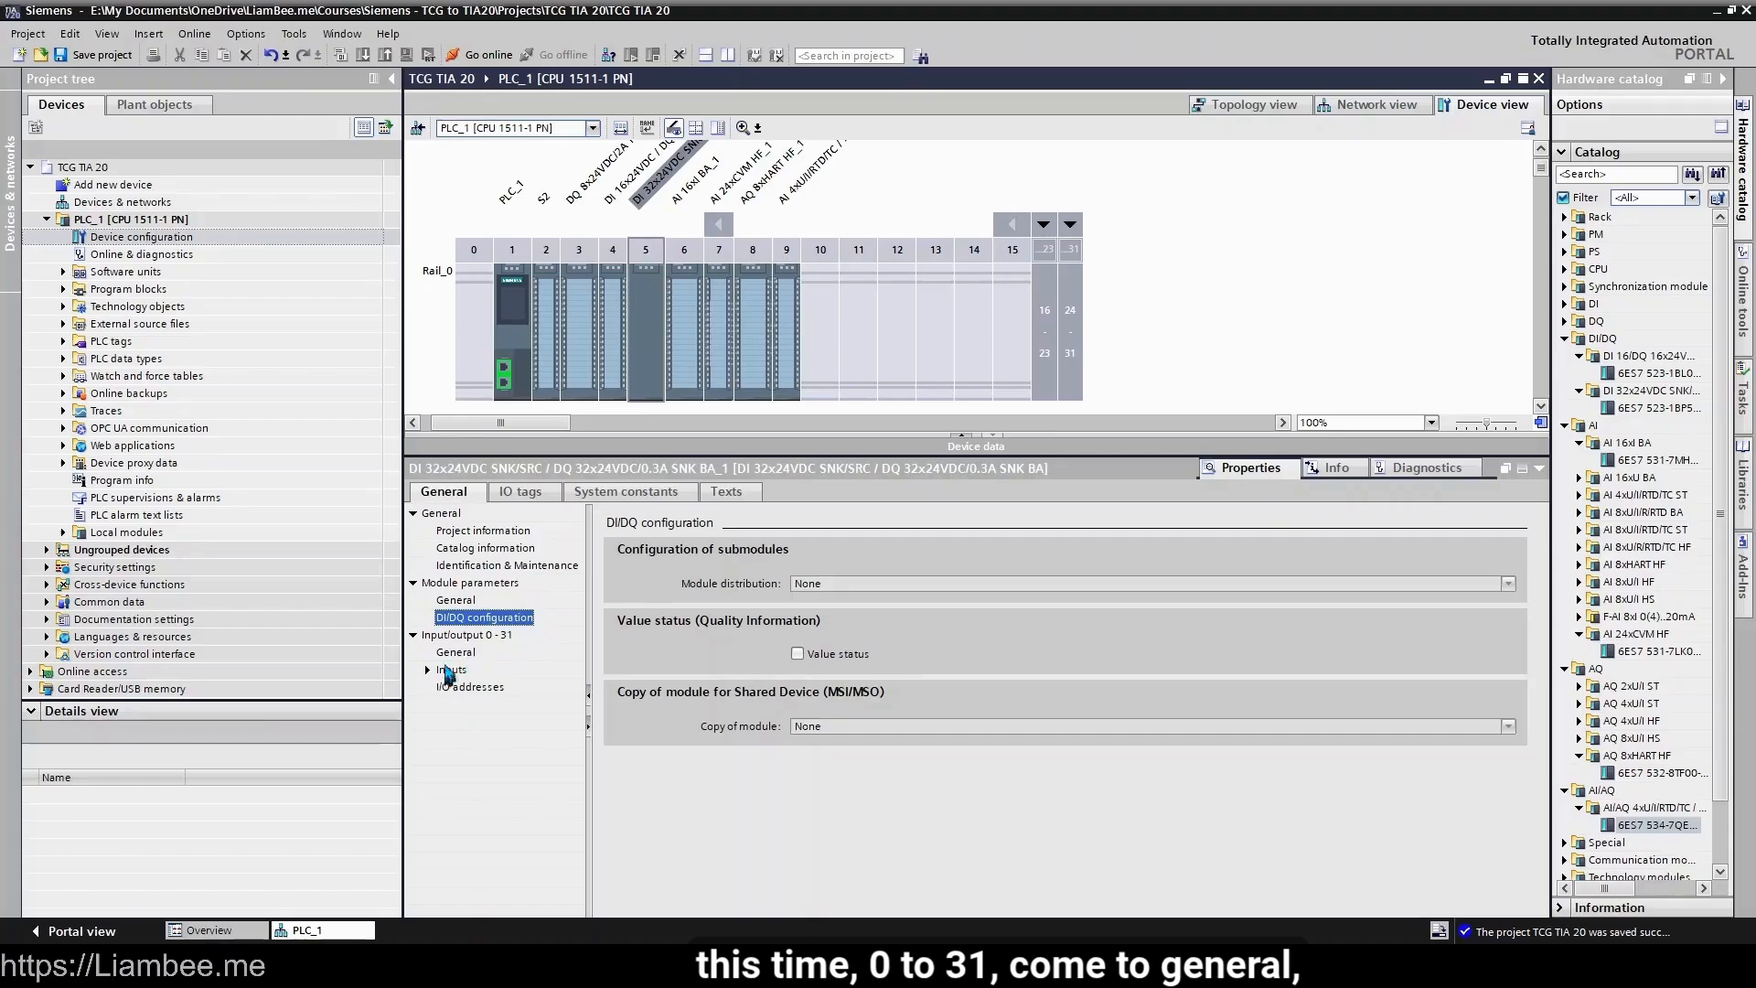
{"action": "left_click", "coordinate": [455, 653]}
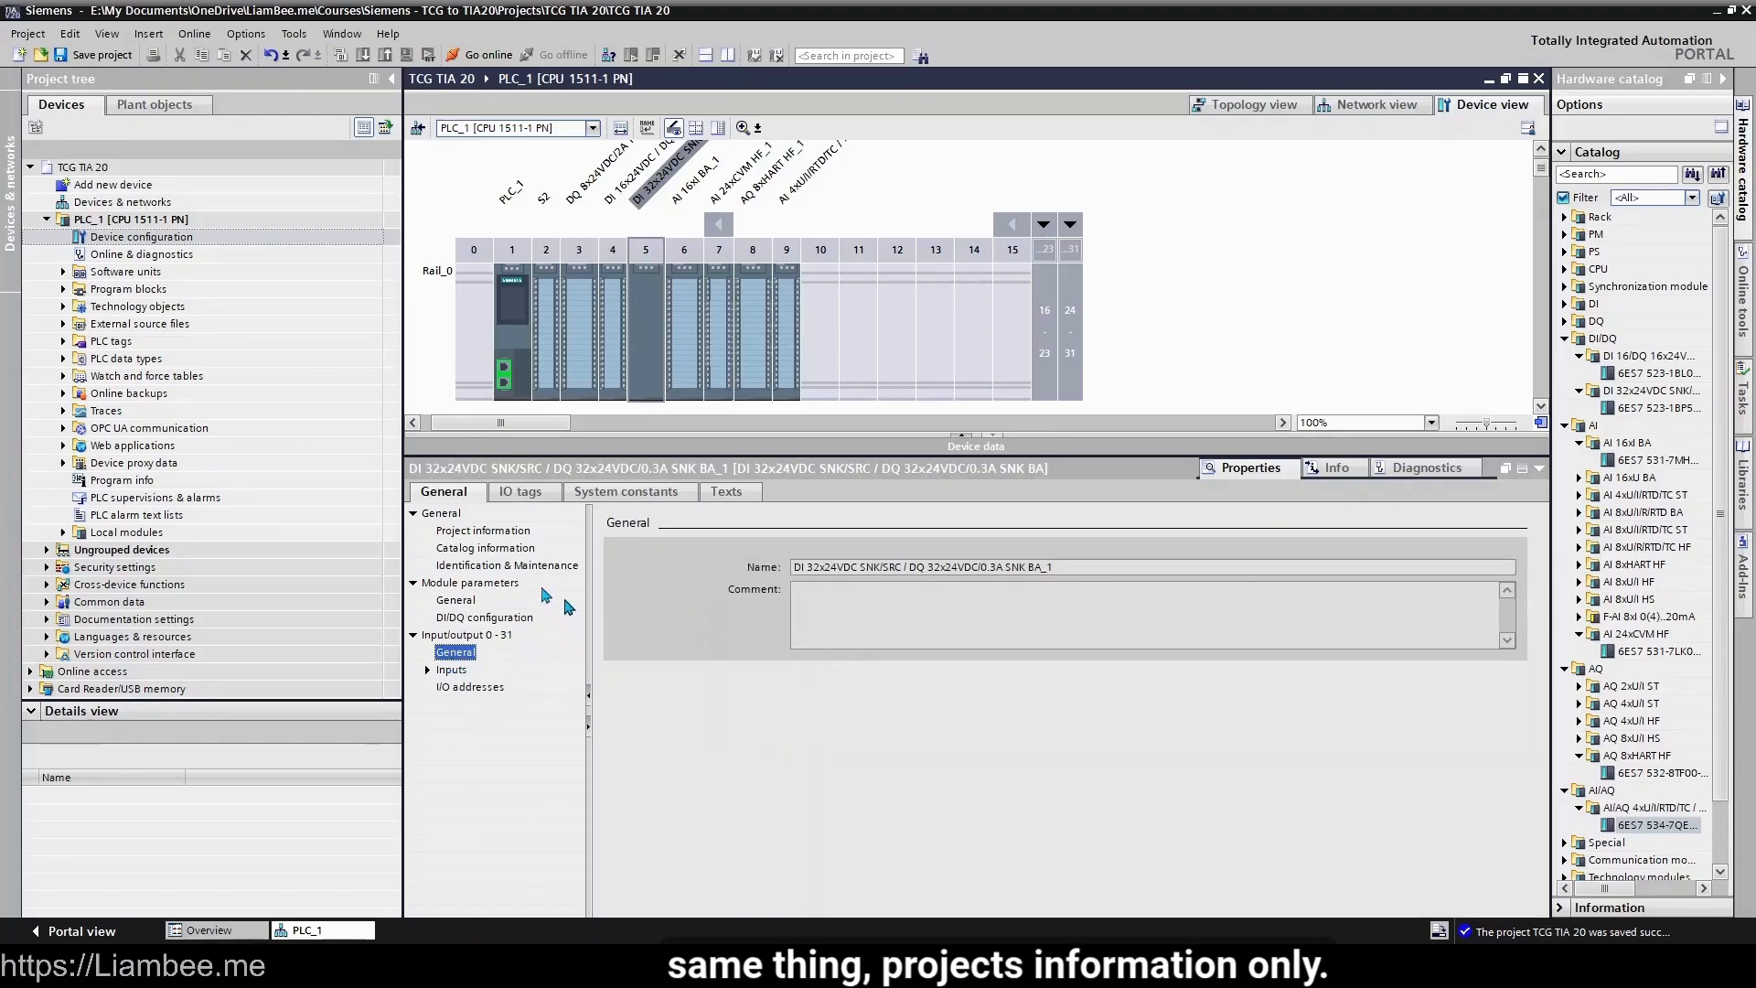
{"action": "left_click", "coordinate": [427, 670]}
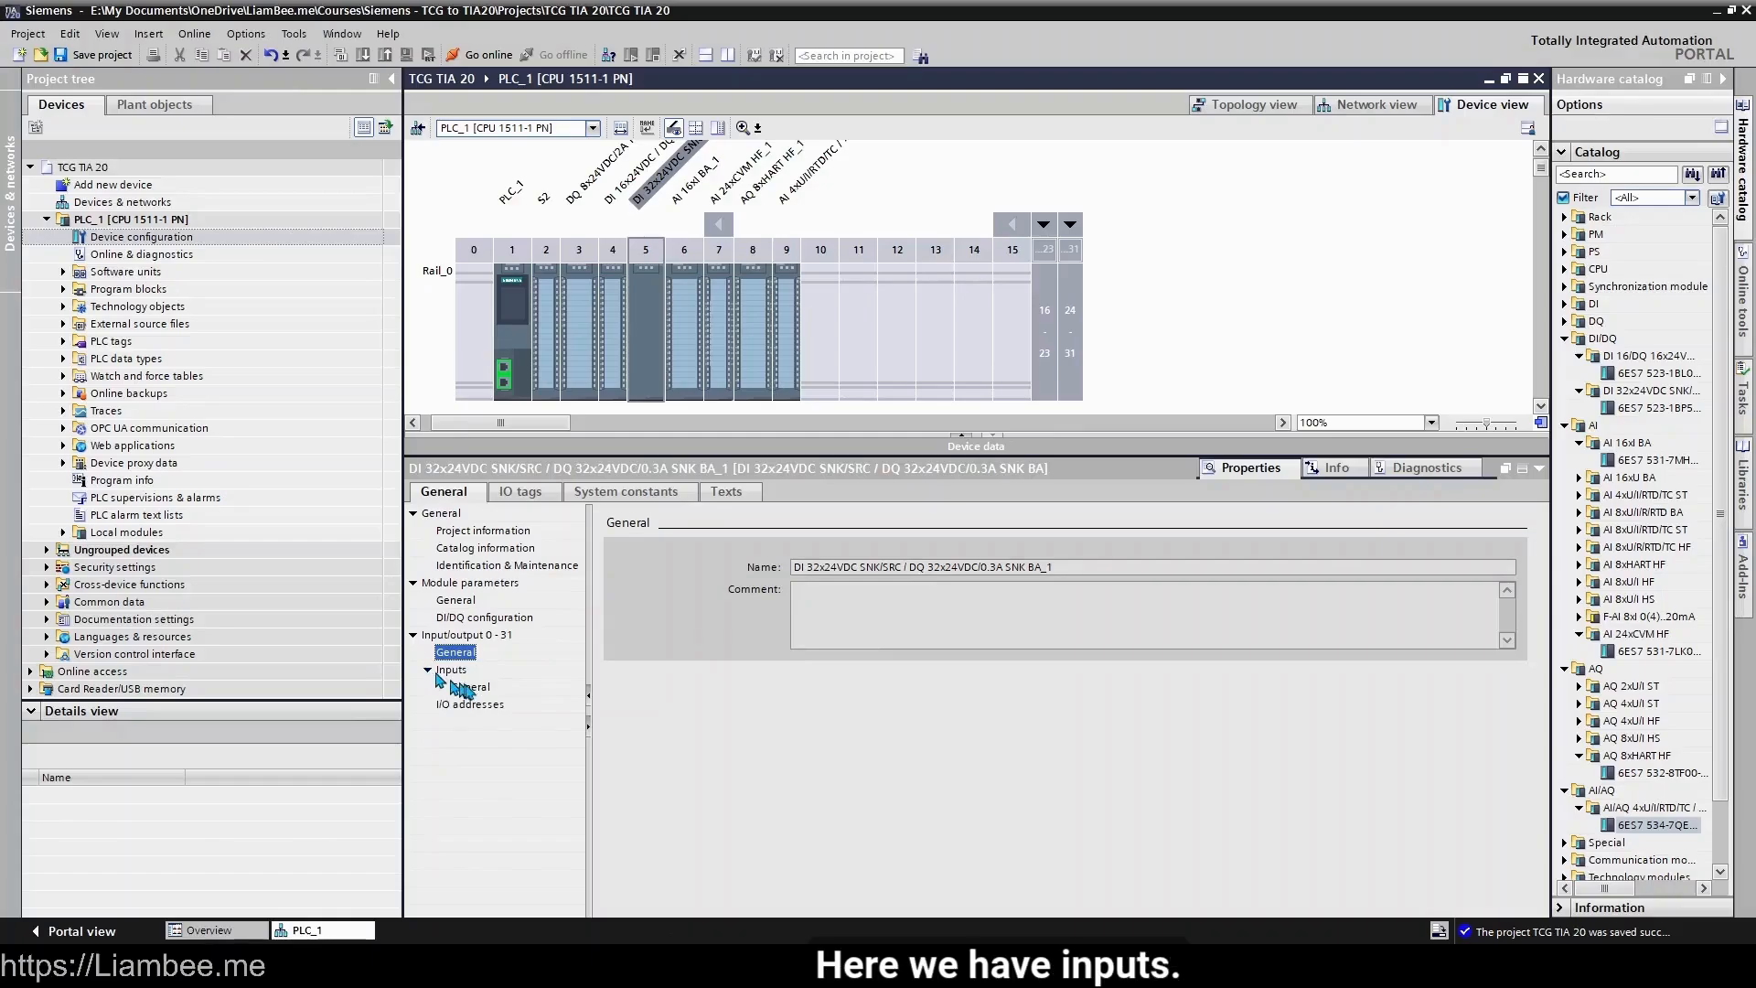
{"action": "left_click", "coordinate": [470, 687]}
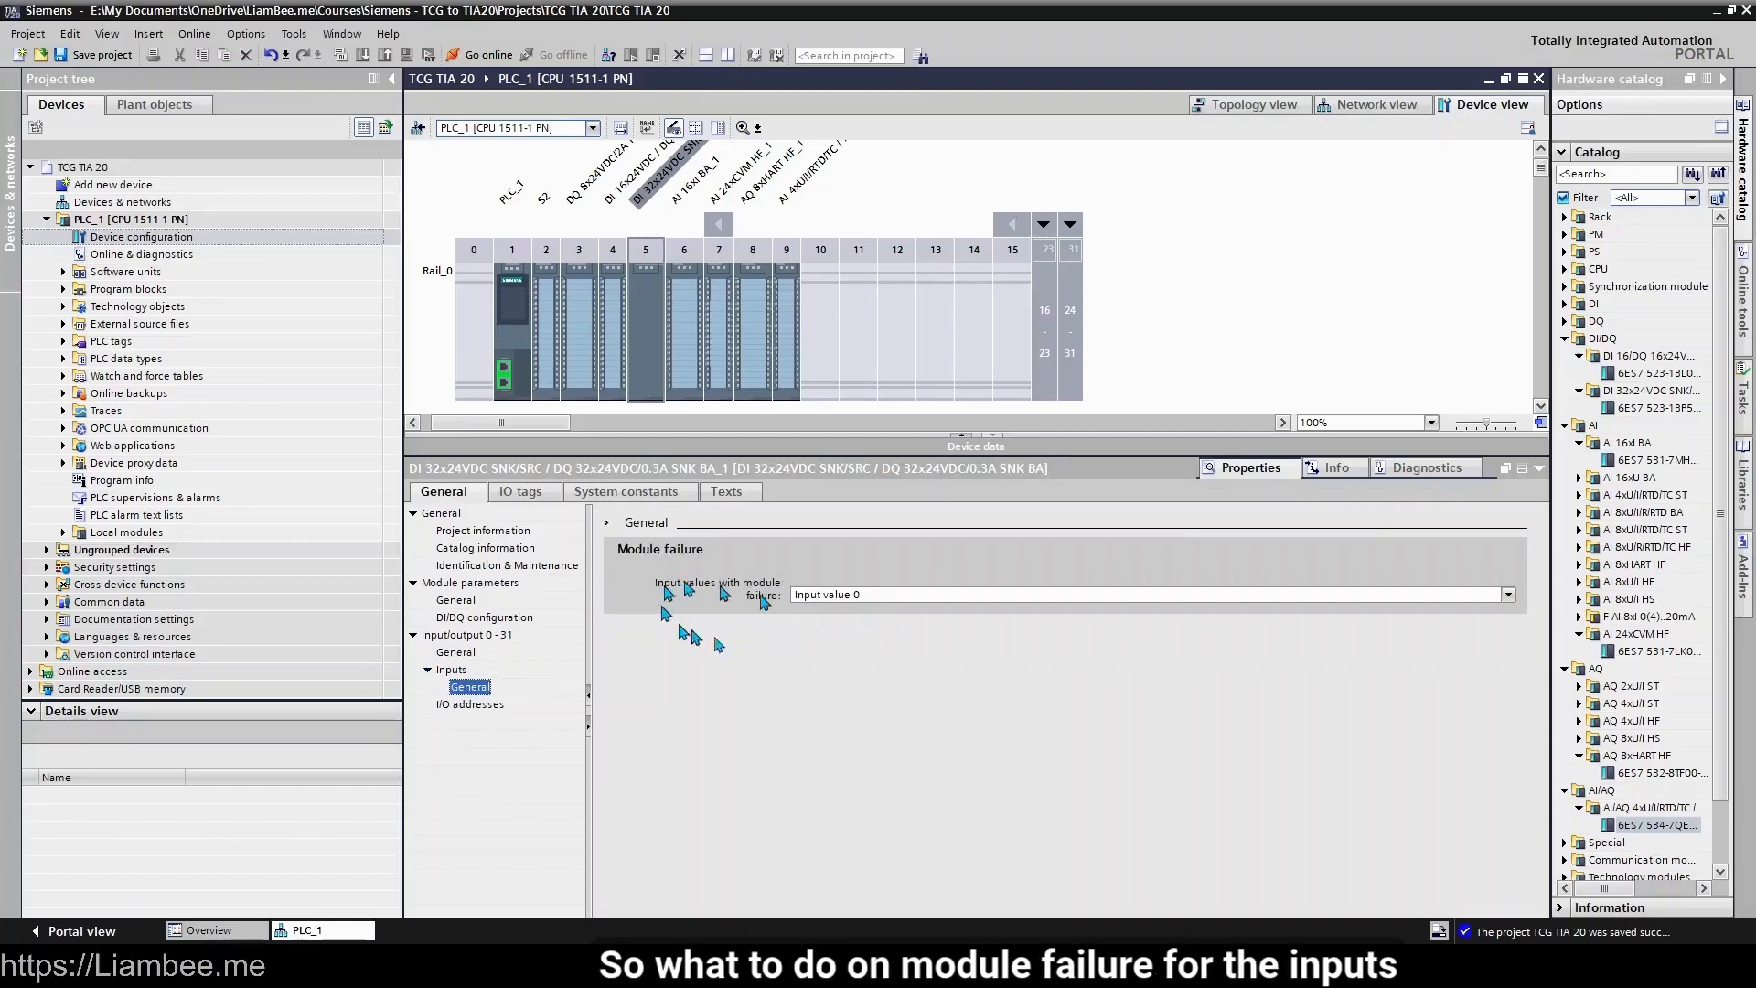
{"action": "left_click", "coordinate": [451, 707]}
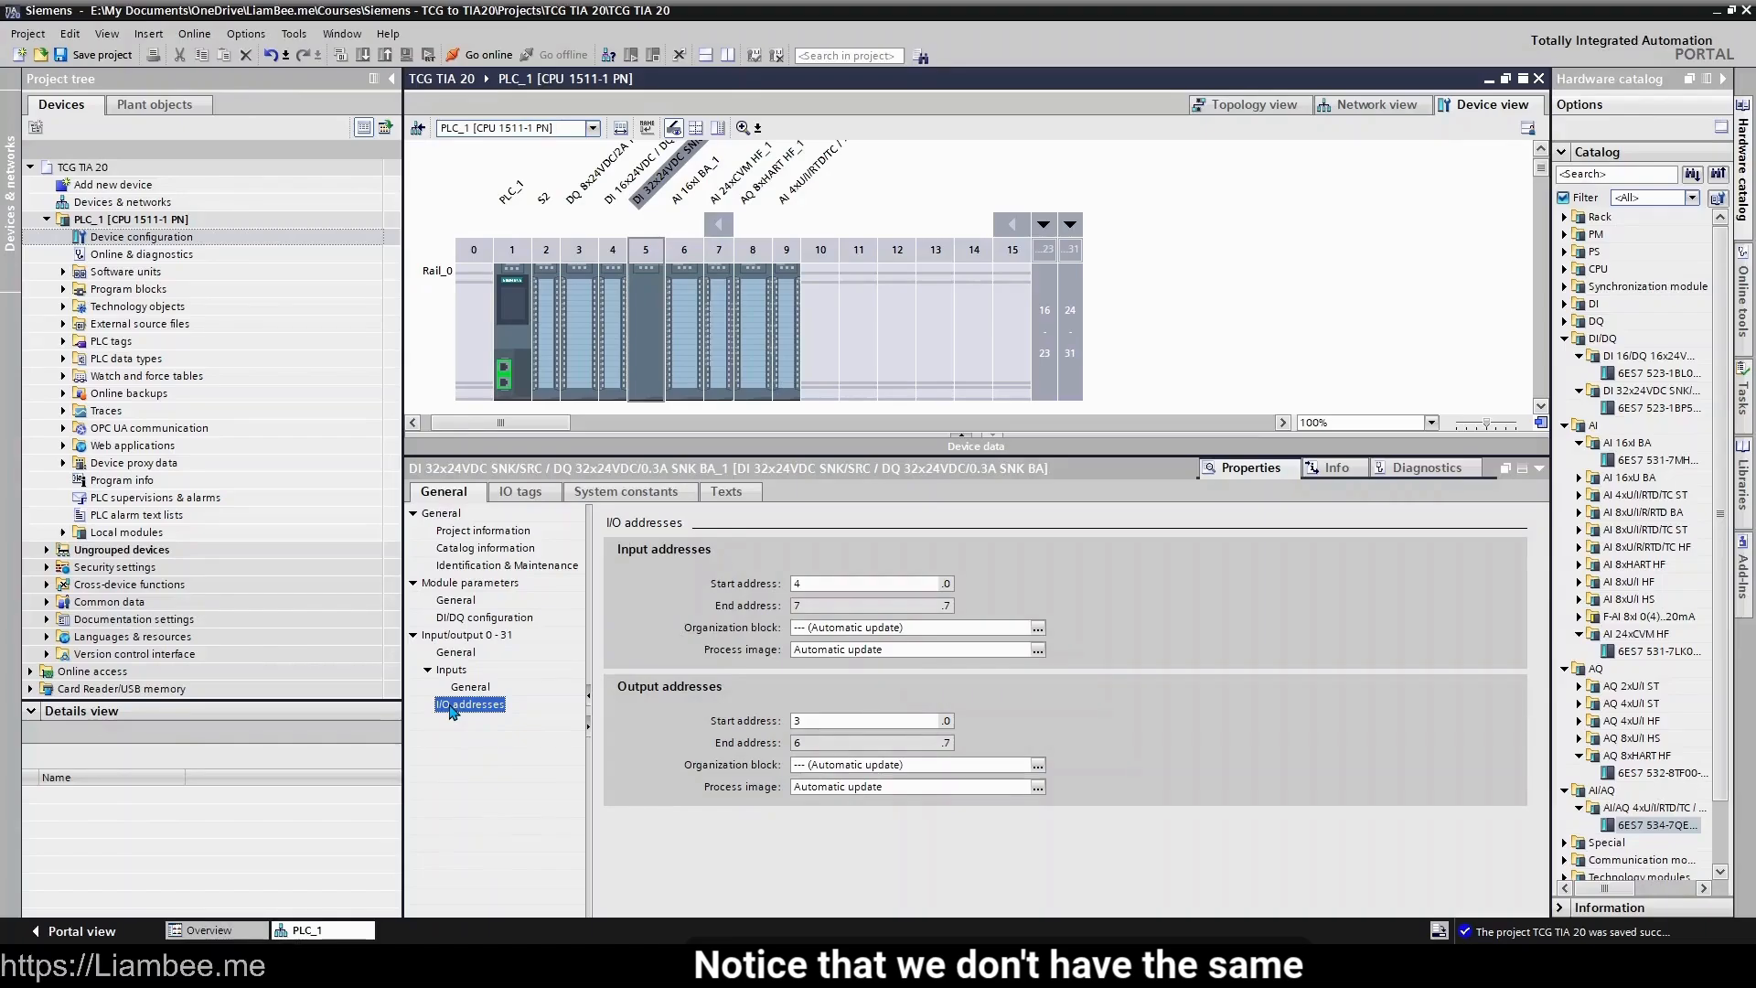
- Compare the slot 5 module's DI/DQ configuration with the slot 3 module's DQ configuration and output channel template
{"action": "left_click", "coordinate": [466, 619]}
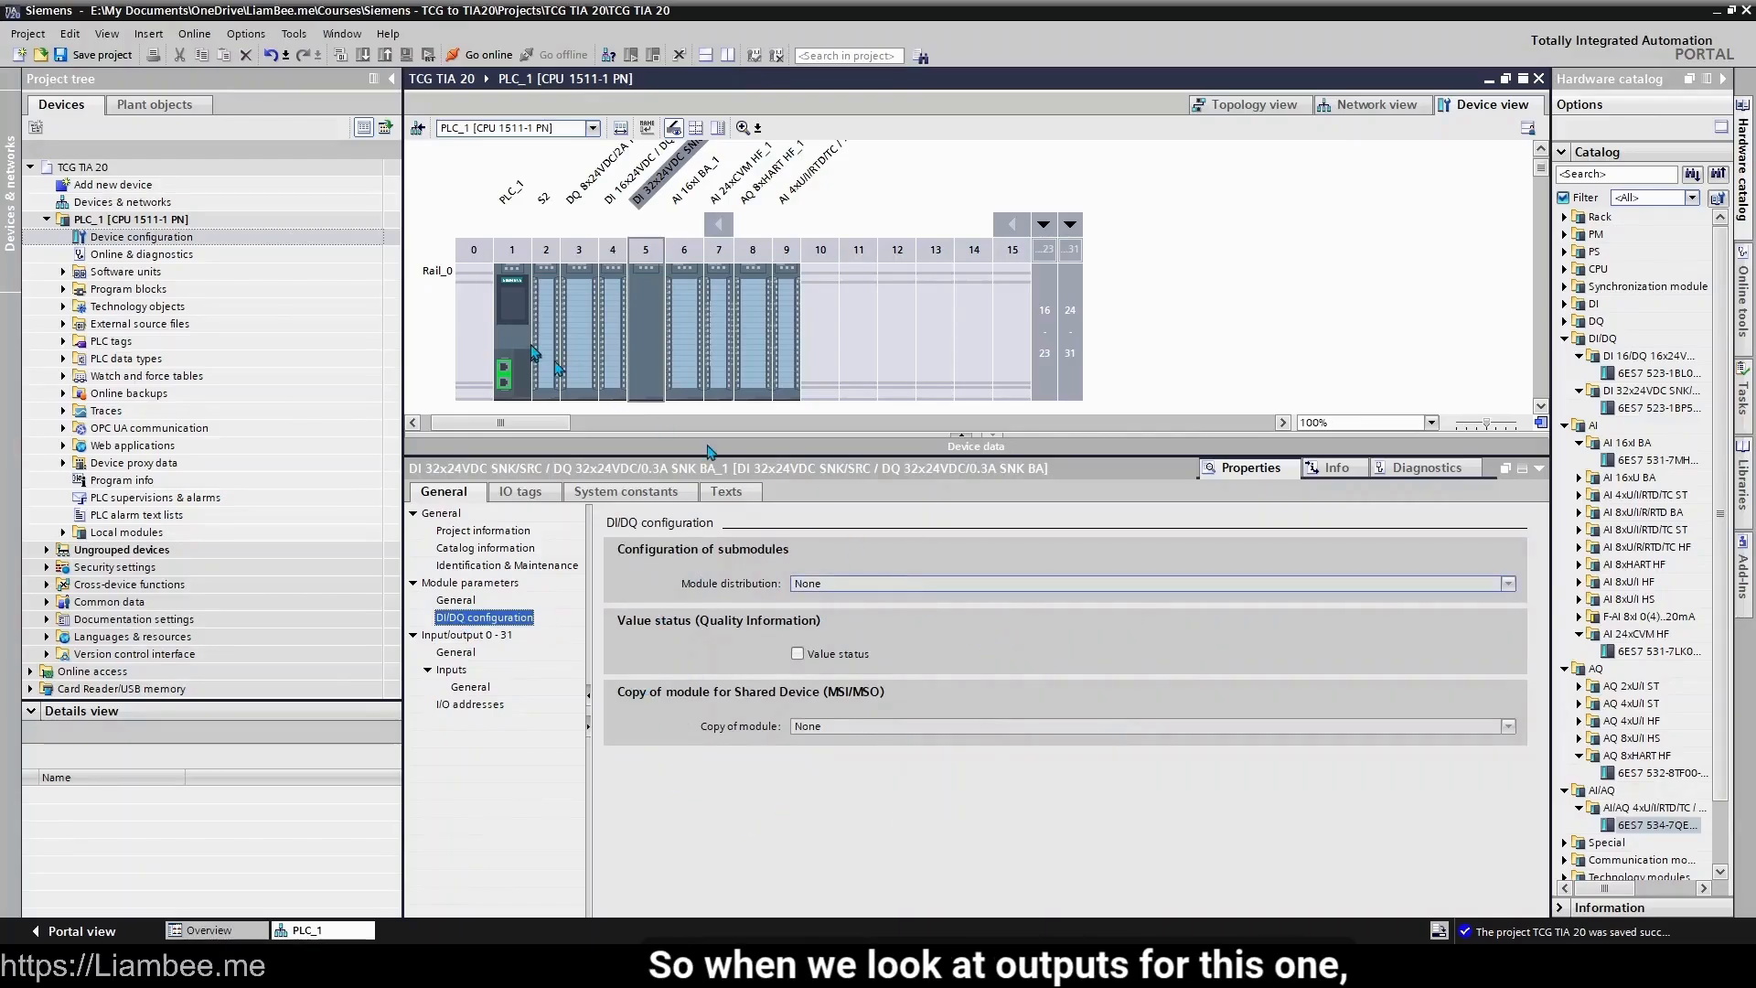
{"action": "left_click", "coordinate": [577, 310]}
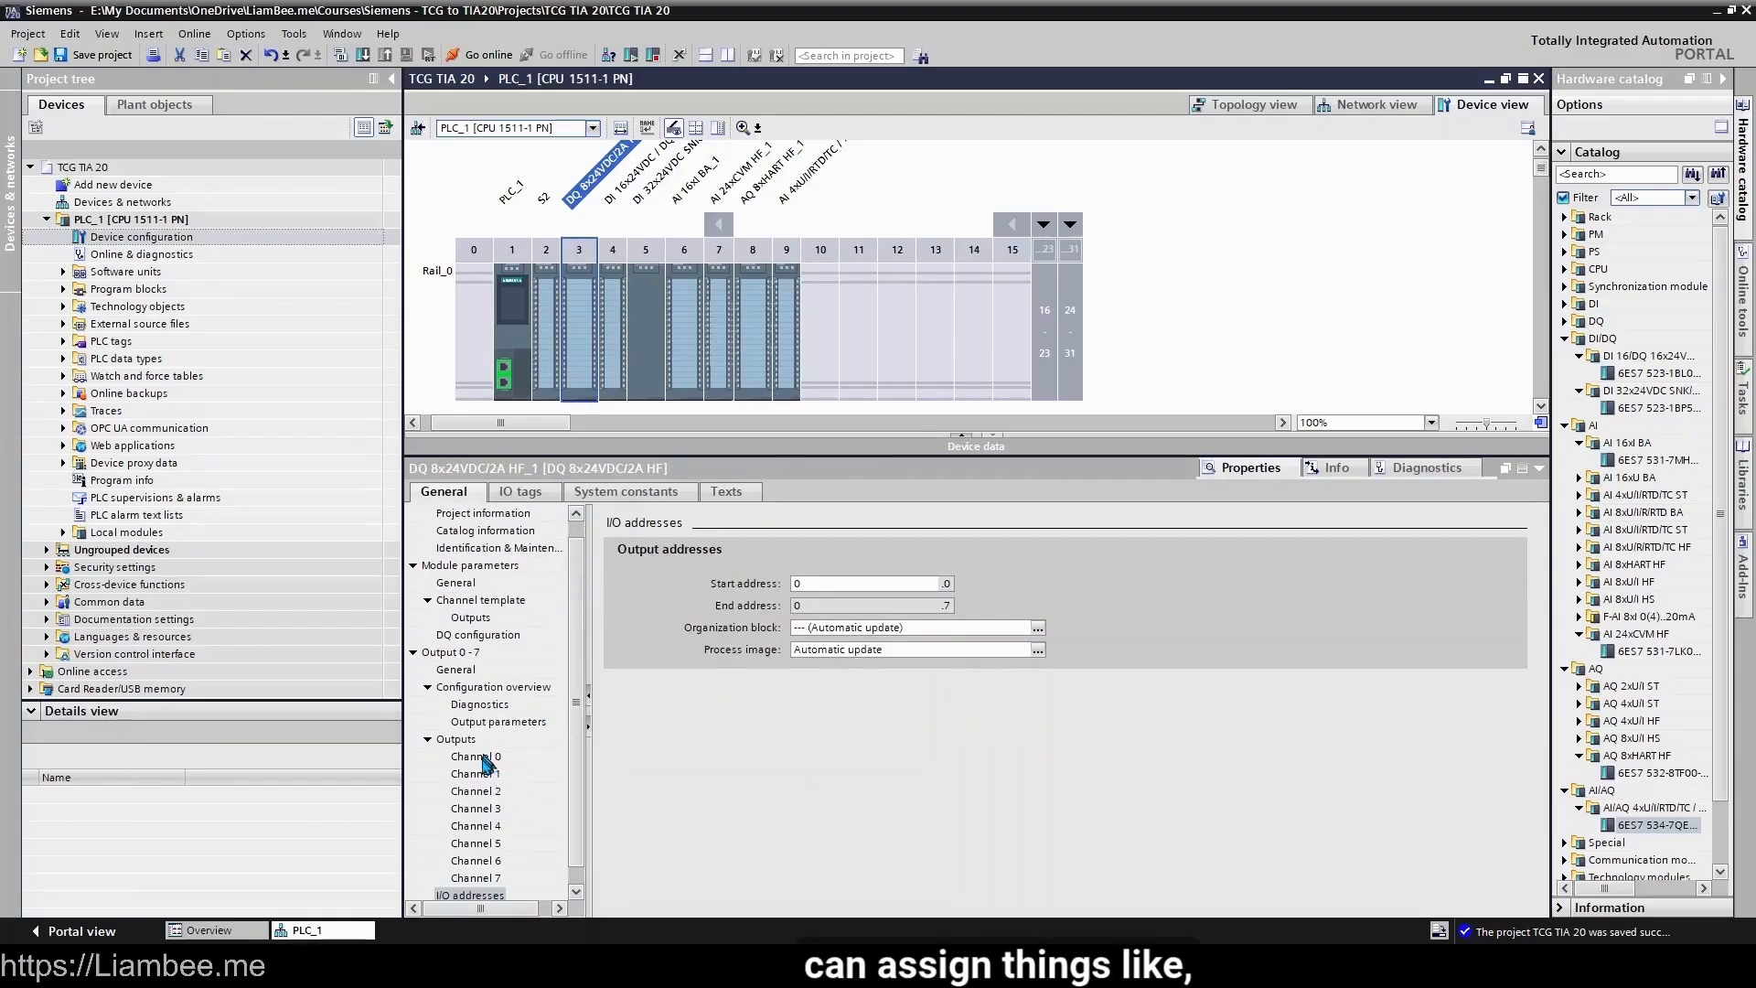
{"action": "left_click", "coordinate": [457, 636]}
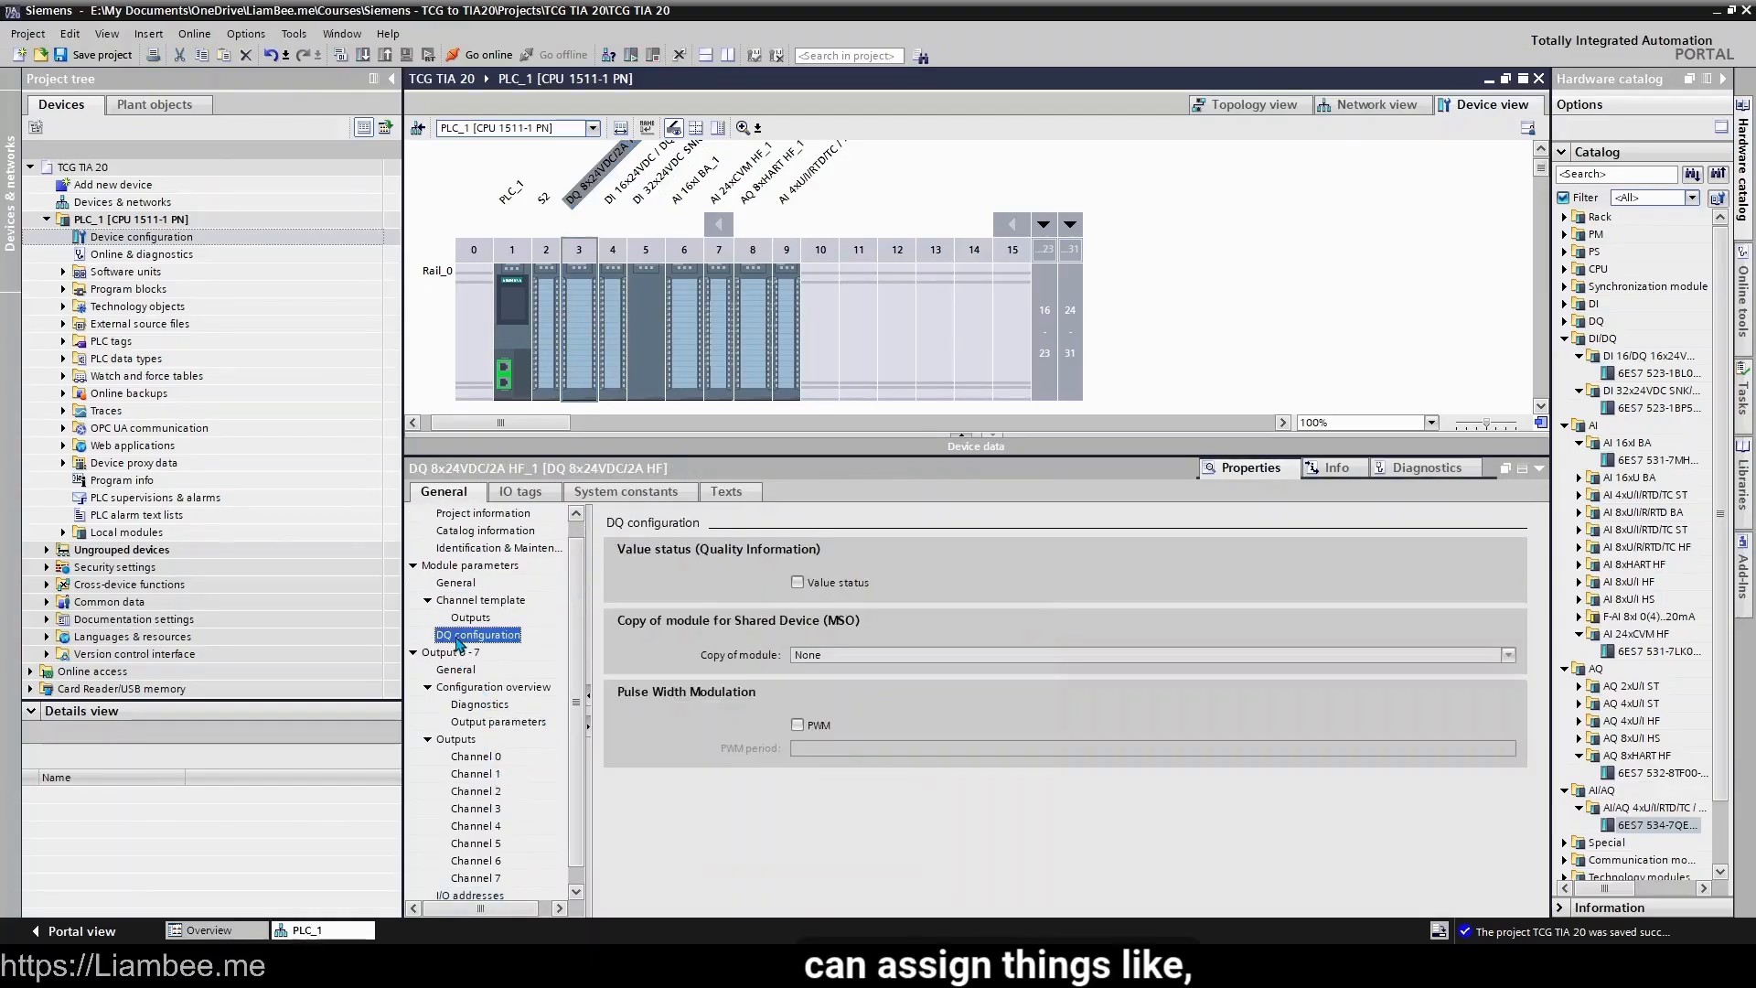
{"action": "left_click", "coordinate": [470, 619]}
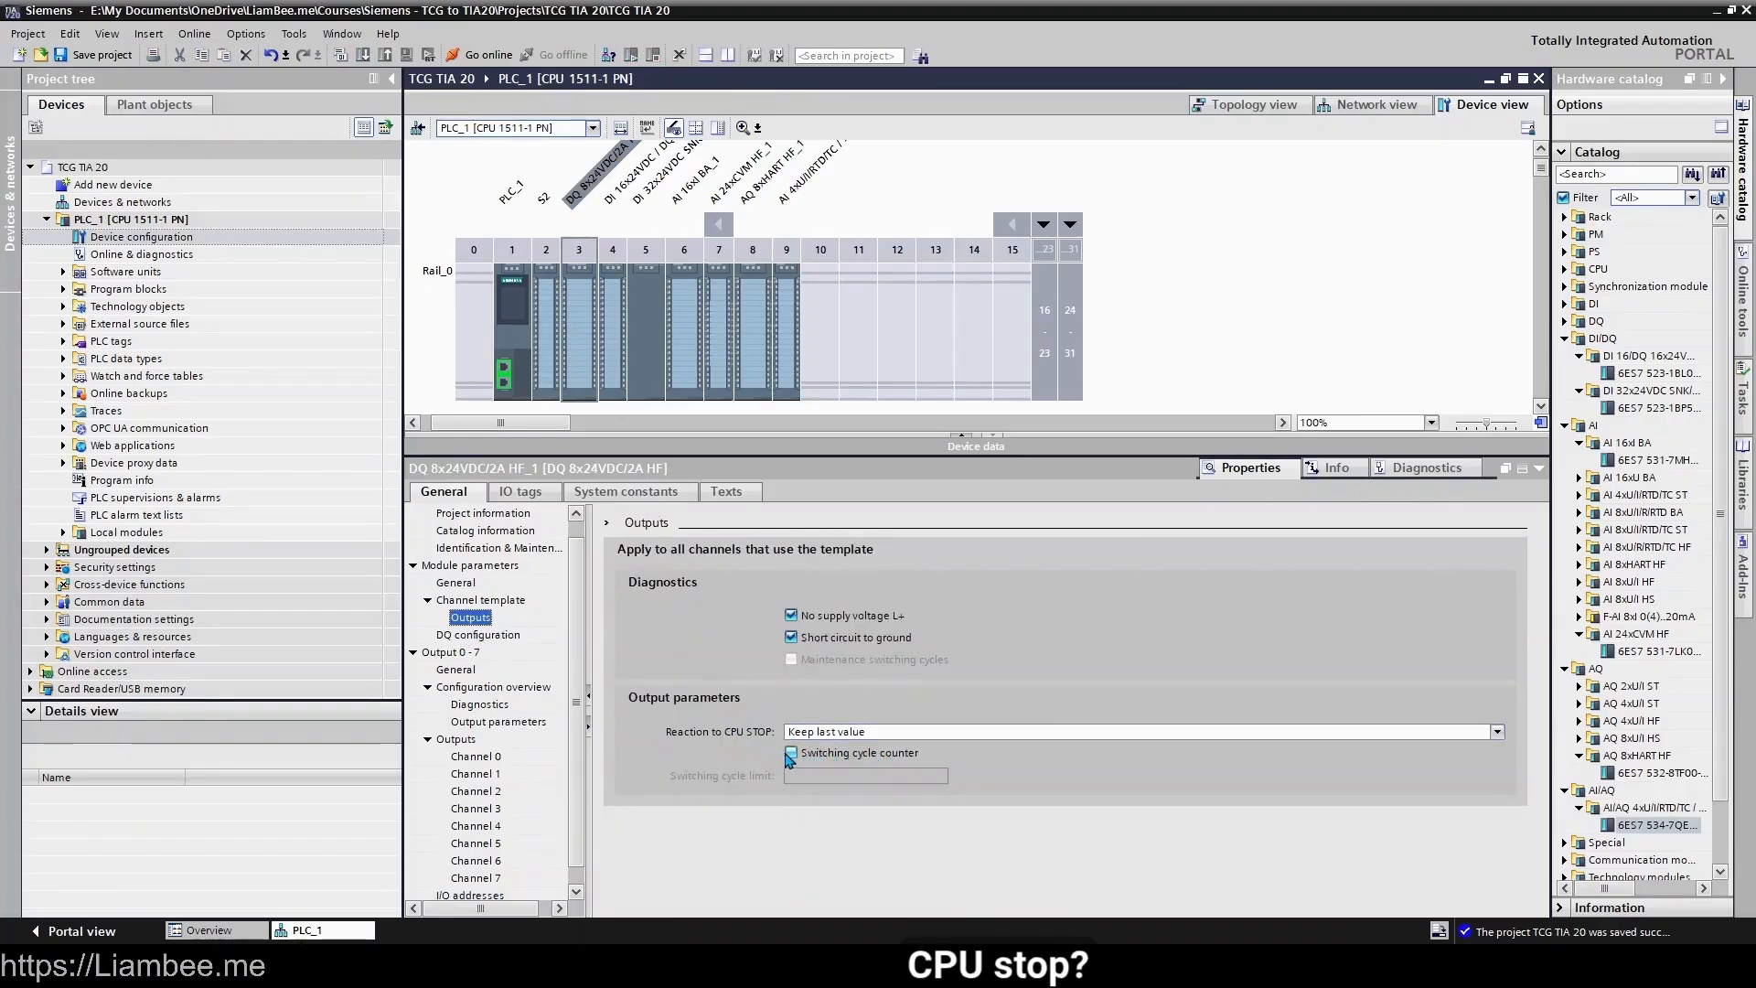
{"action": "left_click", "coordinate": [641, 298]}
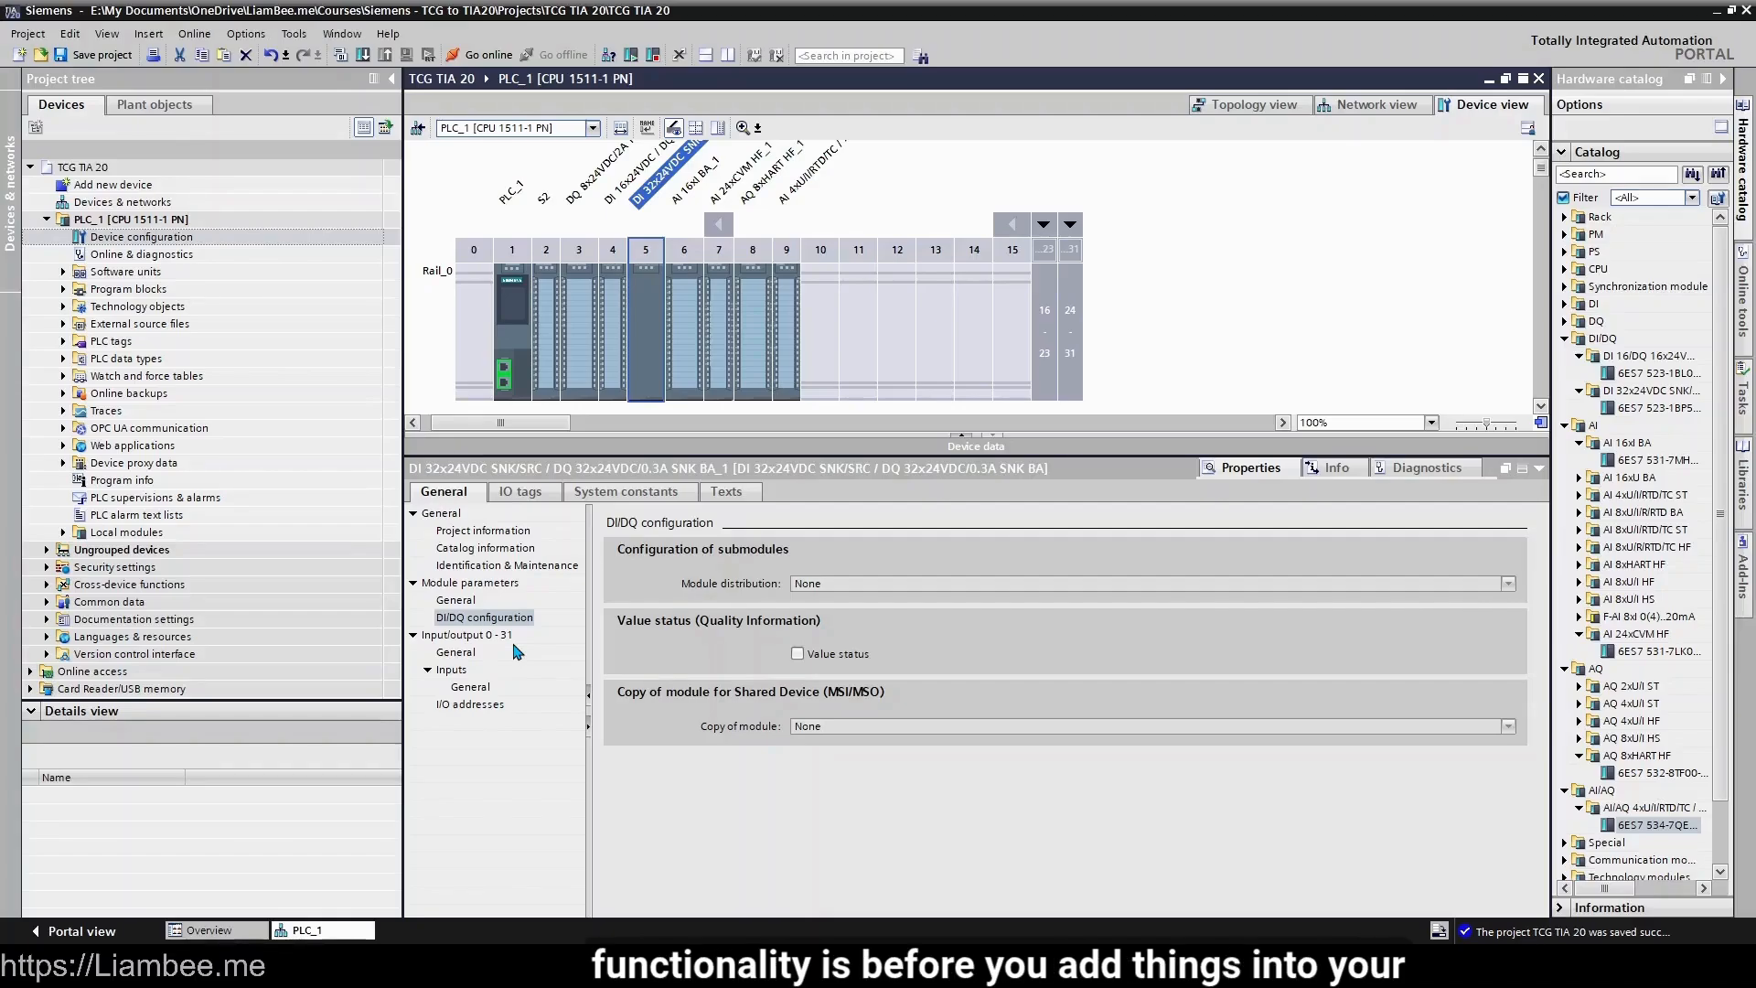
- Review the slot 4 mixed module's startup setting, DI/DQ configuration, input module failure behaviour and I/O addresses
{"action": "left_click", "coordinate": [619, 306]}
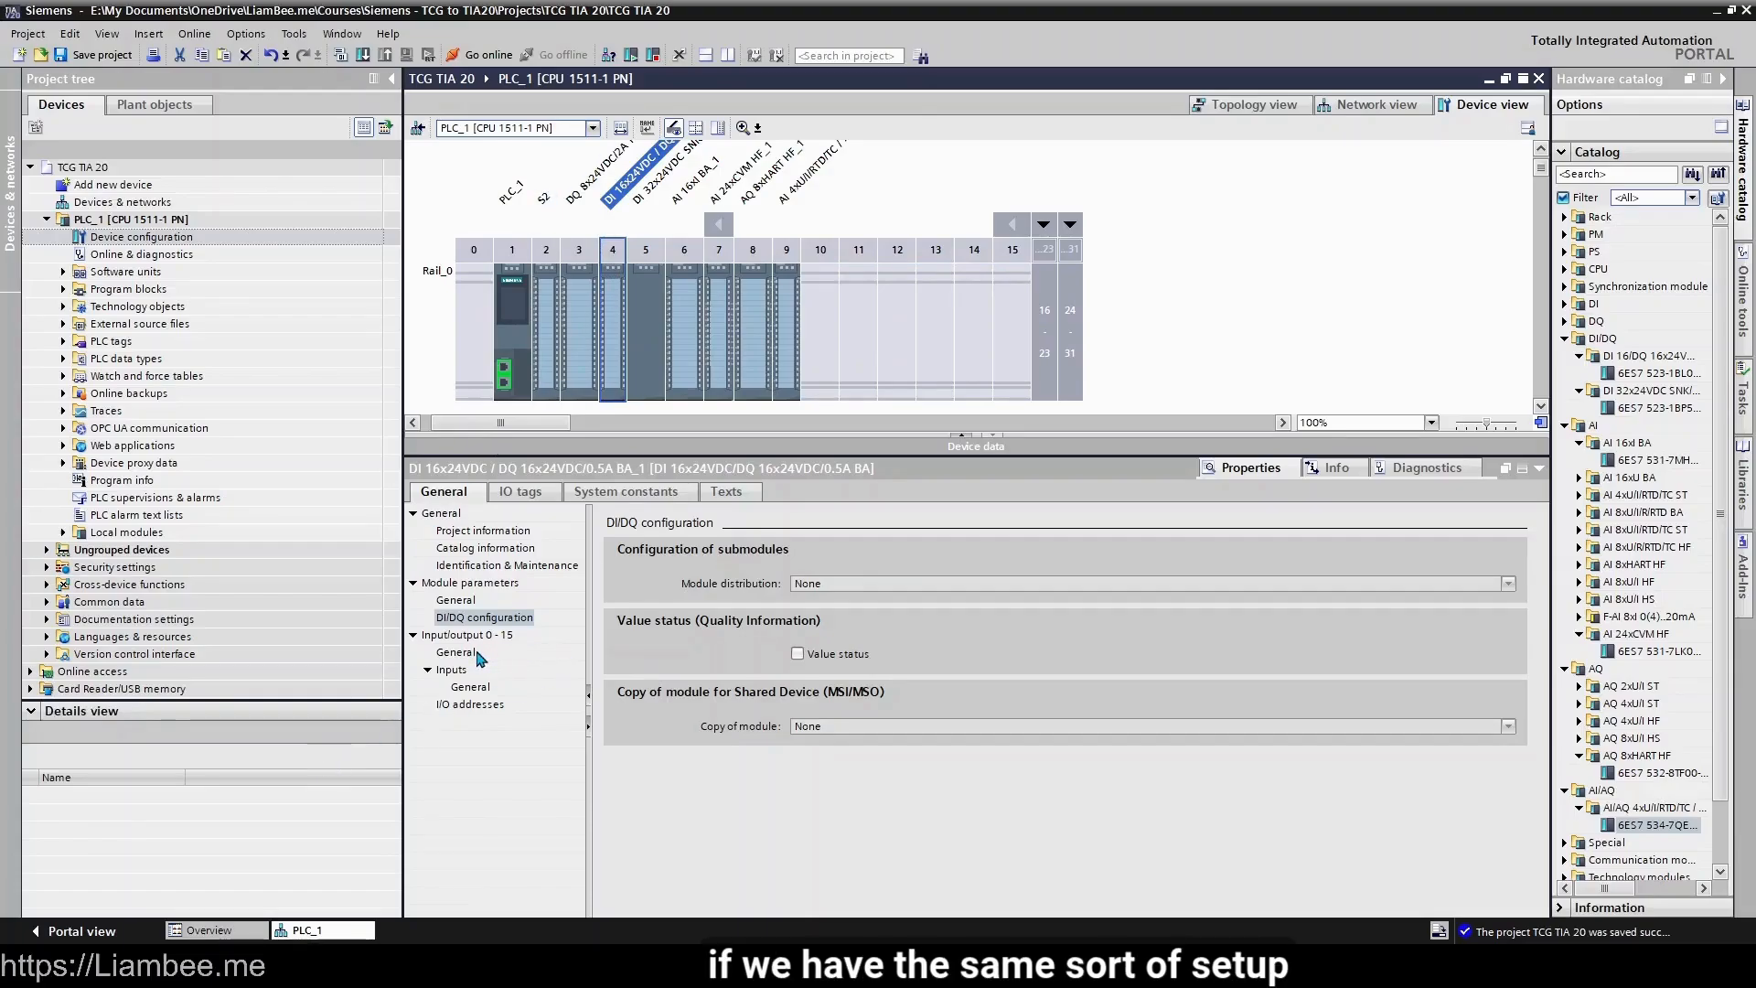
{"action": "left_click", "coordinate": [470, 687]}
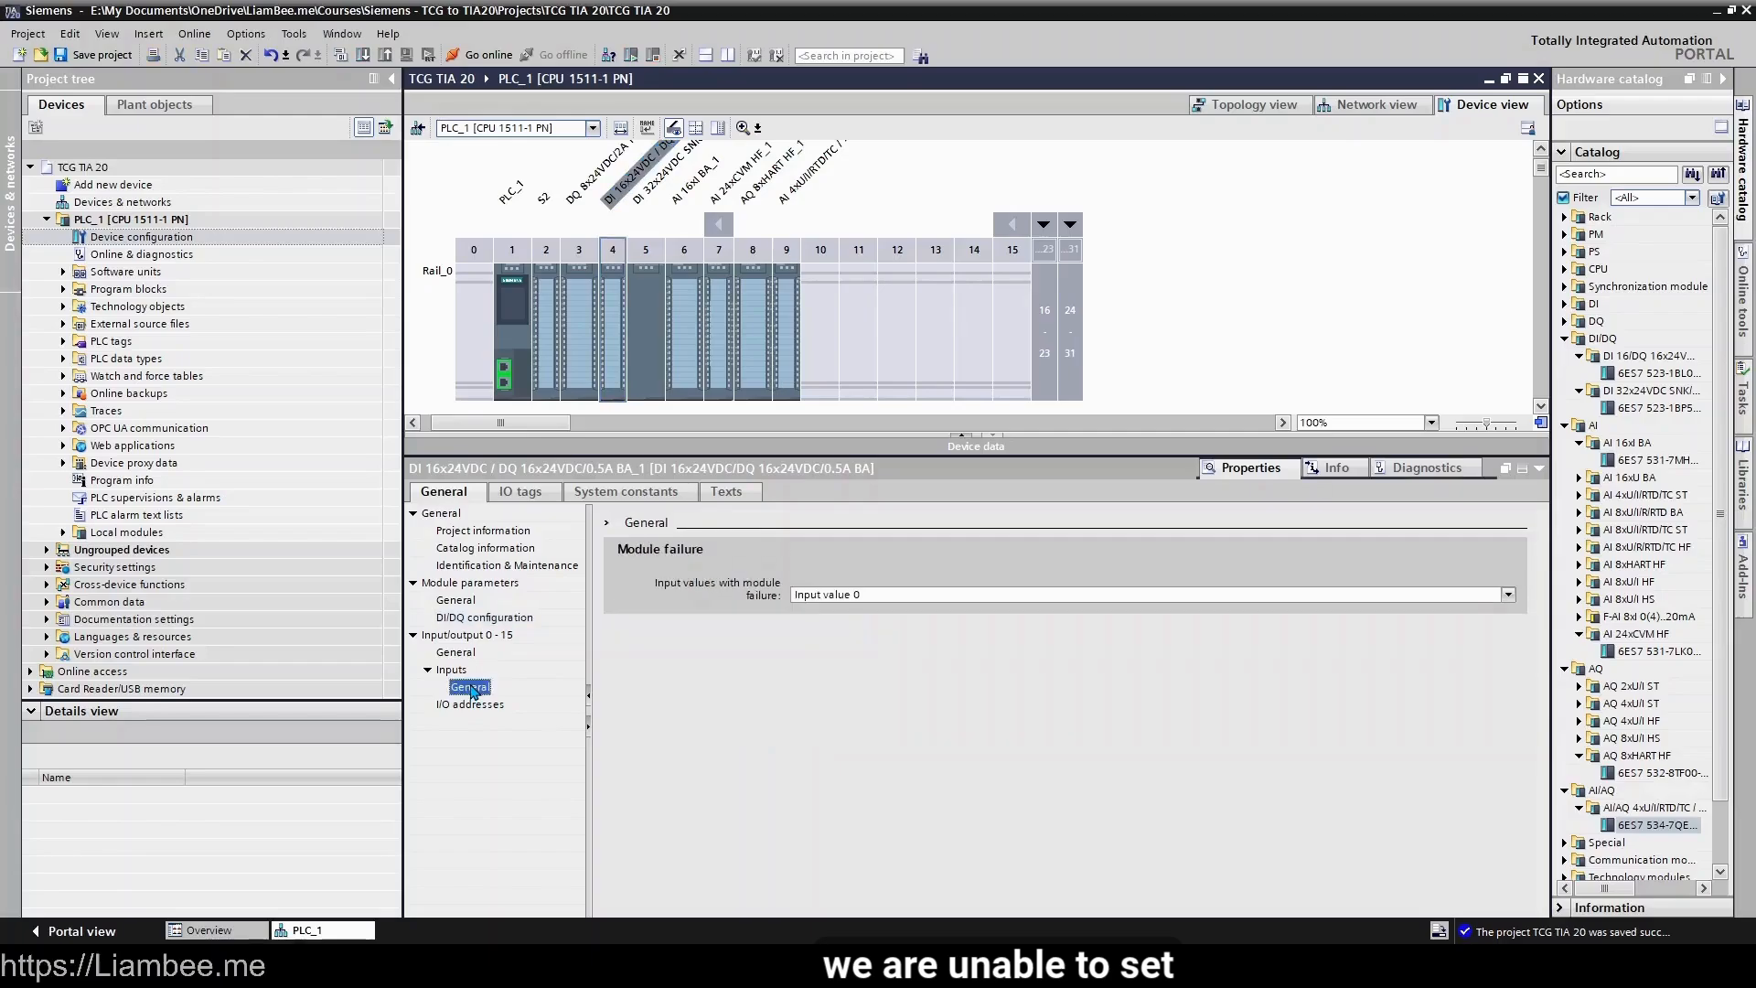
{"action": "left_click", "coordinate": [457, 601]}
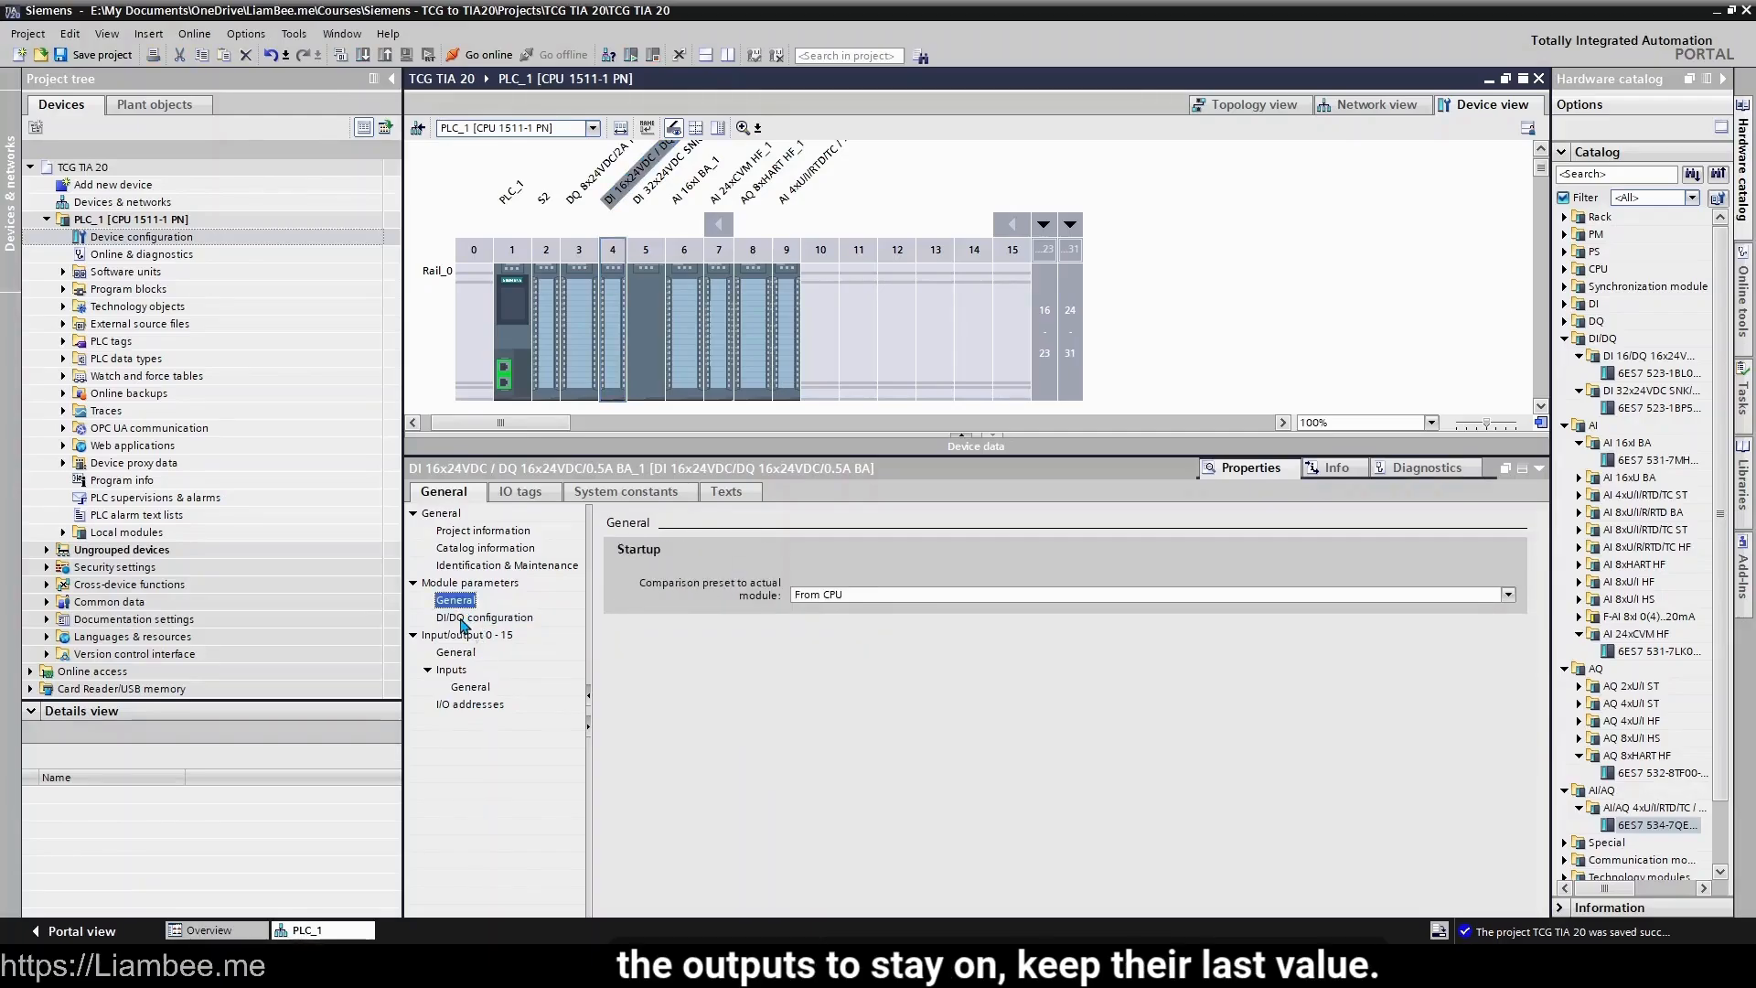
{"action": "left_click", "coordinate": [465, 619]}
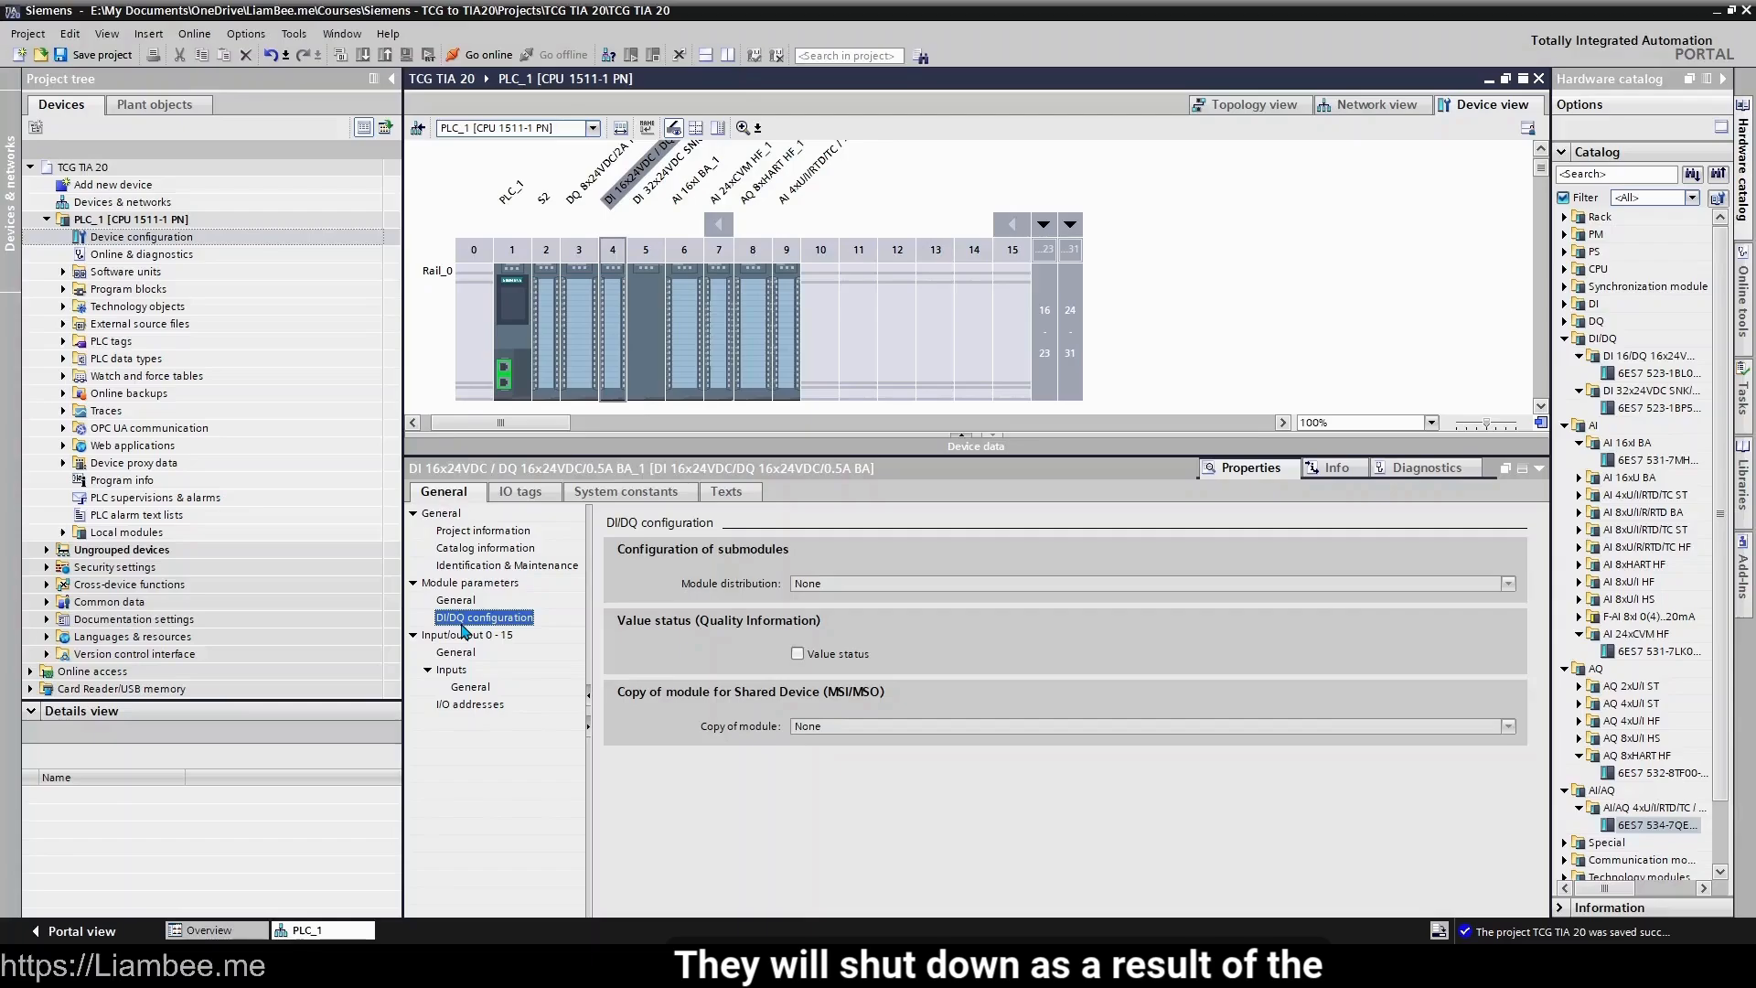
{"action": "left_click", "coordinate": [471, 687]}
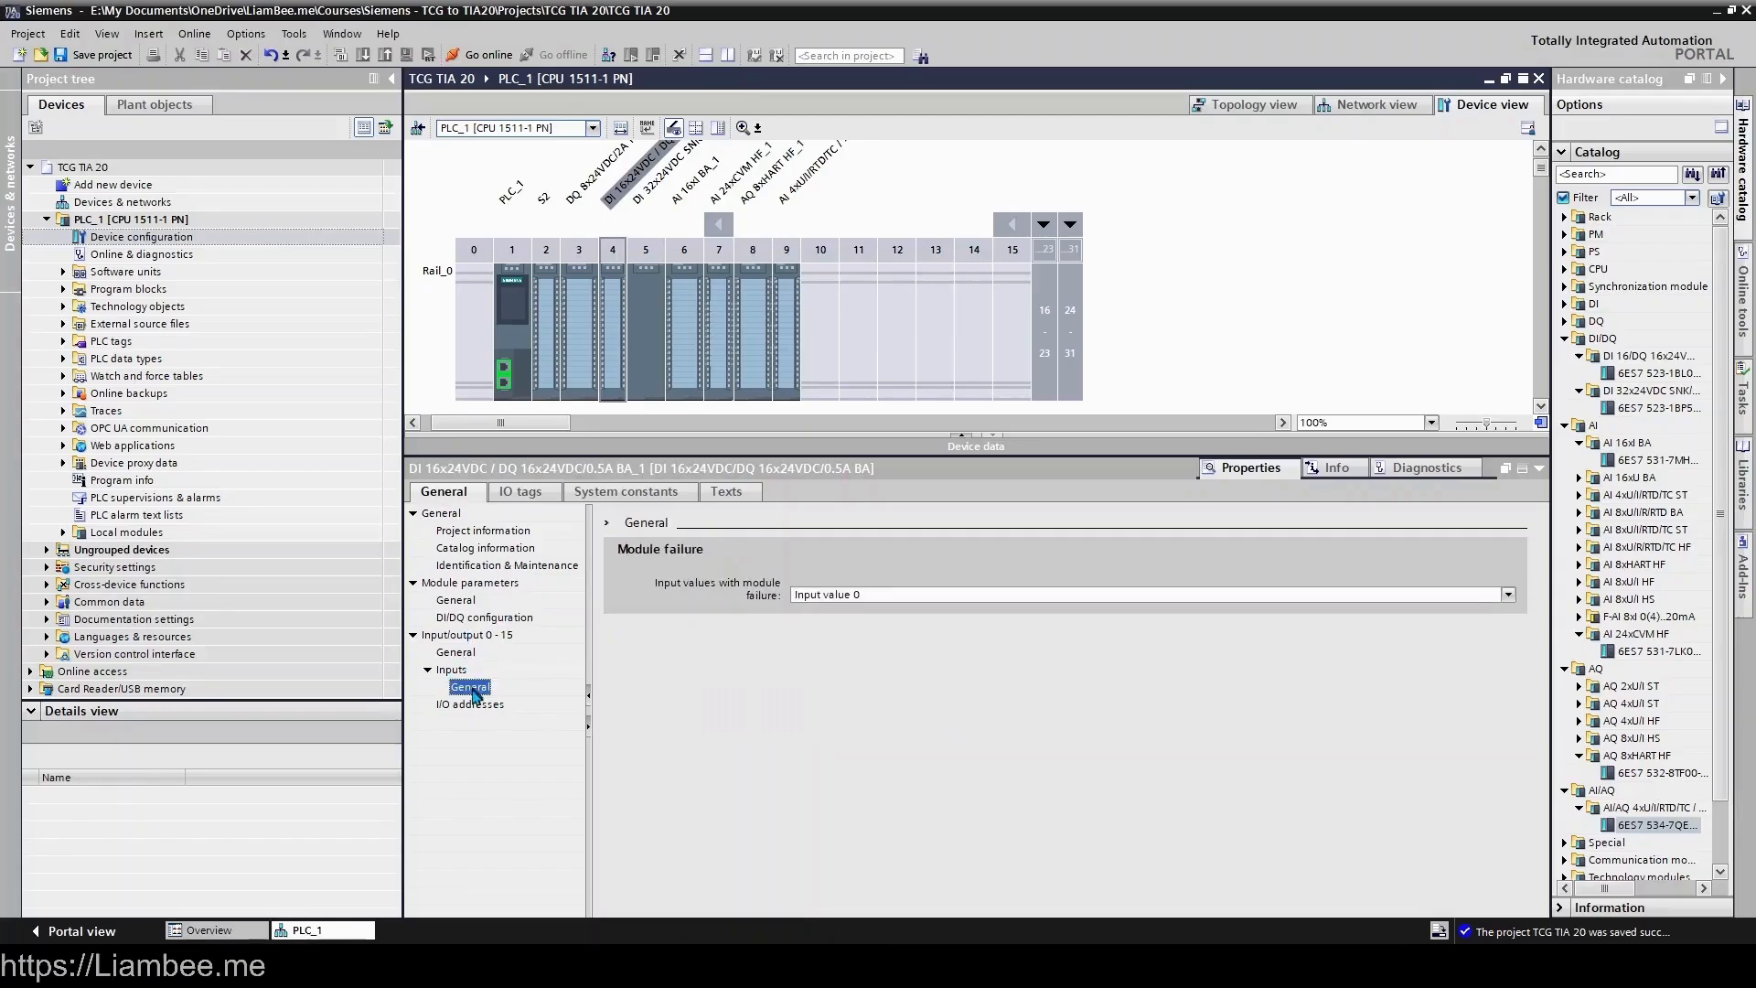
{"action": "left_click", "coordinate": [474, 705]}
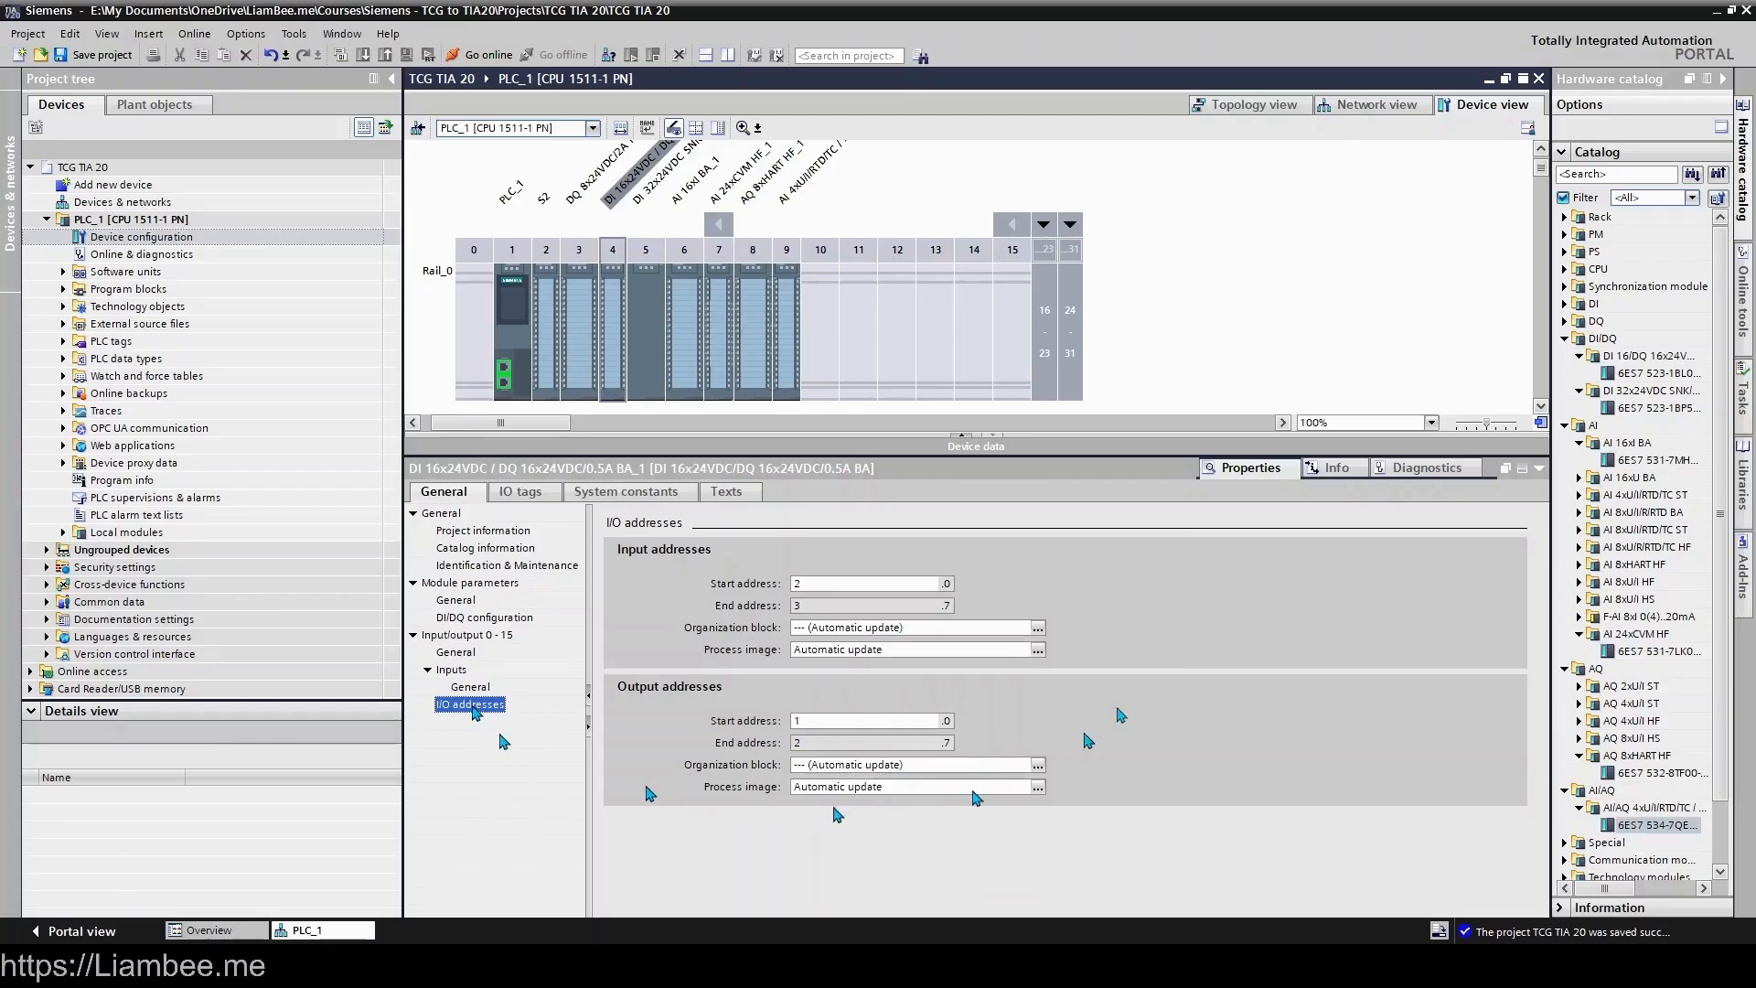
- Open the inputs channel template in the module parameters of the AI 16xI BA module in slot 6
{"action": "left_click", "coordinate": [691, 300]}
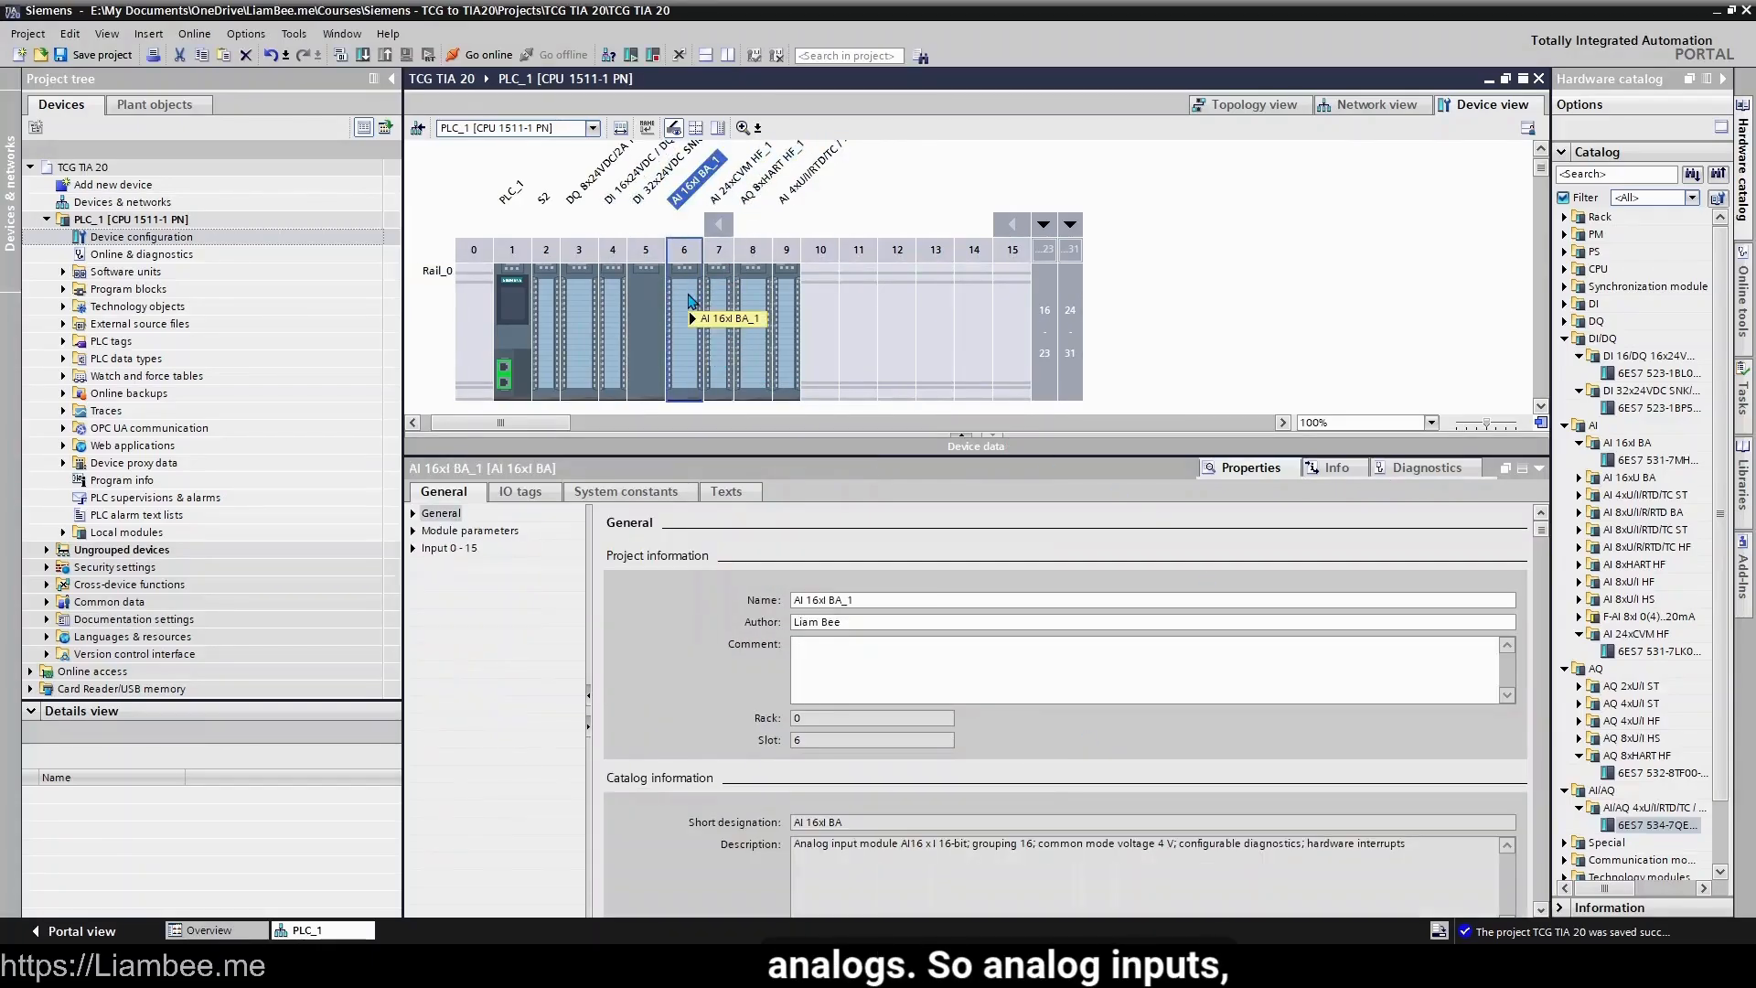
{"action": "left_click", "coordinate": [413, 513]}
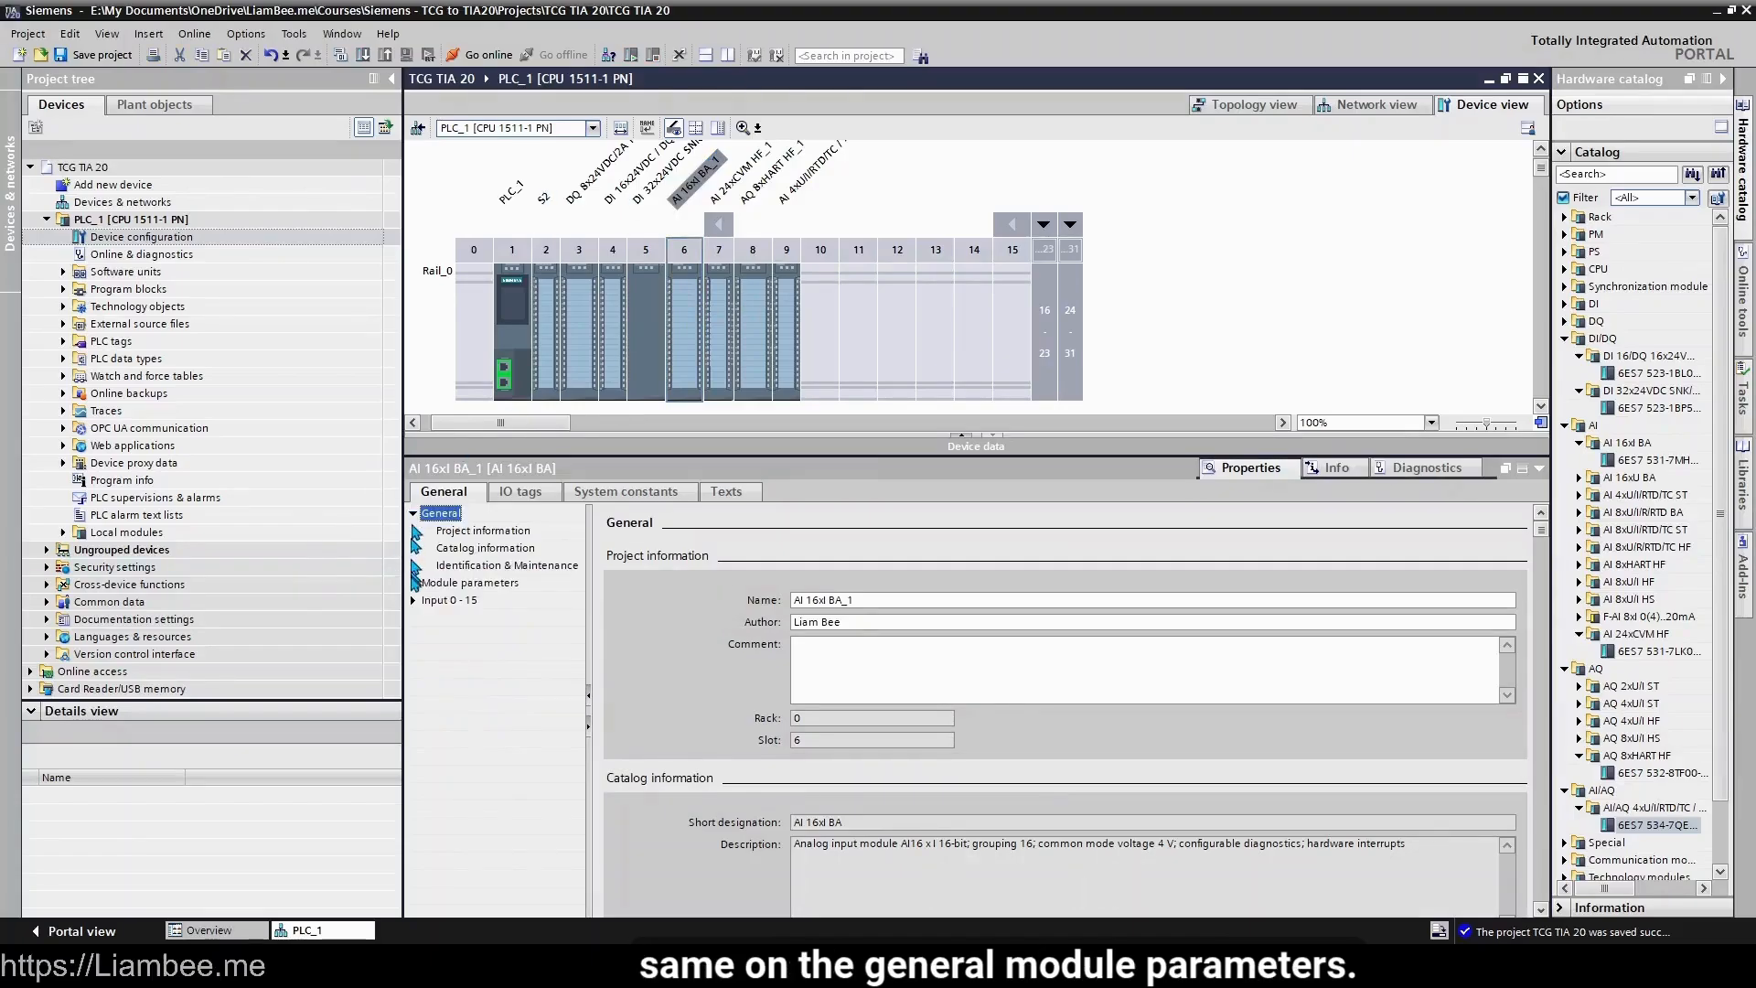
{"action": "left_click", "coordinate": [414, 583]}
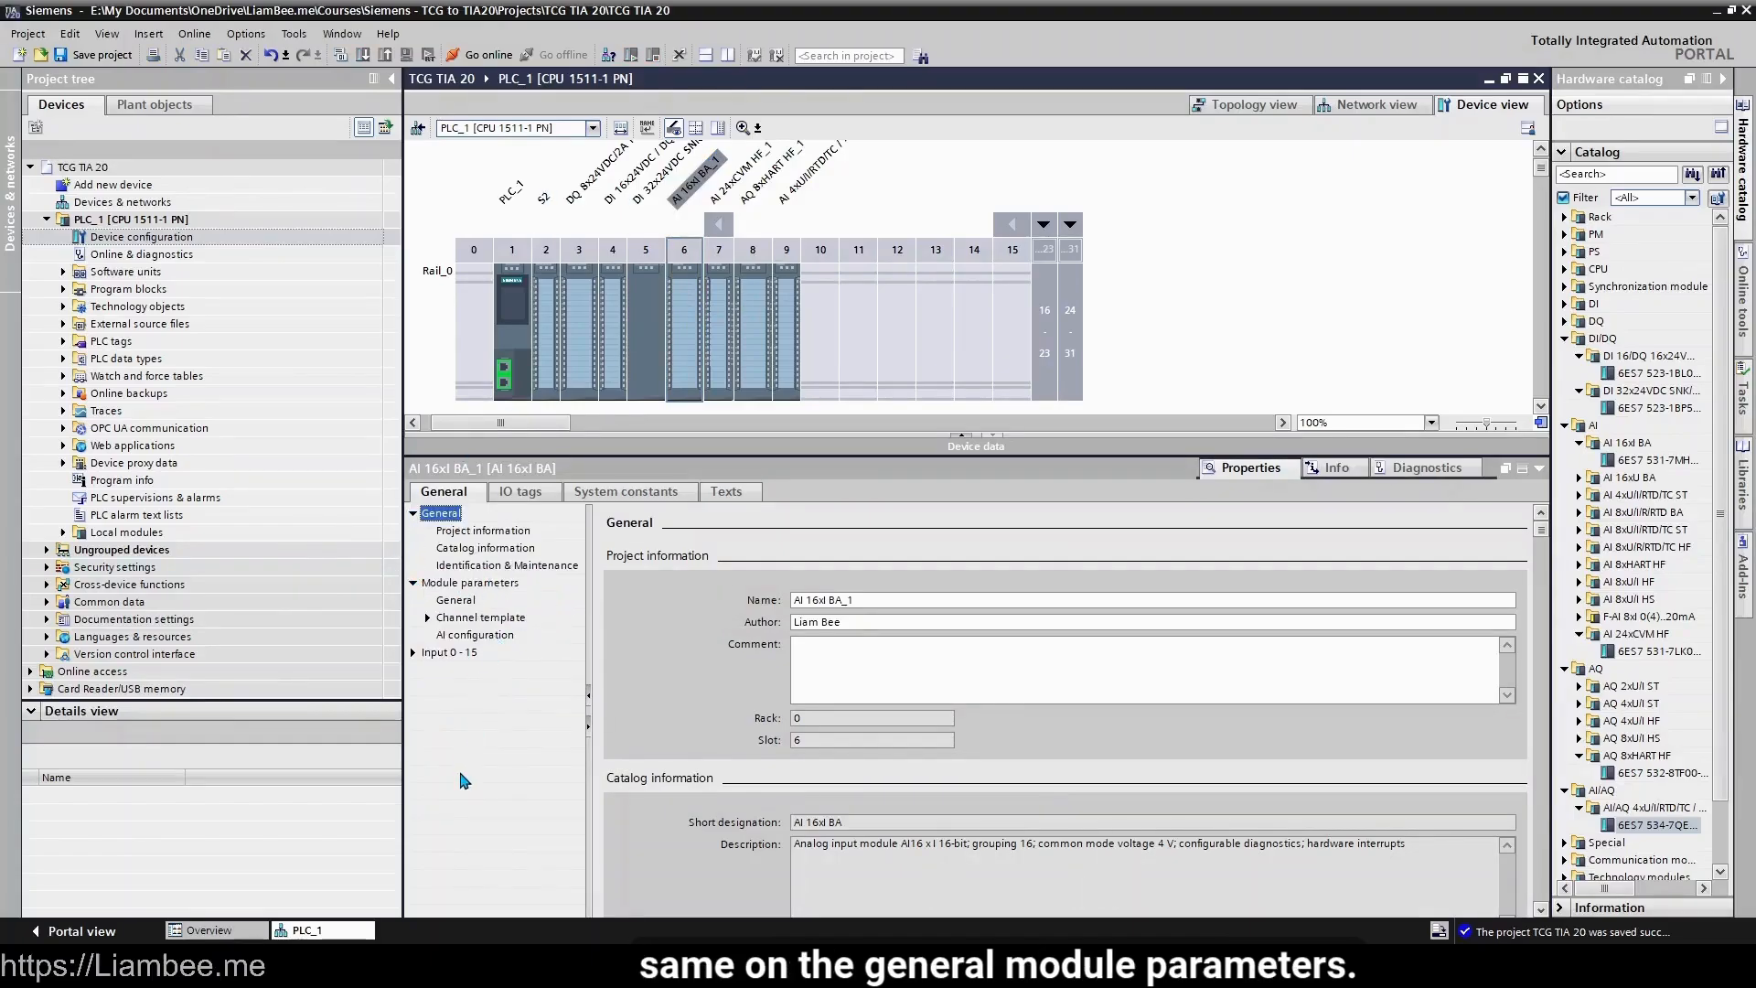
{"action": "left_click", "coordinate": [428, 618]}
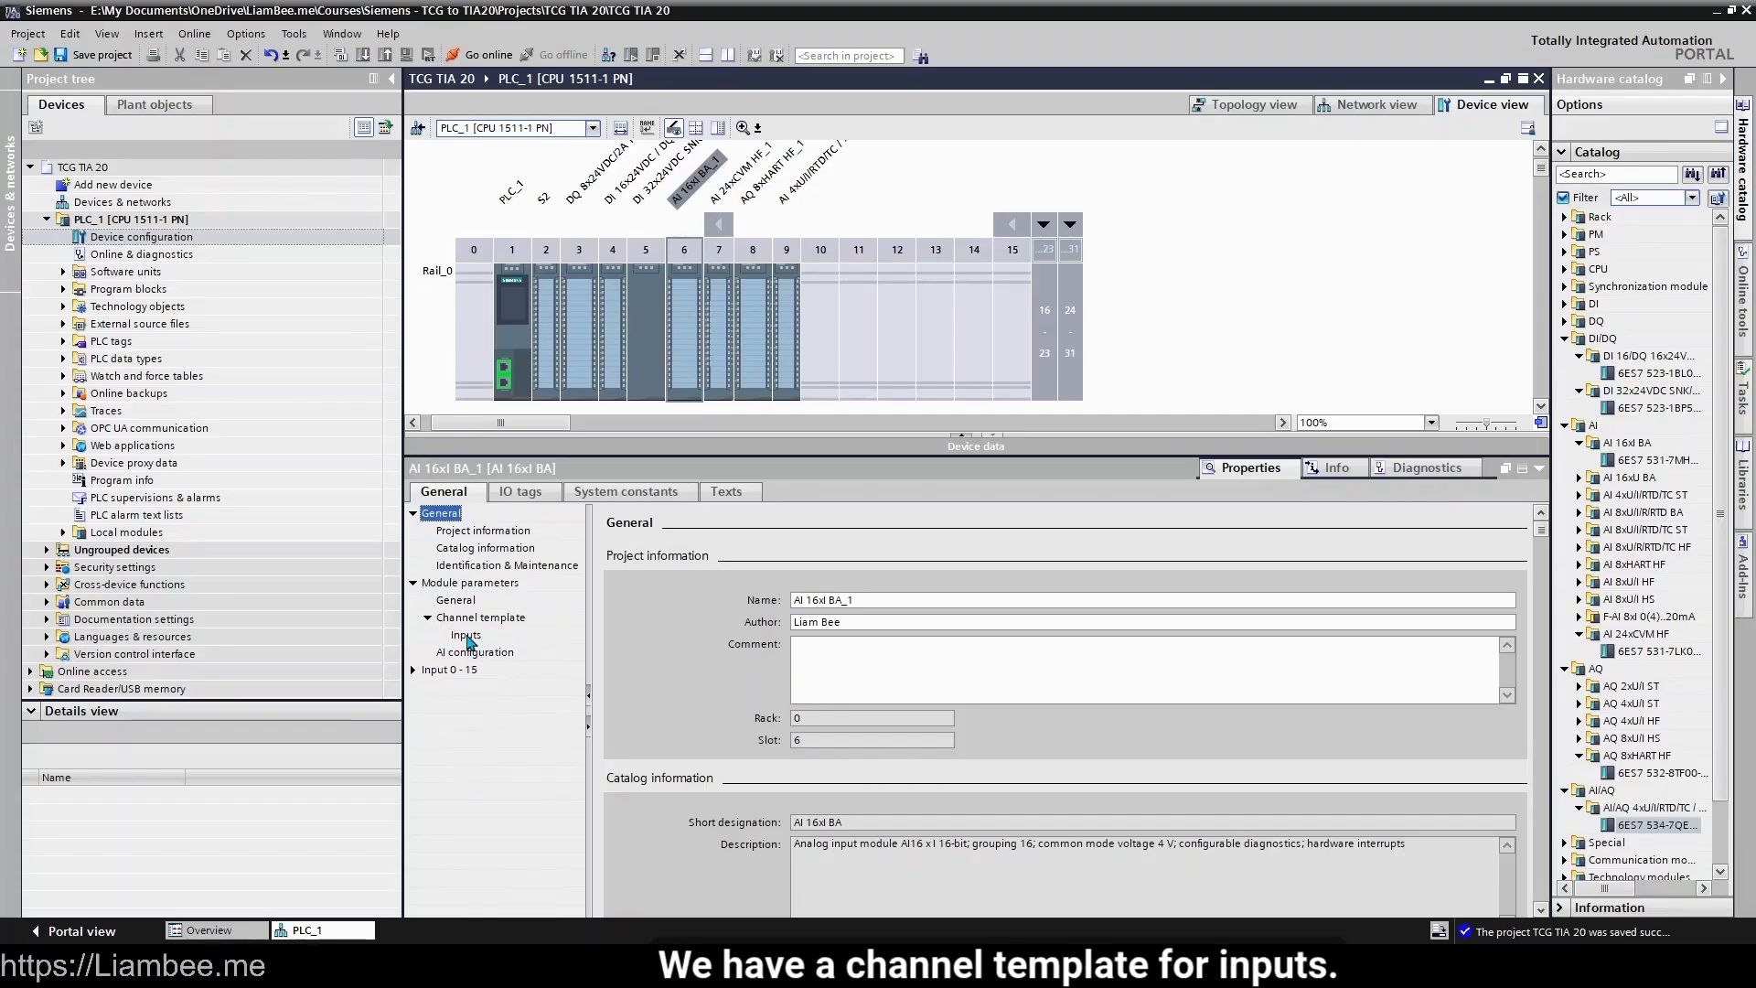
{"action": "left_click", "coordinate": [465, 634]}
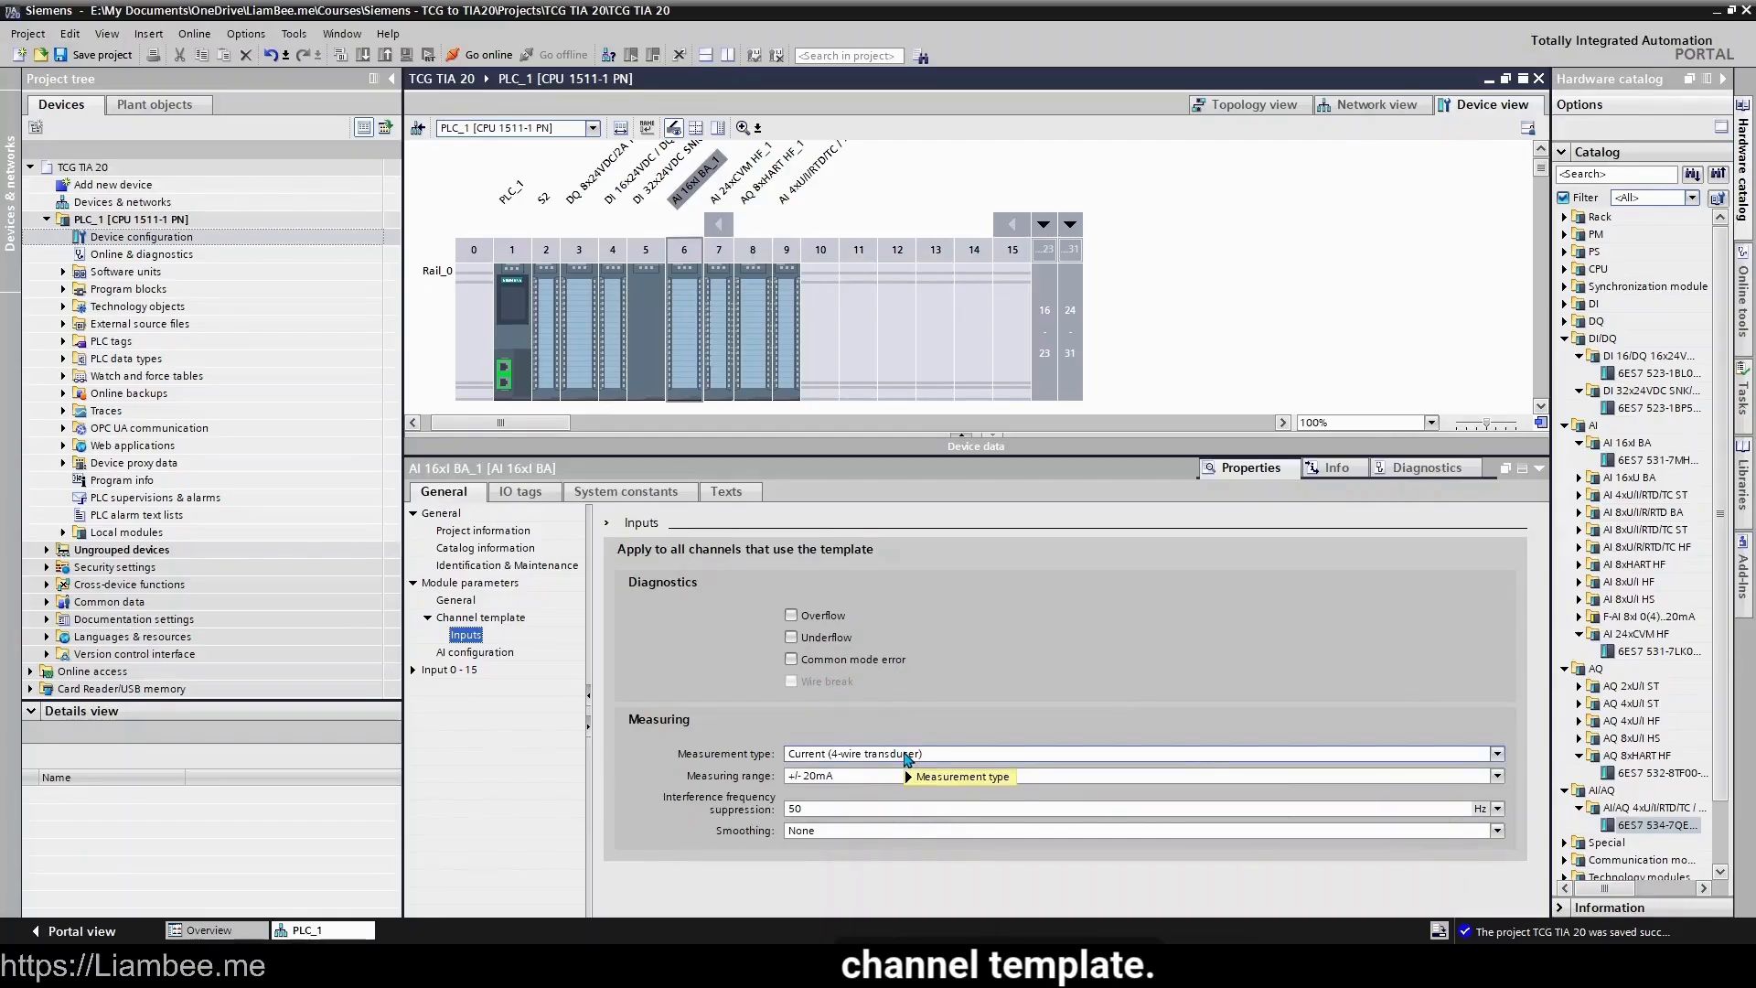
- Set the input template's measurement type to Current (2-wire transducer) and its measuring range to 4..20mA
{"action": "mouse_move", "coordinate": [904, 756]}
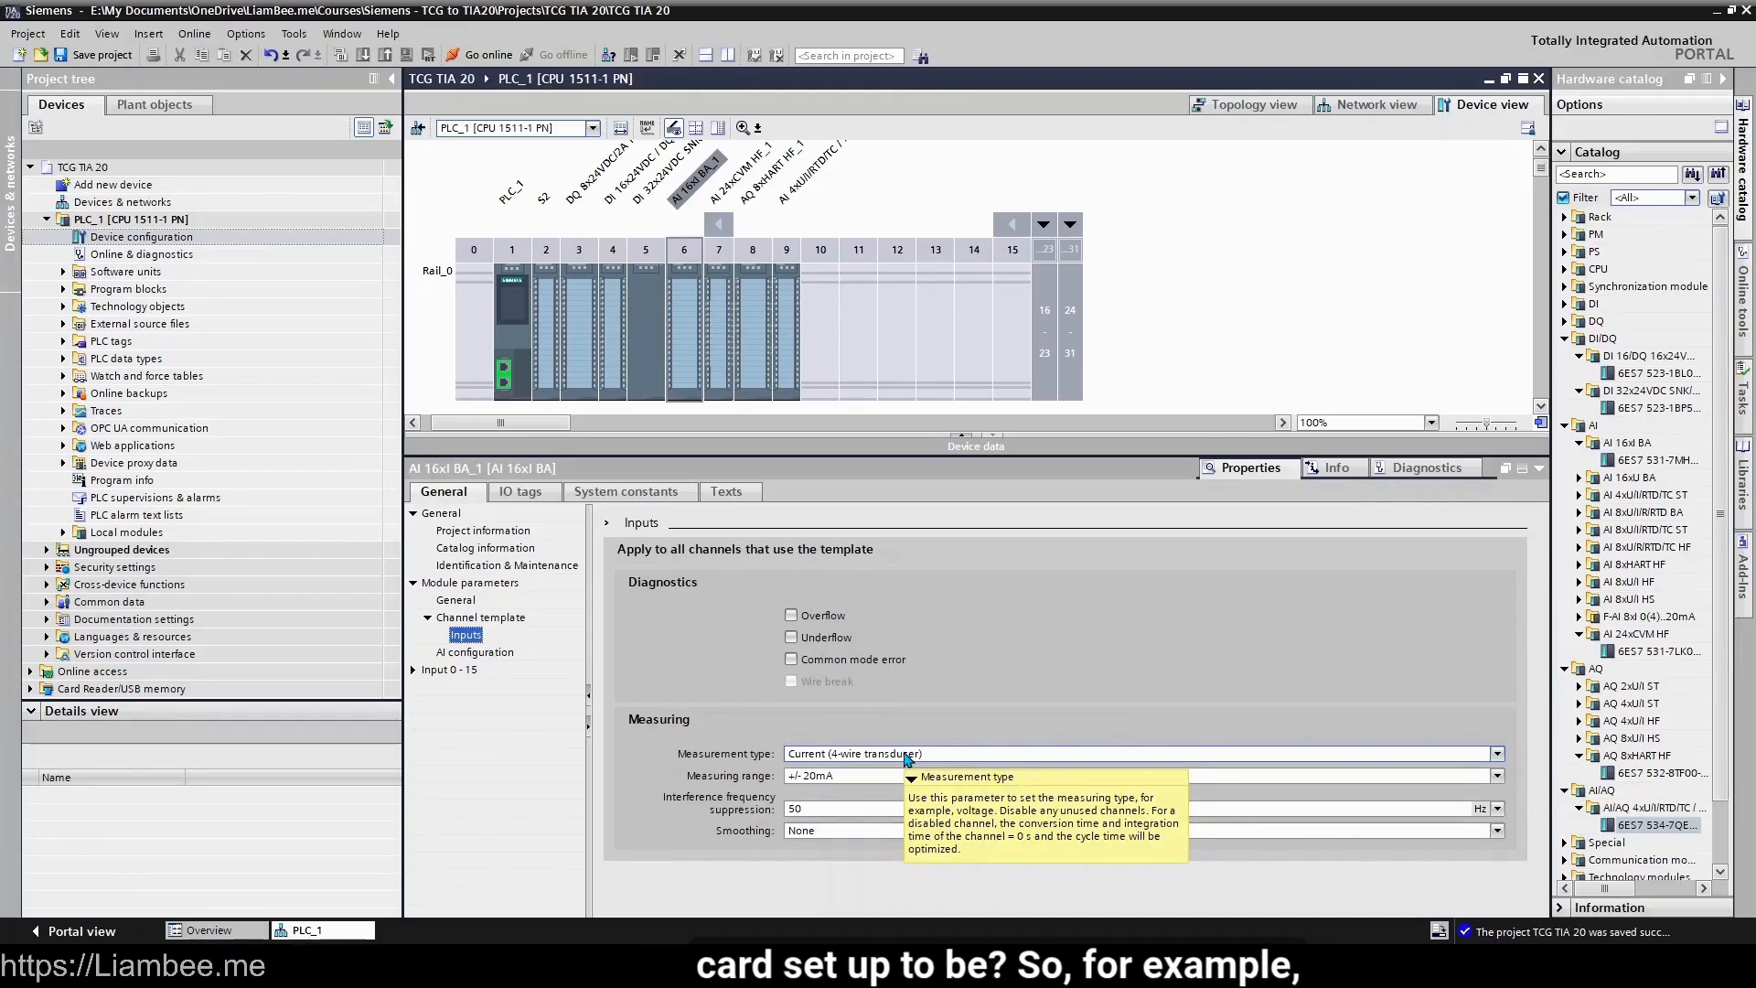
{"action": "left_click", "coordinate": [905, 755]}
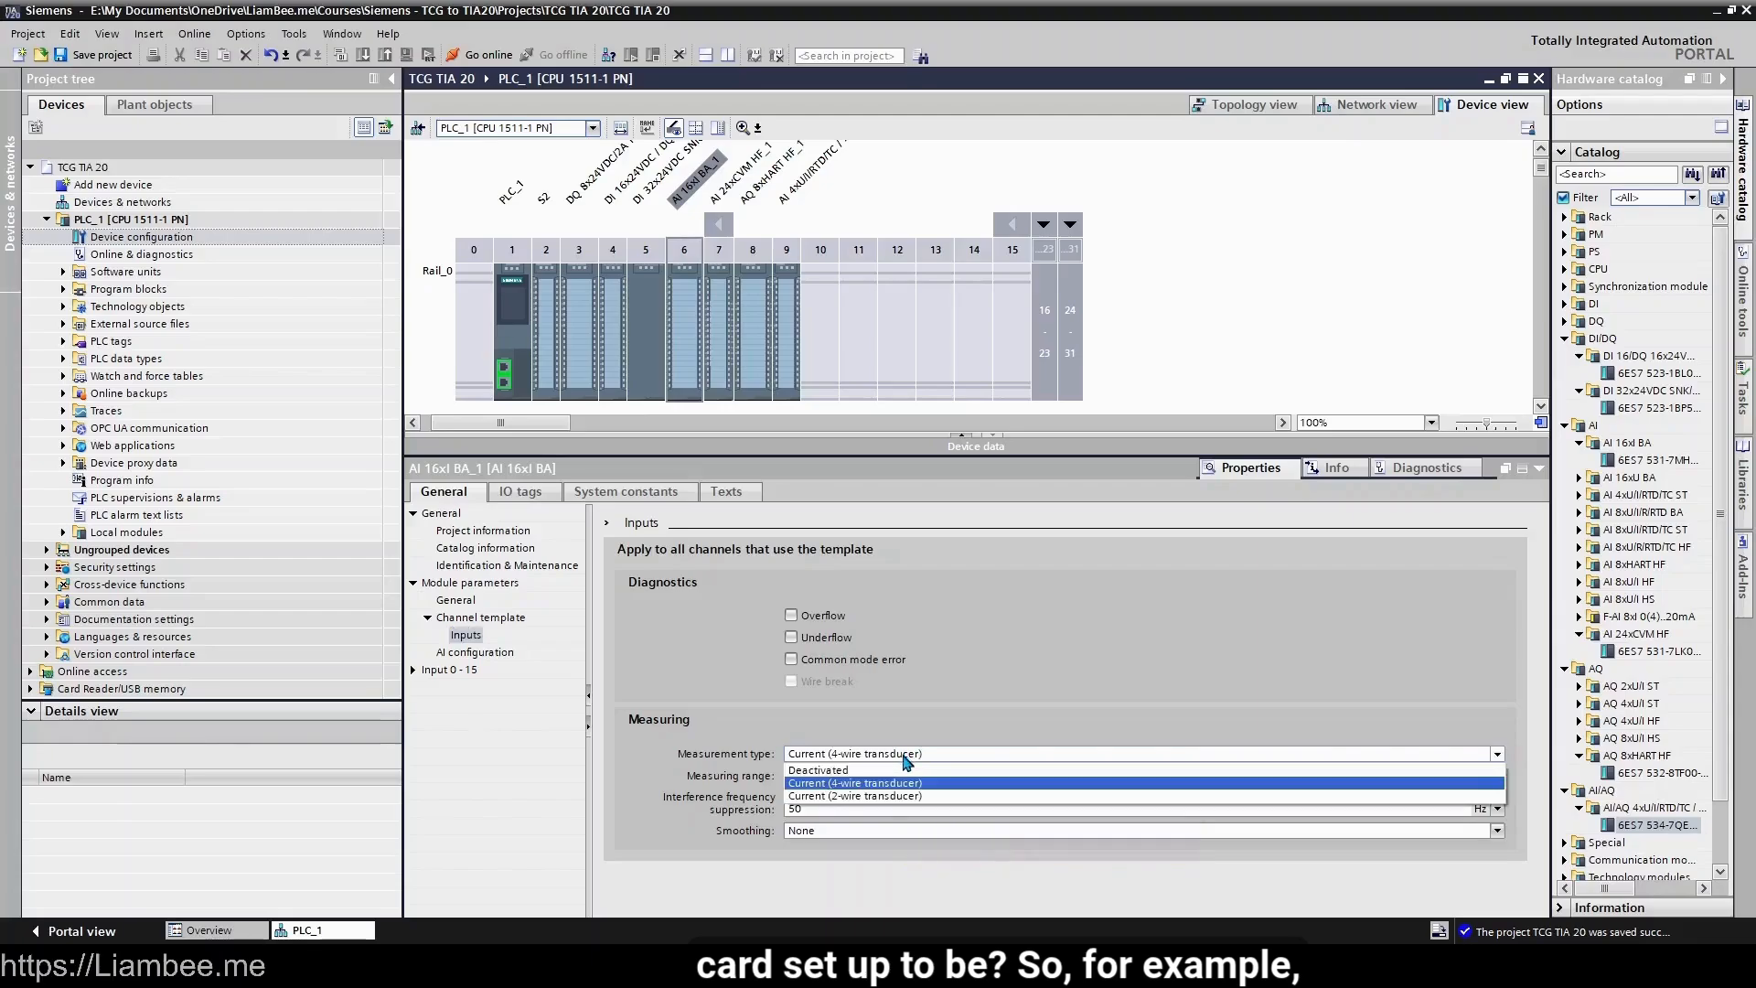
{"action": "left_click", "coordinate": [940, 796]}
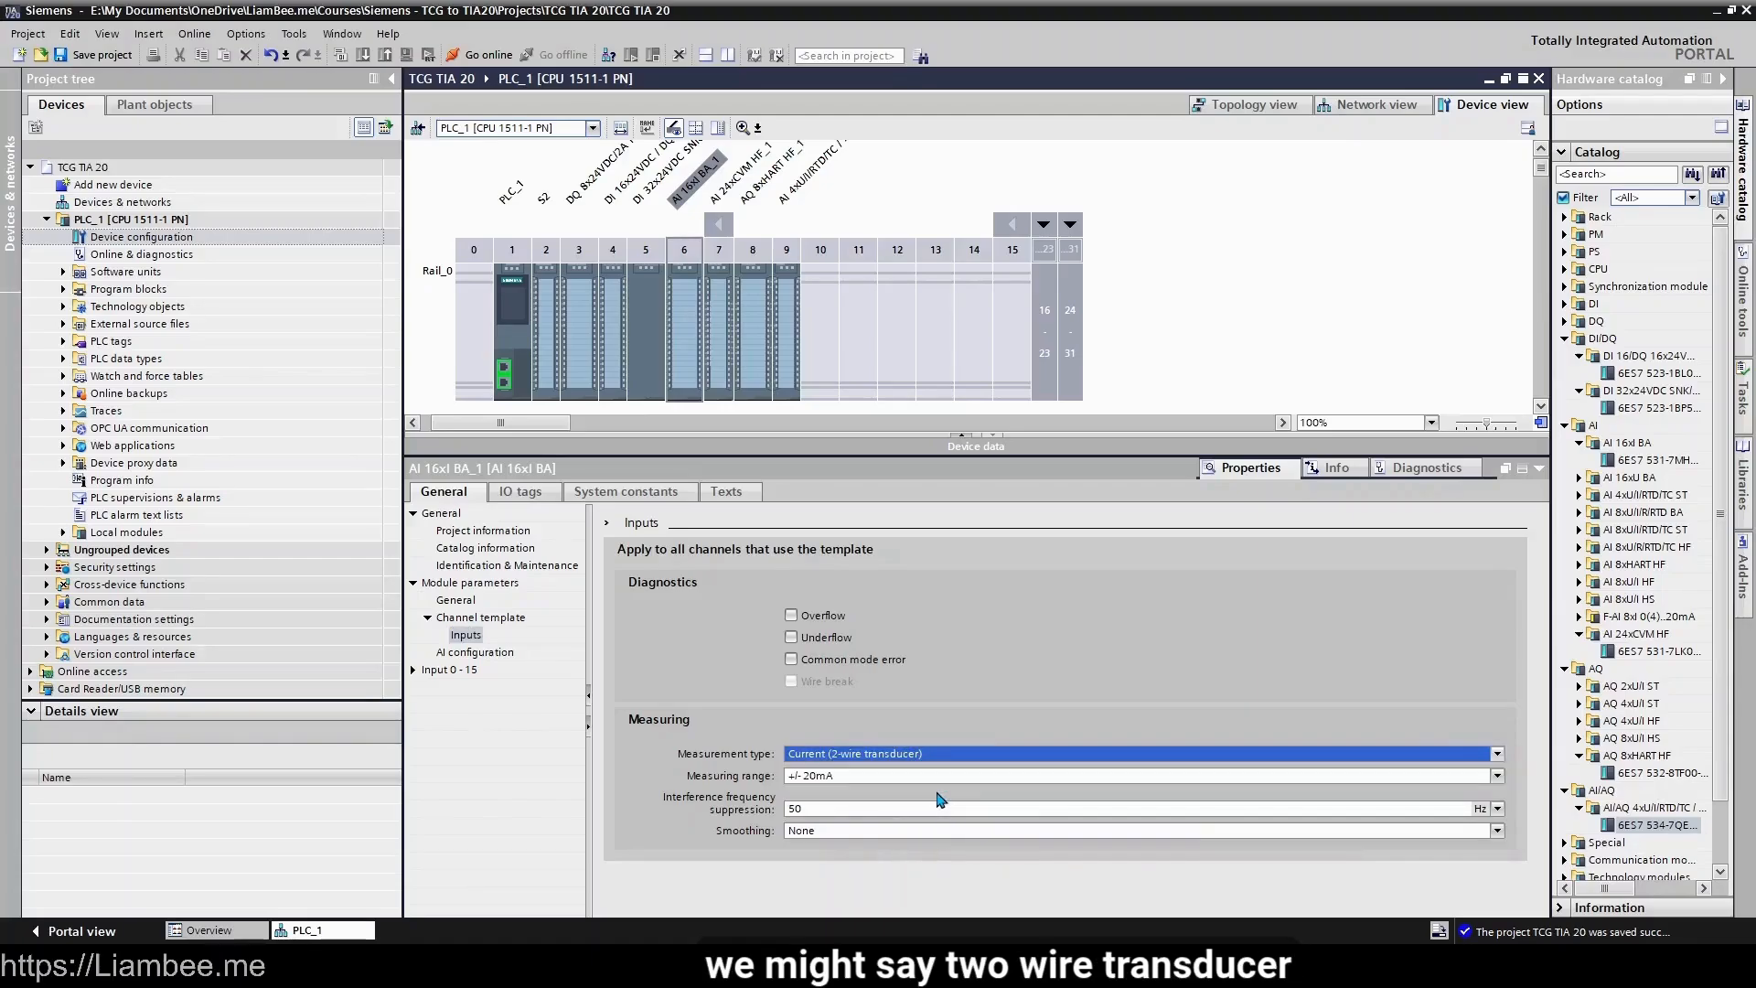
{"action": "left_click", "coordinate": [908, 779]}
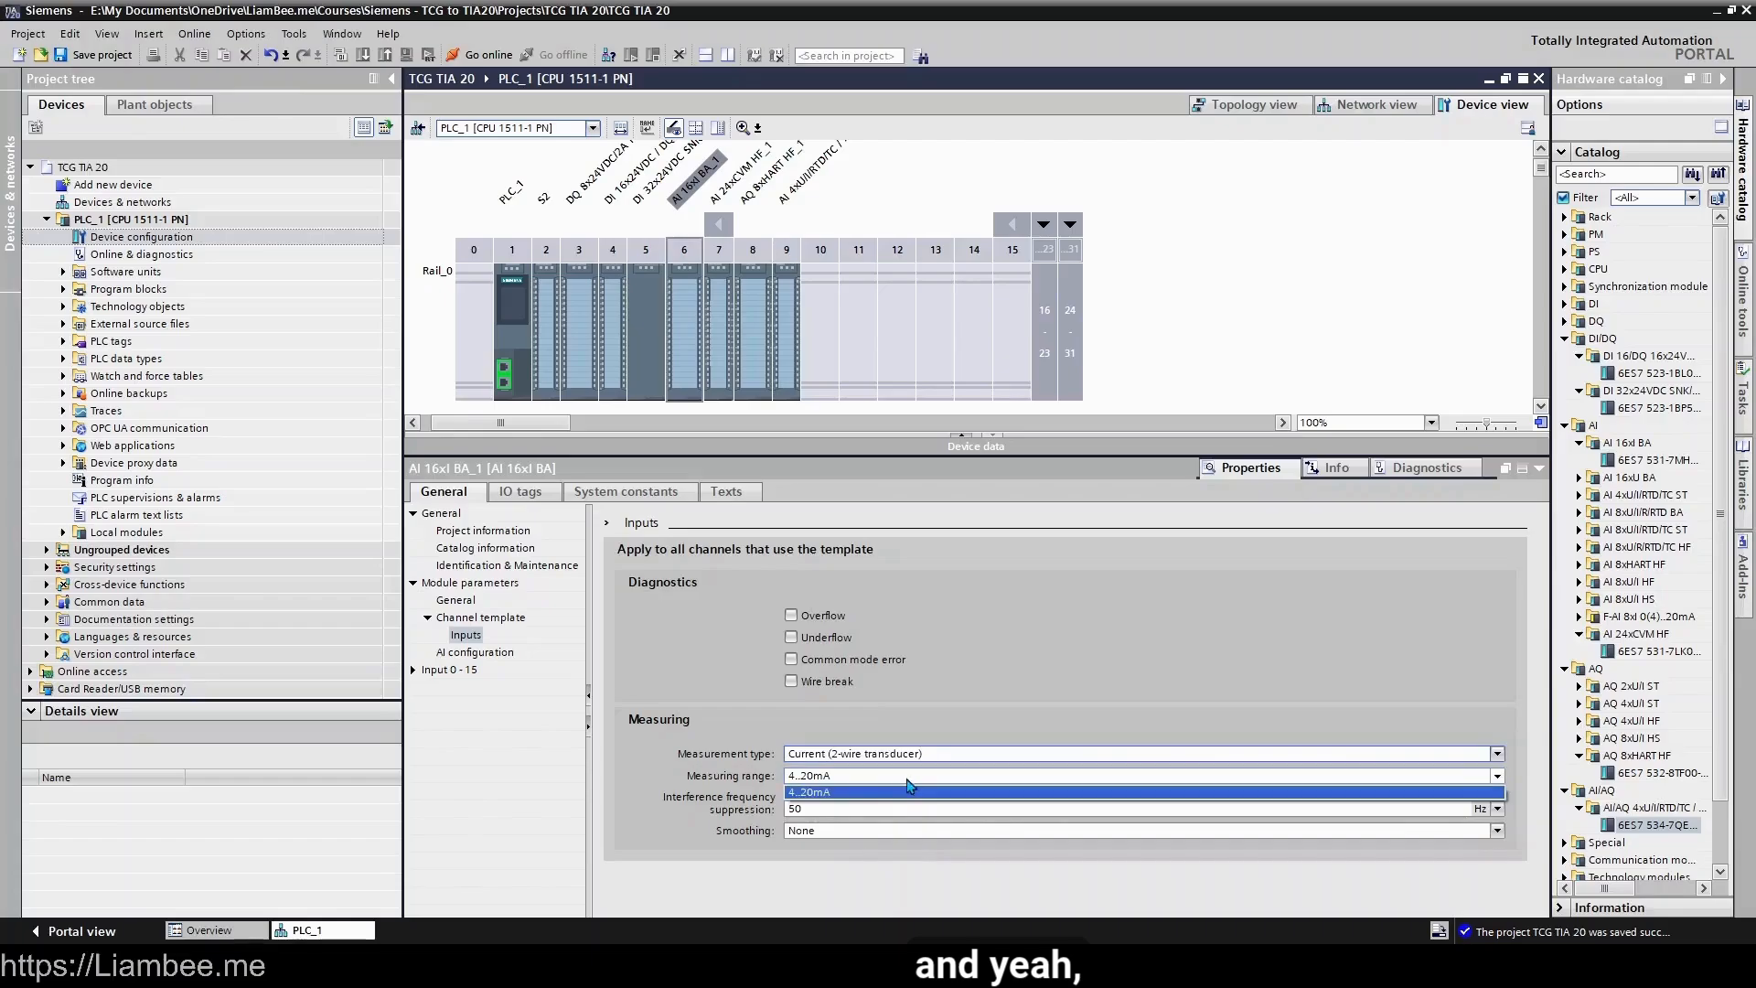
{"action": "left_click", "coordinate": [908, 792]}
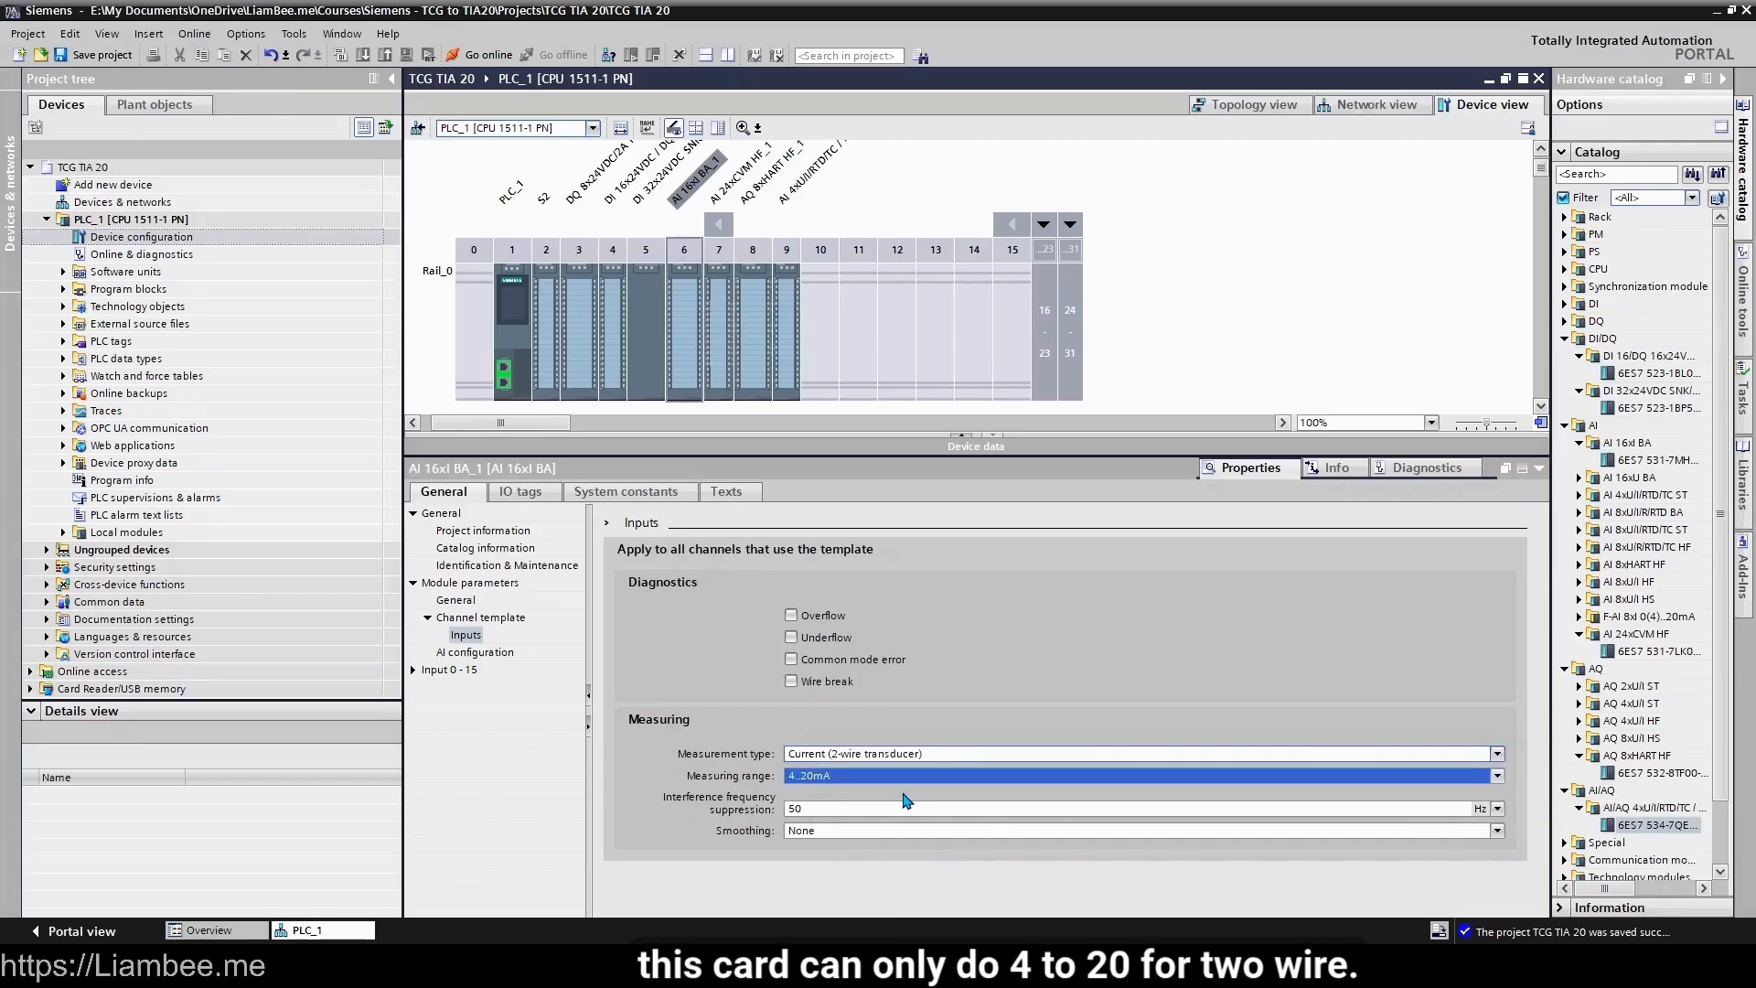
- Set the input template's measurement type to Current (4-wire transducer) with a measuring range of 4..20mA
{"action": "left_click", "coordinate": [839, 754]}
{"action": "left_click", "coordinate": [840, 782]}
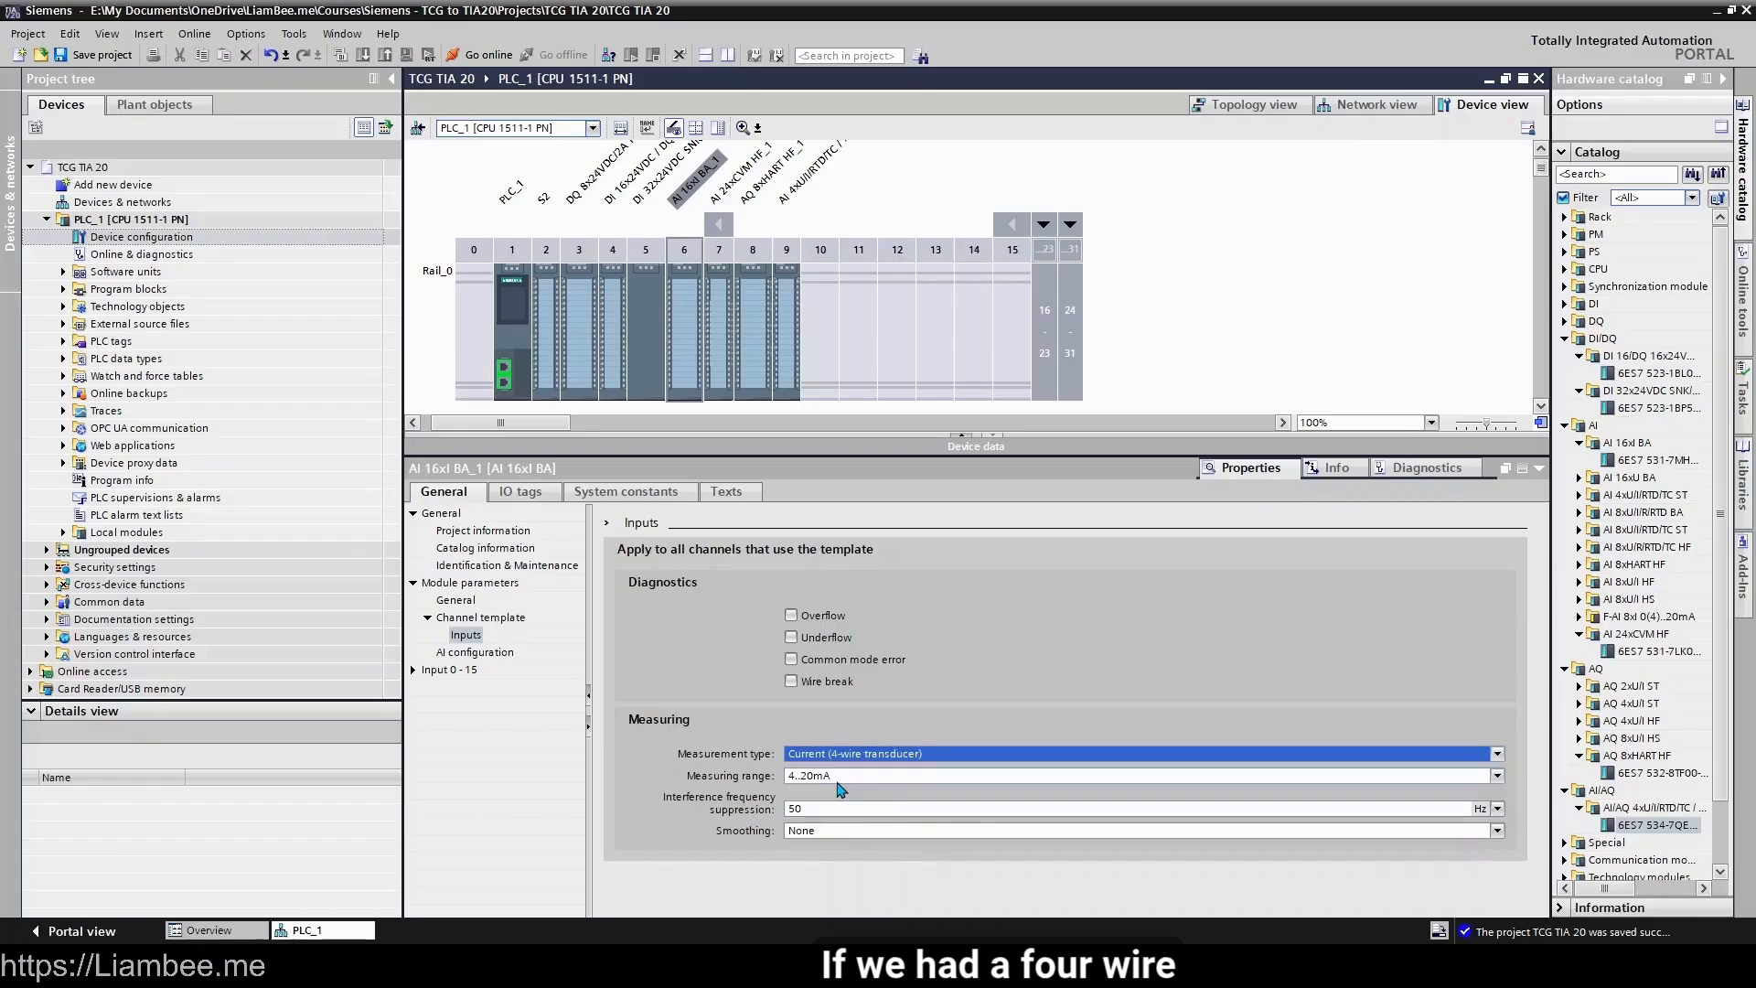
{"action": "left_click", "coordinate": [838, 779]}
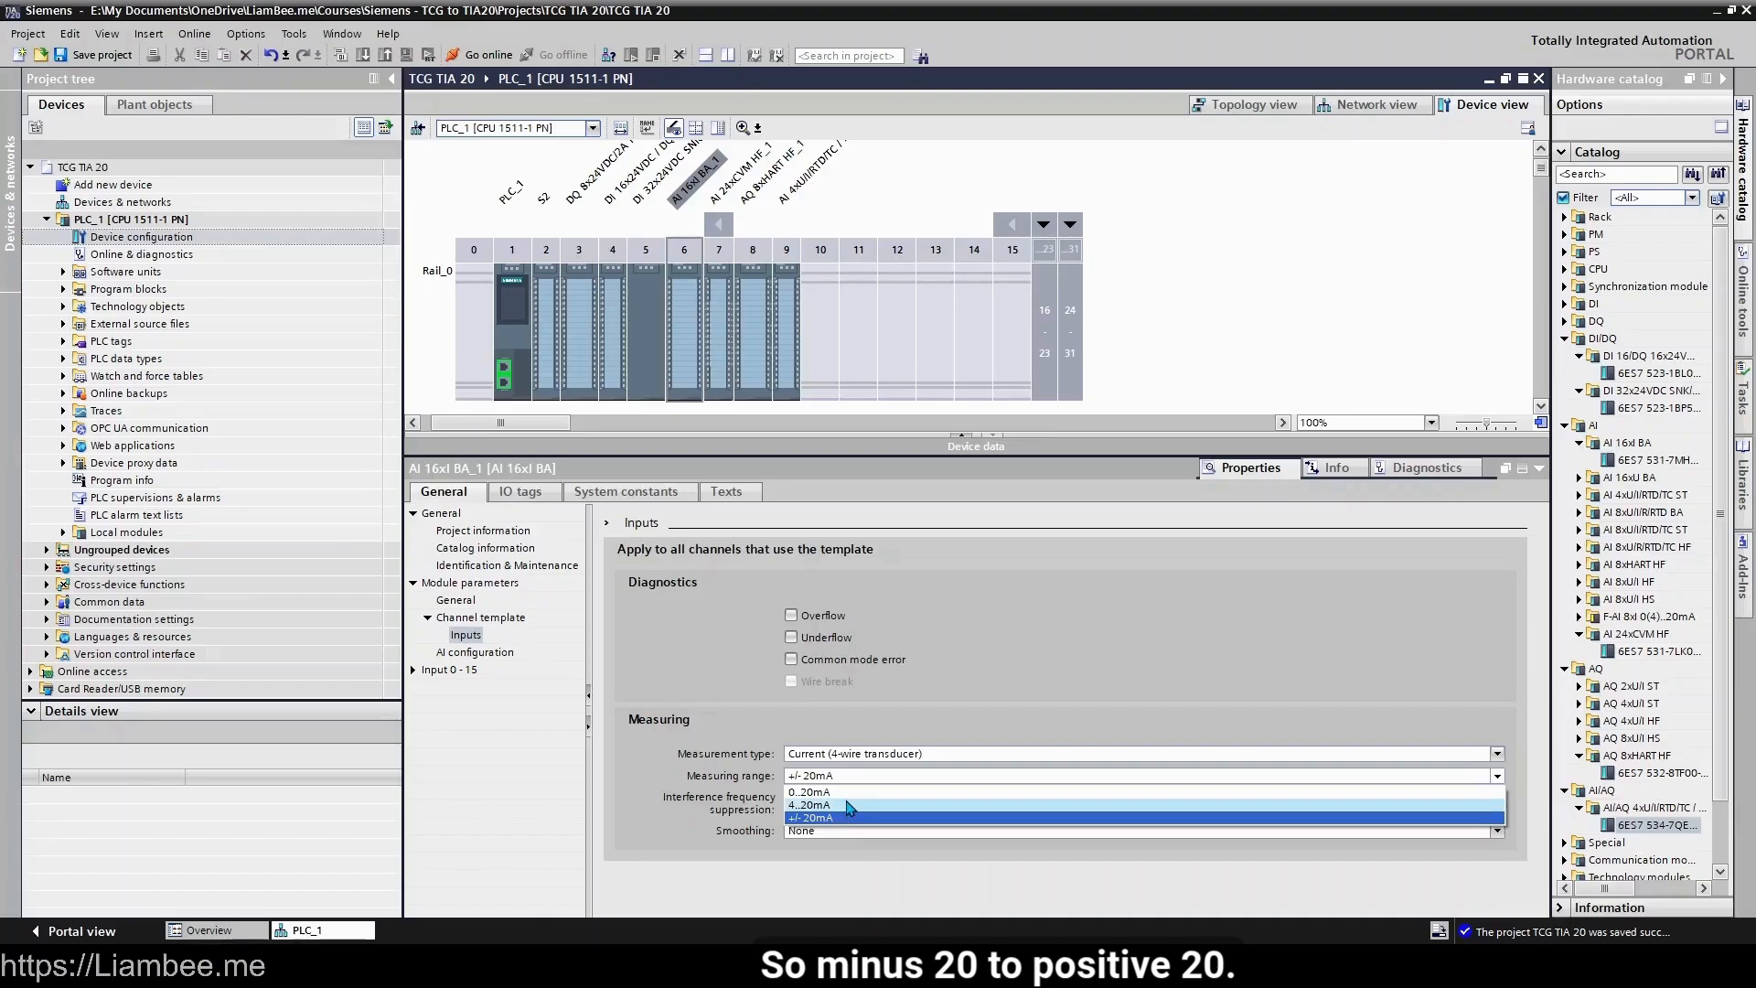
{"action": "left_click", "coordinate": [849, 806]}
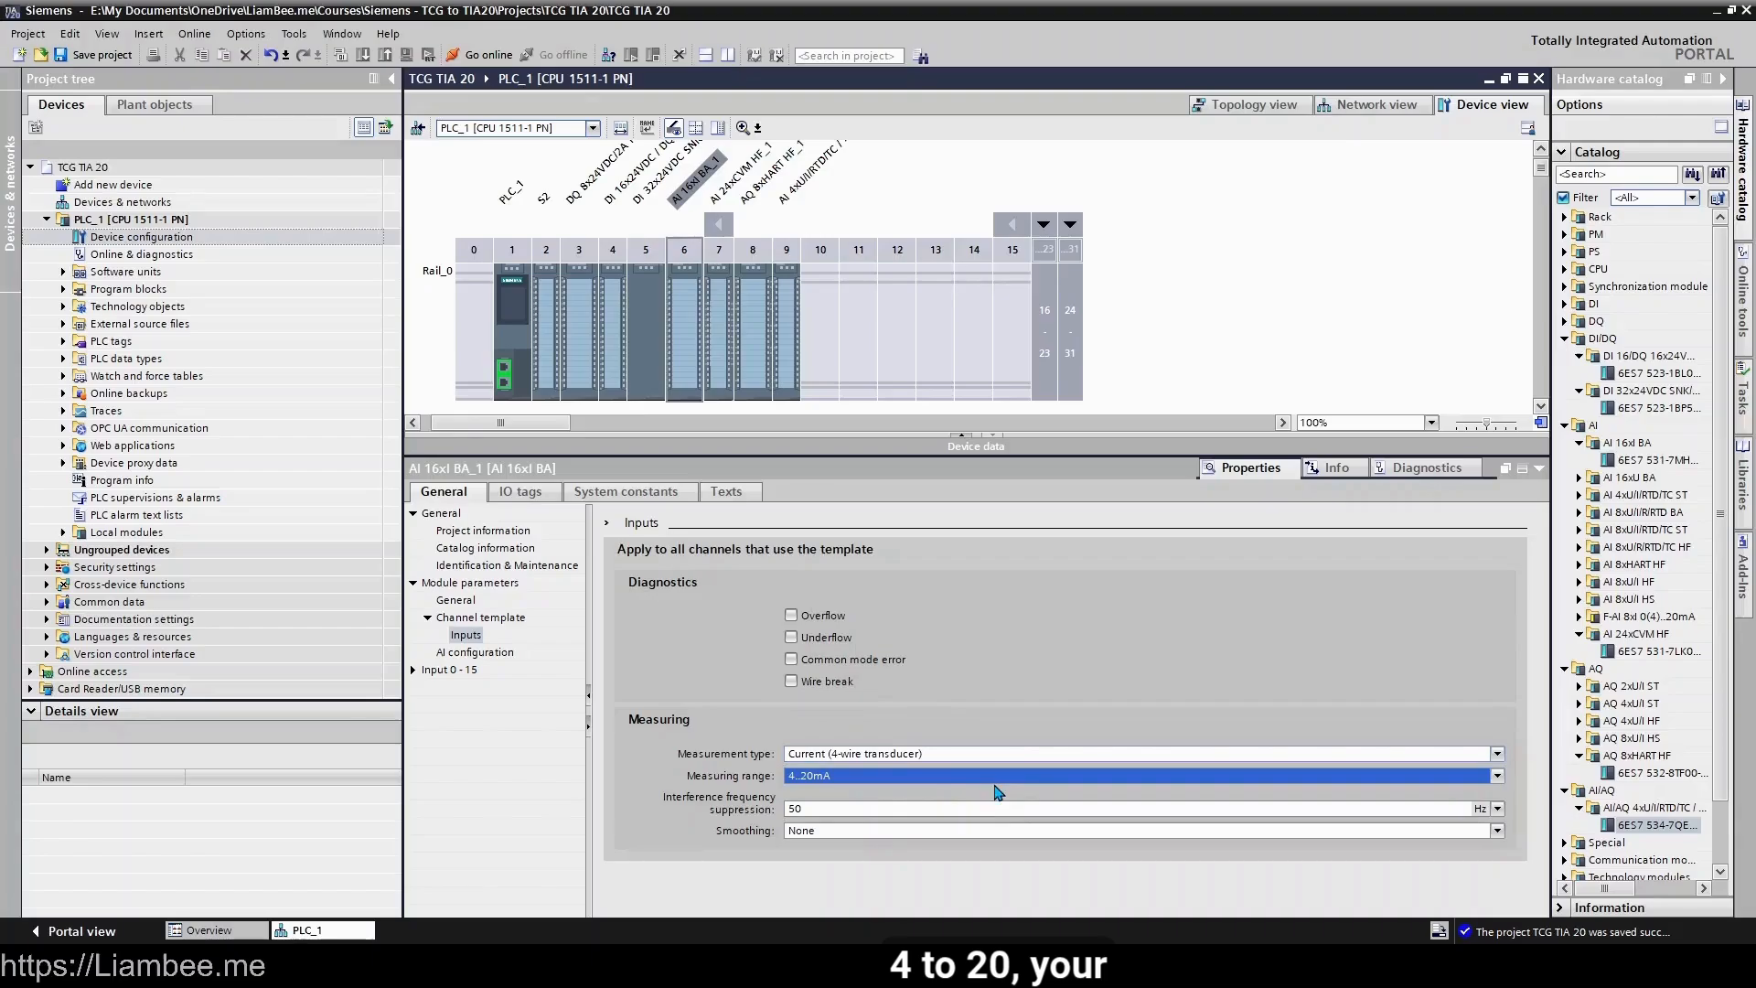
- Review the slot 6 module's AI configuration and the per-channel diagnostics overview for inputs 0 - 15
{"action": "left_click", "coordinate": [457, 654]}
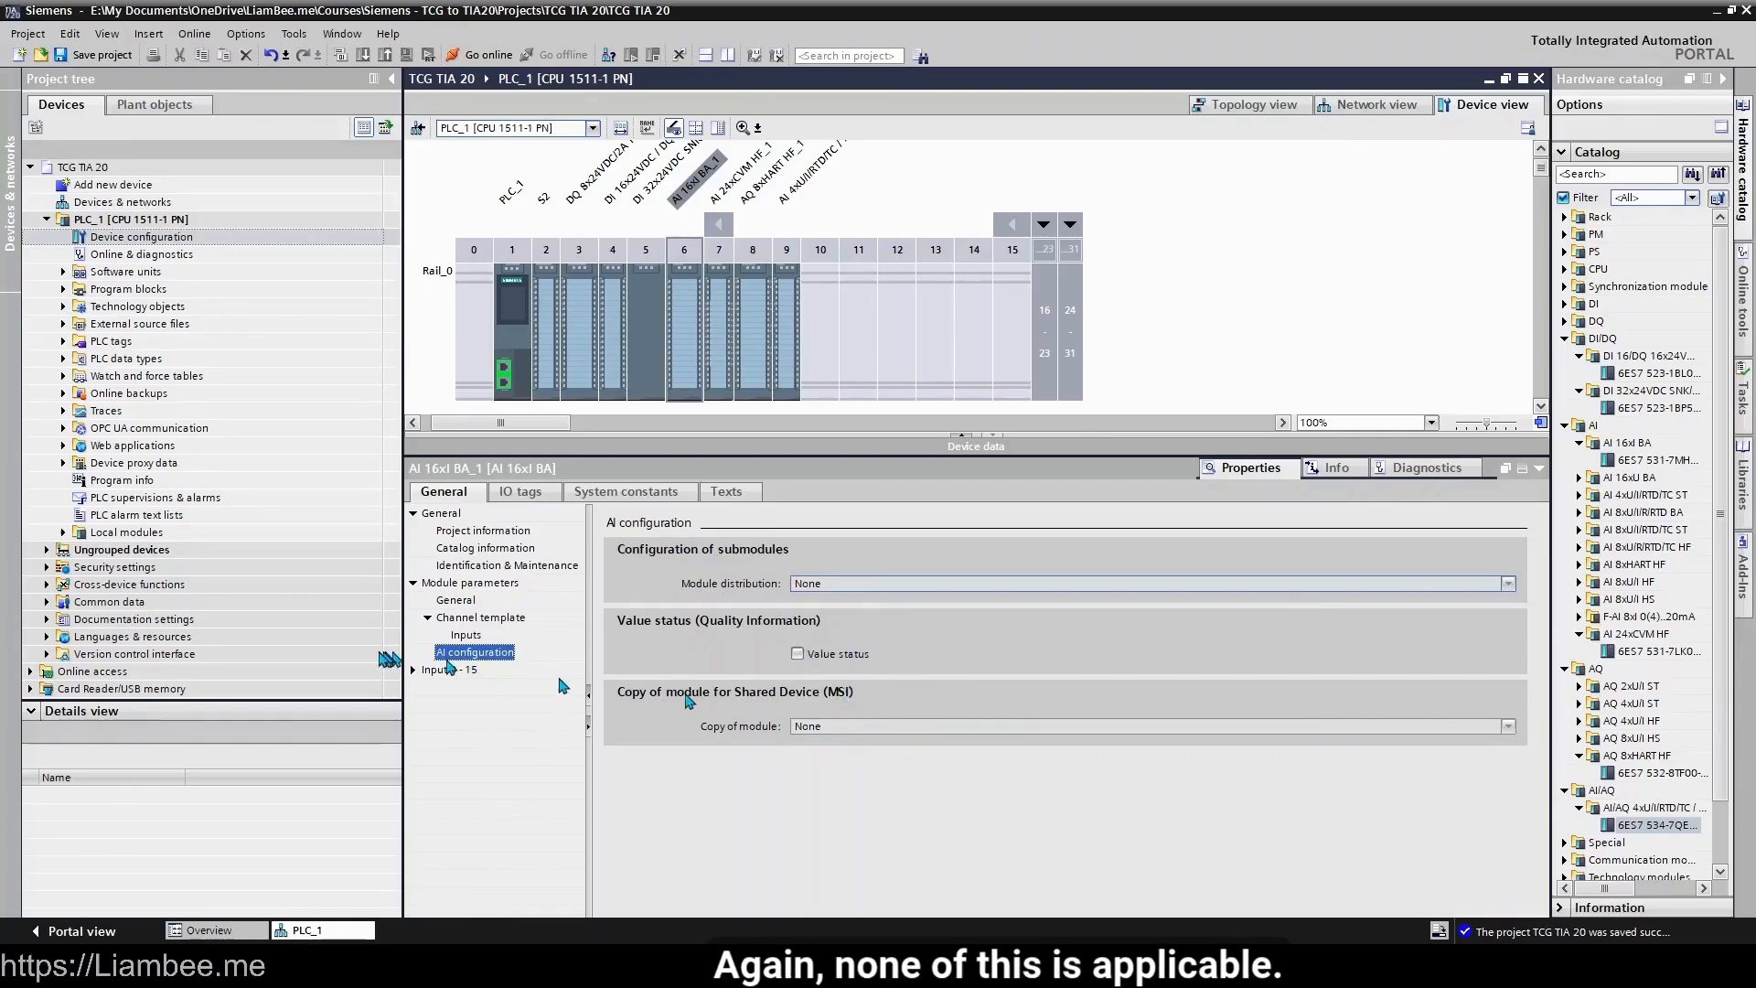
{"action": "left_click", "coordinate": [414, 670]}
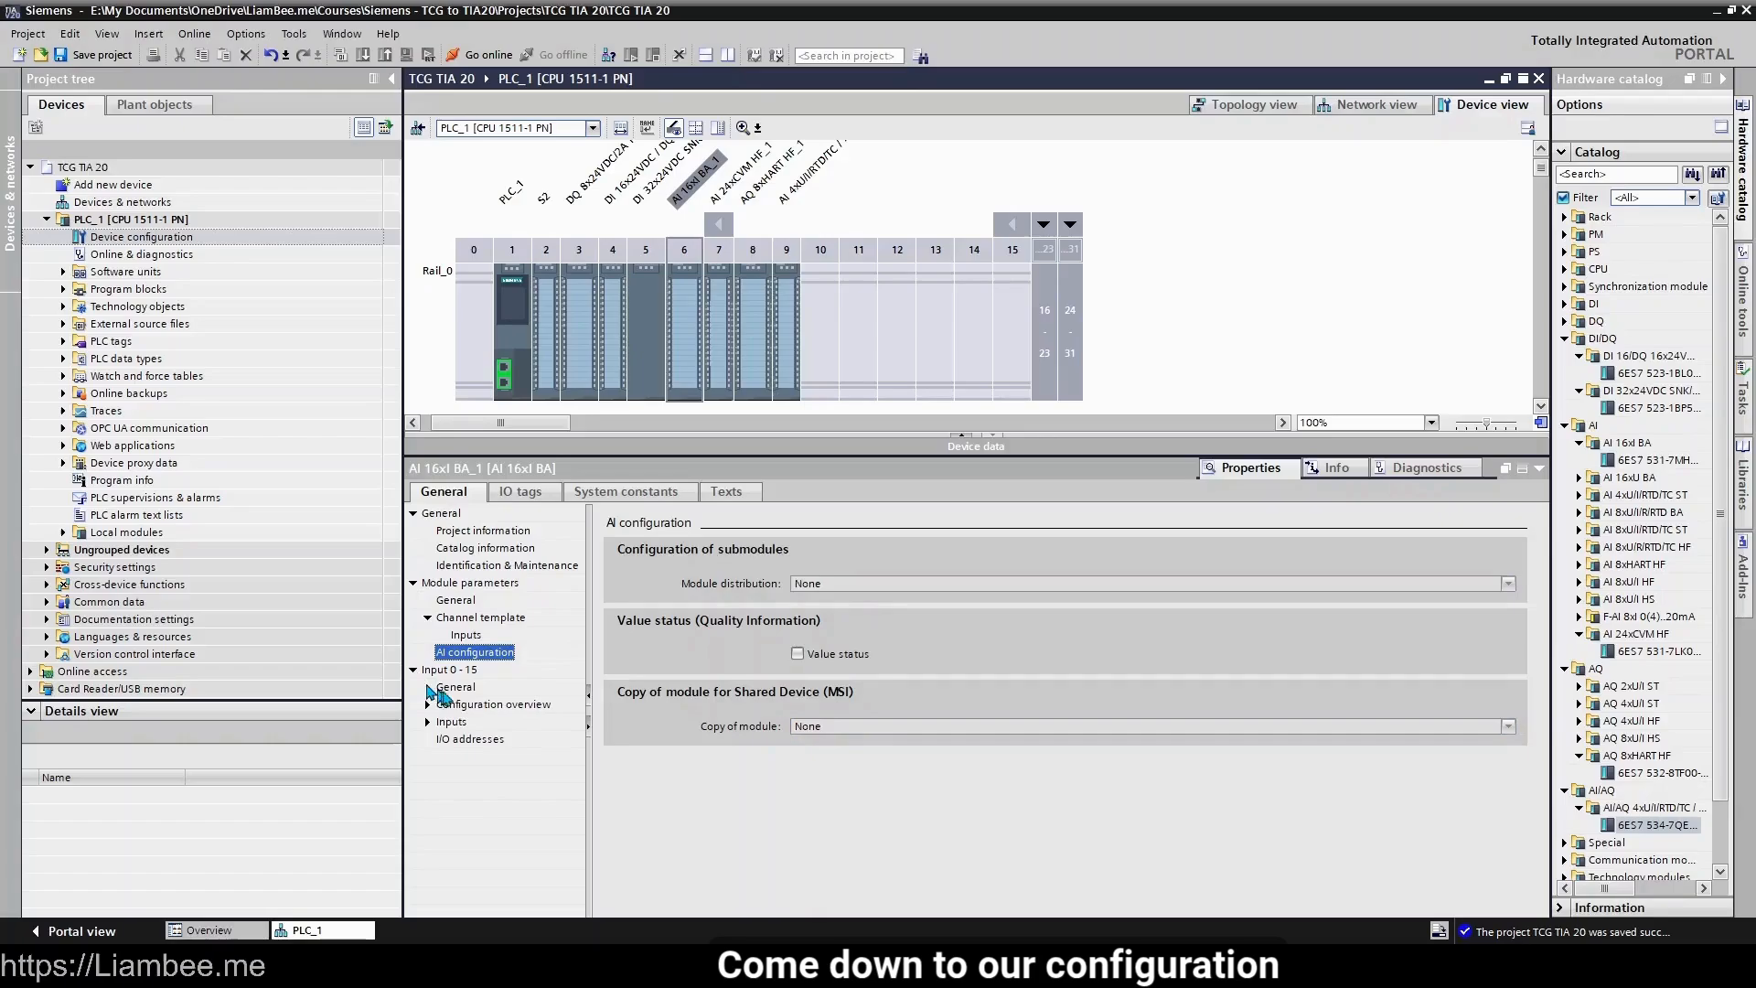
{"action": "left_click", "coordinate": [448, 708]}
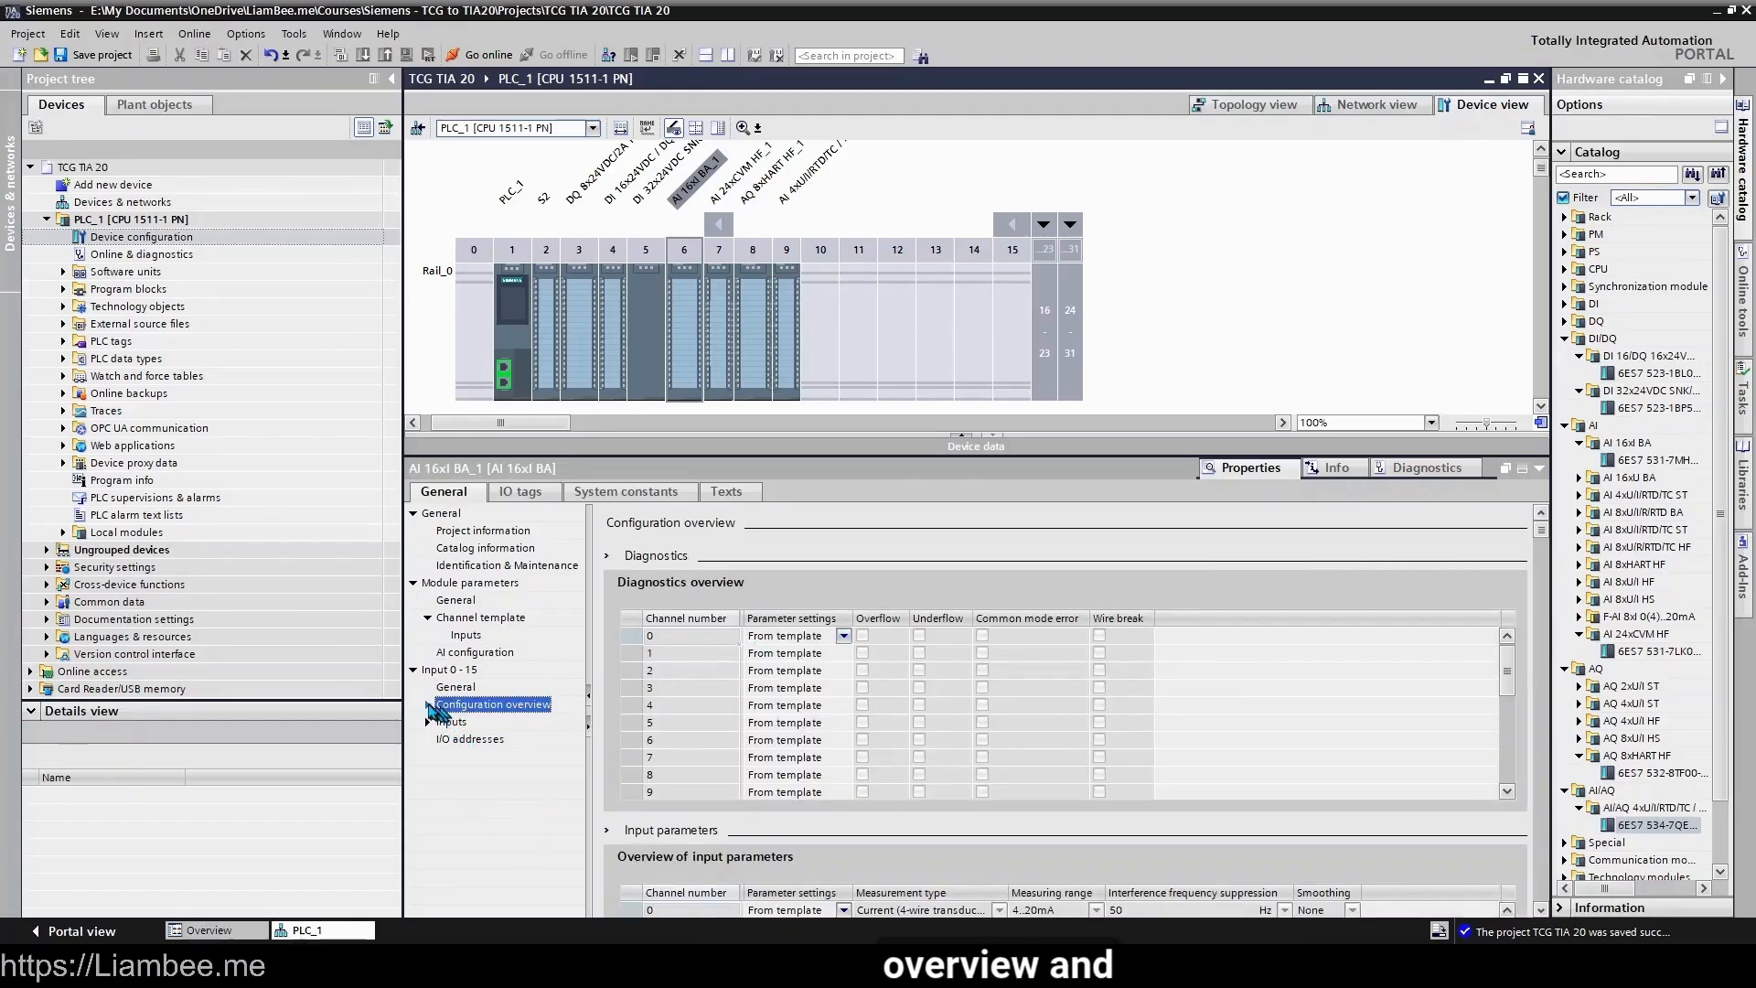
{"action": "left_click", "coordinate": [427, 704]}
{"action": "left_click", "coordinate": [478, 723]}
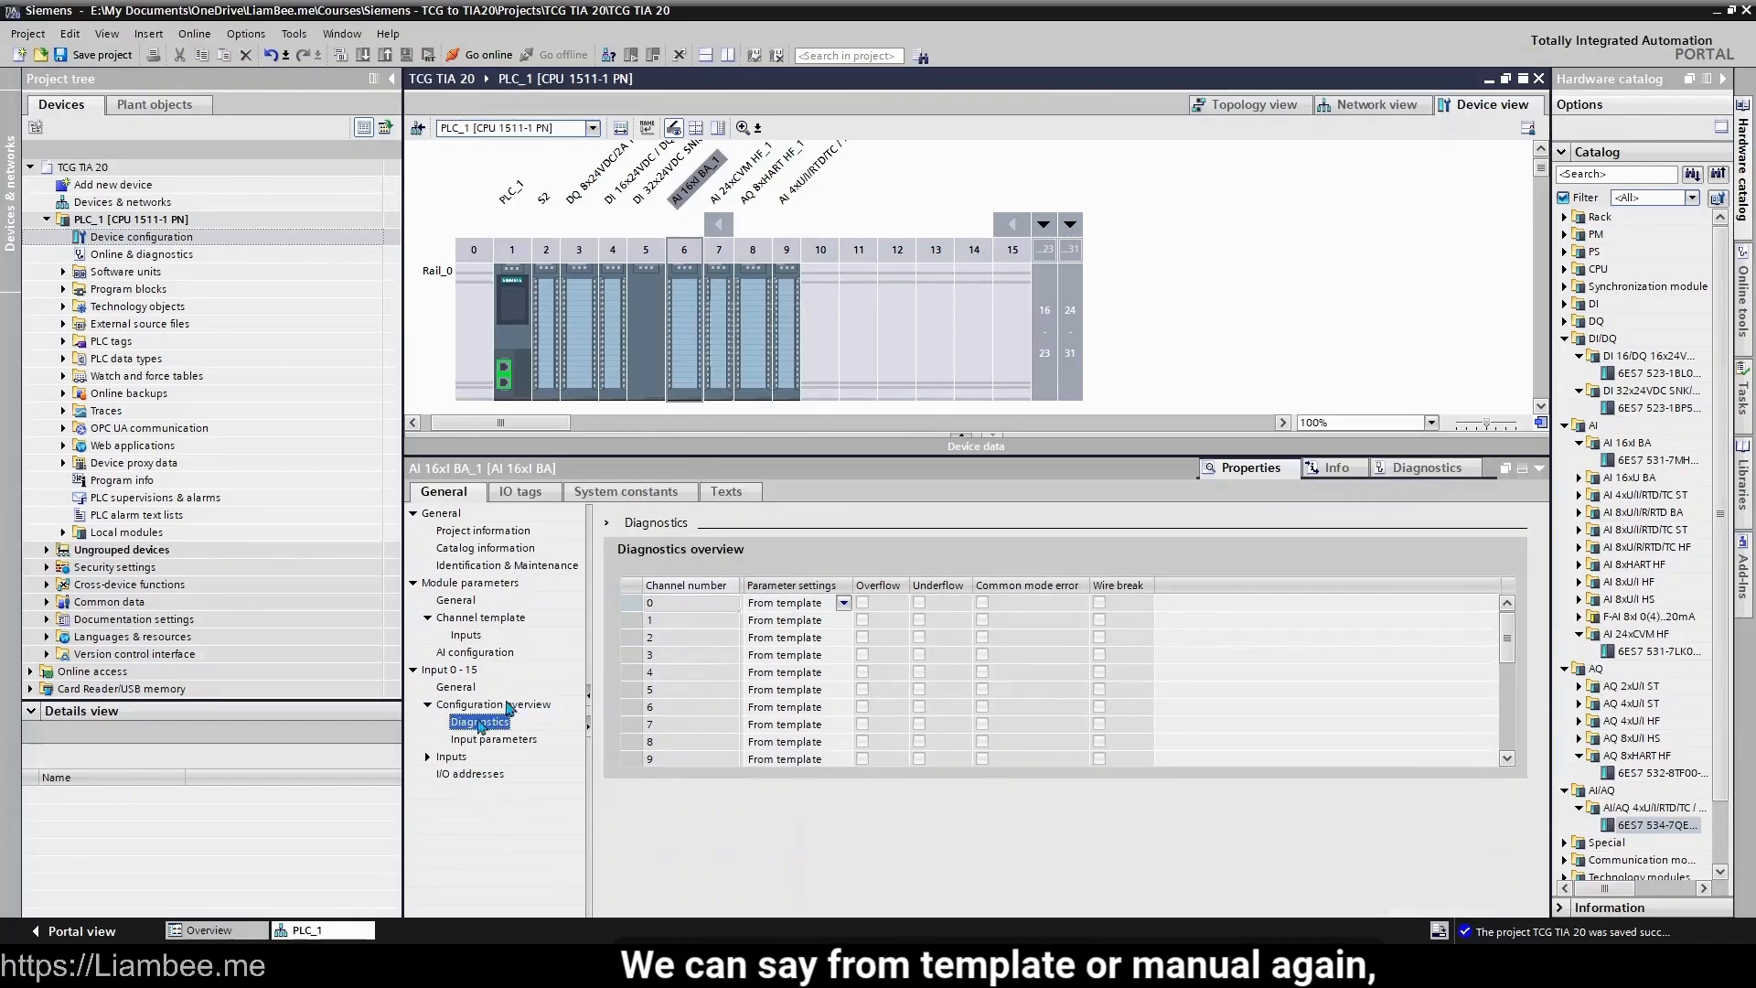
{"action": "left_click", "coordinate": [847, 603]}
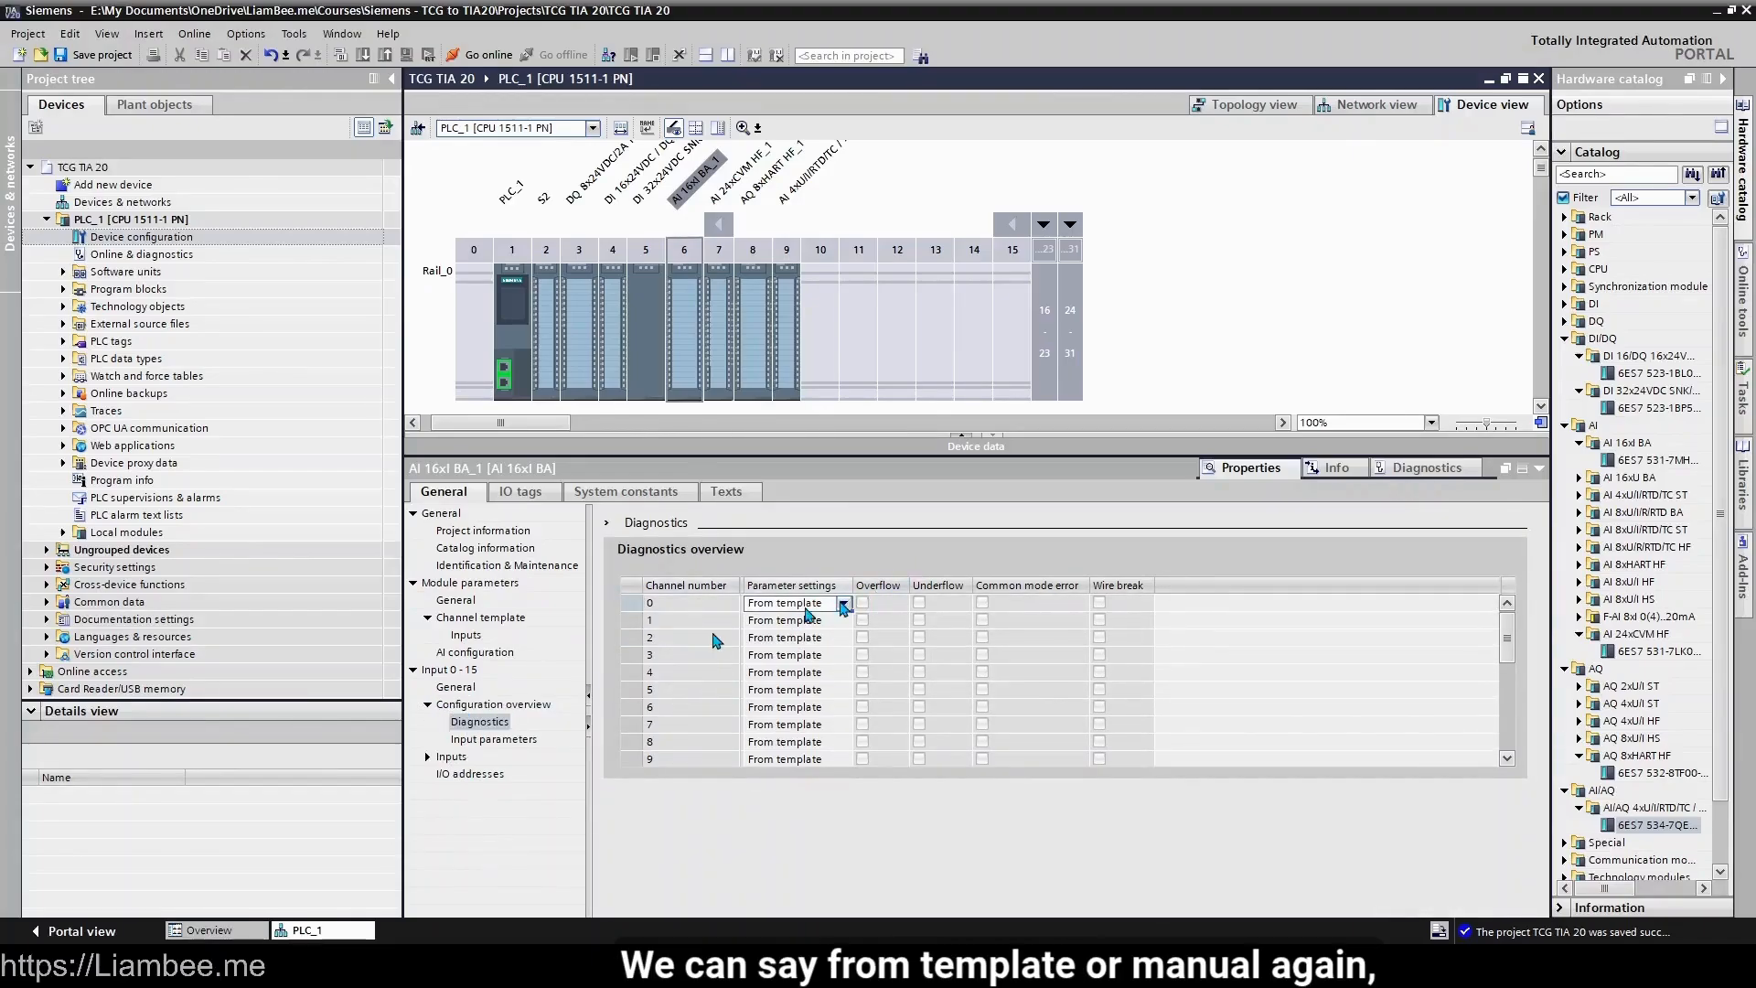
- In the input parameters overview, set channel 1 to Manual with measurement type Current (2-wire transducer)
{"action": "left_click", "coordinate": [494, 740]}
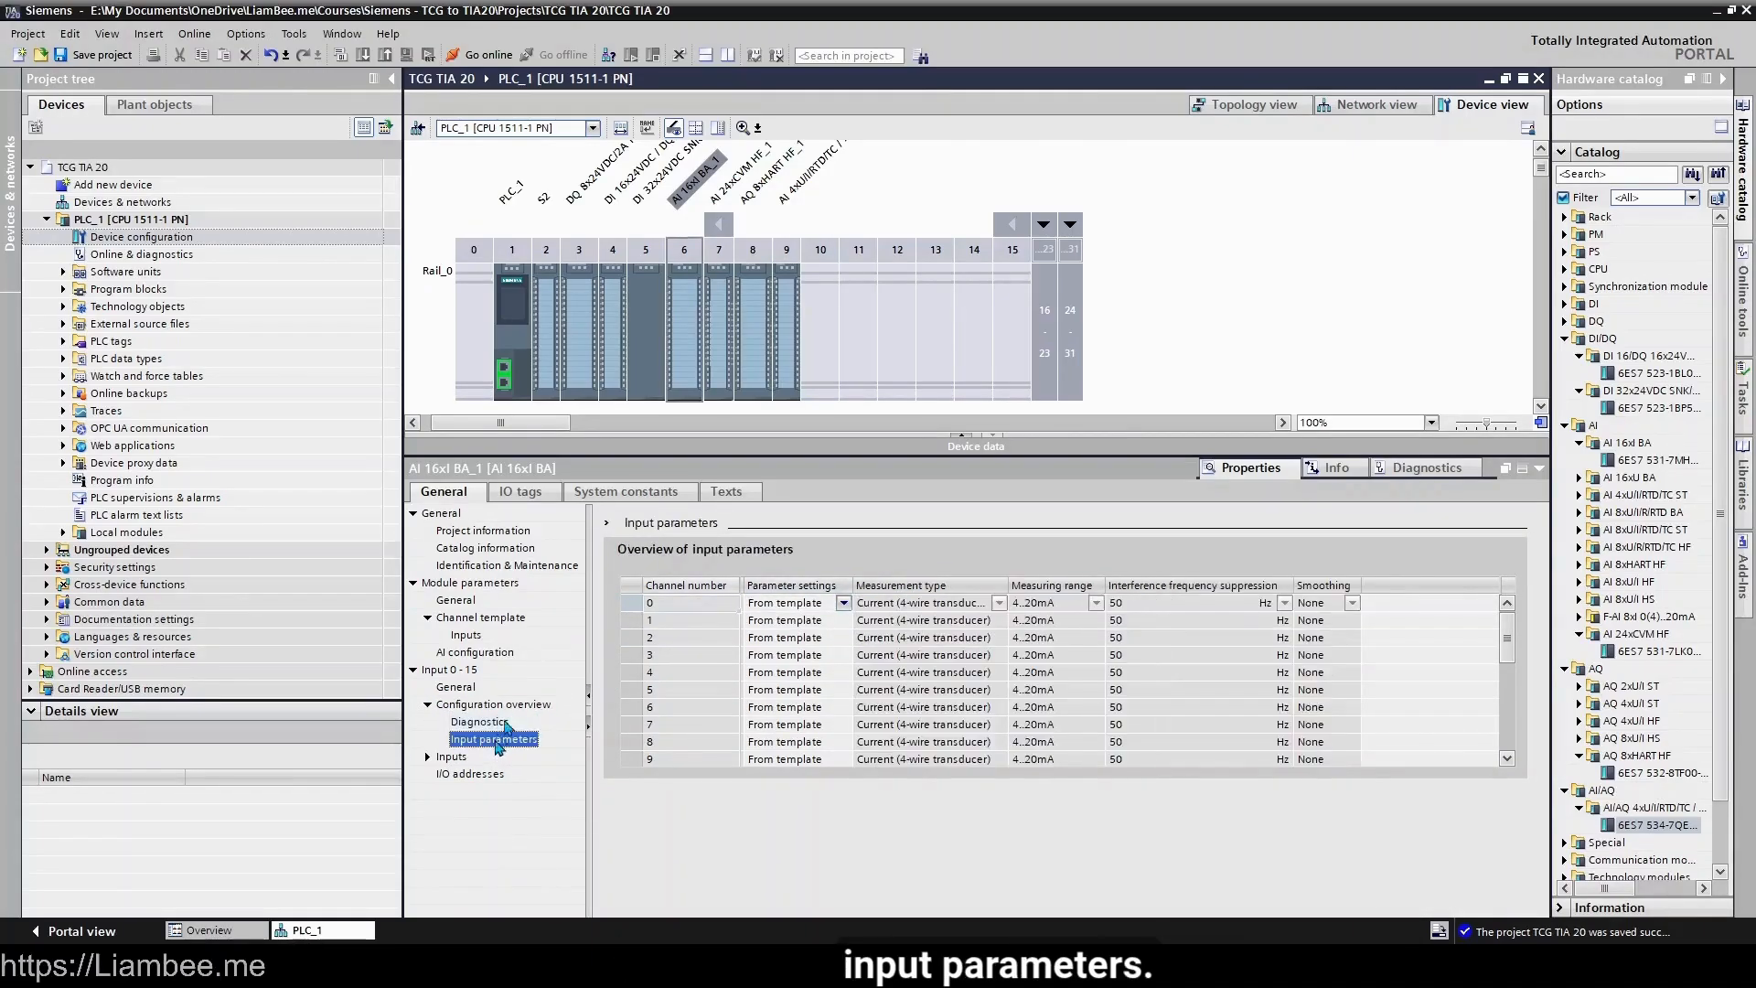
{"action": "left_click", "coordinate": [845, 623]}
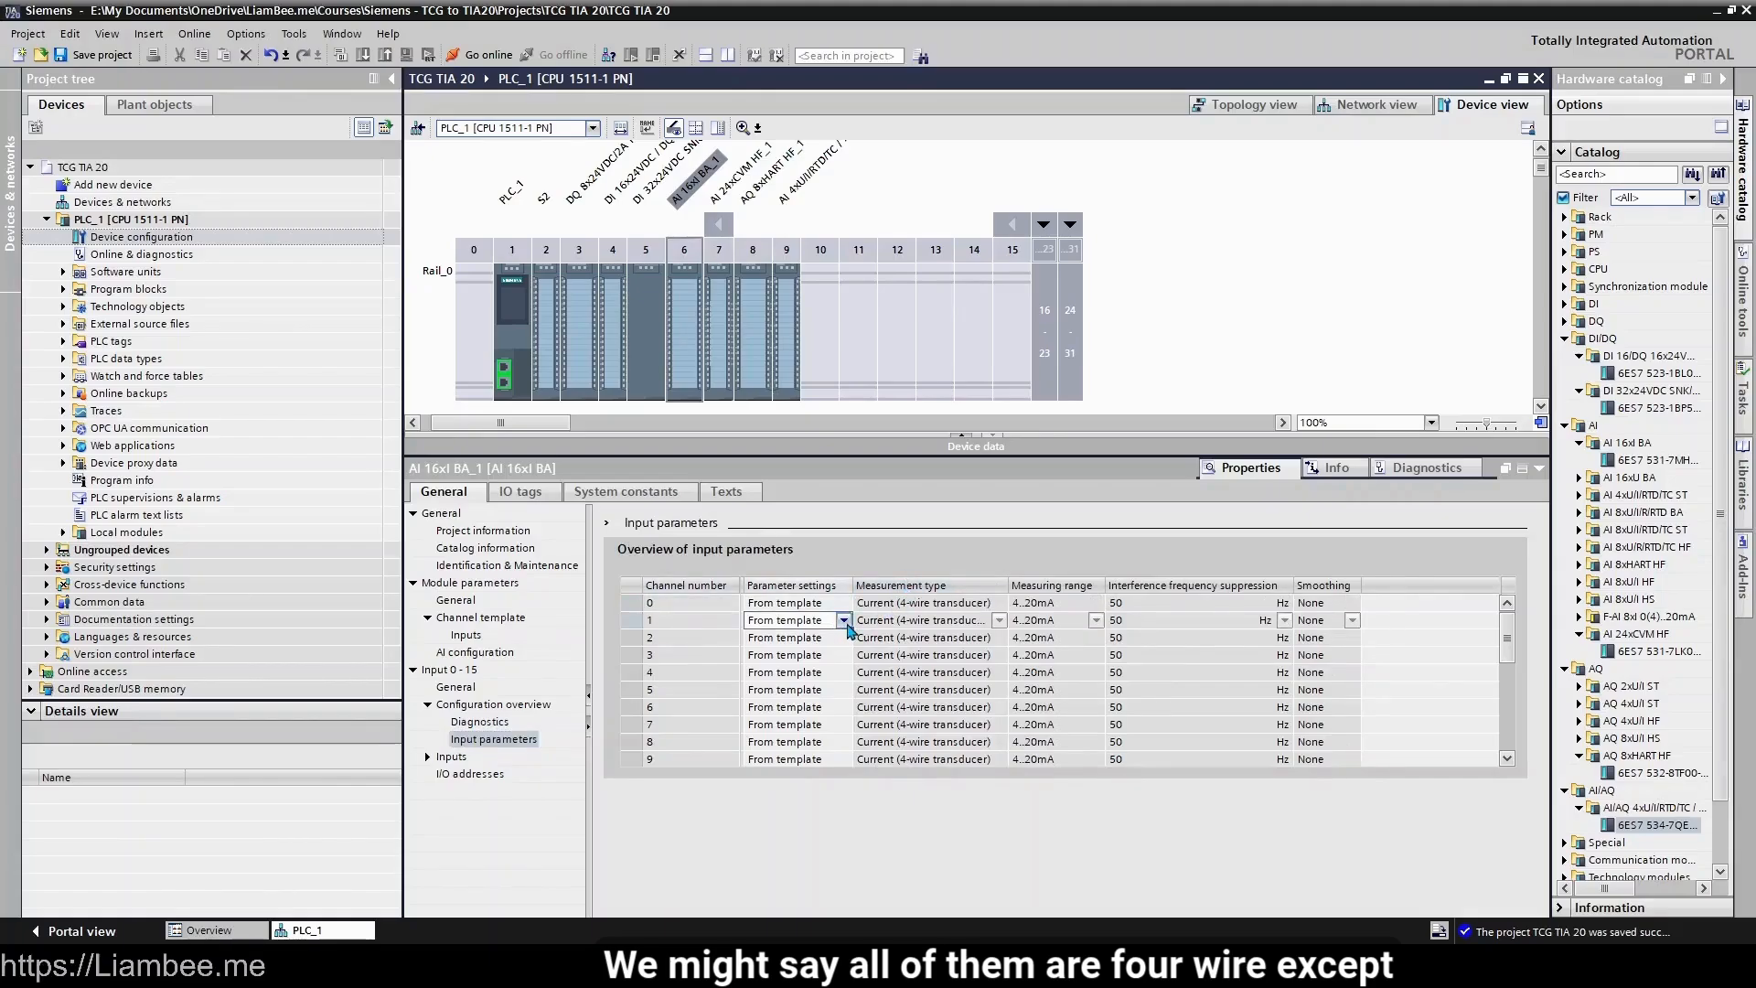
{"action": "left_click", "coordinate": [843, 621]}
{"action": "left_click", "coordinate": [824, 654]}
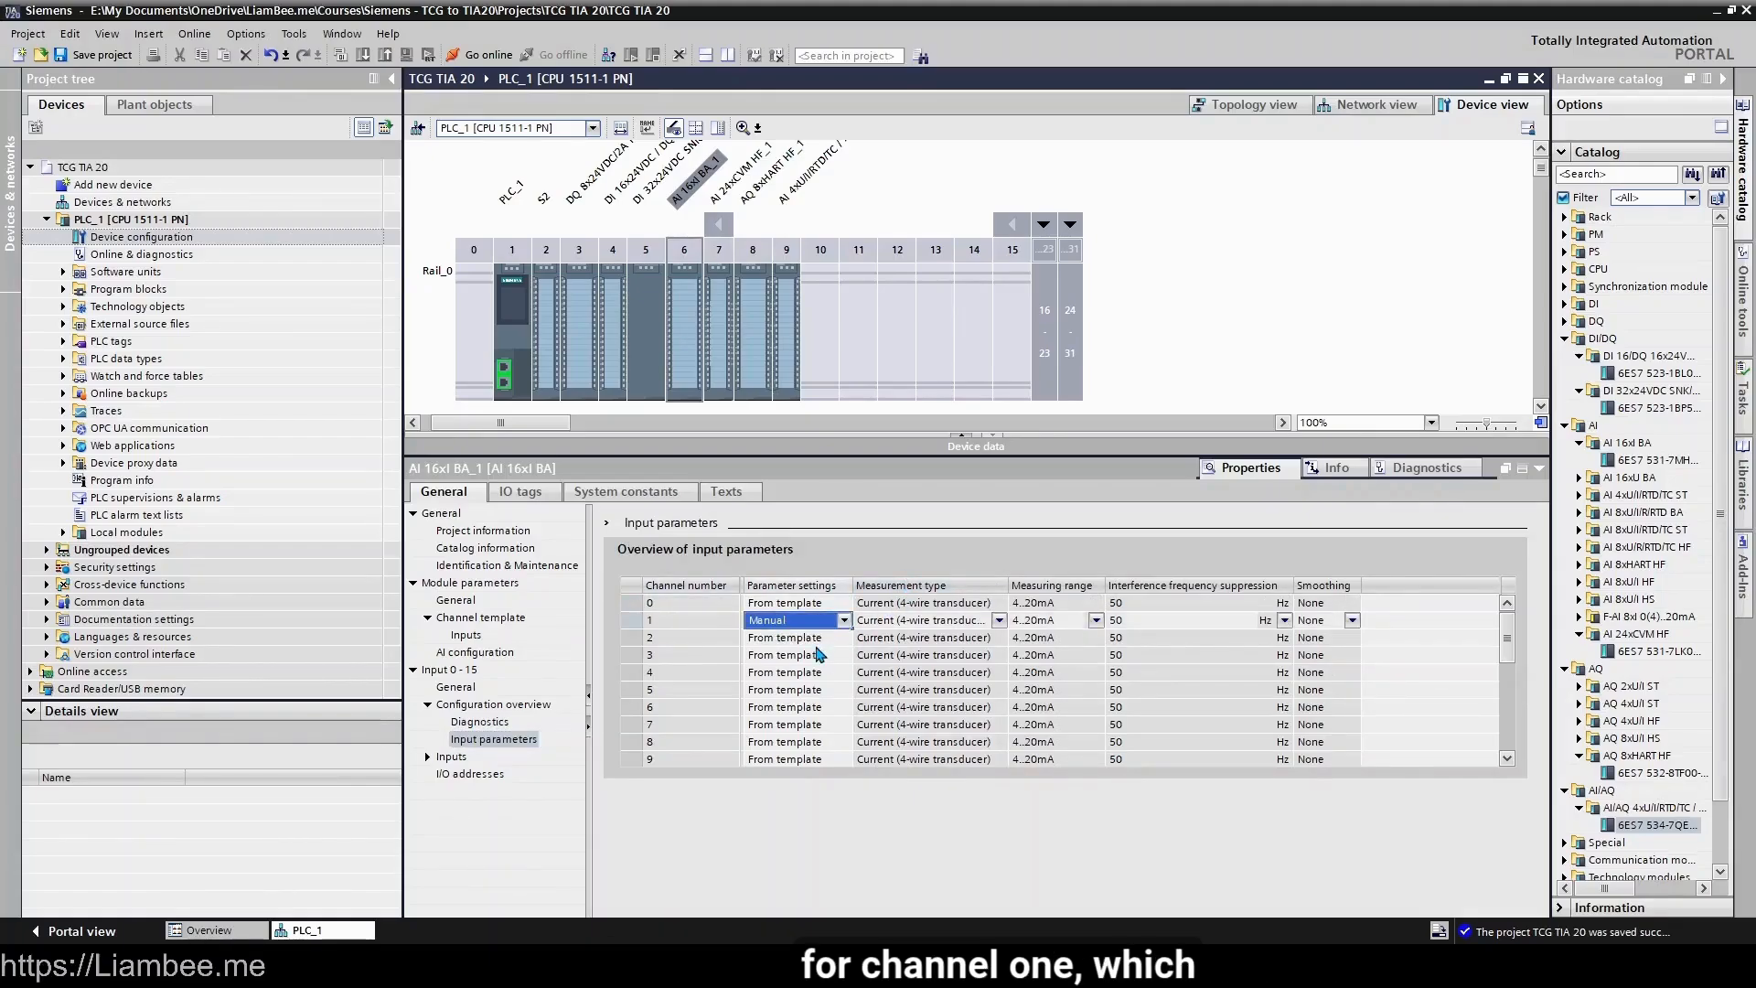
{"action": "left_click", "coordinate": [1006, 620]}
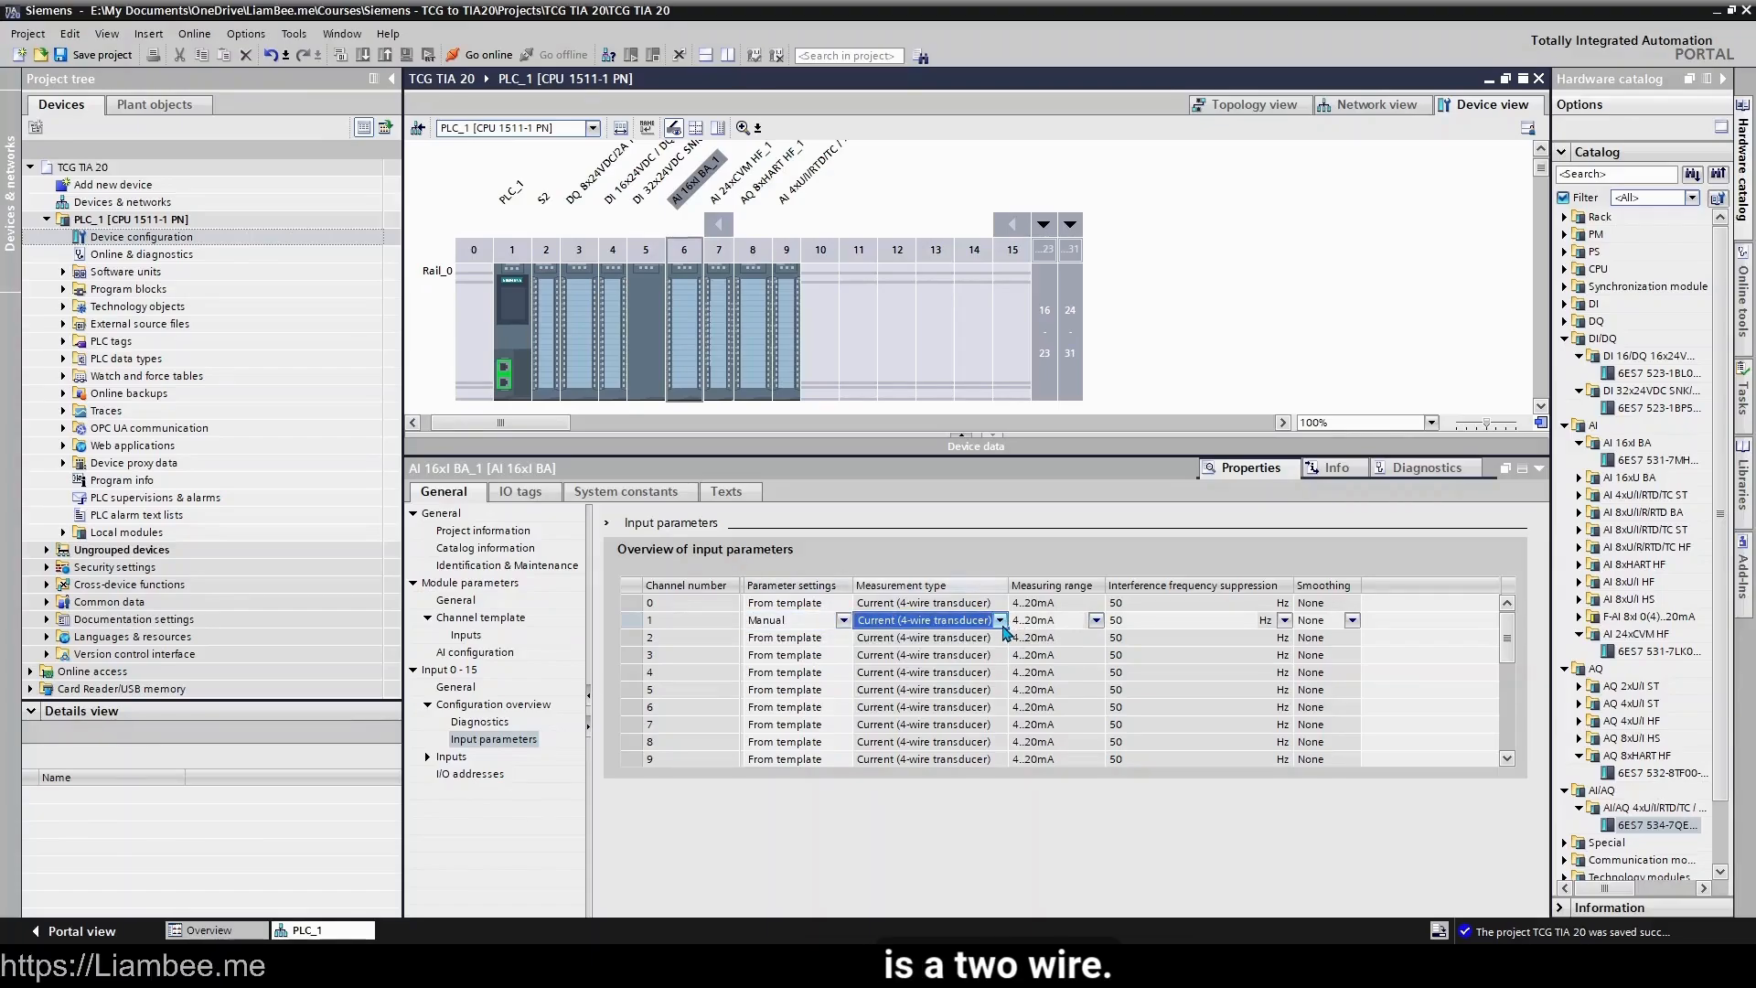
{"action": "left_click", "coordinate": [1000, 621]}
{"action": "left_click", "coordinate": [956, 661]}
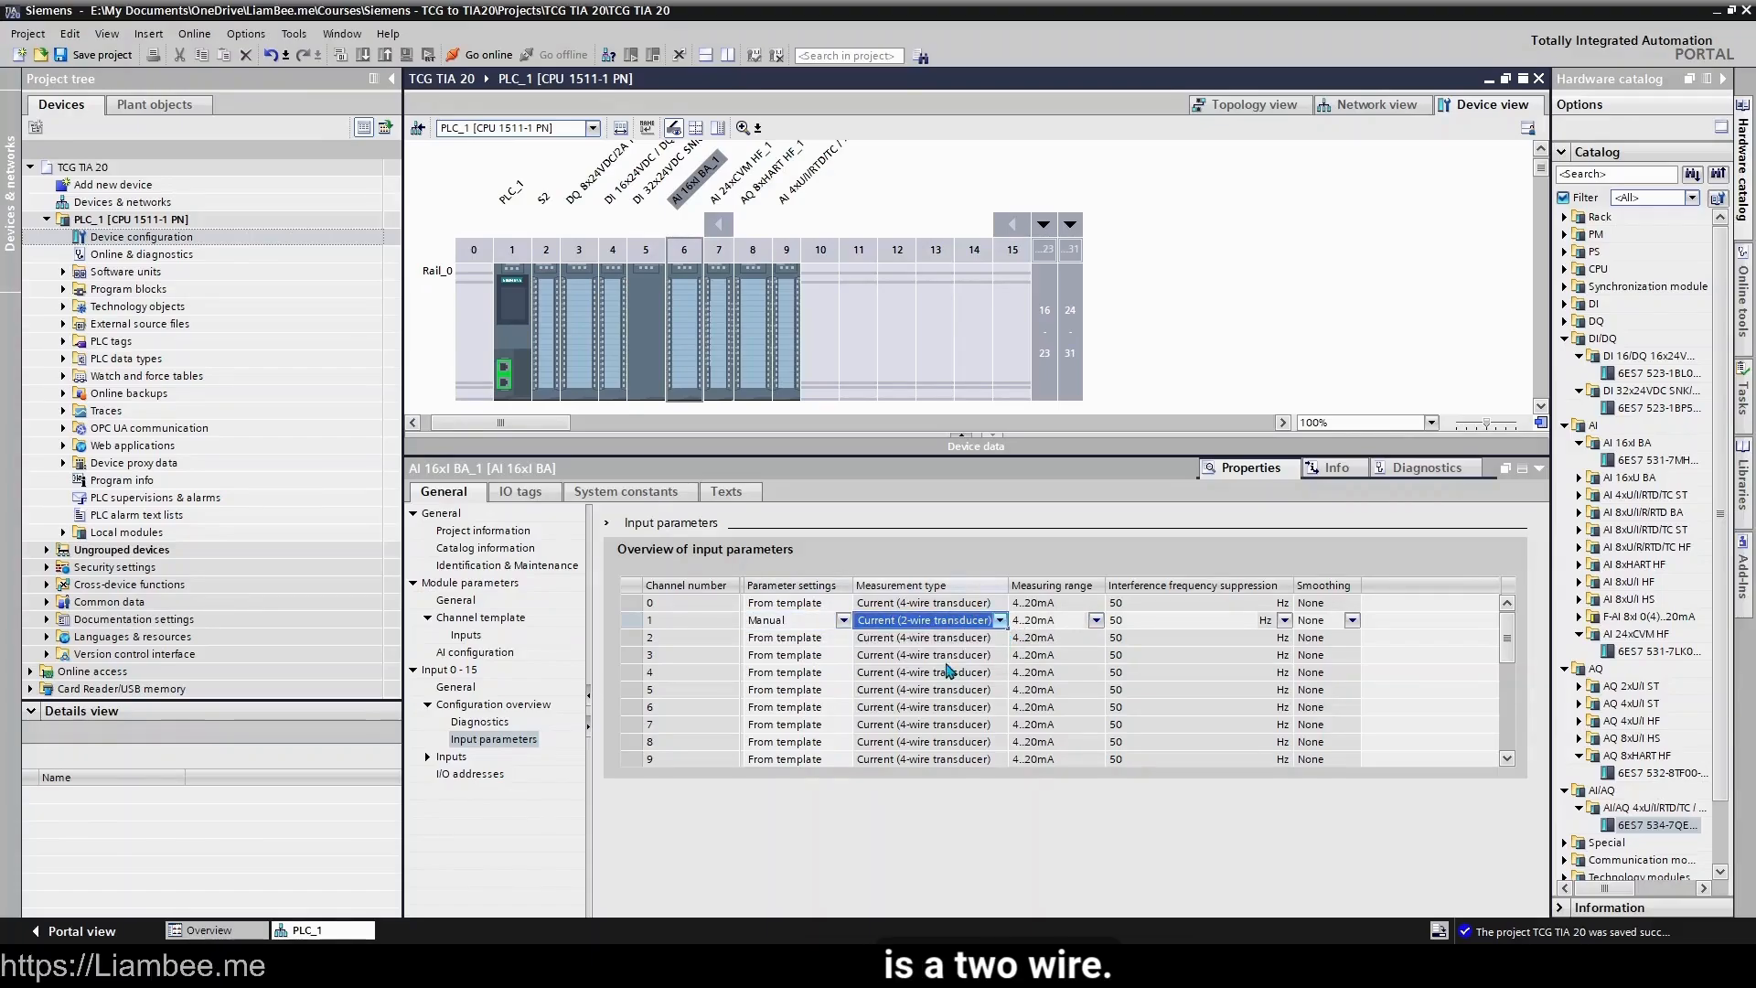
- Check channel 1's measuring range options and set its smoothing to Medium
{"action": "left_click", "coordinate": [1096, 621]}
{"action": "left_click", "coordinate": [1098, 623]}
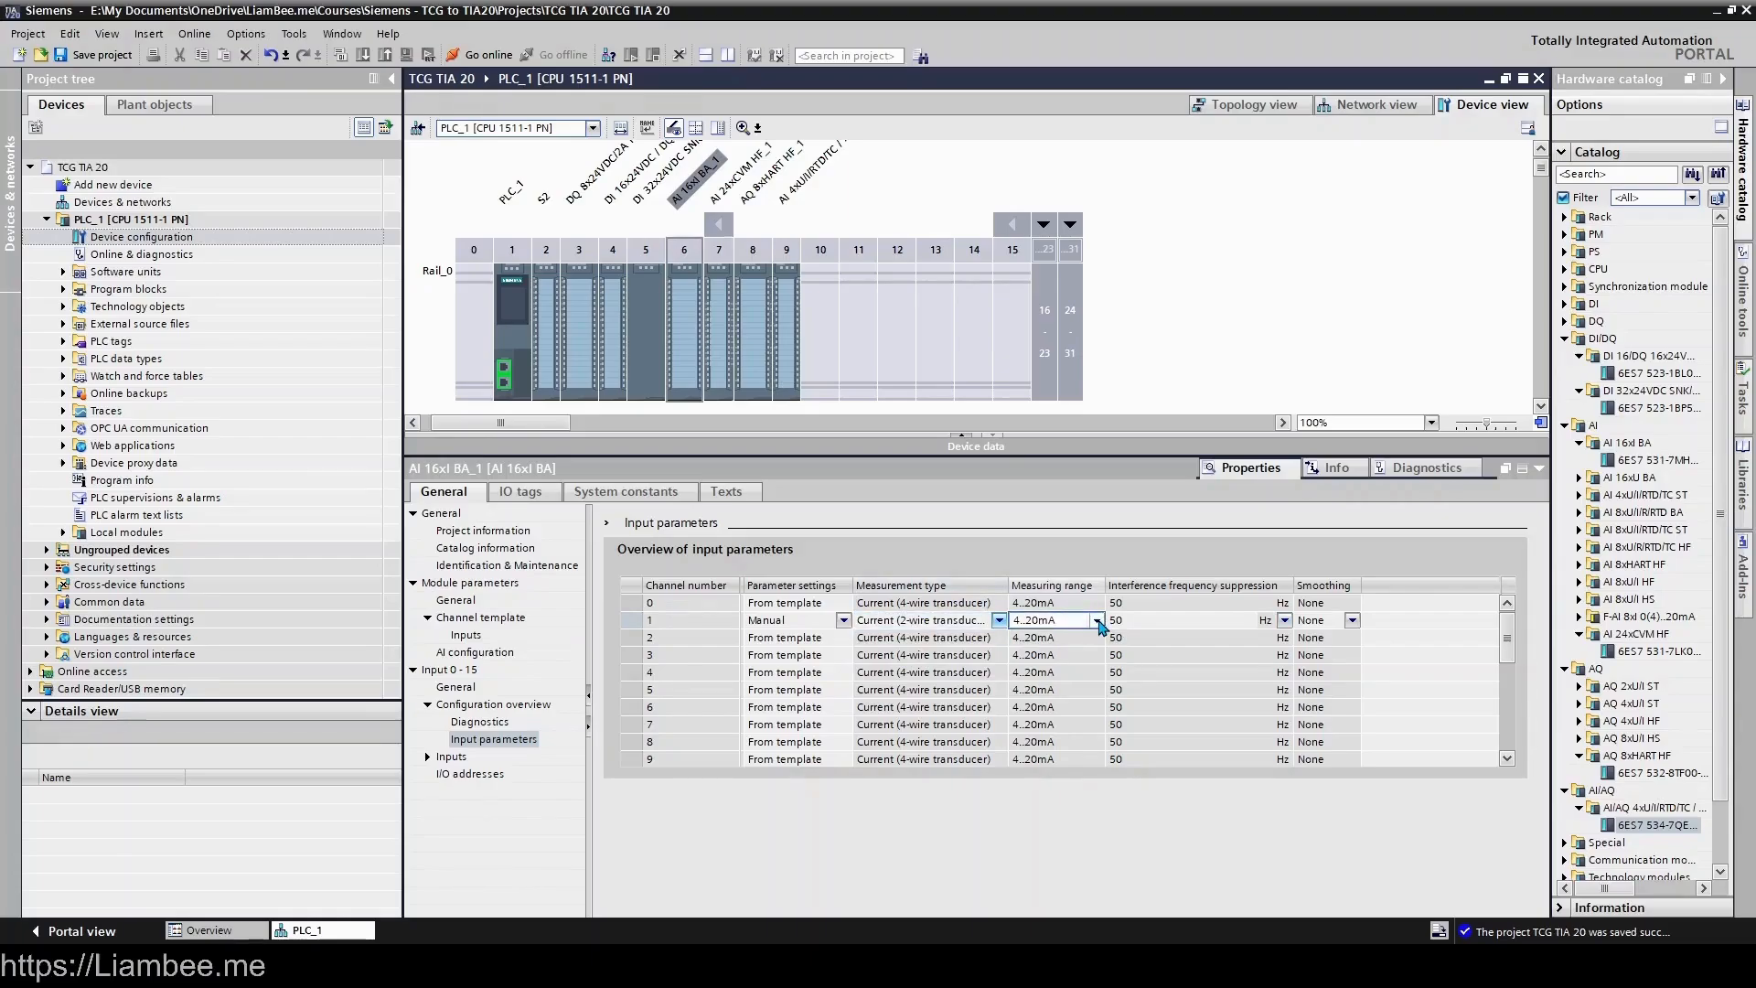
{"action": "left_click", "coordinate": [1353, 624]}
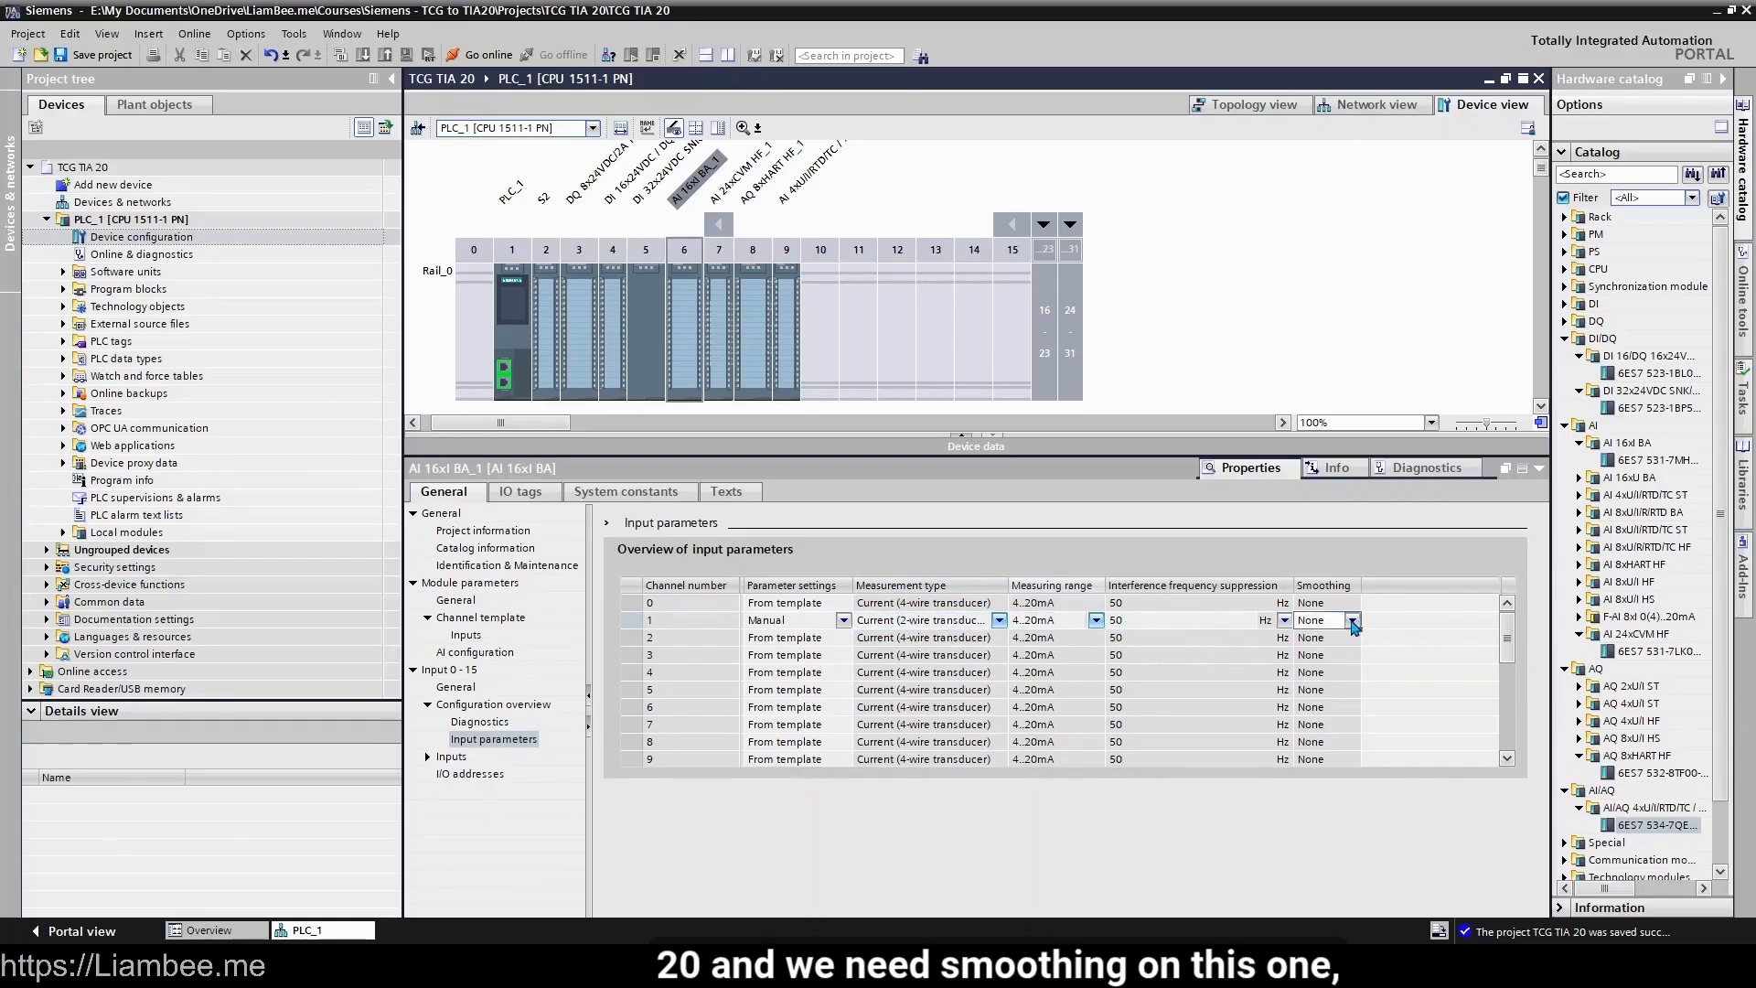
{"action": "left_click", "coordinate": [1353, 622]}
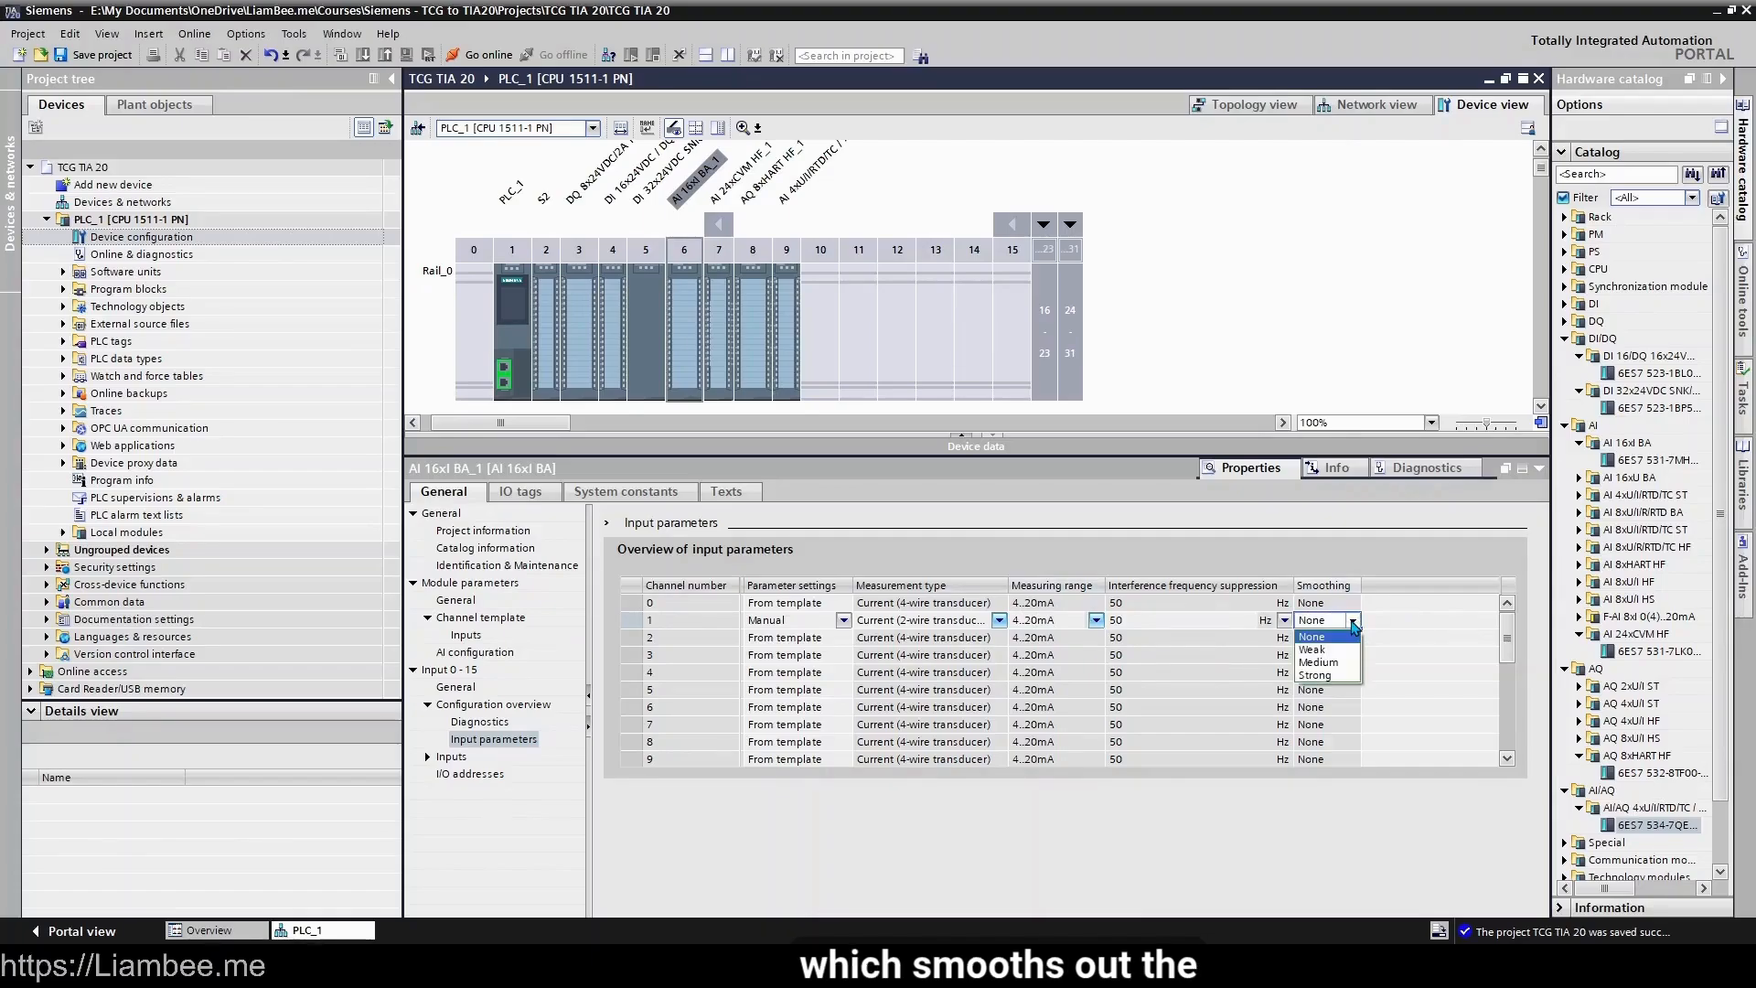
{"action": "left_click", "coordinate": [1345, 662]}
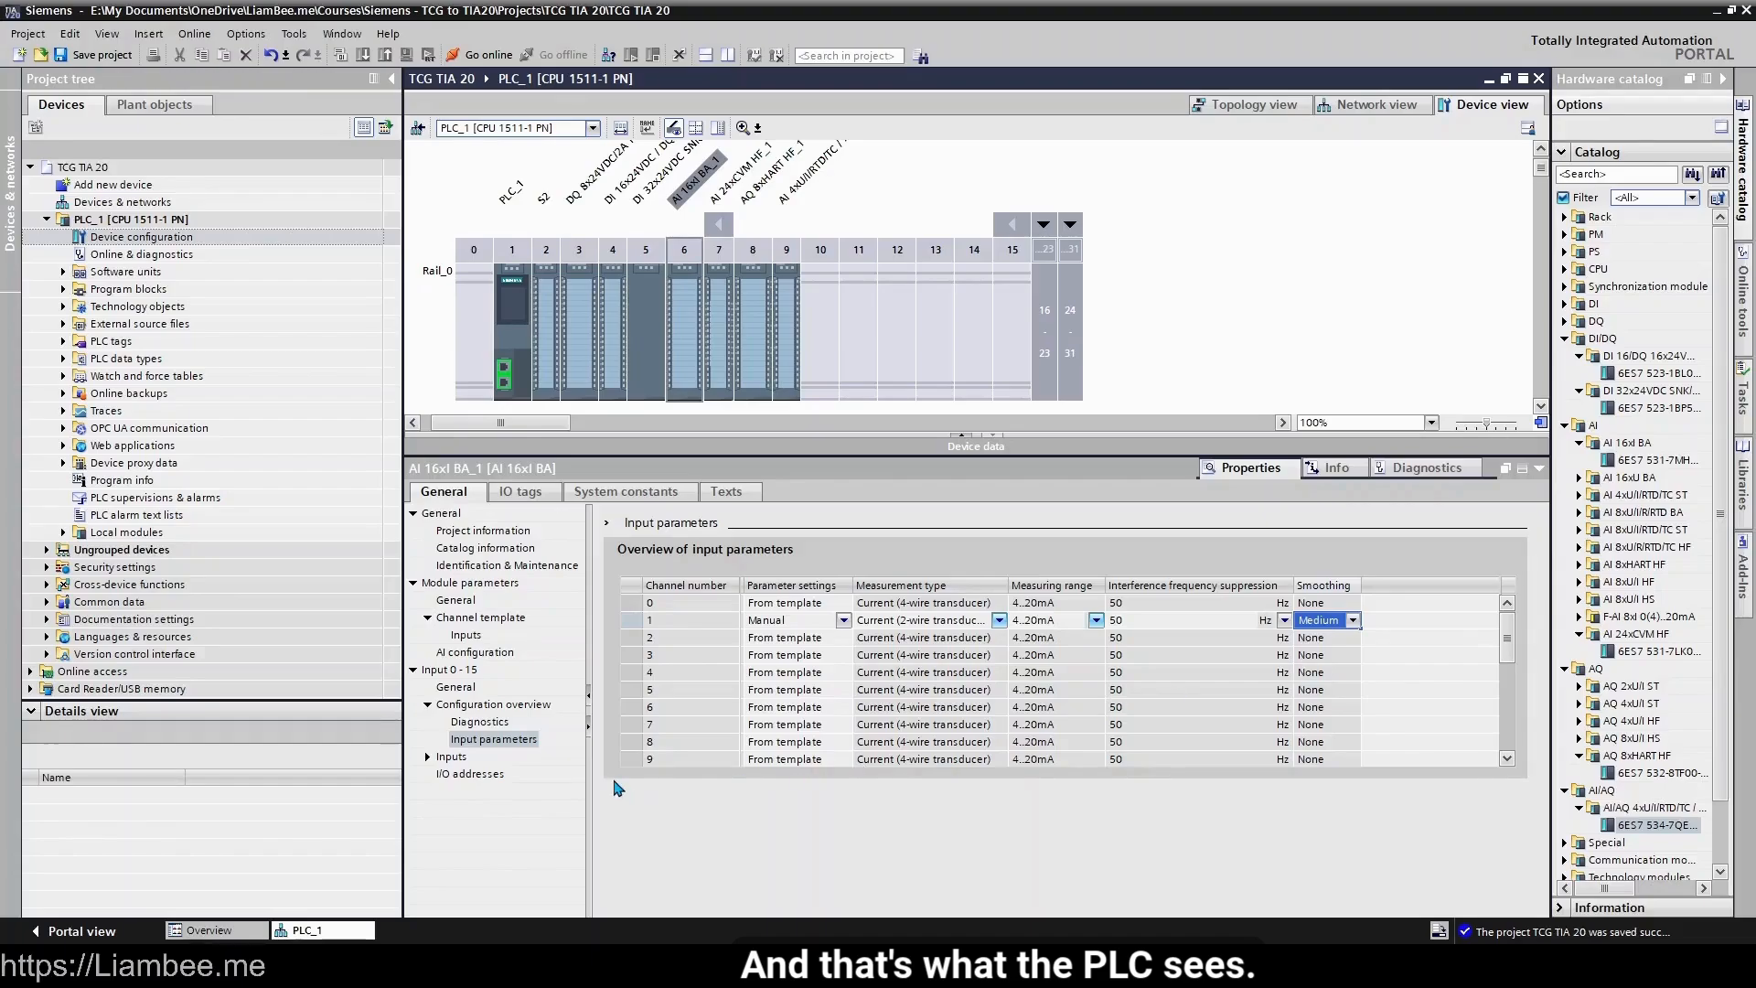
- Examine channel 0's individual parameter settings, measuring options and hardware interrupt limits
{"action": "left_click", "coordinate": [427, 756]}
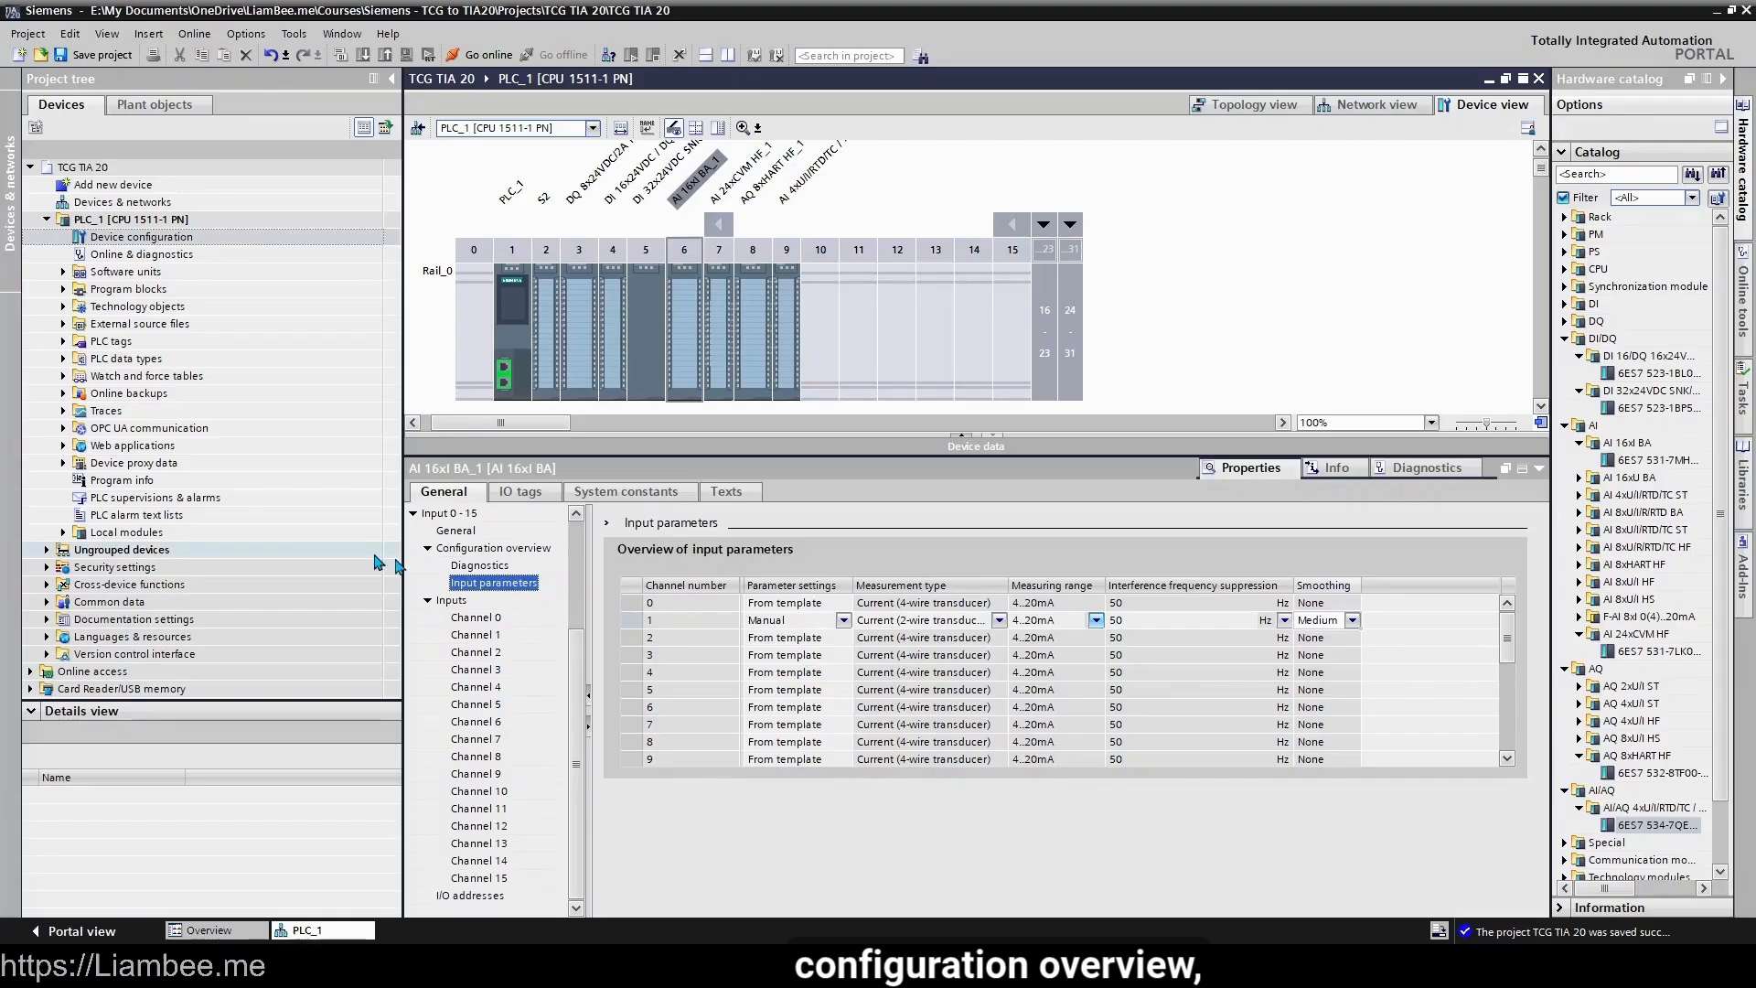
{"action": "left_click", "coordinate": [483, 619]}
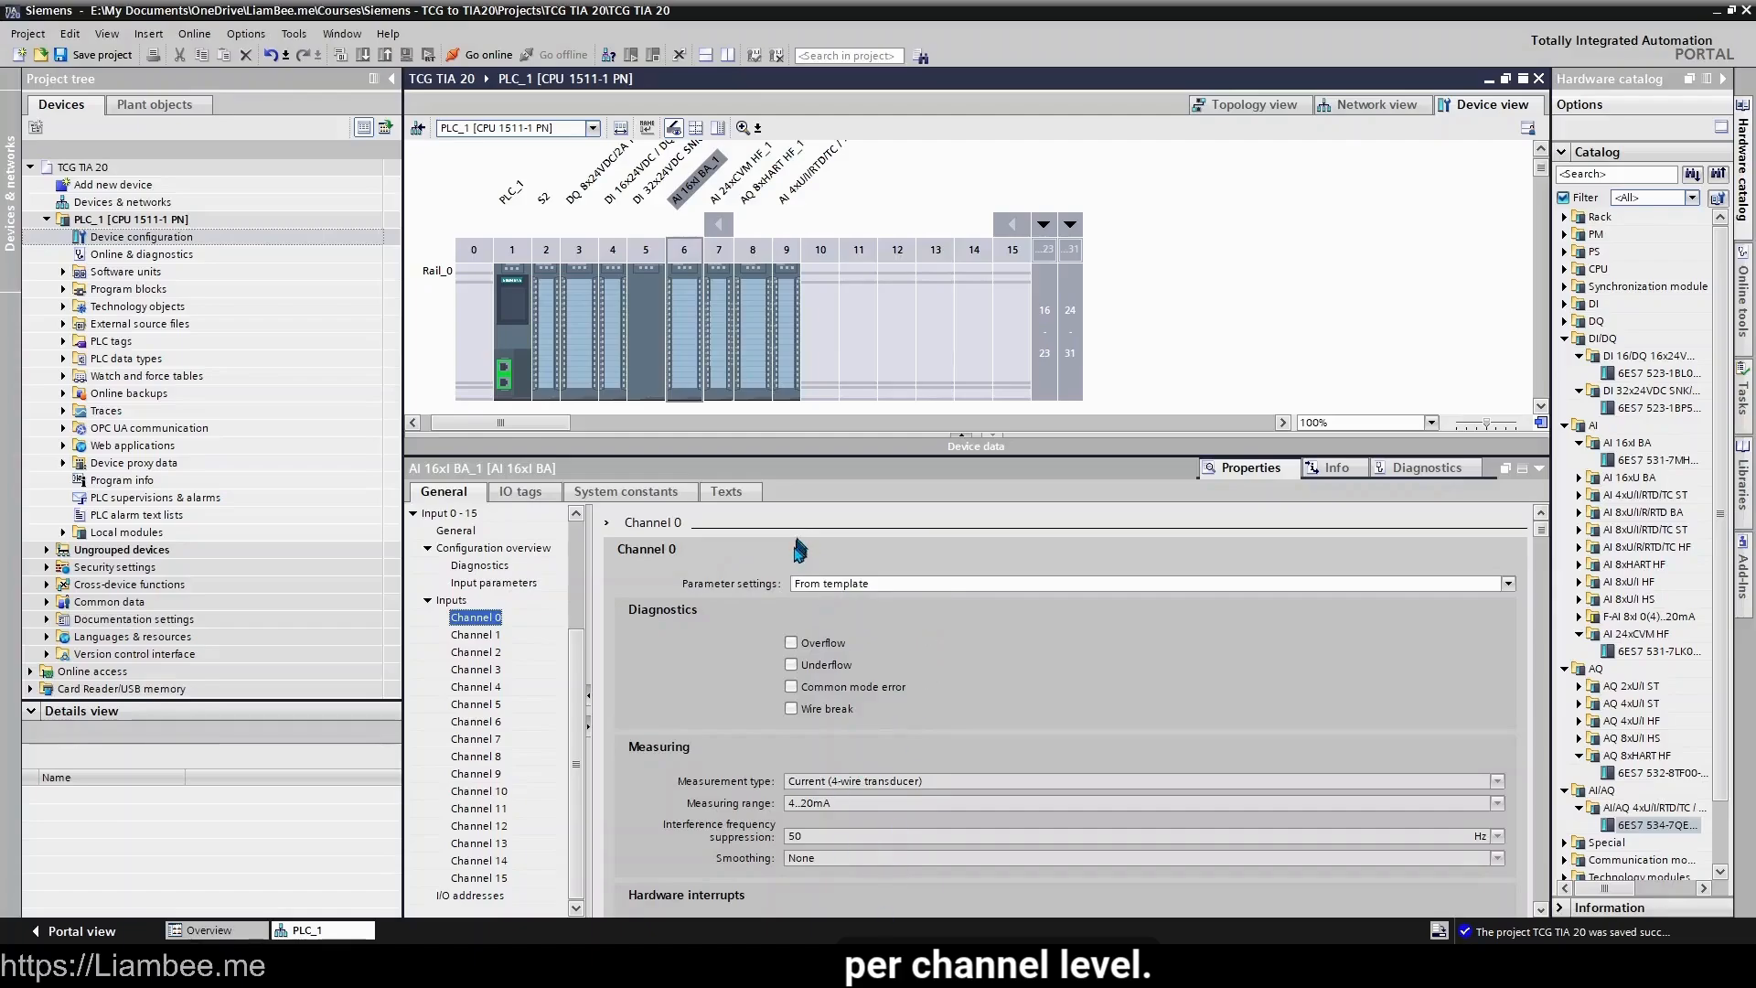
{"action": "scroll", "coordinate": [1098, 769], "scroll_direction": "down", "scroll_amount": 4}
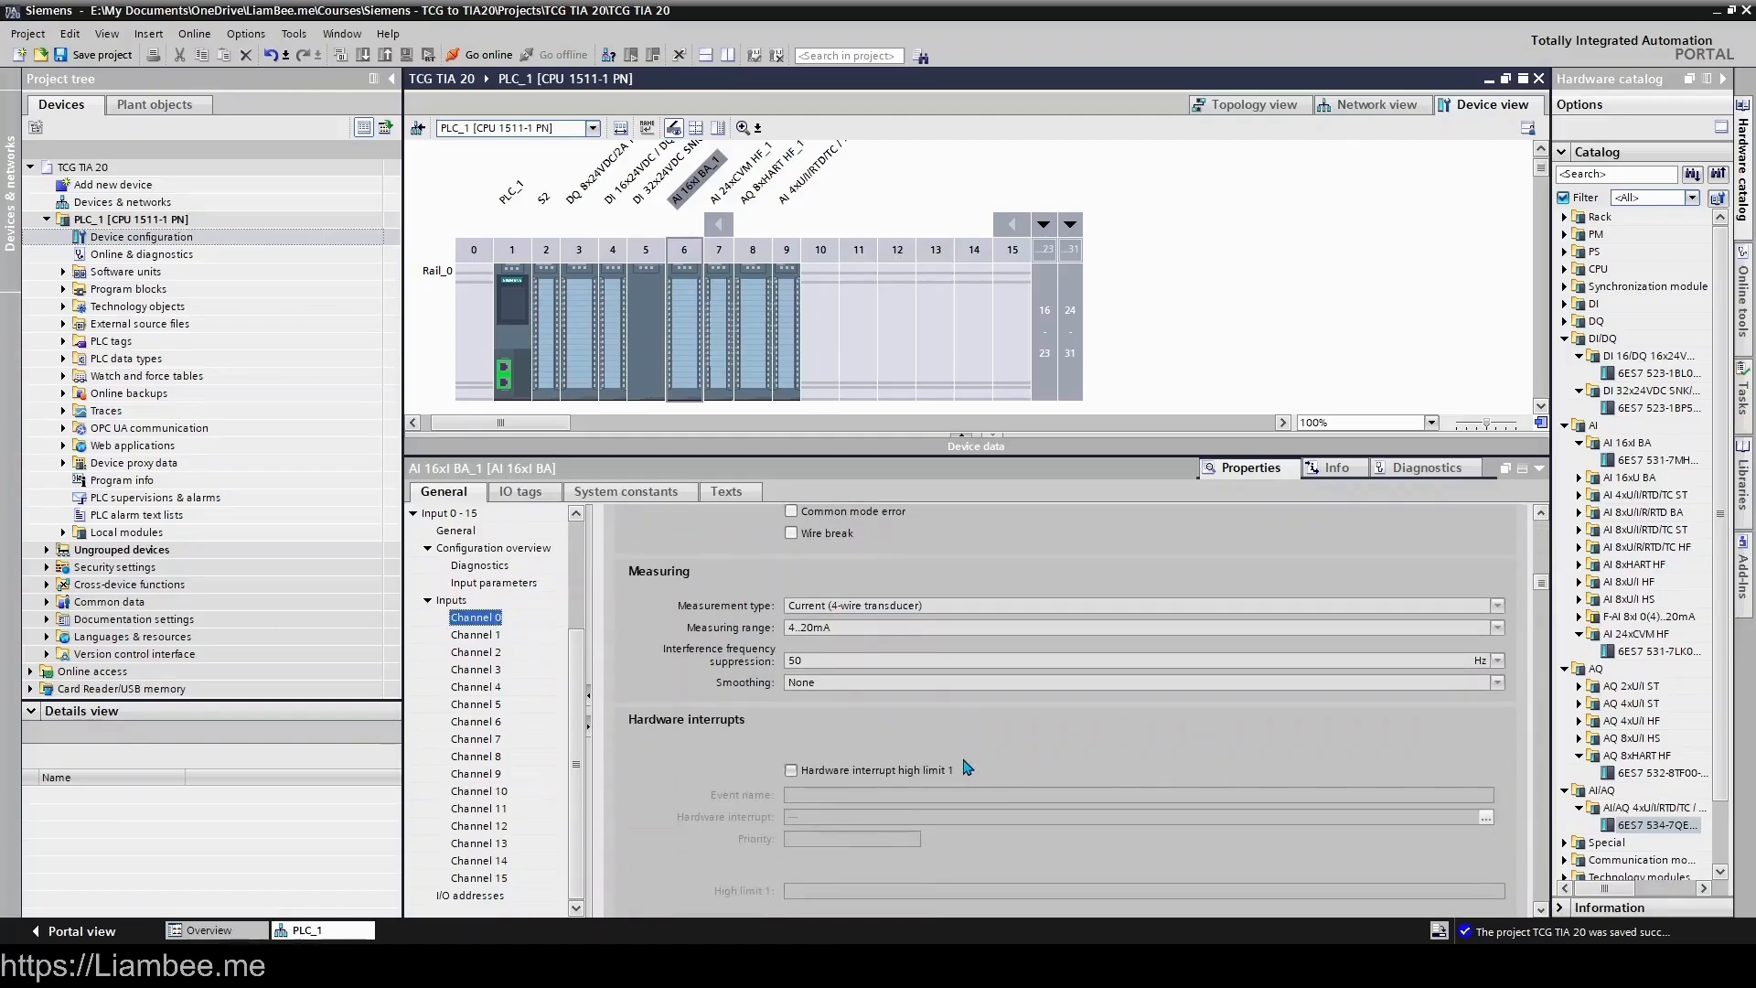
{"action": "scroll", "coordinate": [967, 769], "scroll_direction": "down", "scroll_amount": 10}
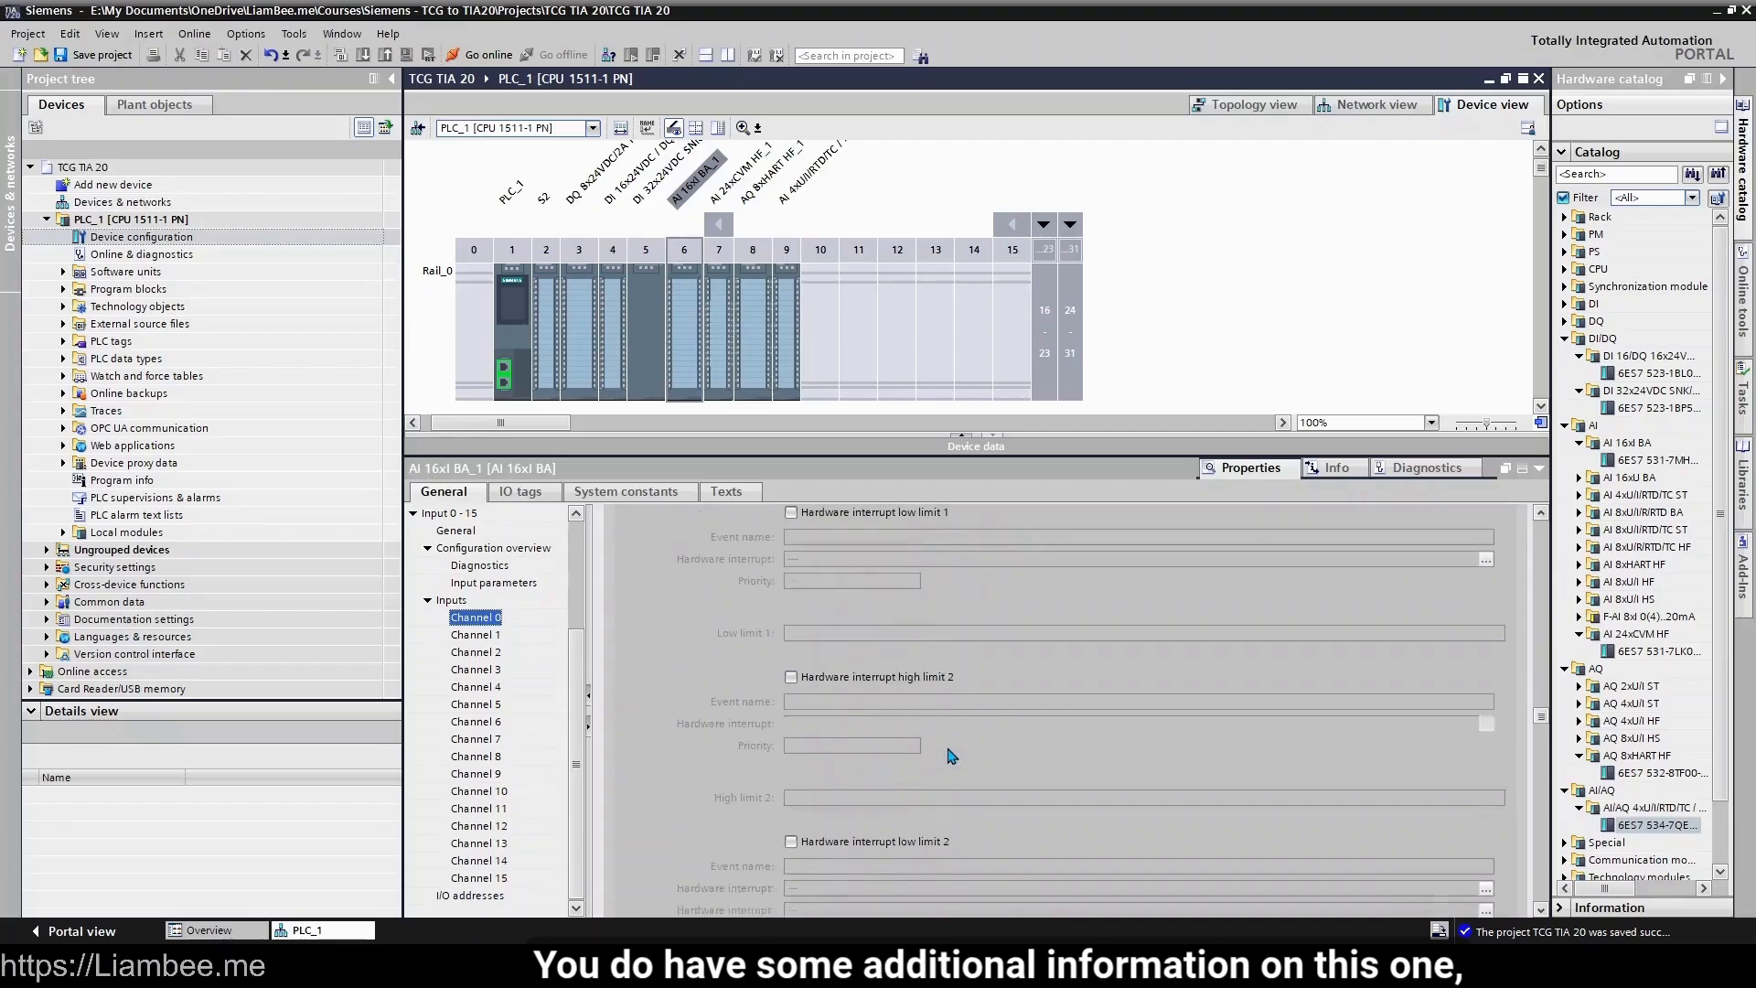
{"action": "scroll", "coordinate": [952, 756], "scroll_direction": "up", "scroll_amount": 6}
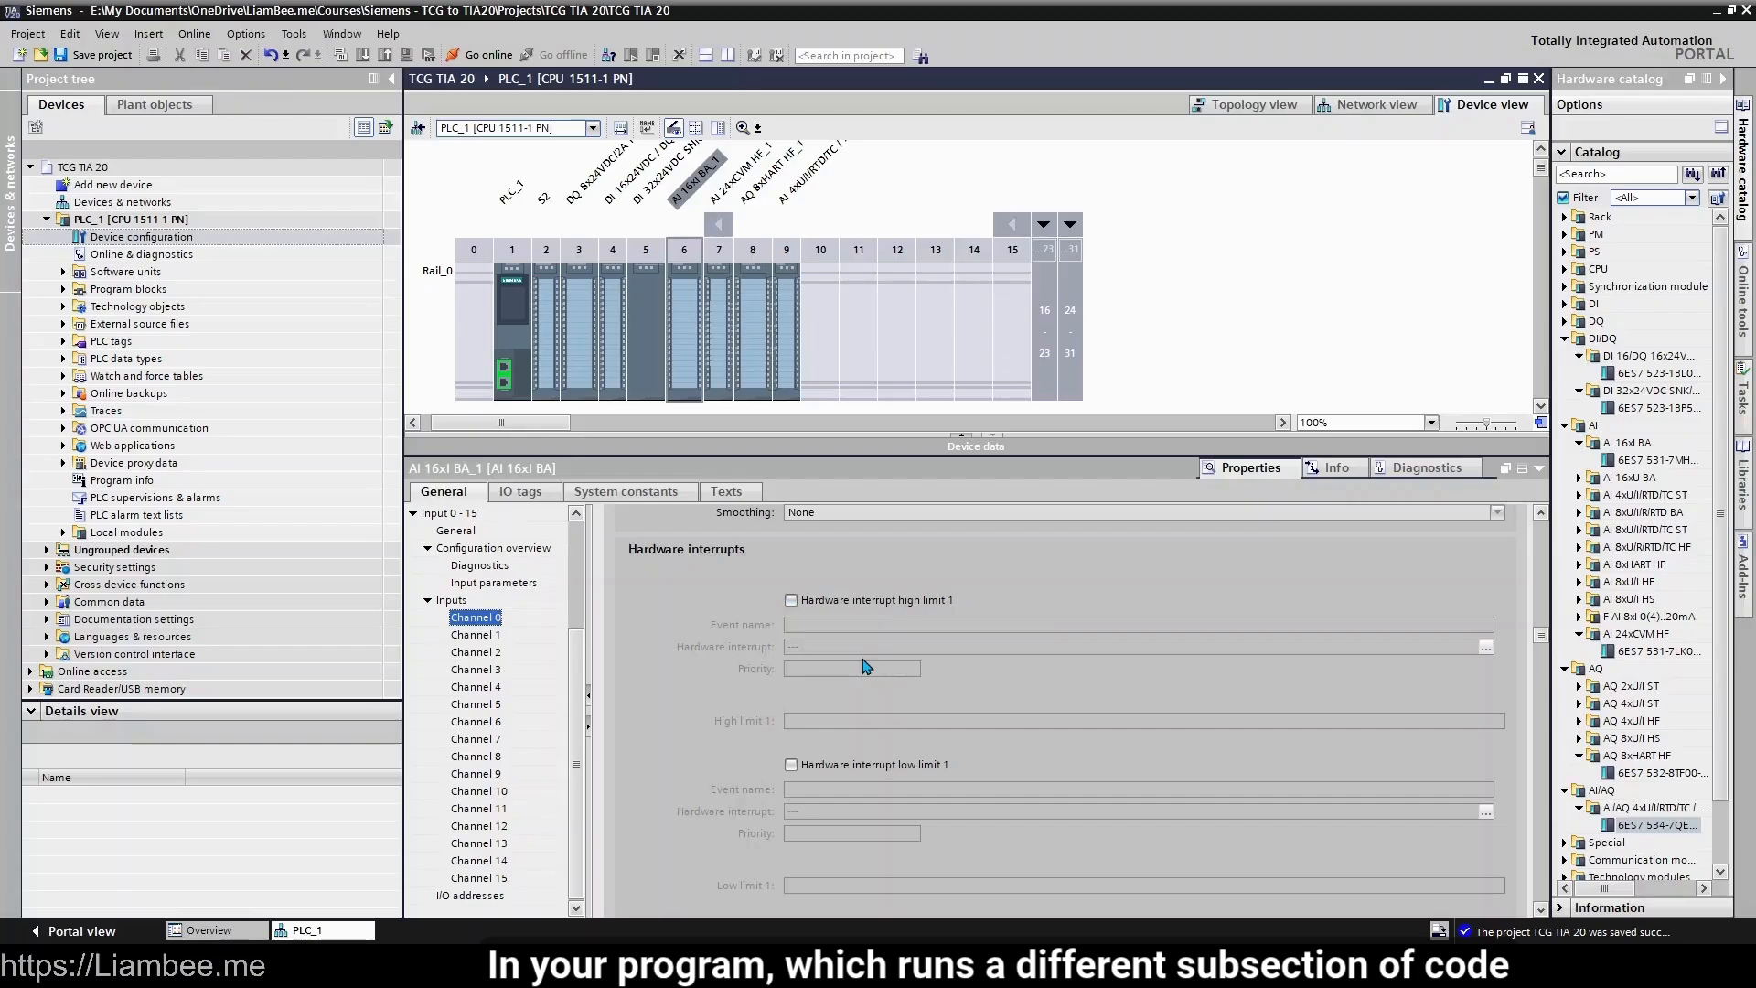
- Enable hardware interrupt high limit 1 for channel 0 and view the hardware interrupt selection without assigning one
{"action": "left_click", "coordinate": [791, 601]}
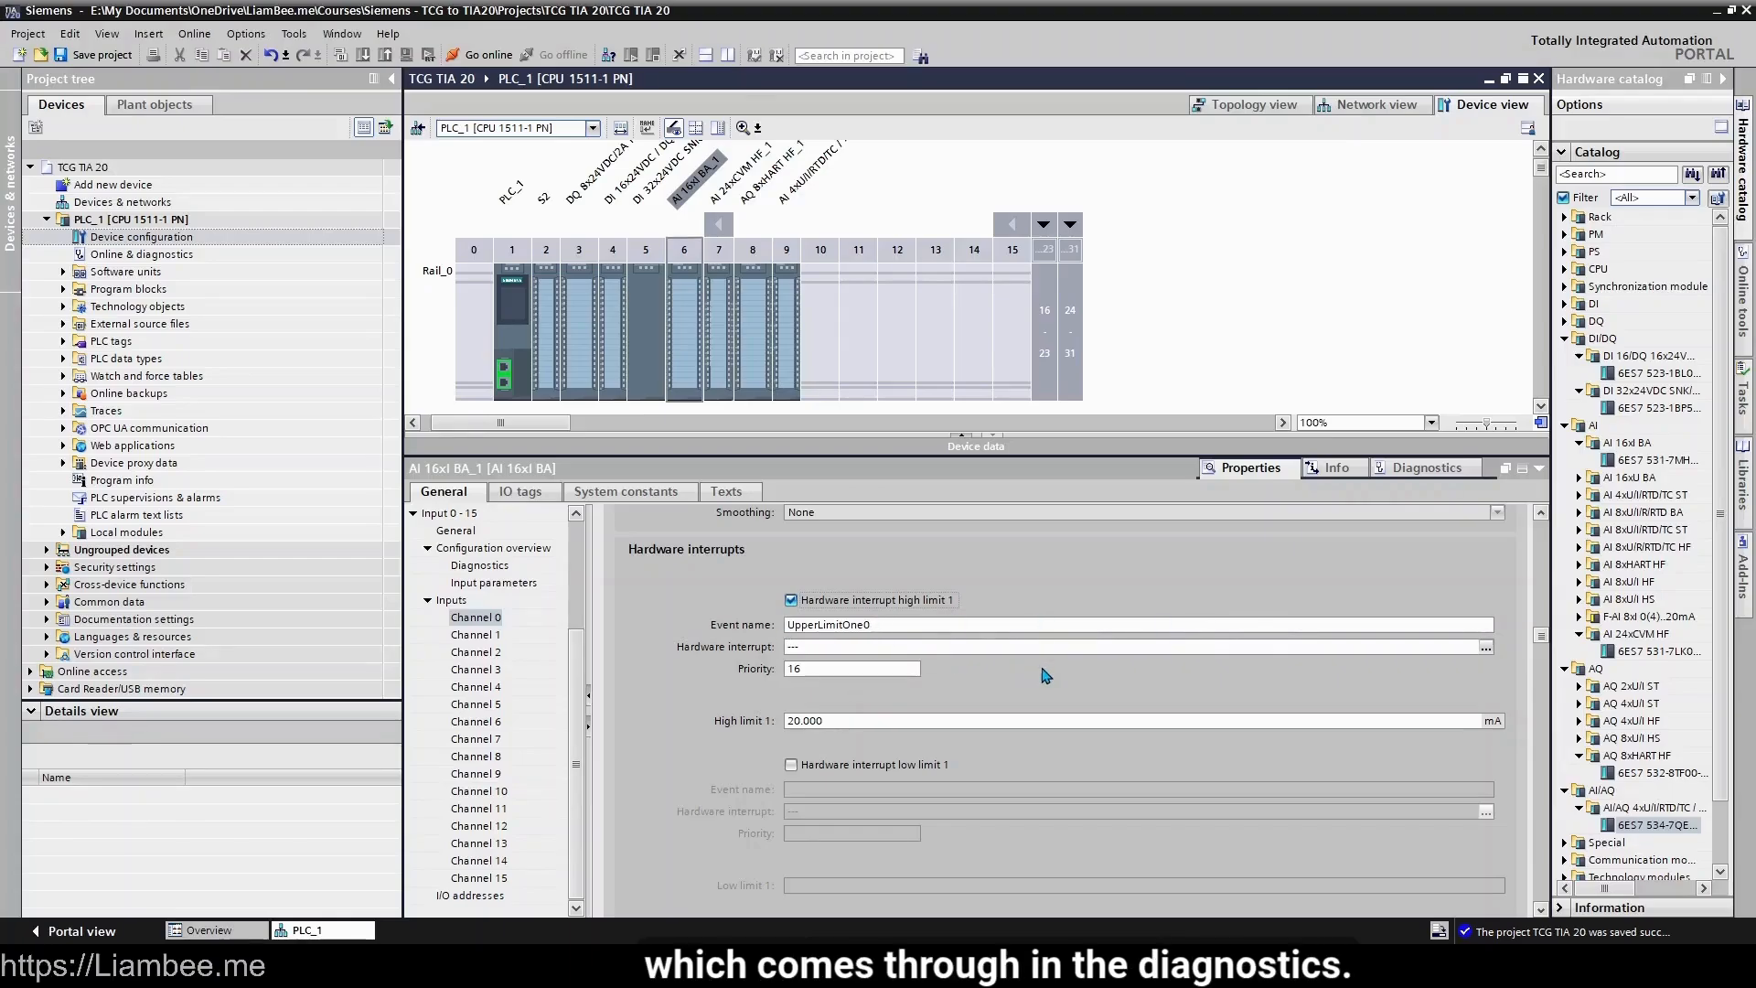
{"action": "left_click", "coordinate": [1463, 648]}
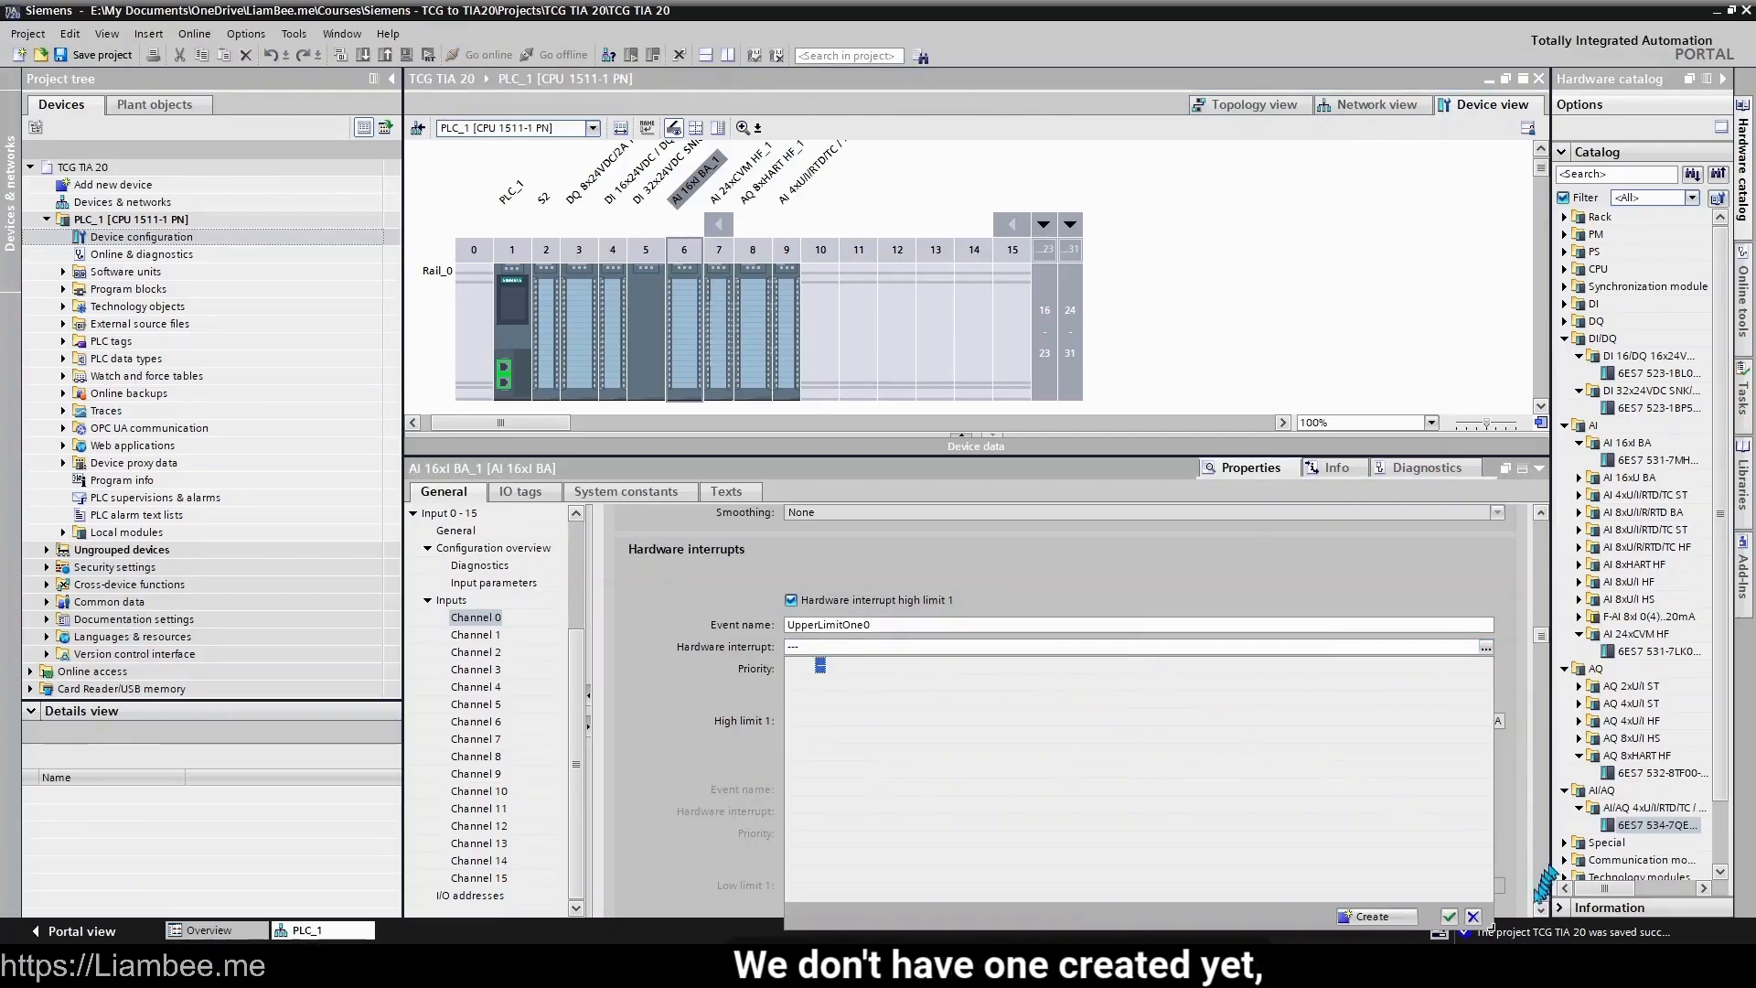
{"action": "left_click", "coordinate": [1472, 916]}
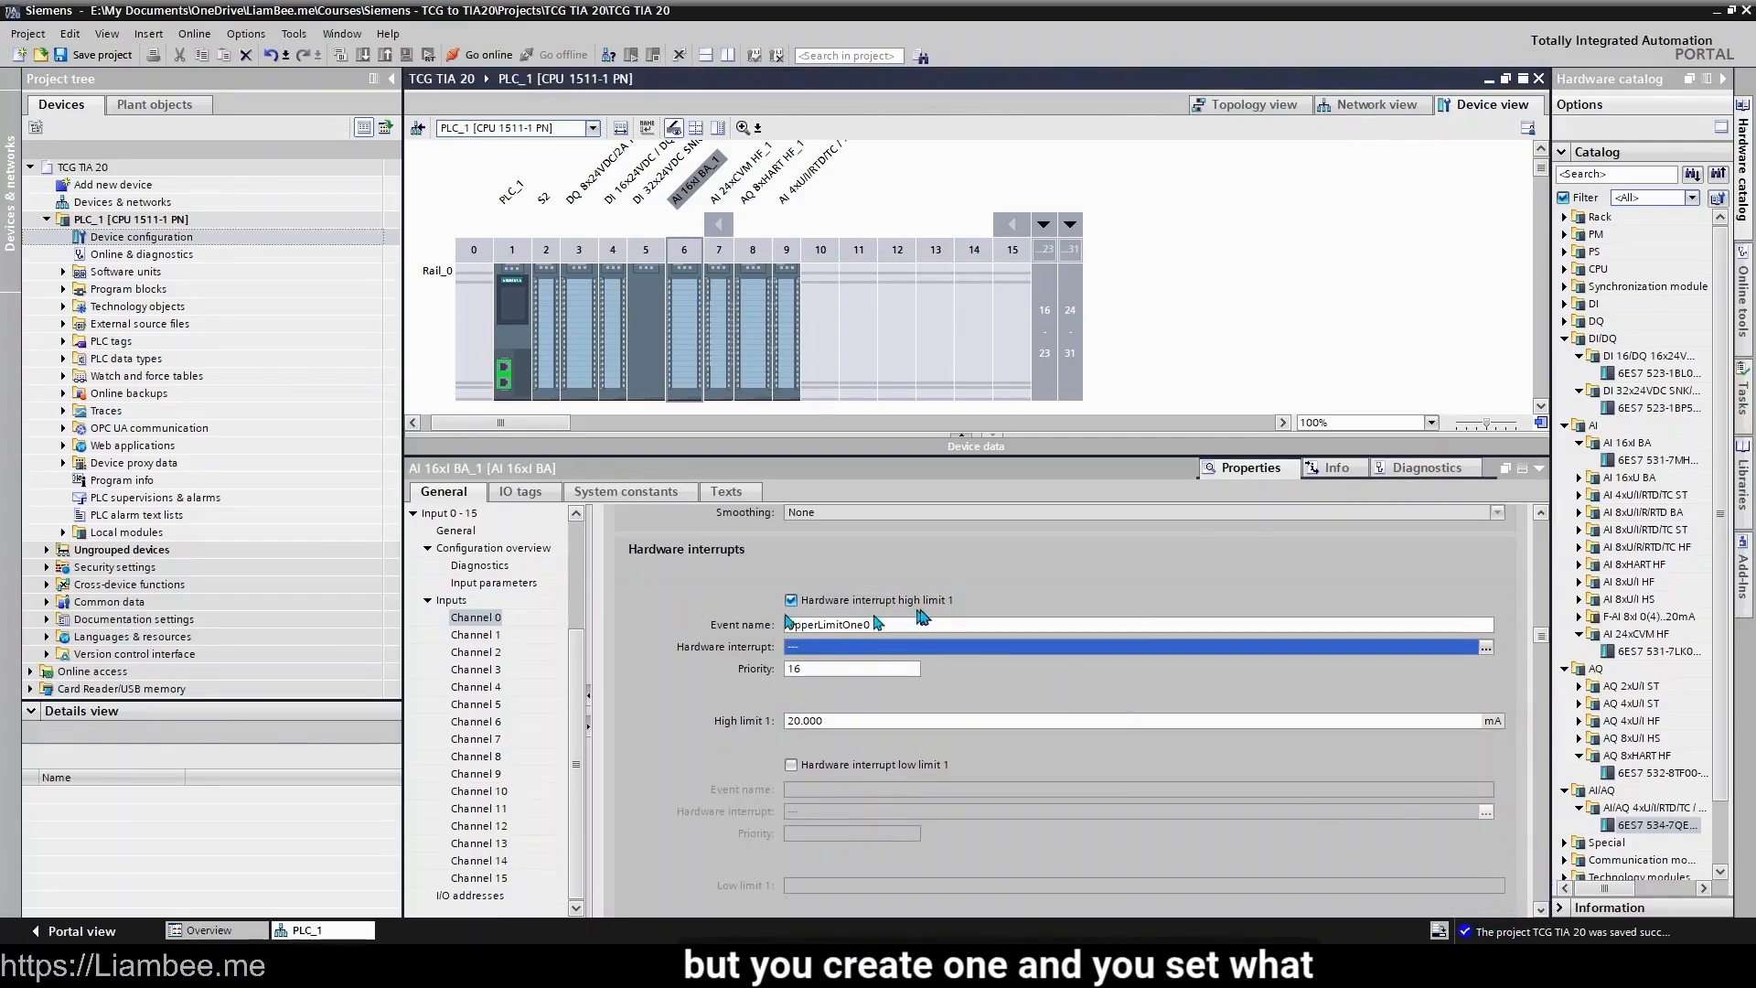
- Check channel 0's high limit 1 field and the slot 6 analog input module's I/O addresses
{"action": "left_click", "coordinate": [883, 720]}
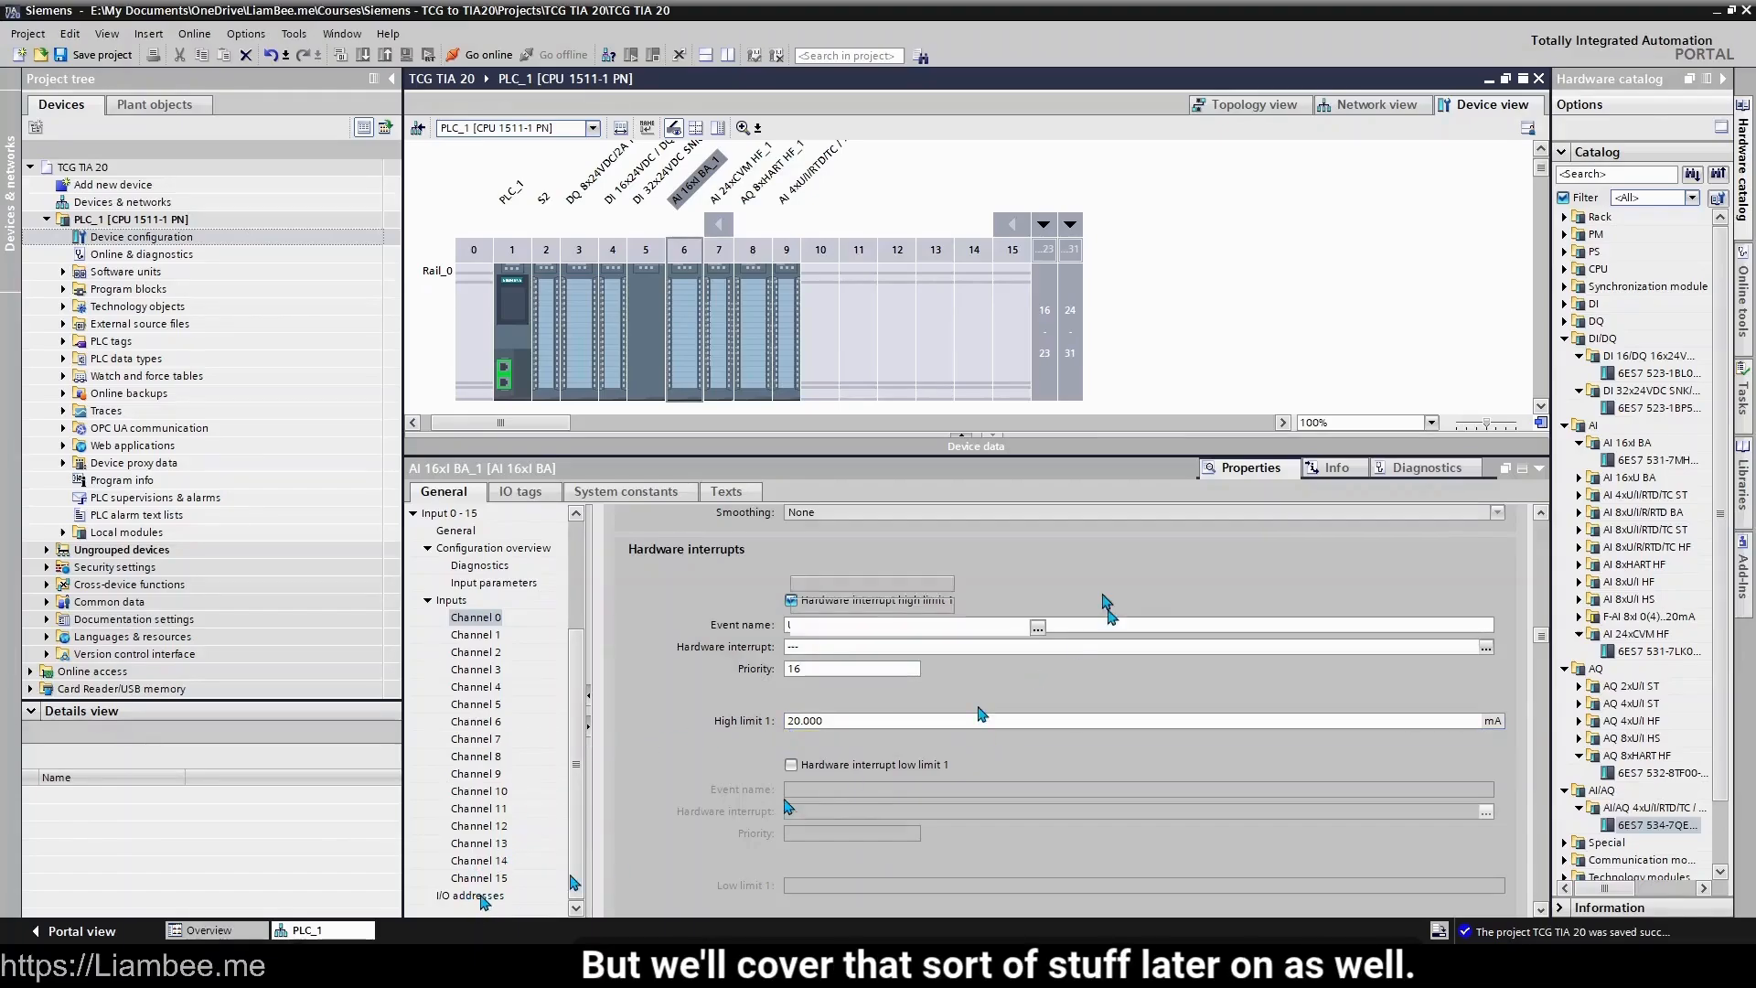
{"action": "left_click", "coordinate": [470, 895]}
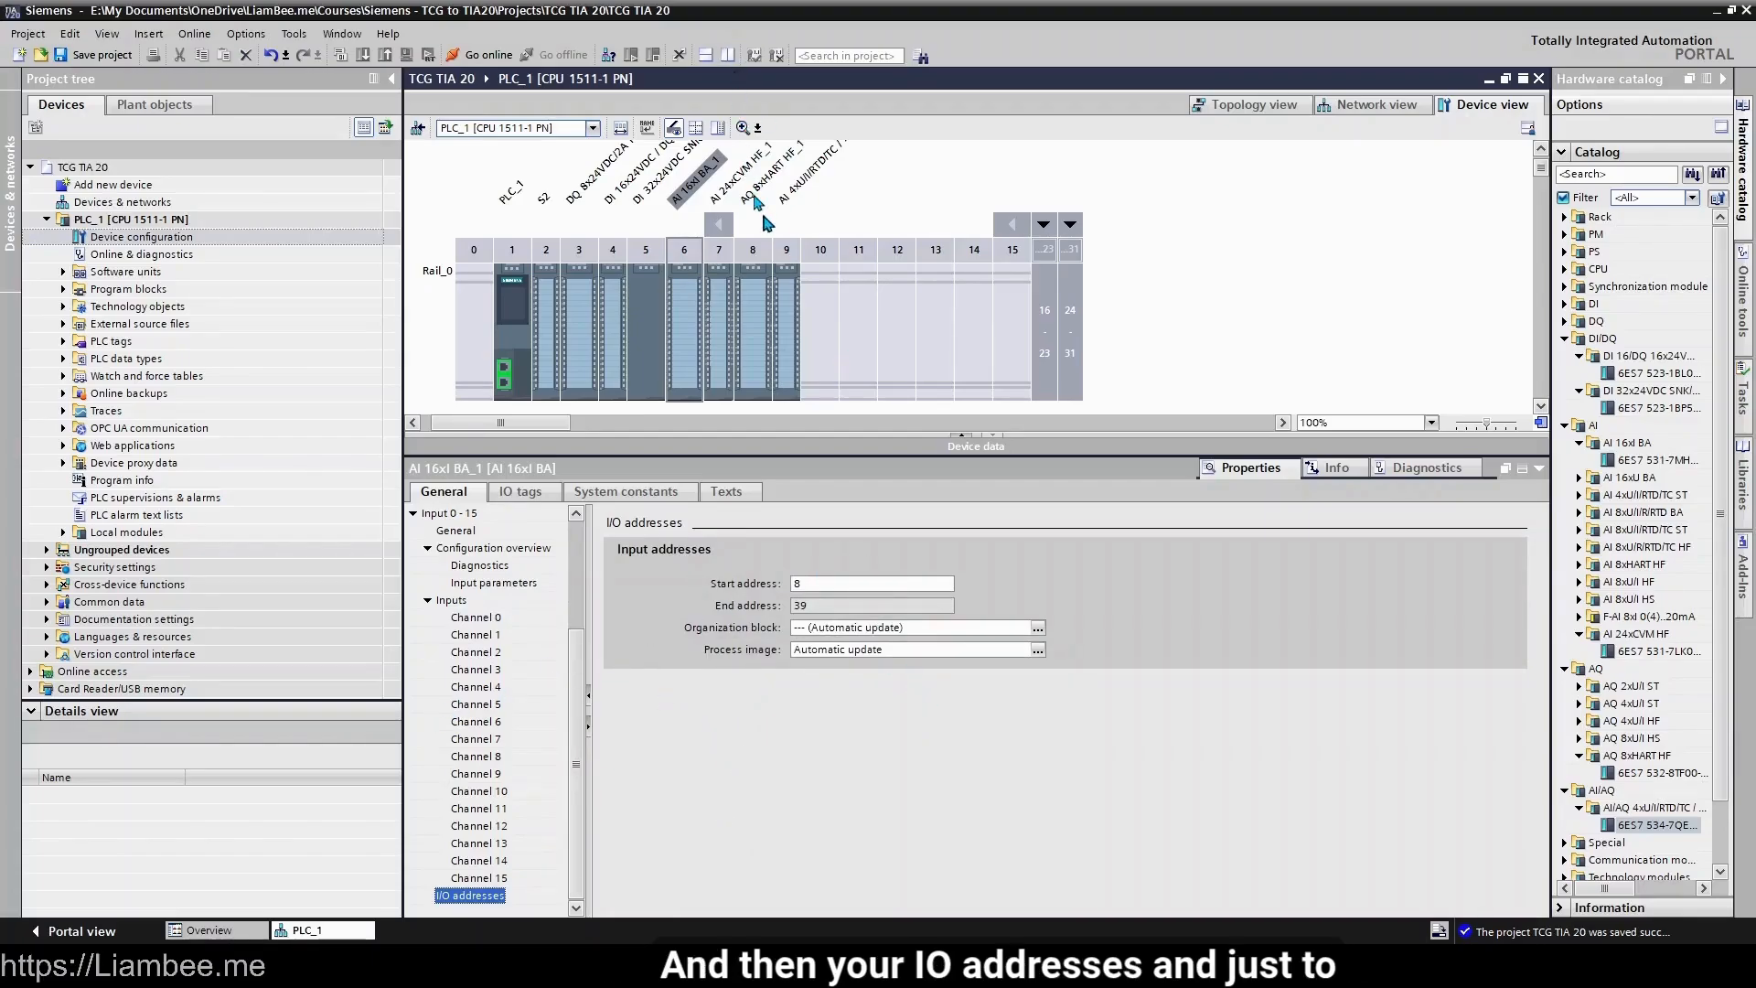
- Enable Value status in the AQ configuration of the slot 8 AQ 8xHART HF module
{"action": "left_click", "coordinate": [752, 372]}
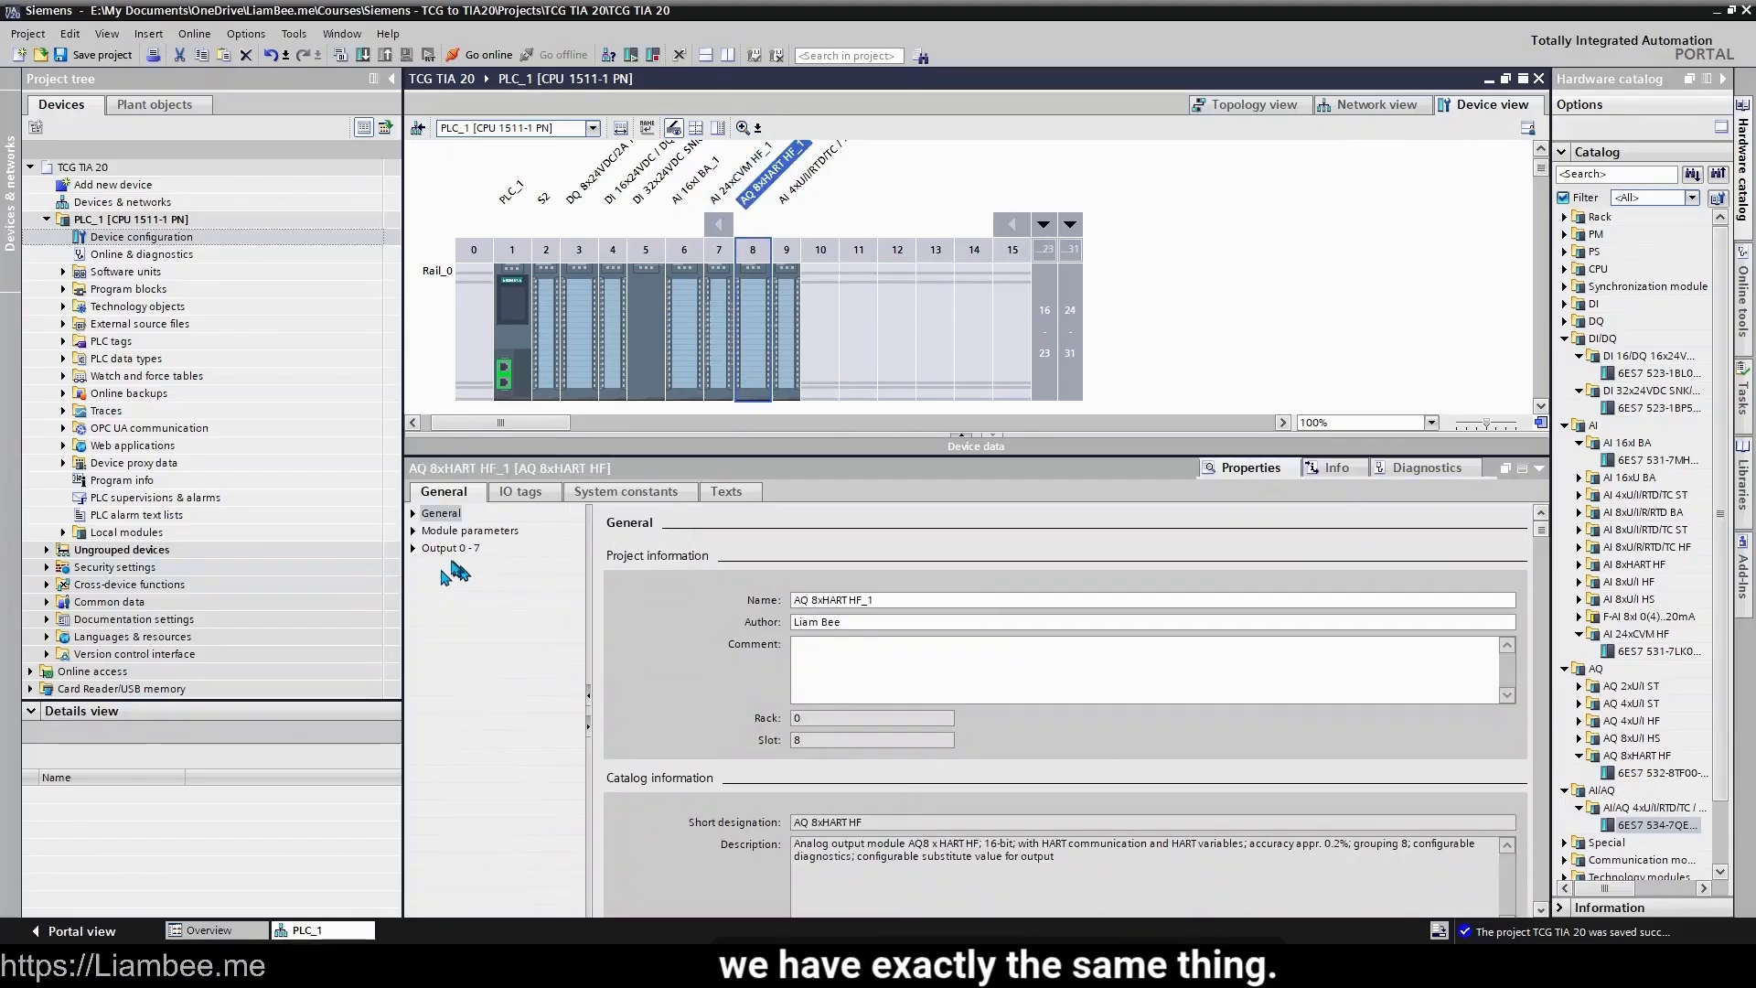
{"action": "left_click", "coordinate": [412, 549]}
{"action": "left_click", "coordinate": [413, 530]}
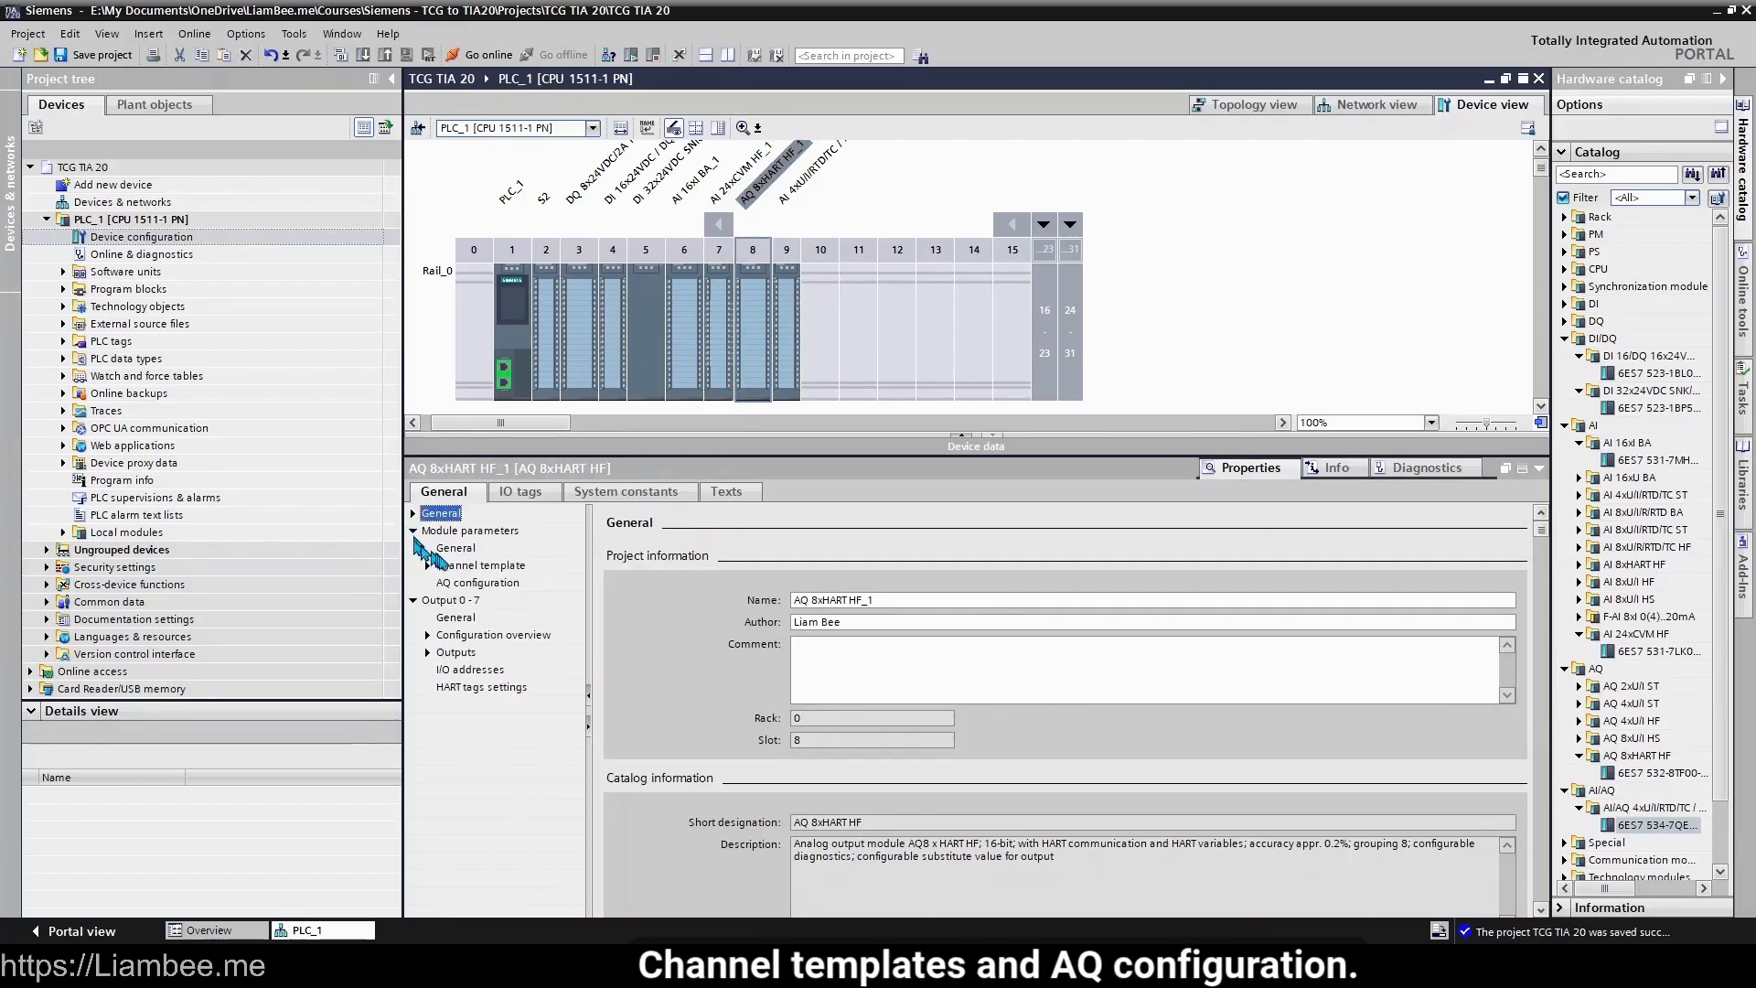
{"action": "left_click", "coordinate": [454, 567]}
{"action": "left_click", "coordinate": [476, 582]}
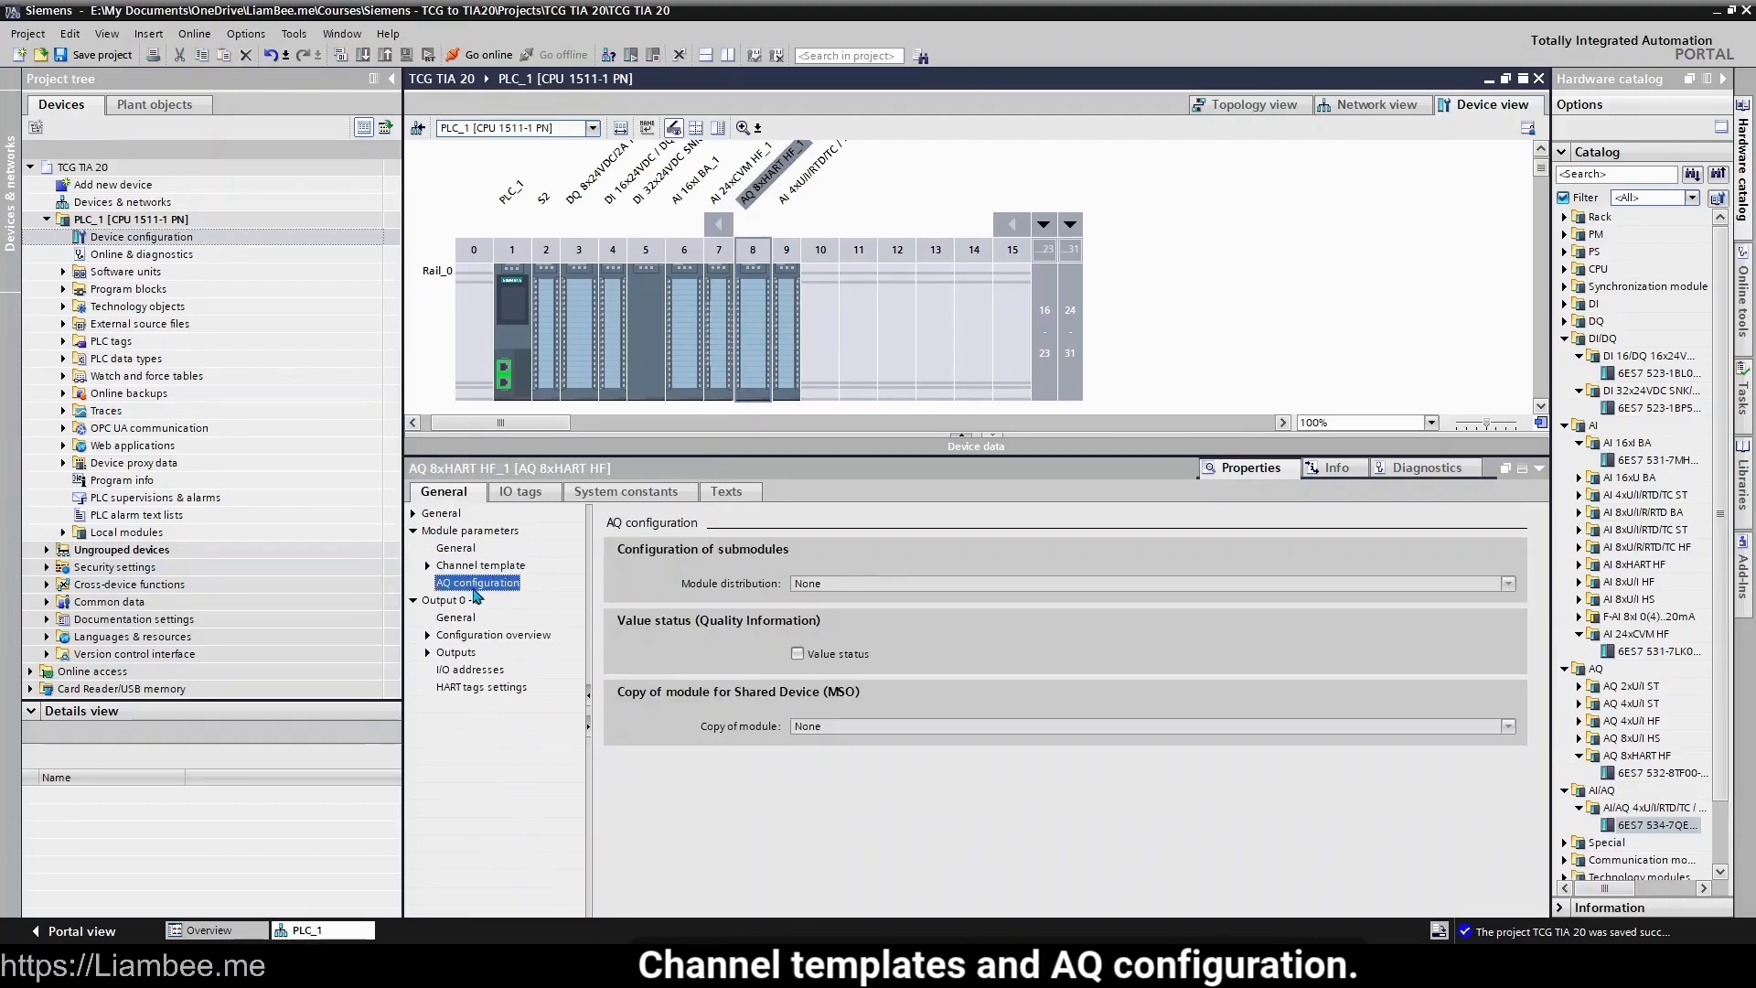
{"action": "left_click", "coordinate": [798, 655]}
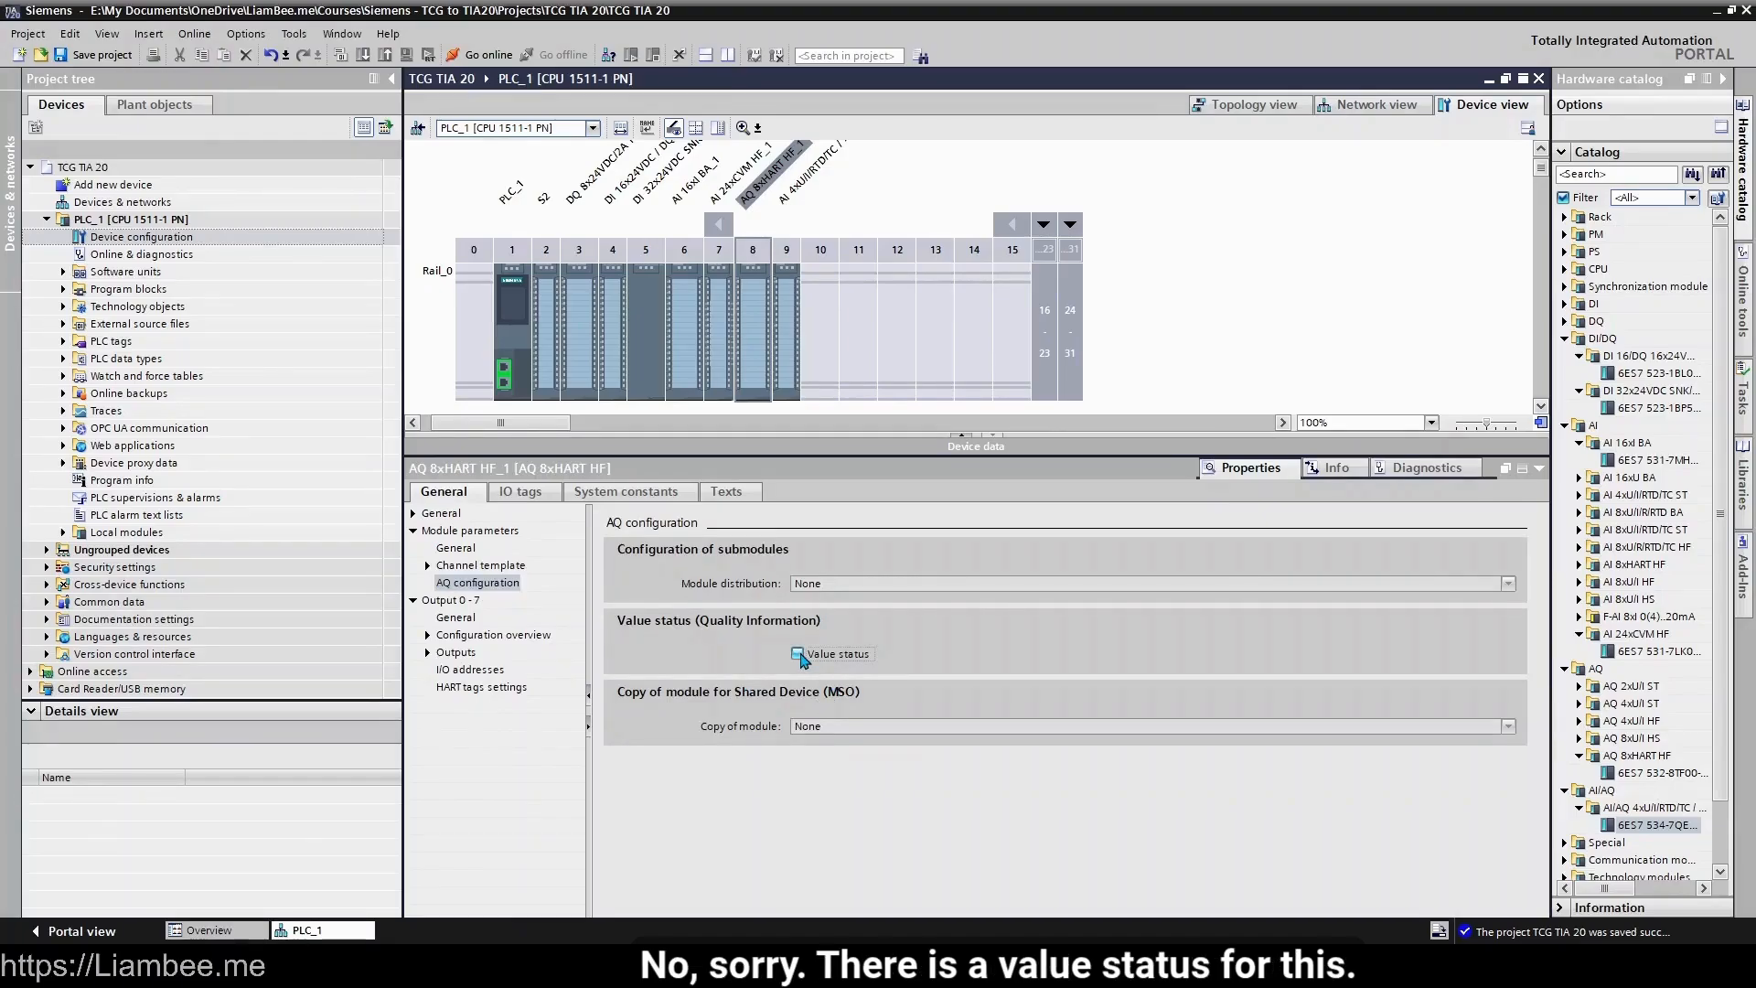
{"action": "left_click", "coordinate": [798, 654]}
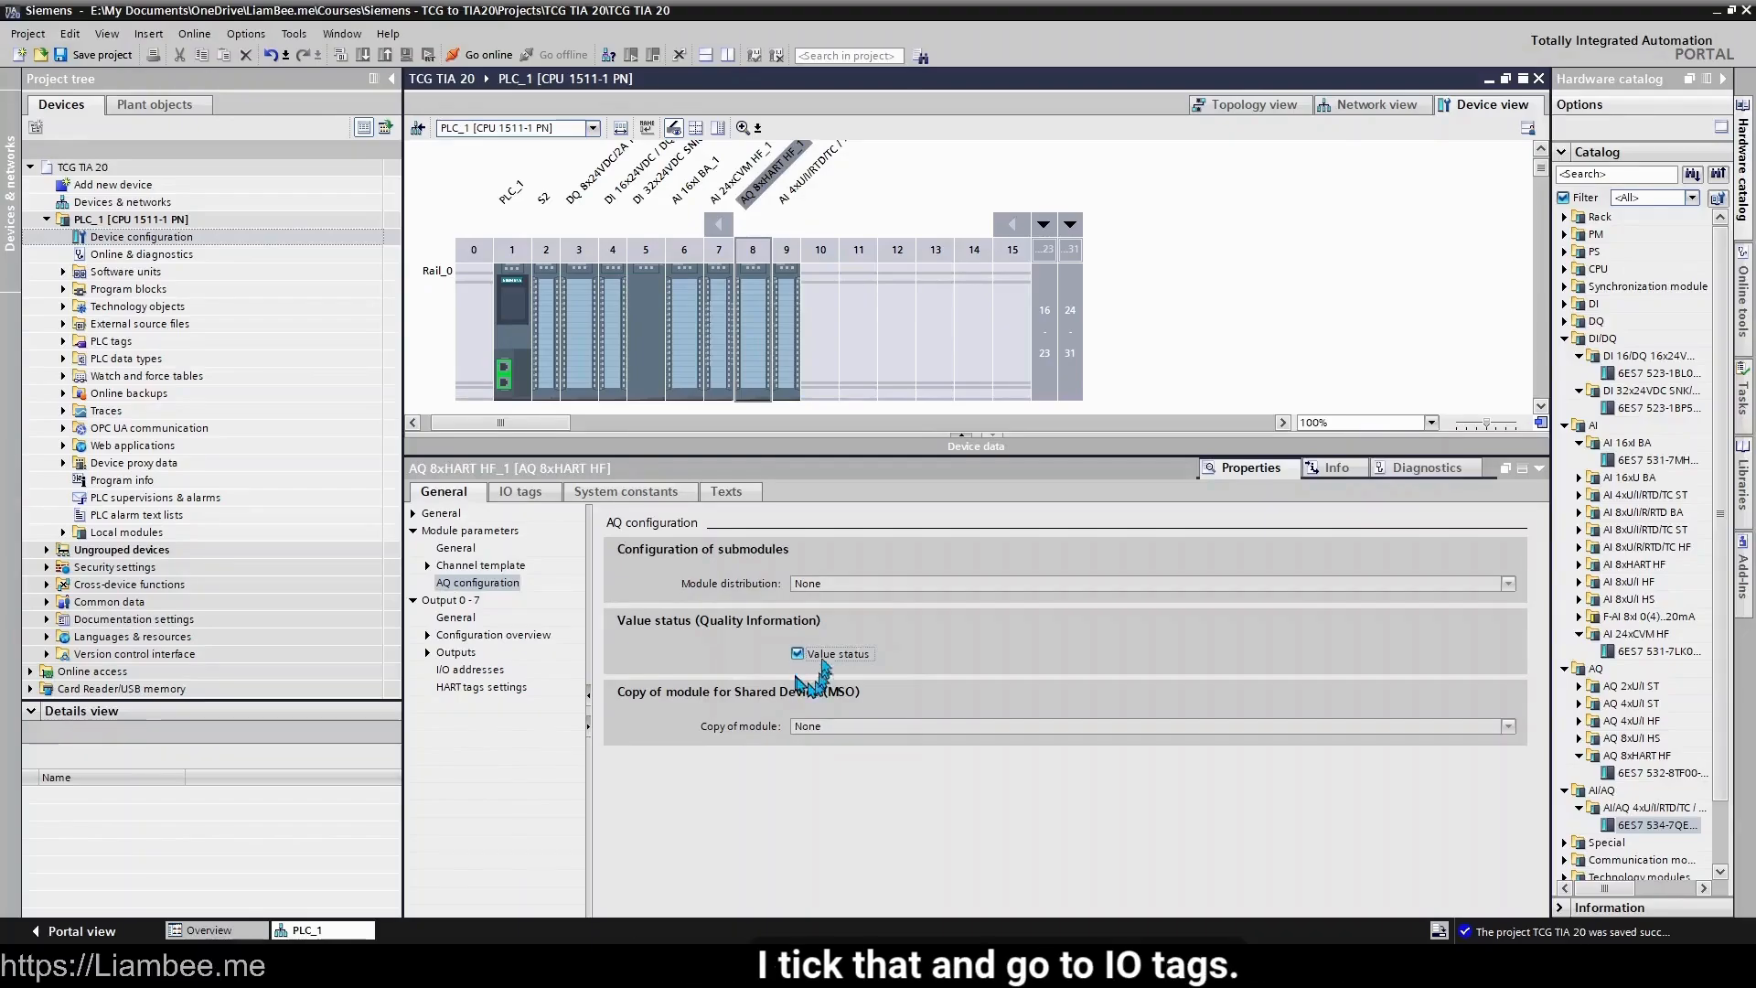
- Review the slot 8 module's IO tags, including the value status bits, and return to its general properties
{"action": "left_click", "coordinate": [538, 494]}
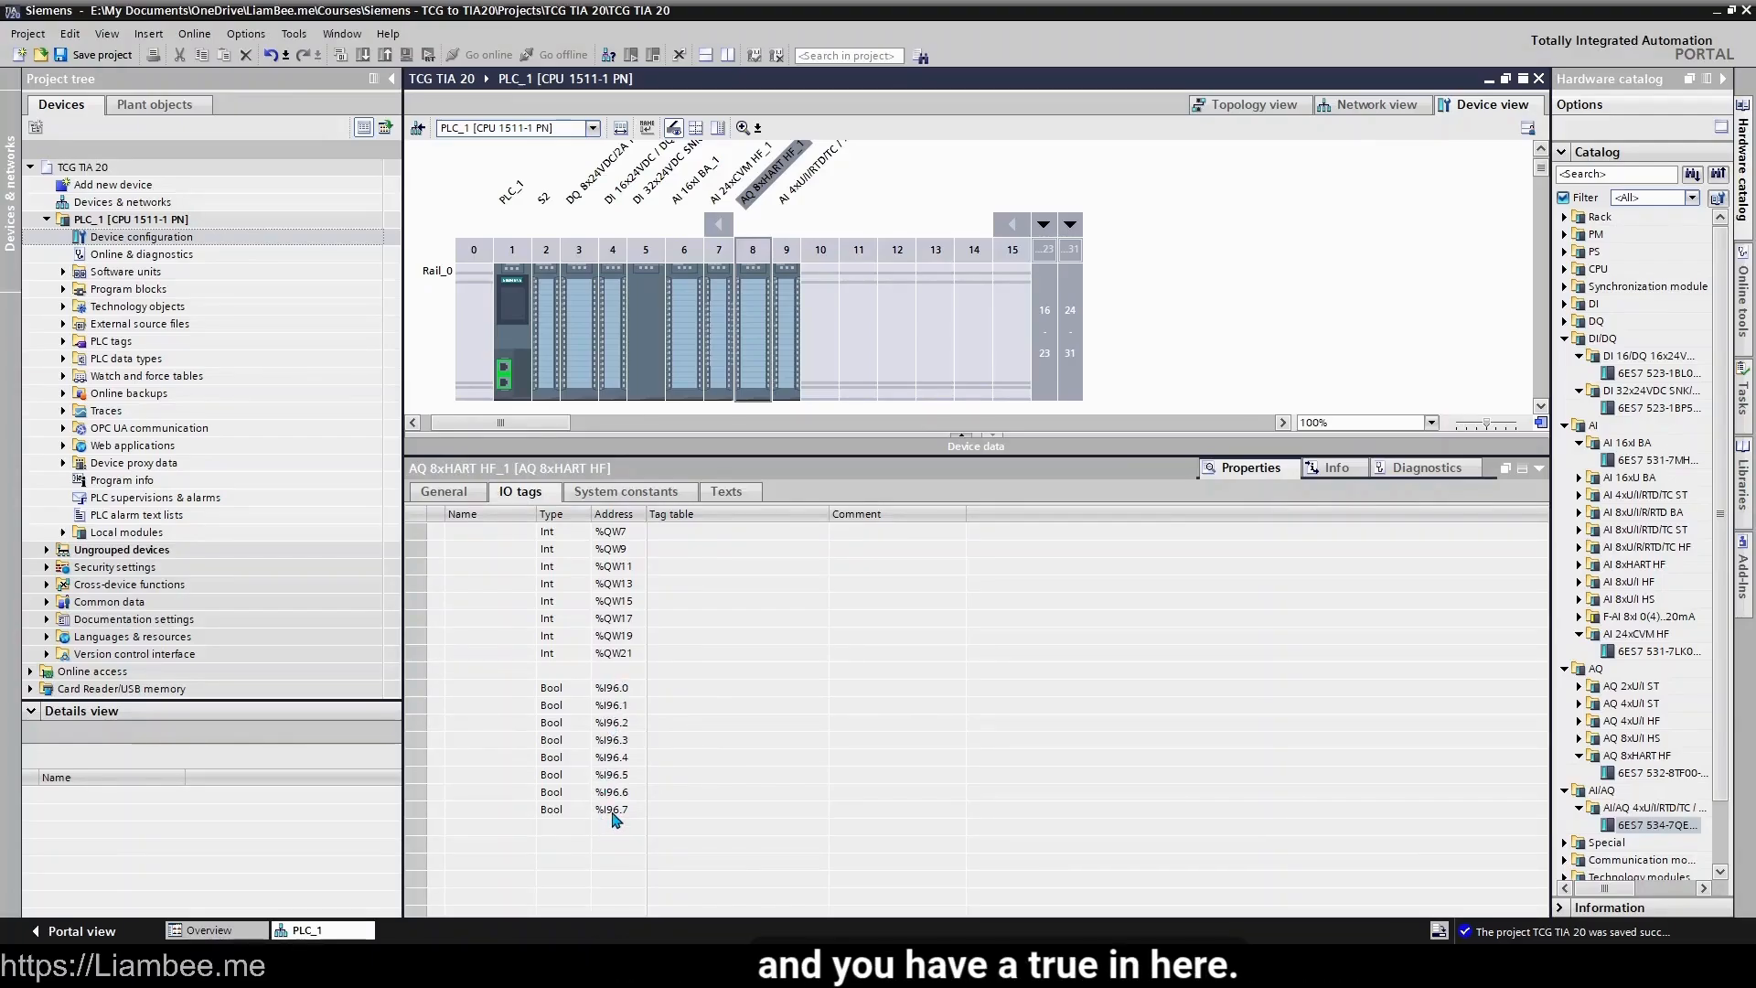
{"action": "left_click", "coordinate": [505, 688]}
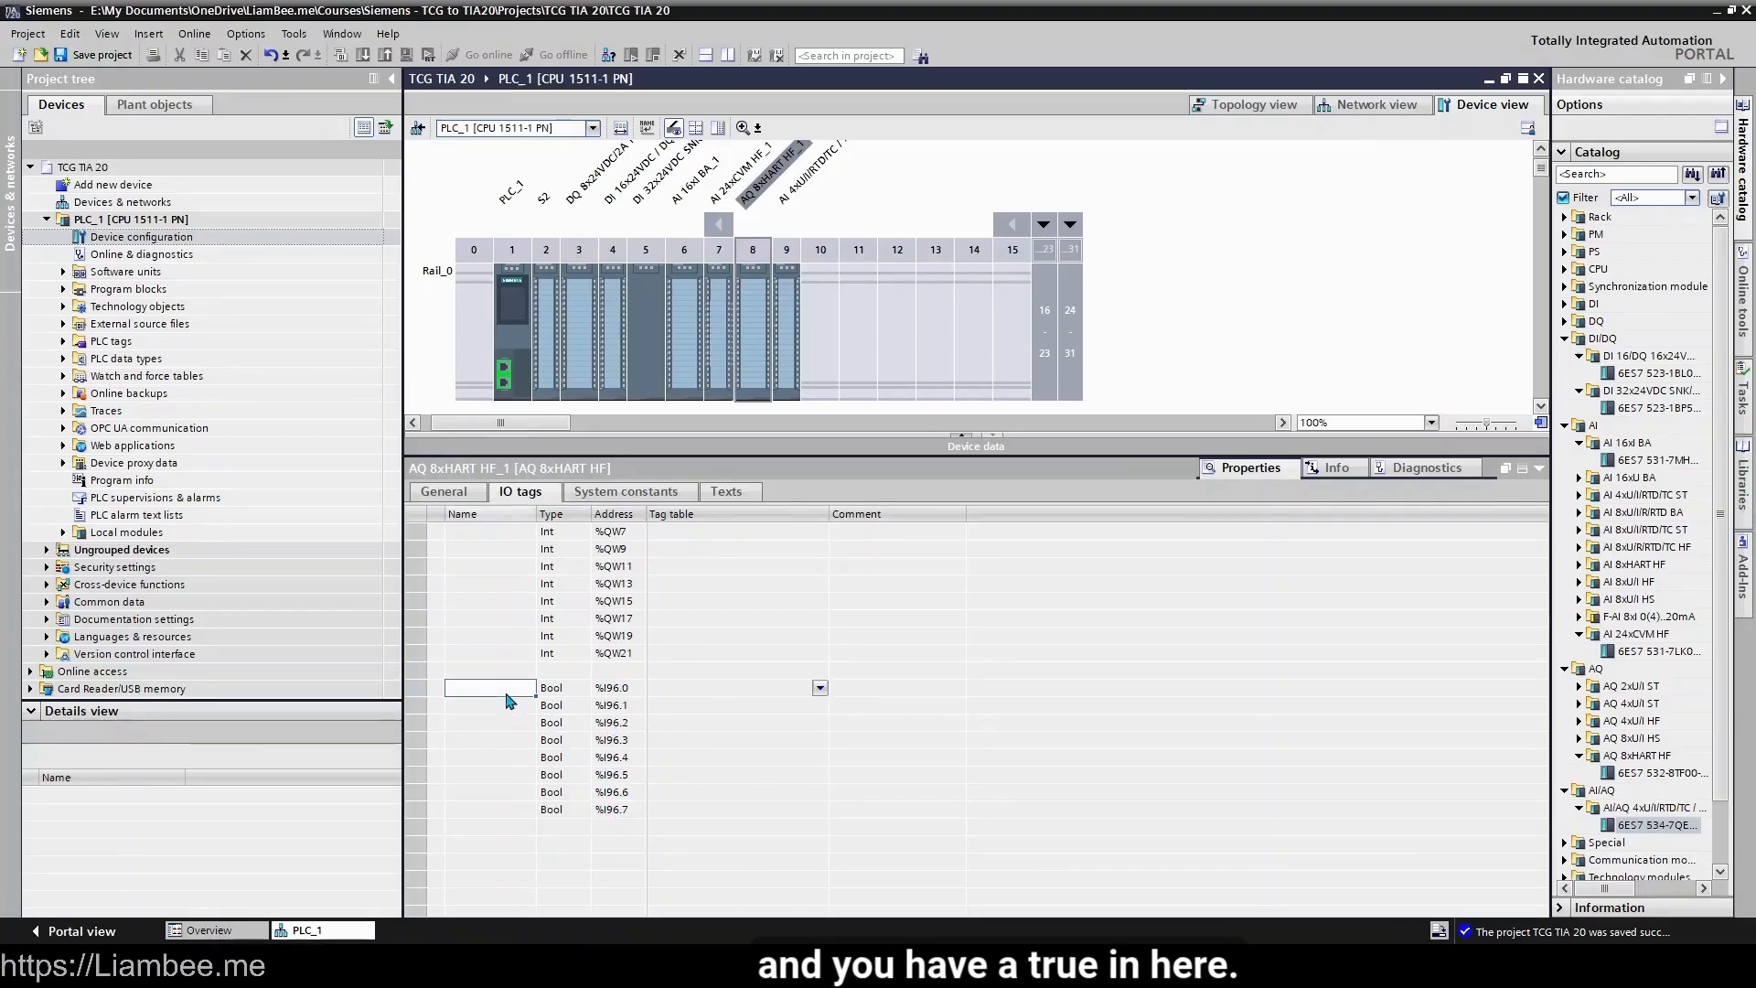
{"action": "left_click", "coordinate": [462, 497]}
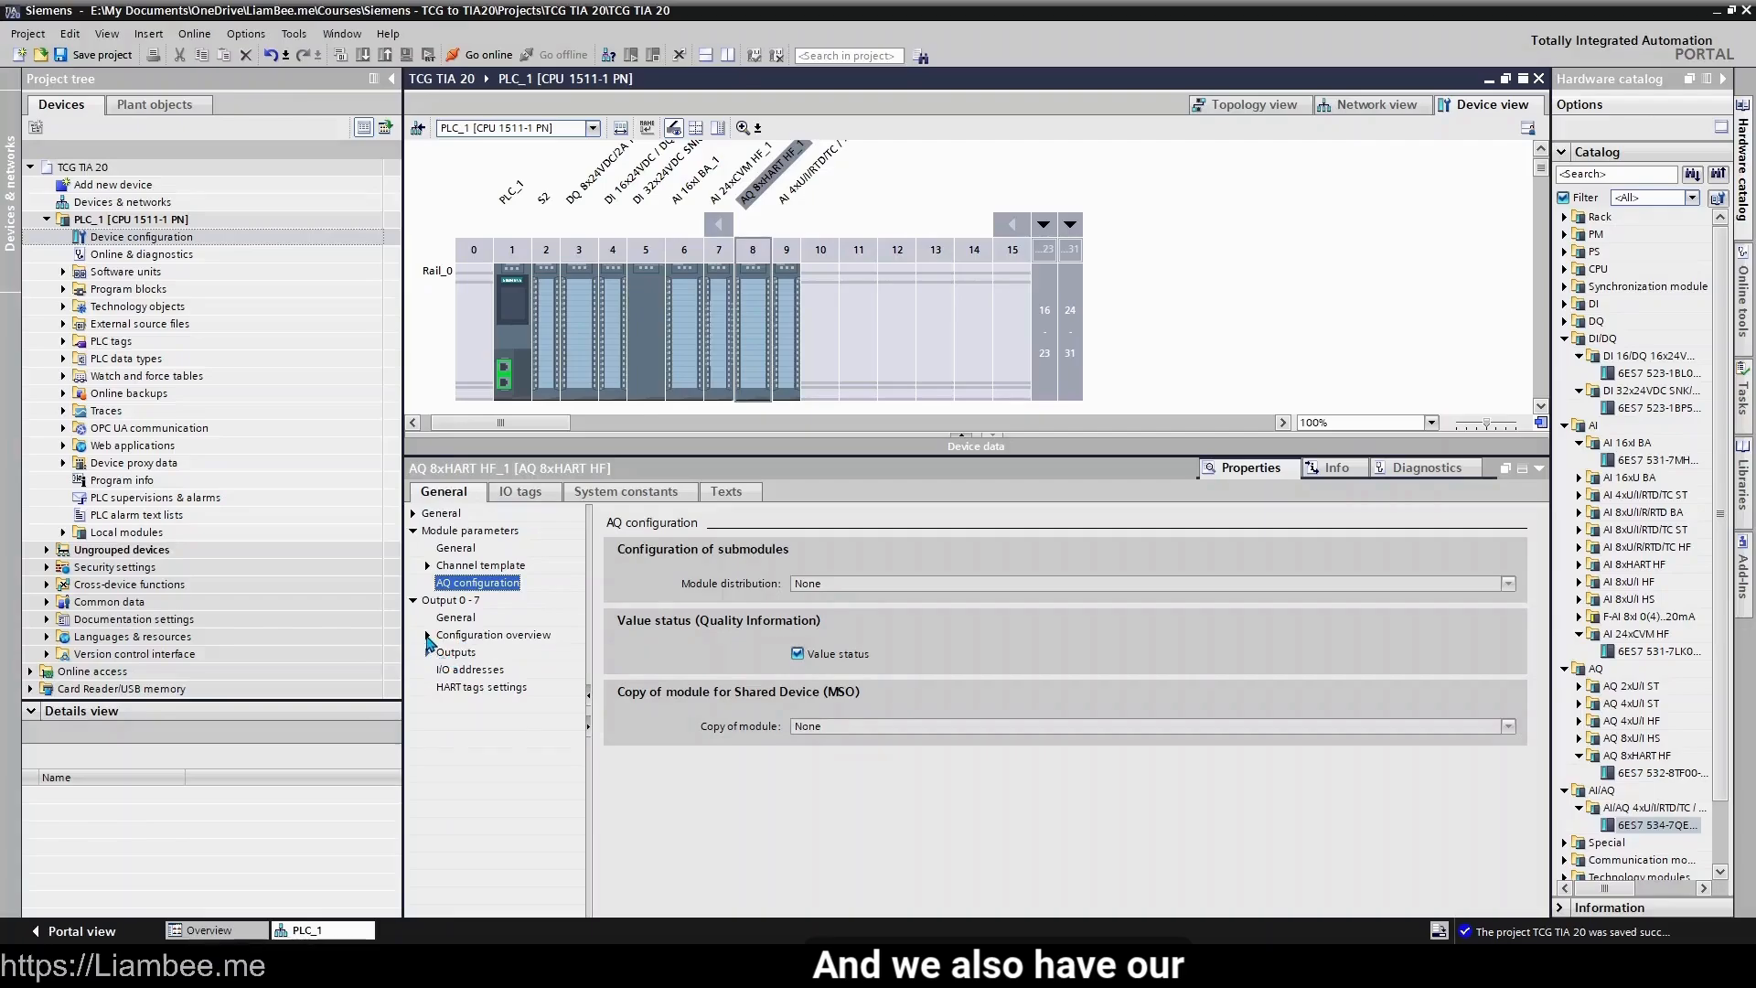
- Examine the analog output module's configuration overview and channel 0's diagnostics, measuring and HART settings
{"action": "left_click", "coordinate": [427, 635]}
{"action": "left_click", "coordinate": [477, 635]}
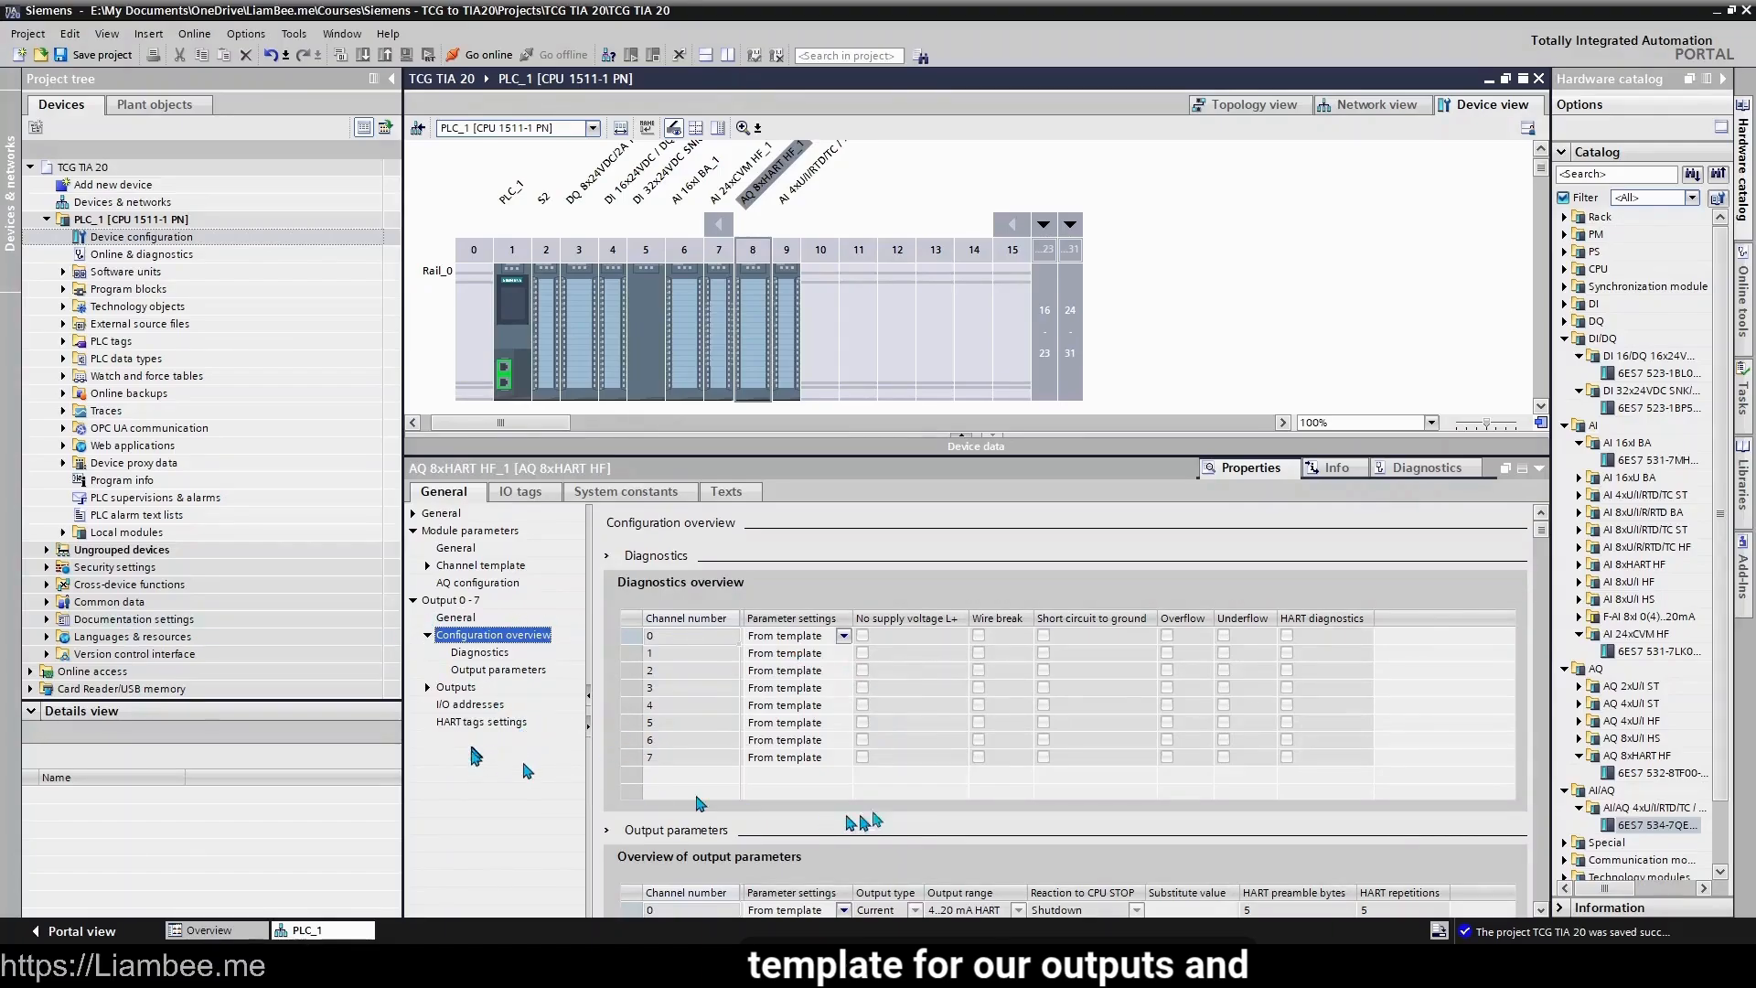
{"action": "left_click", "coordinate": [428, 687]}
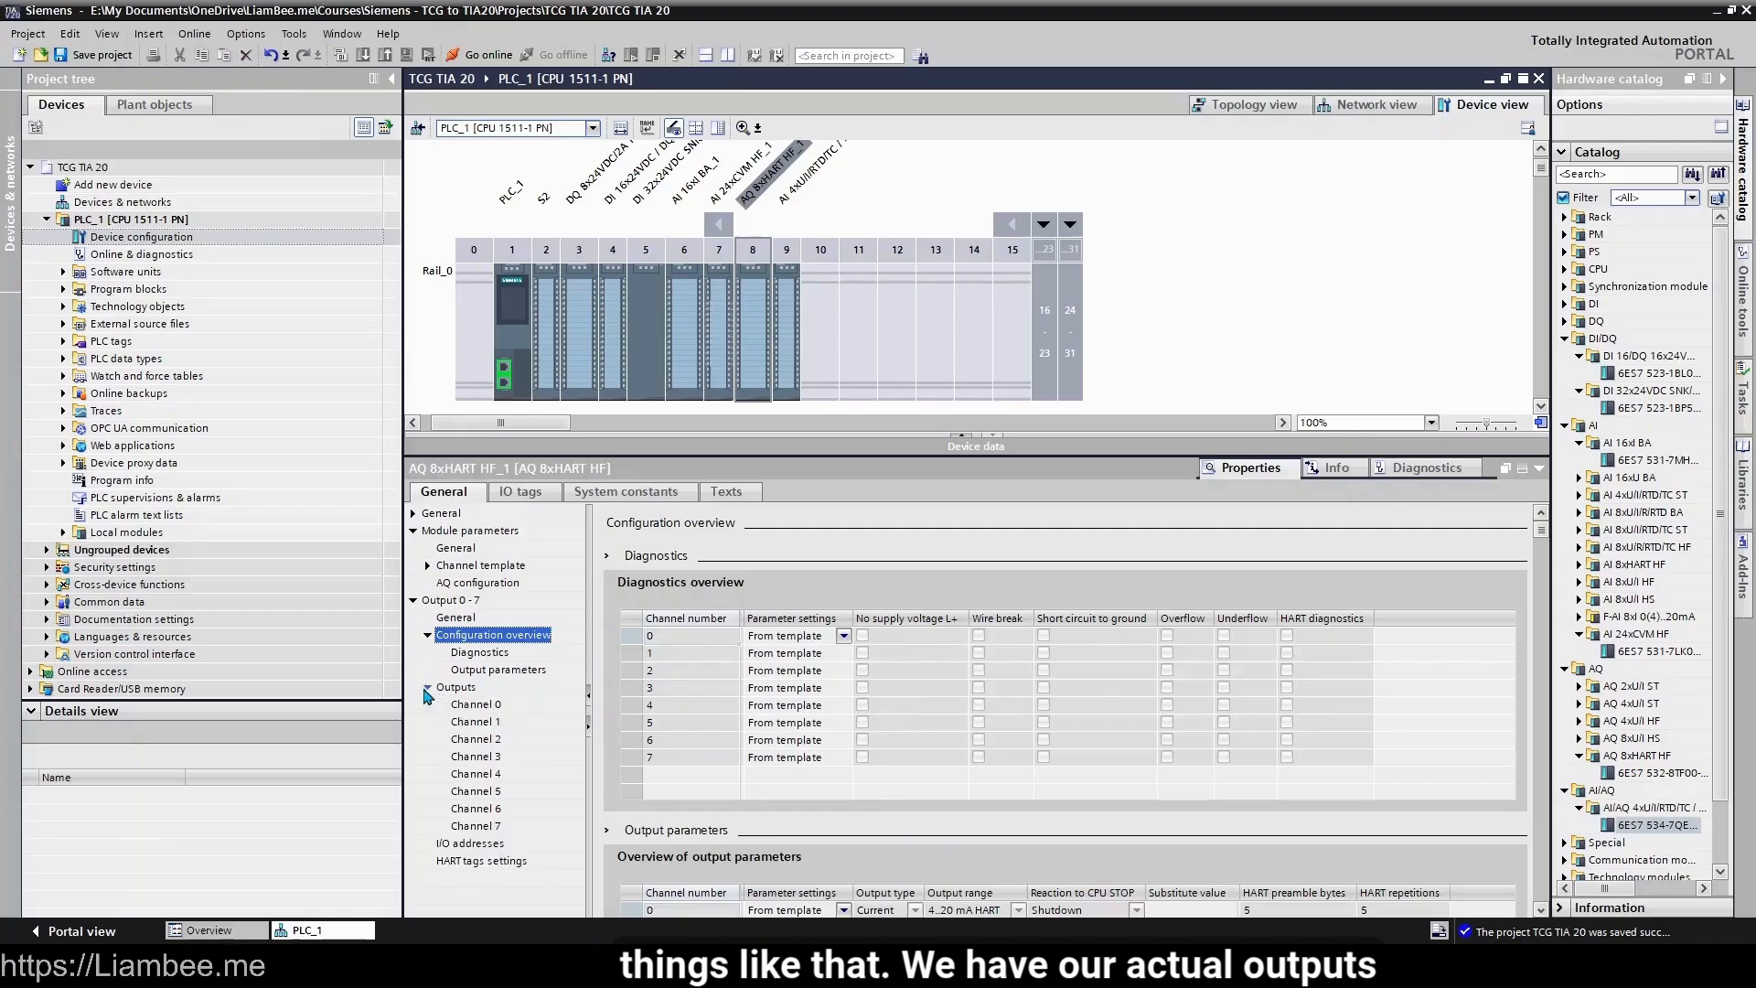
{"action": "left_click", "coordinate": [502, 713]}
{"action": "scroll", "coordinate": [1101, 733], "scroll_direction": "down", "scroll_amount": 3}
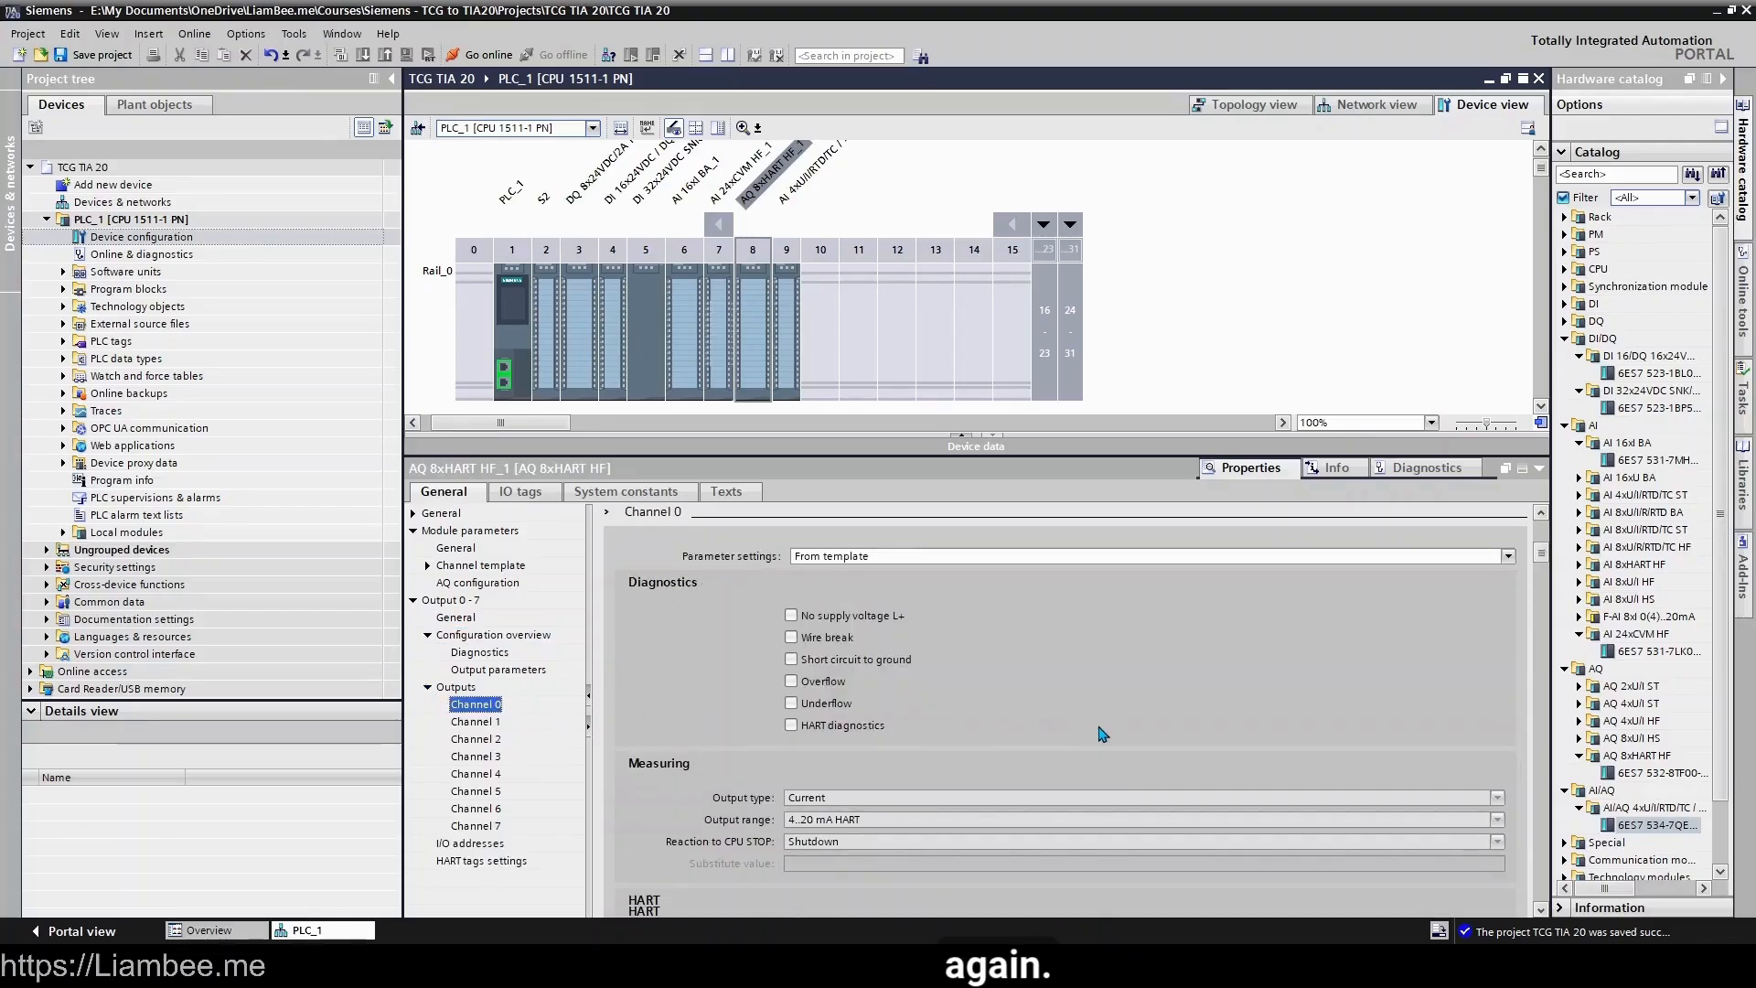
{"action": "scroll", "coordinate": [1101, 732], "scroll_direction": "down", "scroll_amount": 3}
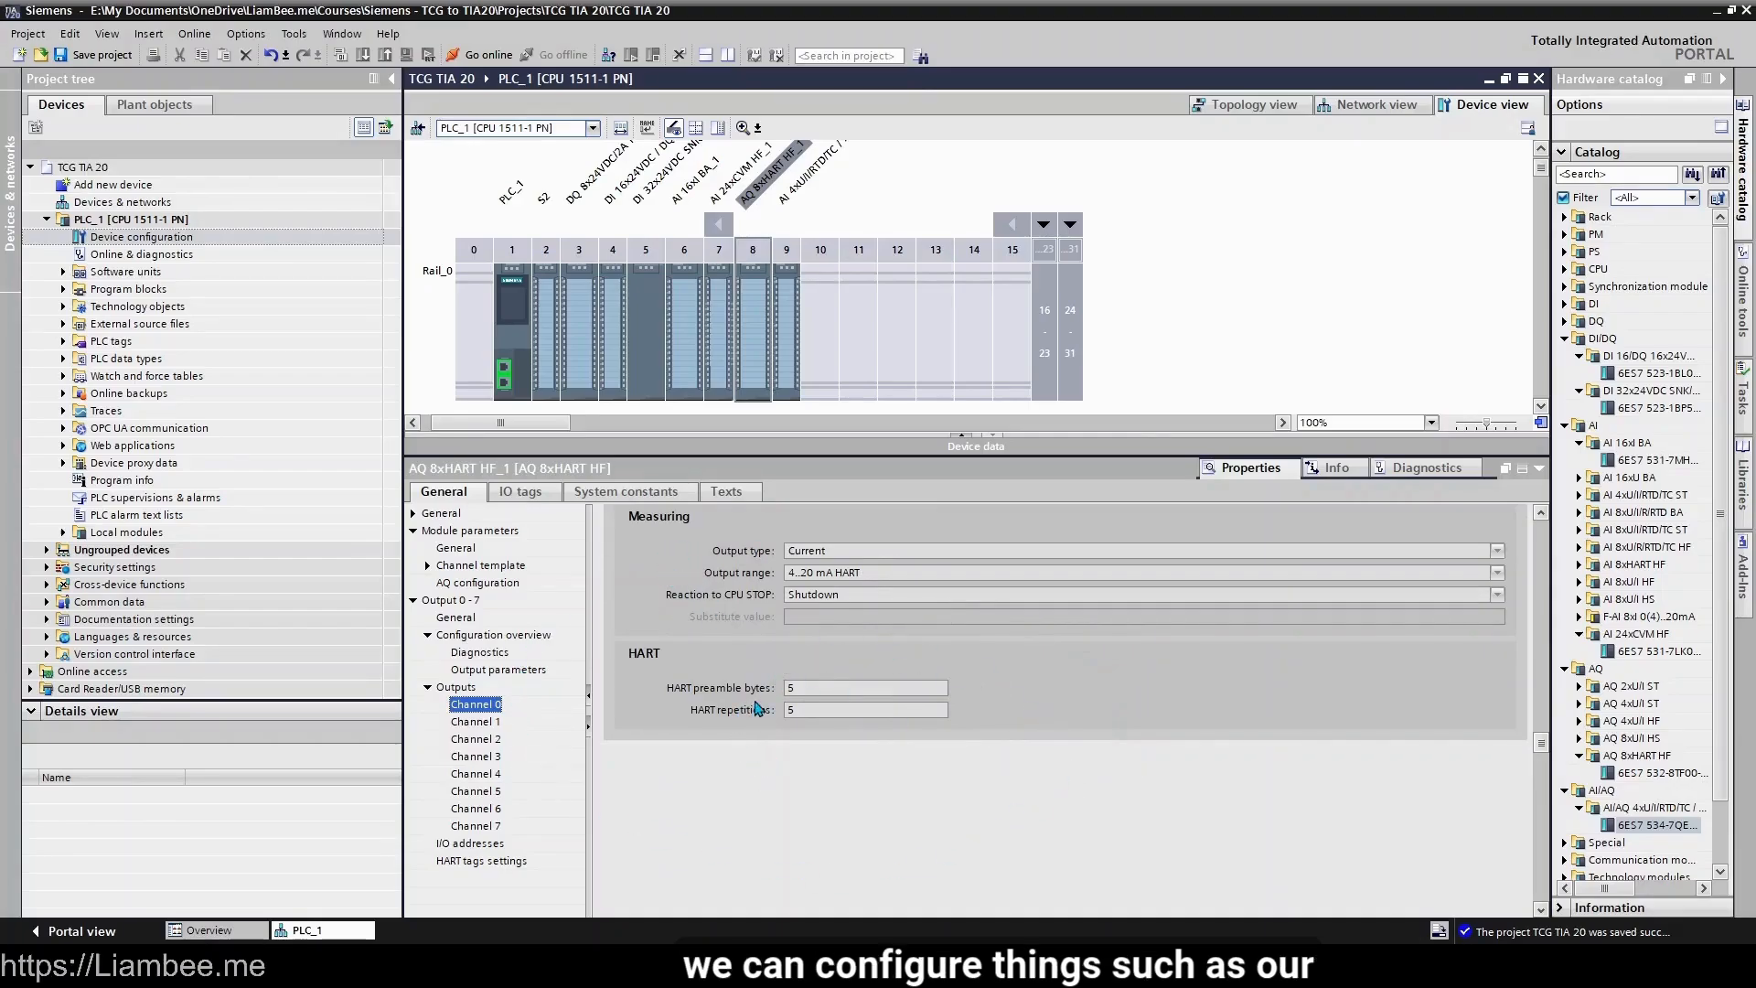
{"action": "left_click", "coordinate": [841, 689]}
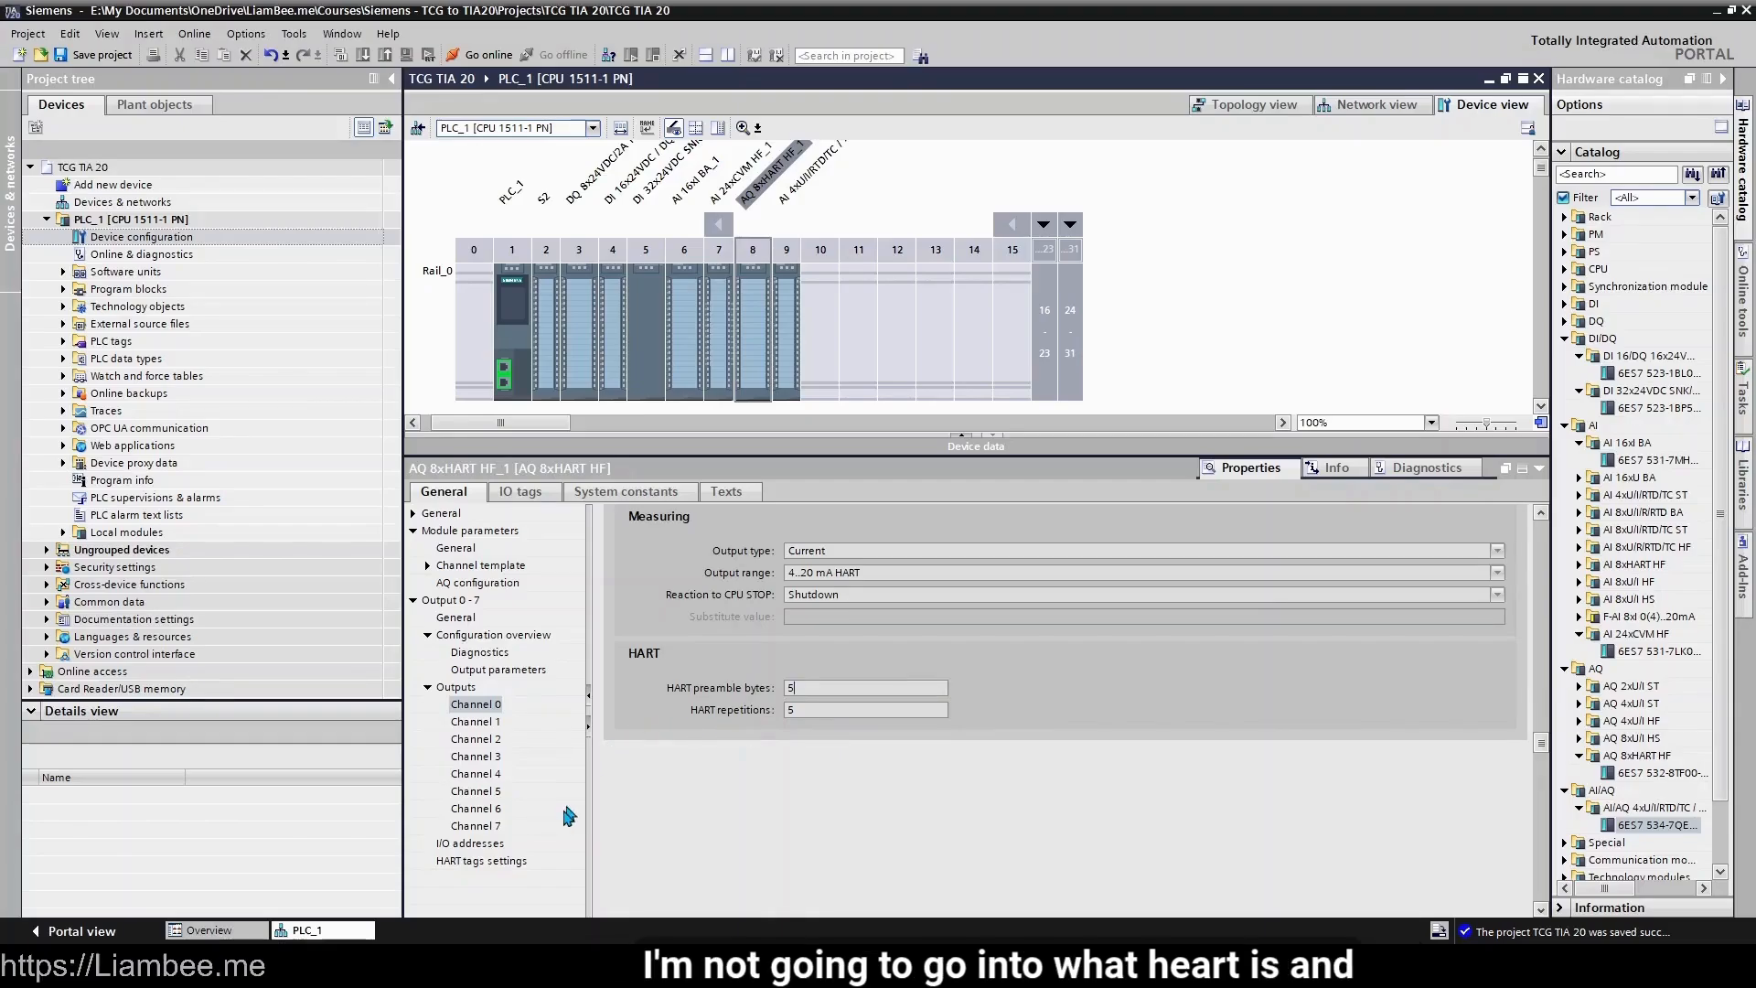
- Review the analog output module's I/O addresses and its available HART tag options without changing the selection
{"action": "left_click", "coordinate": [467, 844]}
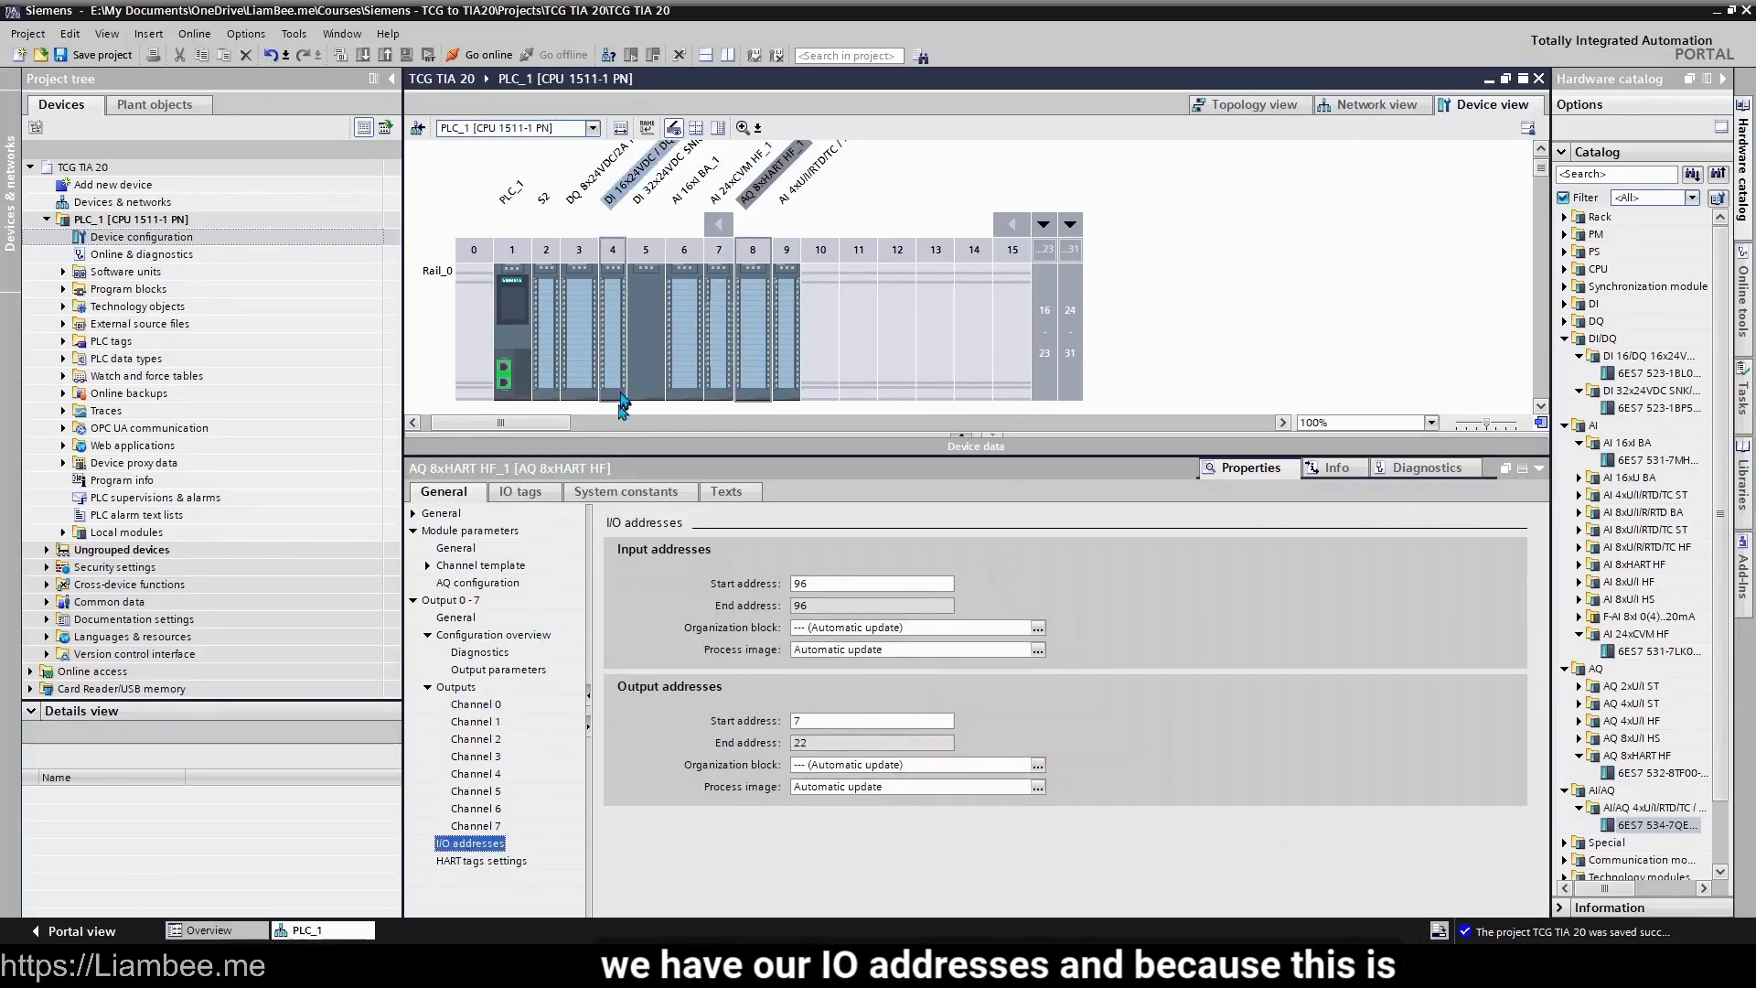
{"action": "left_click", "coordinate": [497, 863]}
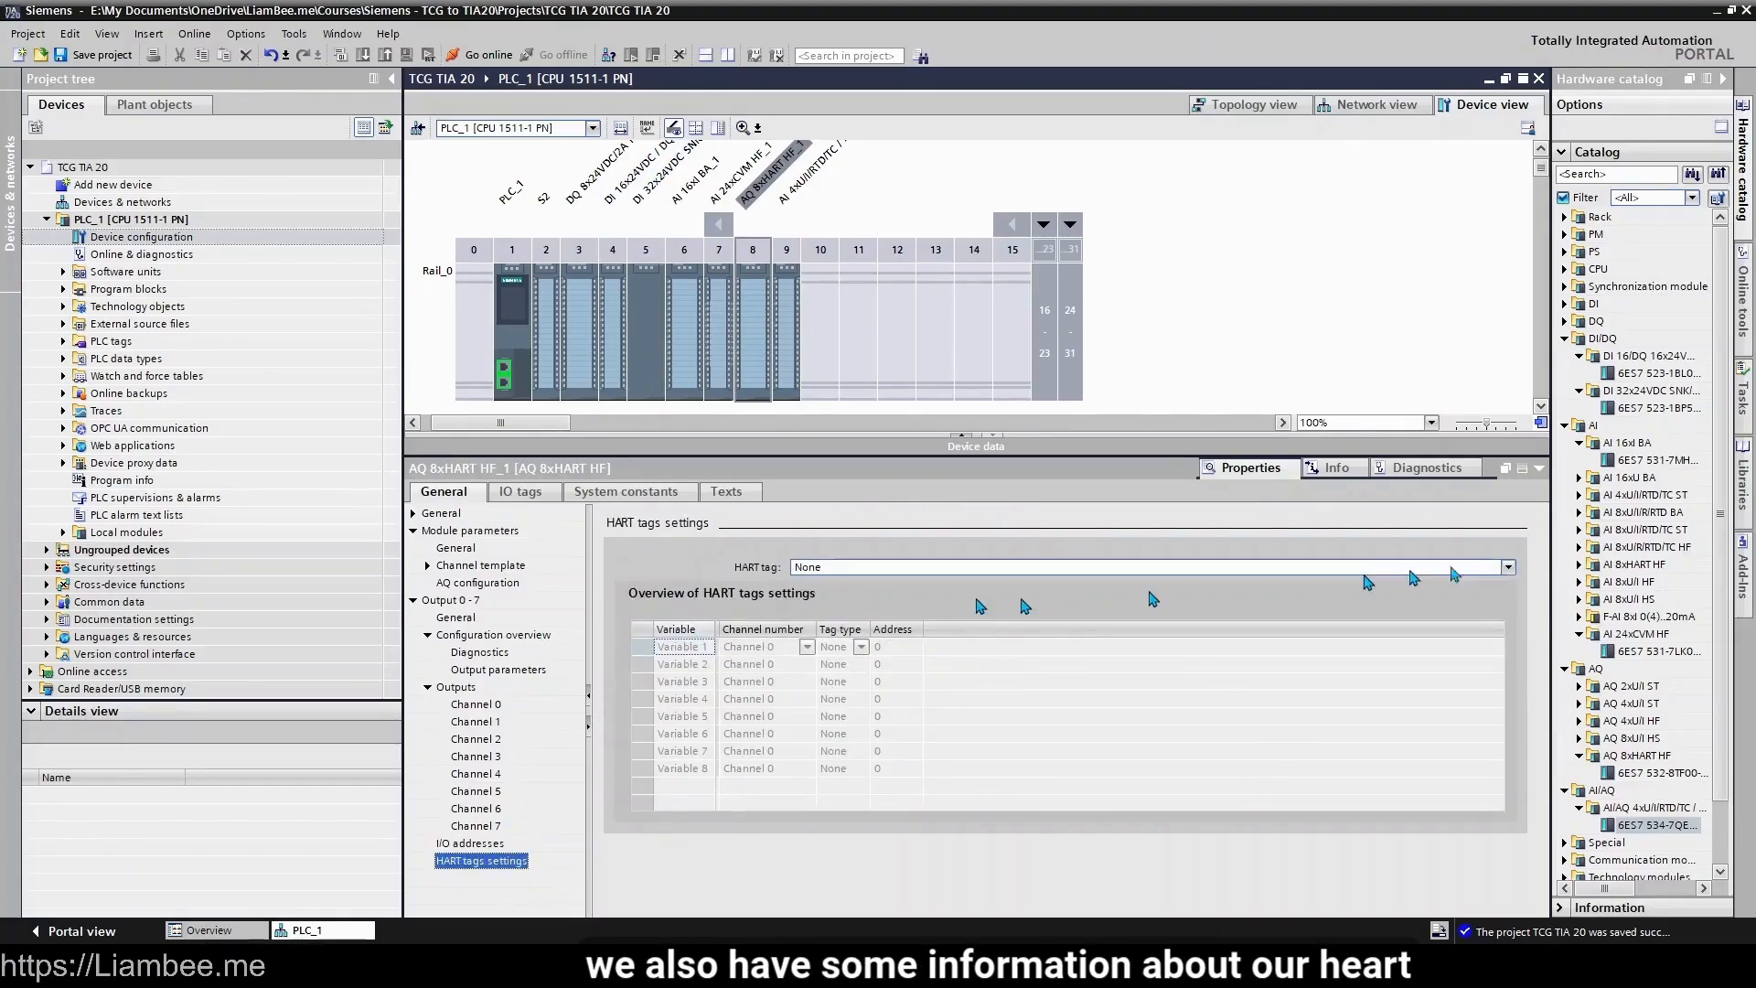
{"action": "left_click", "coordinate": [1507, 567]}
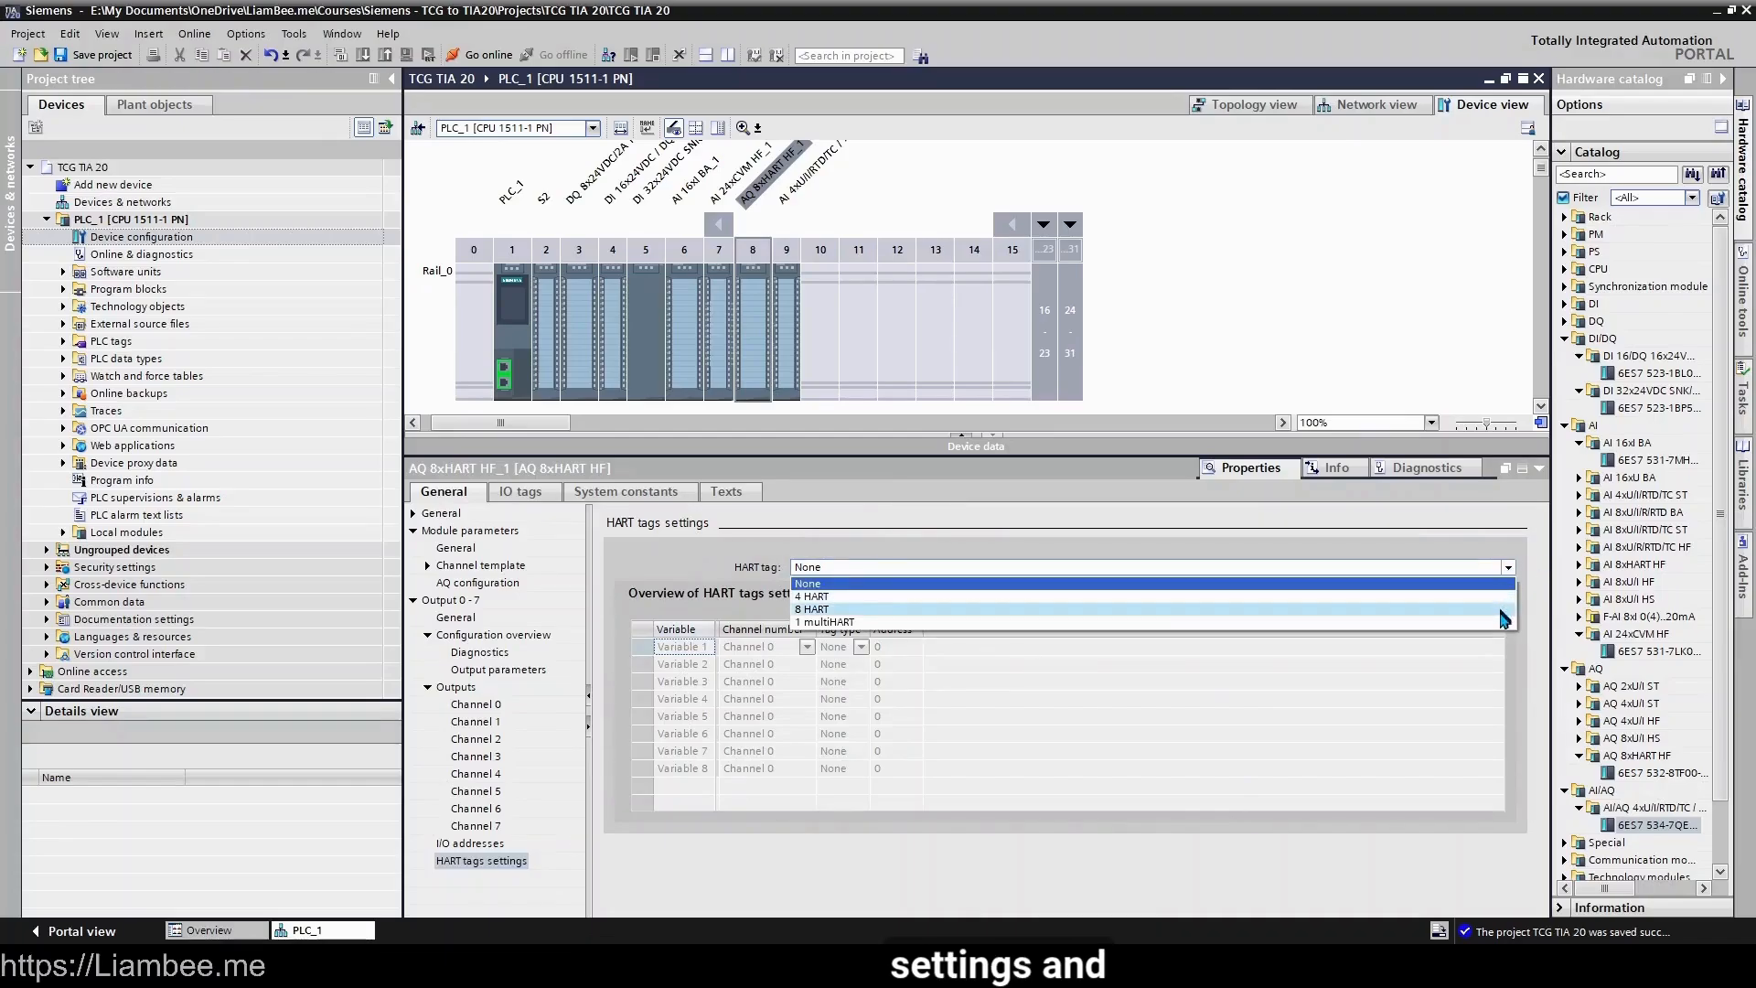
{"action": "left_click", "coordinate": [1486, 757]}
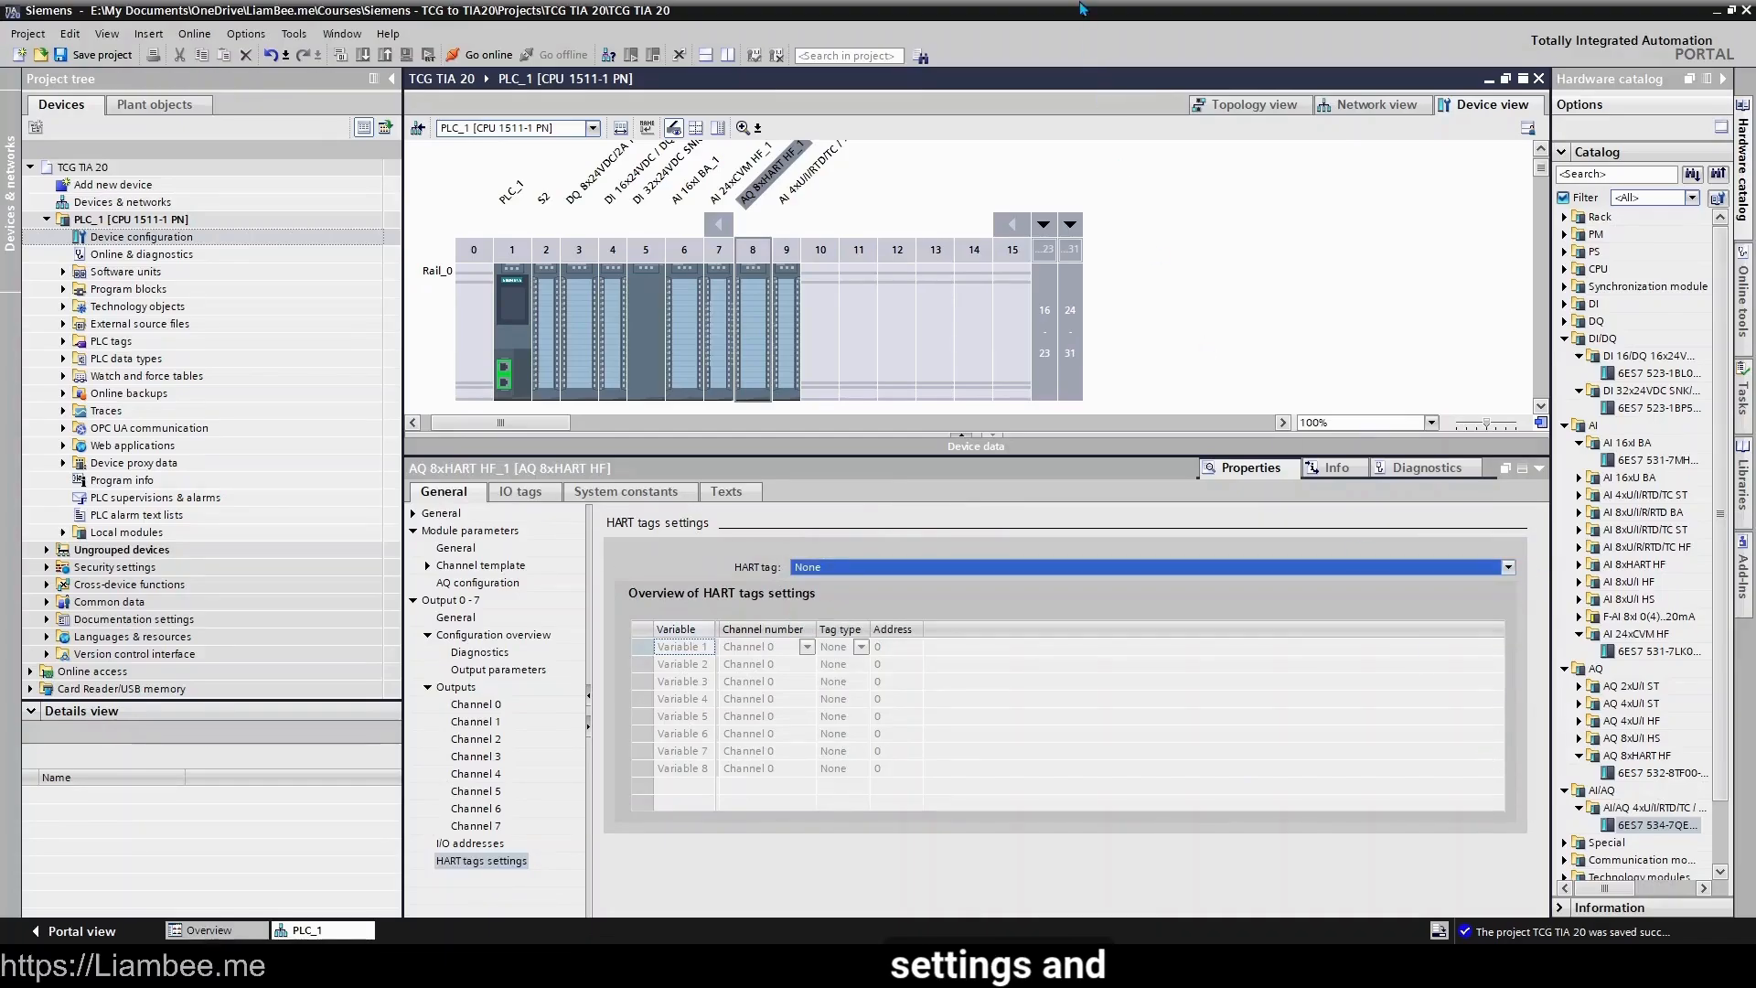